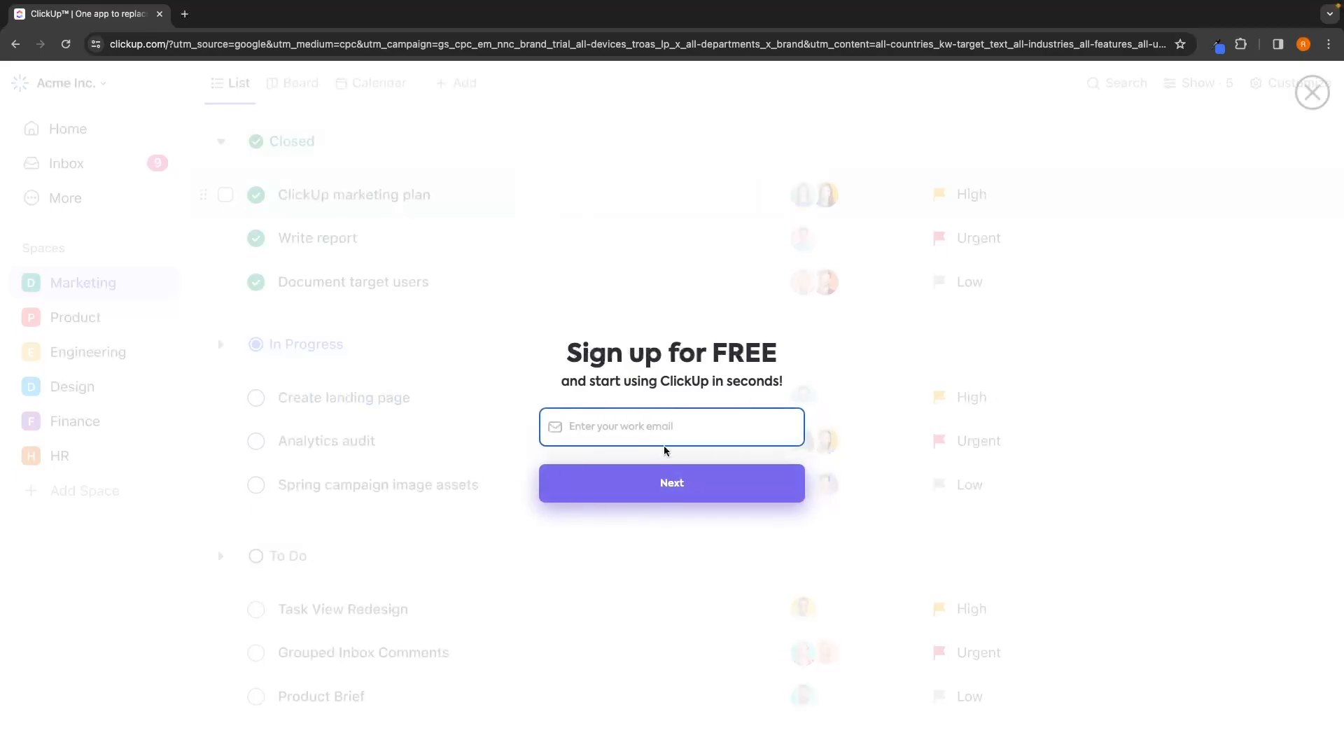
Sign up for a free account with the work email and submit the completed registration form.
key(super+v)
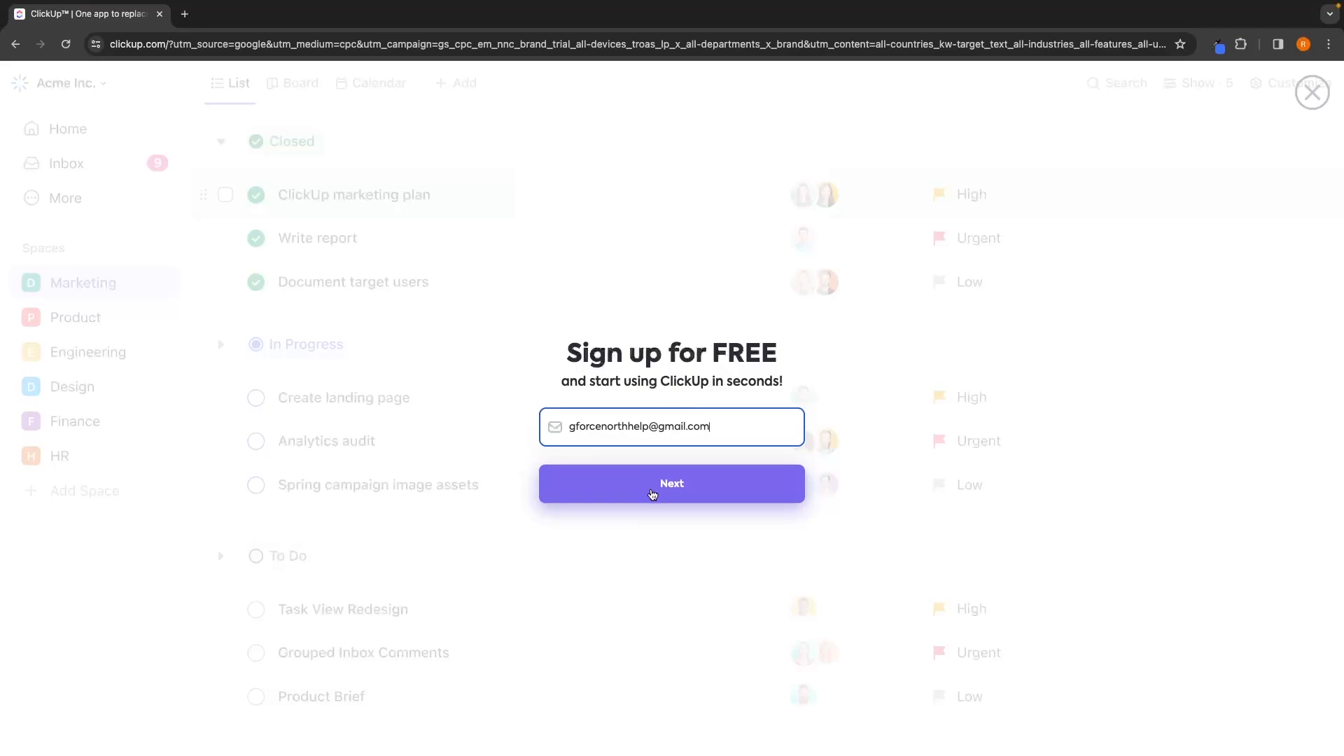
click(659, 499)
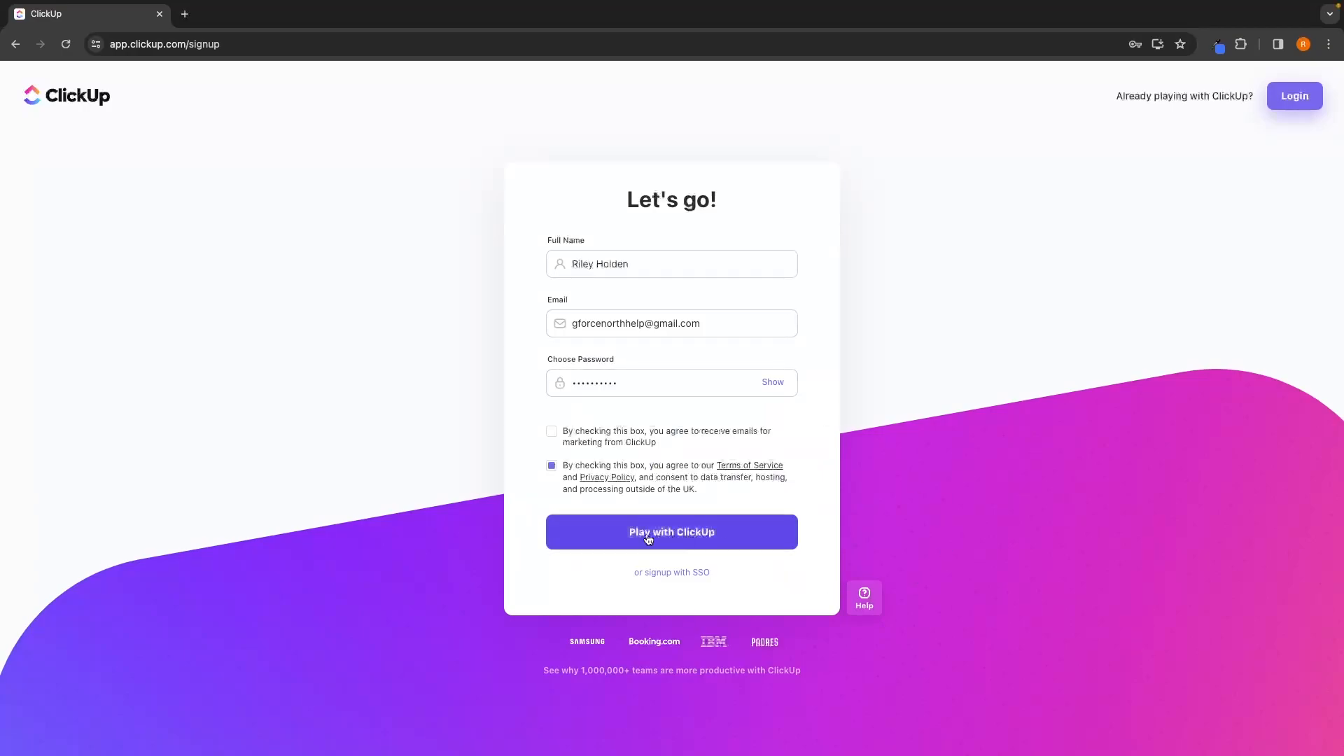
click(680, 535)
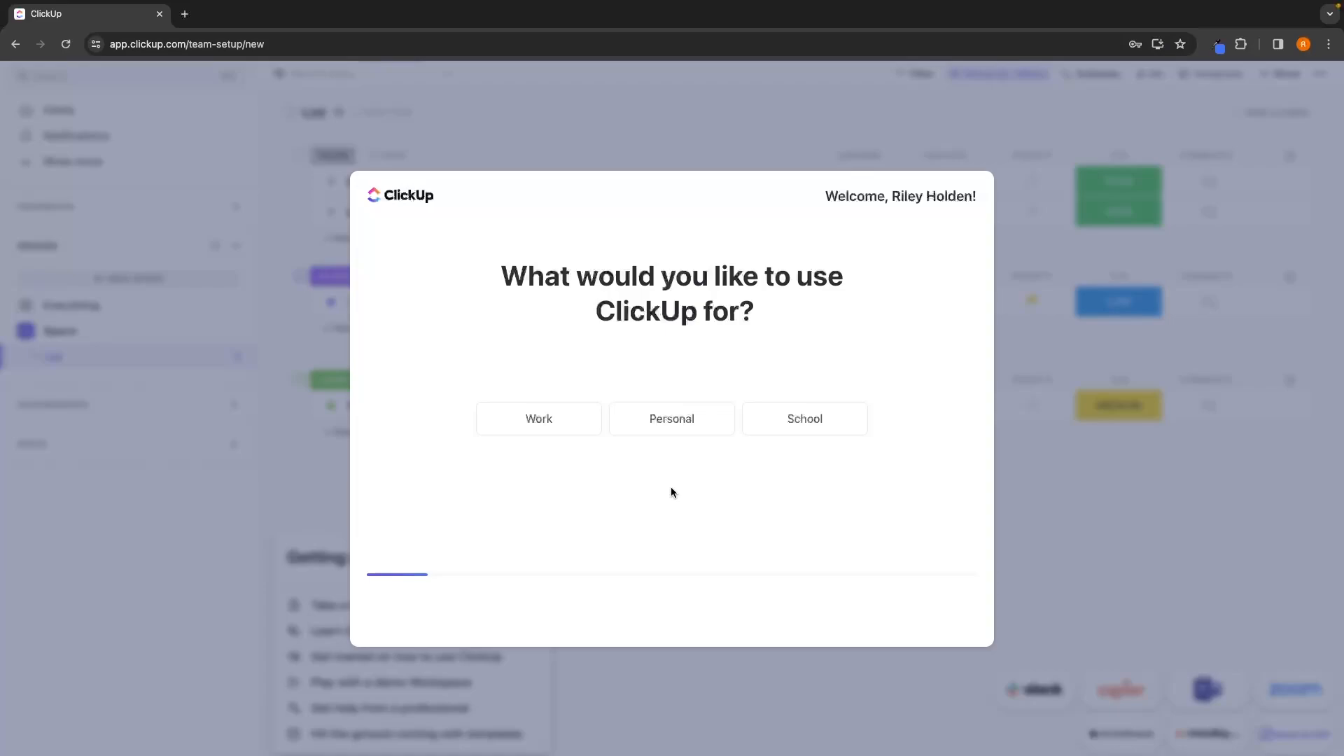
Answer the setup questions with Work as the use and Just me as the team size, and choose a starting solution.
click(574, 428)
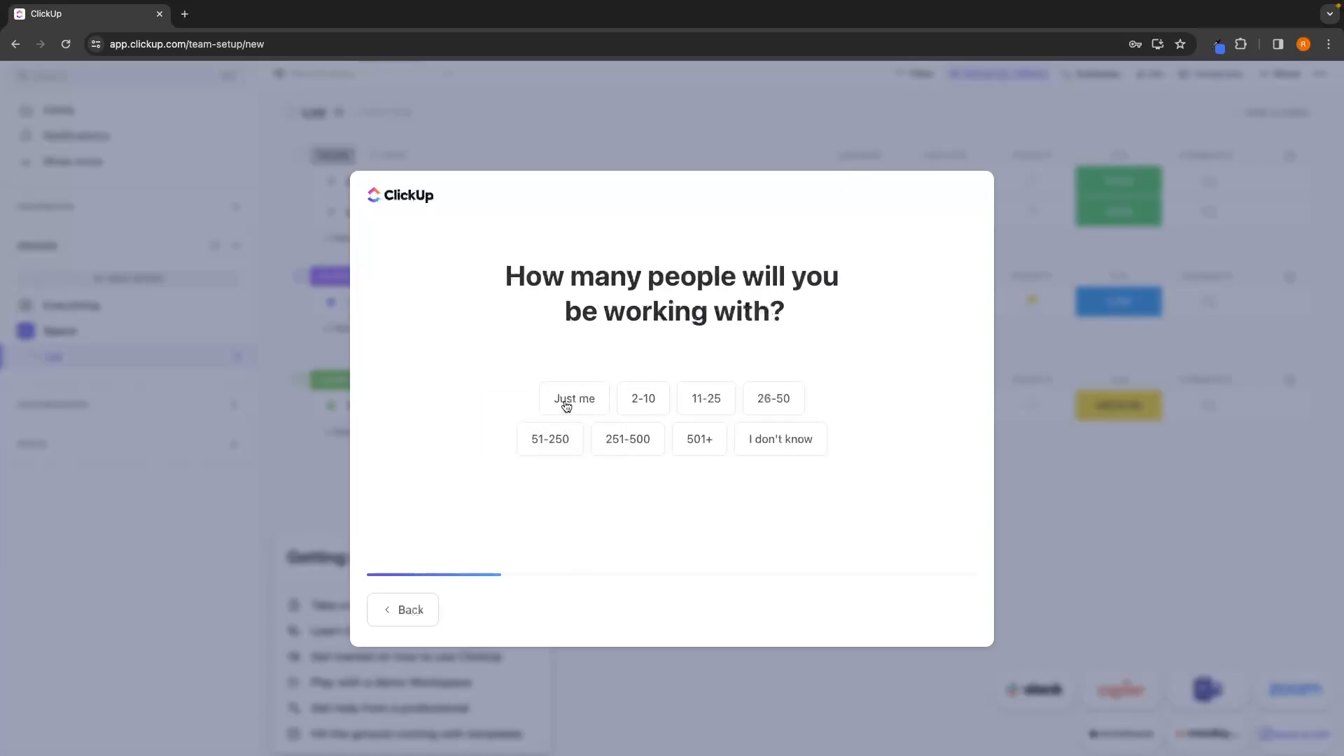
click(570, 401)
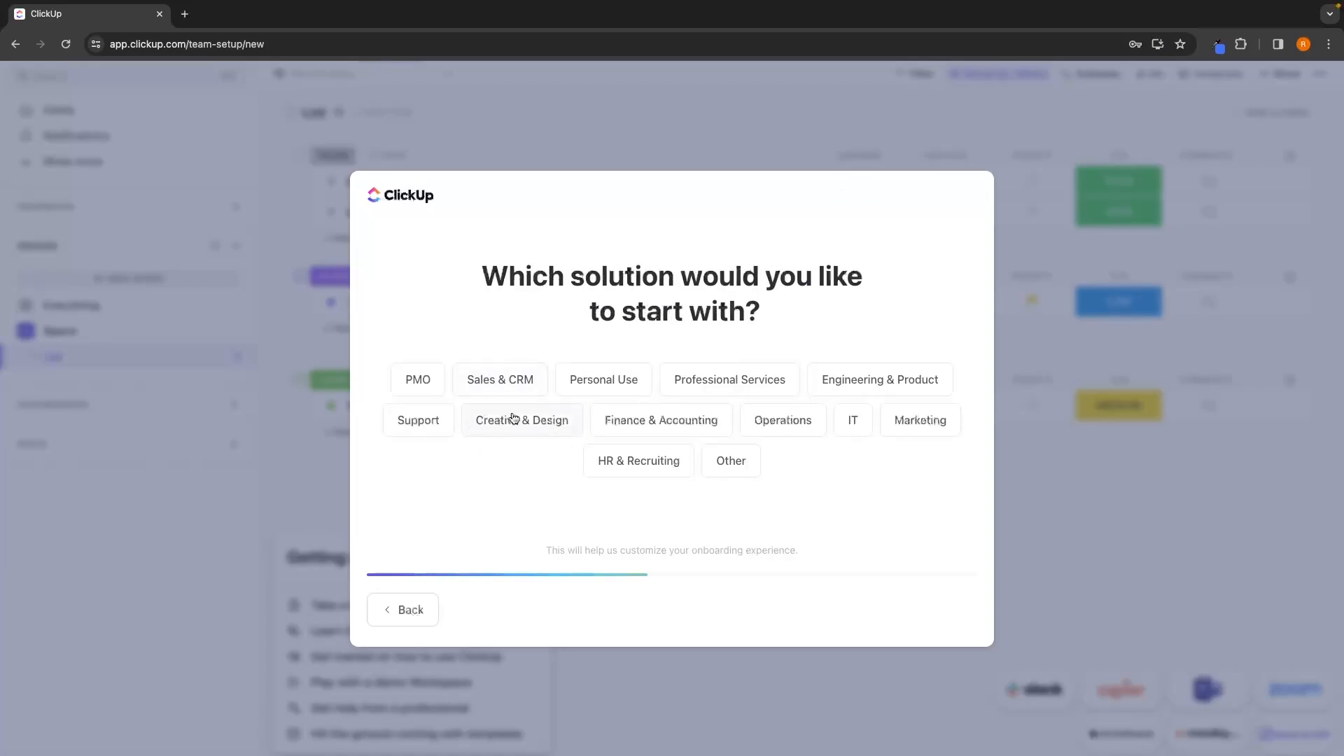
click(600, 420)
click(956, 620)
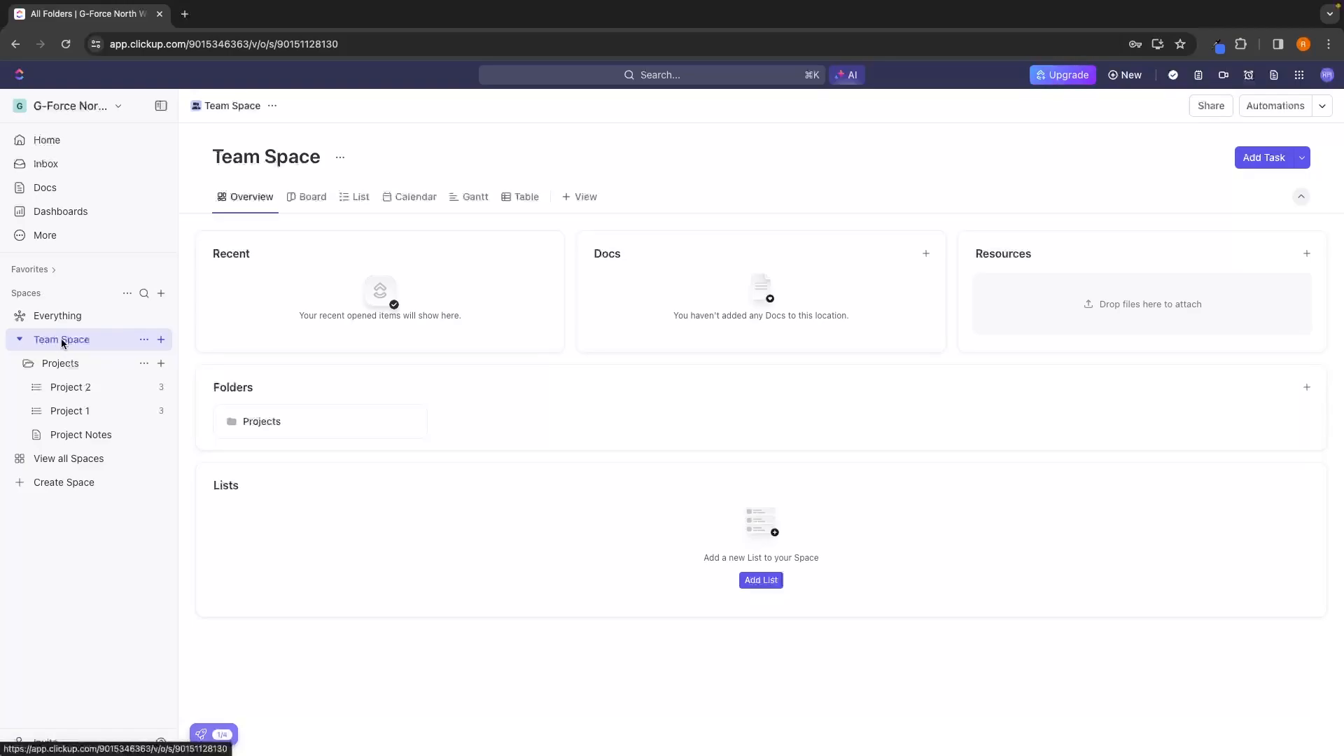
Delete the Project 2 list from the Projects folder in Team Space.
click(61, 363)
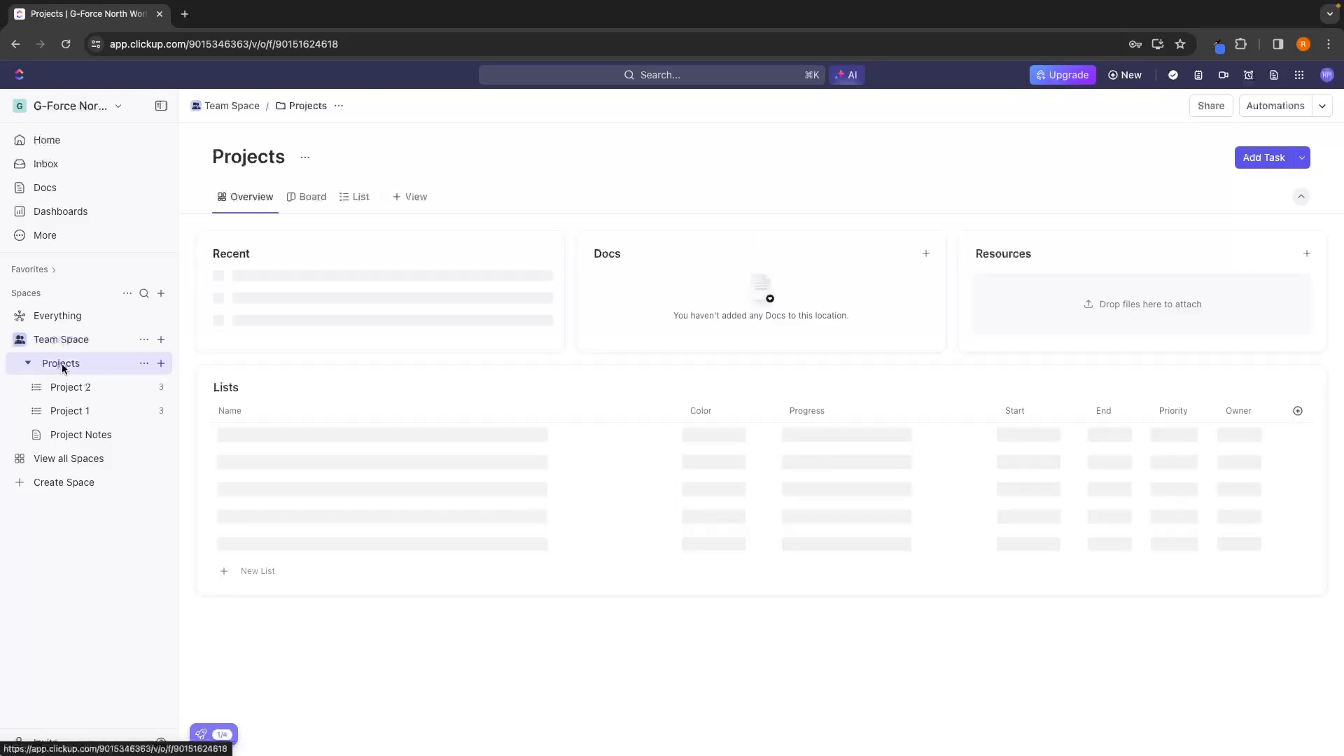
click(55, 411)
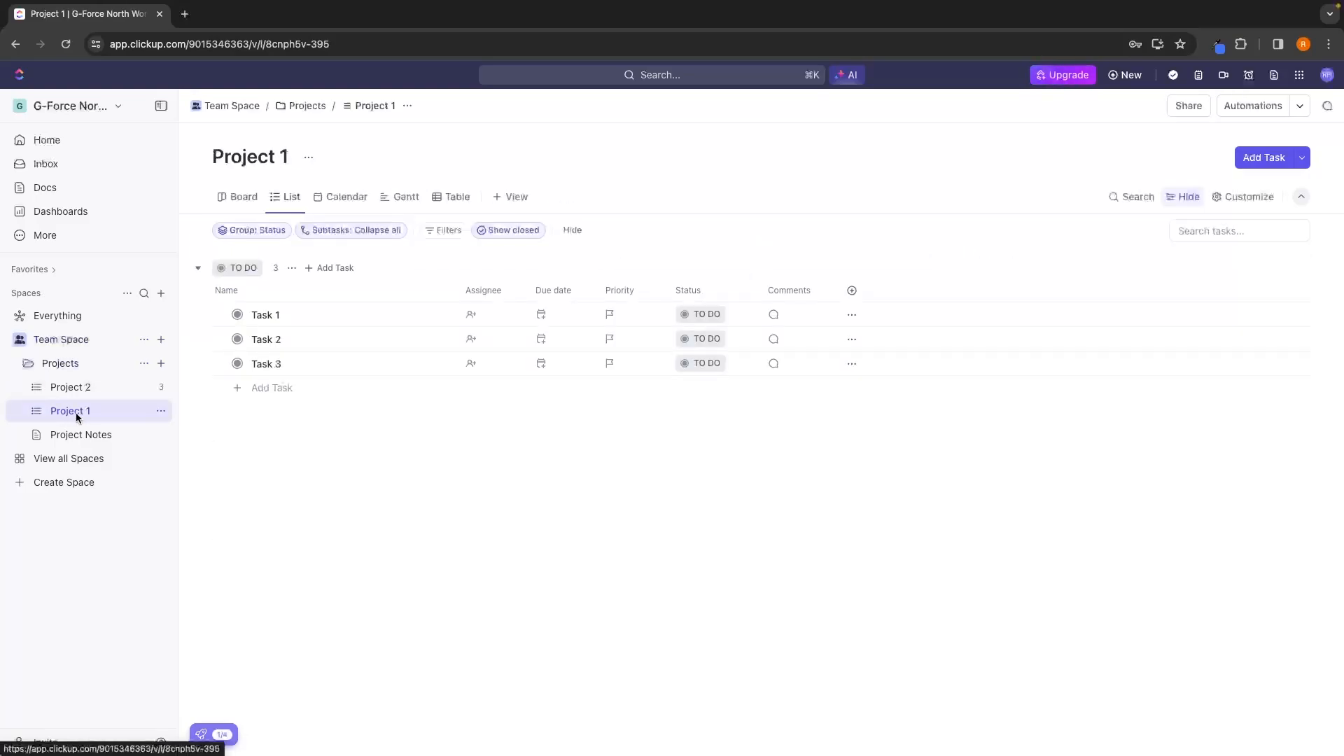
click(64, 389)
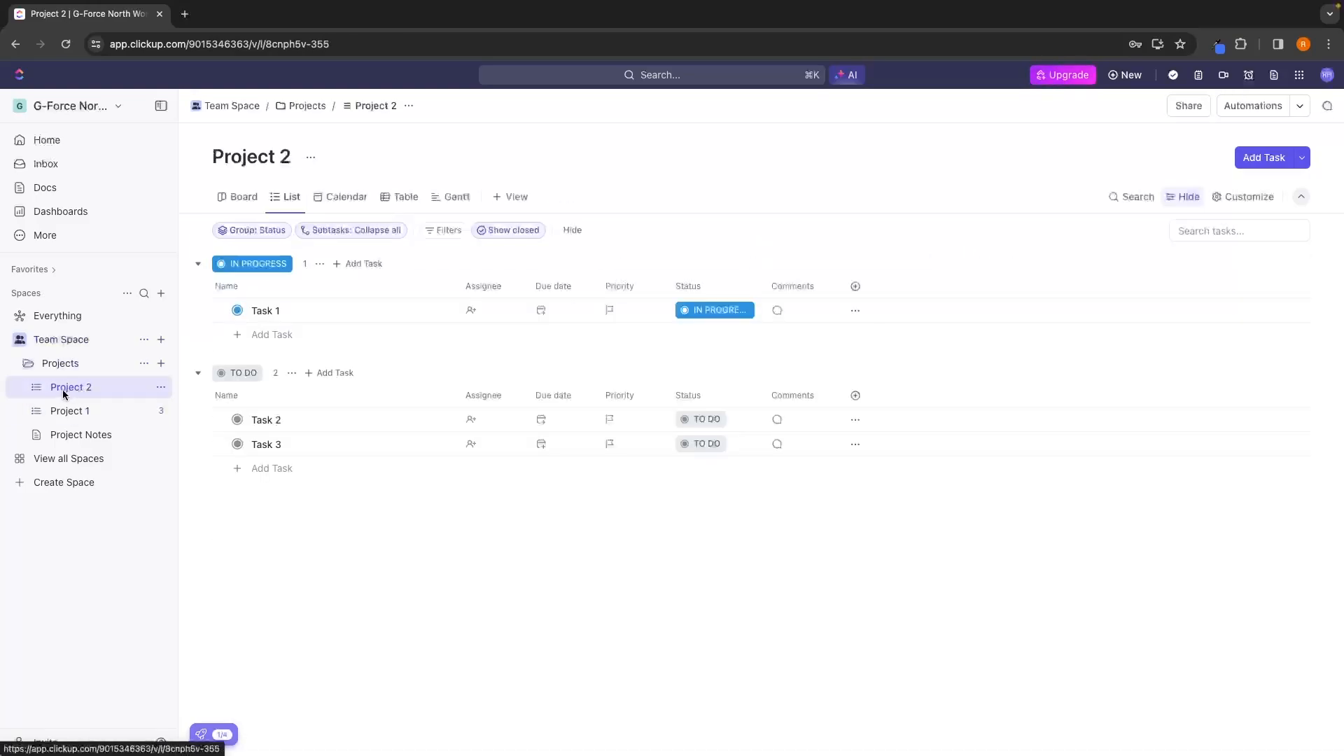
click(162, 388)
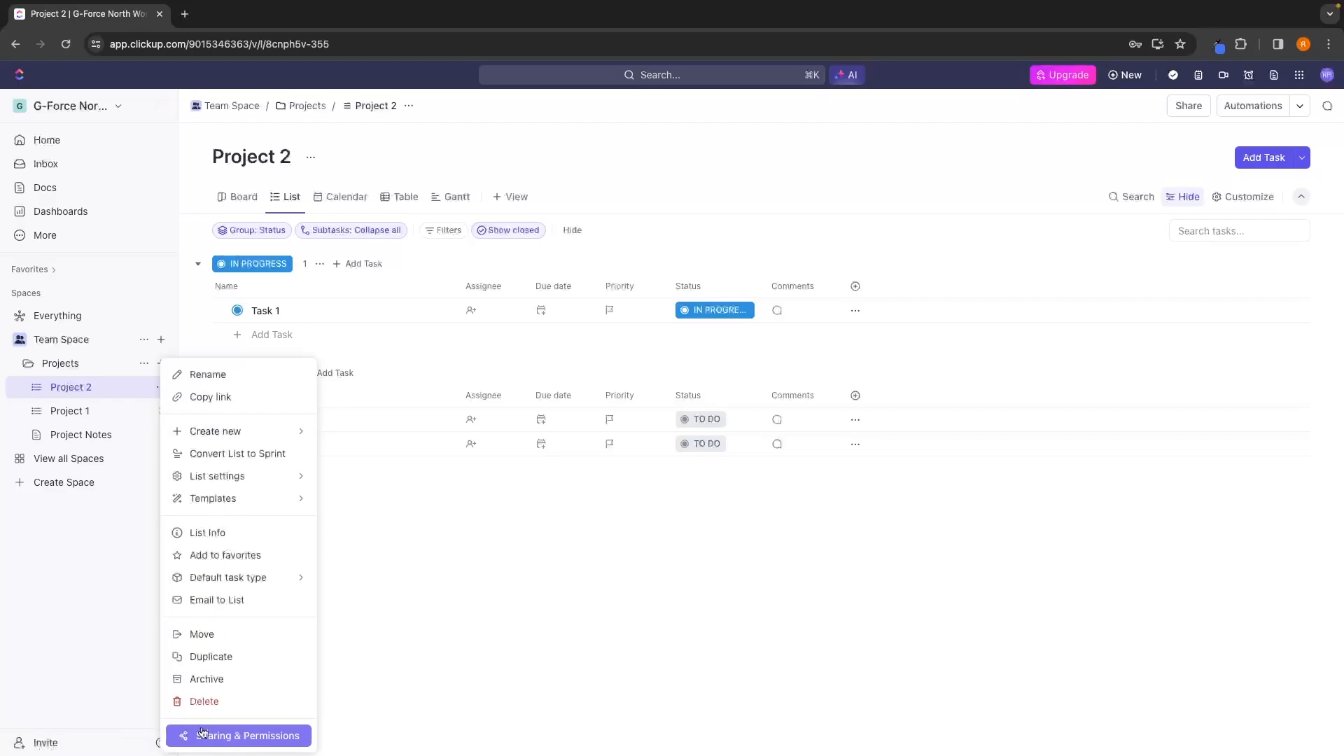
click(199, 702)
click(726, 286)
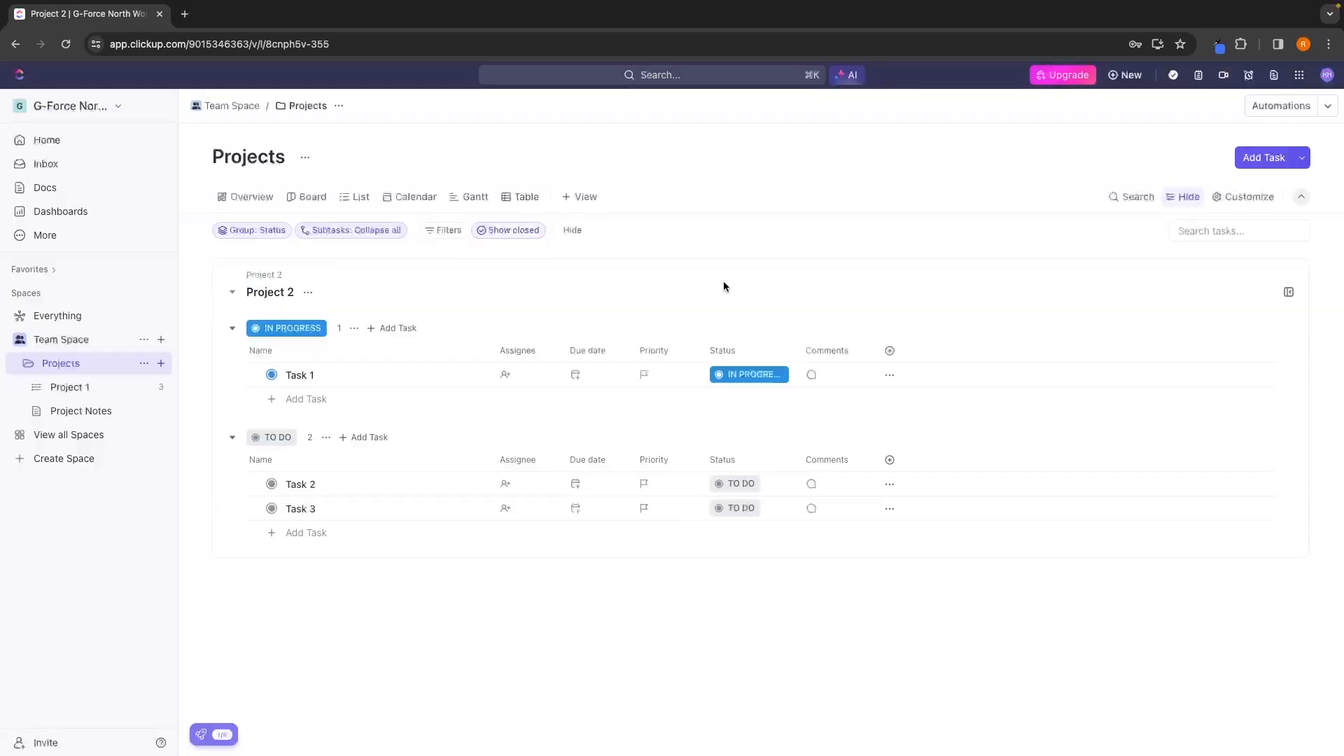
Delete the Project 1 list from the Projects folder and dismiss the trash notification.
click(161, 387)
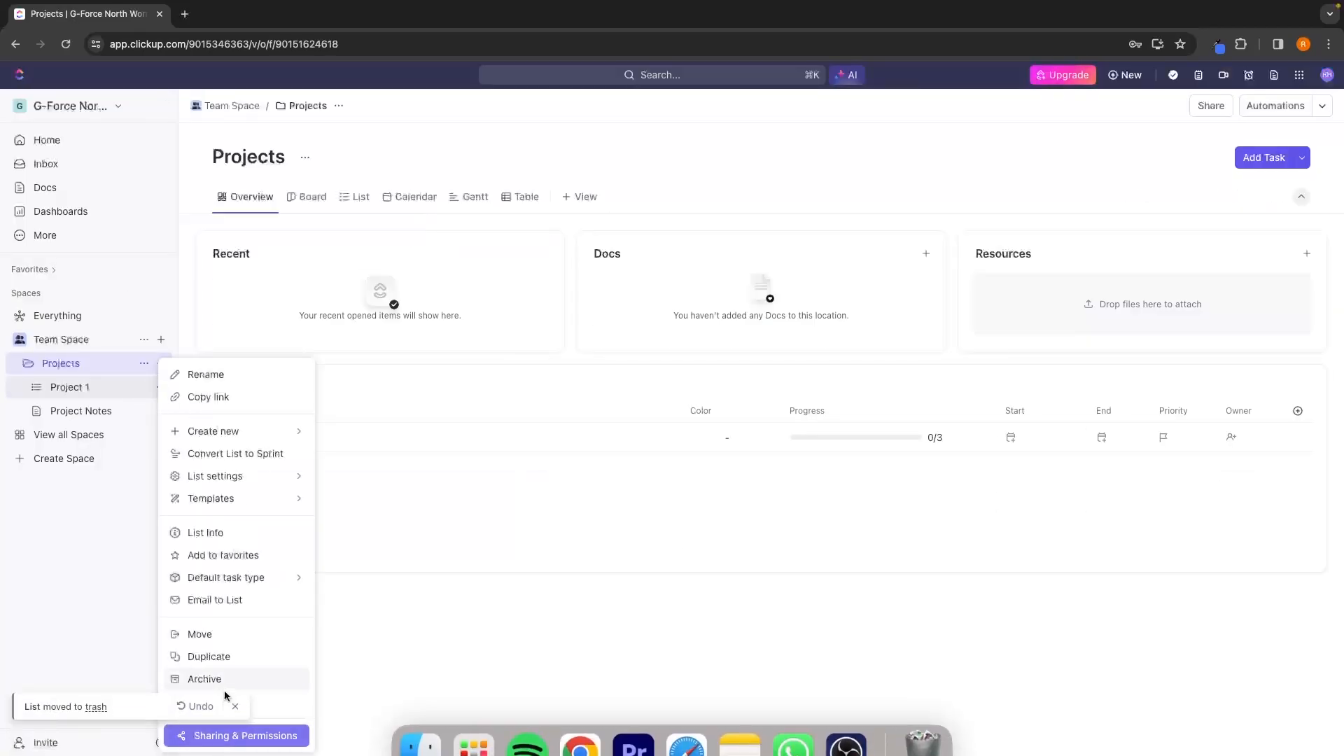
click(203, 702)
key(Return)
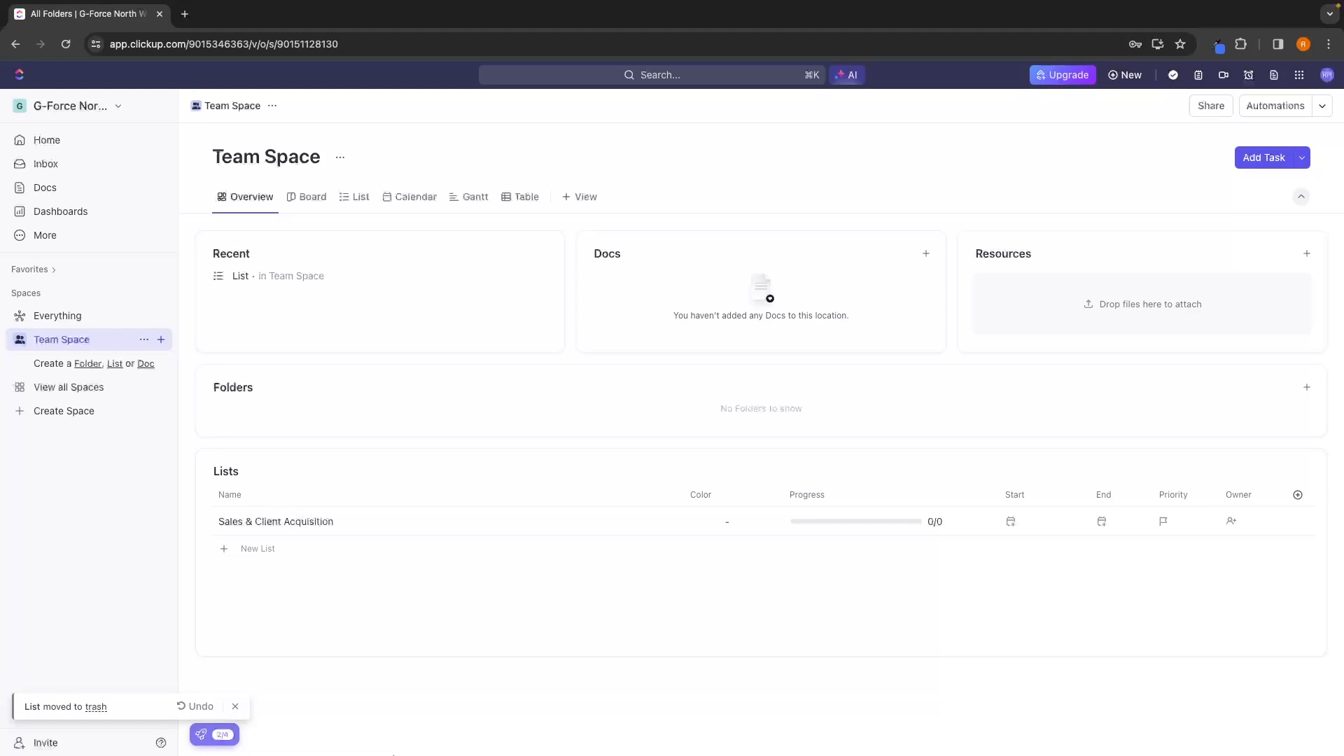
click(236, 707)
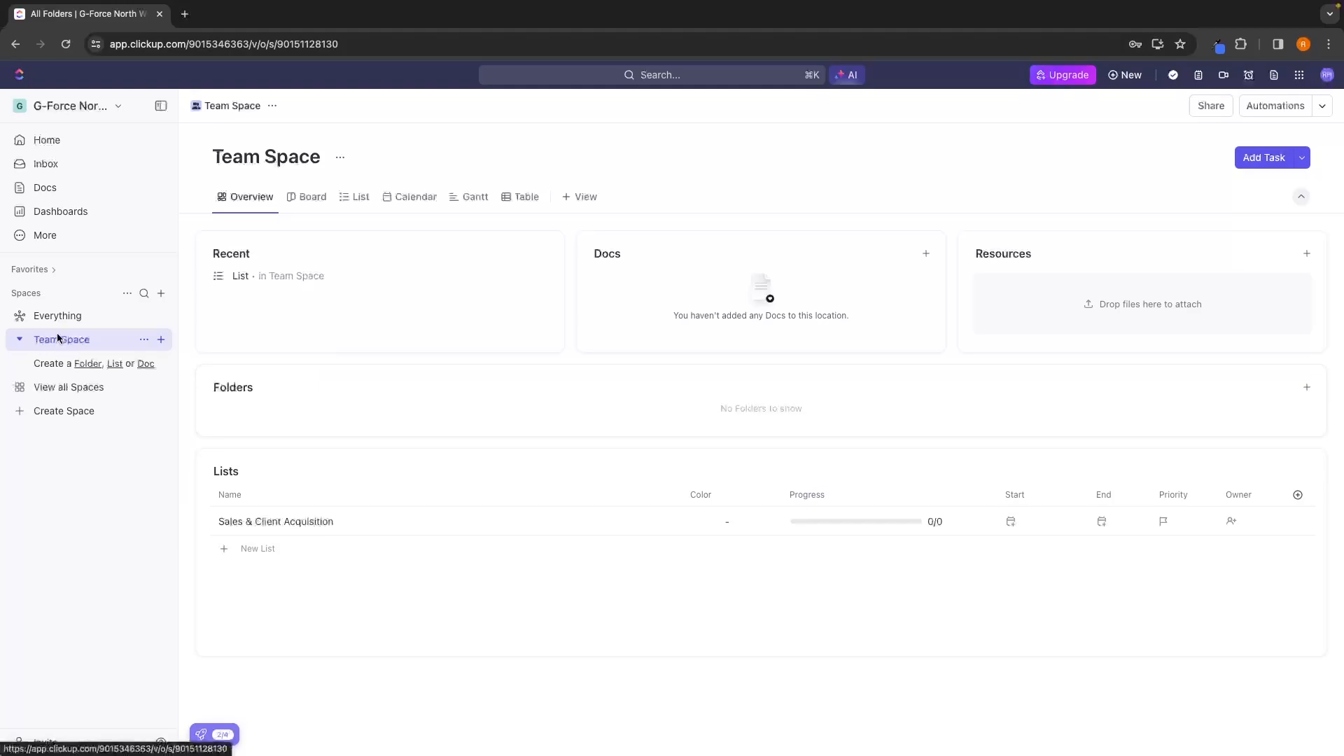
Create a folder named Client Campaigns in Team Space, keeping the default list, sharing and status settings.
click(161, 340)
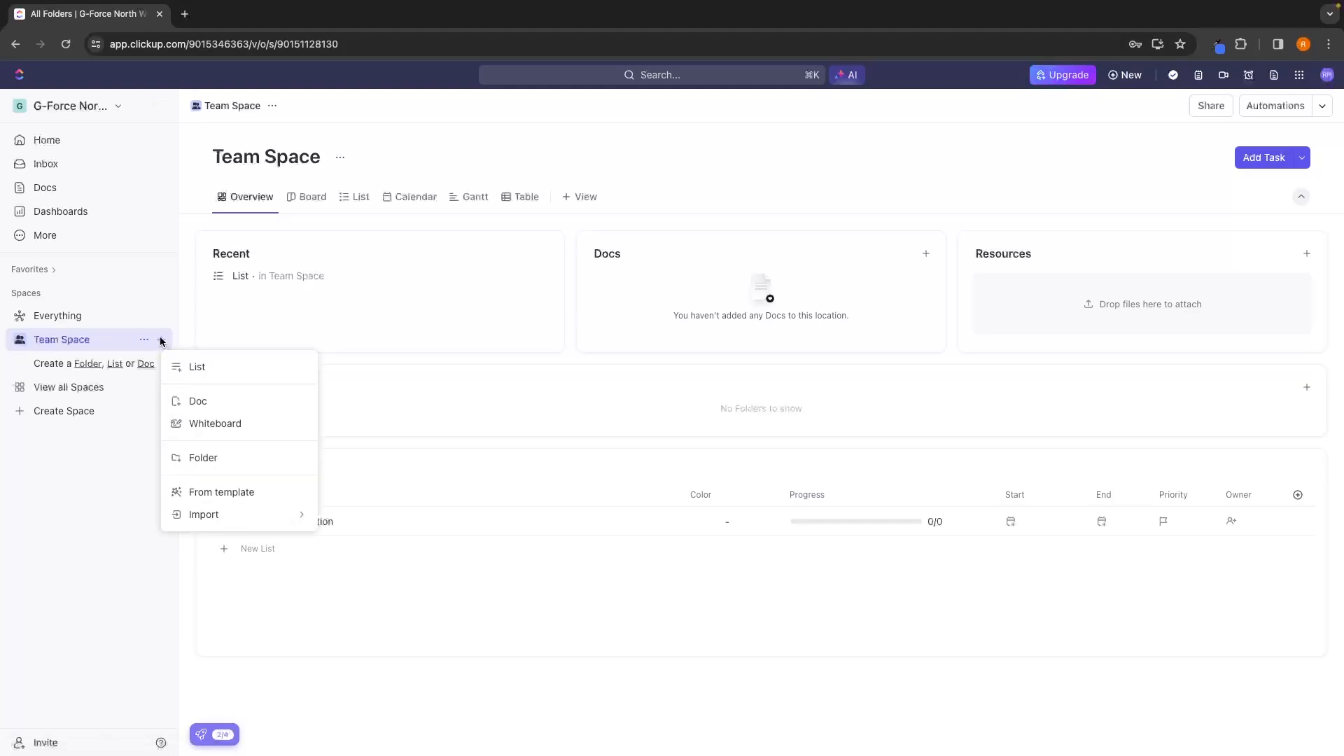
click(203, 458)
text(Client Campaigns)
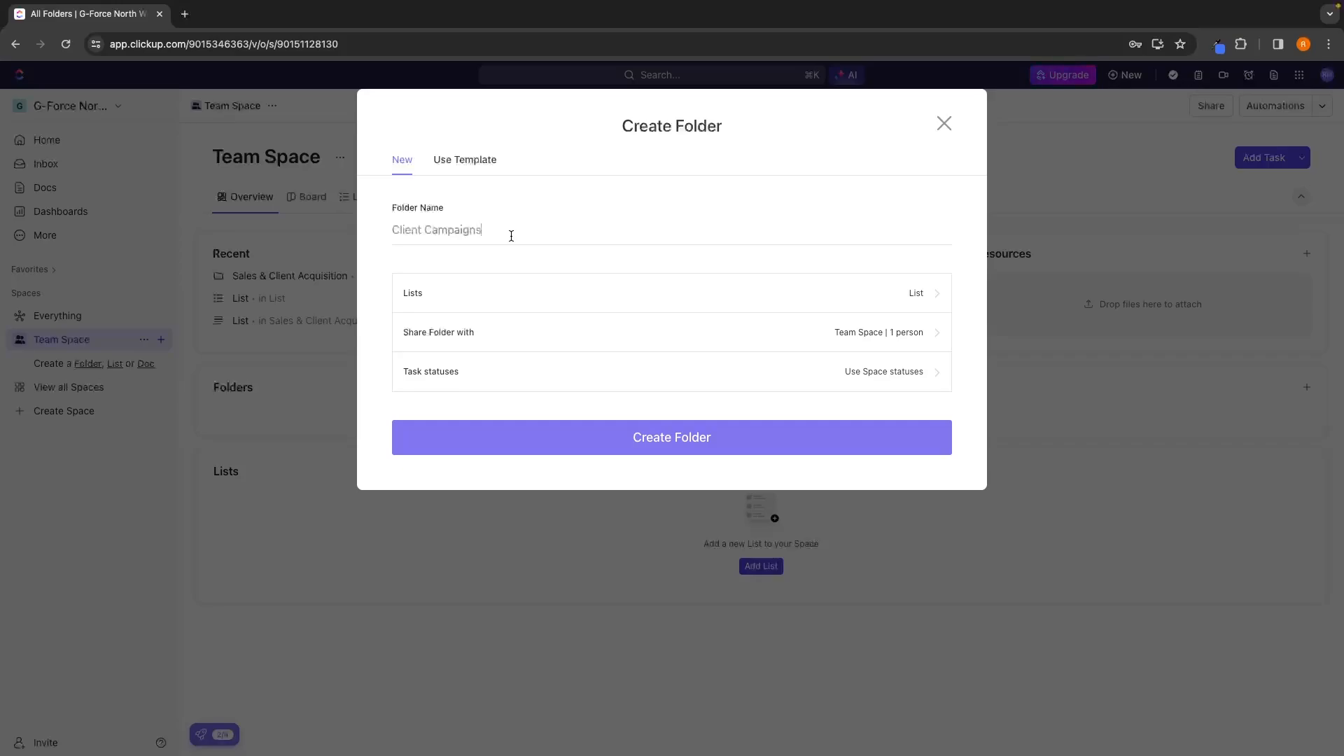
click(662, 438)
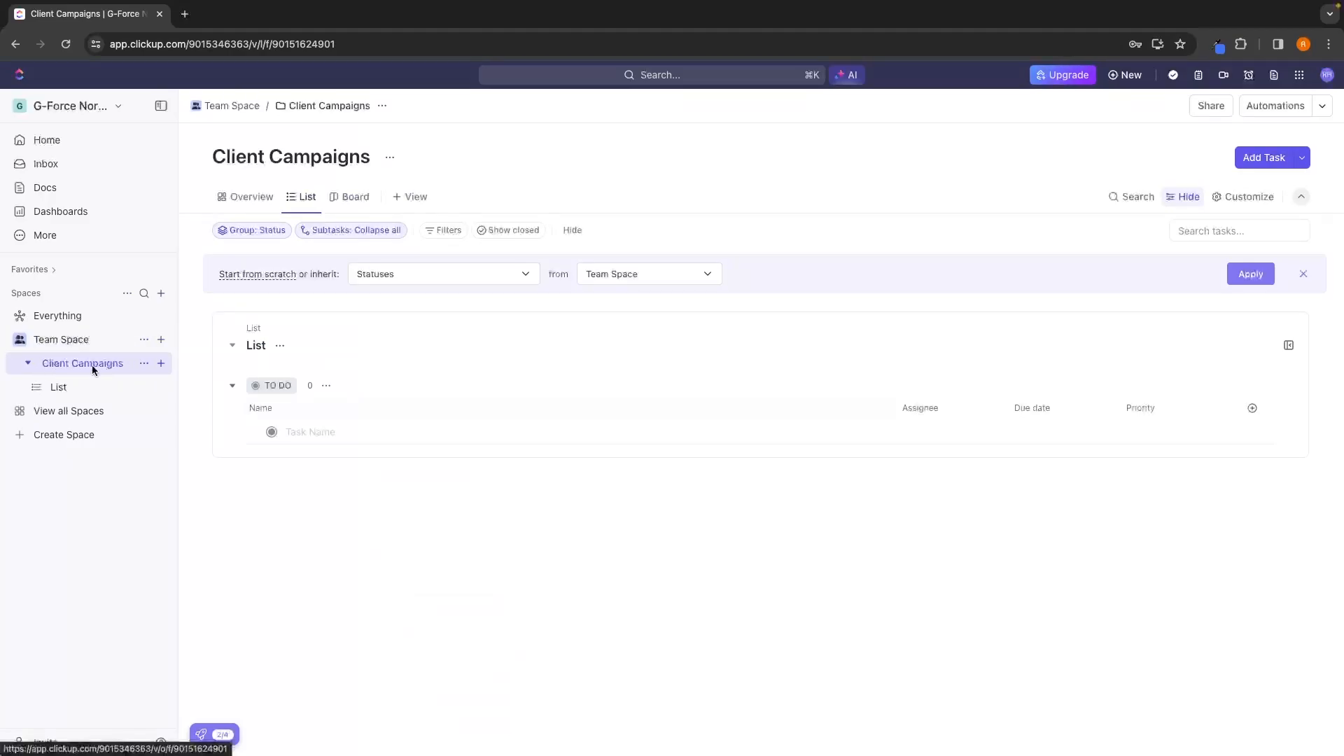
Rename the default list inside the Client Campaigns folder to "Pet store client".
click(58, 388)
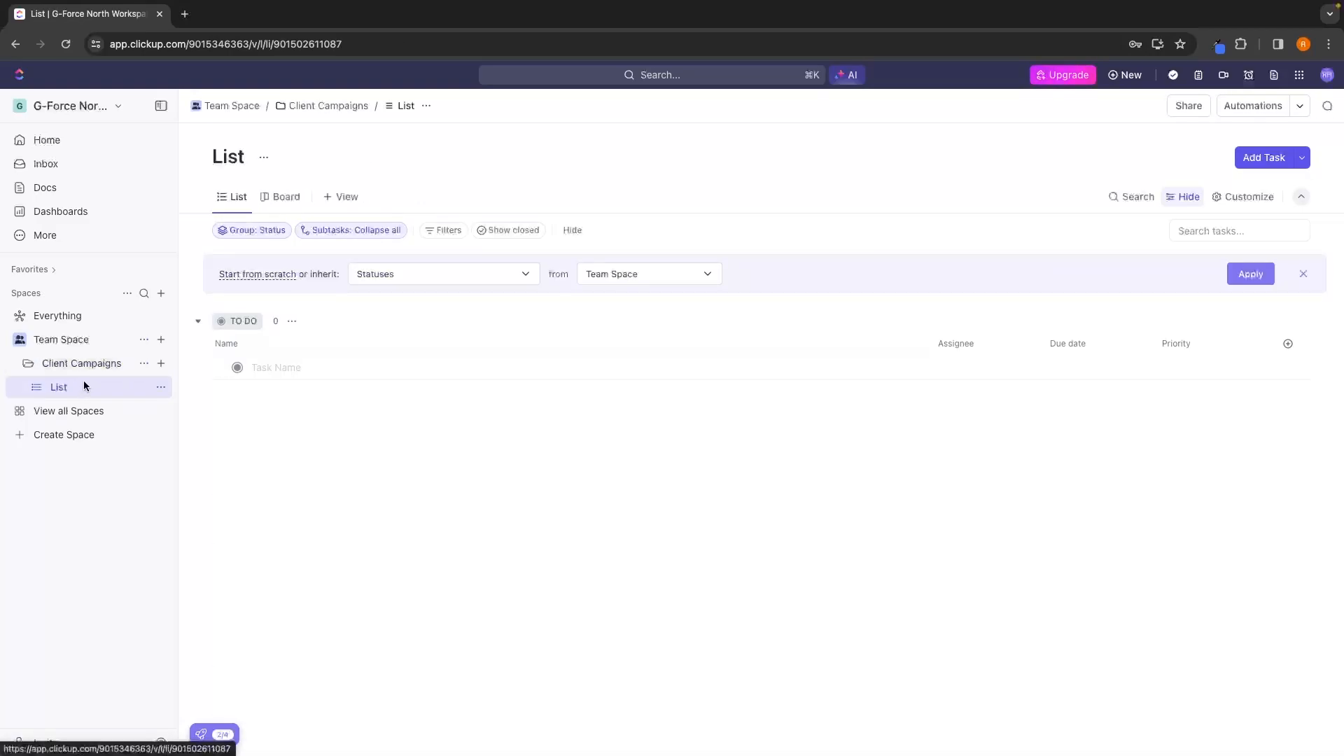
click(28, 363)
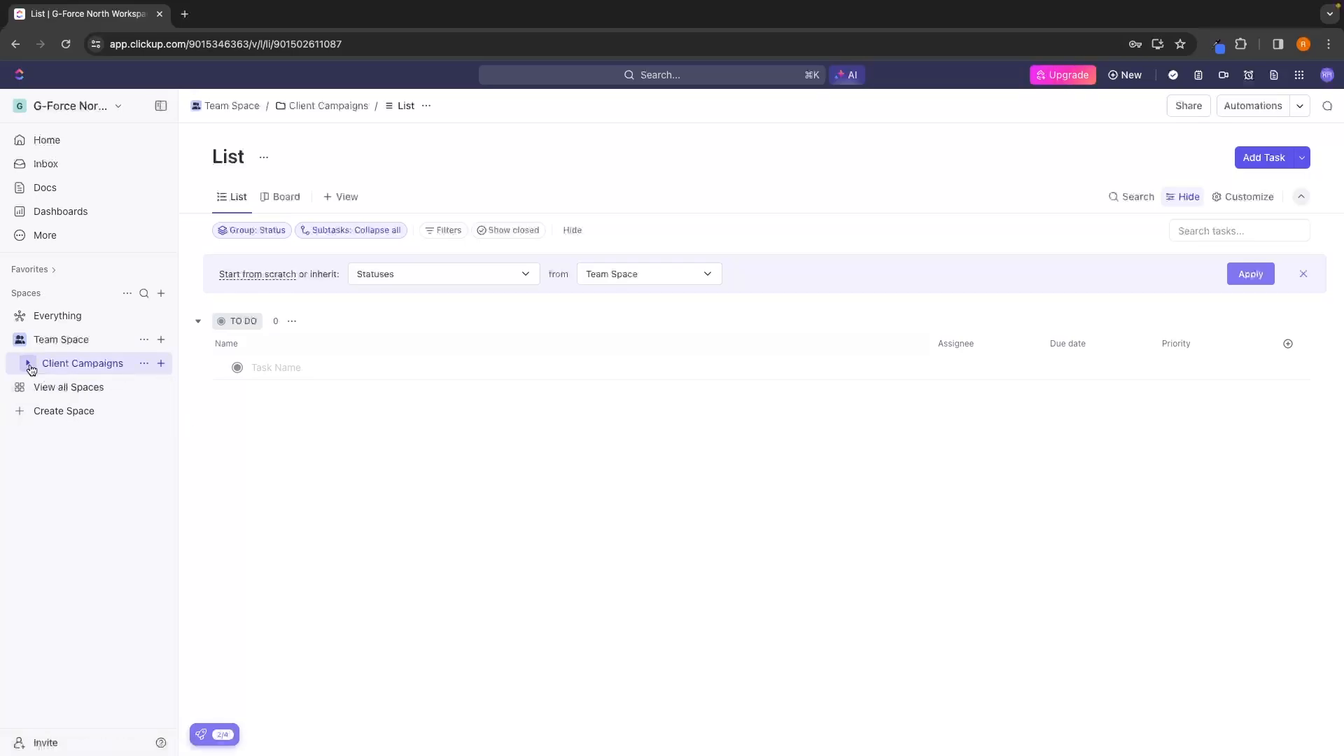
click(29, 366)
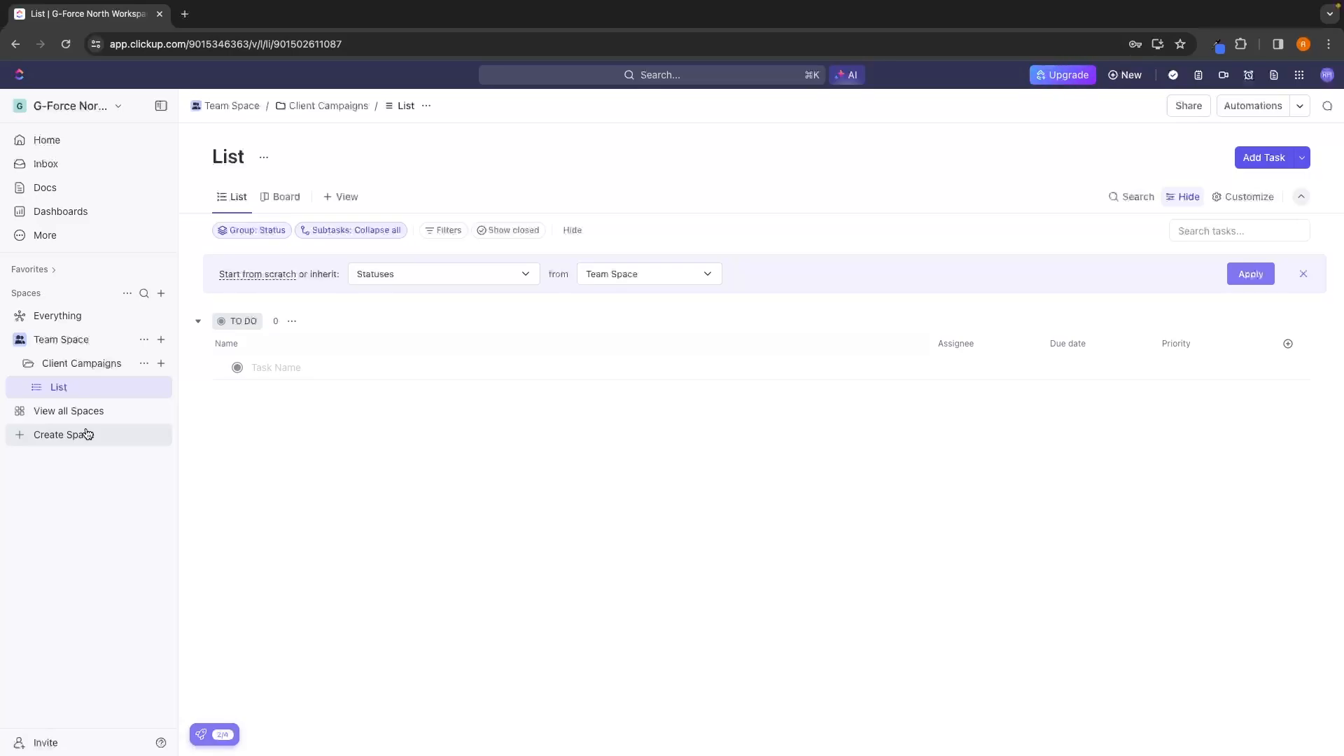
double_click(231, 157)
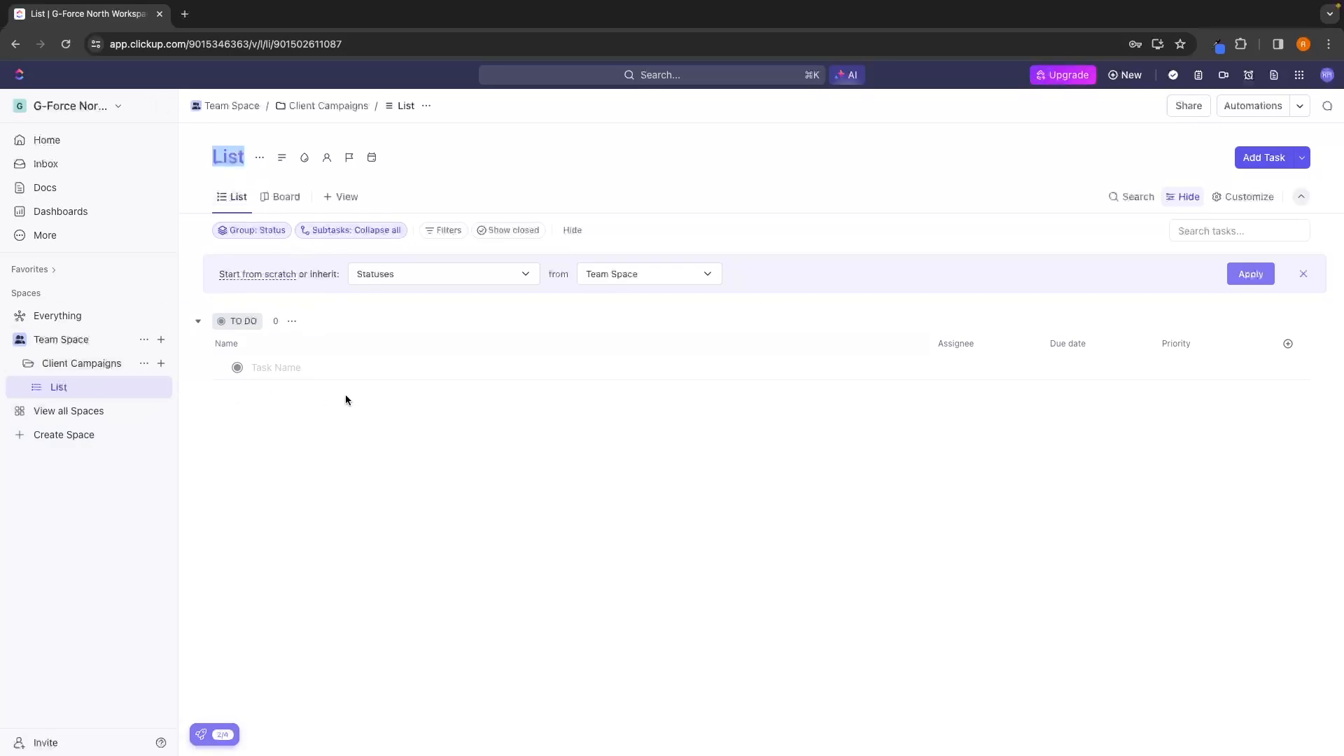
text(Pet store client)
key(Return)
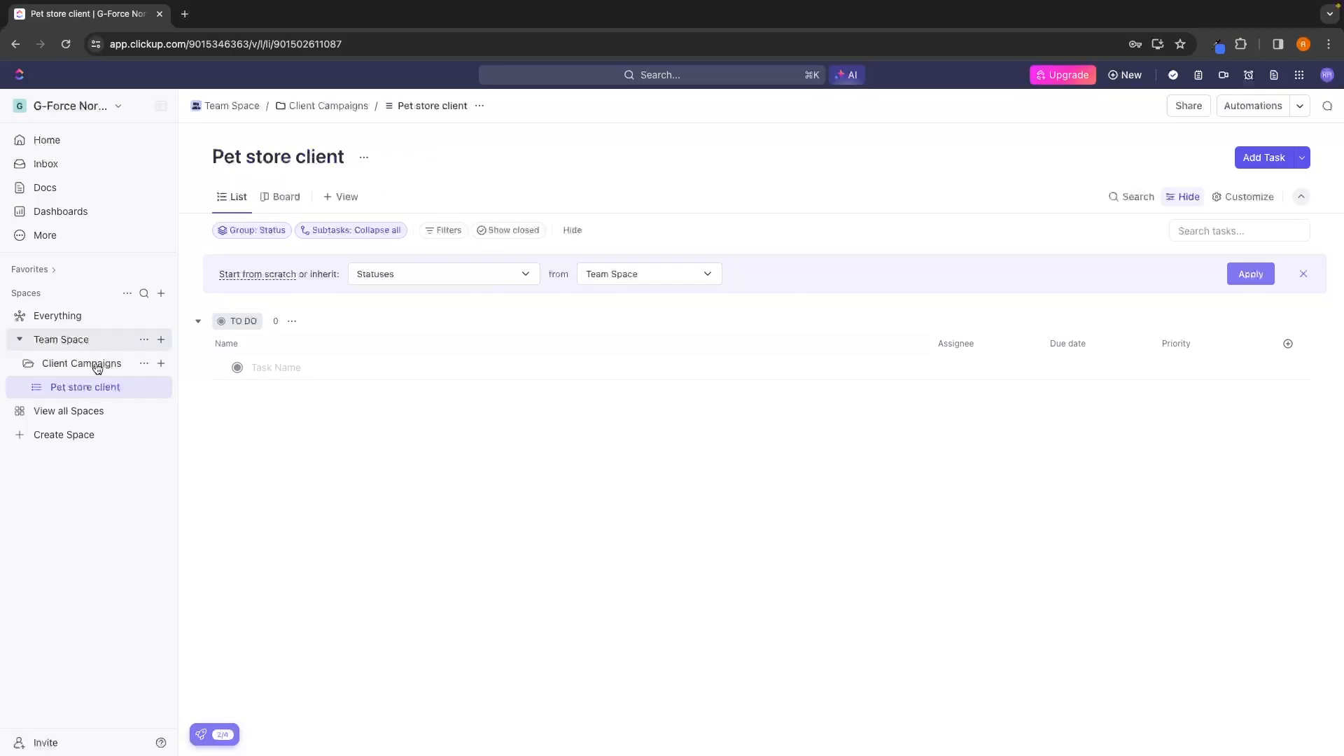
Add the tasks "Run profitable Facebook ads" and "Create organic Instagram posts" to the Pet store client list.
click(275, 366)
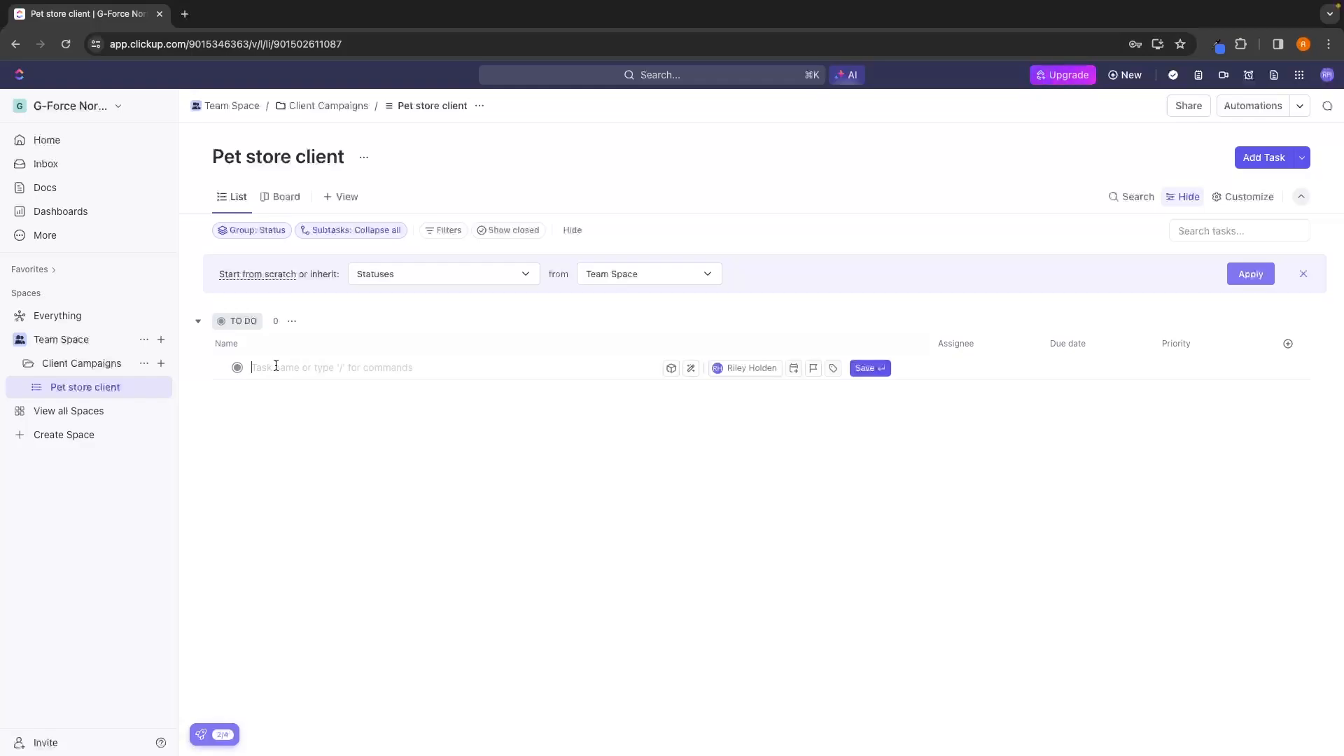
text(Run profitable Facebook ads)
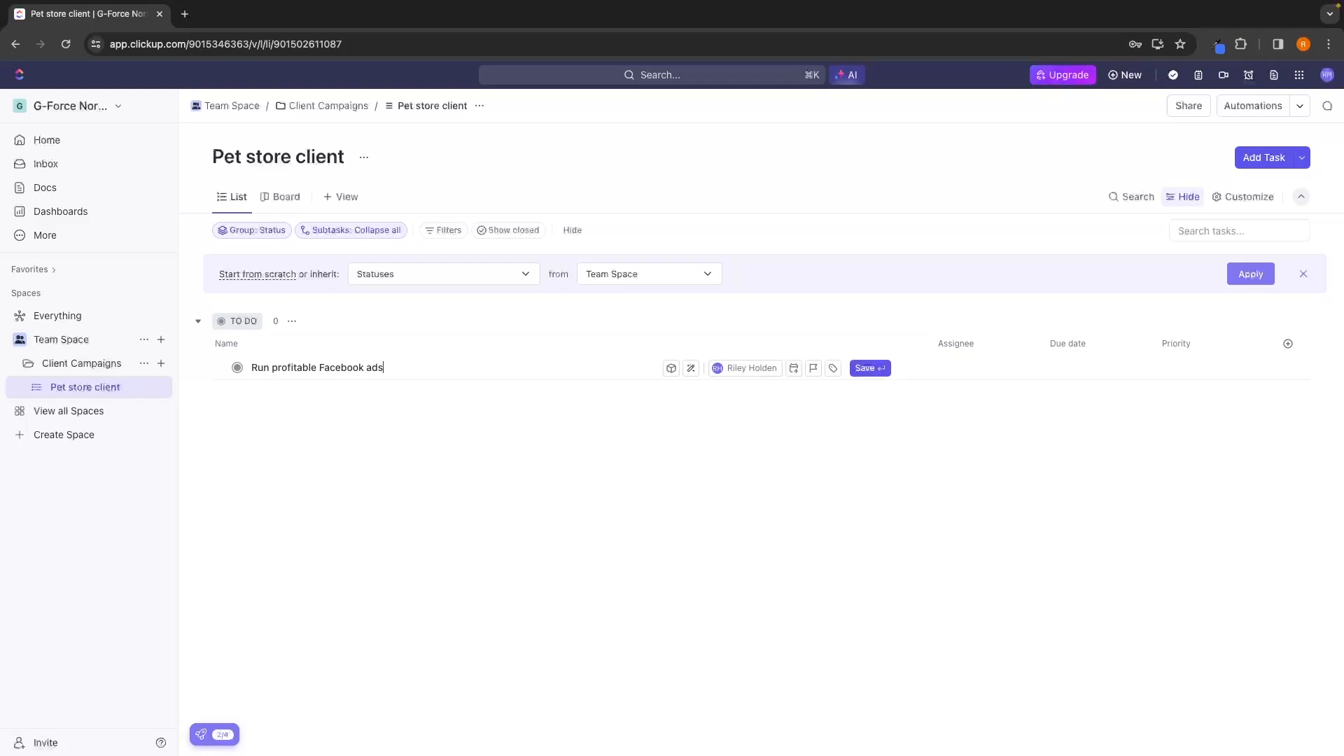
key(Return)
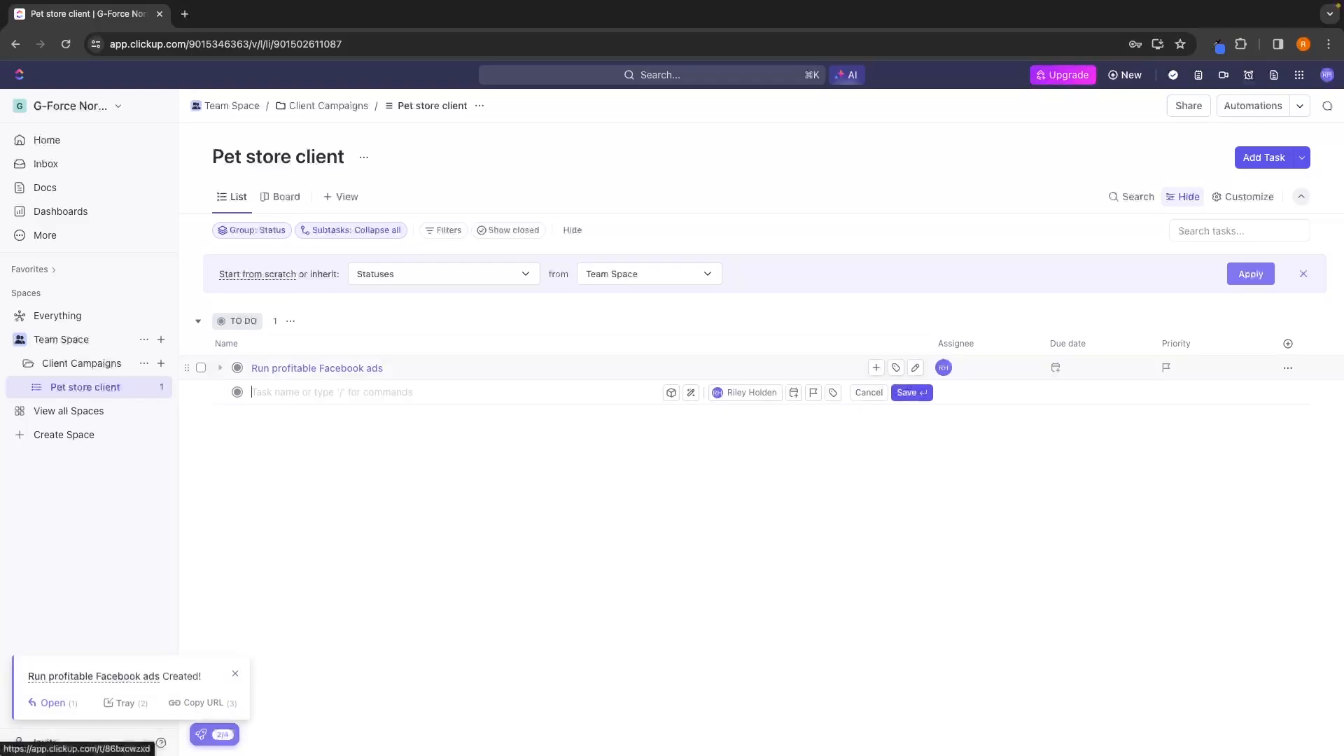
text(Create organic Instagram posts)
key(Return)
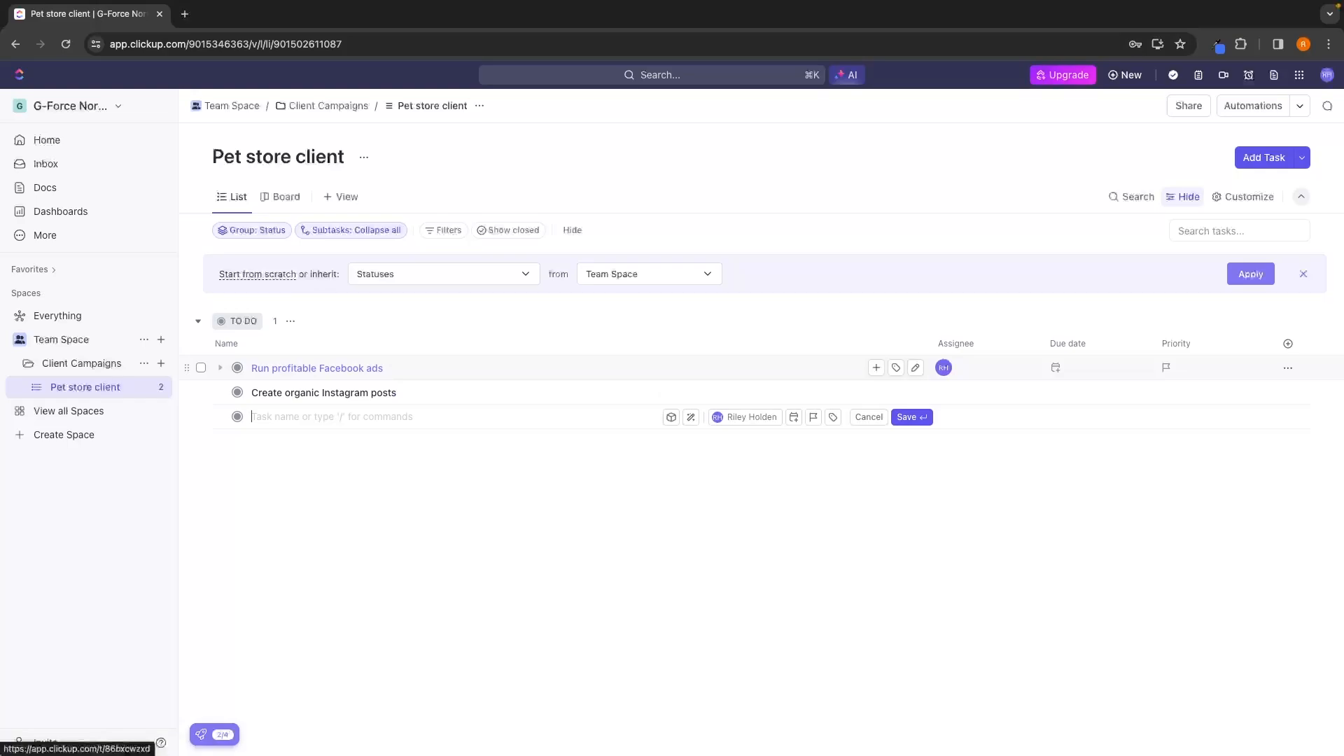
click(432, 480)
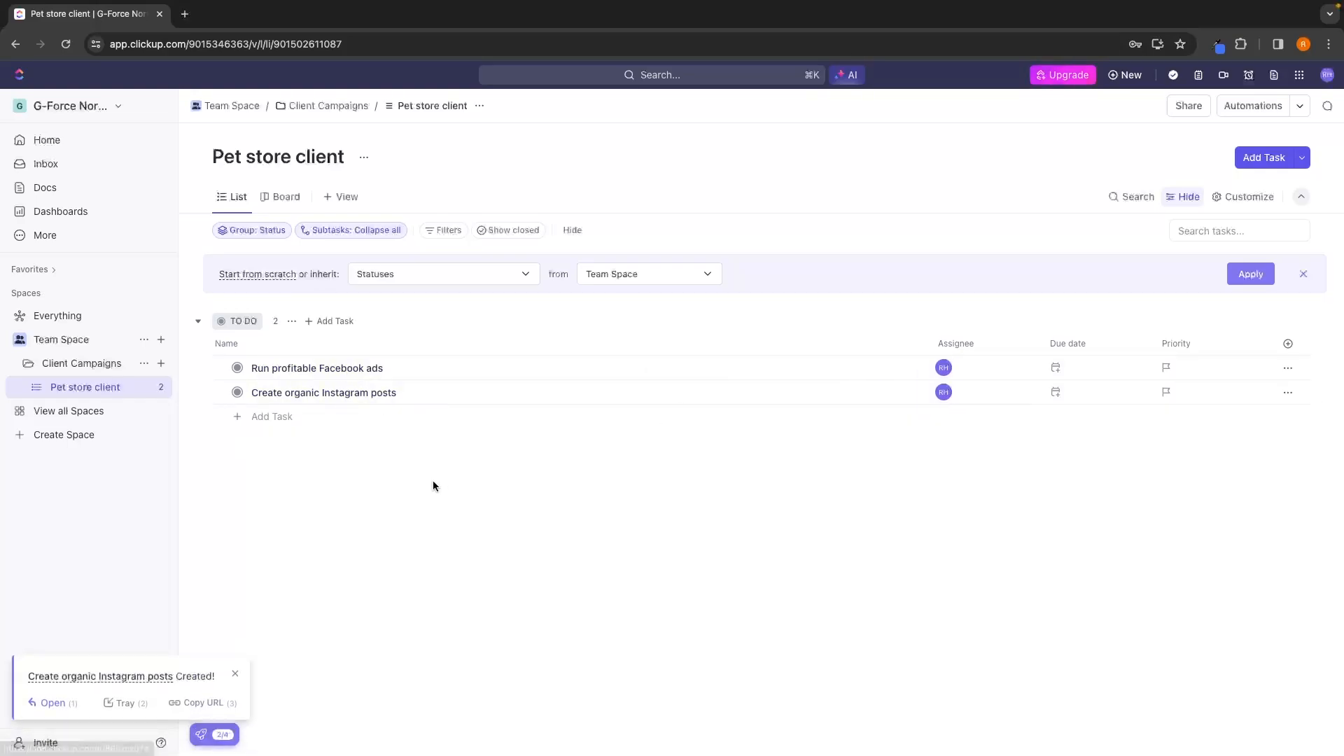
click(236, 672)
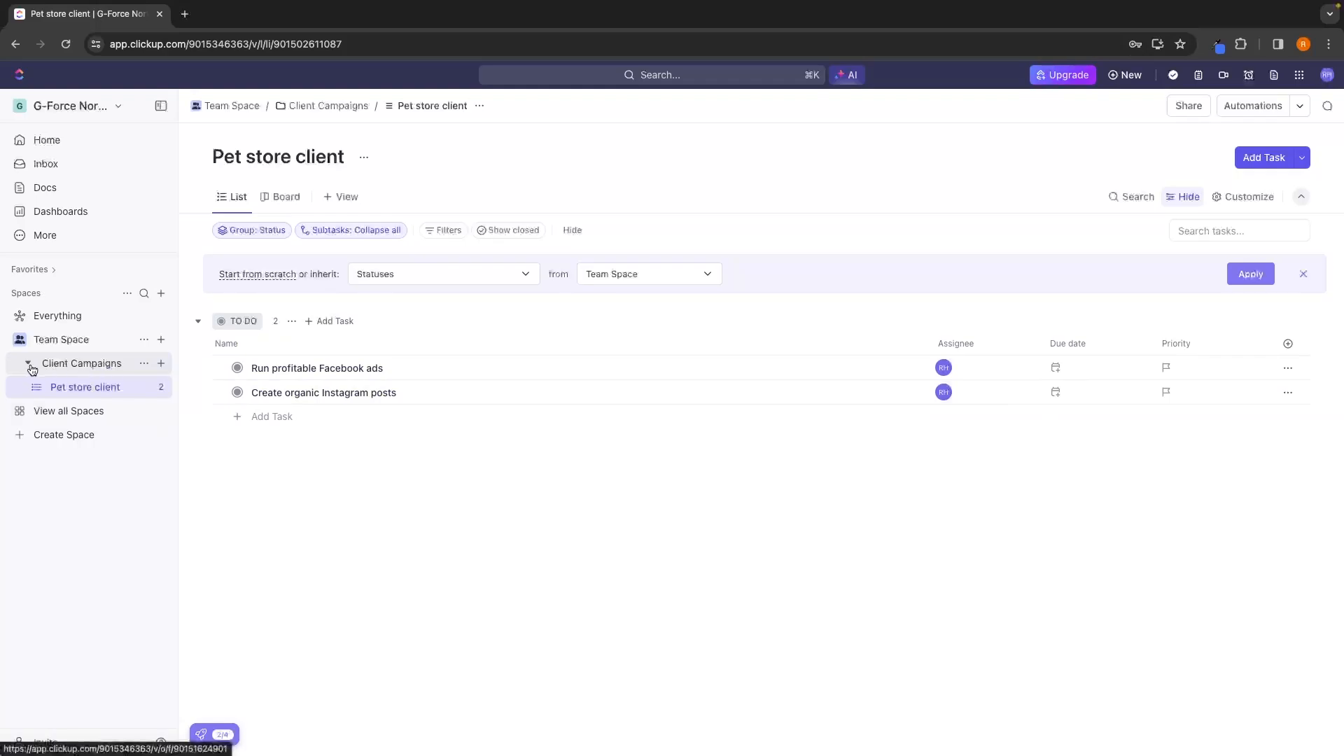
Create a second list named "Golf client" in the Client Campaigns folder.
click(161, 365)
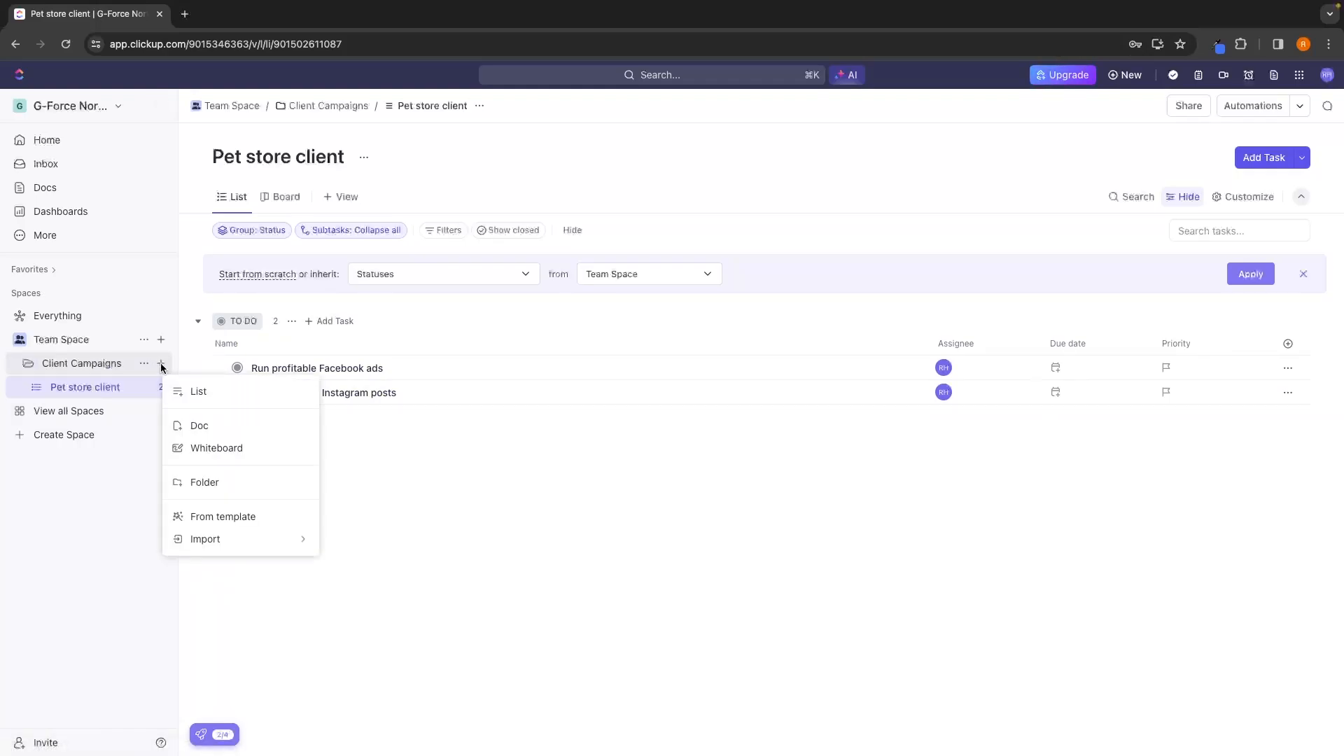
click(188, 399)
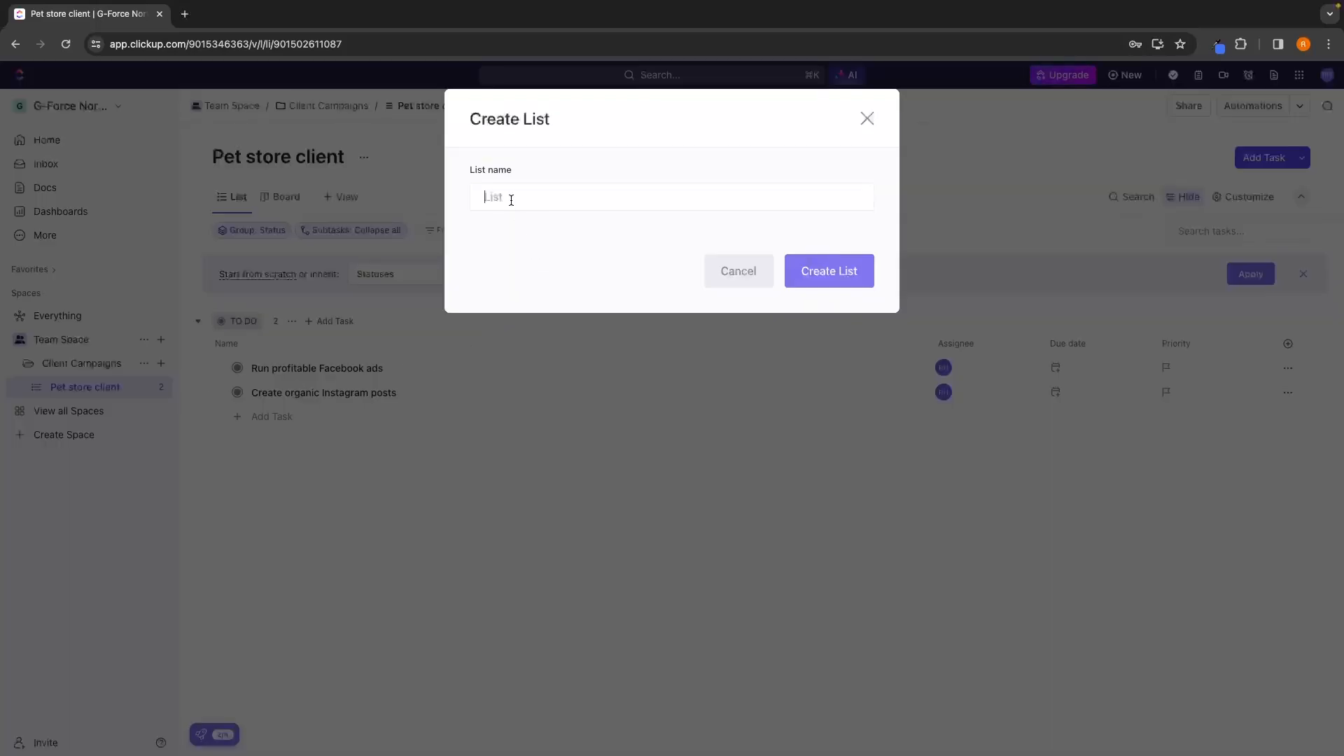
text(Golf clieny)
key(BackSpace)
text(t)
key(Return)
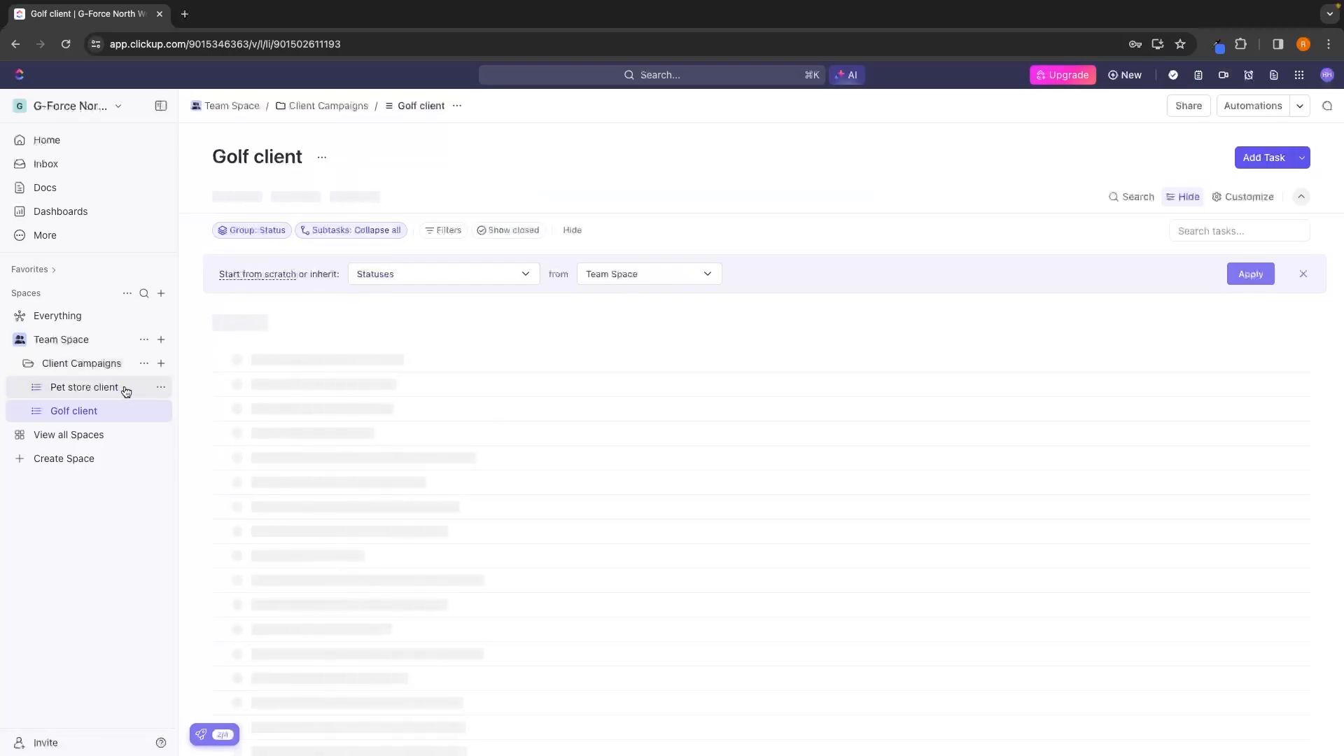
Compare the Pet store client and Golf client lists, finishing on the Pet store client tasks.
click(83, 393)
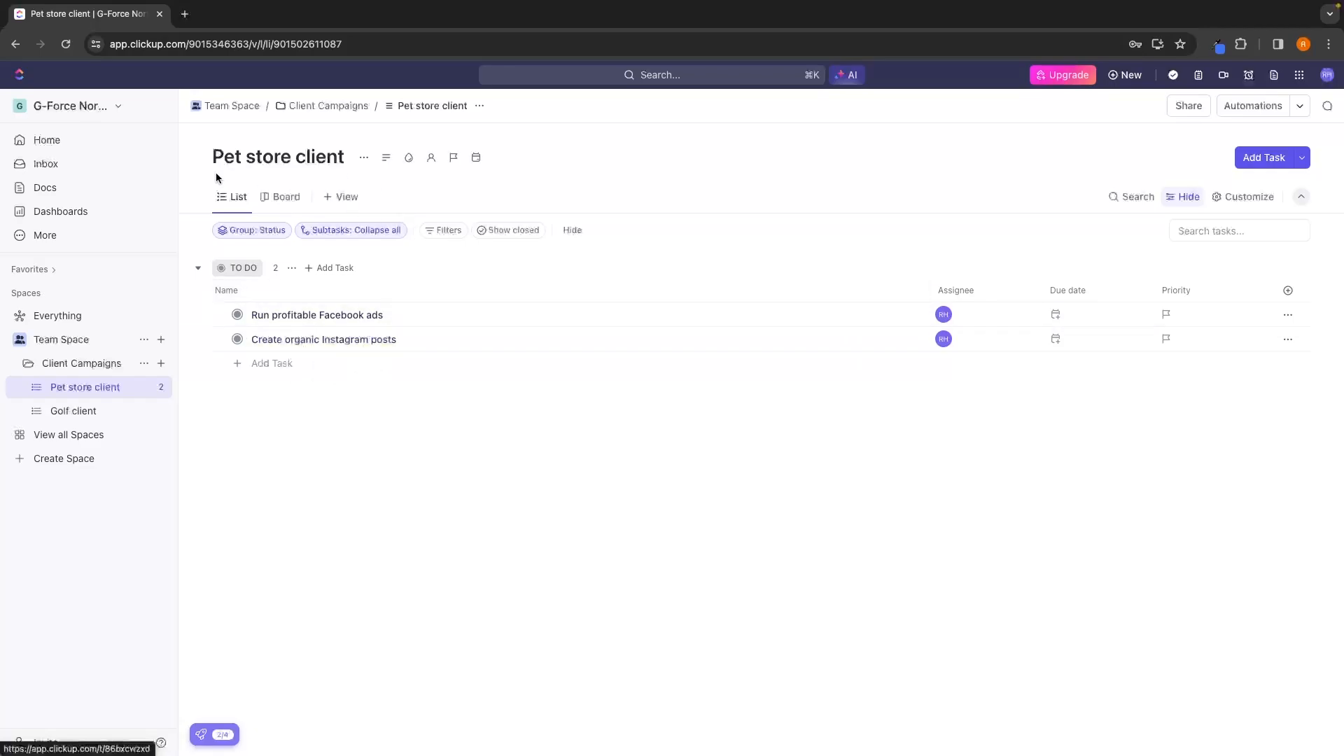
click(78, 410)
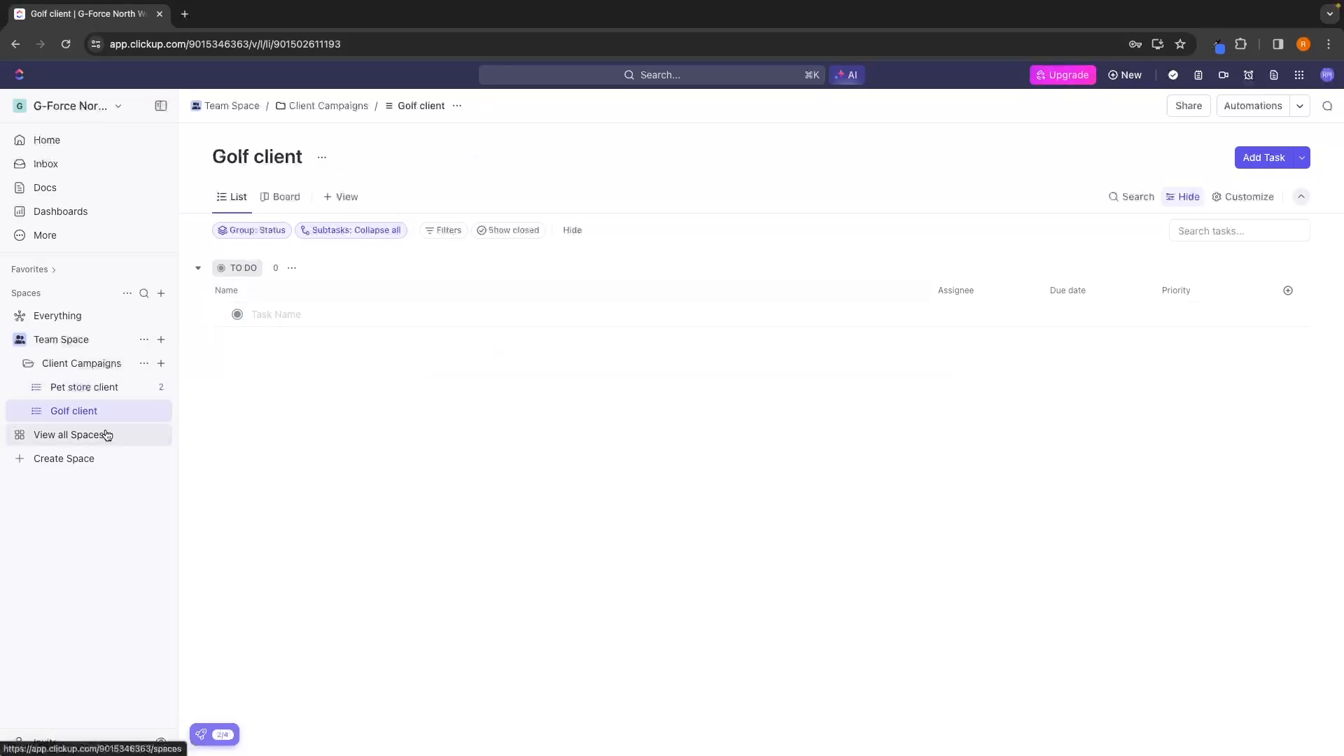
click(285, 313)
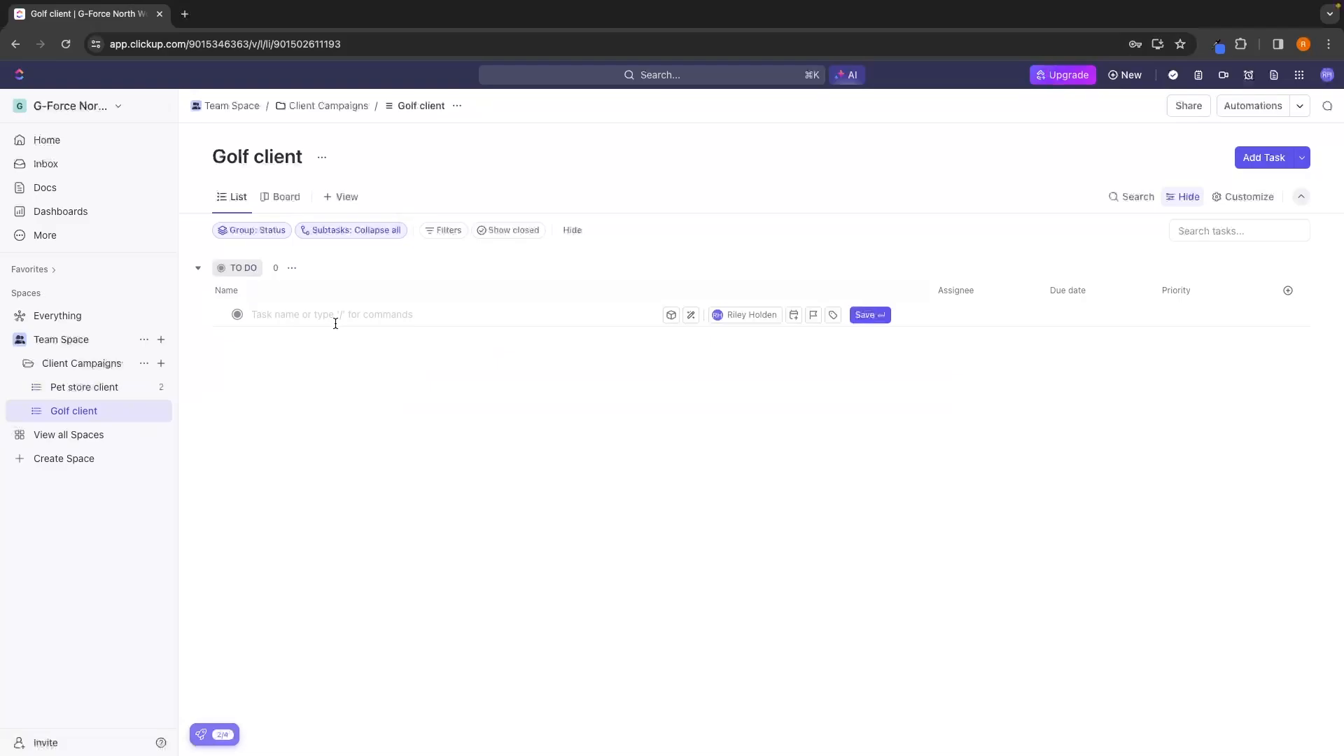
click(72, 387)
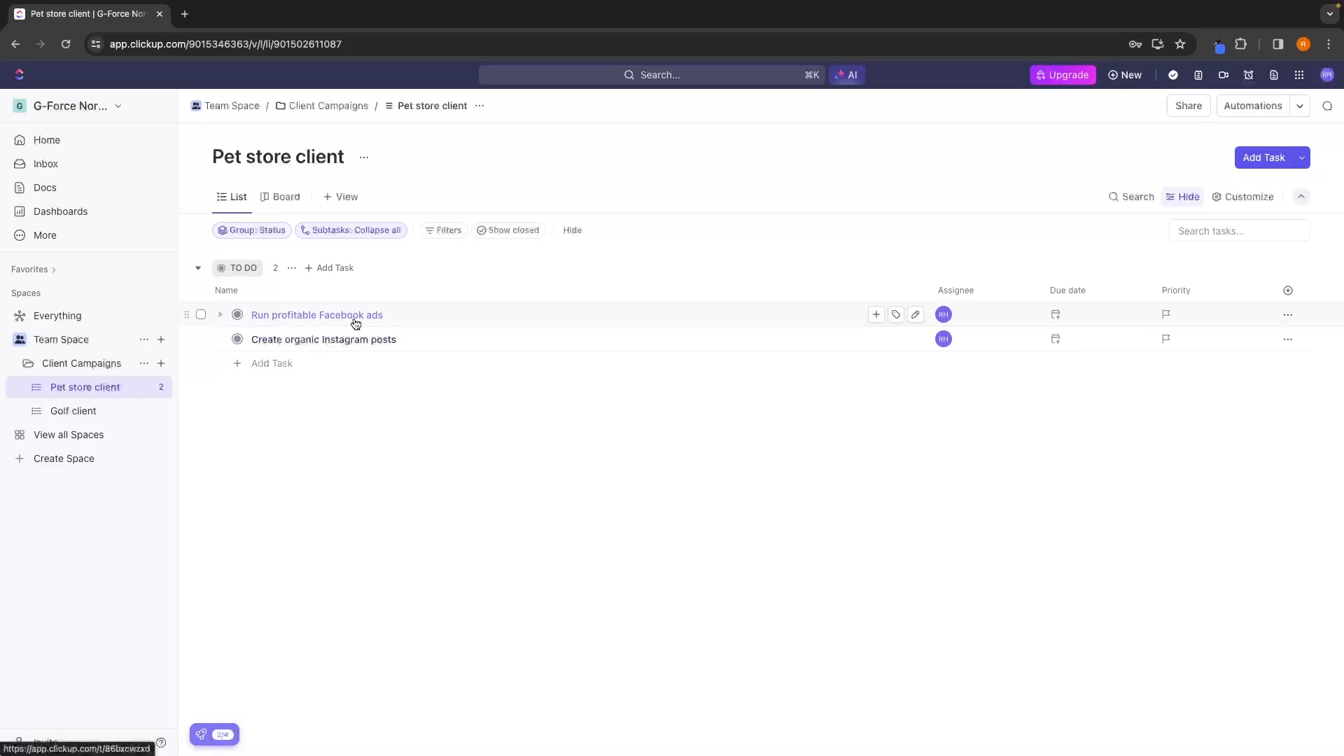
Add the subtasks "Create 10 video creatives", "Write 10 pieces of ad copy" and "Test ads with $100 per day spend" to "Run profitable Facebook ads".
click(876, 316)
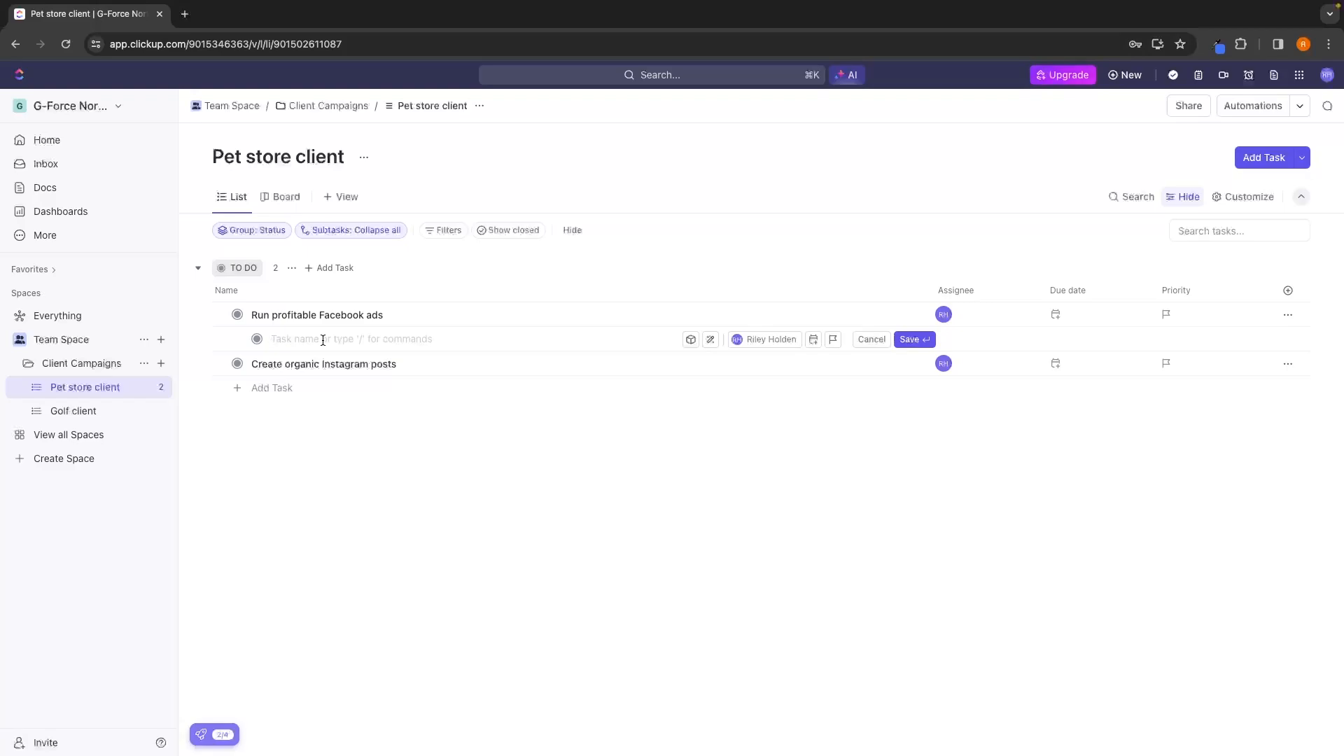
text(Create 10 video creatives)
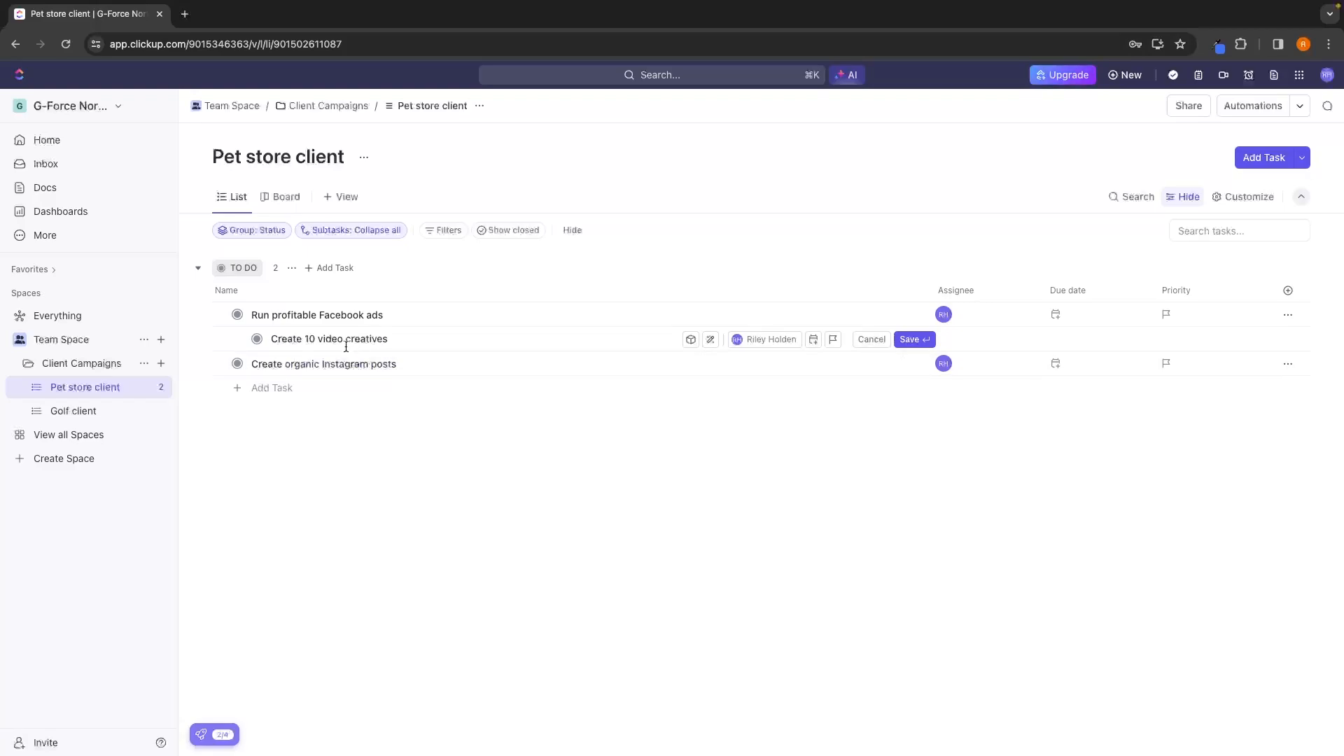
key(Return)
text(Write 10 pieces of ad copy)
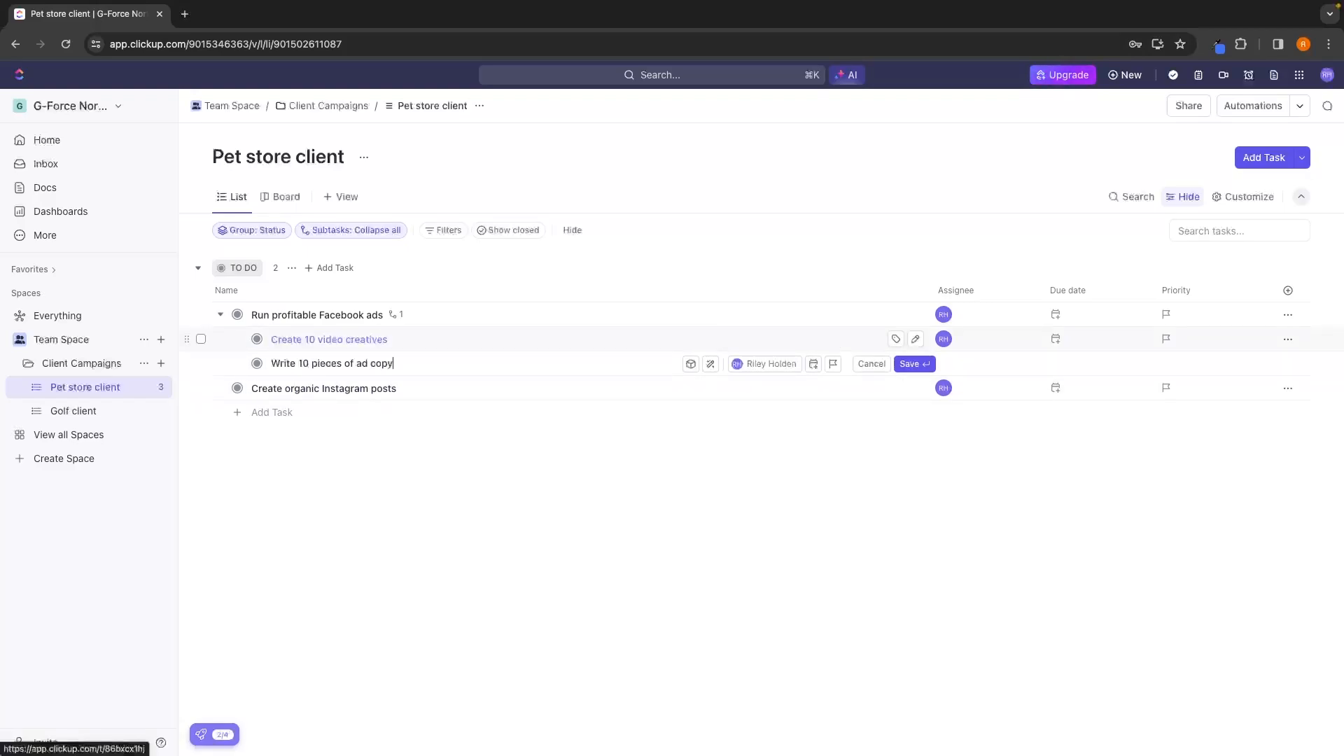
key(Return)
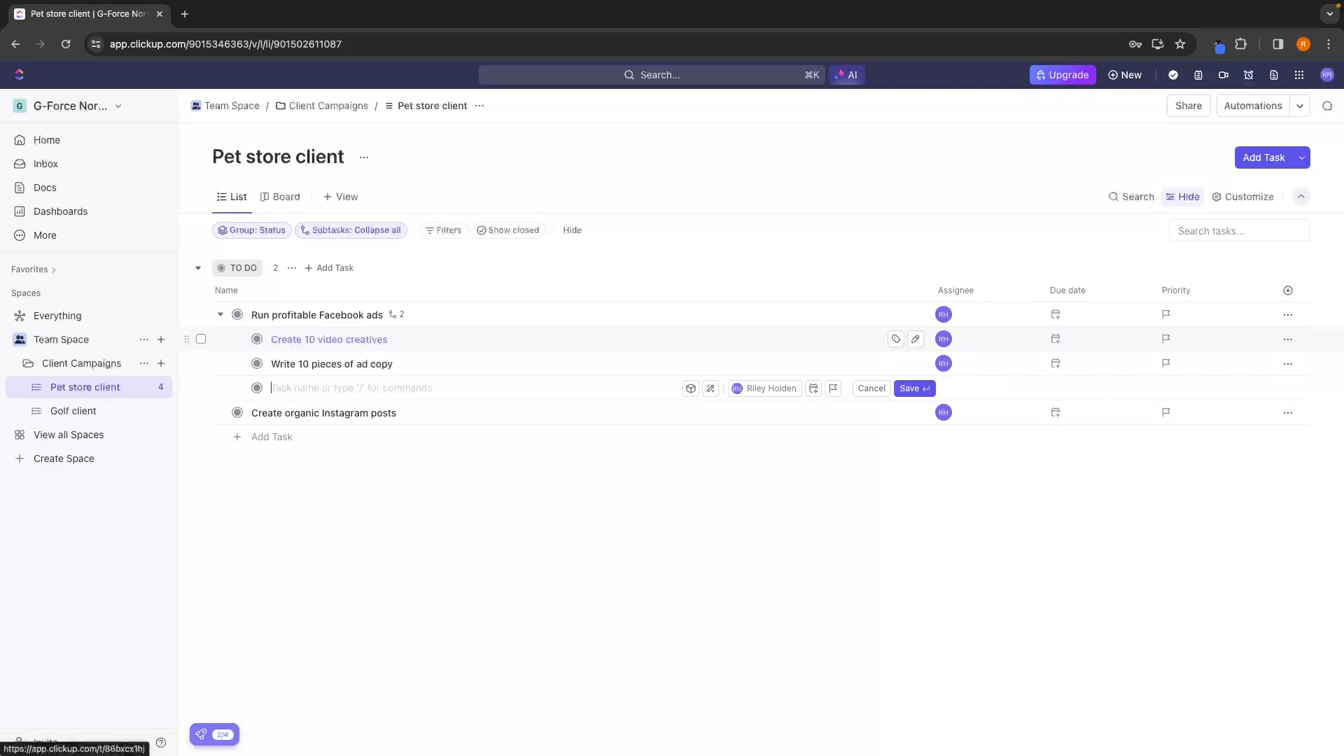
text(Test ads with $100 per day spend)
key(Return)
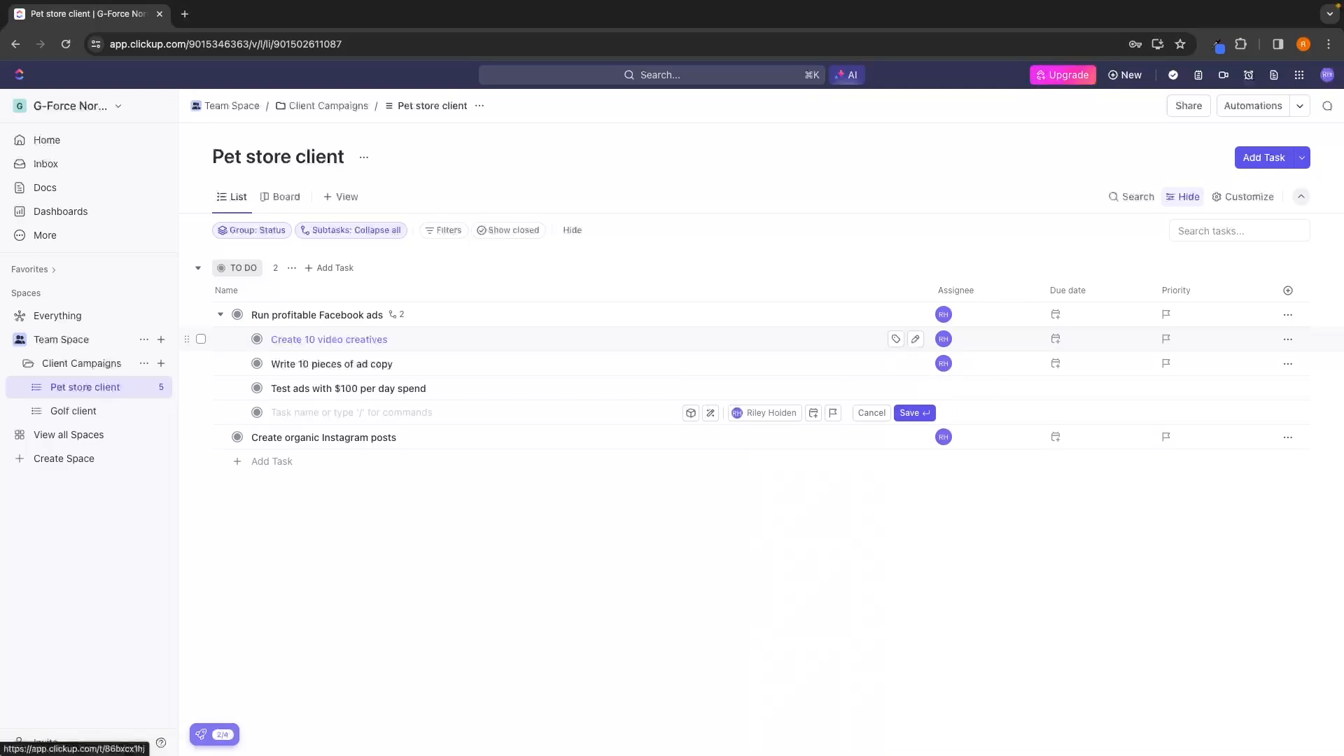
Add the subtasks "Cut losing ads" and "Scale winning ads" to the Facebook ads task and leave its subtasks collapsed.
text(Cut losing ads)
key(Return)
text(Scale winning ads)
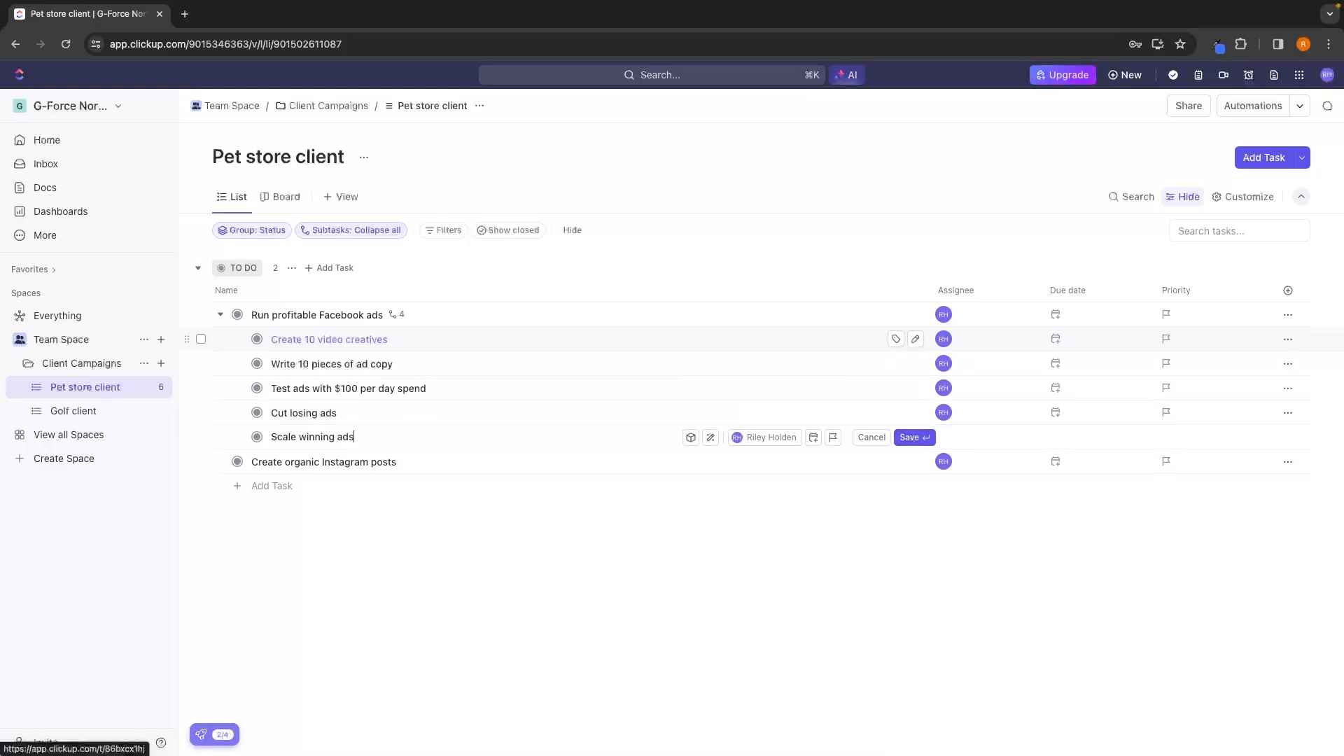
key(Return)
click(311, 546)
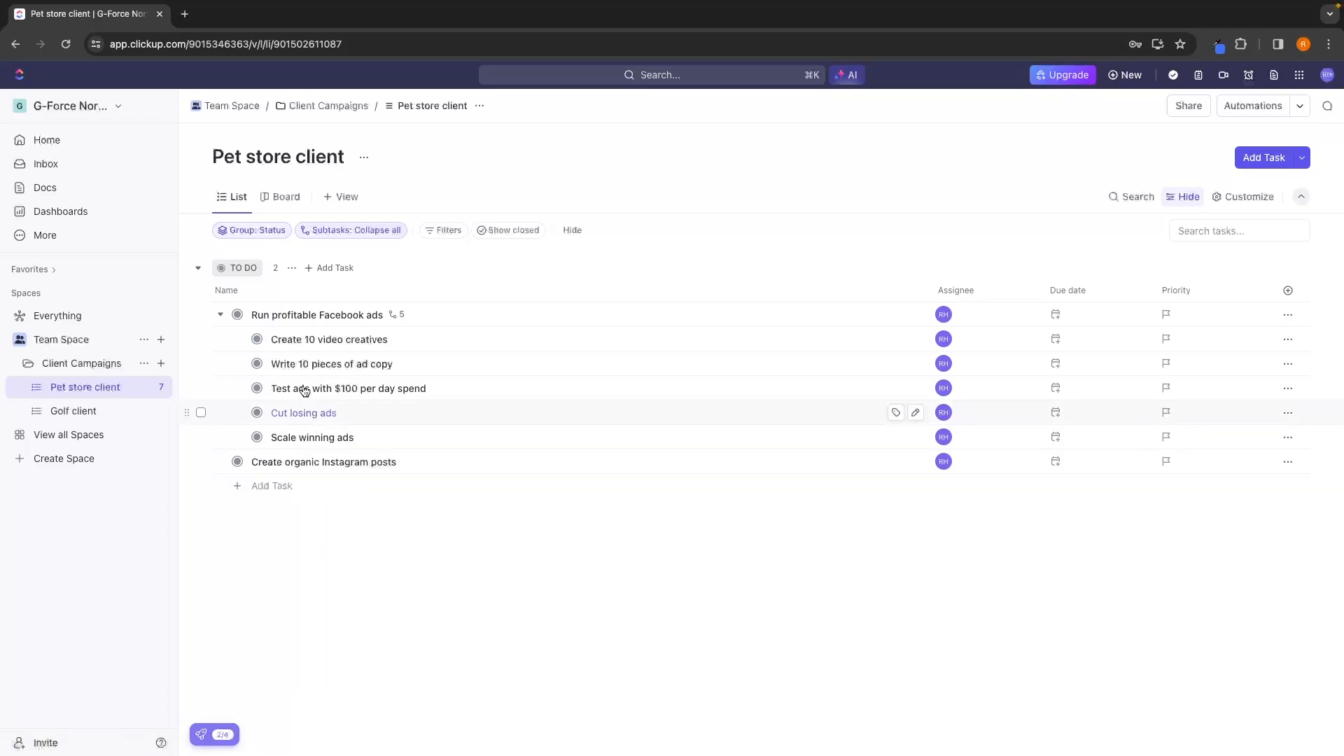
click(221, 317)
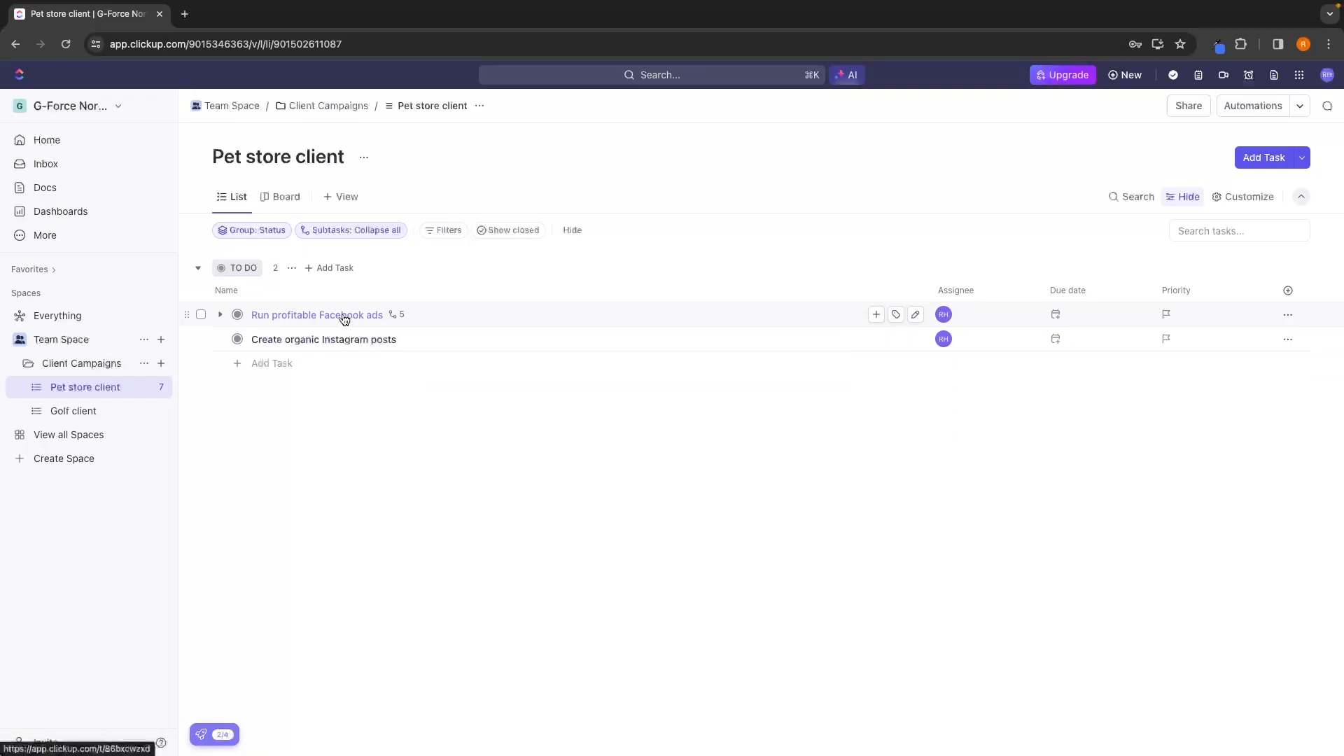
click(220, 315)
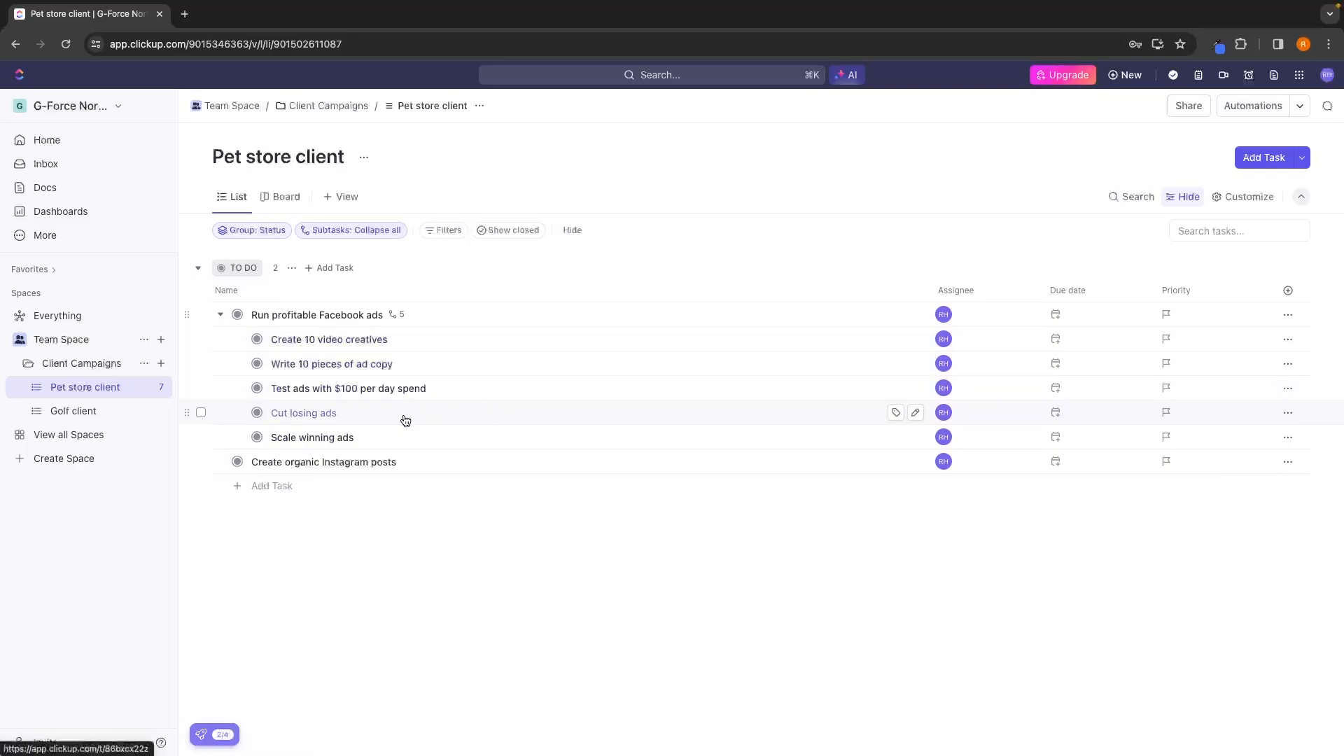
click(220, 314)
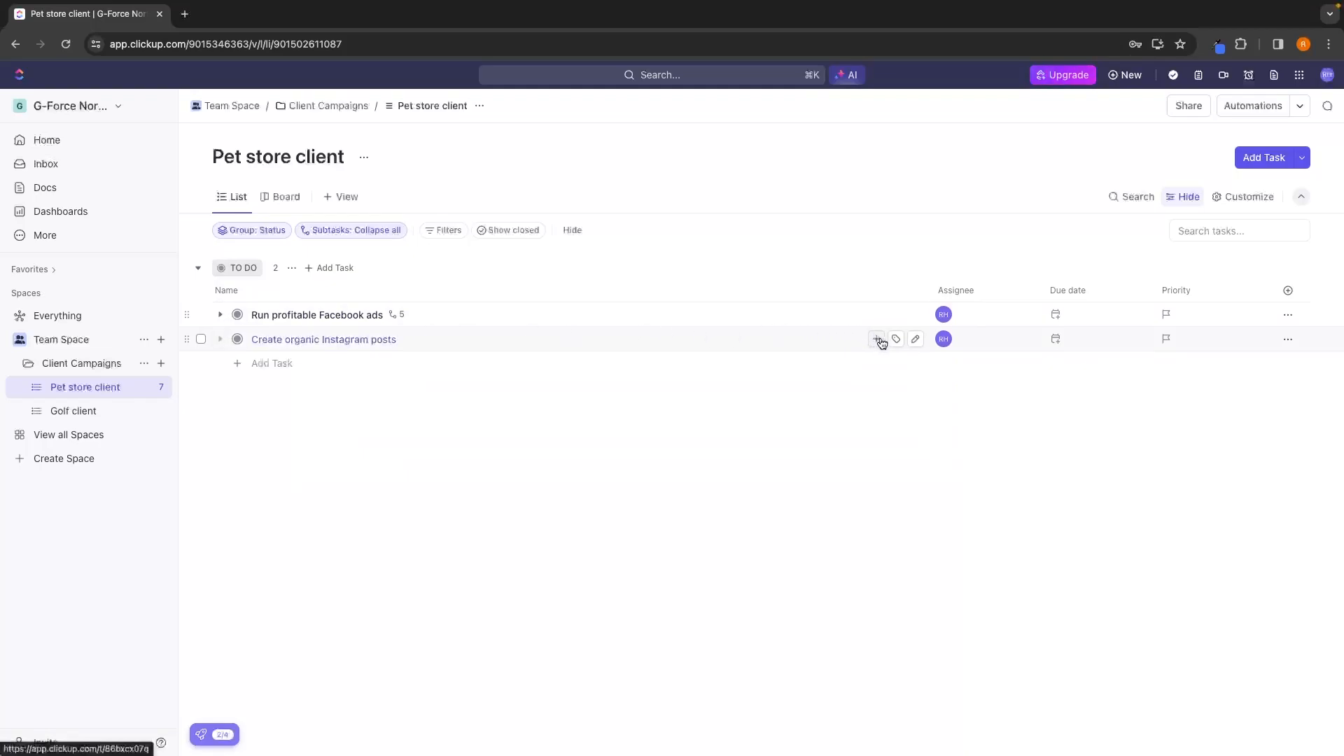
Under "Create organic Instagram posts", add the subtasks "Edit content in photoshop", "Travel to client to shoot content" and one for a colleague's review.
click(877, 340)
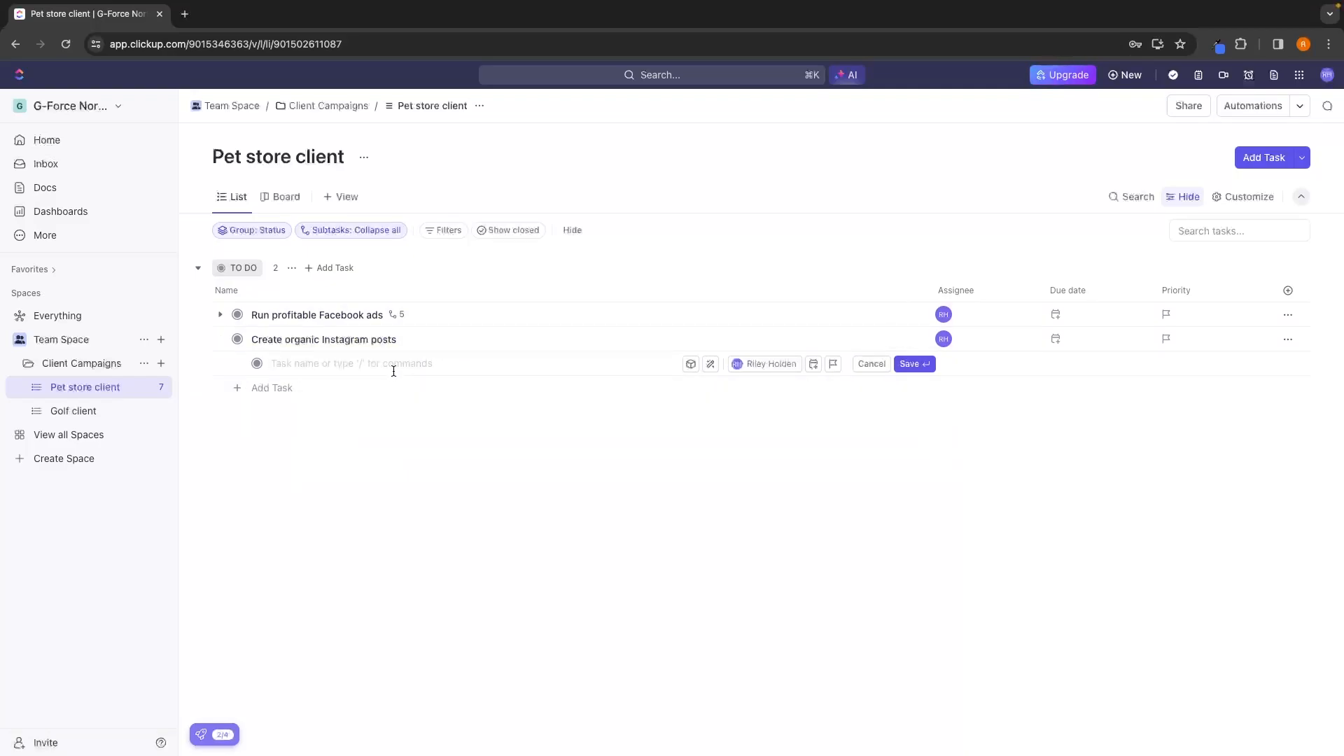
text(Edit content in photoshop Travel to client to shoot content Send to Sarah to review Schedule posts to go out weekly)
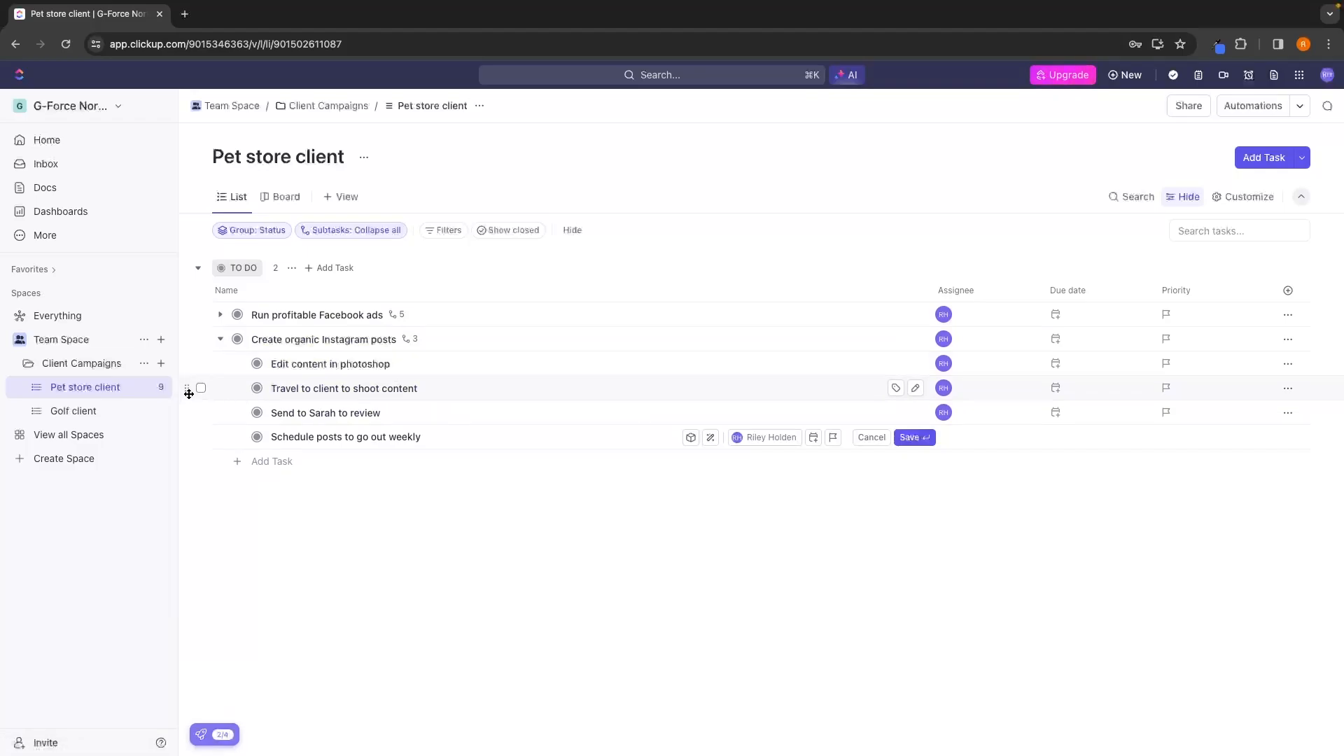
Move "Travel to client to shoot content" above "Edit content in photoshop", save the "Schedule posts to go out weekly" subtask and collapse the task.
drag(187, 388, 191, 358)
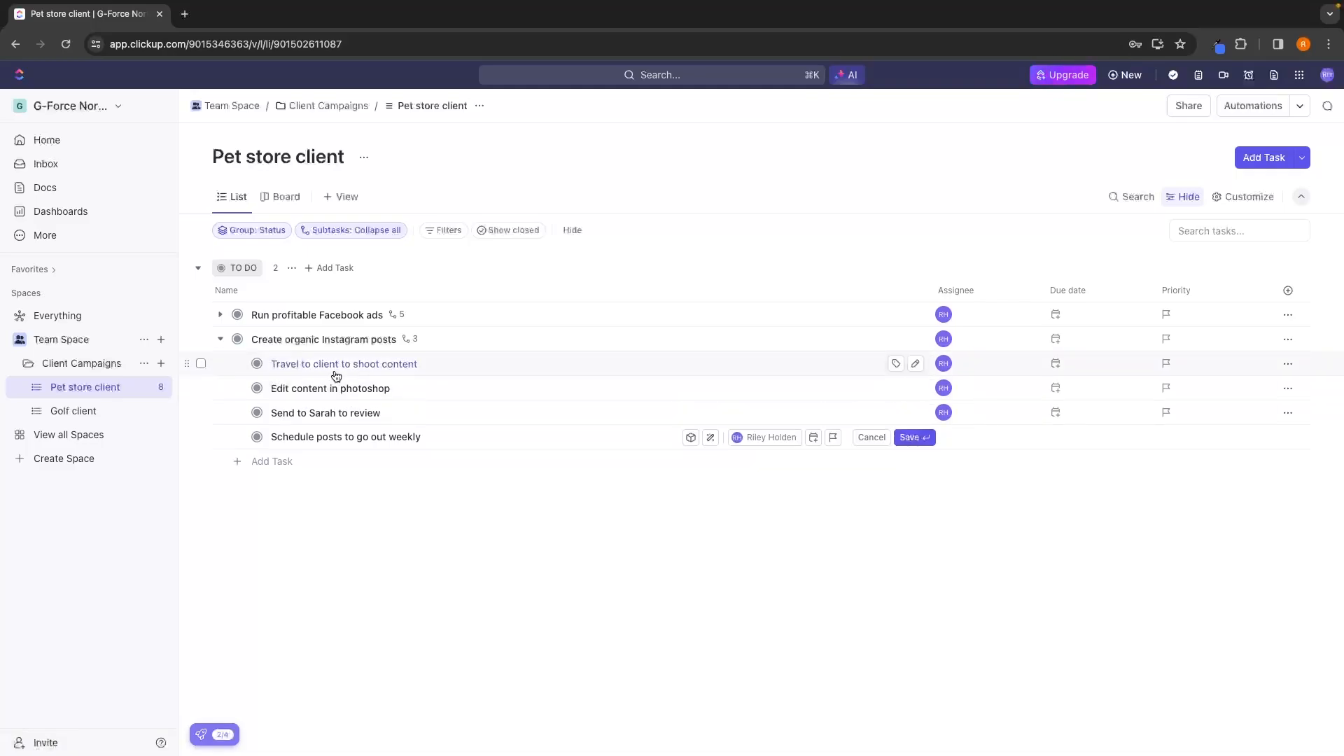
drag(324, 411, 327, 382)
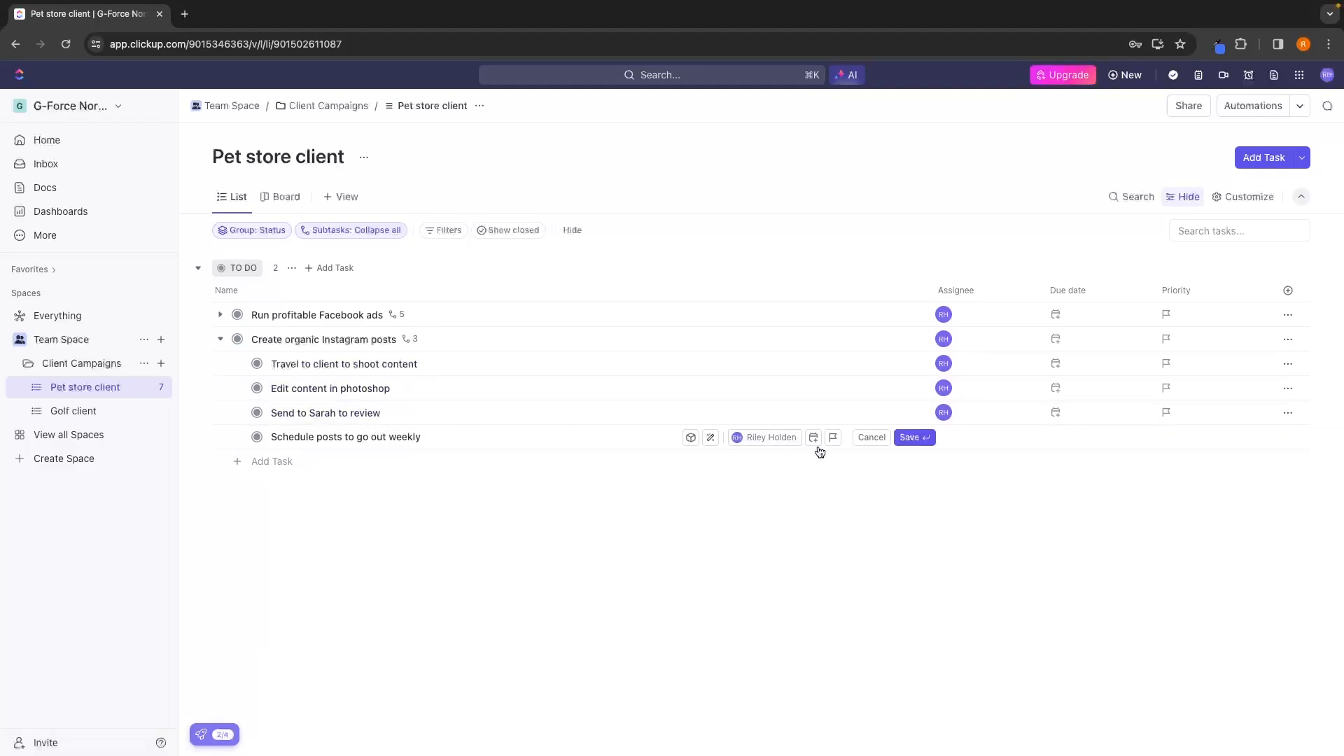
click(909, 437)
click(219, 340)
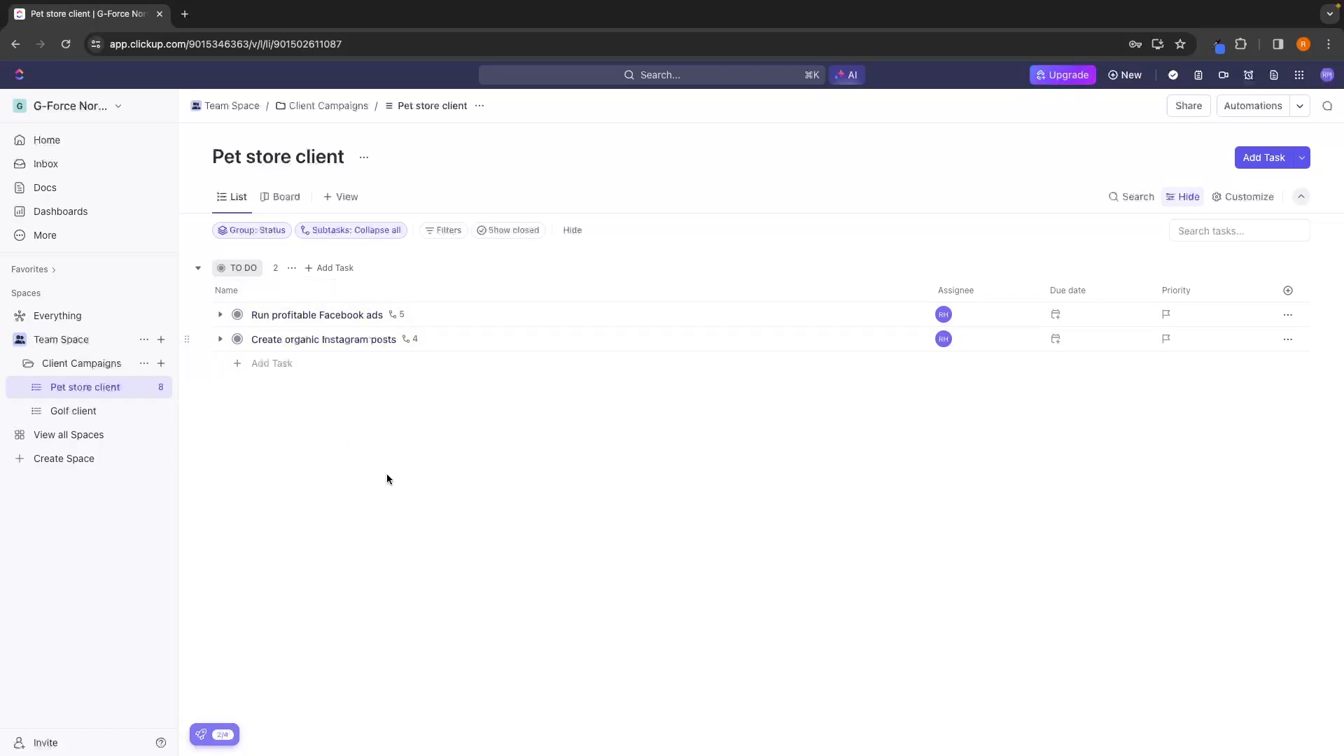
Expand "Run profitable Facebook ads" and replace its assignee with the first teammate offered after Me.
click(219, 339)
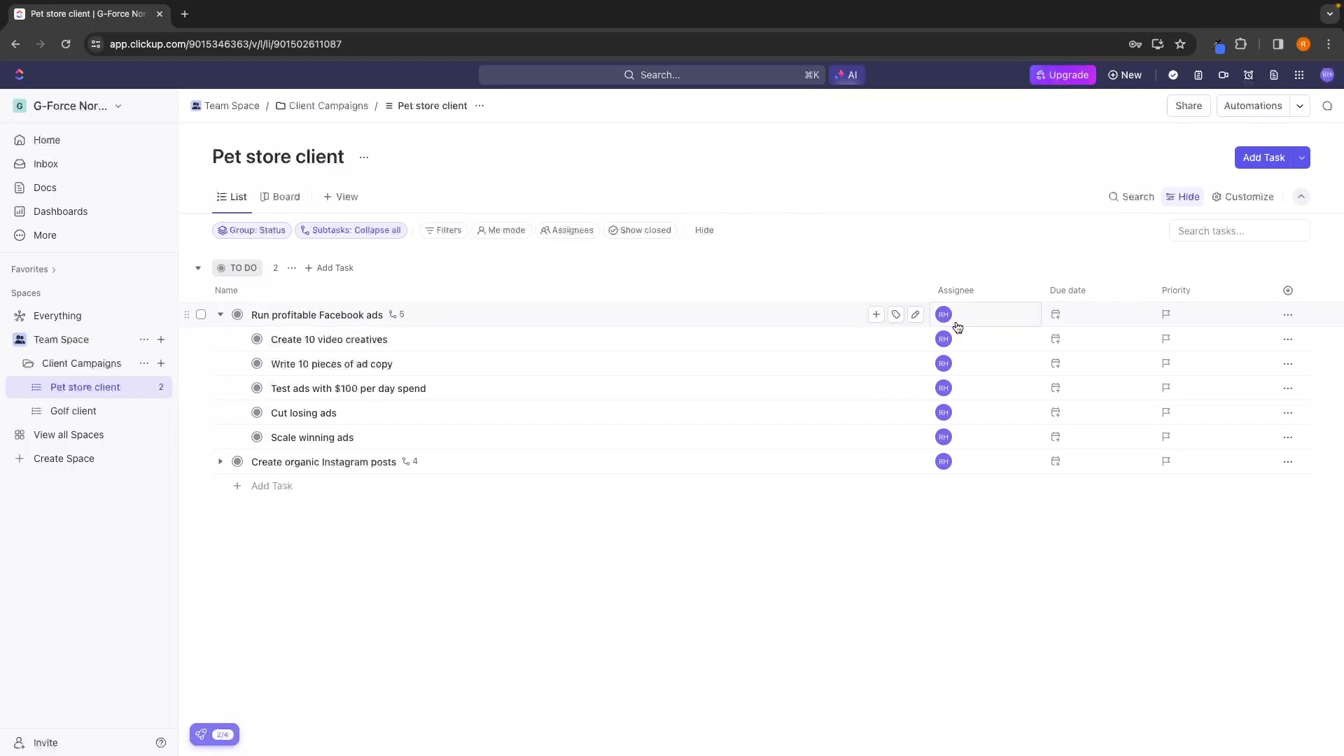
click(982, 320)
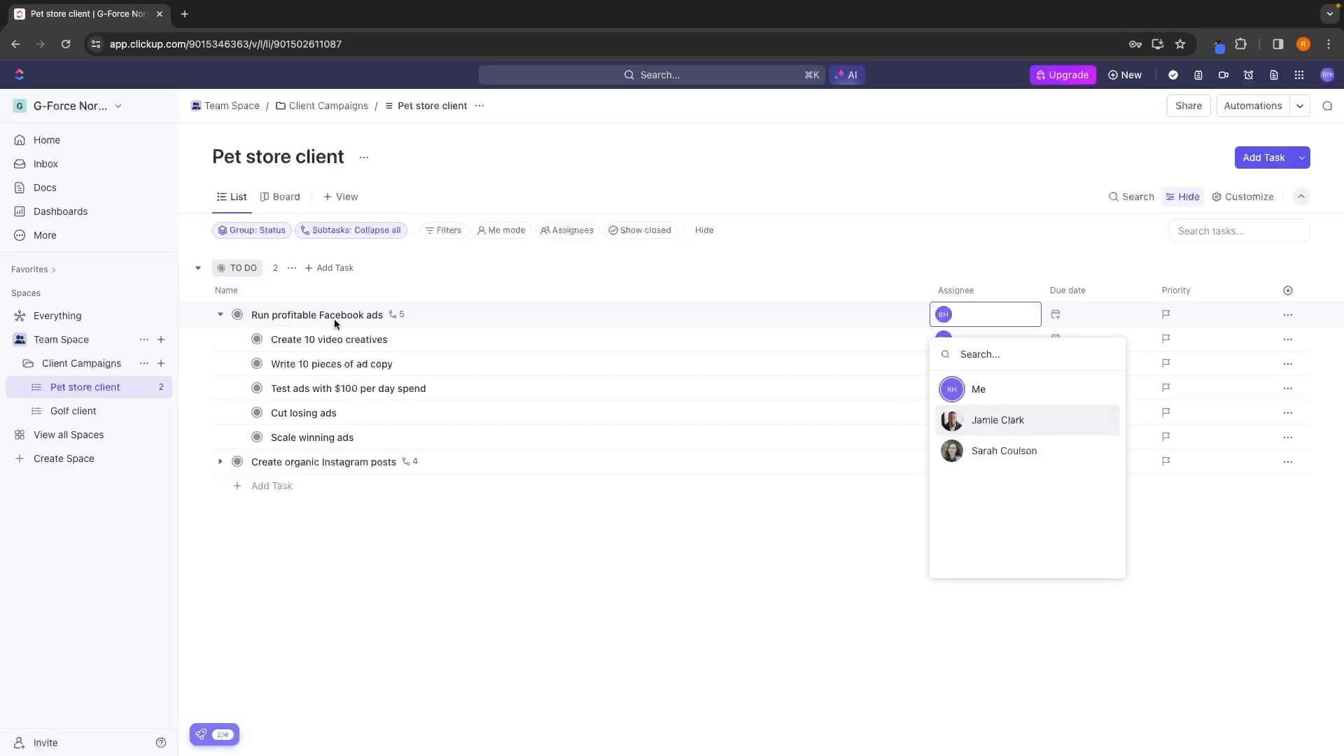
click(994, 421)
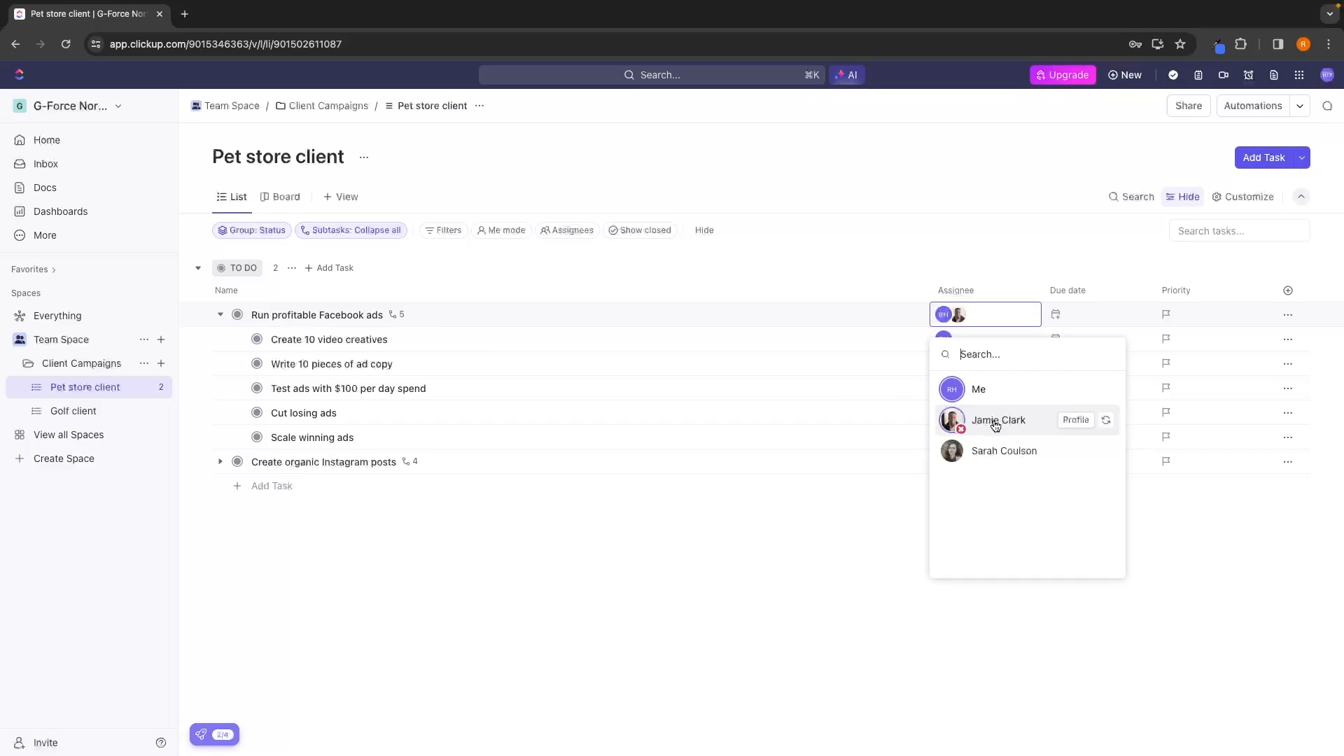
click(943, 316)
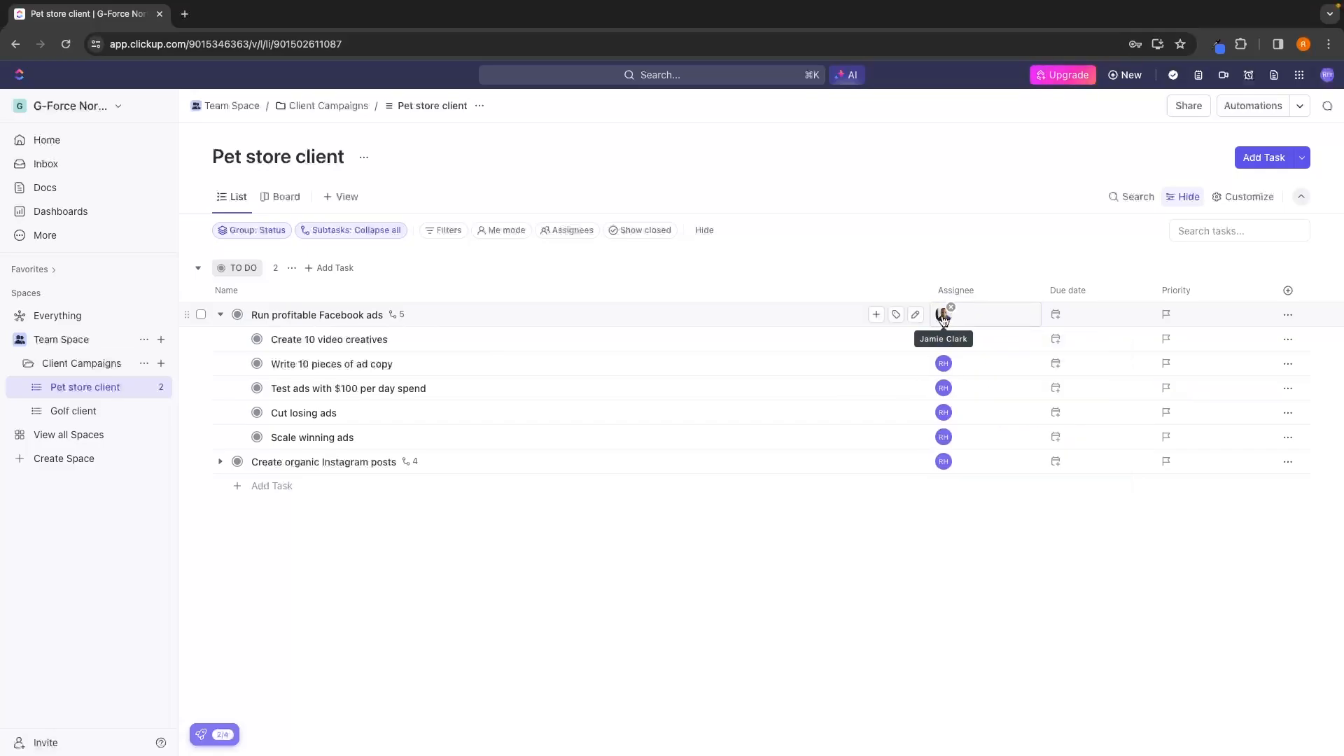
Remove the current assignee from all five subtasks of "Run profitable Facebook ads".
click(951, 332)
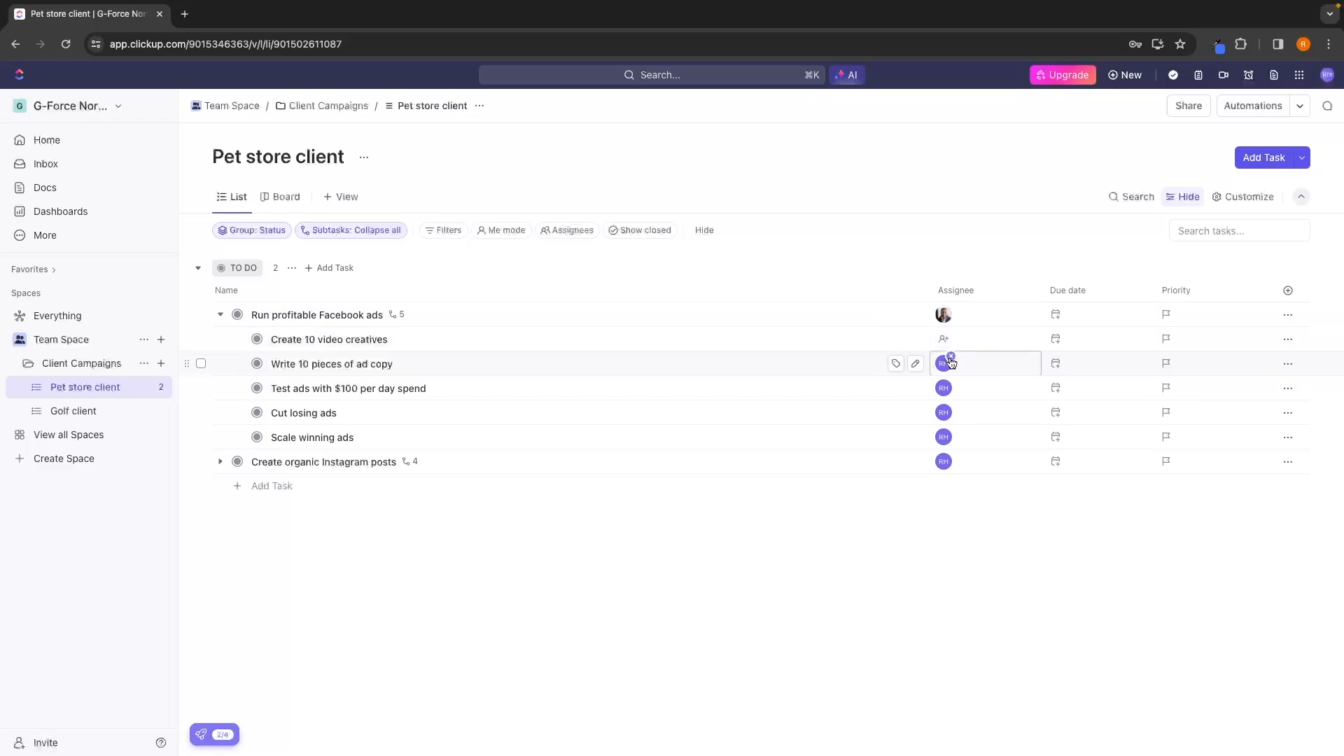
click(951, 356)
click(951, 381)
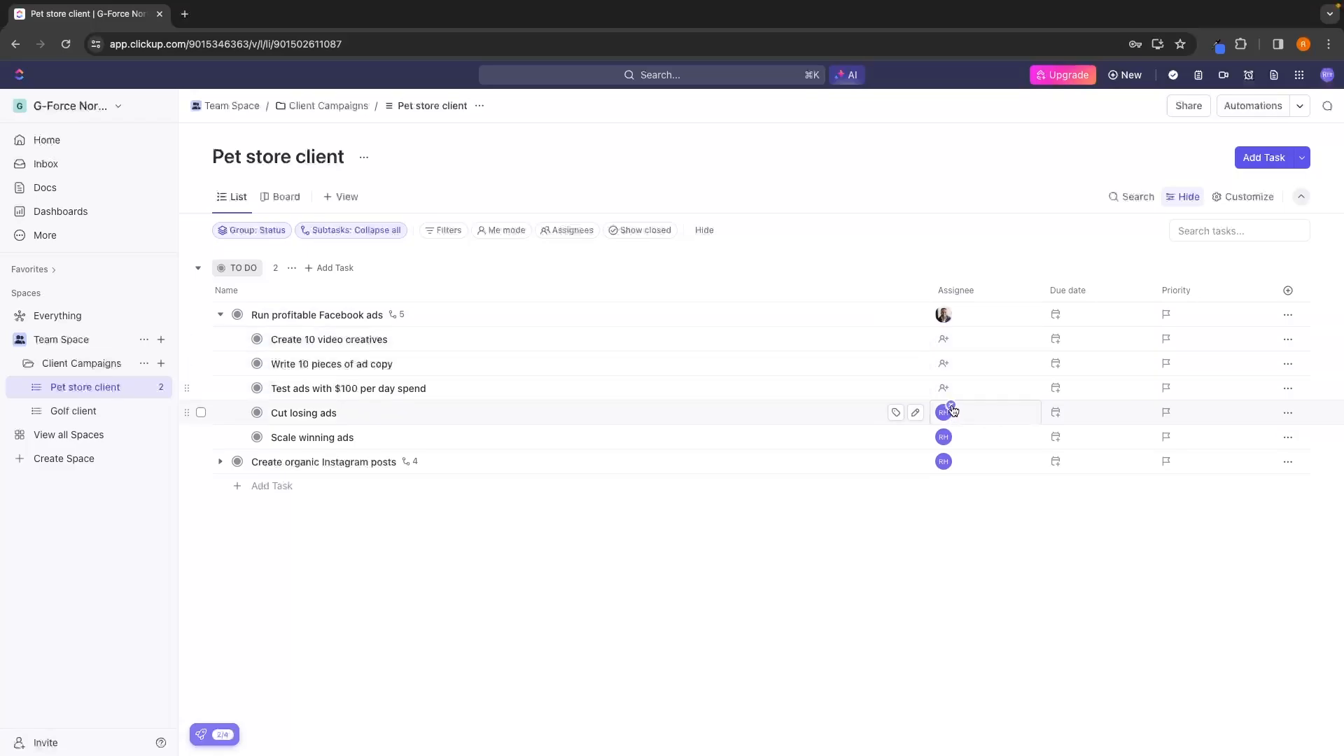
click(951, 406)
Assign all five Facebook ads subtasks to the same teammate as their parent task.
click(949, 343)
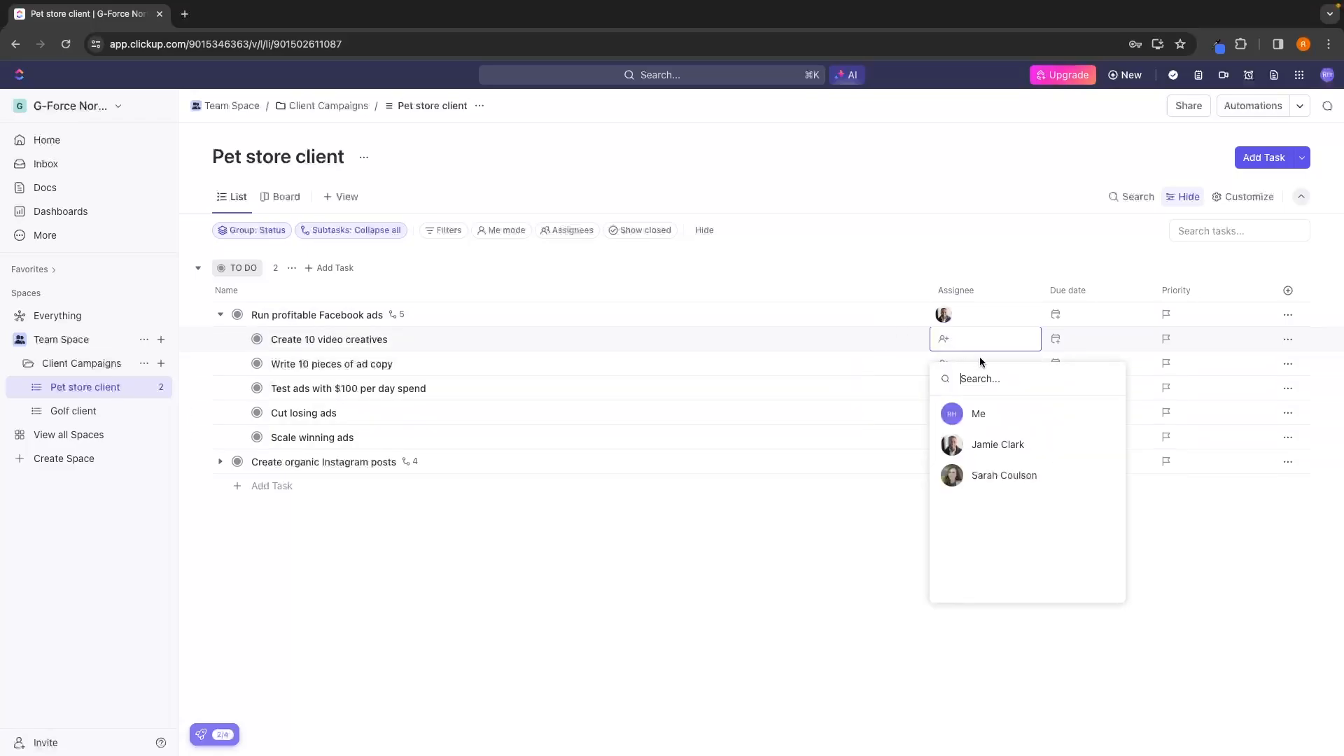
click(997, 444)
click(960, 359)
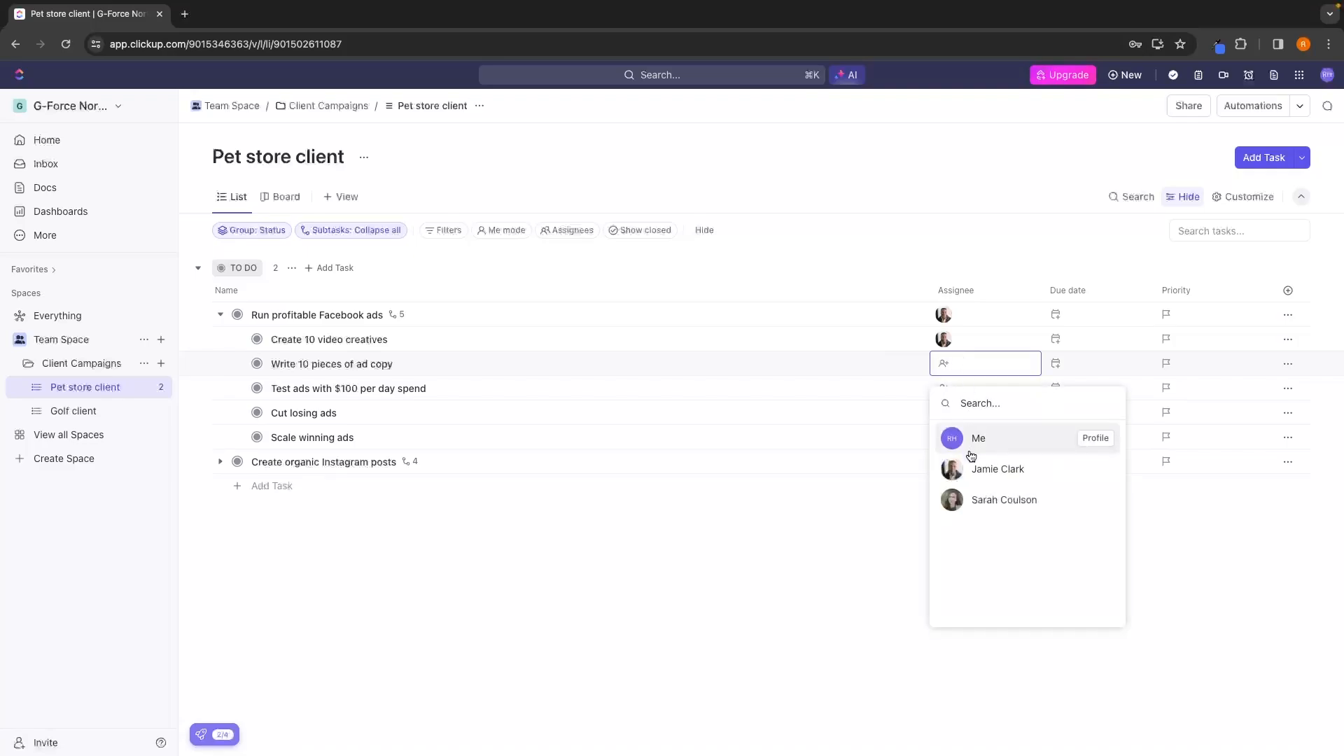
click(980, 467)
click(960, 389)
click(980, 493)
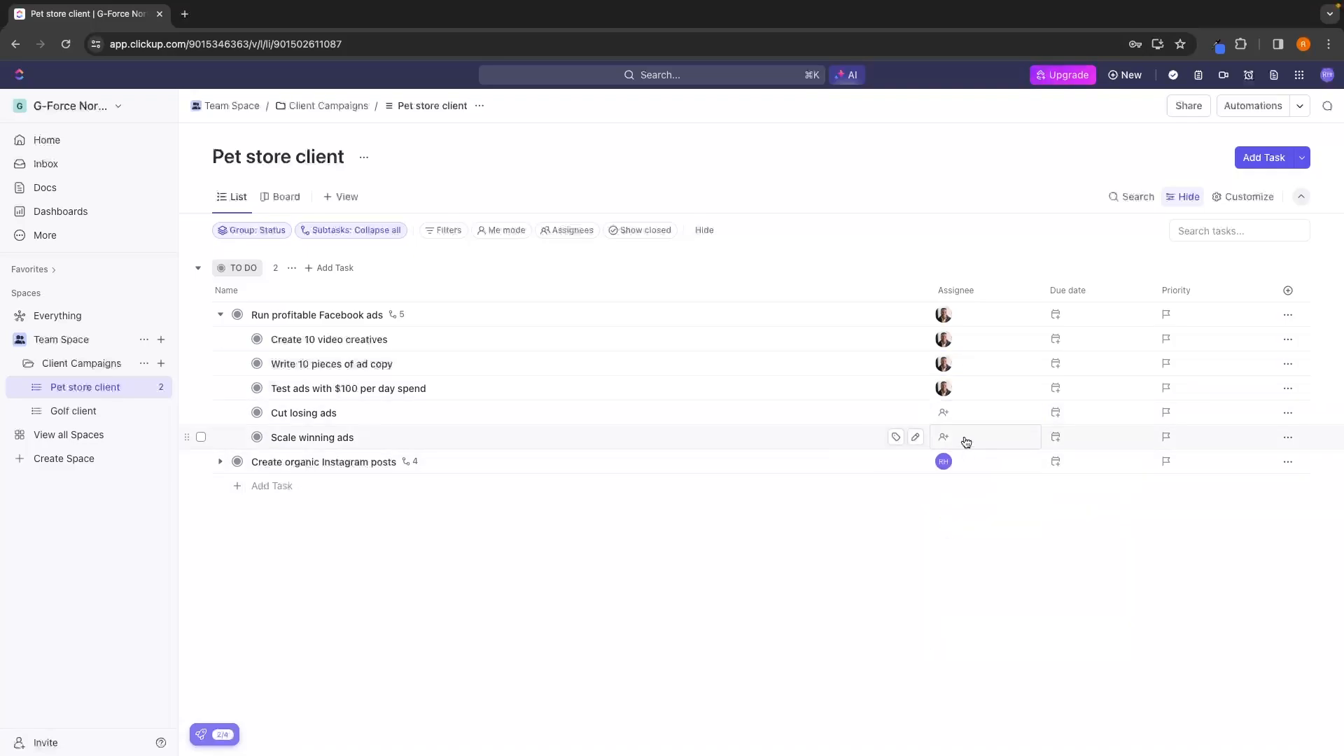
click(960, 413)
click(980, 518)
click(961, 446)
click(980, 542)
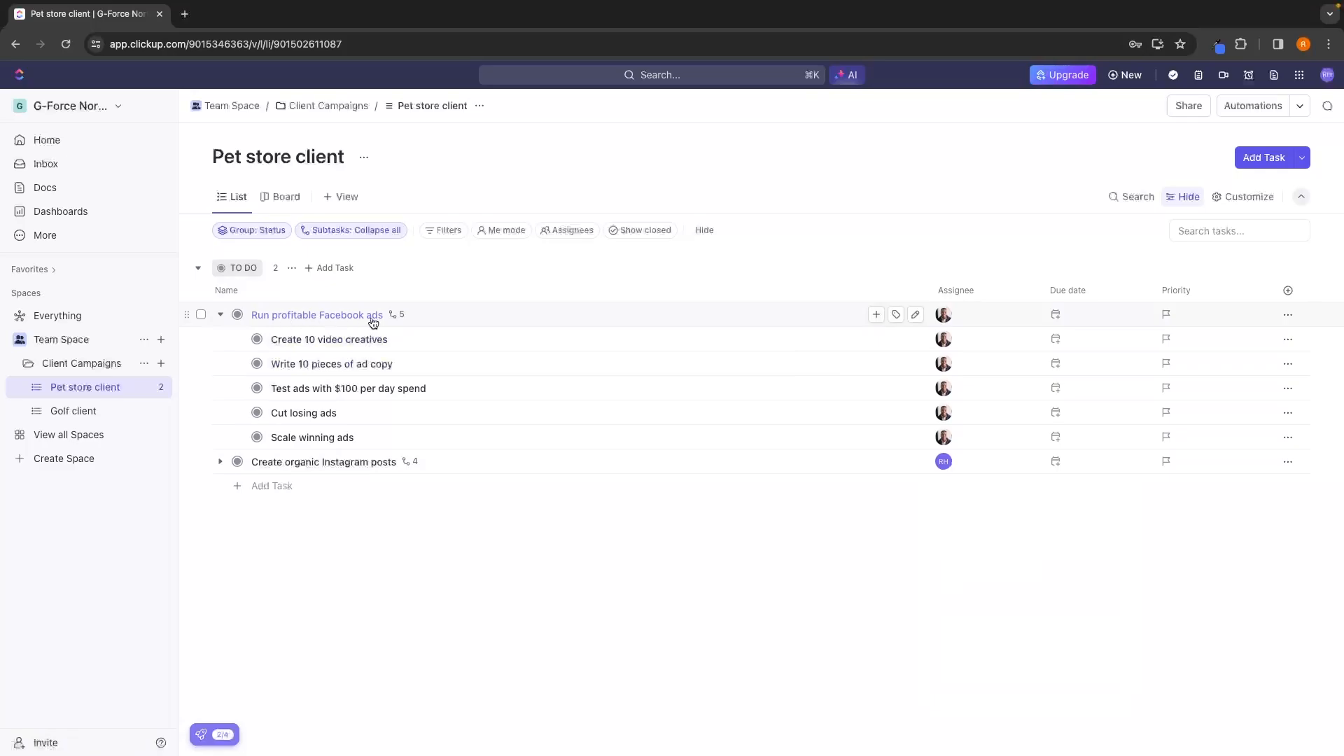
Clear the assignee from "Create organic Instagram posts" and its four subtasks, with the Facebook ads task collapsed.
click(221, 314)
click(220, 339)
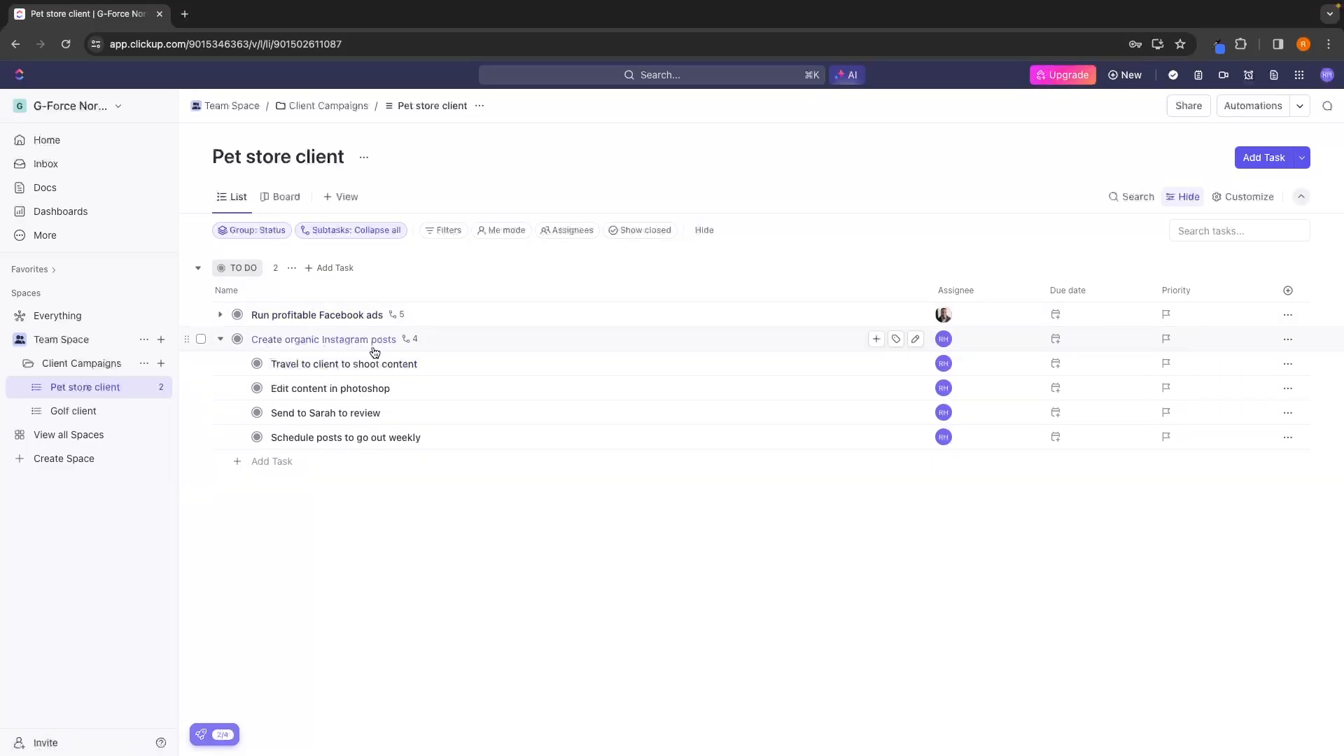
click(949, 347)
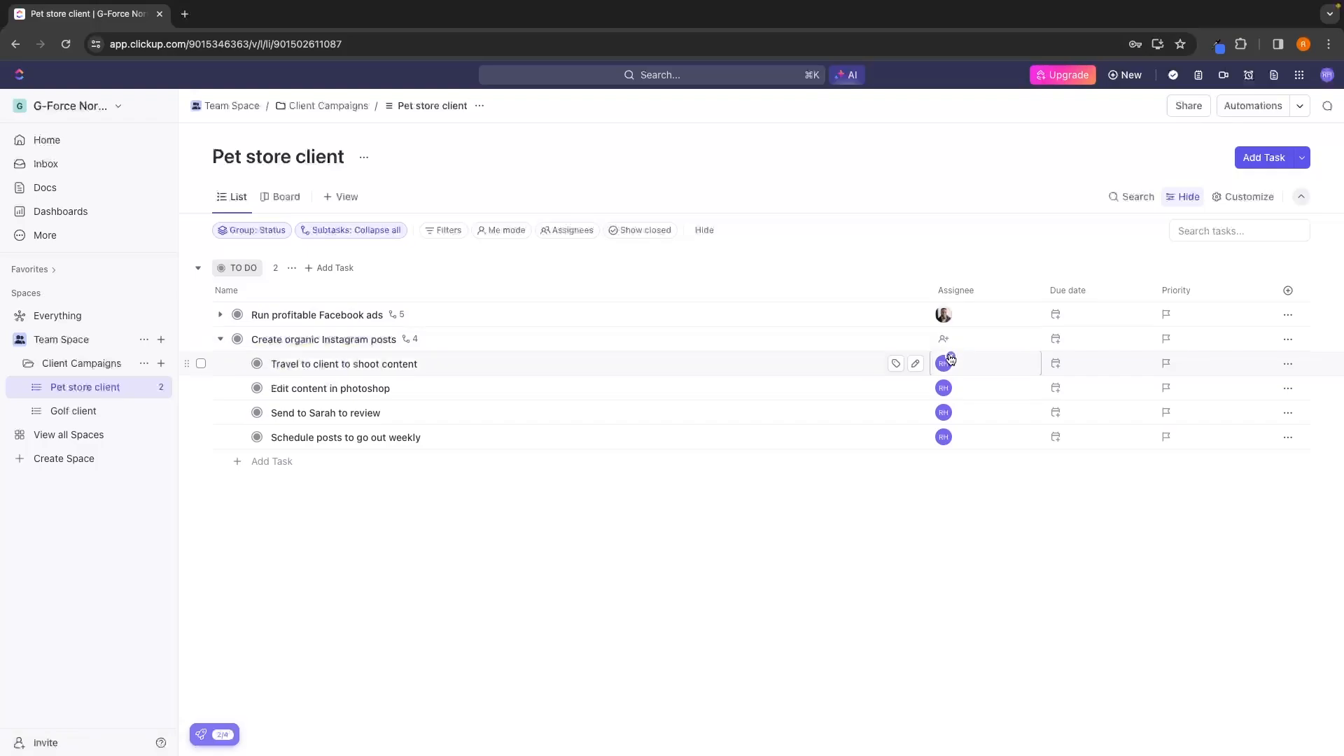
click(951, 355)
click(950, 380)
click(951, 406)
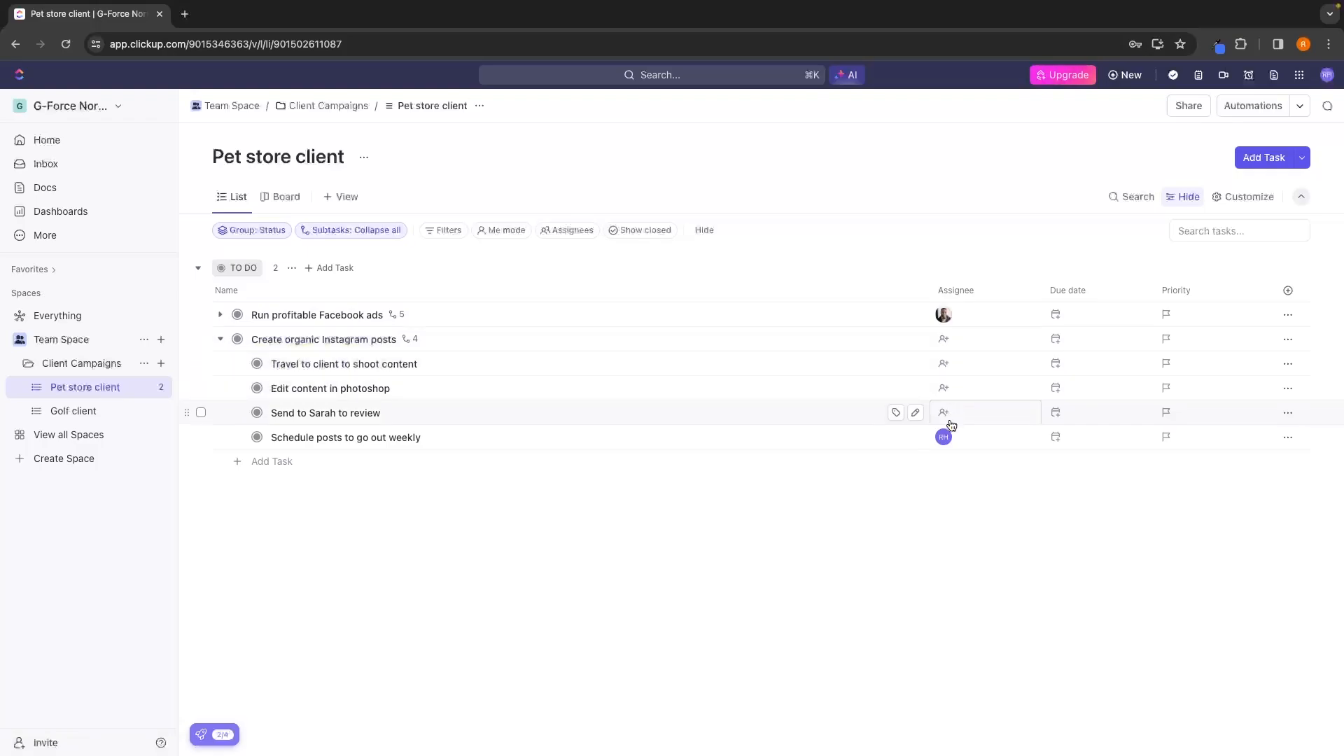
click(951, 430)
Assign the Instagram task and its first three subtasks to the Facebook ads teammate, and "Schedule posts to go out weekly" to the other teammate.
click(949, 345)
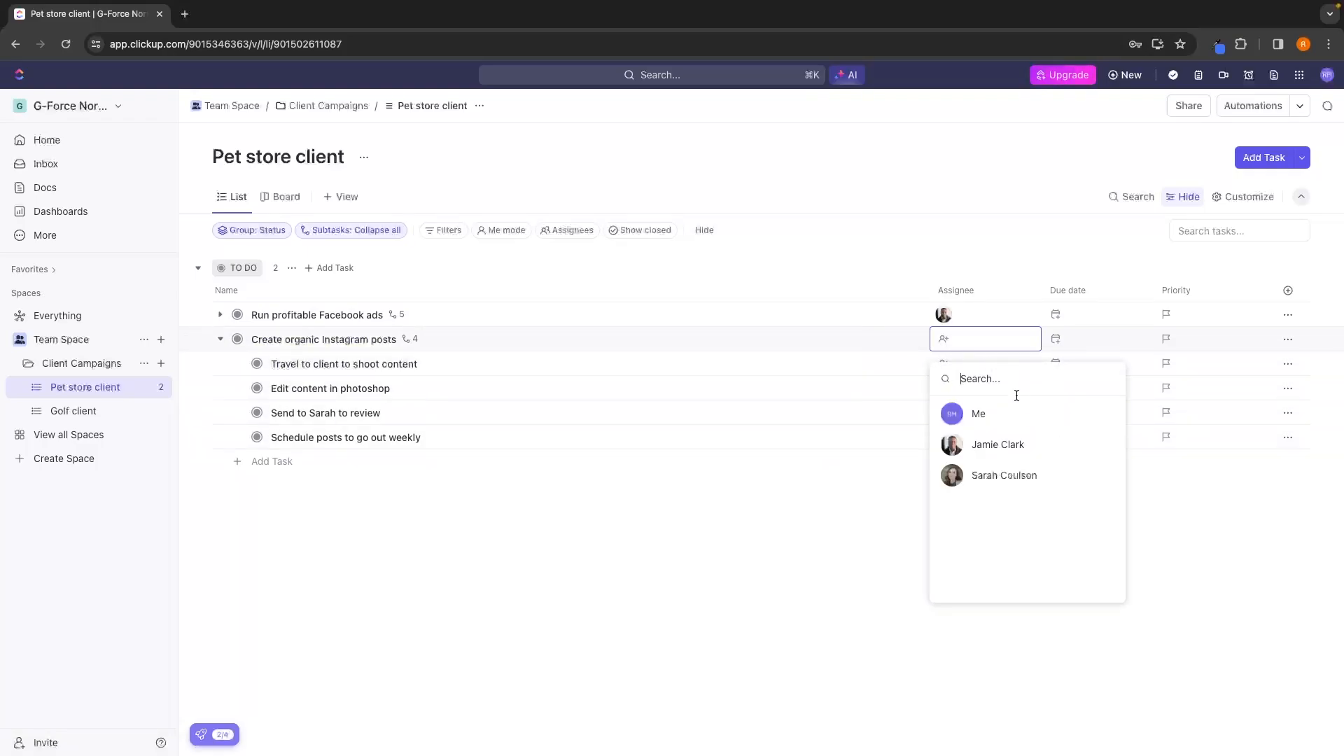
click(990, 441)
click(940, 365)
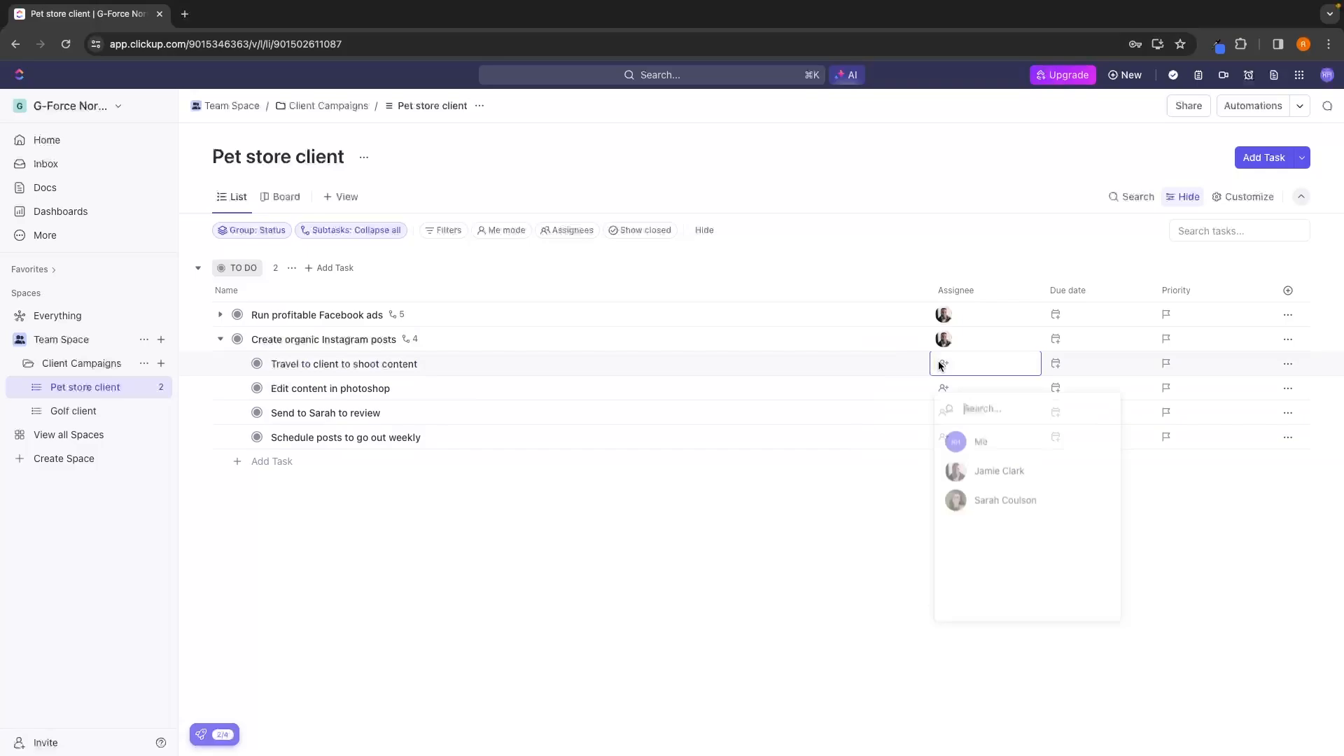
click(984, 471)
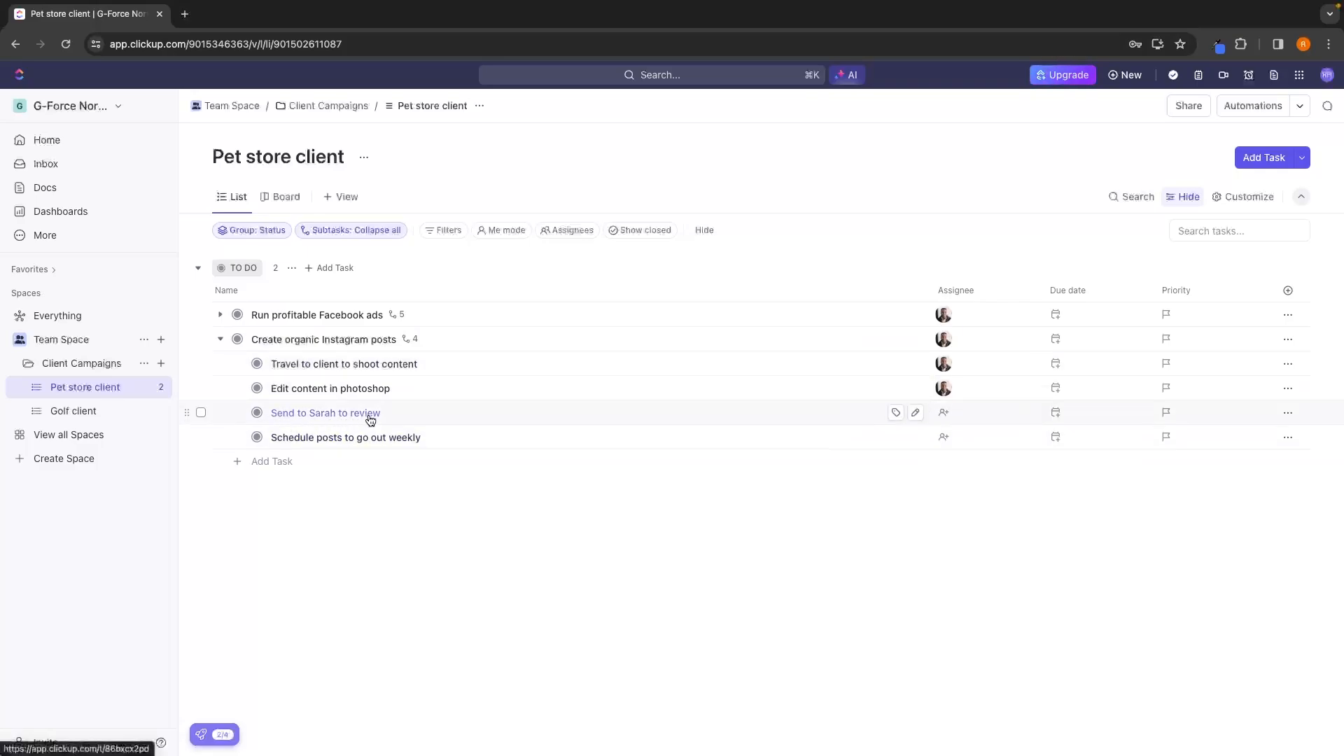
click(943, 413)
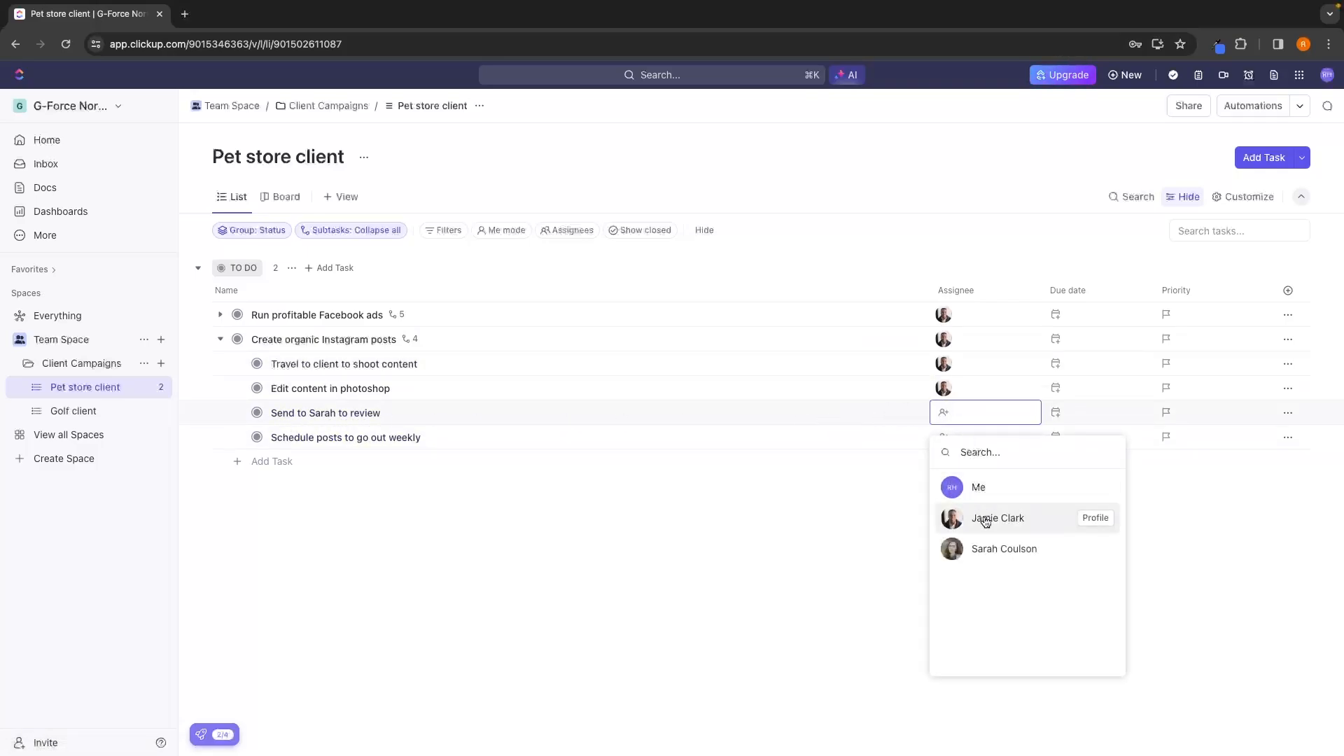
click(985, 520)
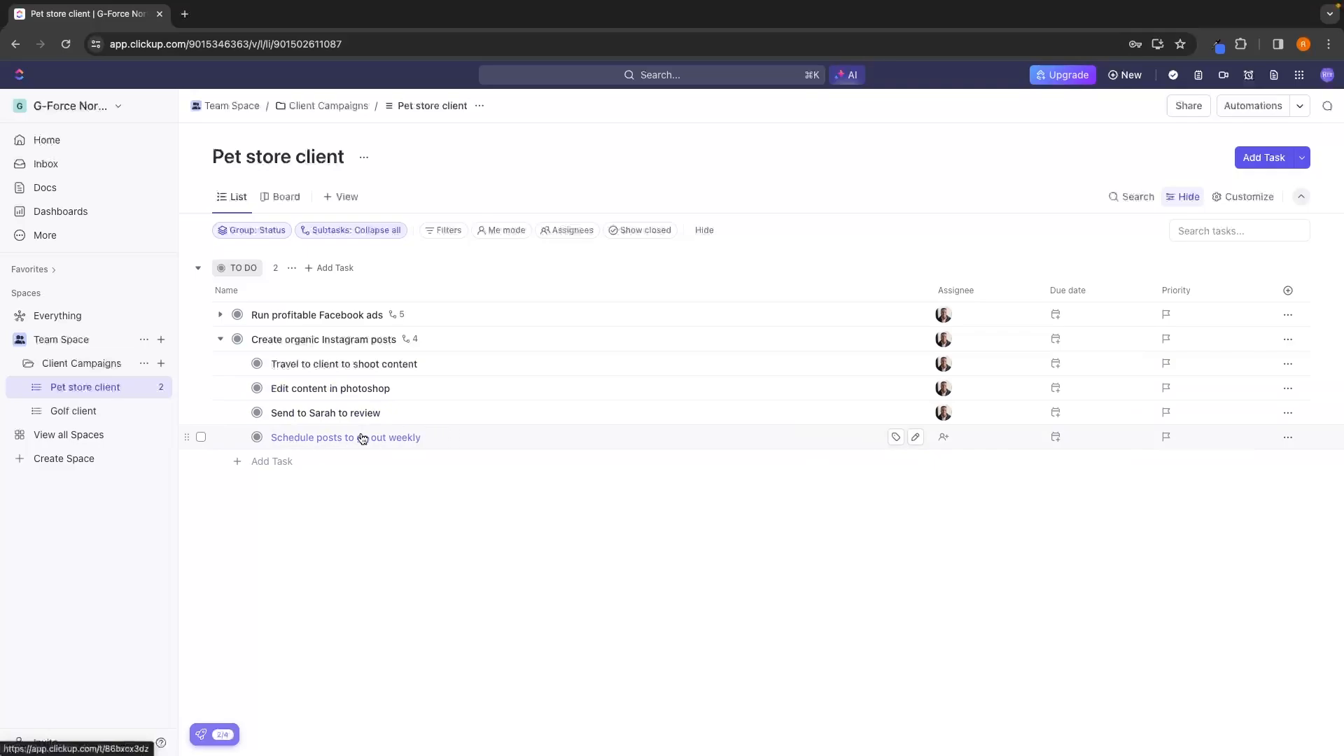
click(944, 436)
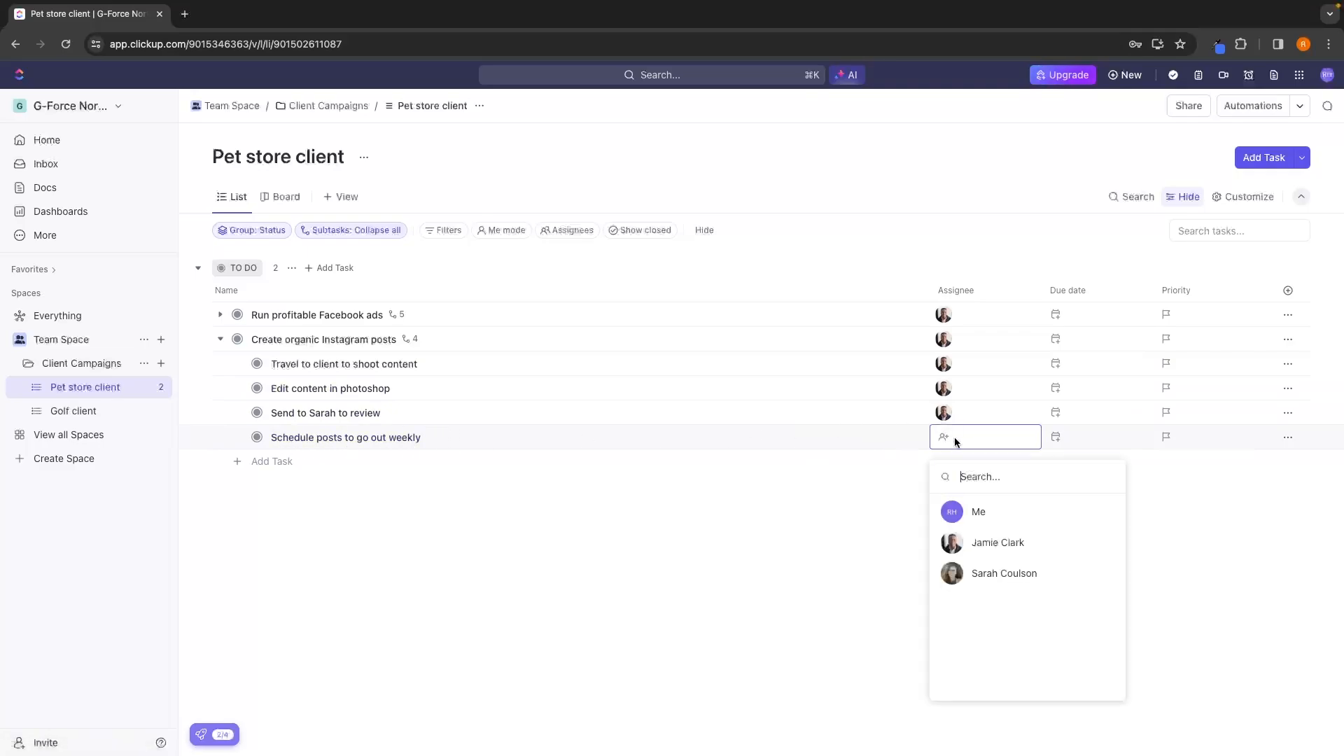
click(1006, 569)
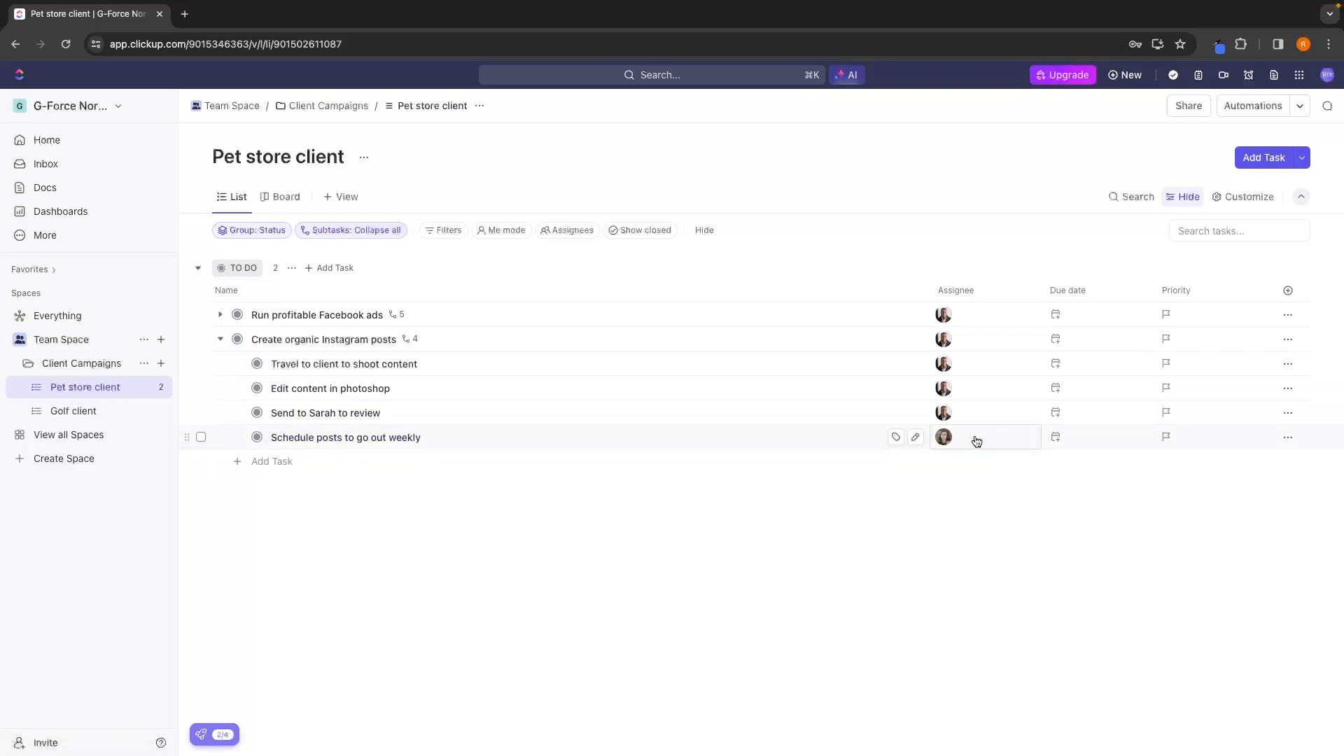
Add the teammate who handles "Schedule posts to go out weekly" as a second assignee on "Create organic Instagram posts".
click(221, 340)
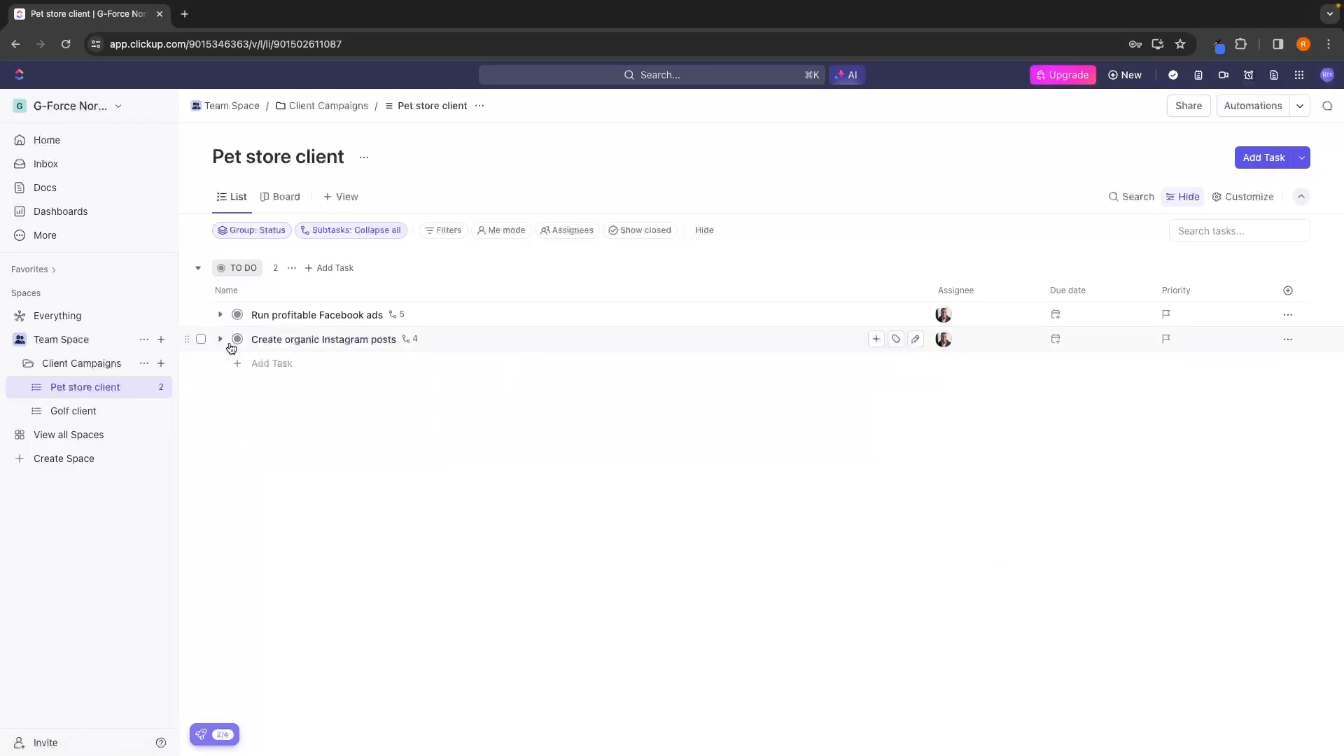
click(221, 340)
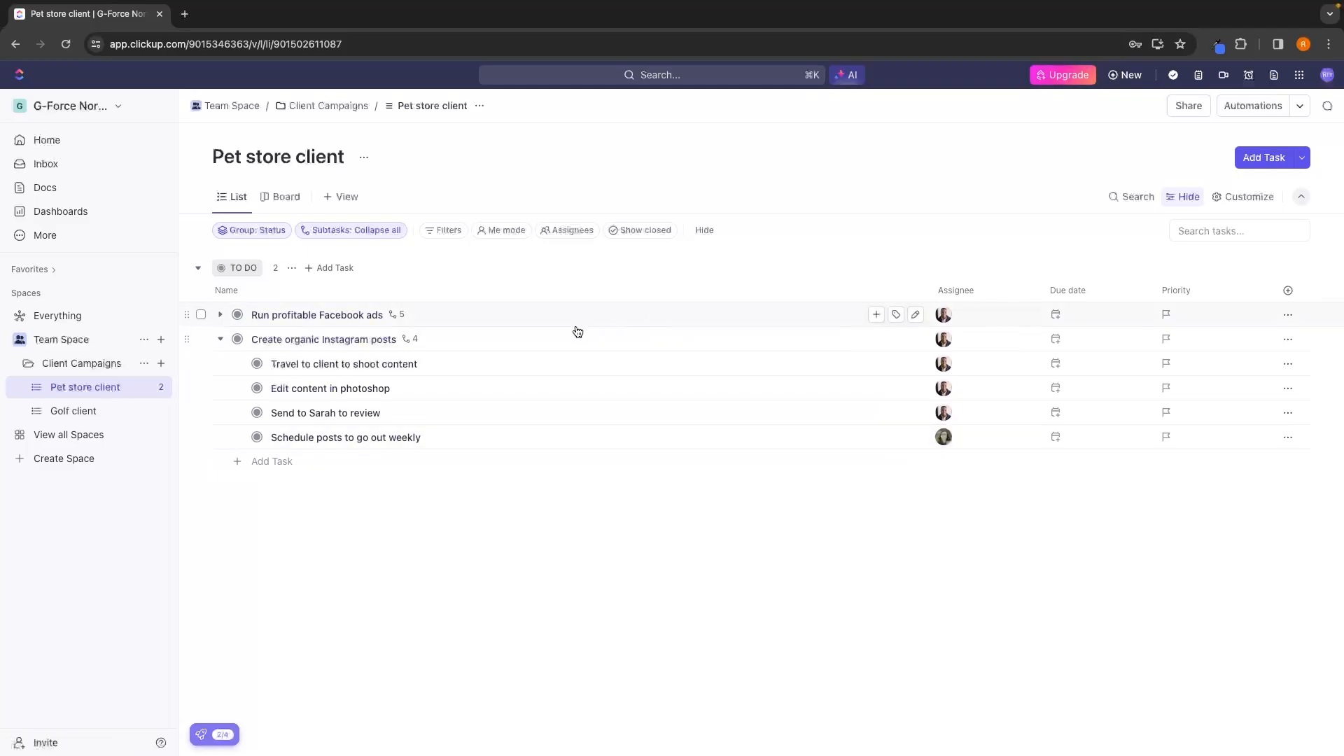
click(984, 339)
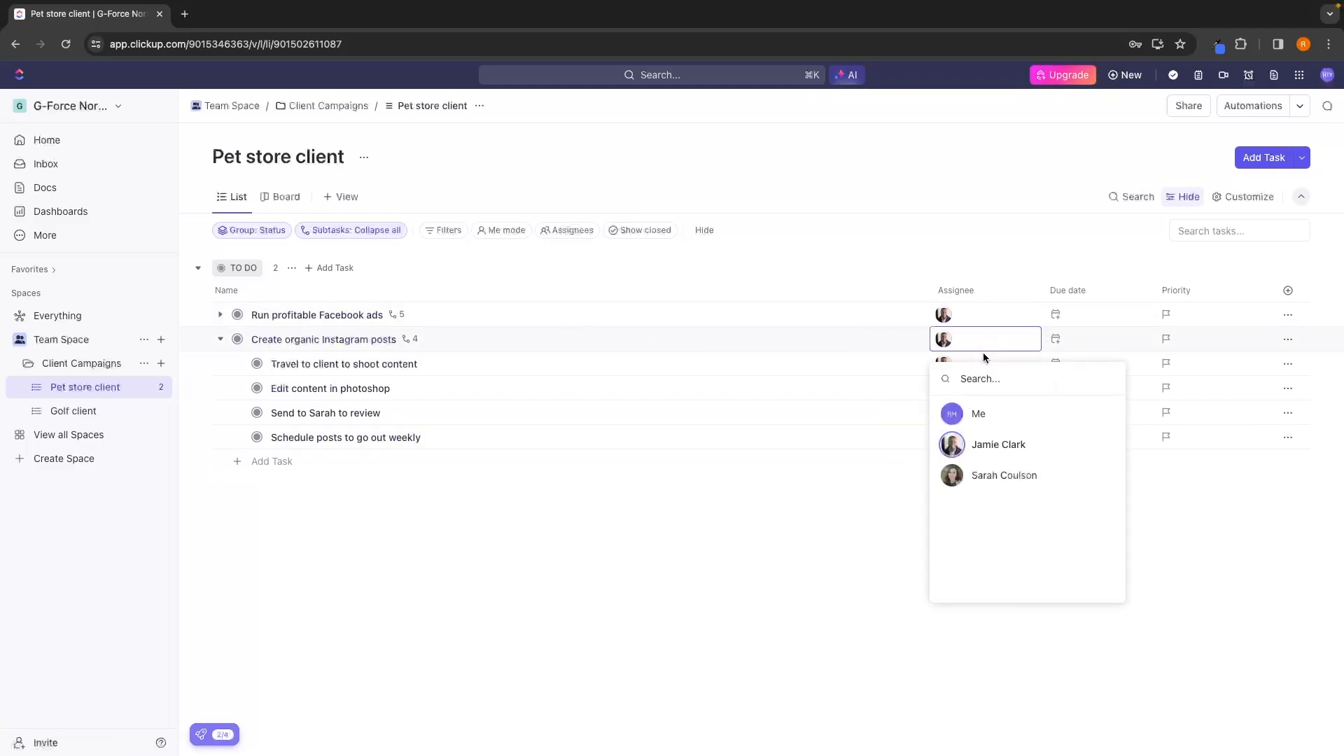
click(1001, 471)
click(810, 501)
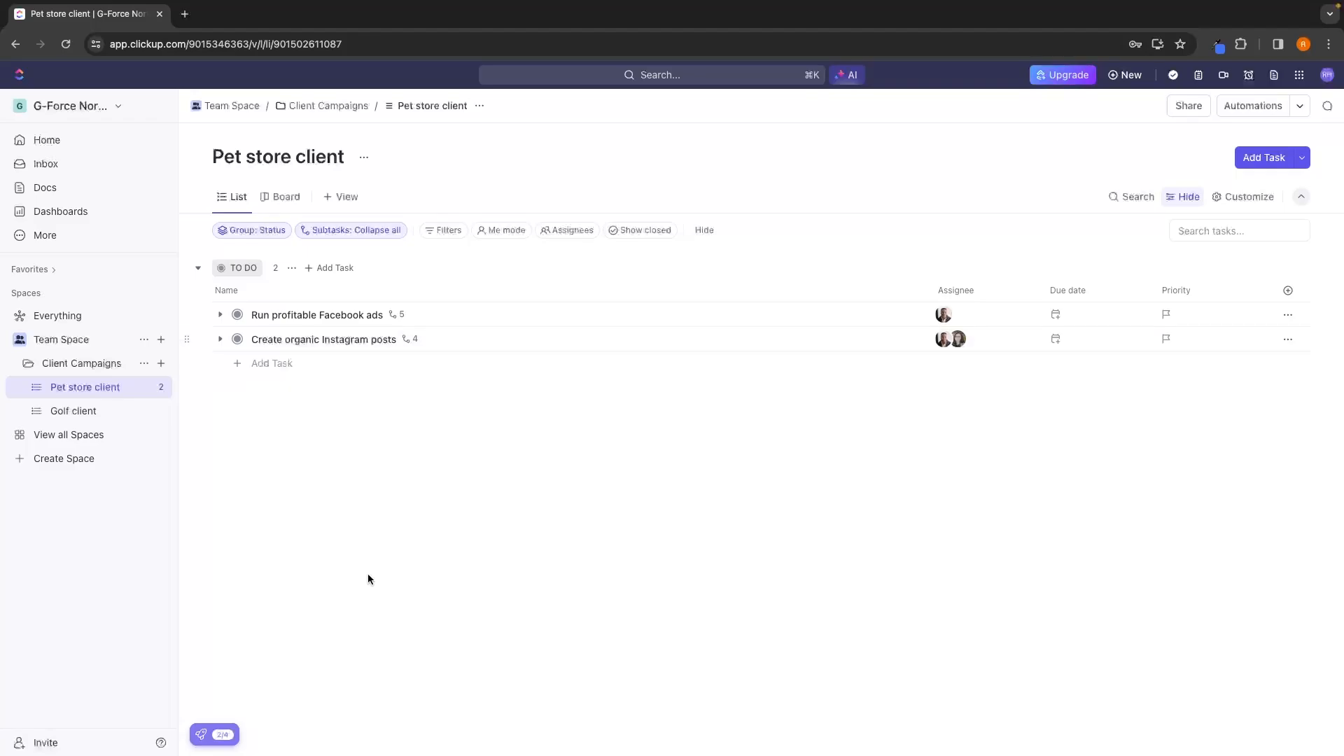
click(56, 340)
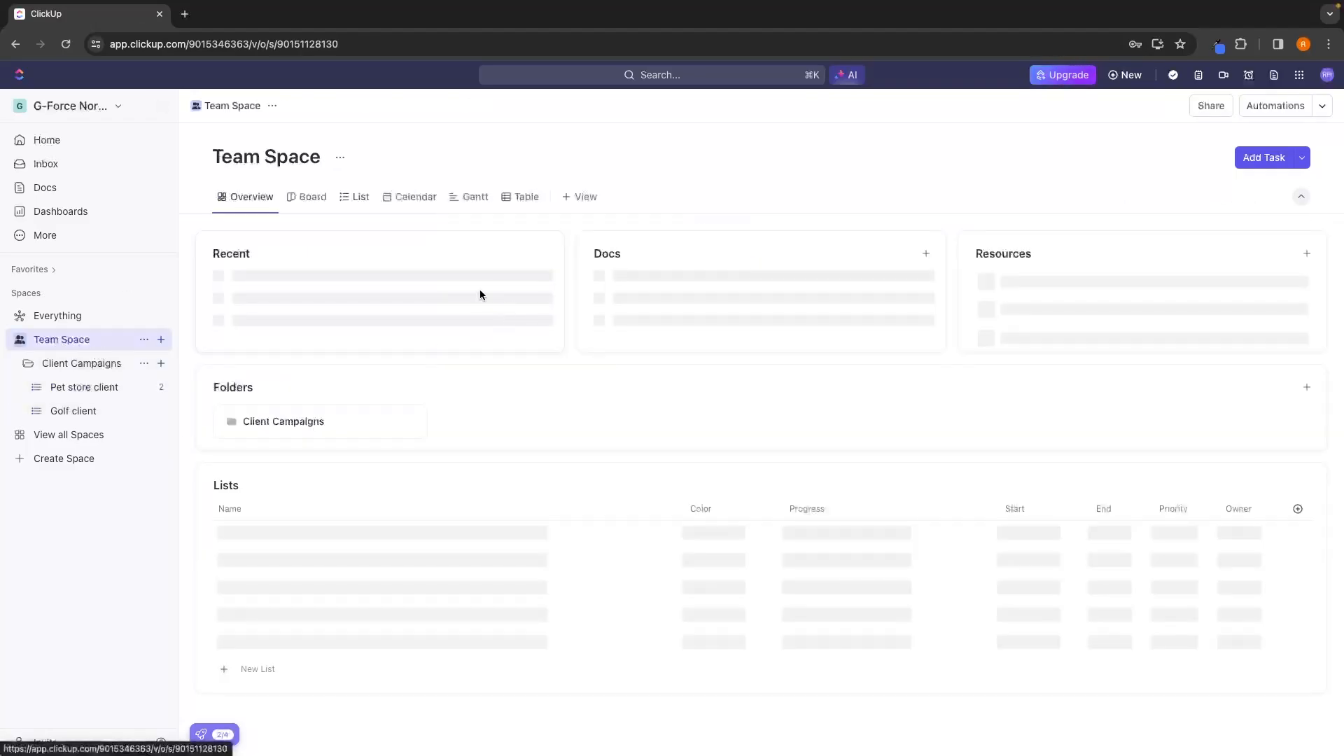
click(101, 397)
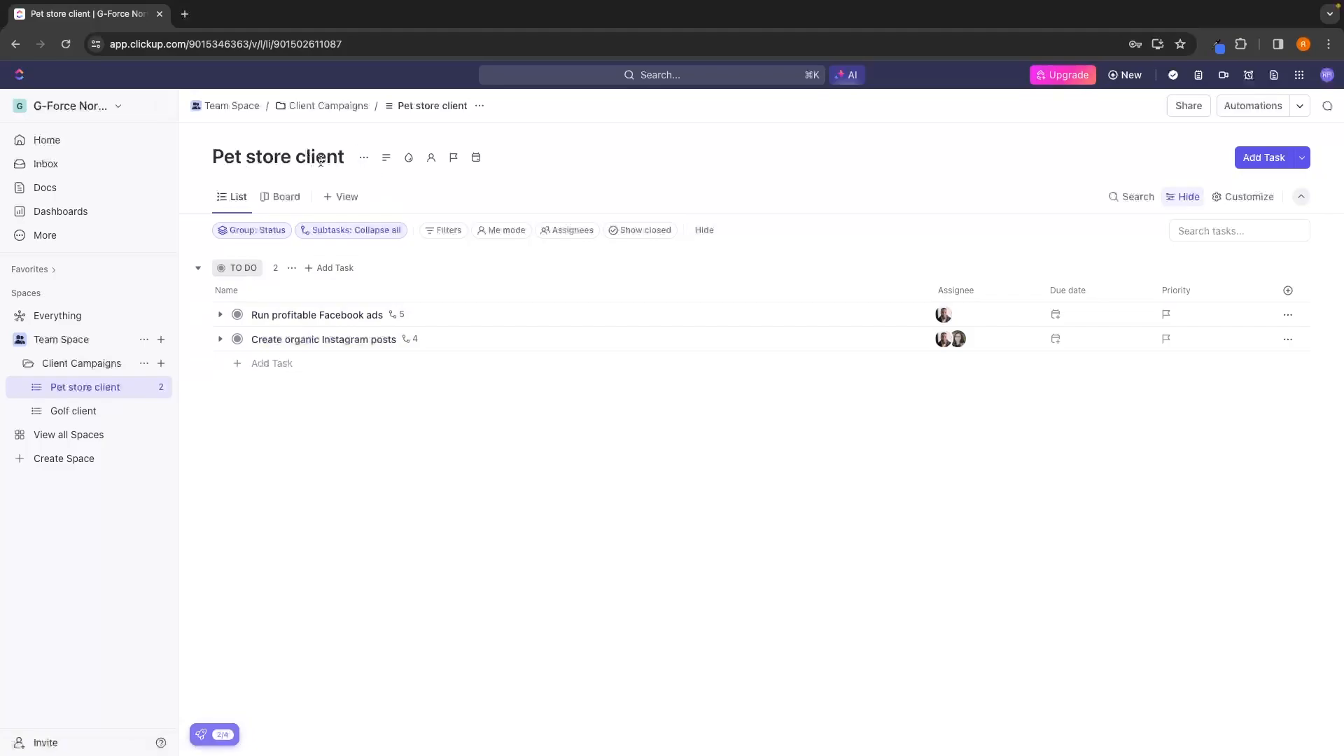
click(220, 314)
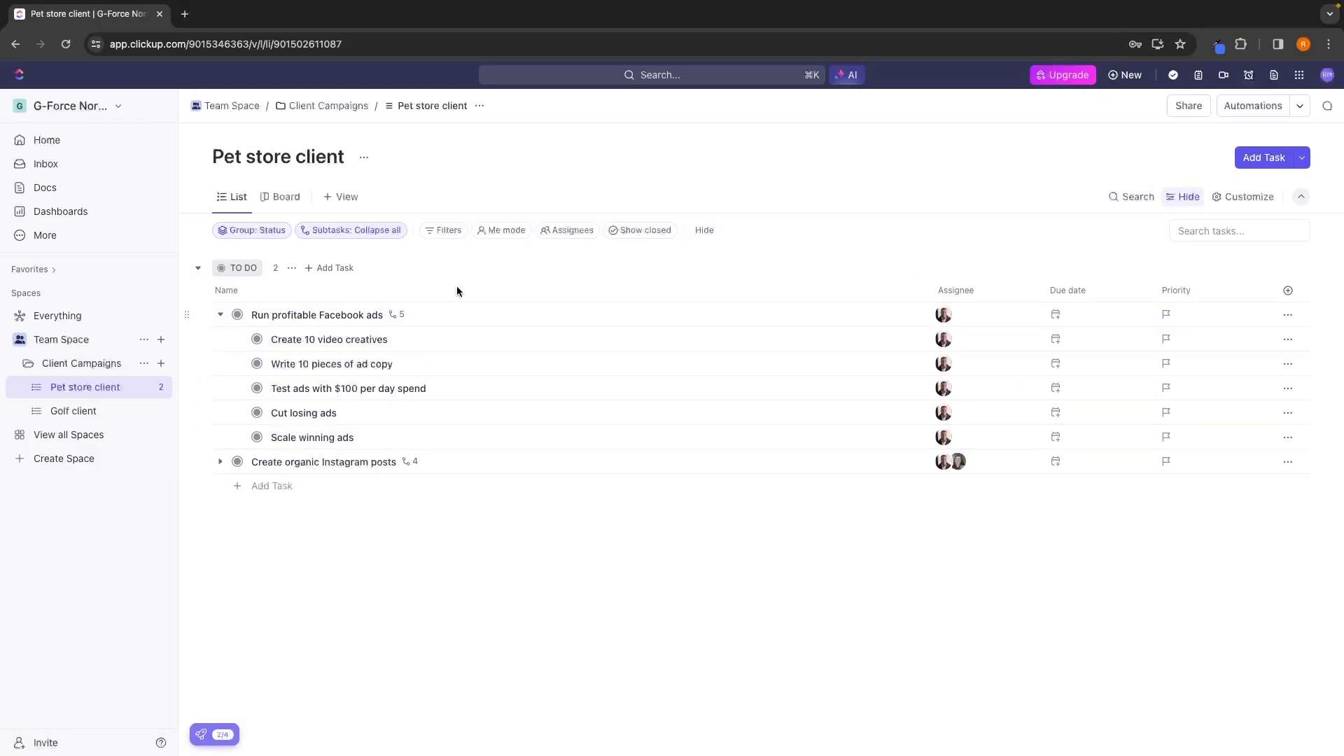
click(220, 314)
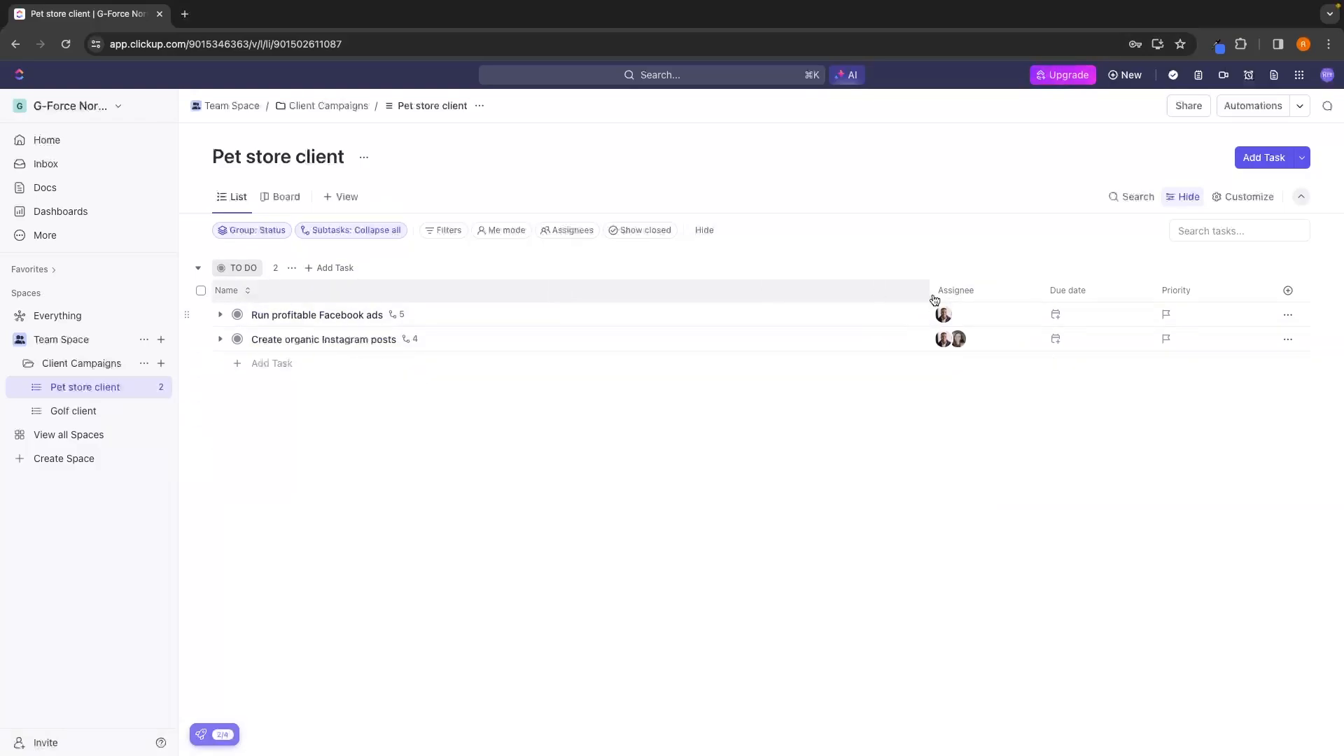
Set the due date of both "Run profitable Facebook ads" and "Create organic Instagram posts" to February 29.
click(1079, 320)
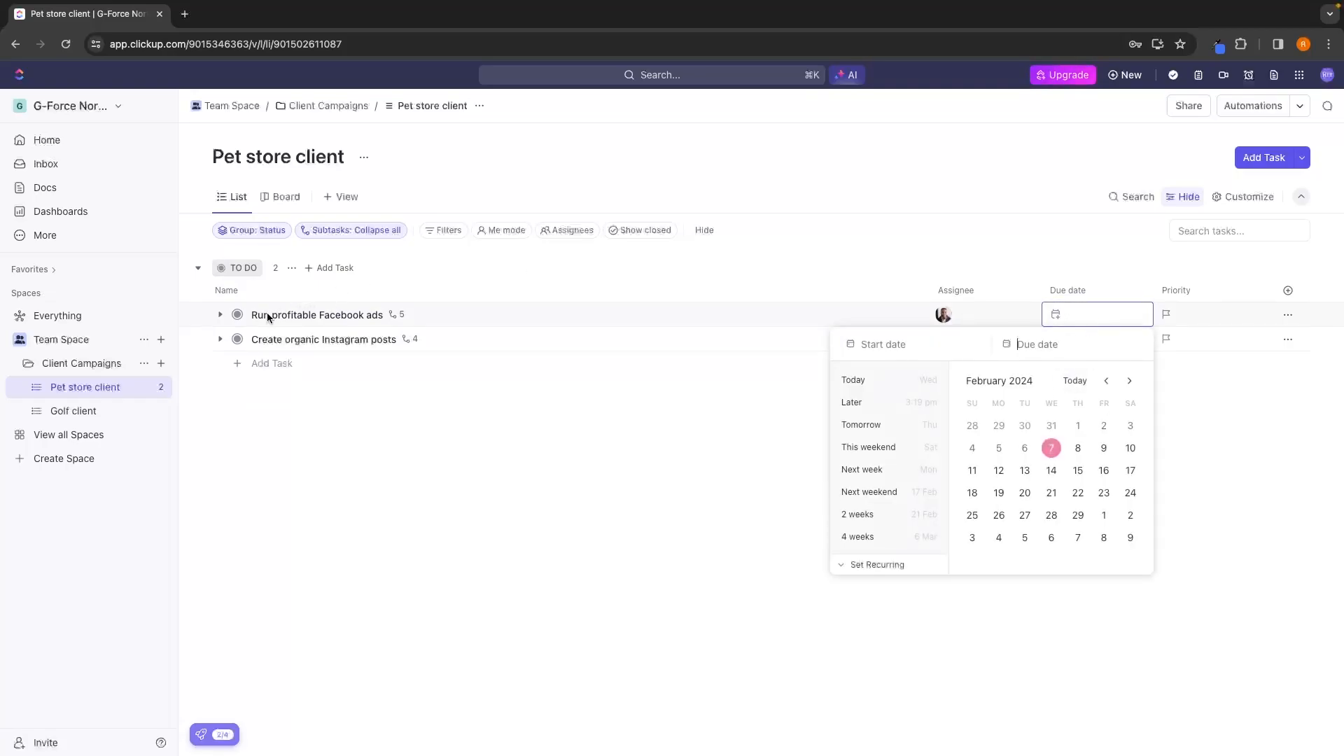
click(1078, 516)
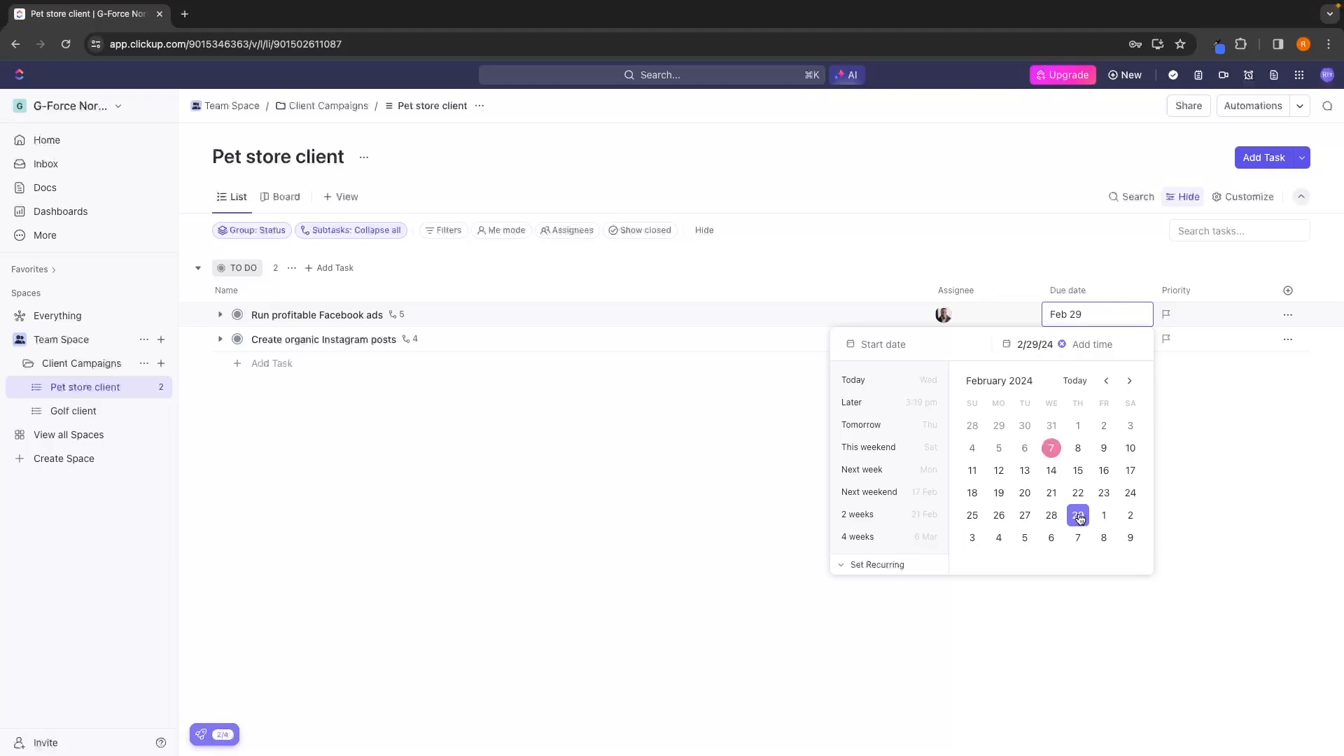
click(1188, 426)
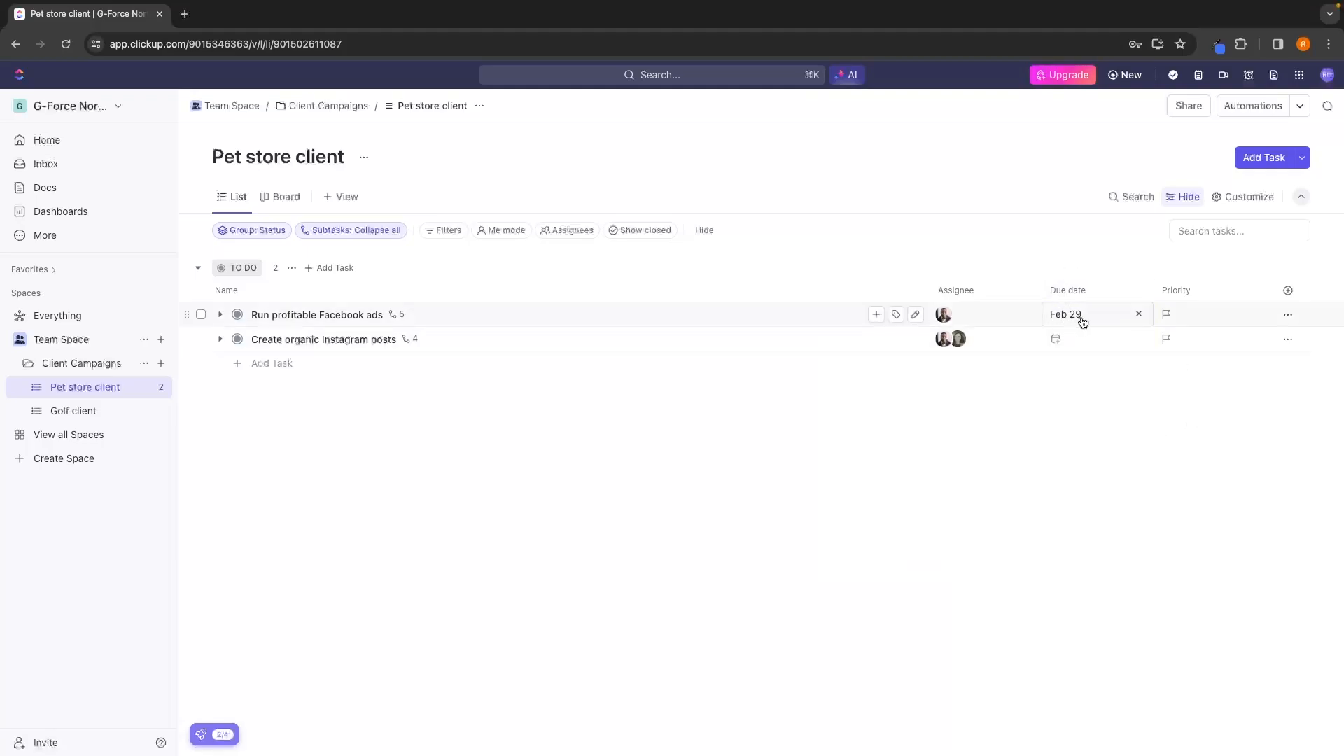
click(220, 339)
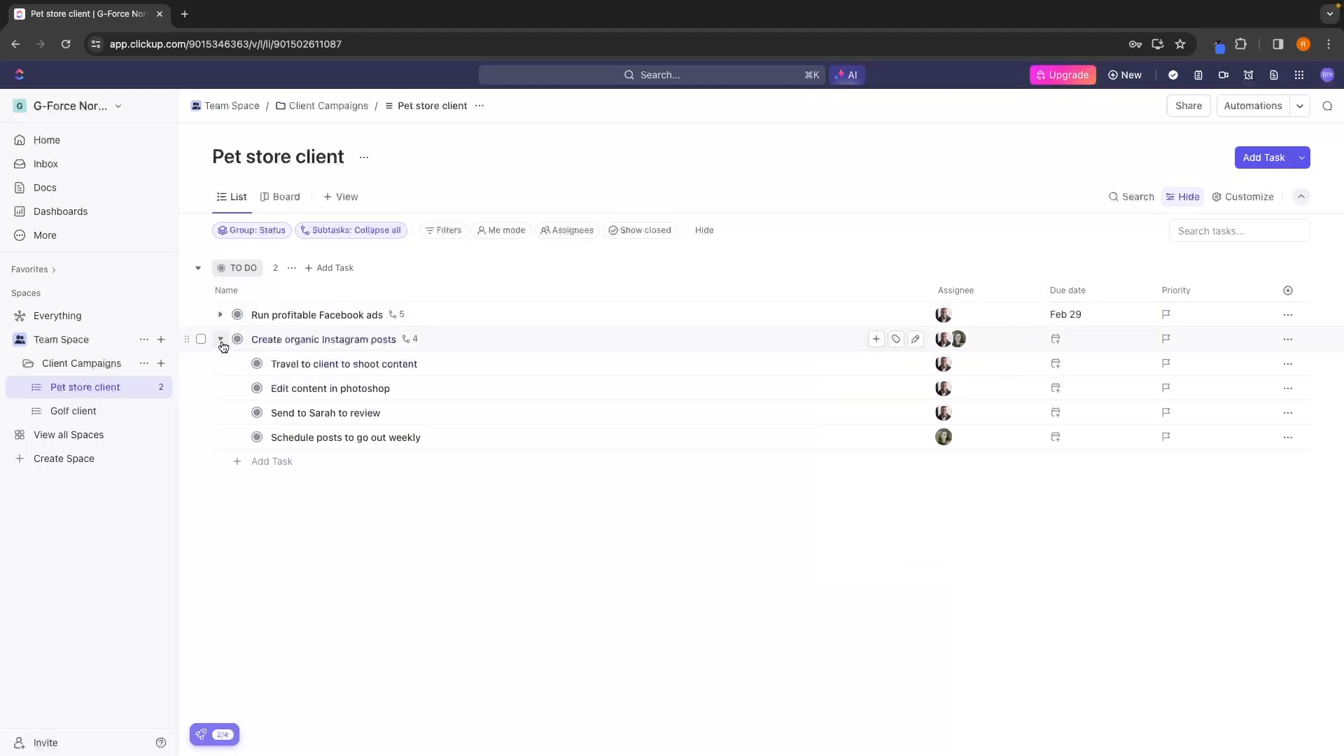
click(220, 338)
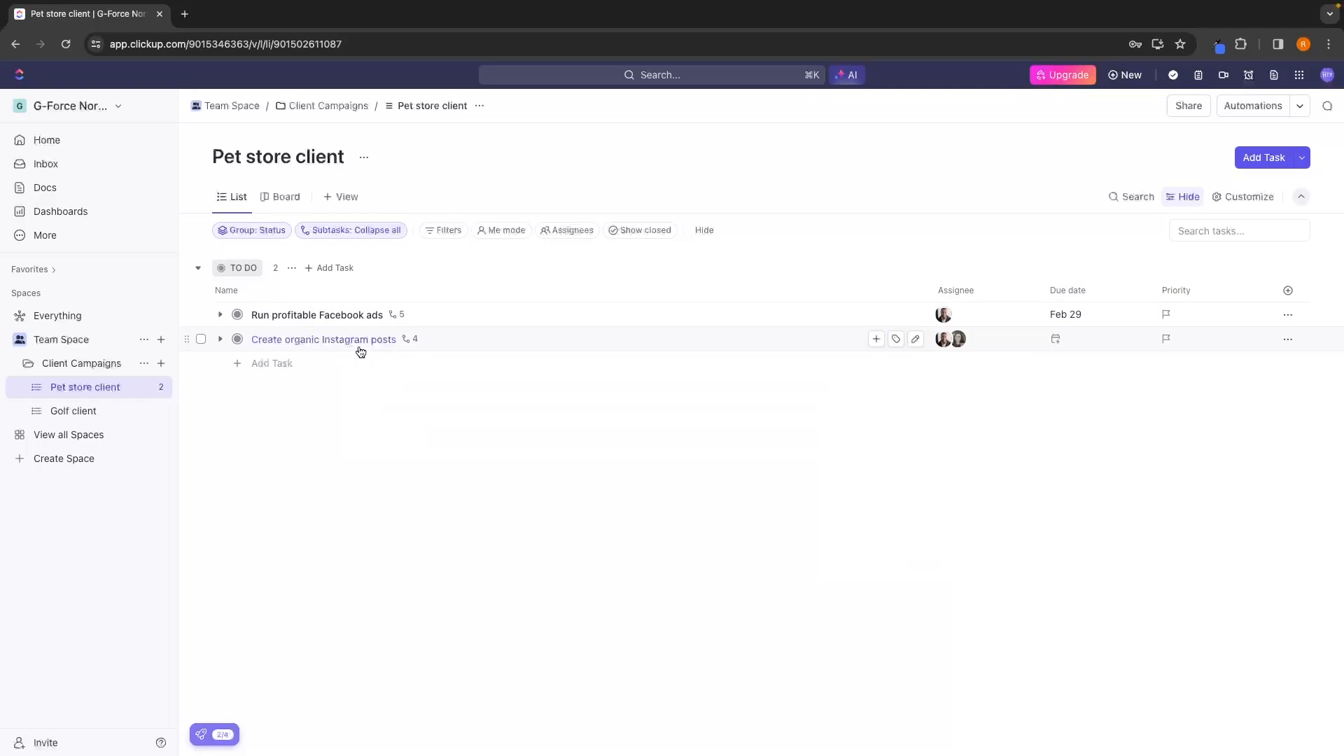
click(1078, 340)
click(1078, 540)
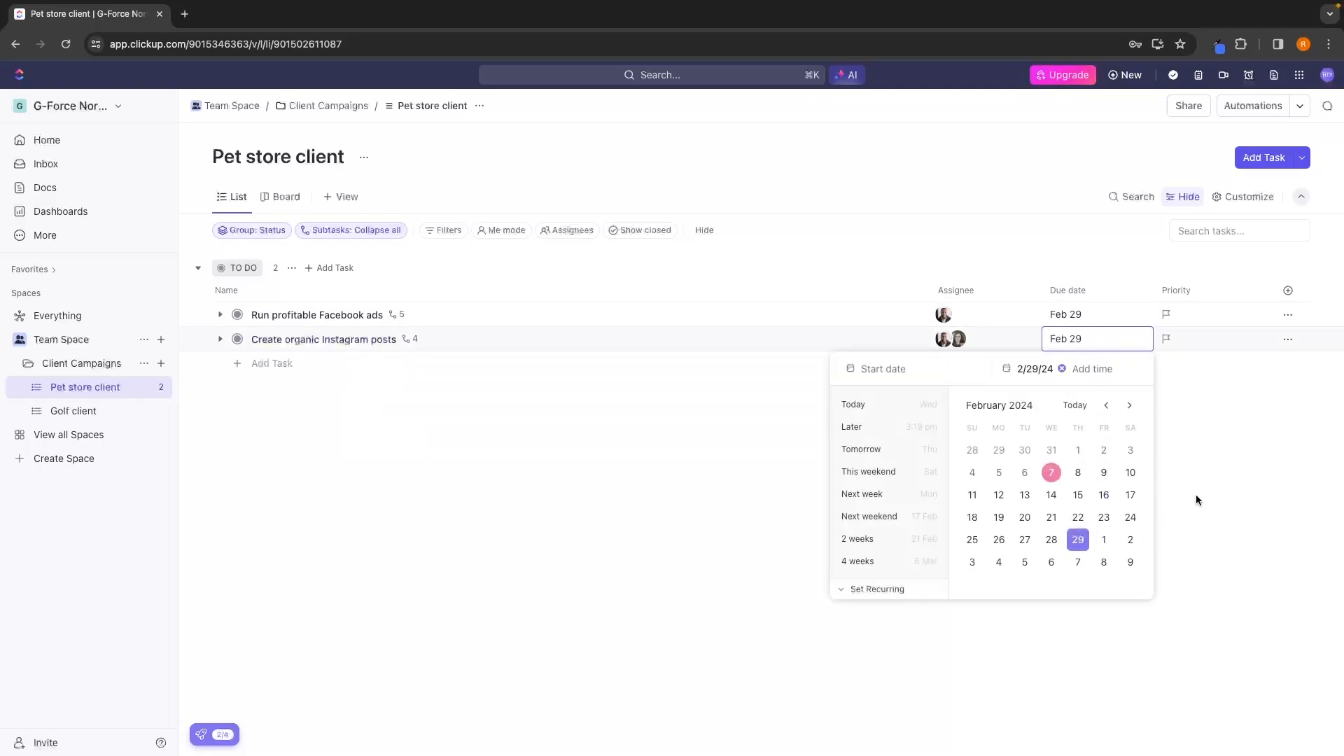
click(1206, 476)
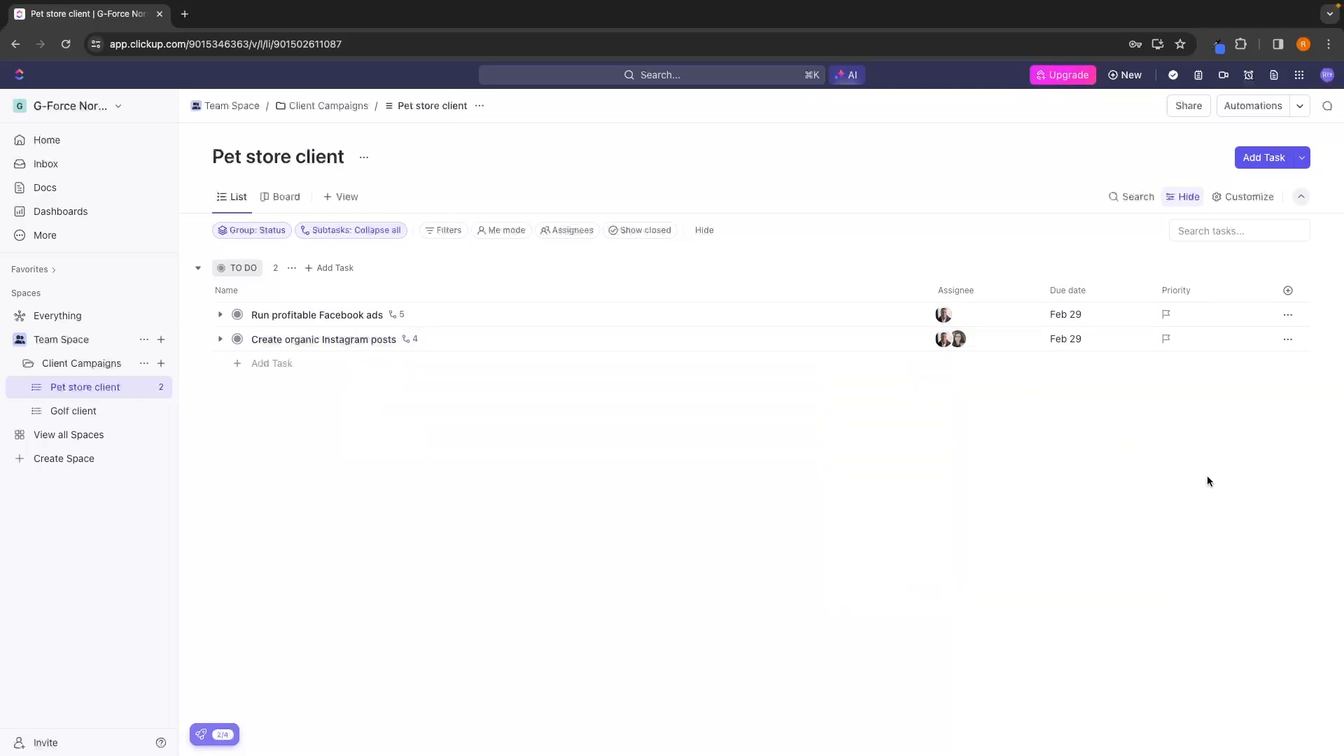
Under the Facebook ads task, set "Create 10 video creatives" due February 14 and "Write 10 pieces of ad copy" due February 17.
click(220, 315)
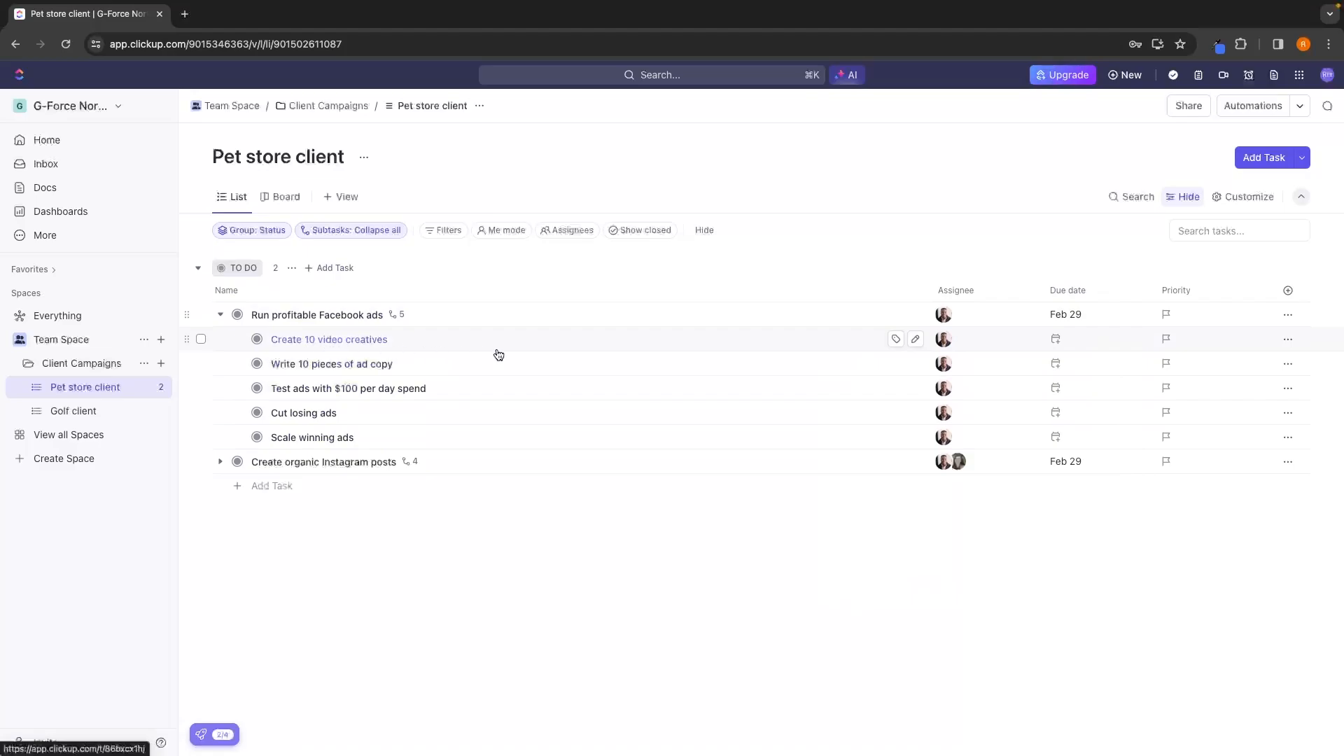
click(1066, 340)
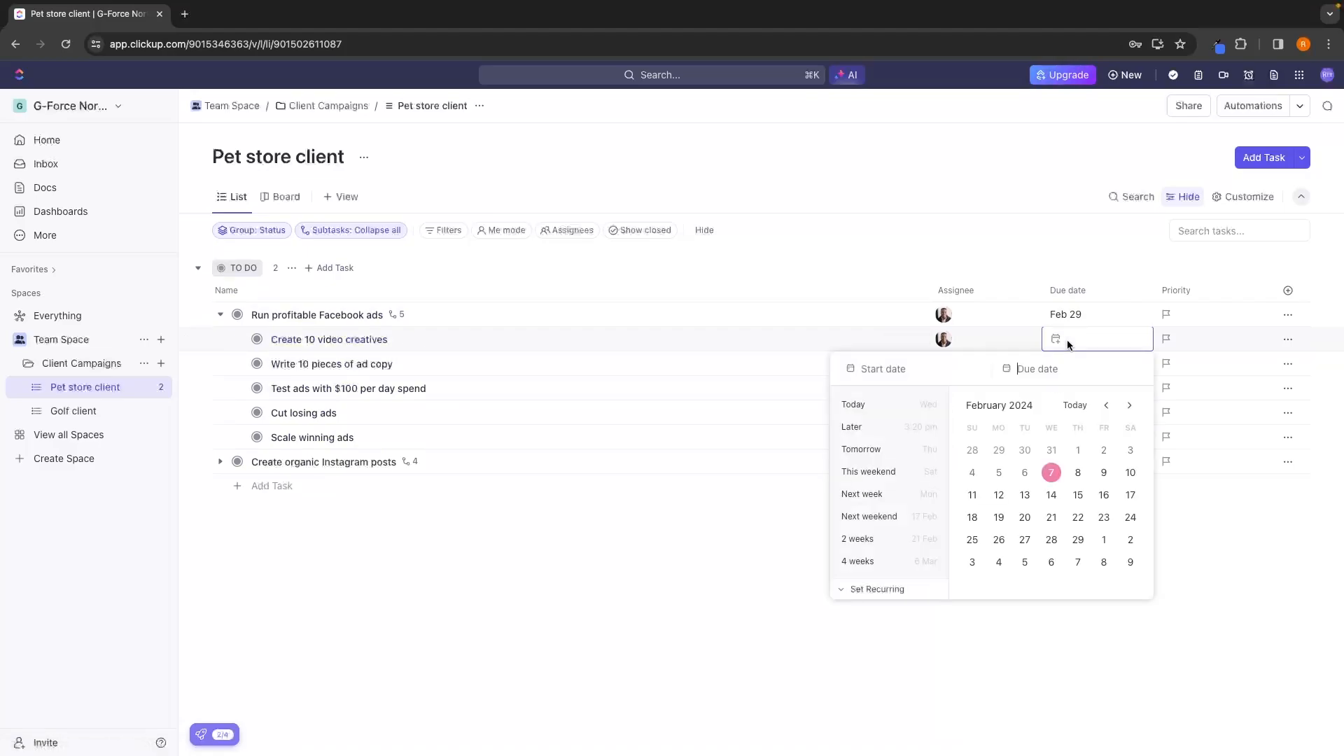
click(1056, 497)
click(697, 389)
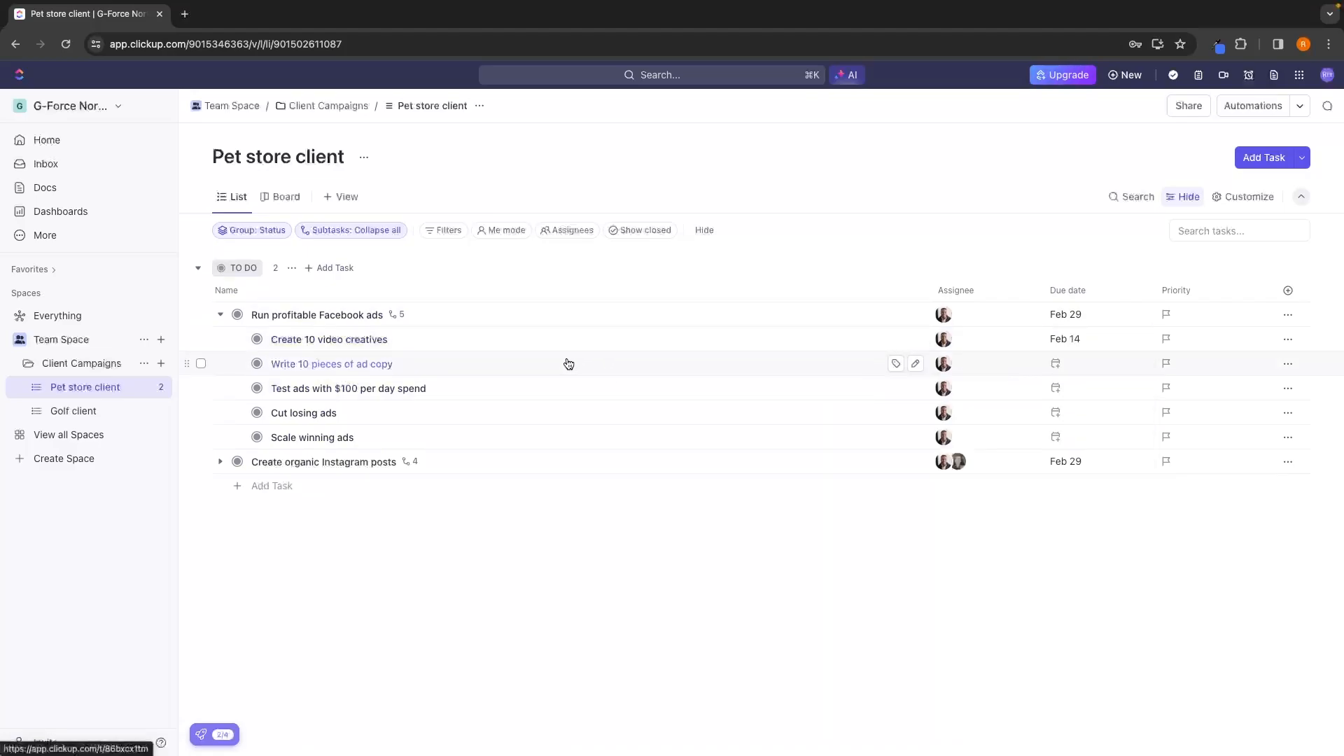
click(1052, 364)
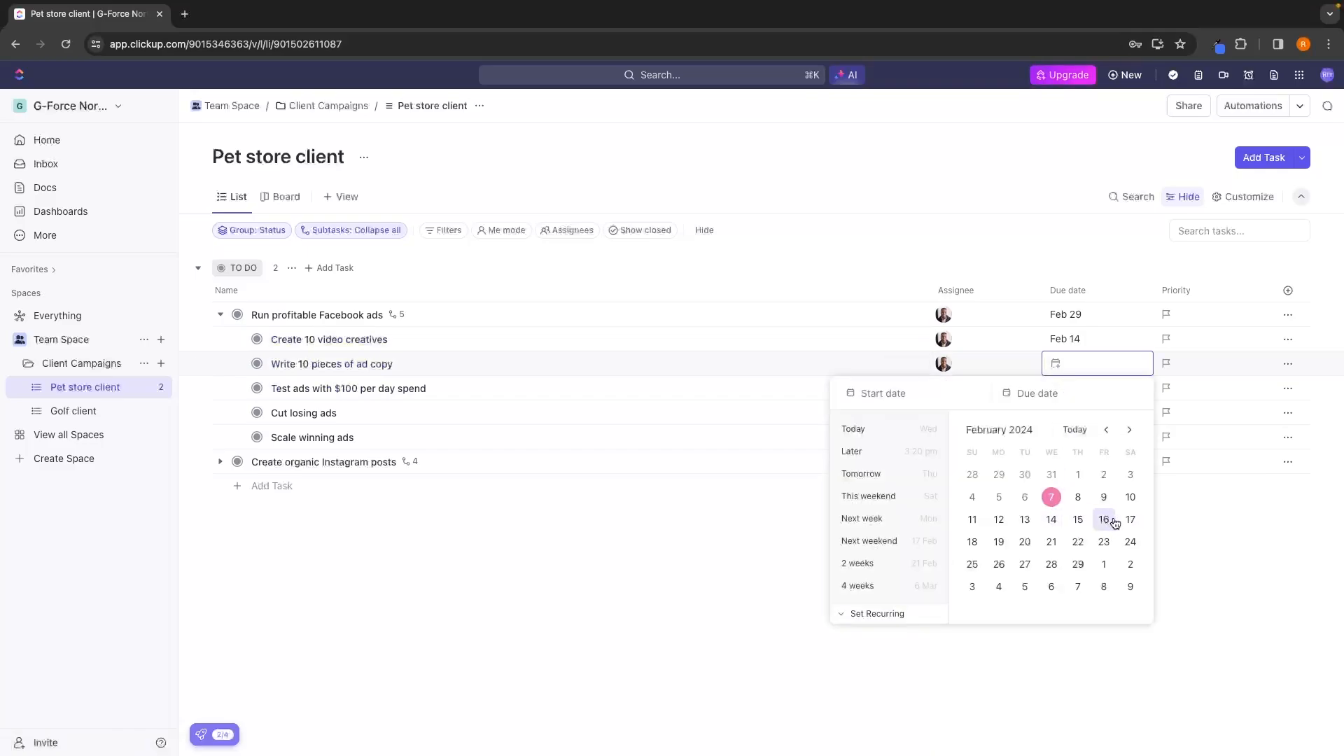
click(1131, 523)
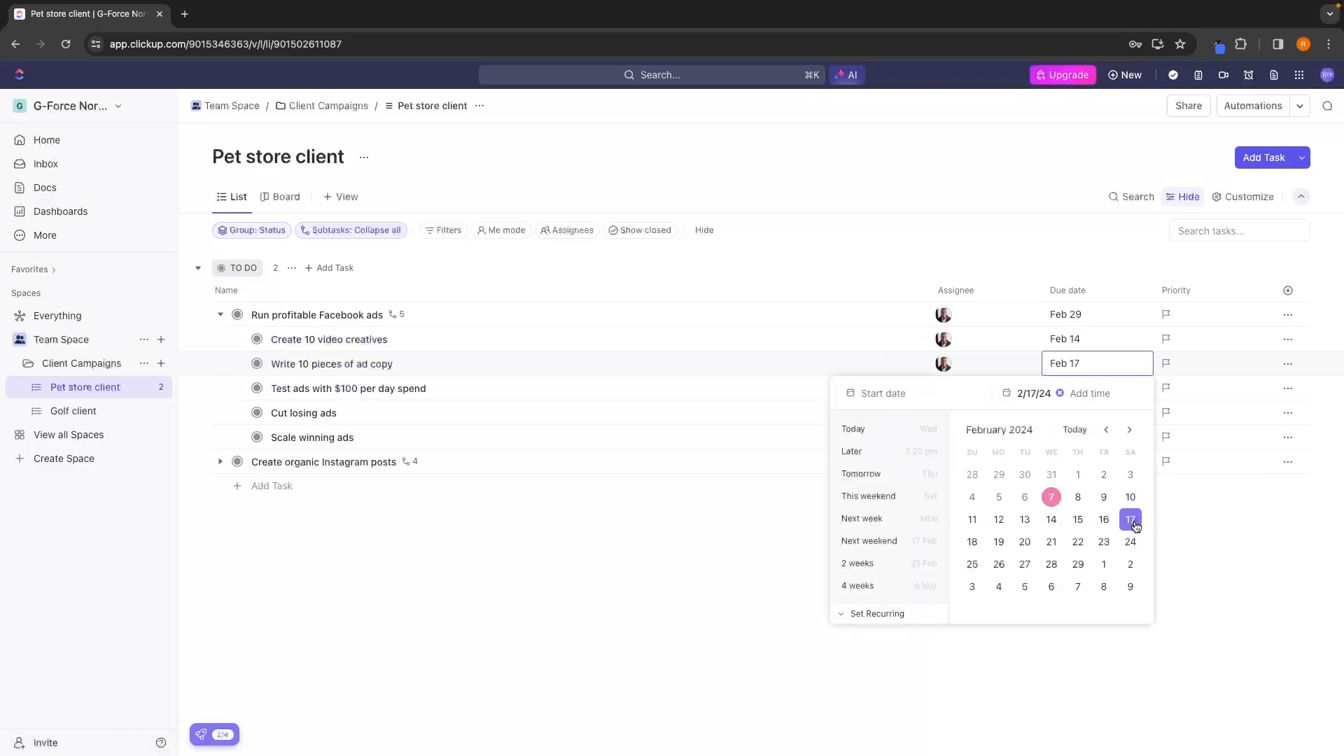
click(695, 484)
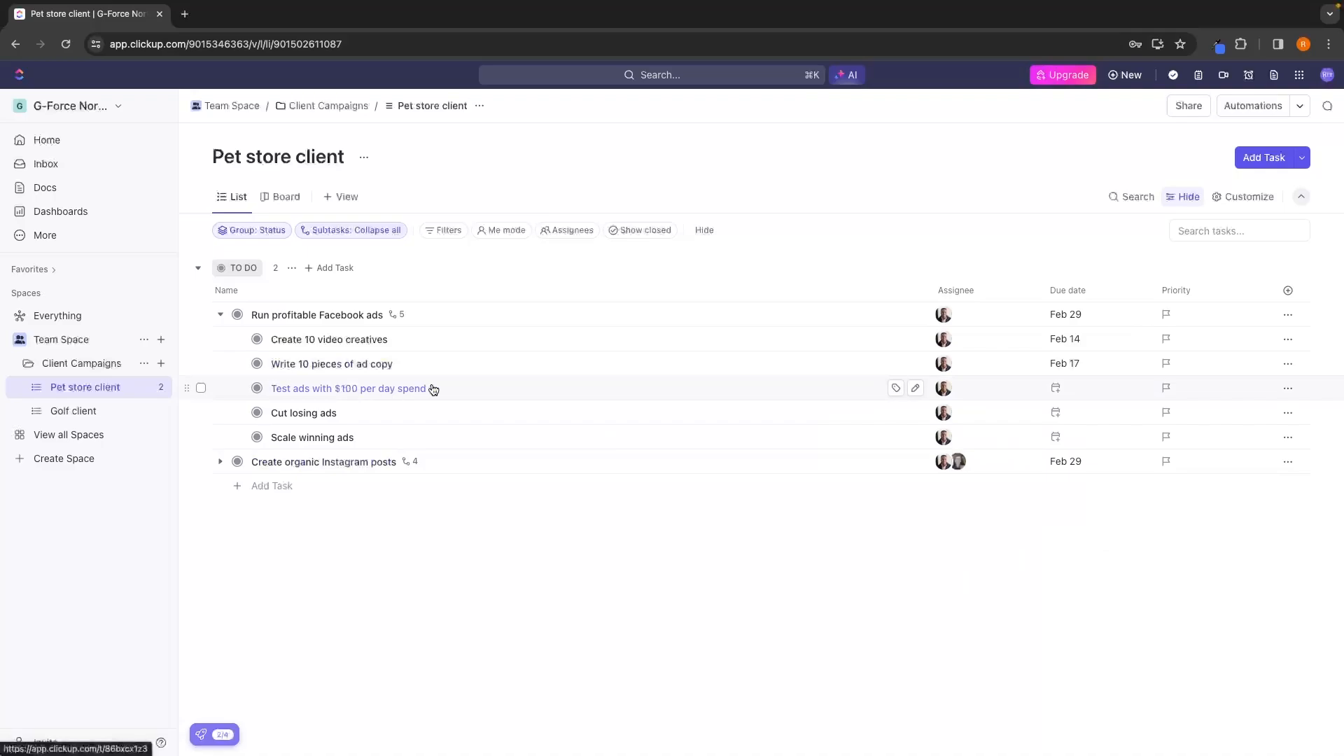
Set the due dates of "Test ads with $100 per day spend" to February 18, "Cut losing ads" to February 24 and "Scale winning ads" to February 29.
click(1063, 390)
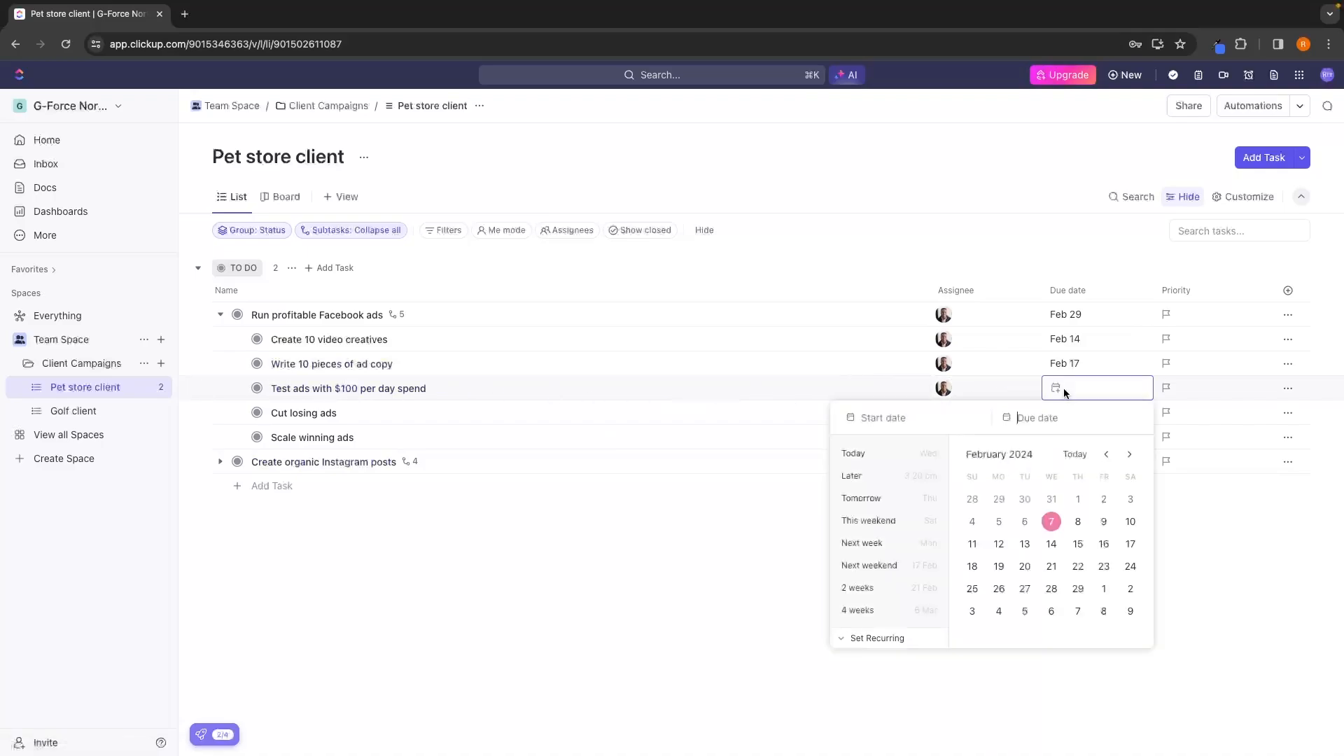
click(972, 566)
click(1243, 523)
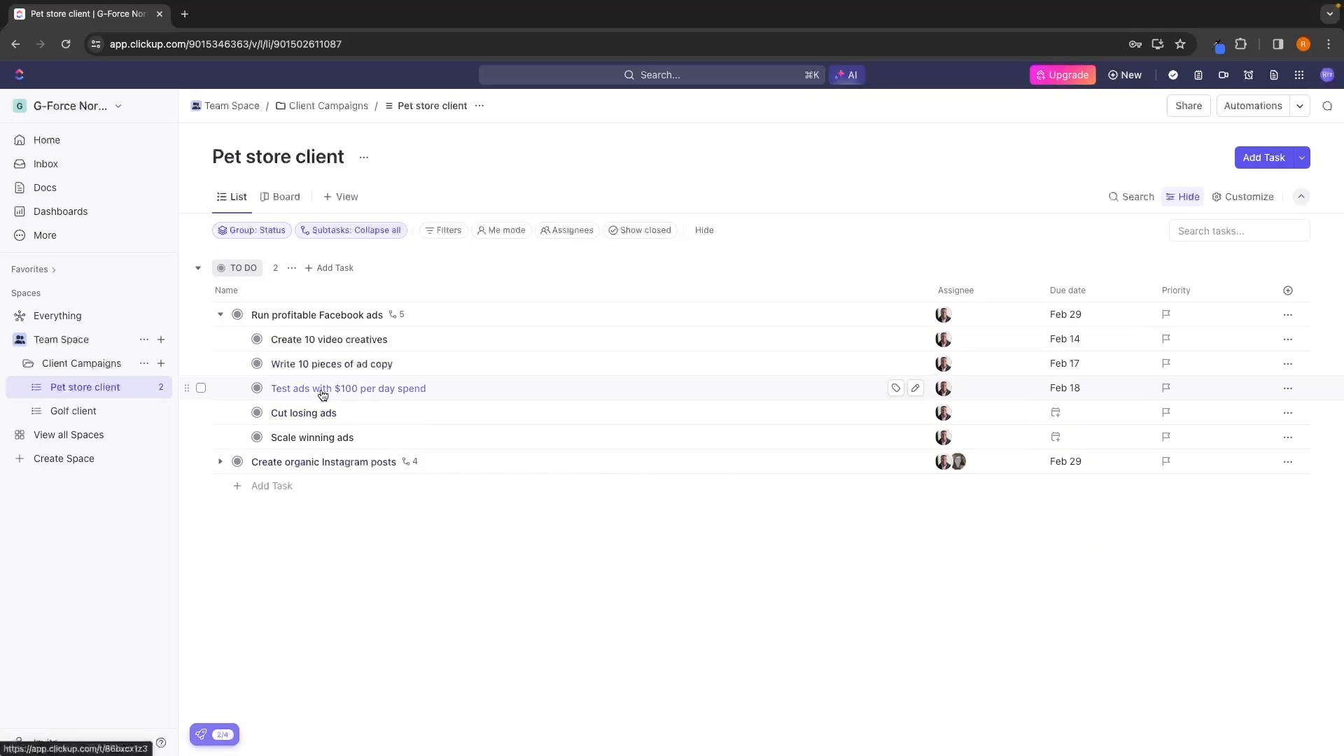
click(1055, 412)
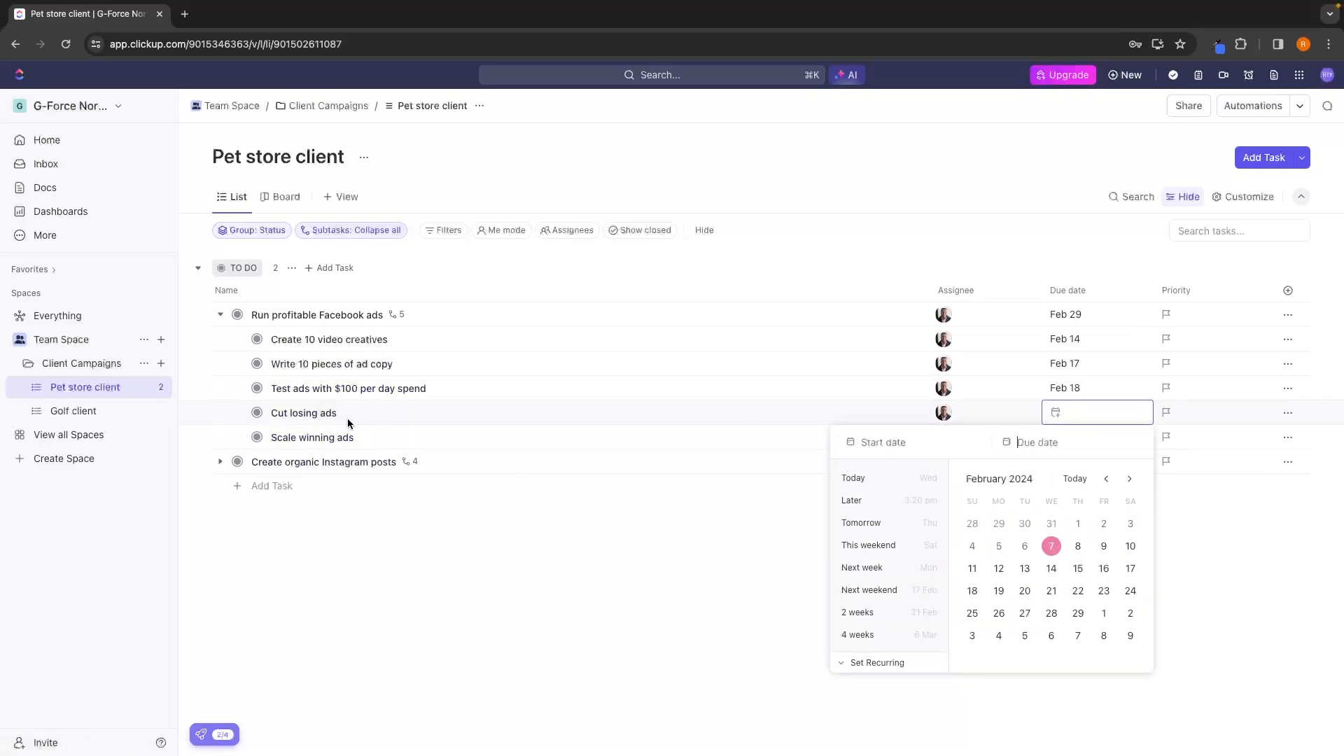
click(1130, 591)
click(1186, 521)
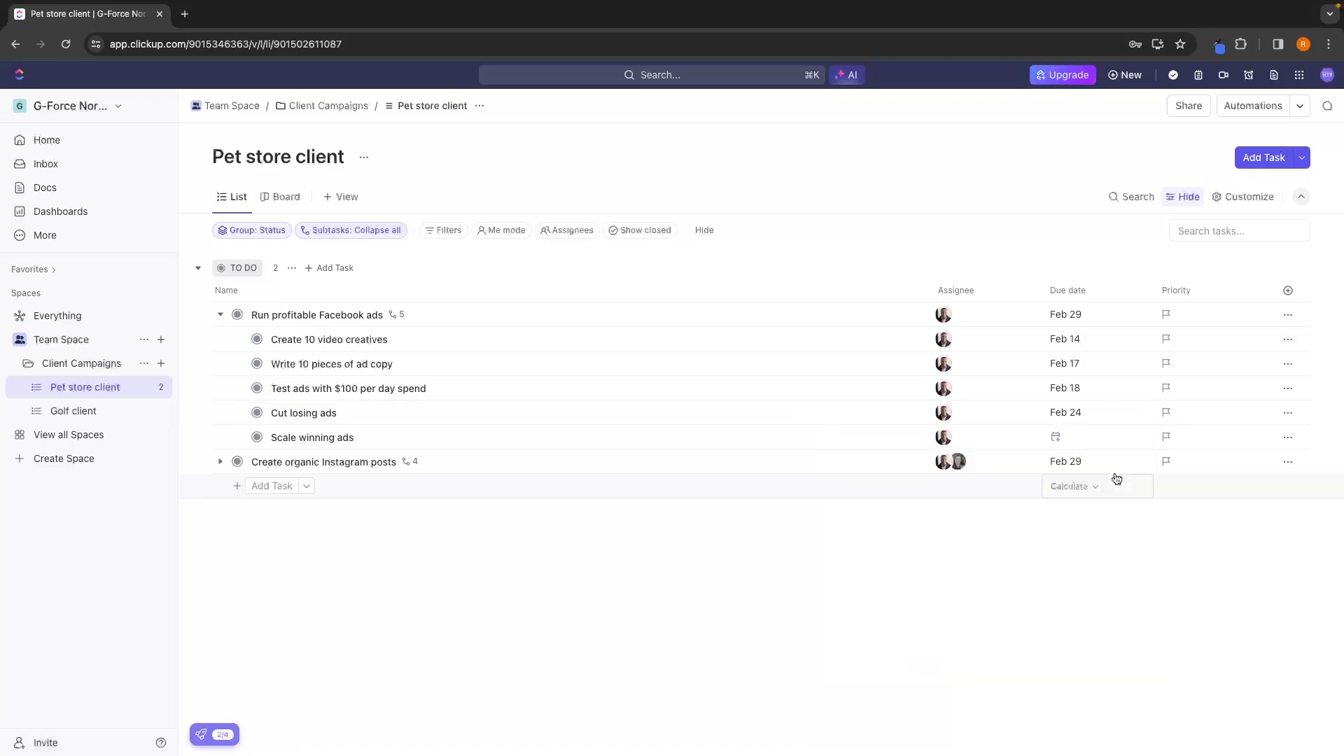
click(1073, 431)
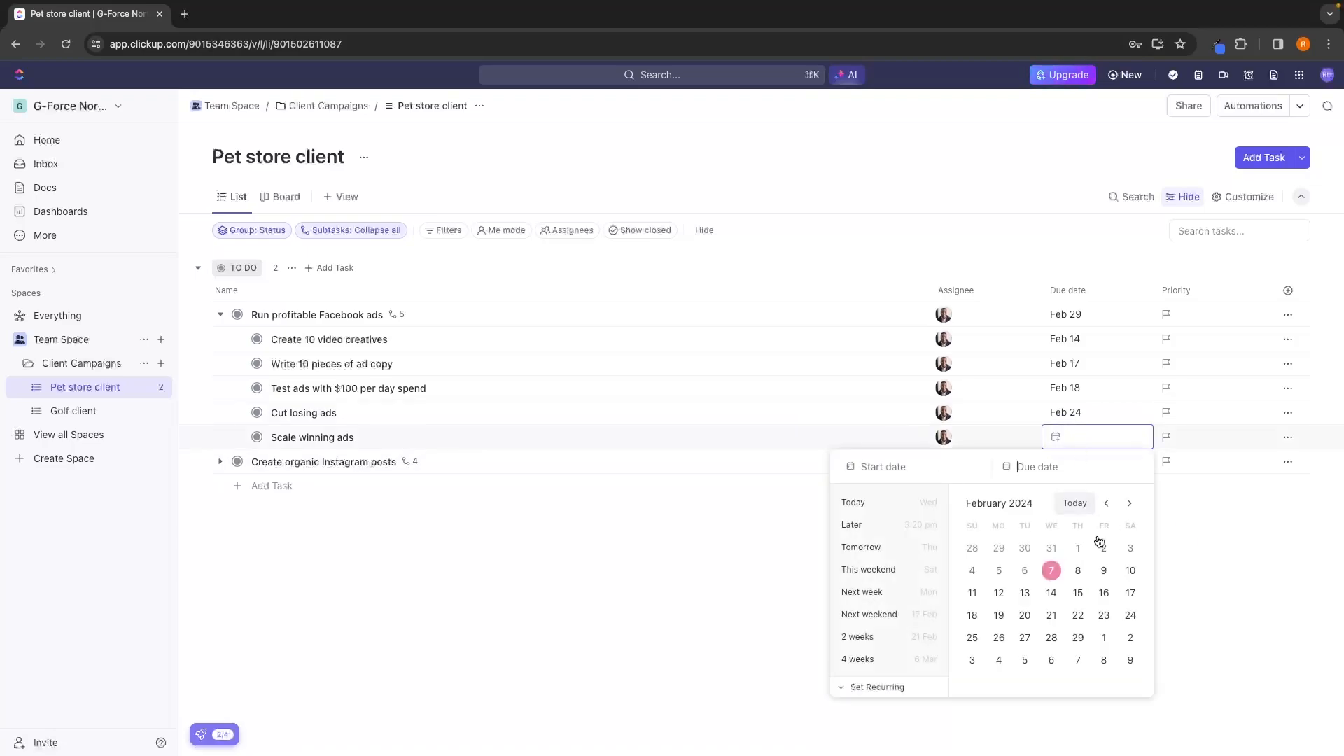
click(1078, 637)
click(1219, 562)
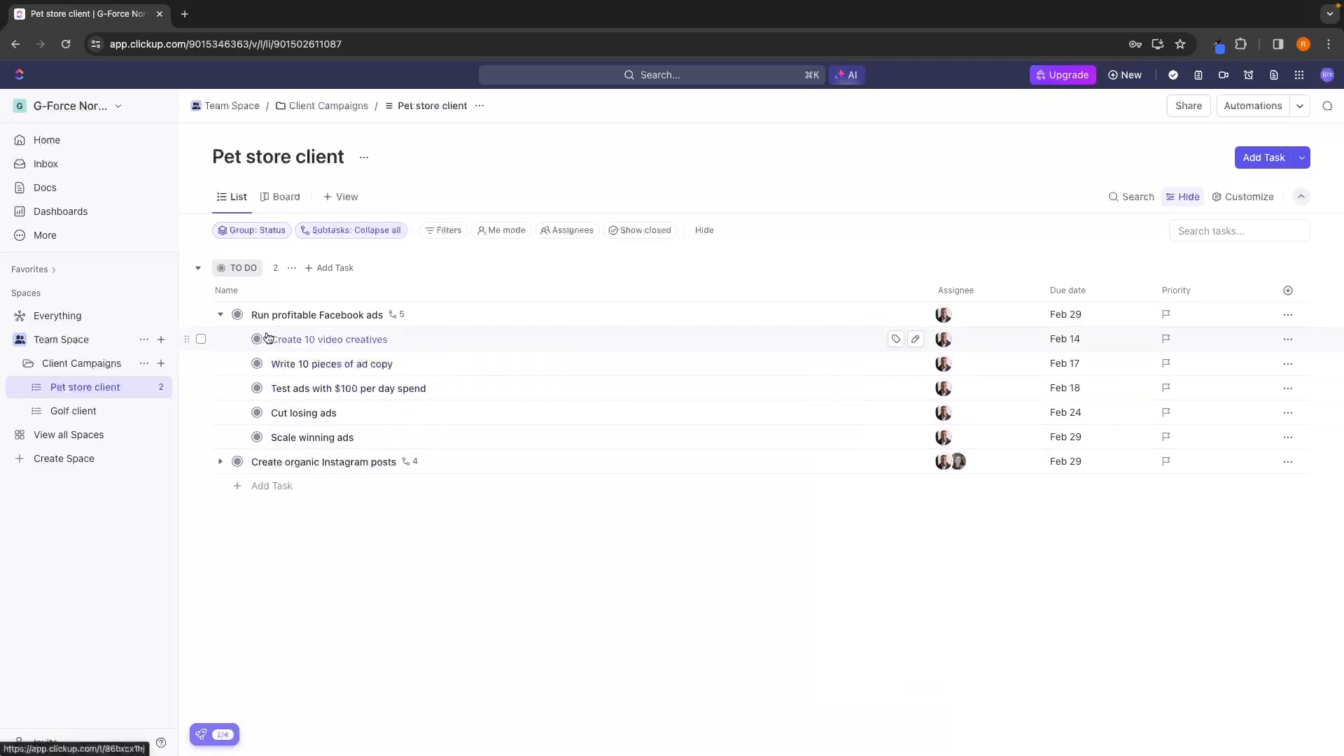
Set the due date of the Instagram subtask "Travel to client to shoot content" to February 10, with the Facebook ads task collapsed.
click(219, 314)
click(219, 339)
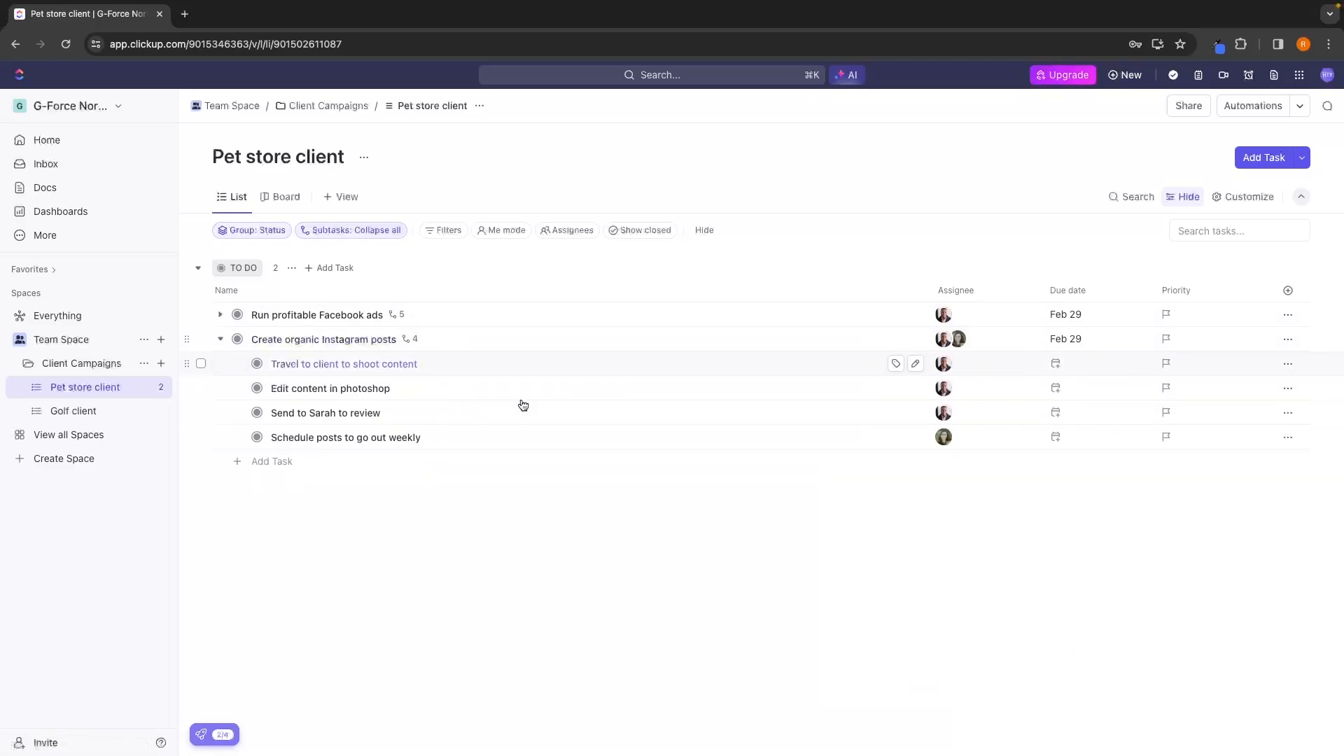
click(1086, 374)
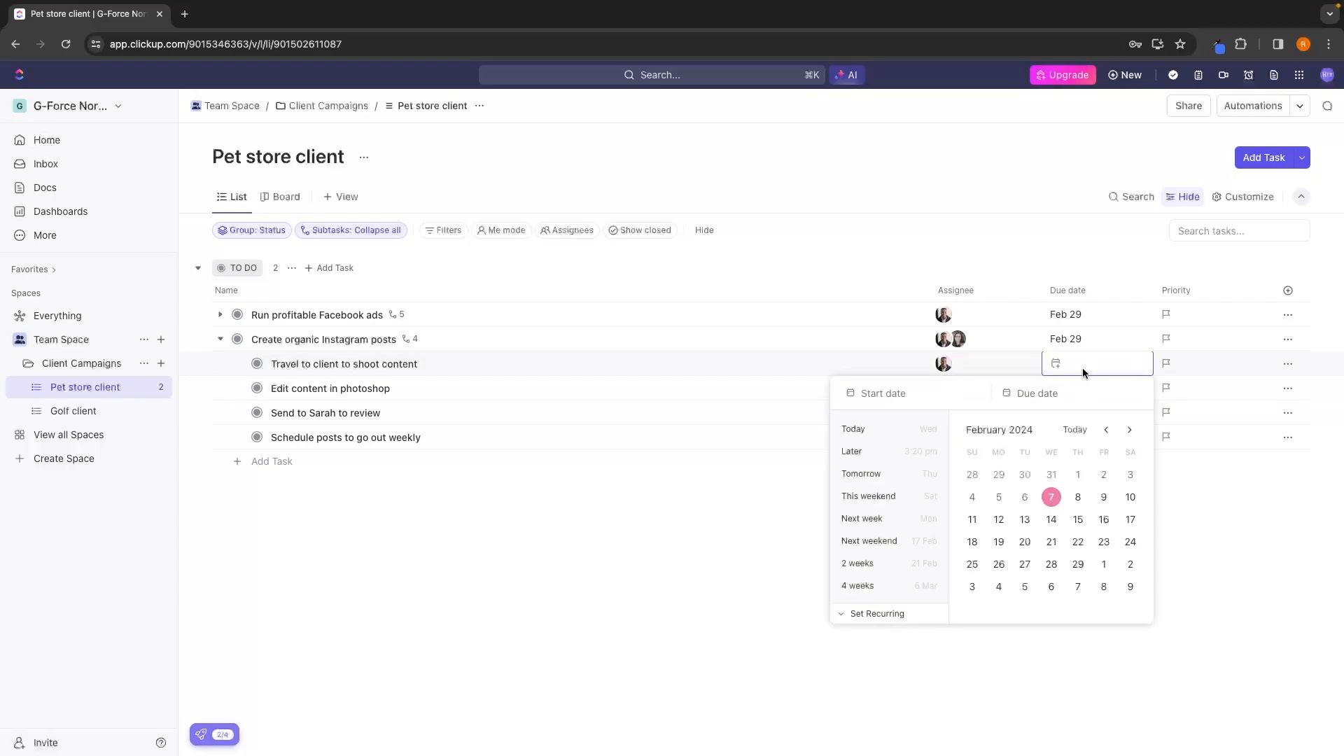
click(1125, 510)
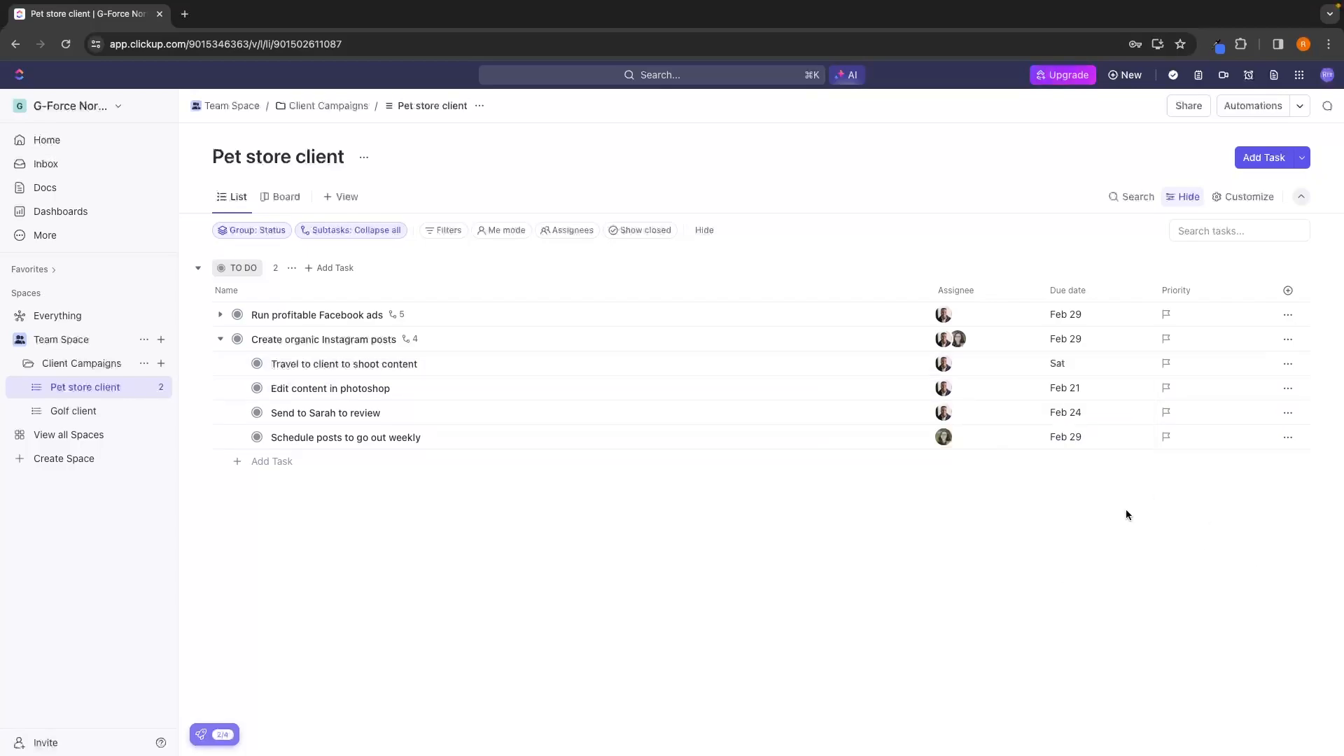
click(220, 339)
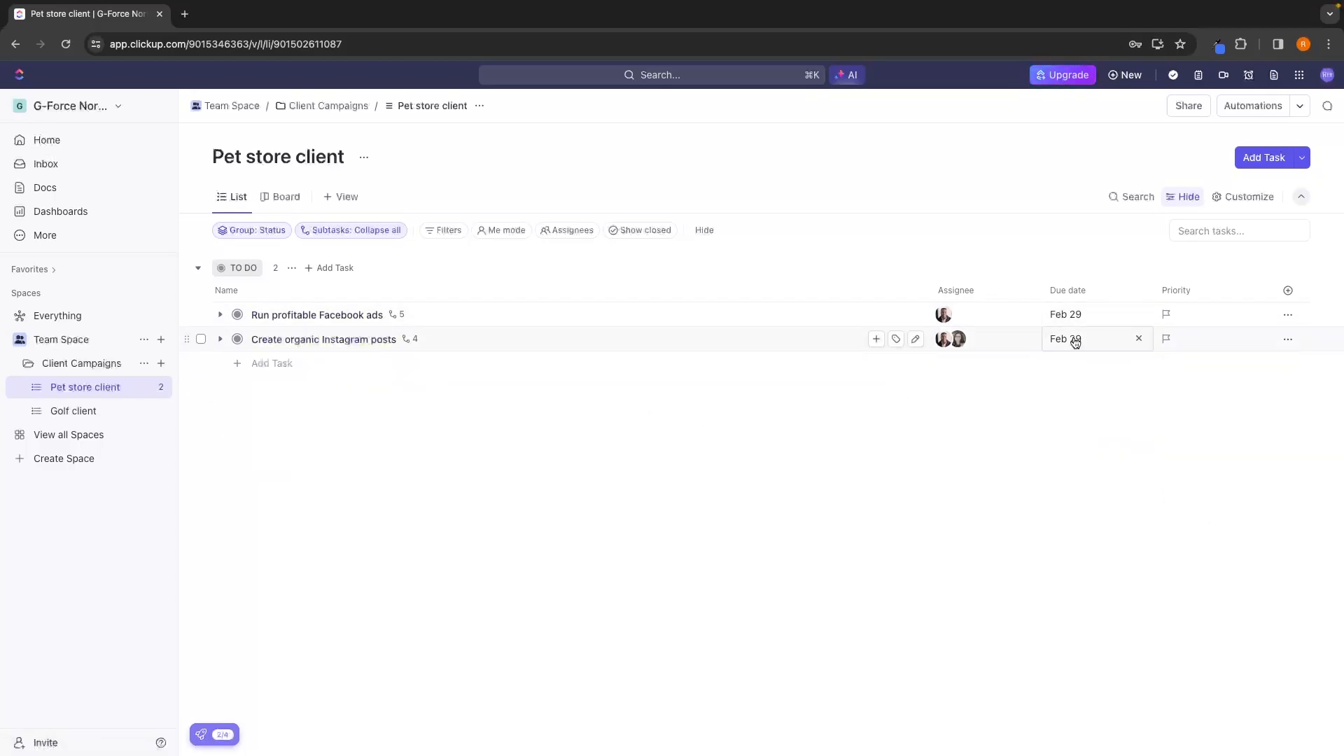
click(219, 338)
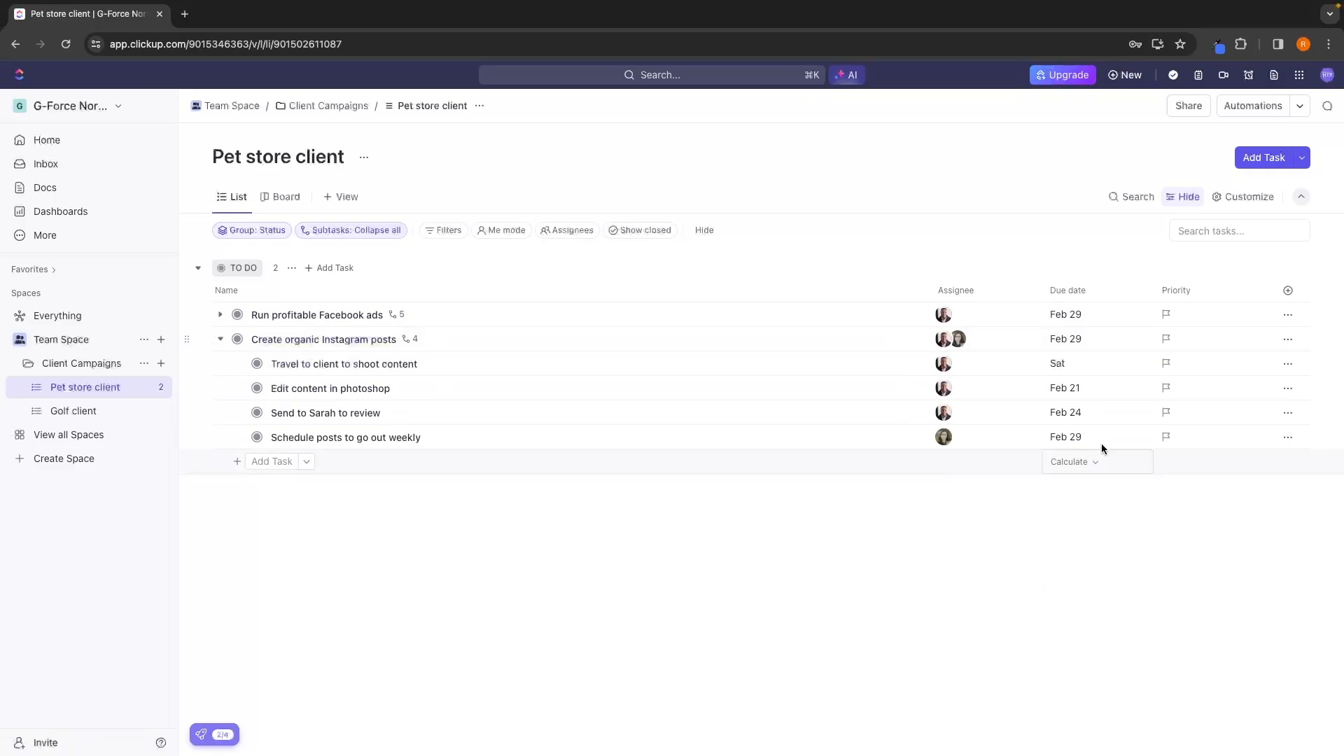
click(221, 339)
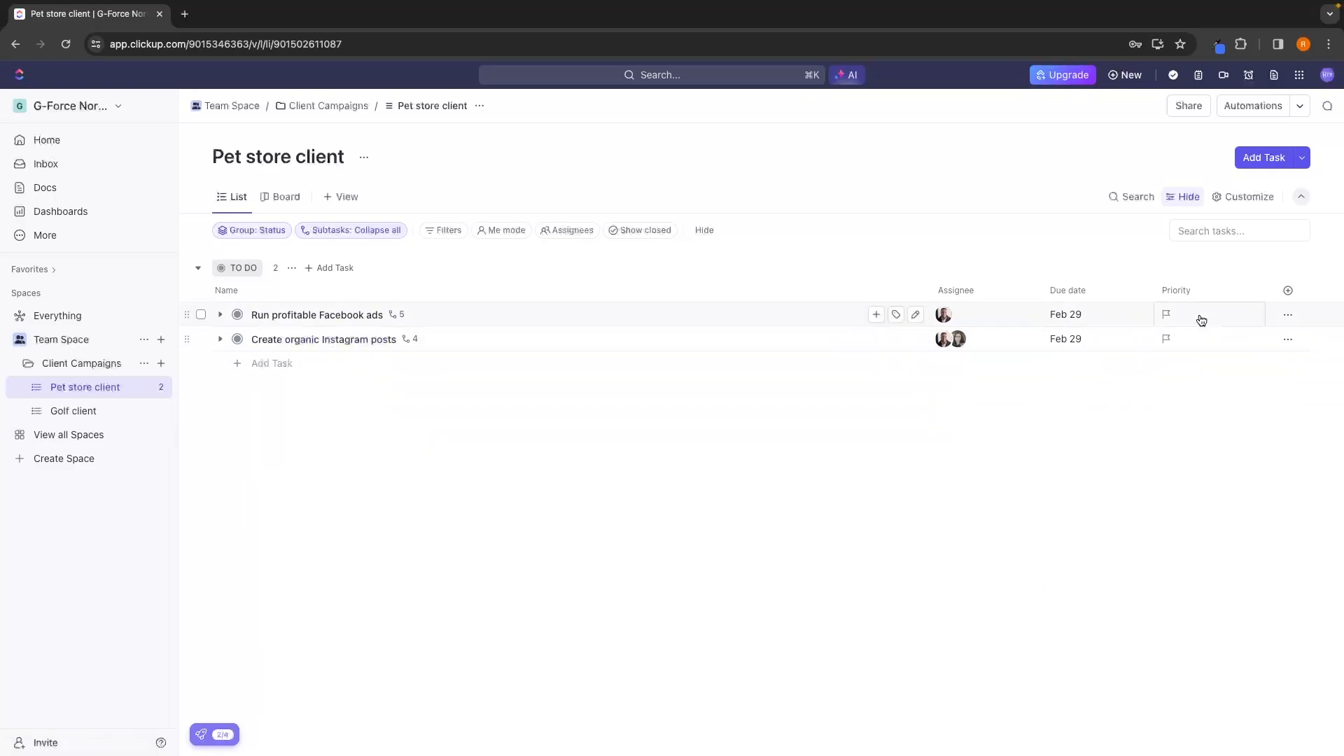
Set the priority of "Run profitable Facebook ads" to High and of "Create organic Instagram posts" to Normal.
click(1176, 315)
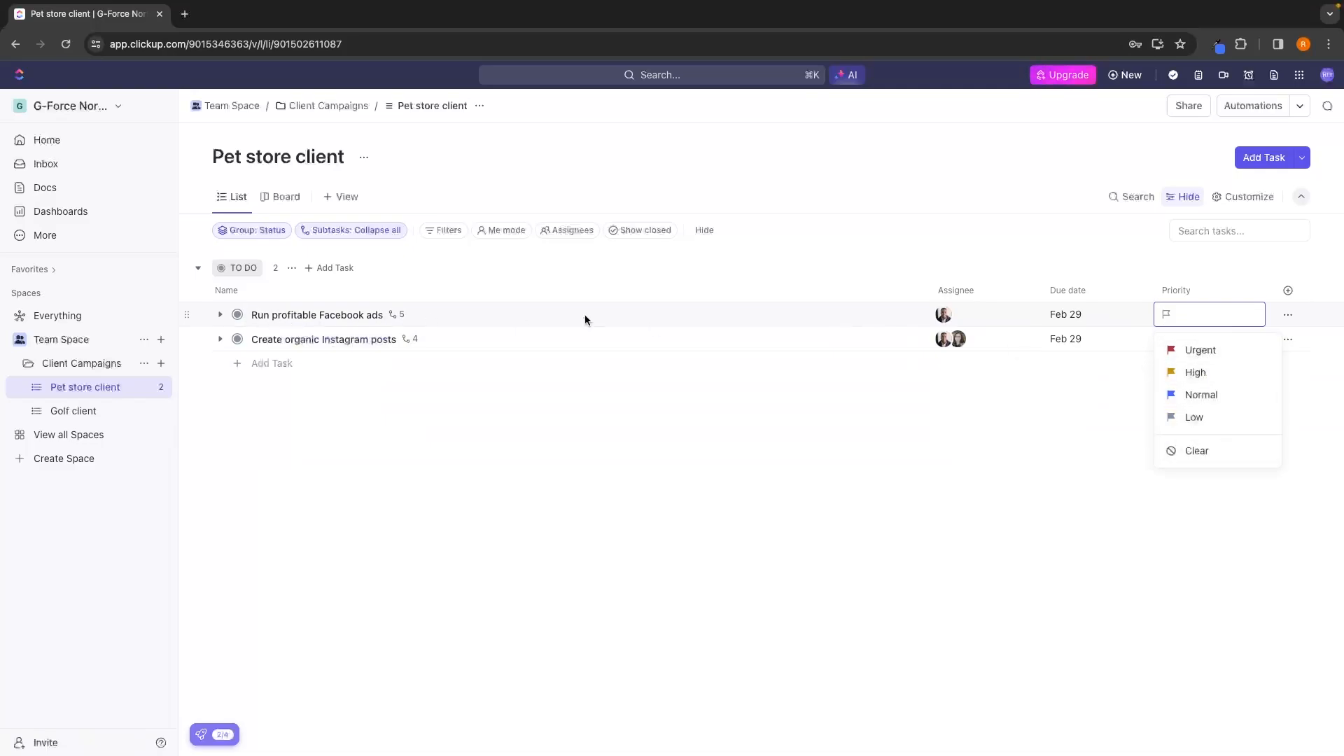
click(1197, 371)
click(1195, 337)
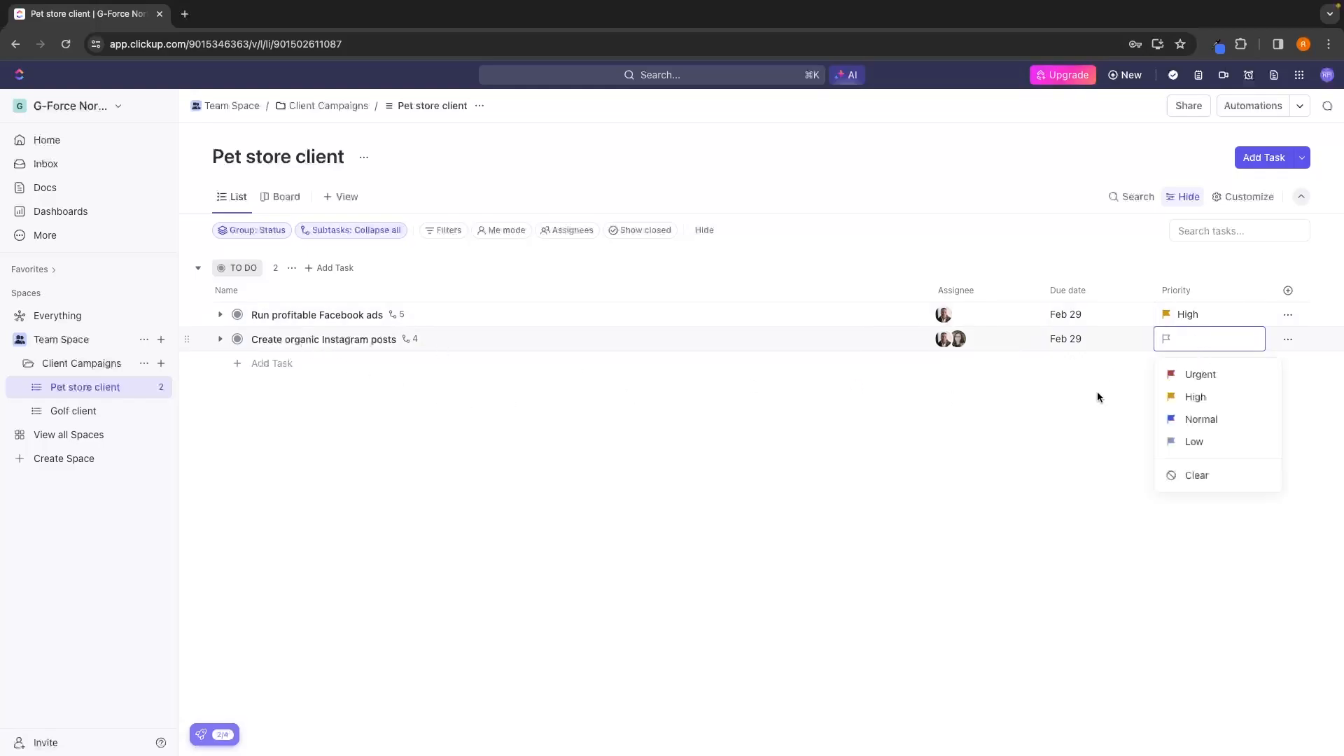
click(1200, 422)
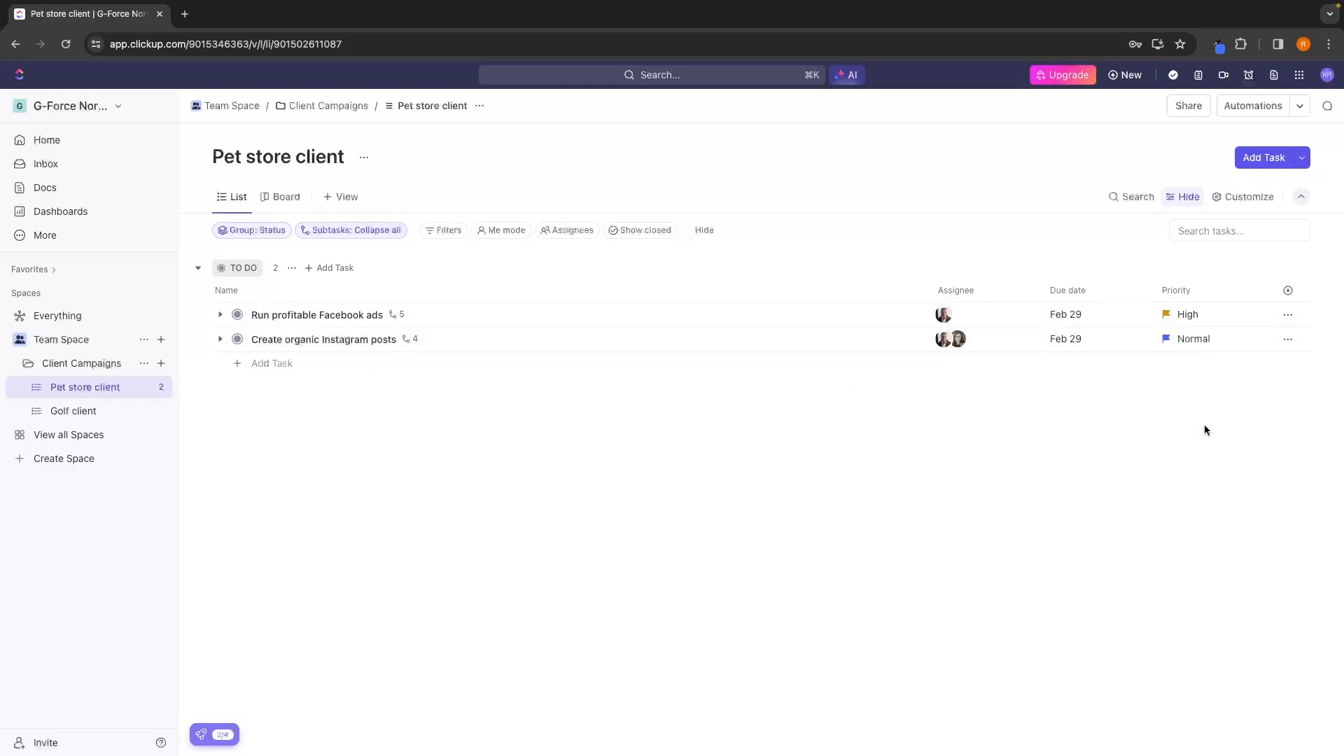
Hide the Priority column in the Pet store client list.
click(1192, 291)
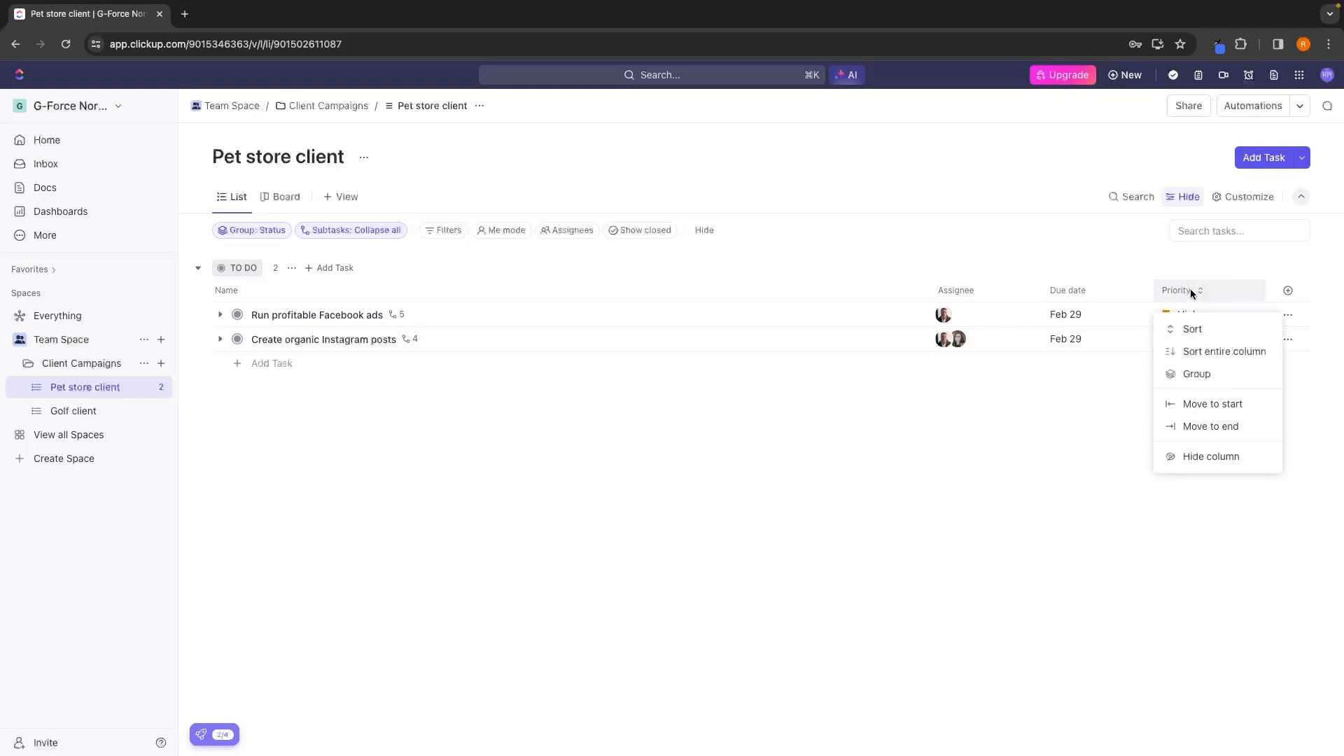
click(1101, 387)
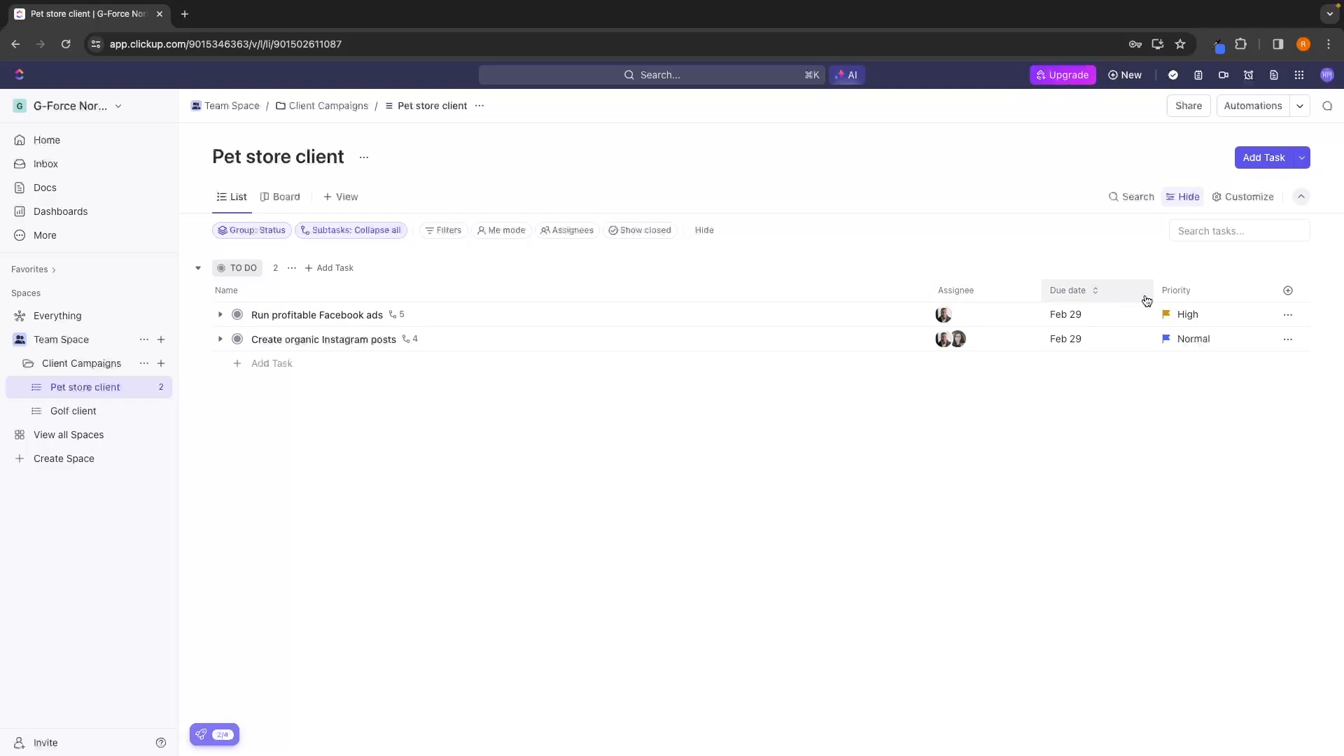
click(1183, 298)
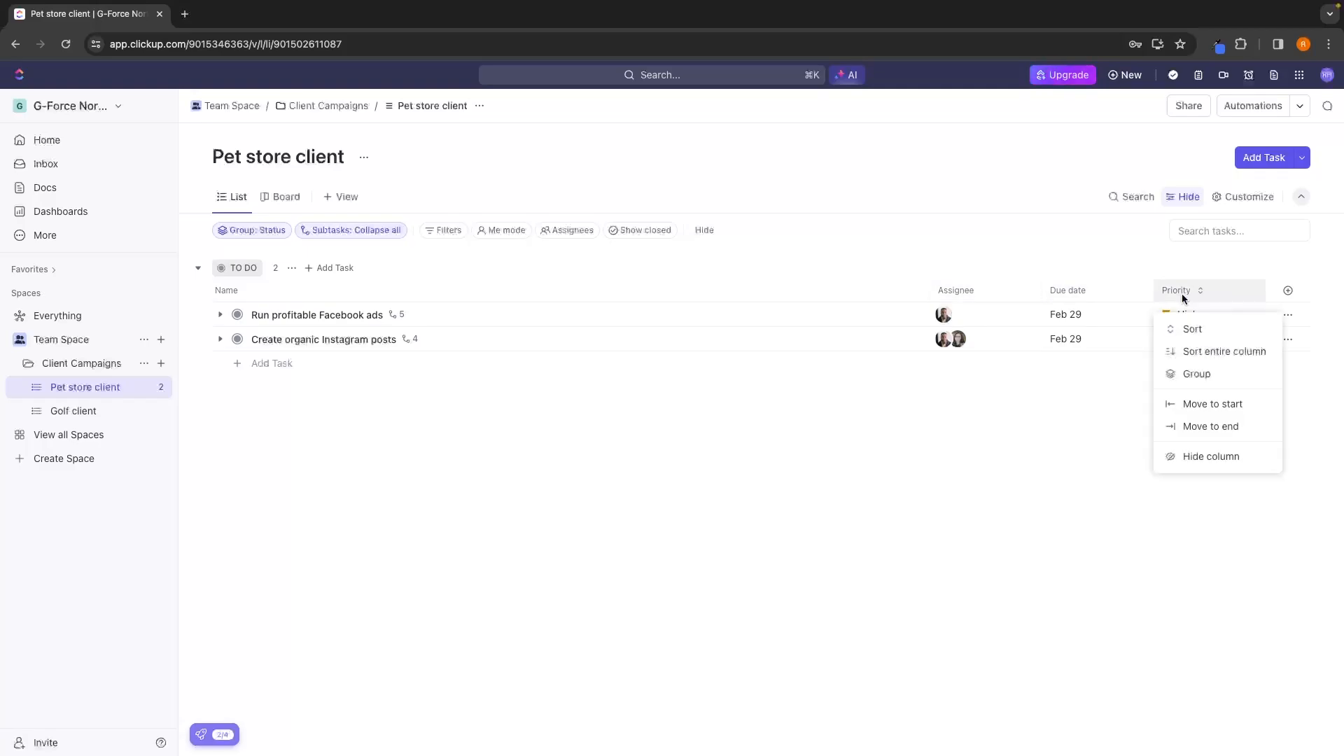
click(1222, 457)
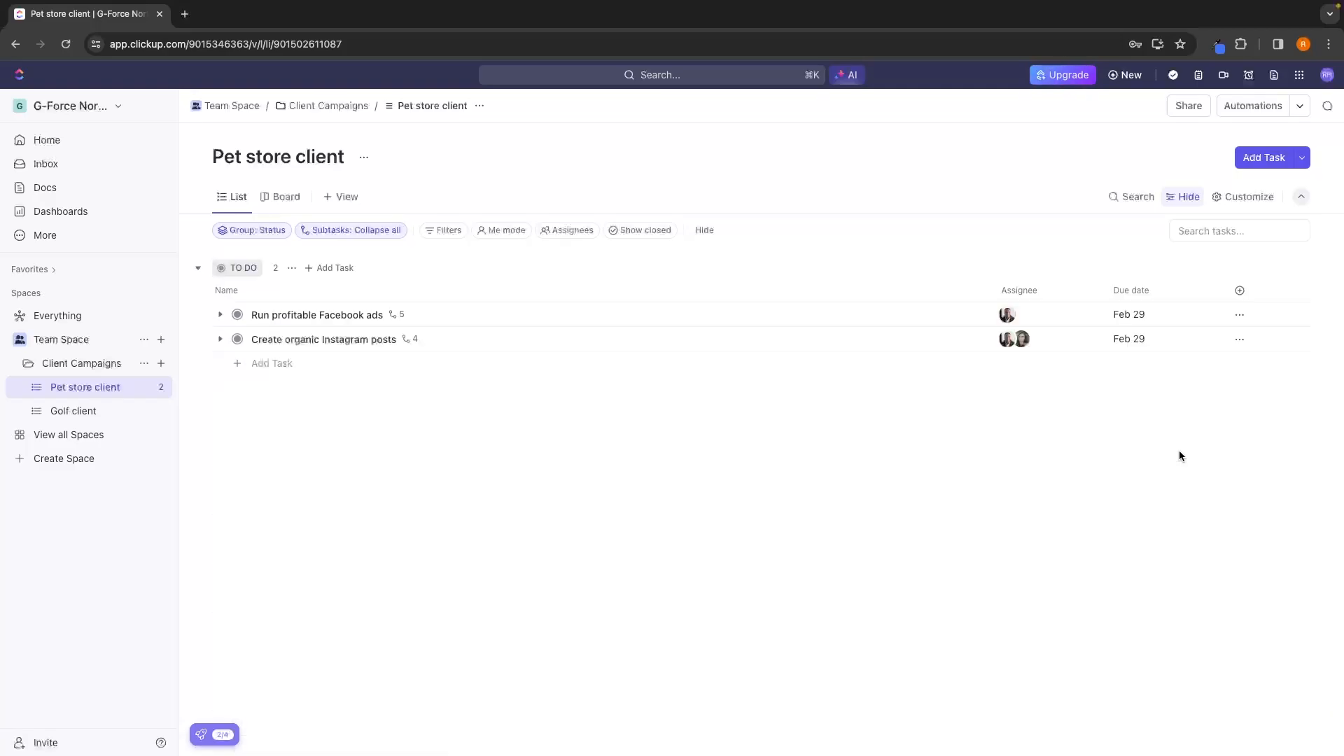
Find the hidden Priority field by searching for "pri" and show it as a list column again.
click(1240, 293)
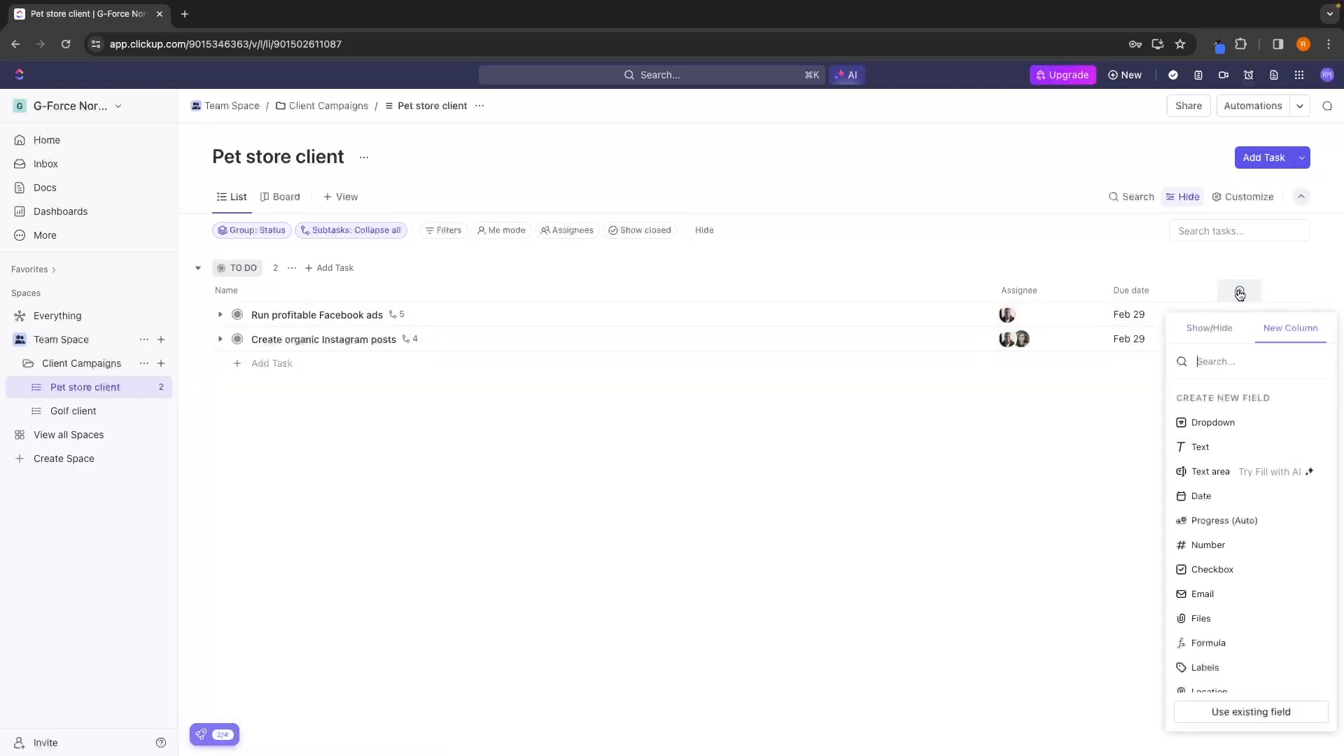
click(1216, 330)
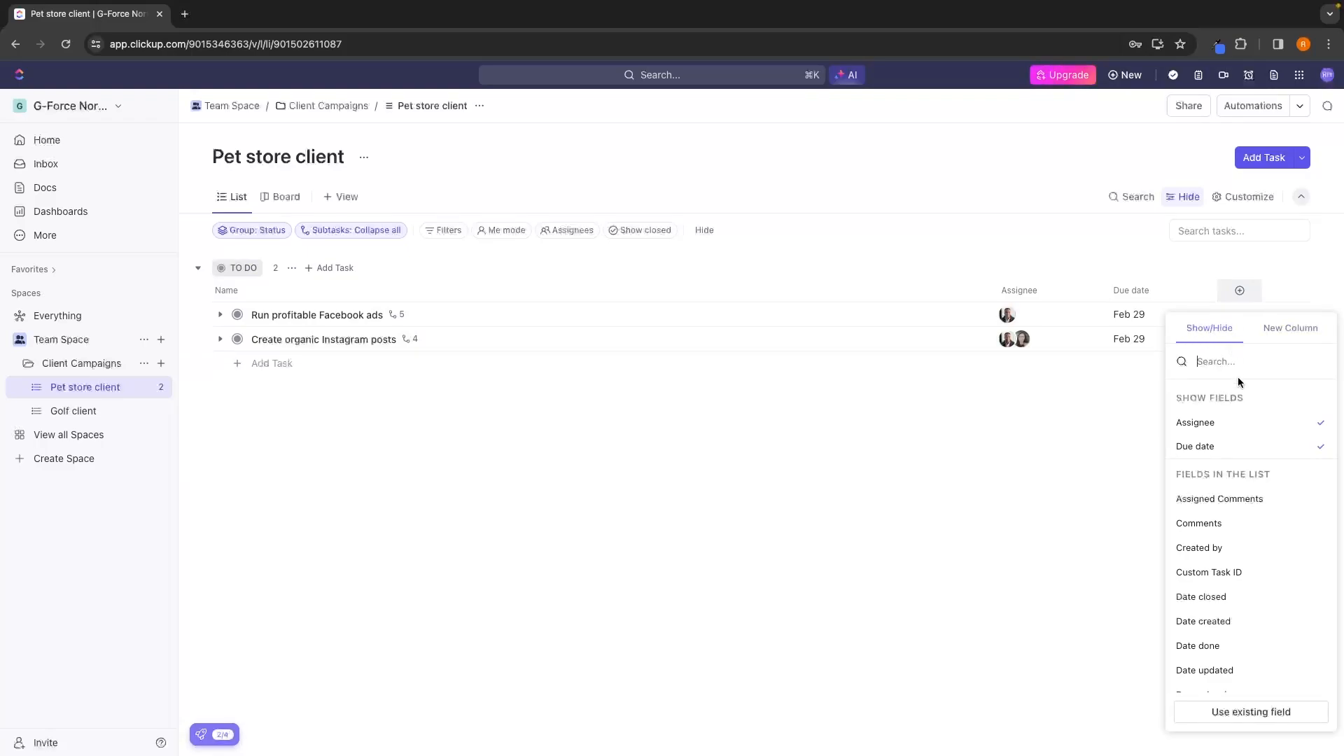
text(pri)
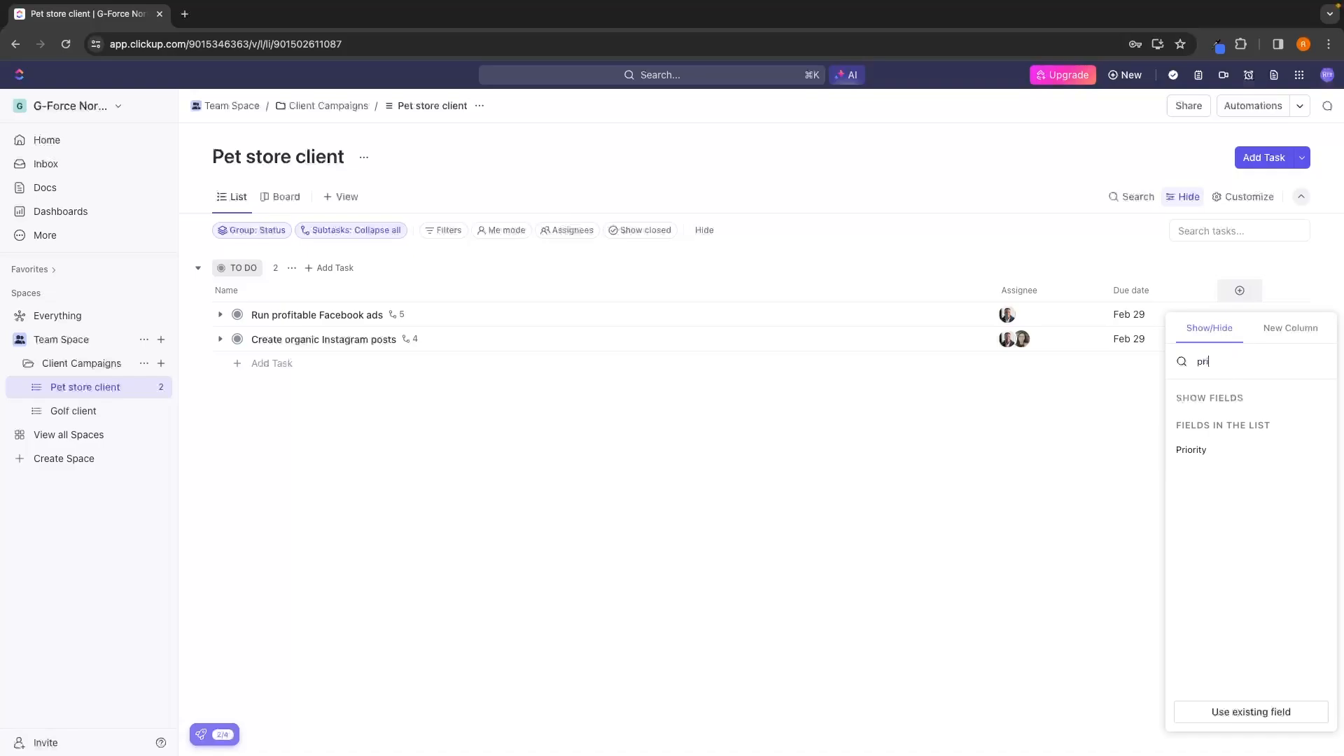
click(1228, 461)
click(1116, 384)
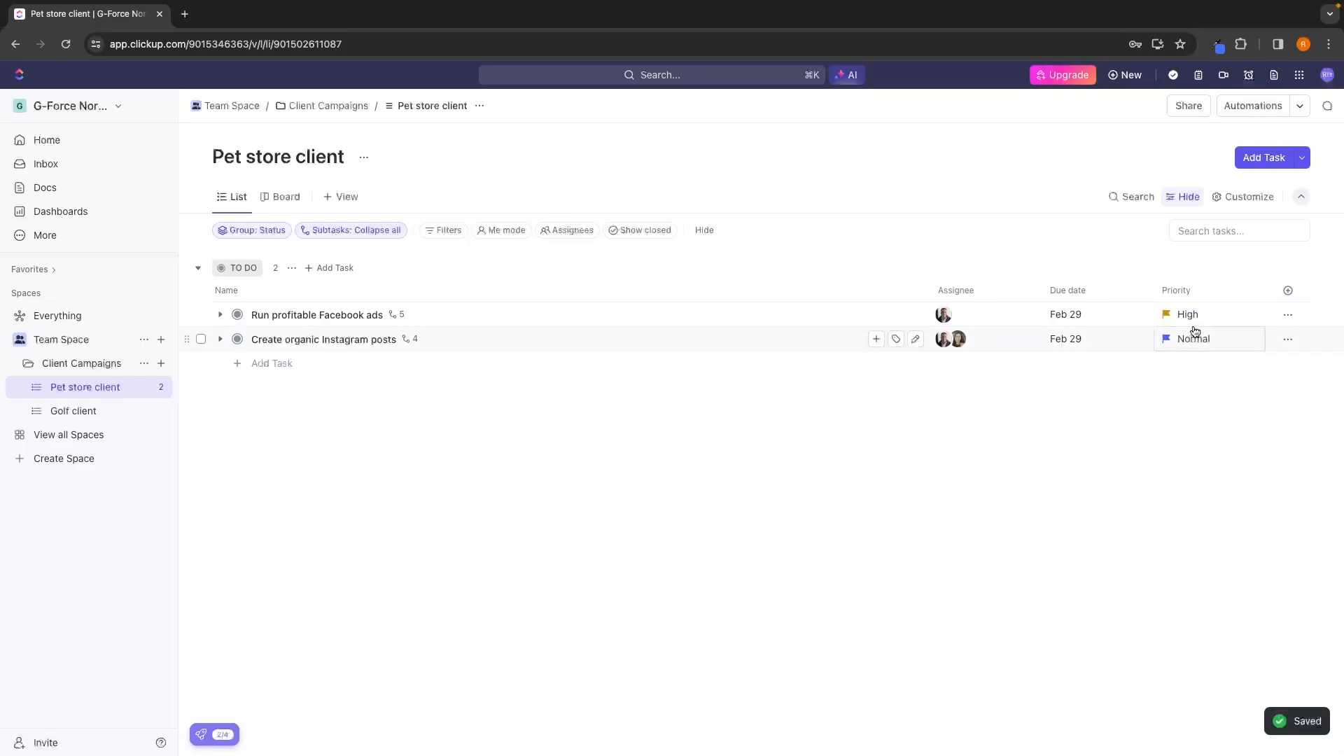
Add a new column of the Files field type named "Files" to the Pet store client list.
click(1300, 296)
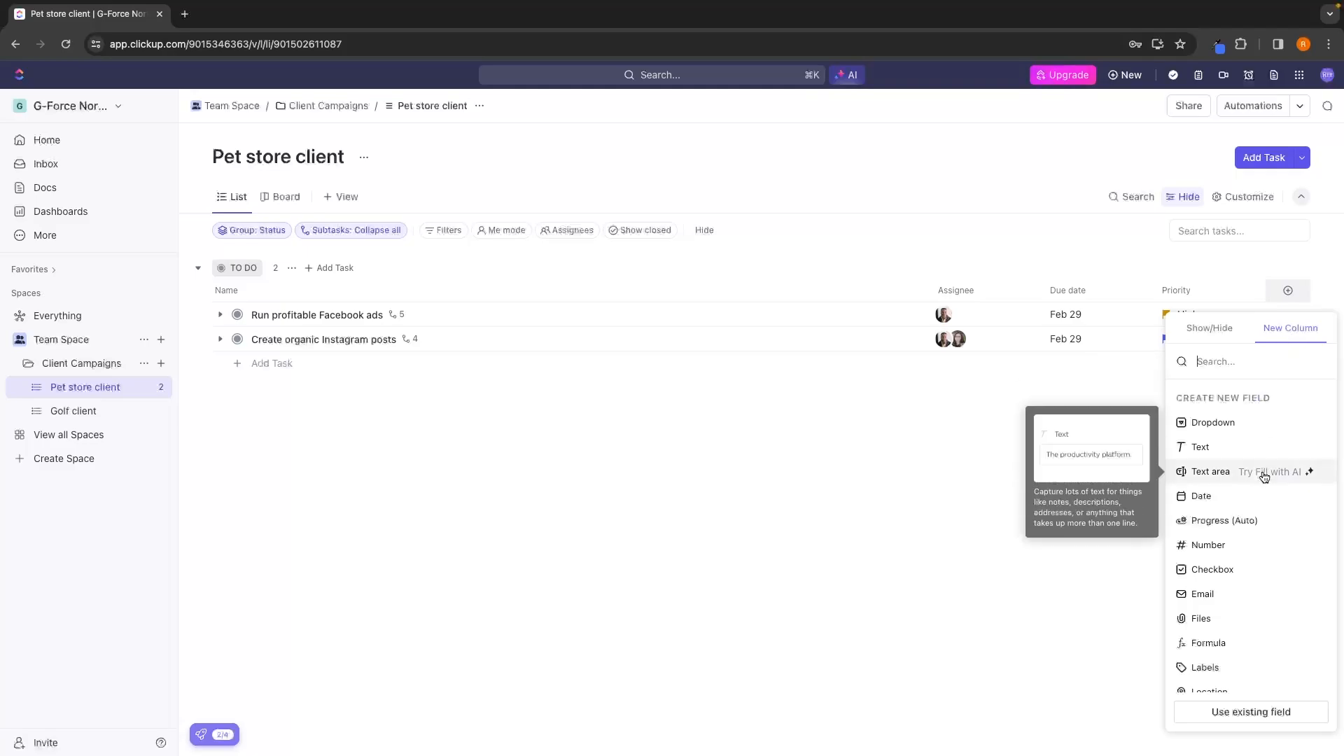
scroll(1264, 474, down, 4)
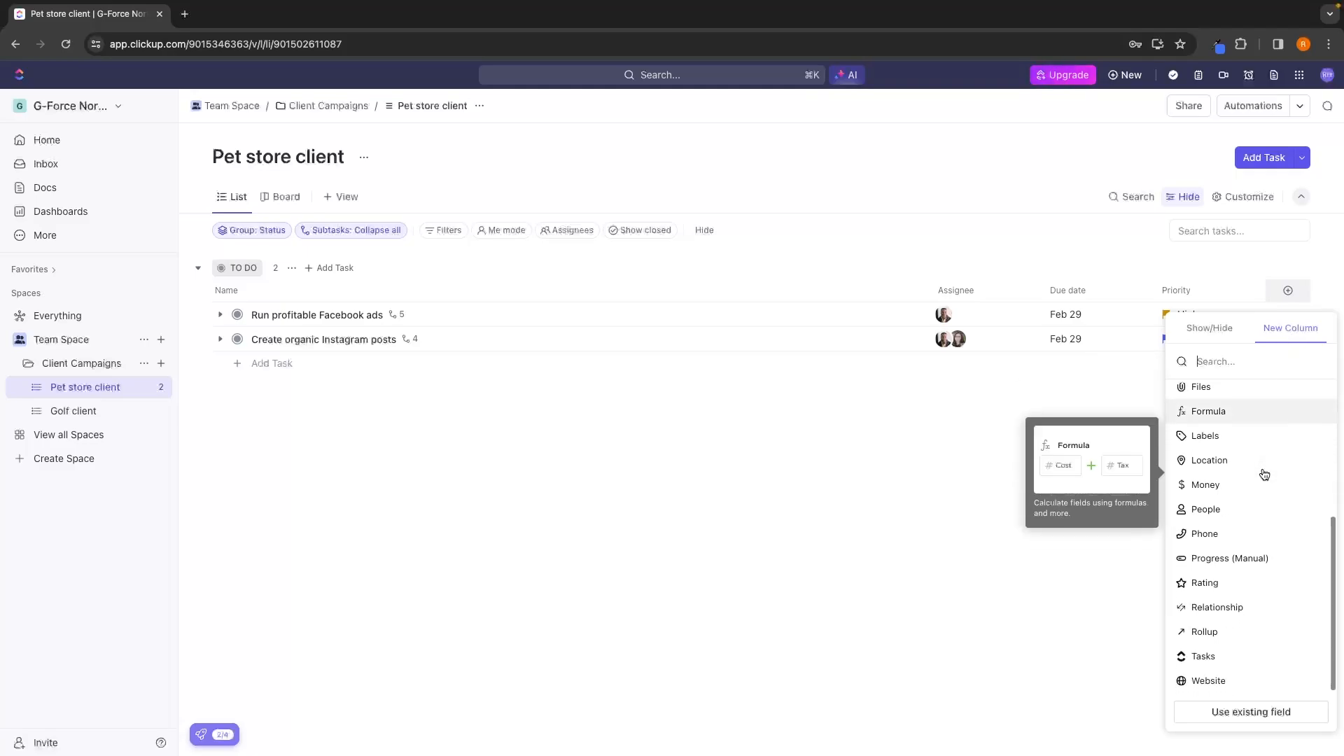
scroll(1264, 474, up, 4)
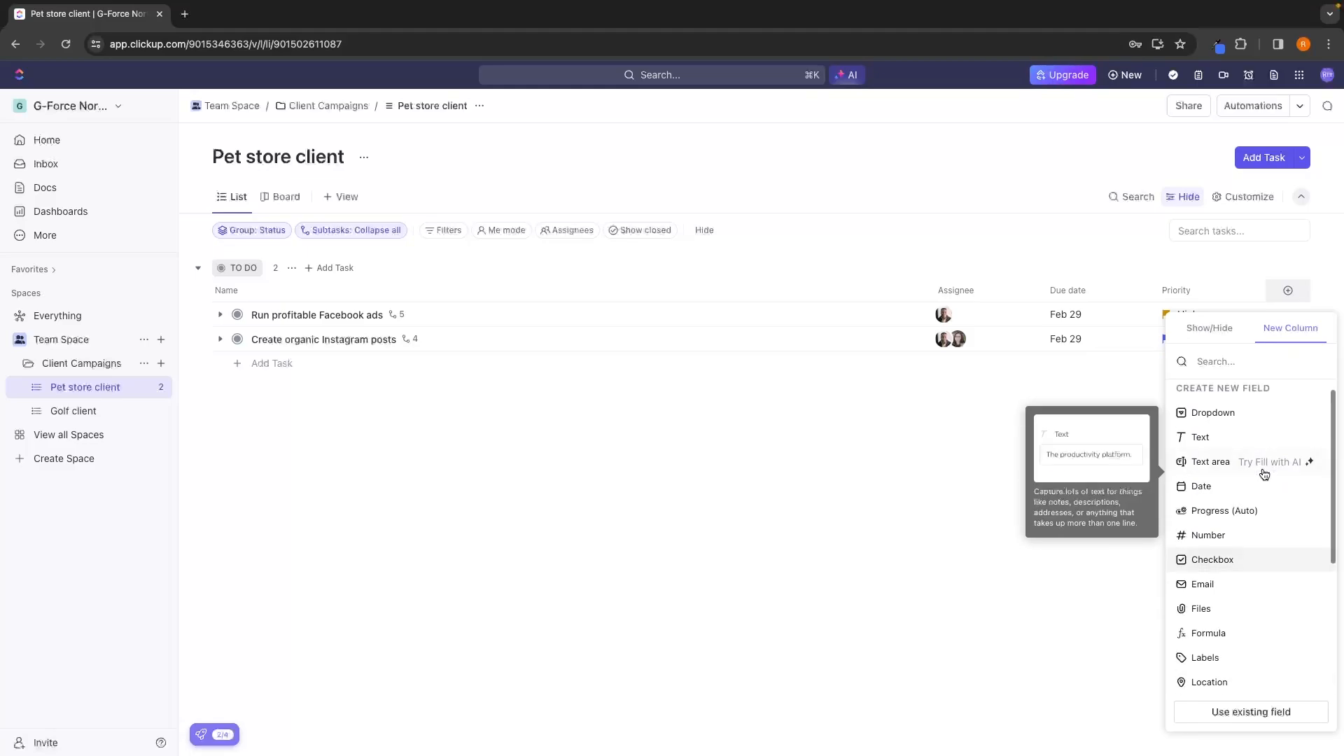
scroll(1263, 476, down, 2)
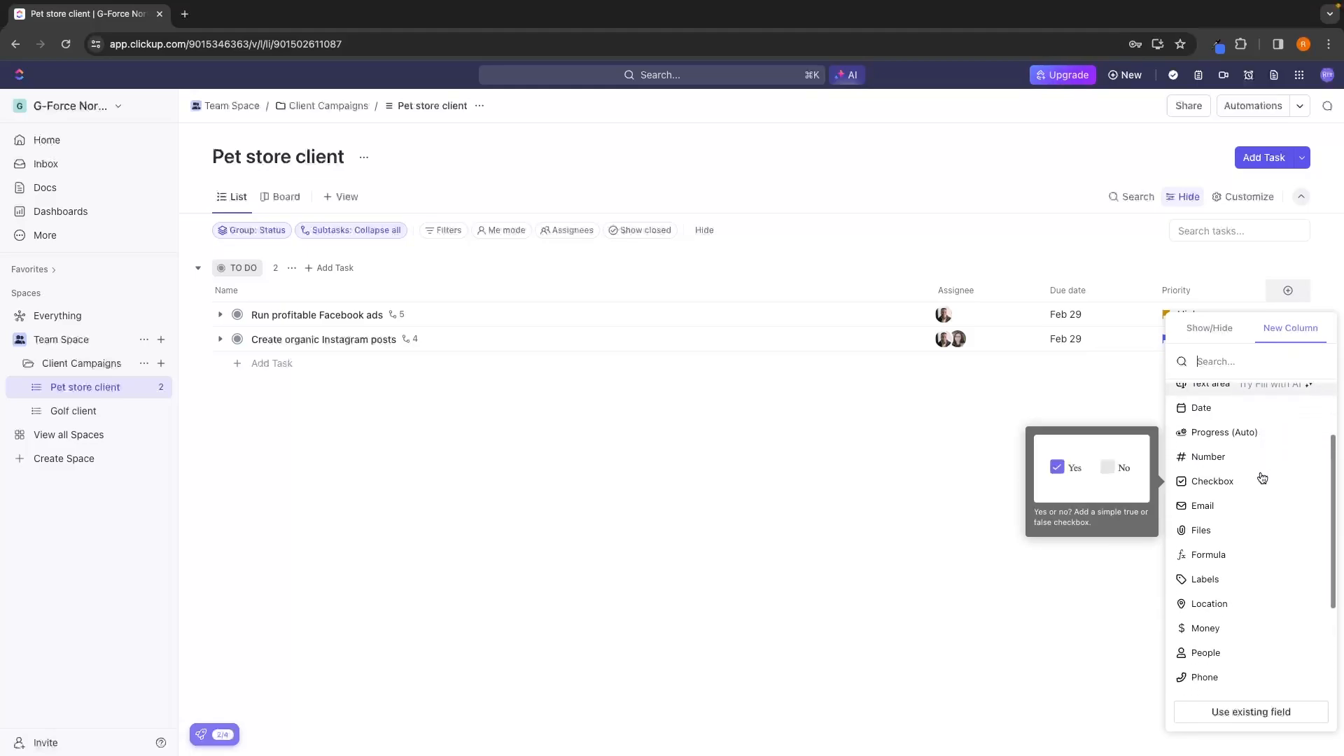
click(1201, 532)
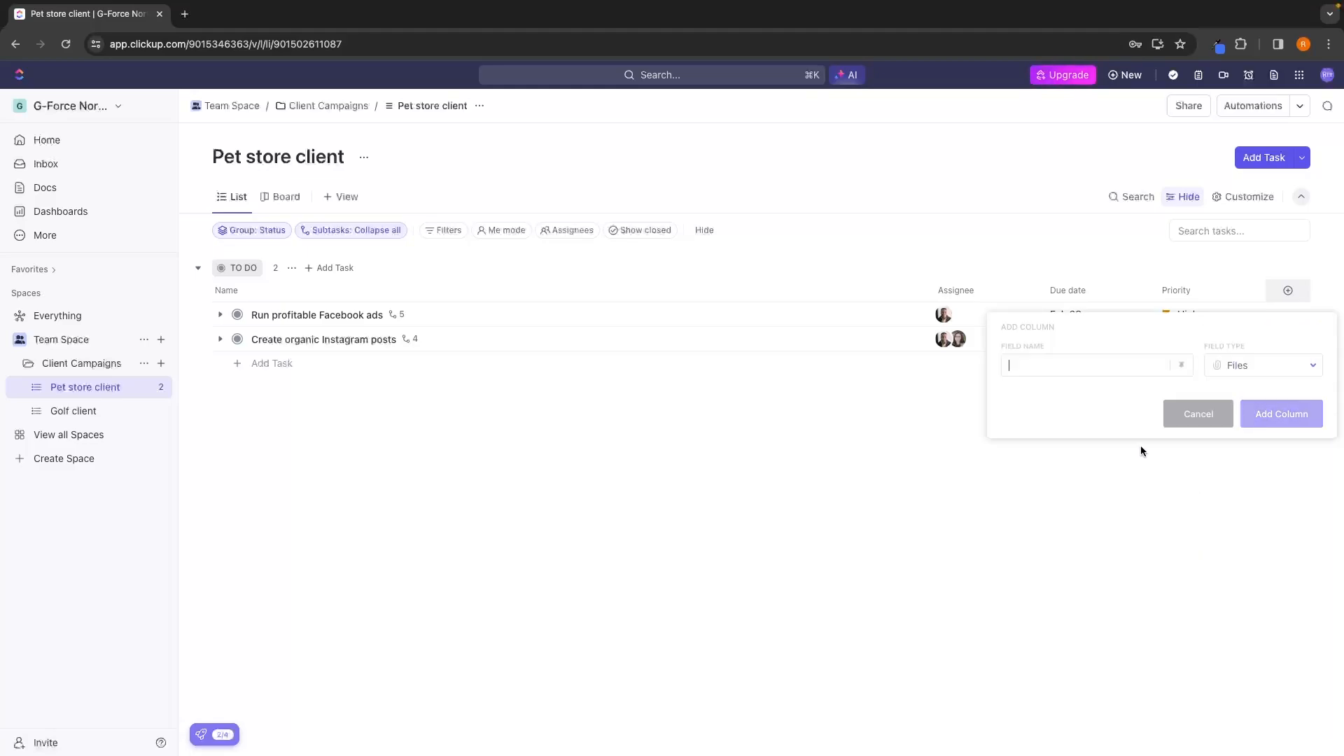
text(Files)
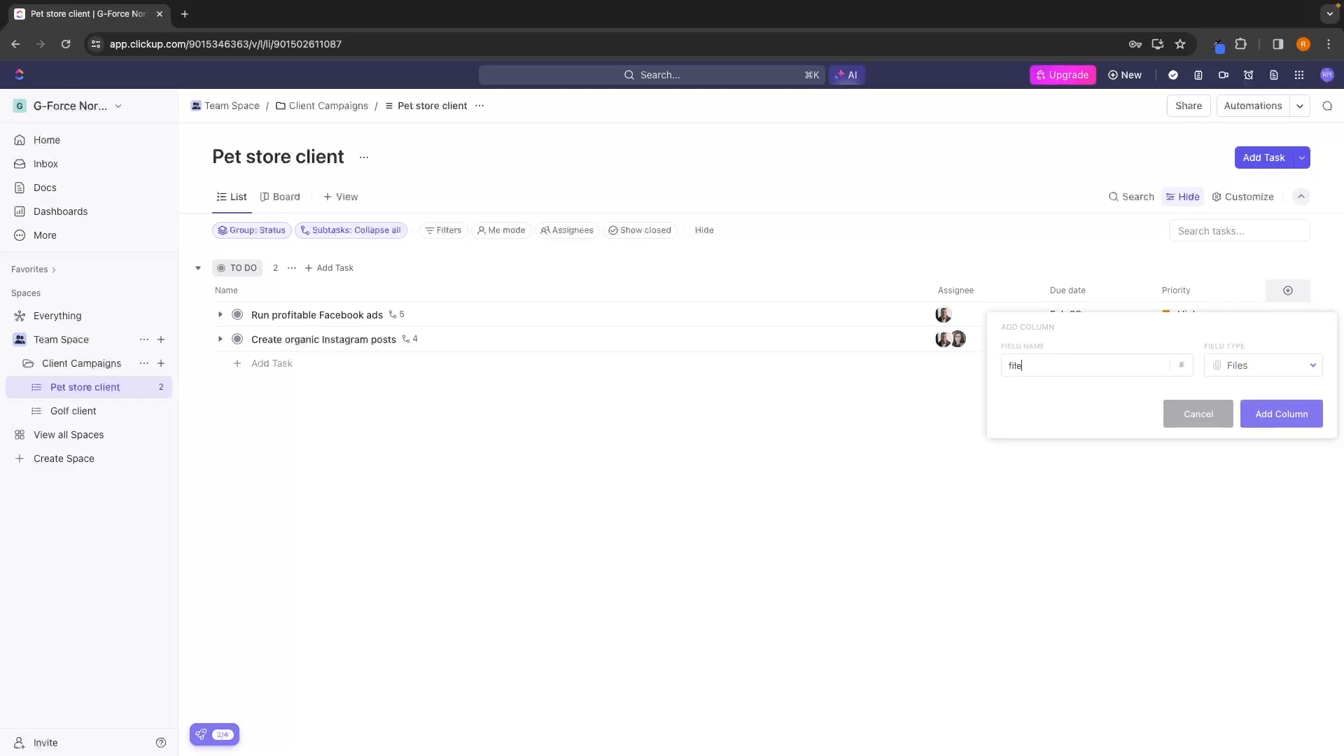
click(1280, 418)
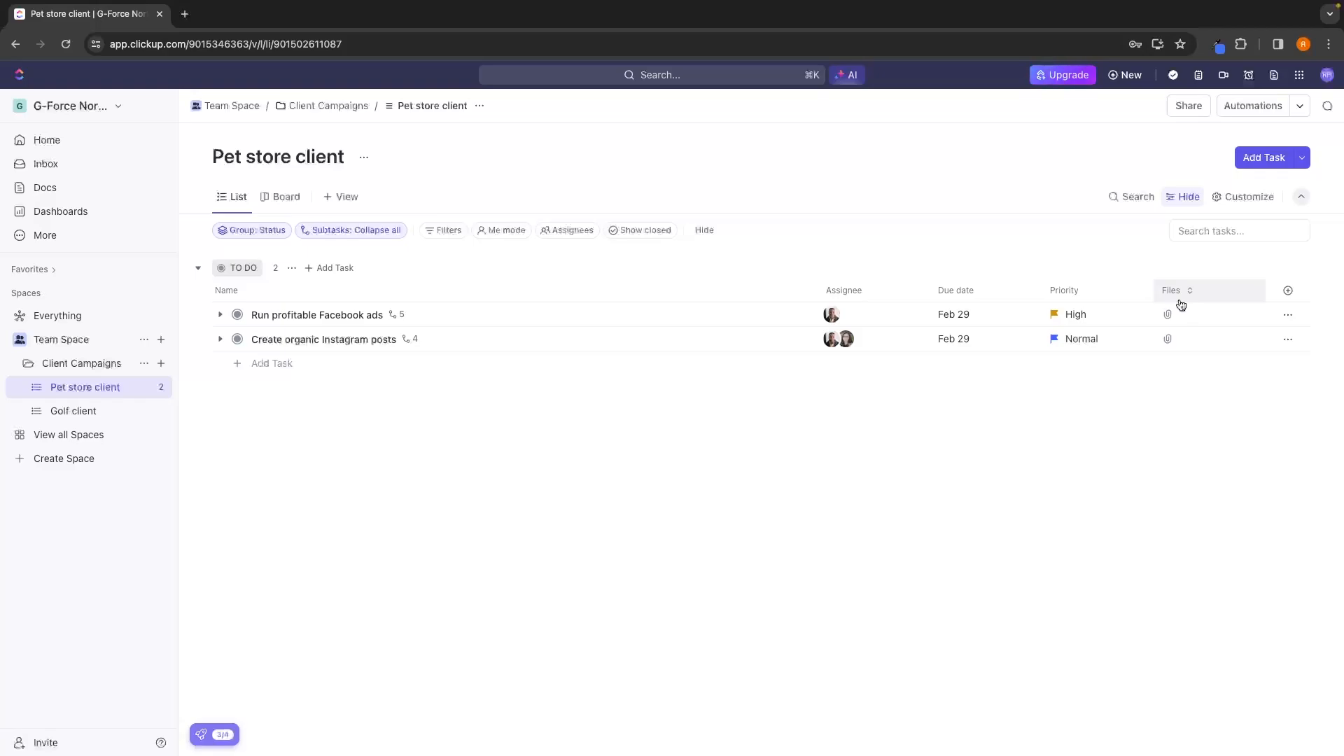
Upload IMG_2861-2-1.jpg.webp from Downloads to the Files field of the "Create 10 video creatives" subtask, and preview the attached image.
click(220, 314)
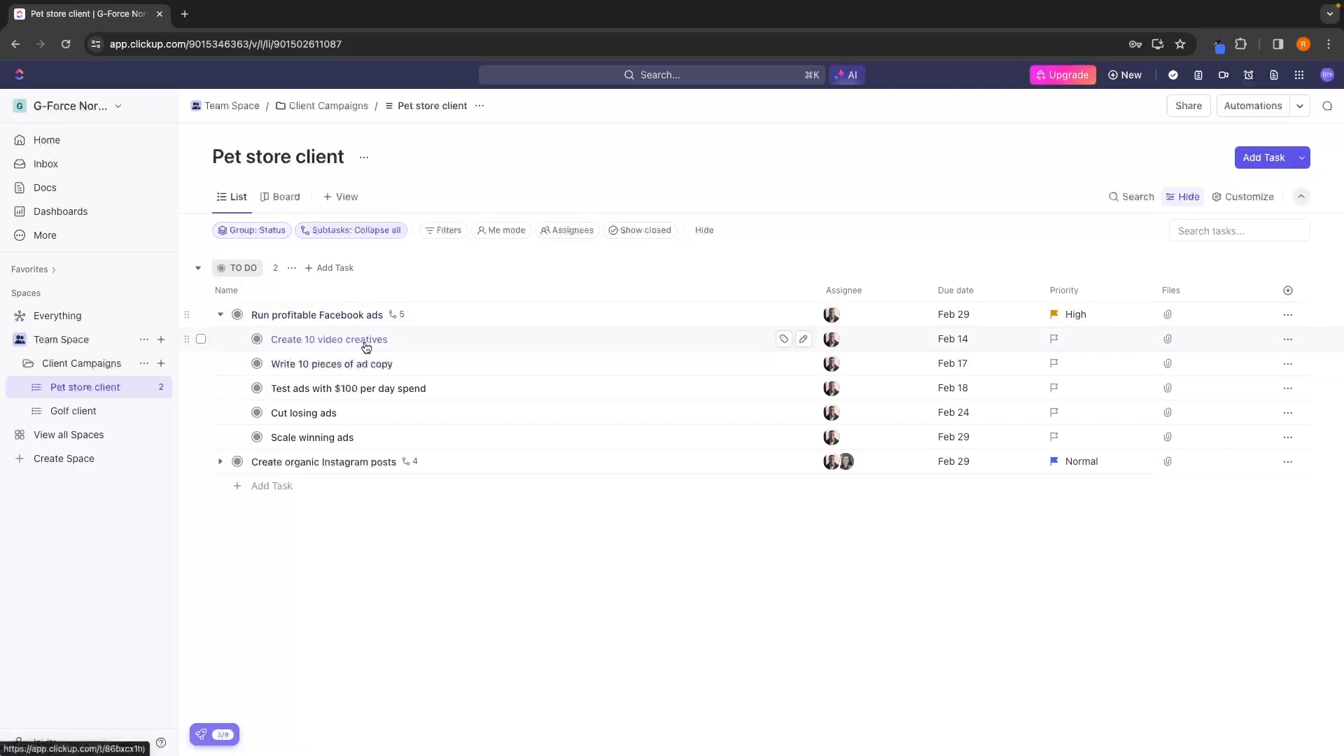
click(1169, 341)
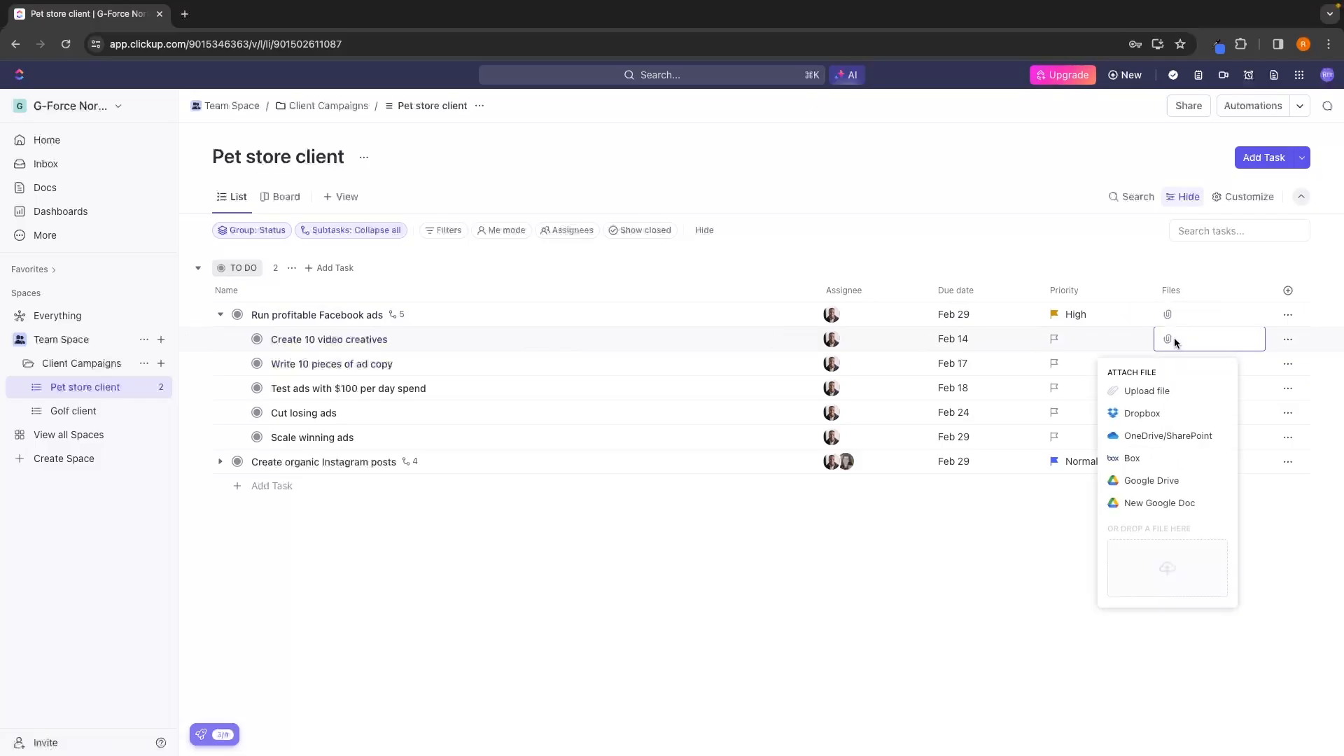
click(1145, 392)
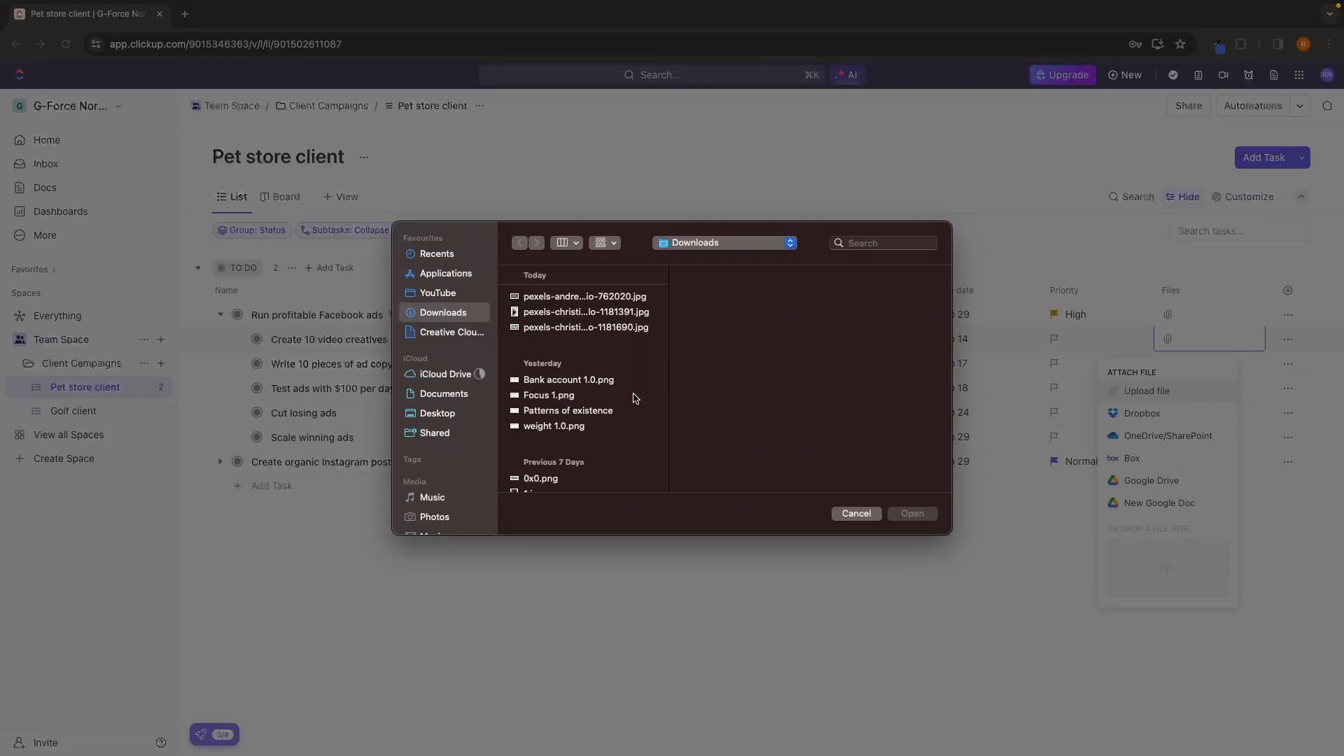
scroll(588, 392, down, 5)
click(569, 415)
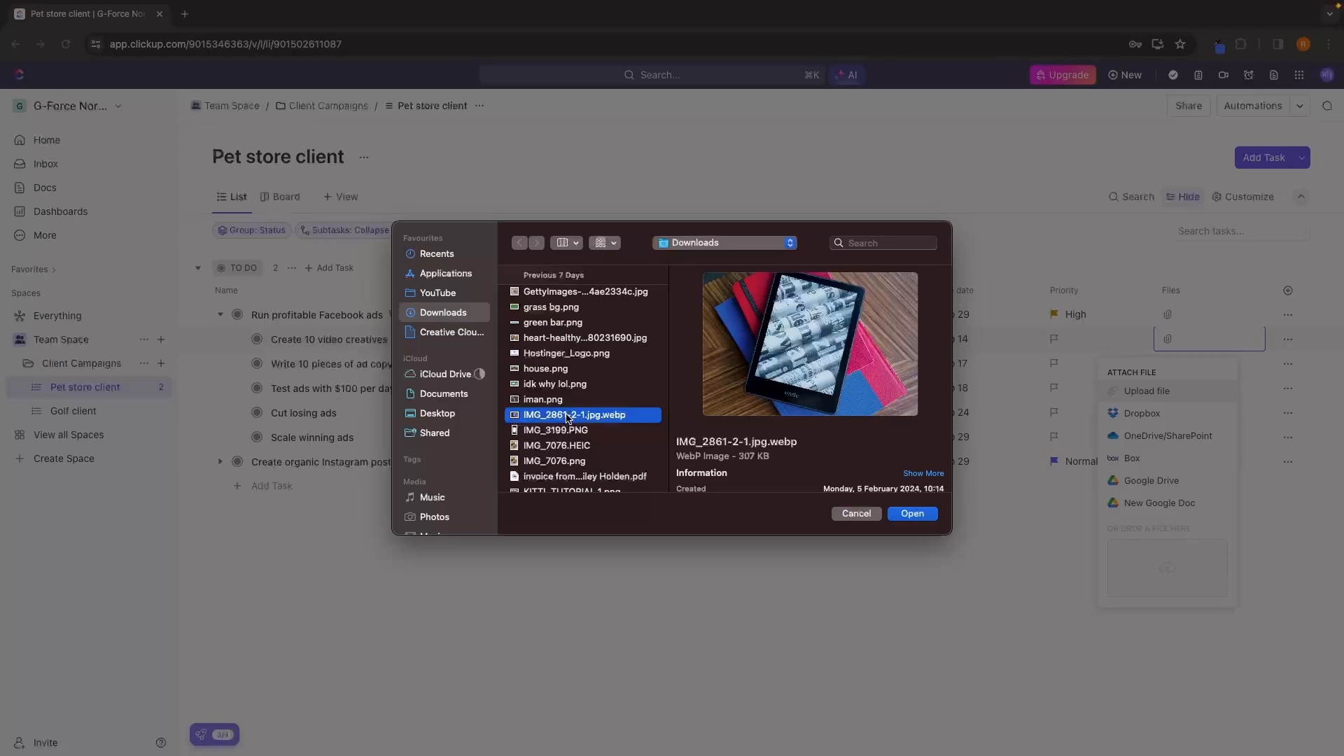
double_click(568, 416)
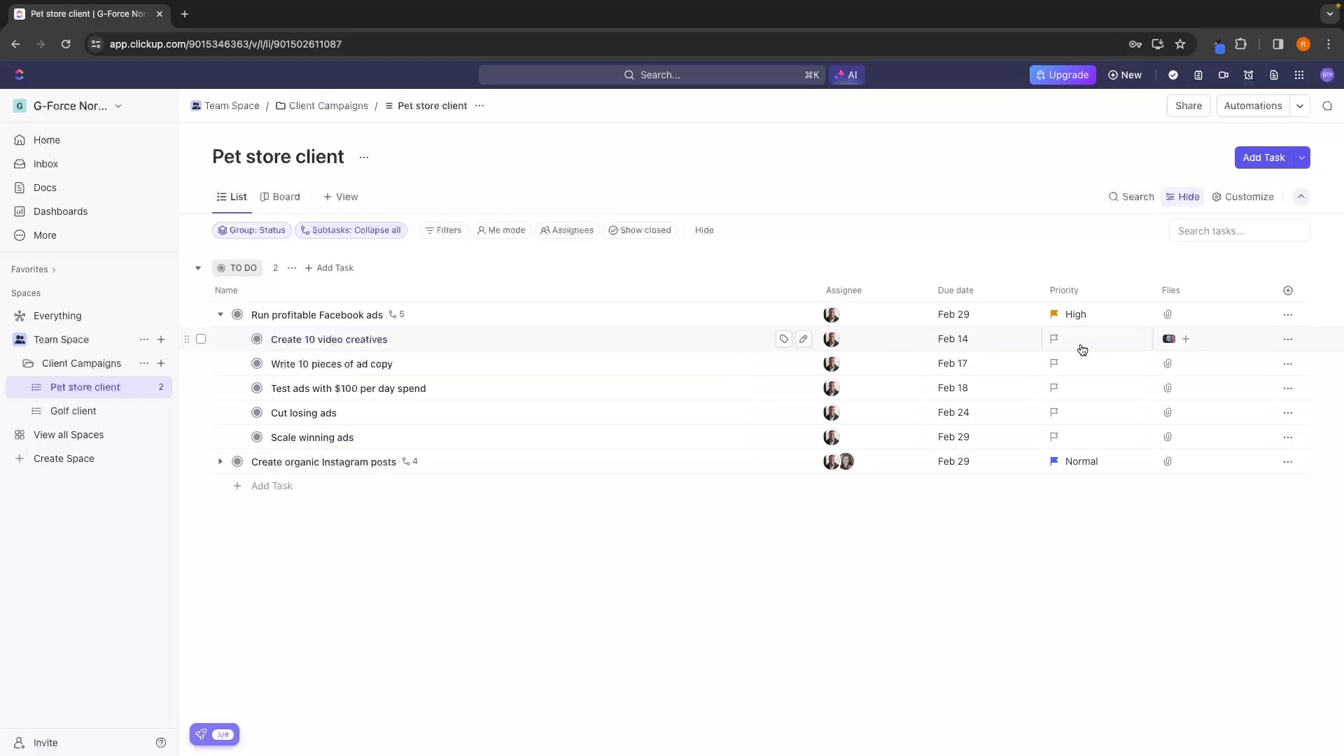
click(1168, 341)
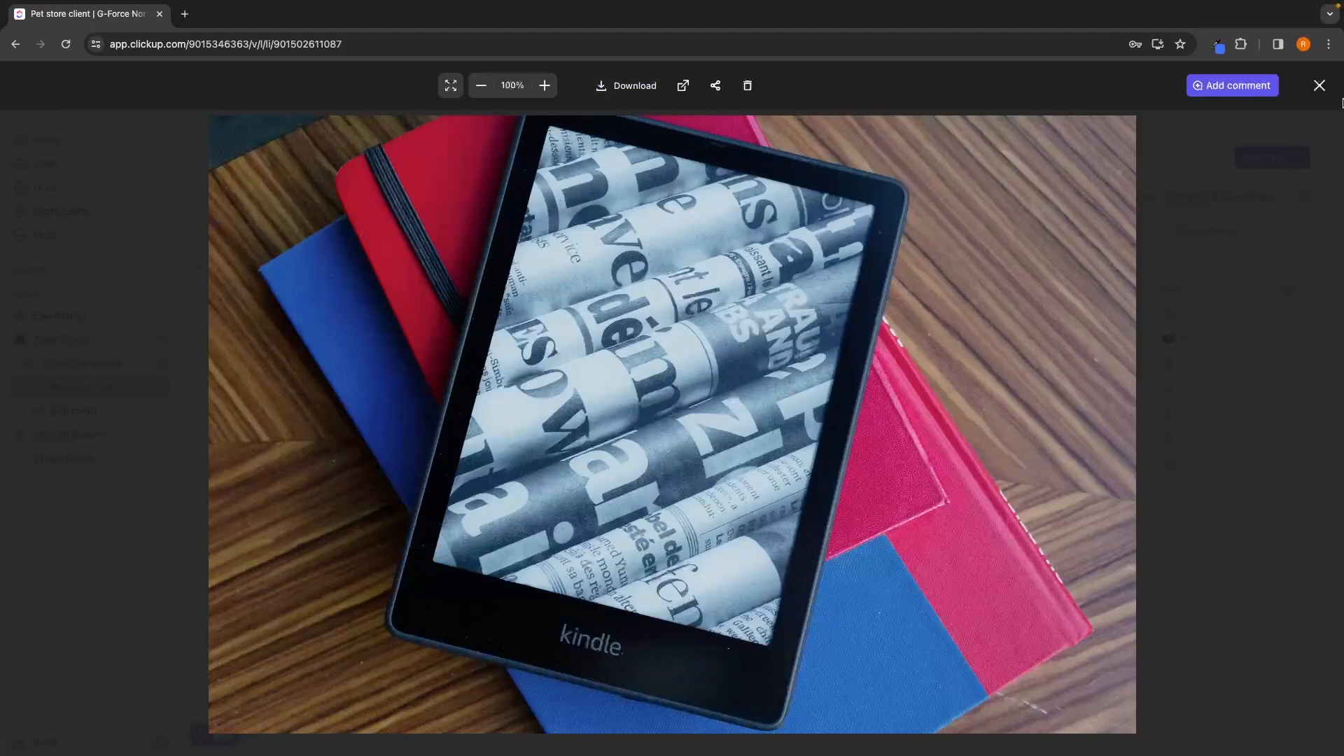
click(1325, 84)
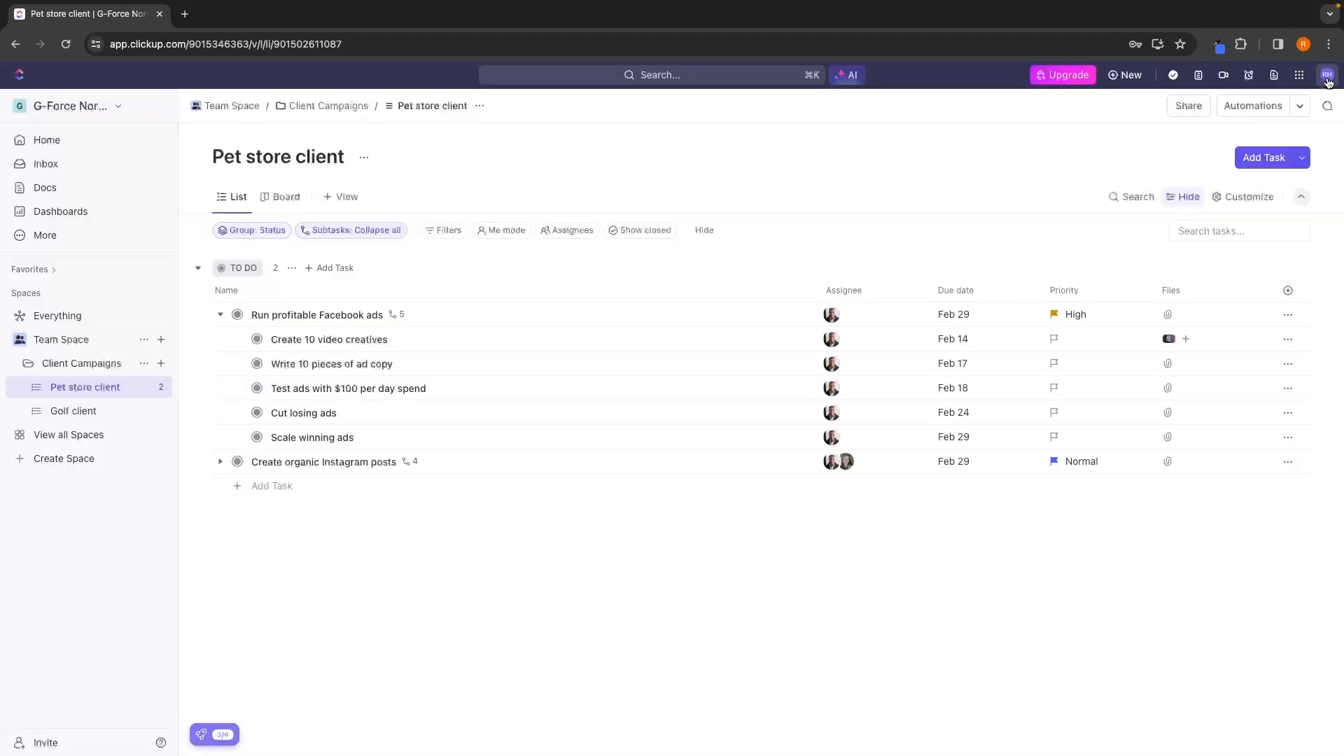
Examine the field types available for creating another new column, without adding one.
click(1287, 293)
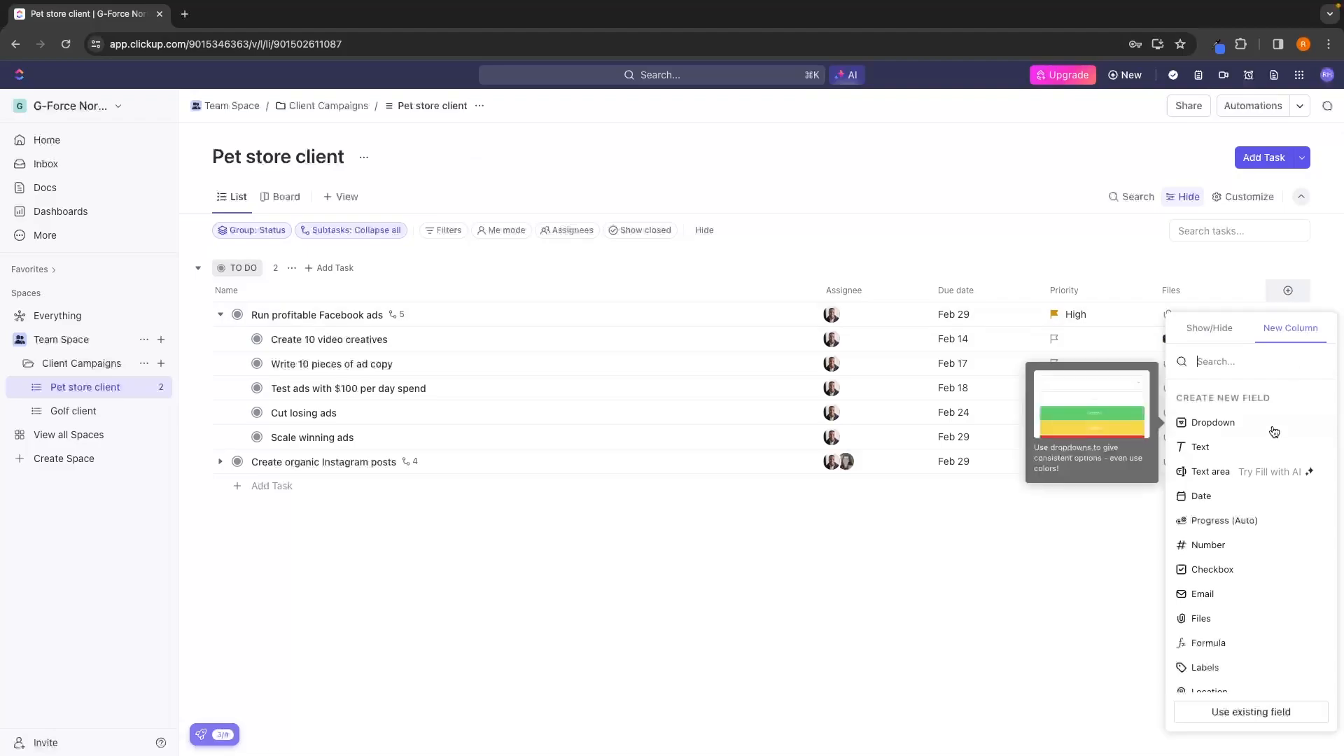
scroll(1273, 431, down, 5)
scroll(1274, 432, down, 1)
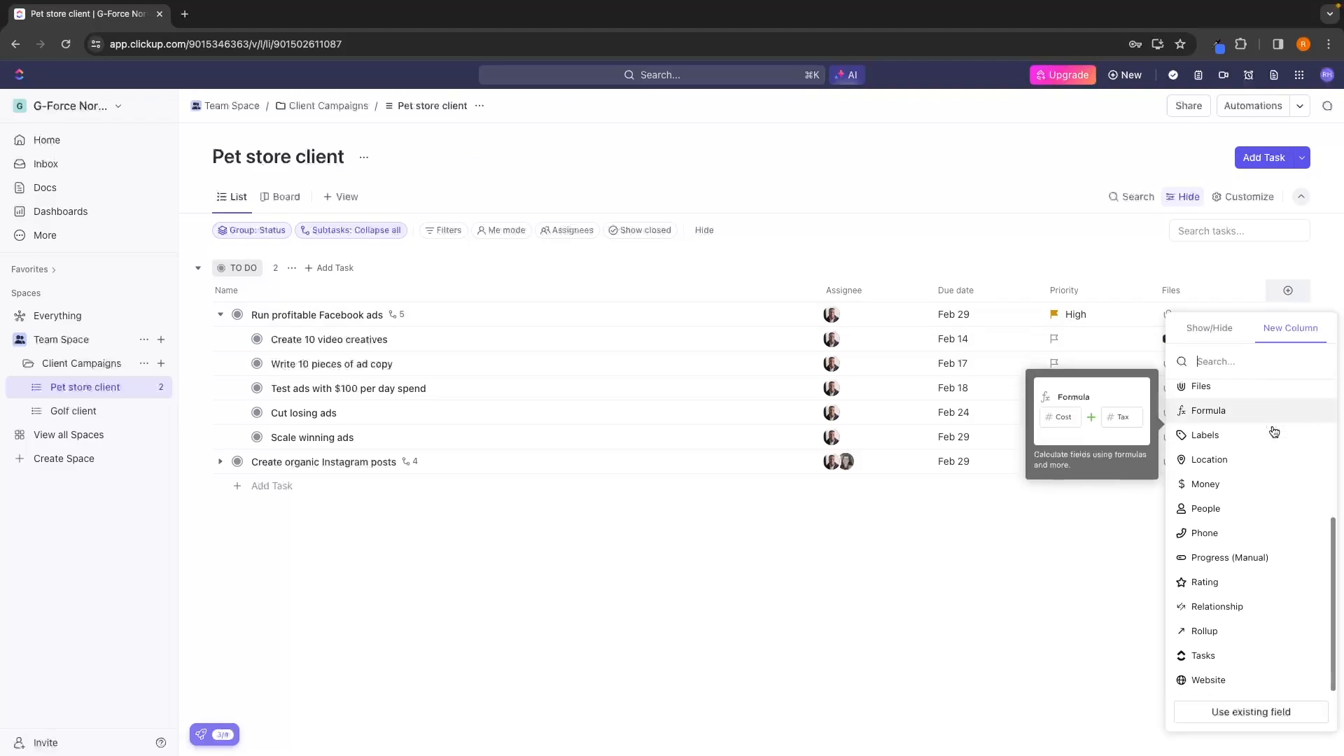
scroll(1273, 432, up, 3)
scroll(1273, 432, up, 3)
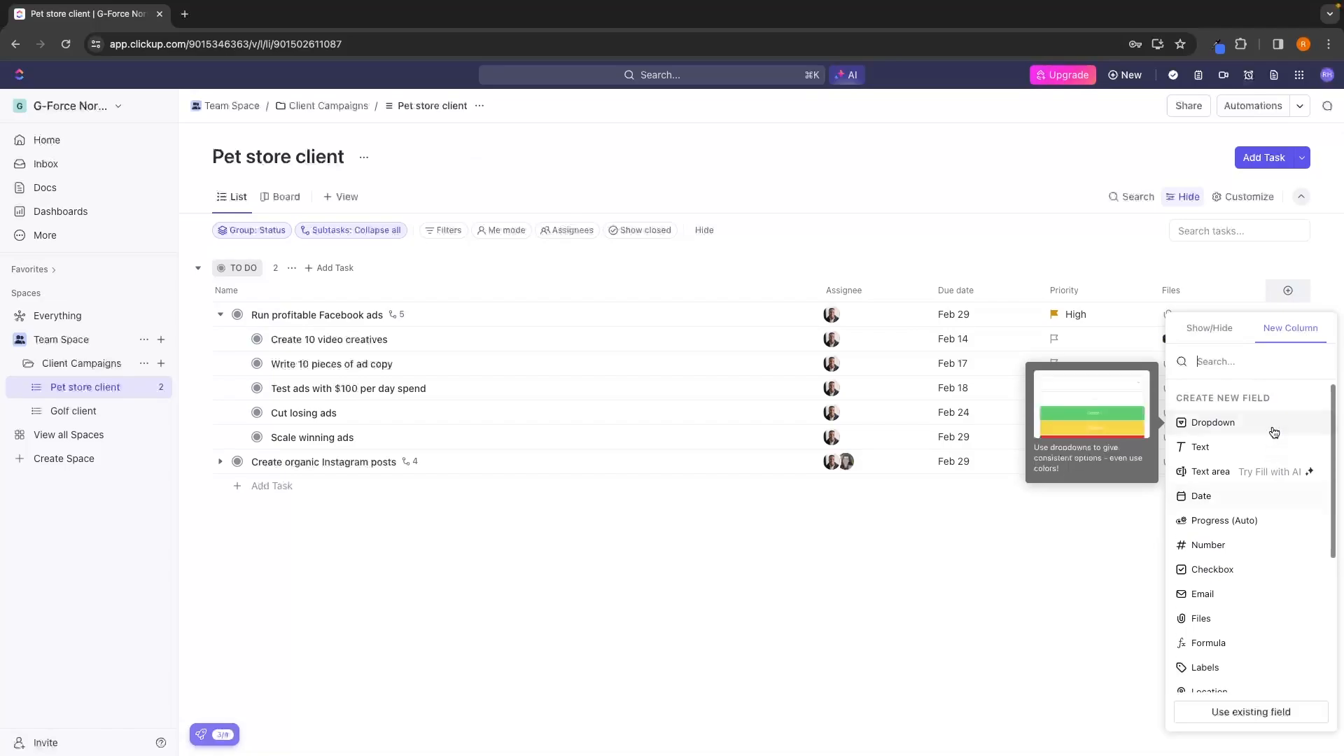
scroll(1263, 498, down, 3)
scroll(1264, 498, down, 1)
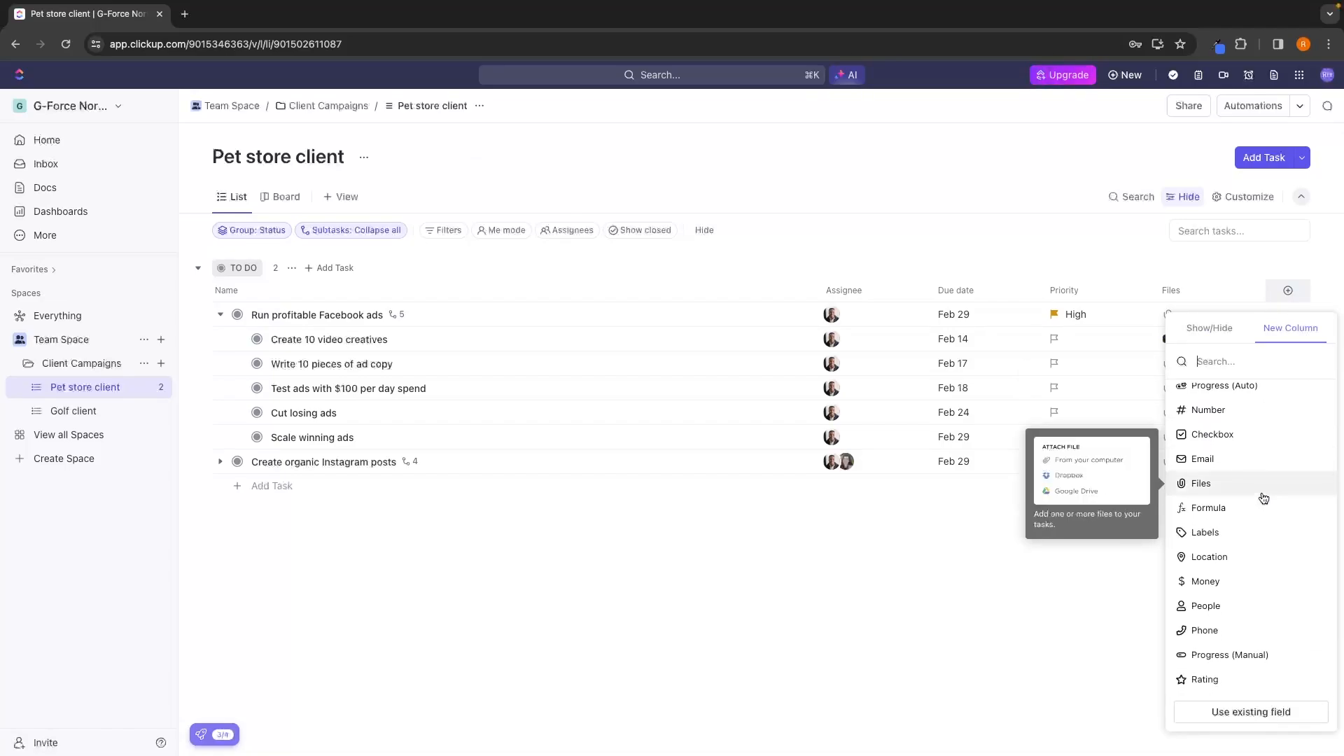
click(1263, 498)
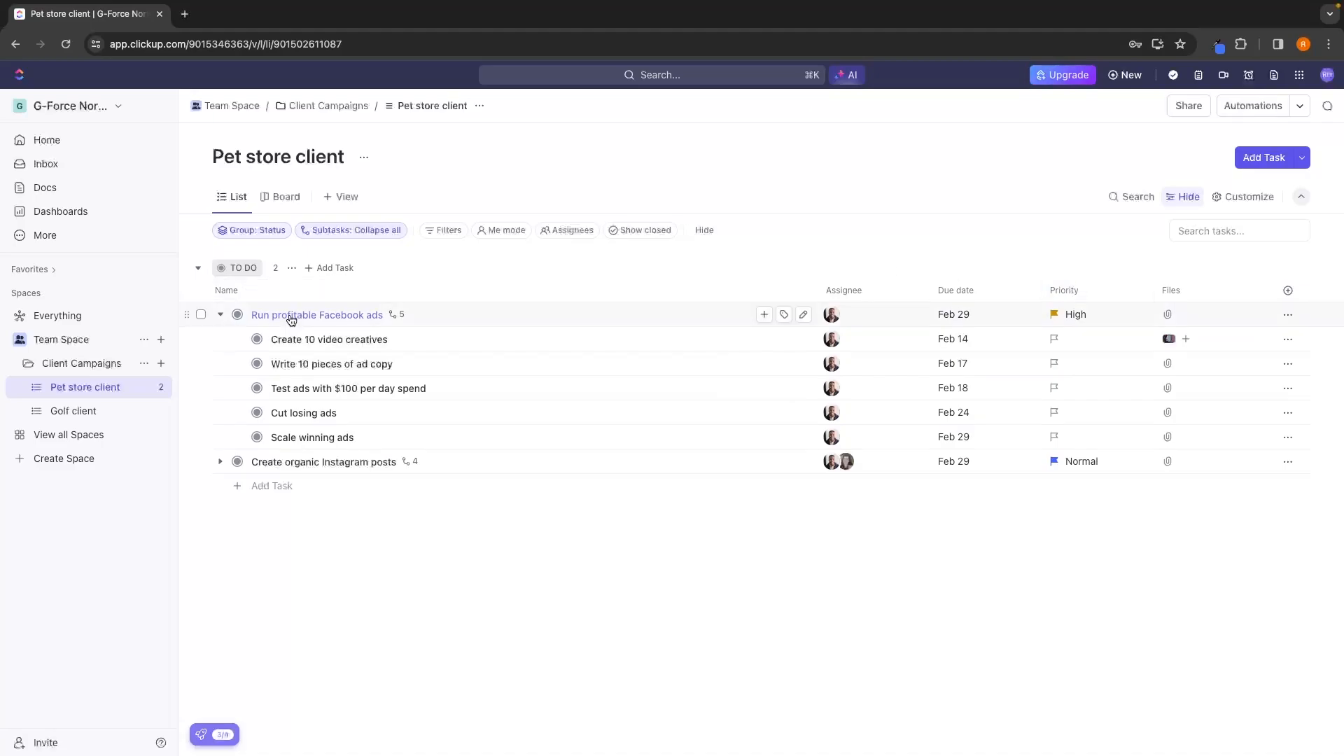
Describe "Run profitable Facebook ads" as "We need to run these ads at a 4x ROAS to beat the last agency they were with" and select "ROAS".
click(221, 315)
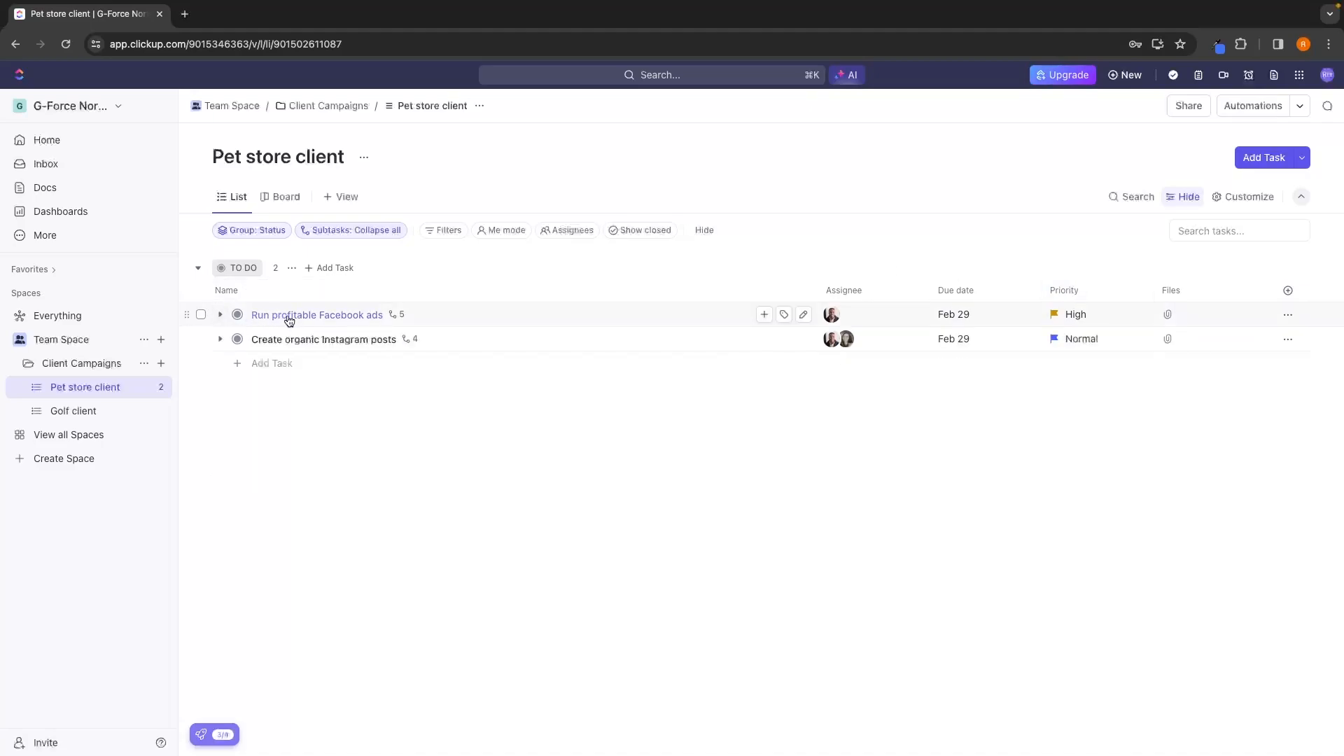
click(270, 316)
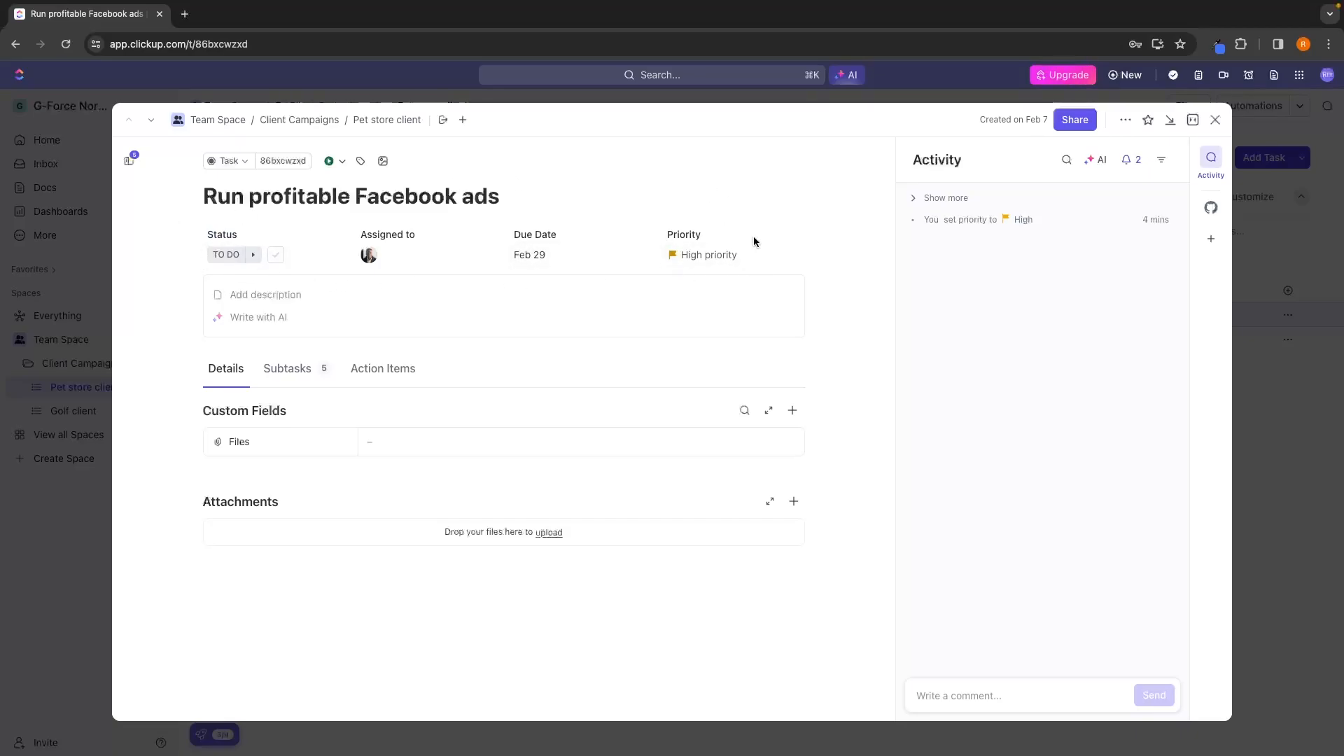
click(257, 294)
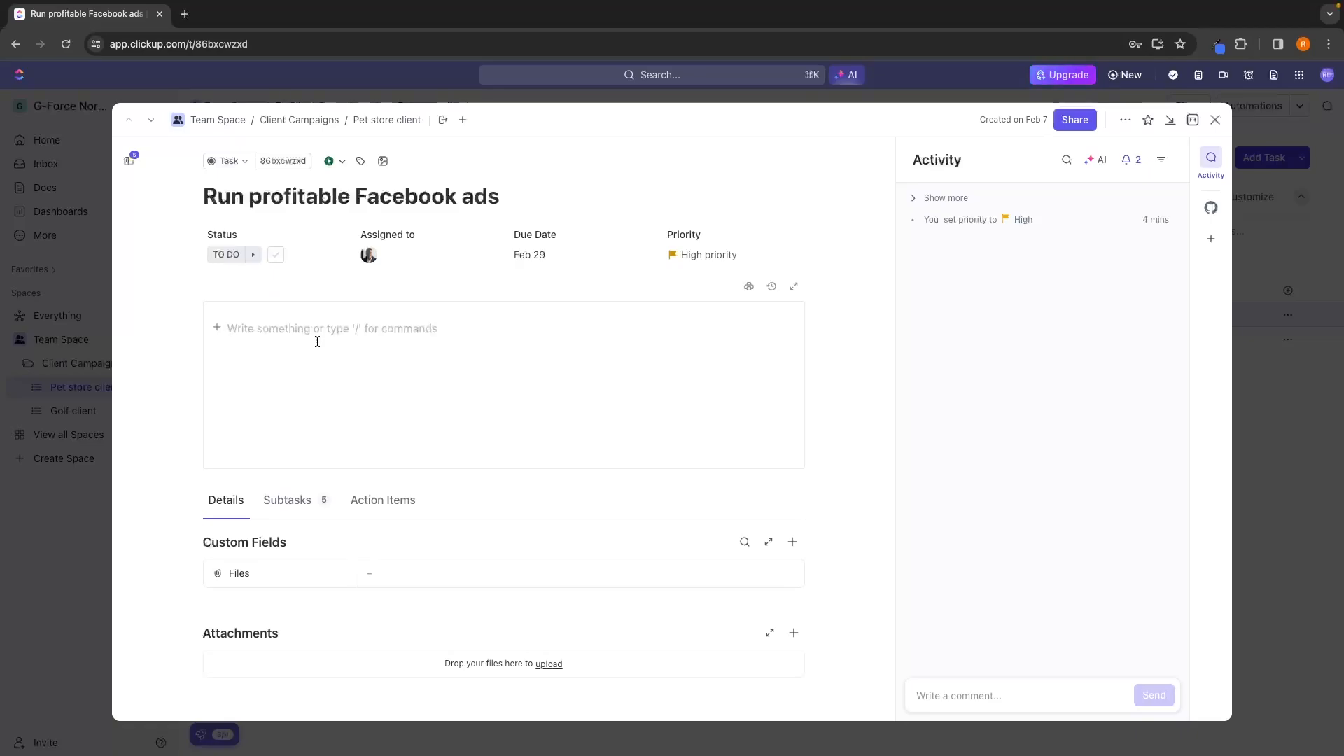
text(We need to run these ads at a 4x ROAS to beat the last agency they were with)
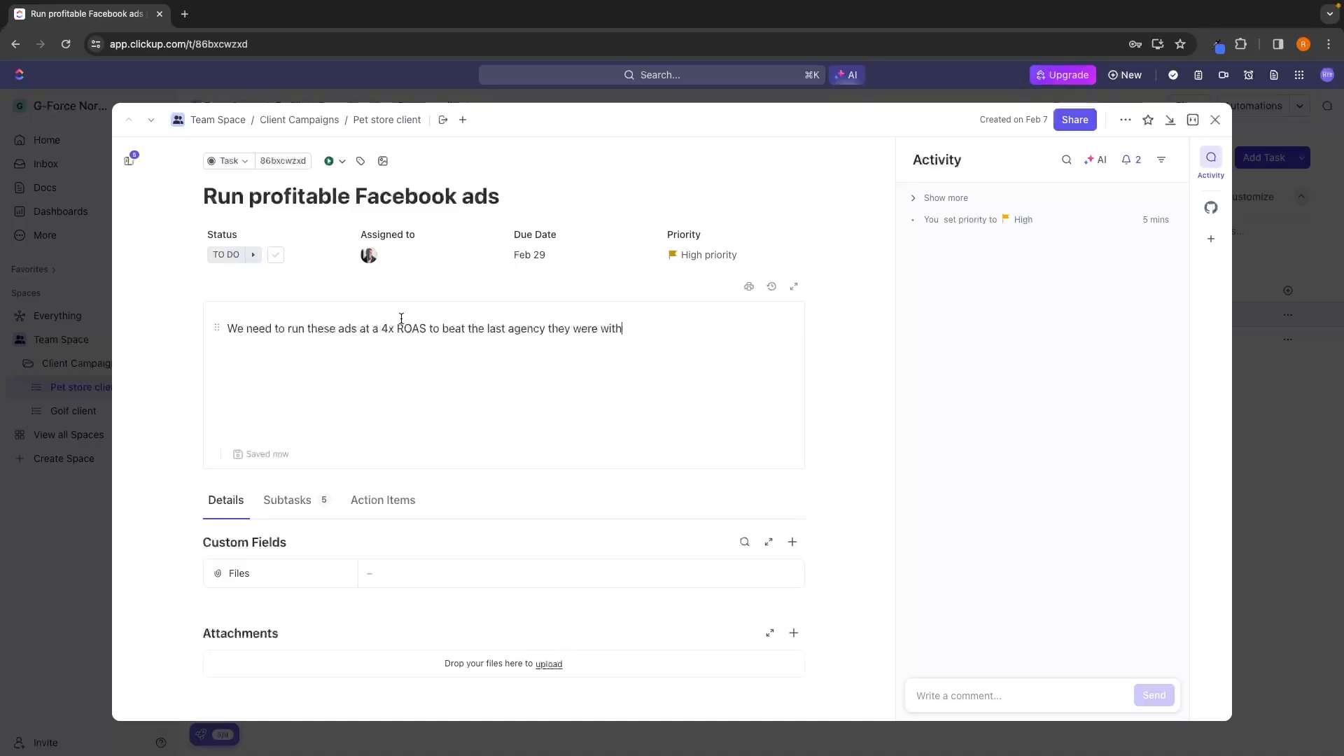
drag(398, 327, 426, 327)
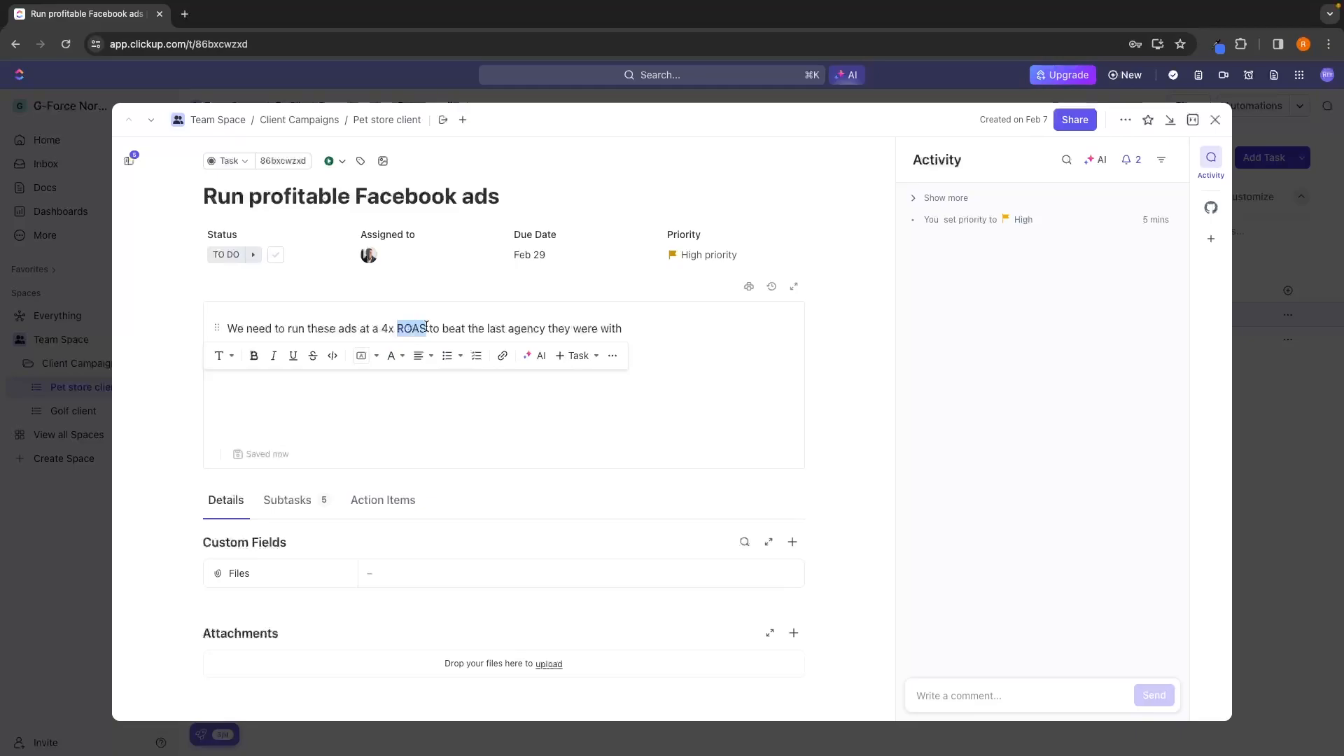
Close the "Run profitable Facebook ads" task, expand its subtasks in the list, and view the attachment on "Create 10 video creatives".
click(426, 326)
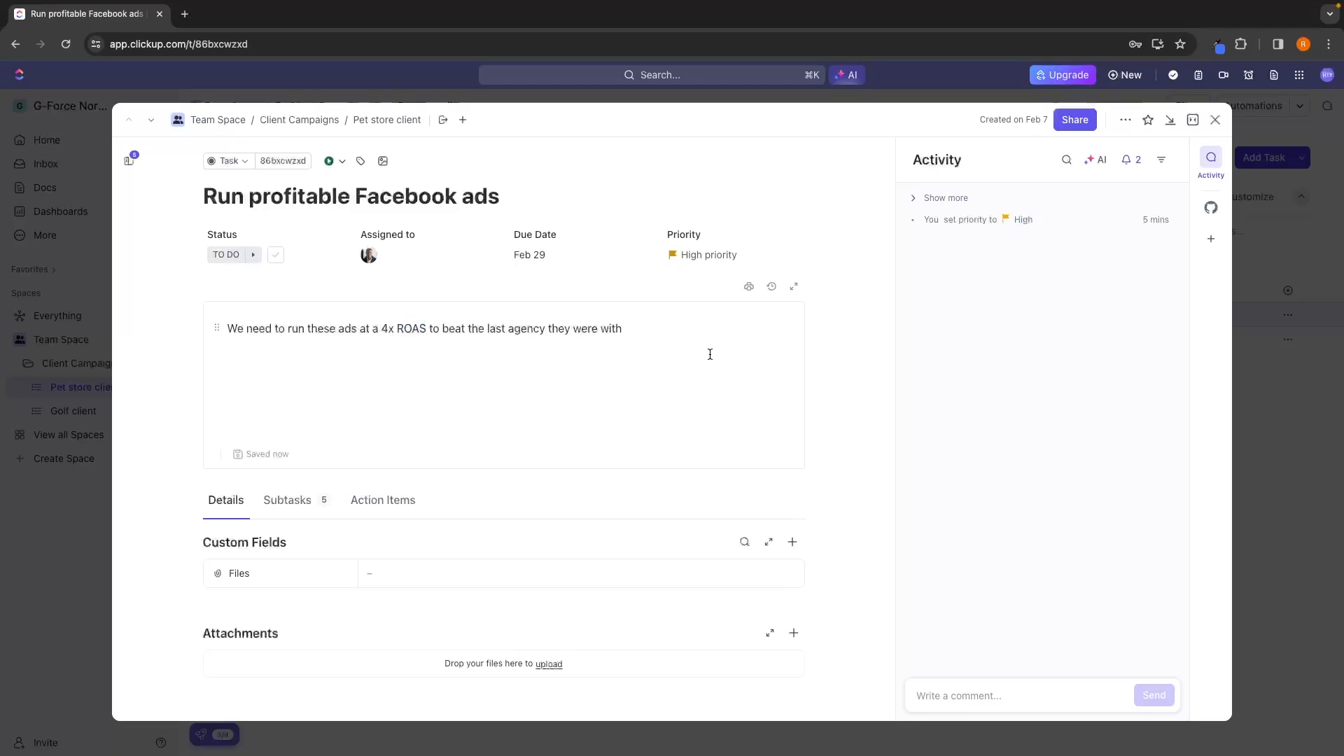
click(842, 402)
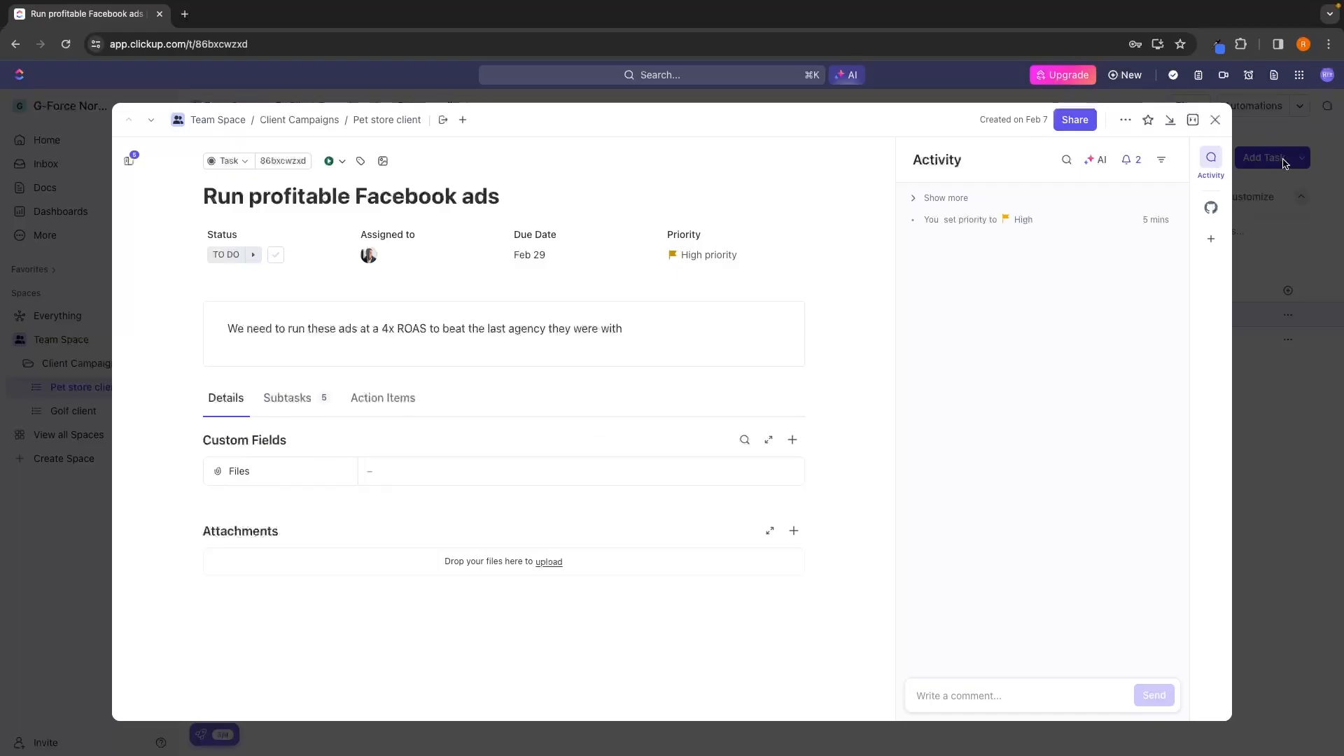
click(1216, 120)
click(219, 314)
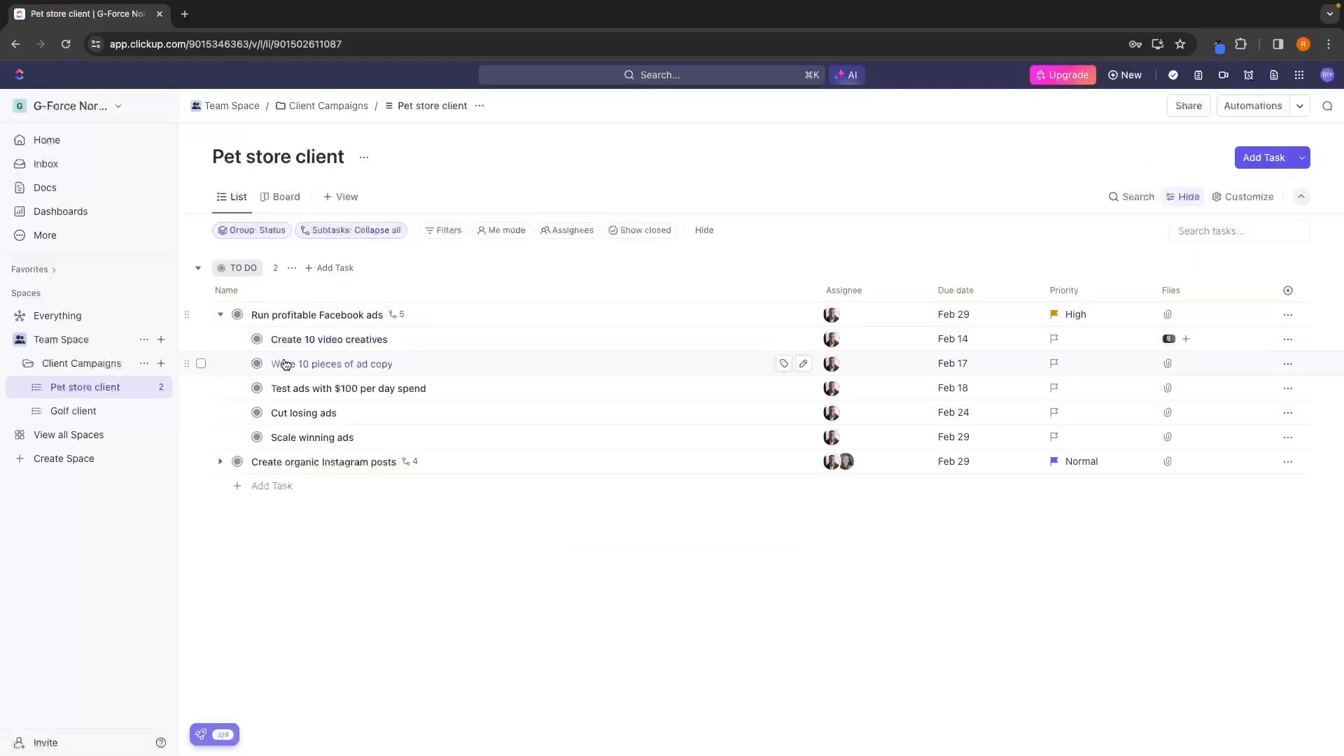
click(308, 341)
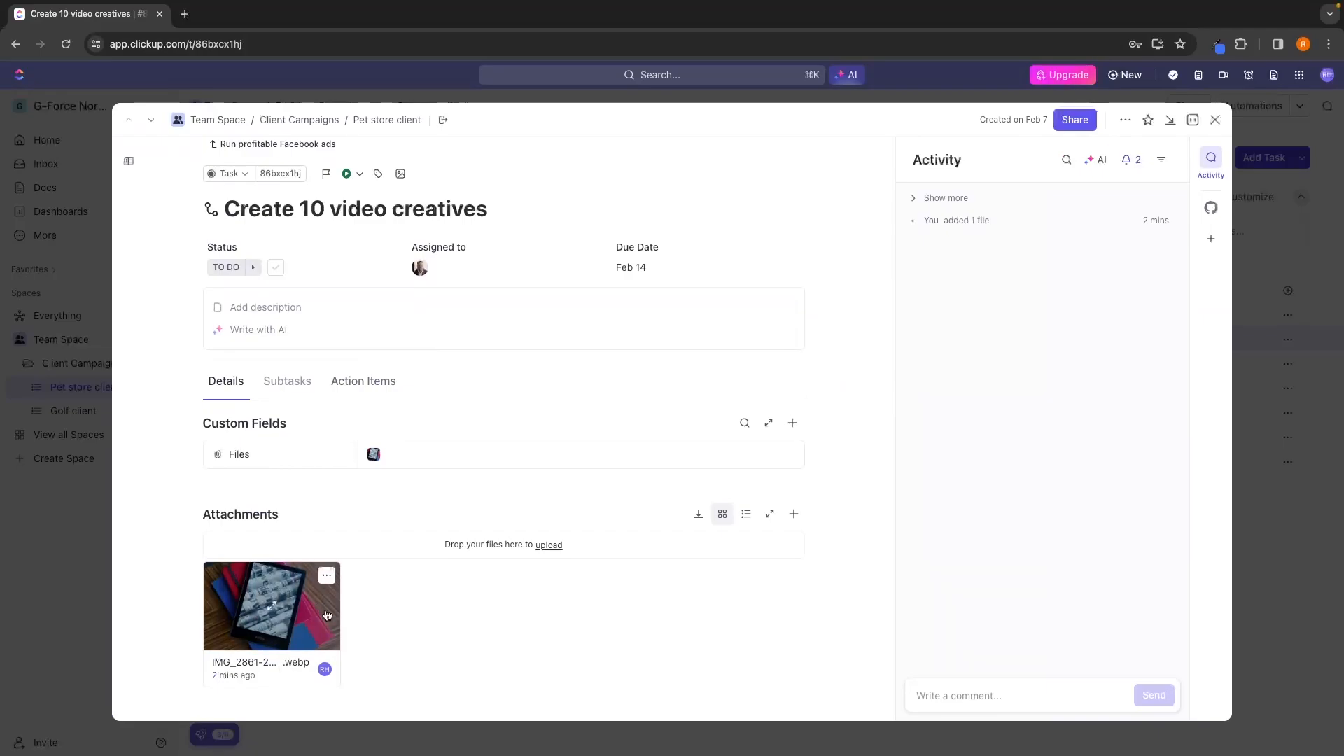
click(1216, 119)
Review the subtasks and action items inside the "Run profitable Facebook ads" task.
click(336, 314)
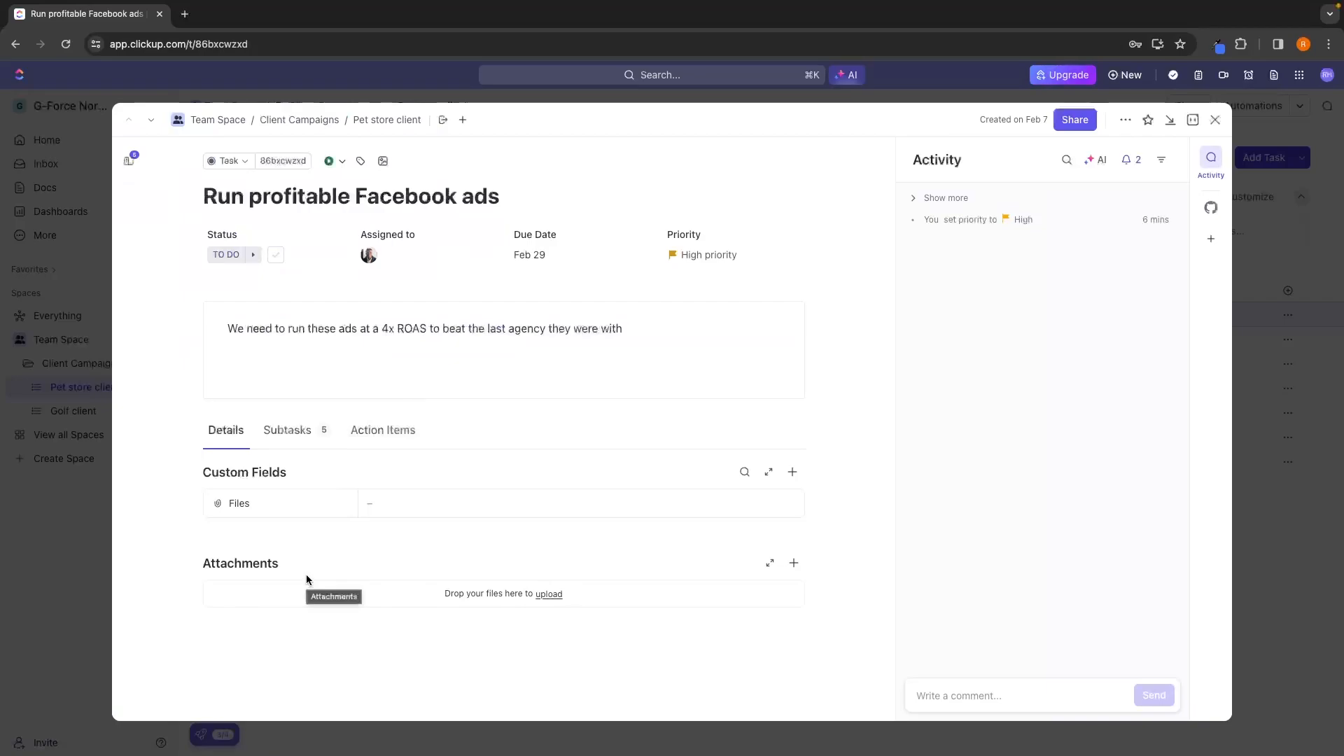
click(315, 428)
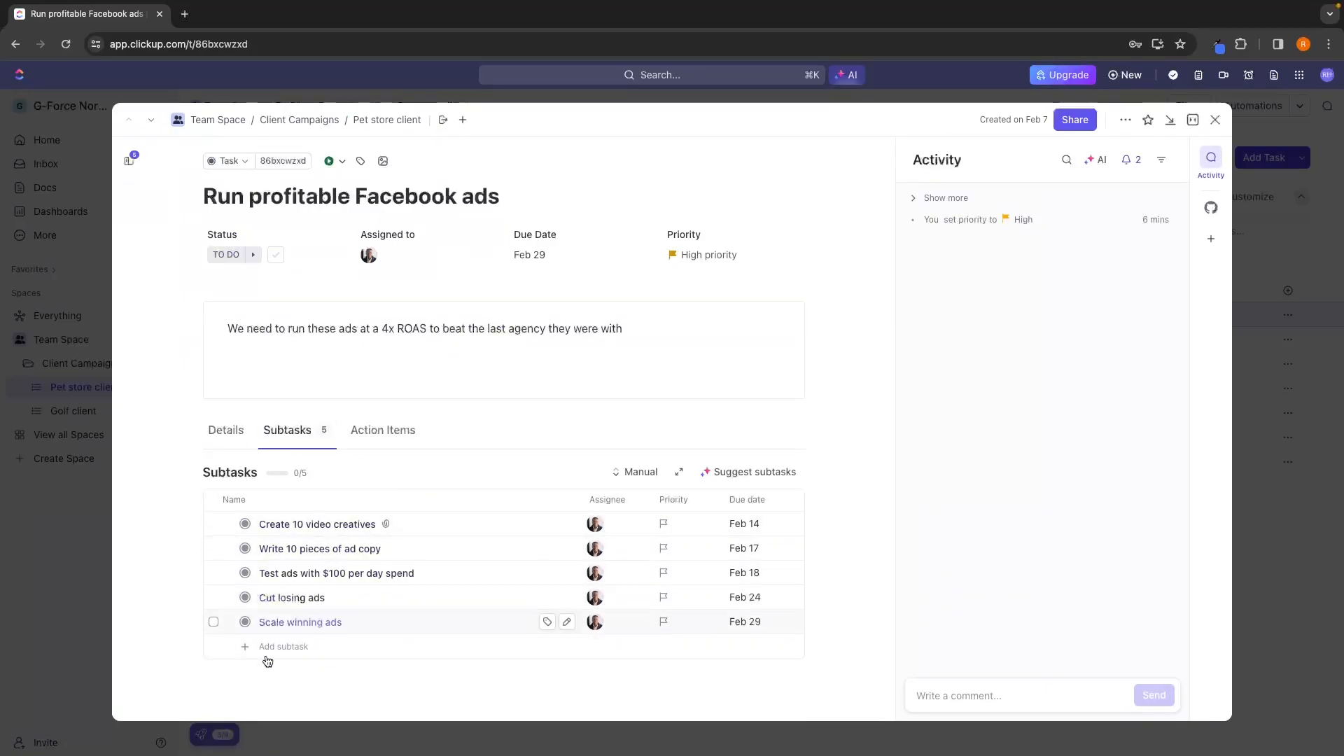
click(378, 430)
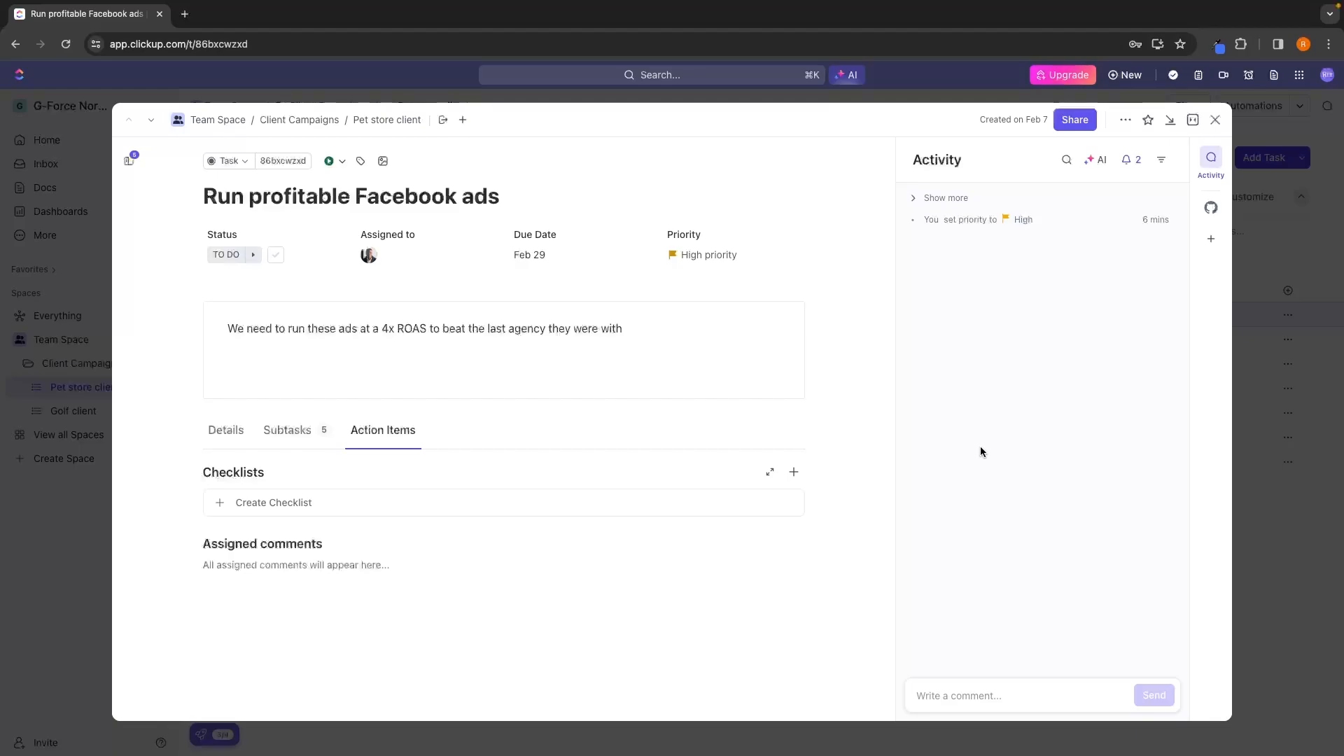
Post a comment on "Run profitable Facebook ads" that mentions the assignee and asks "how are the ads coming along?".
click(942, 683)
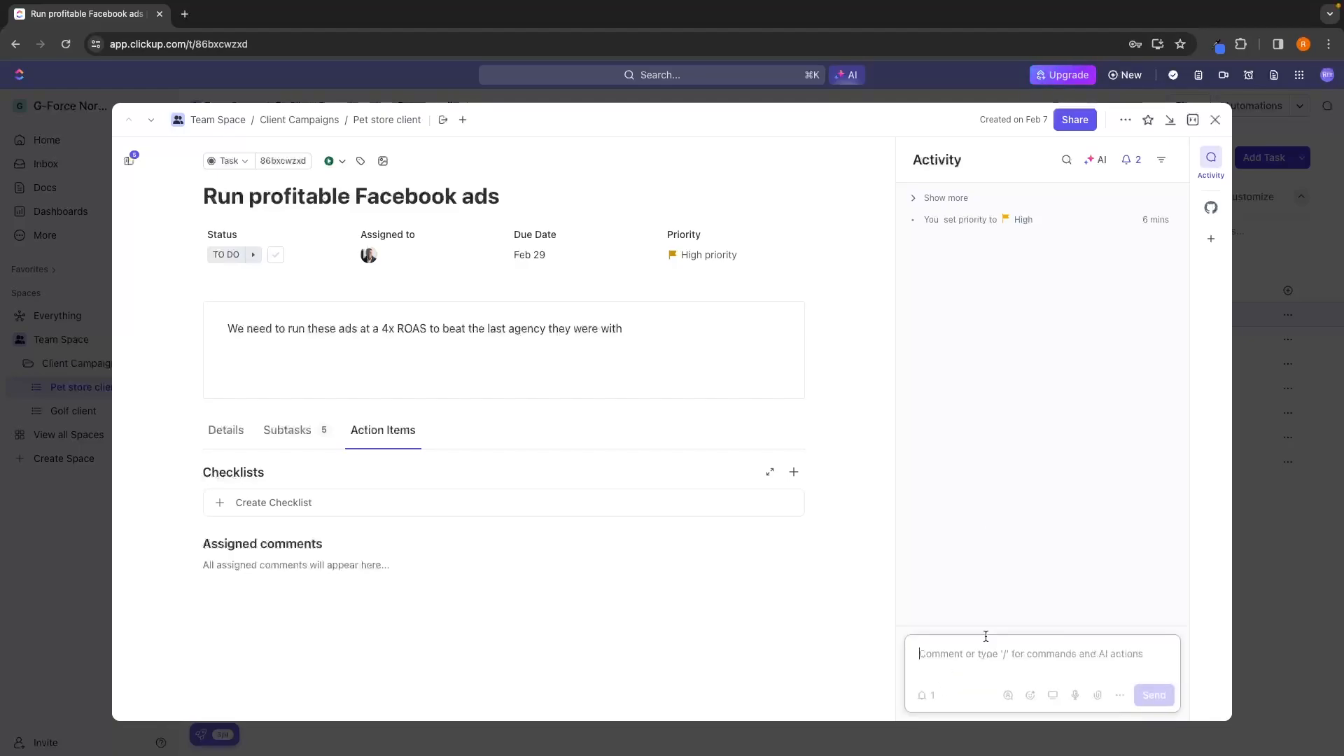
text(@)
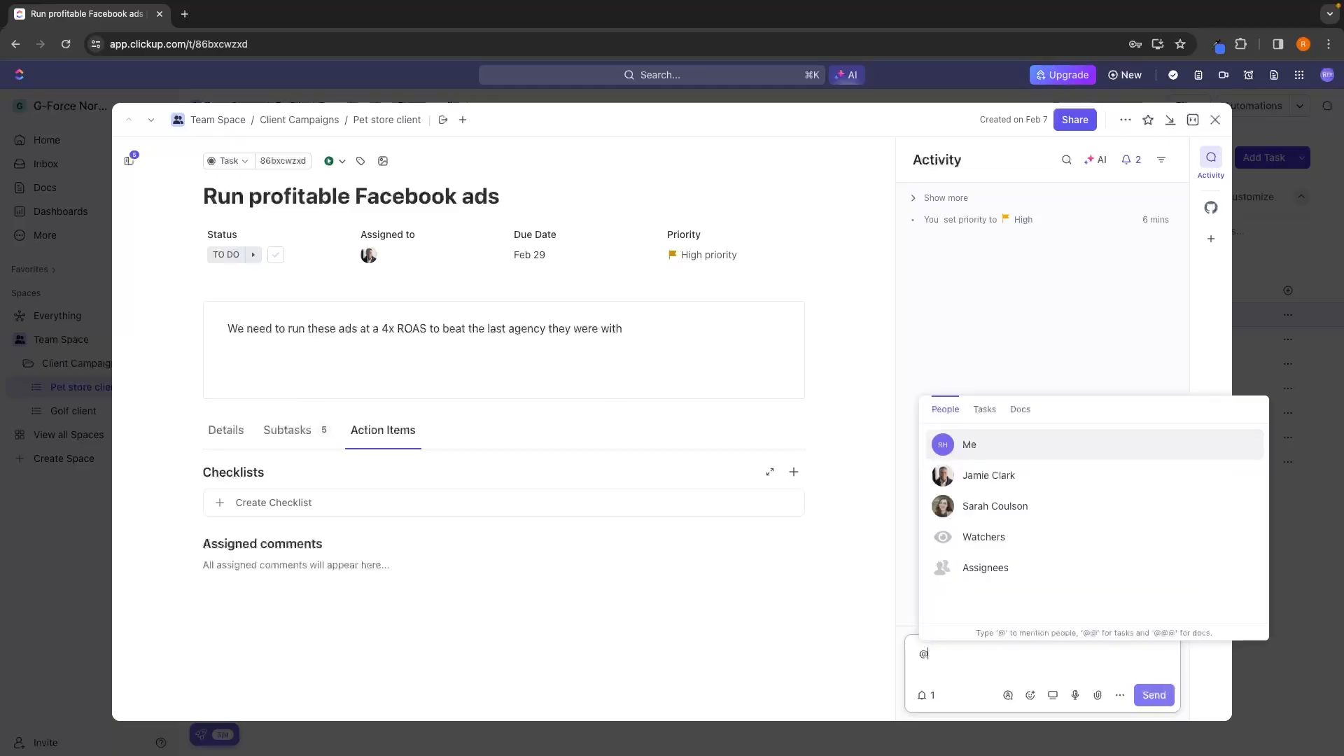
click(1007, 474)
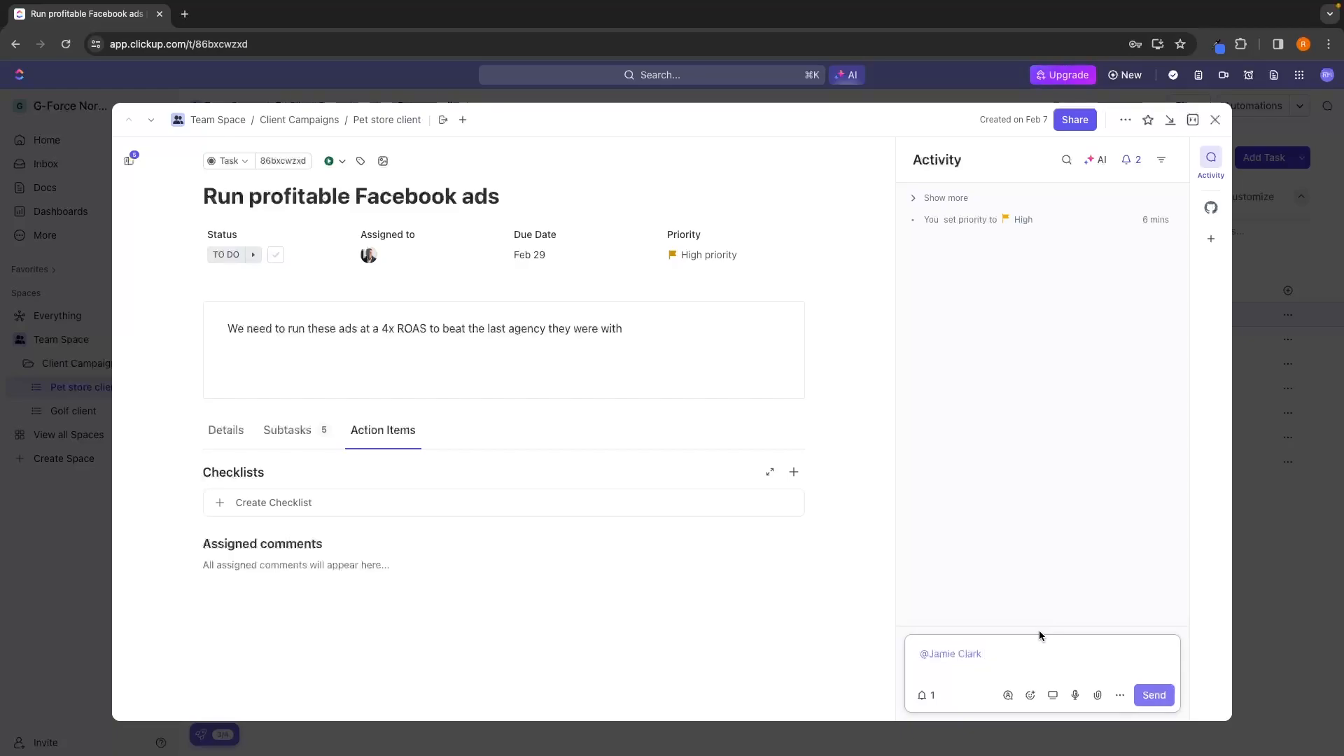
text(how are the ads coming along?)
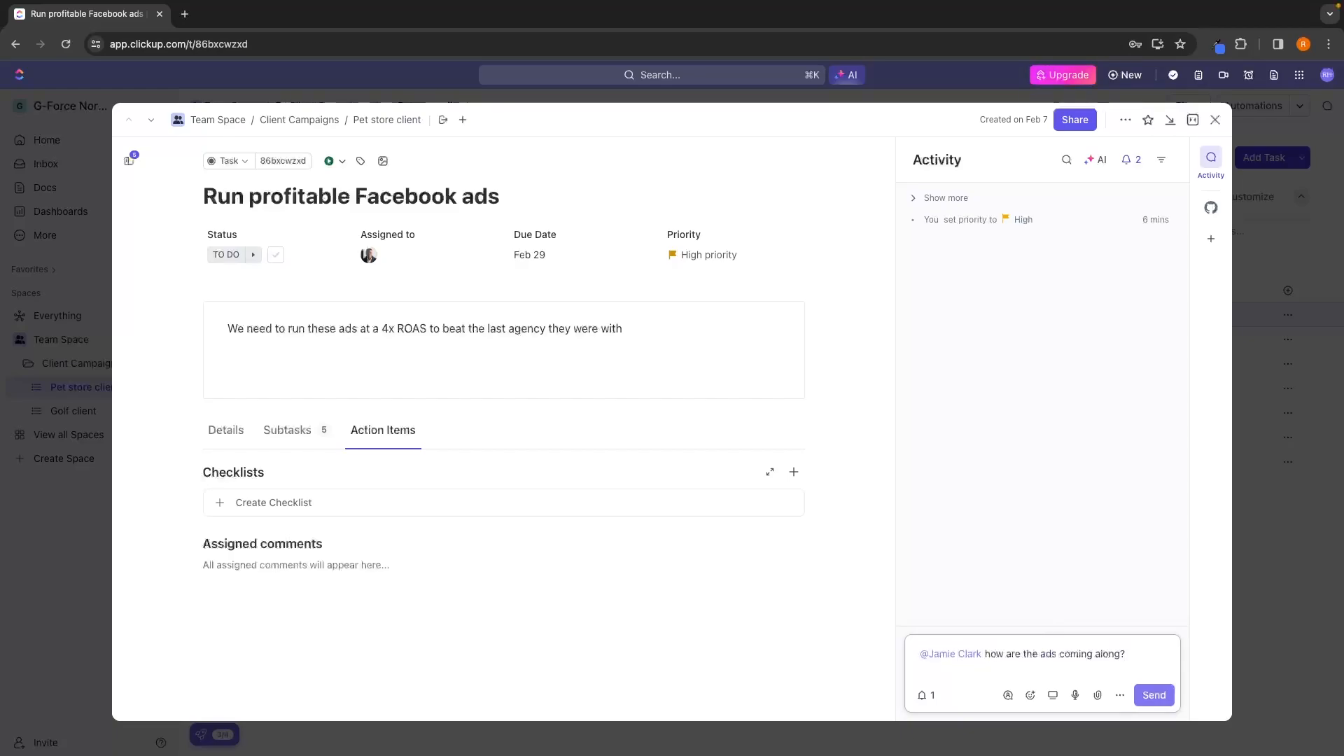
click(1156, 695)
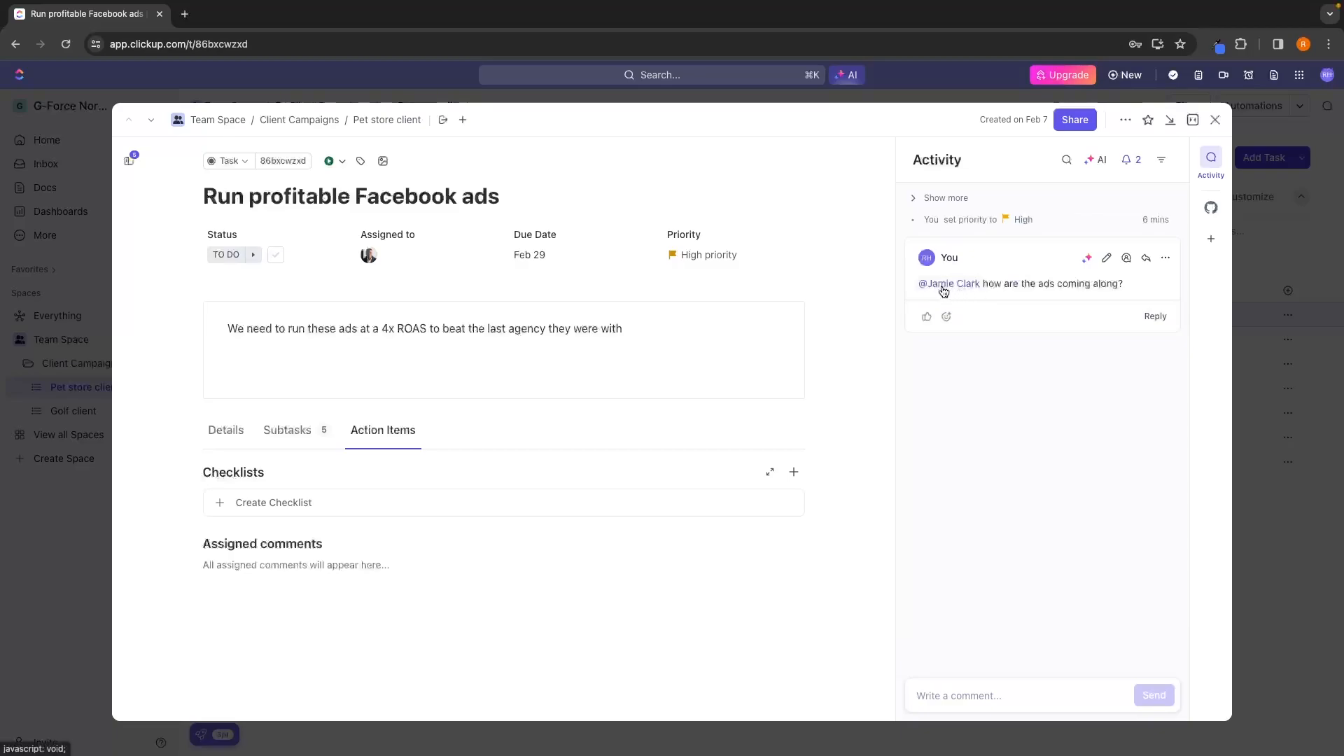
mouse_move(968, 287)
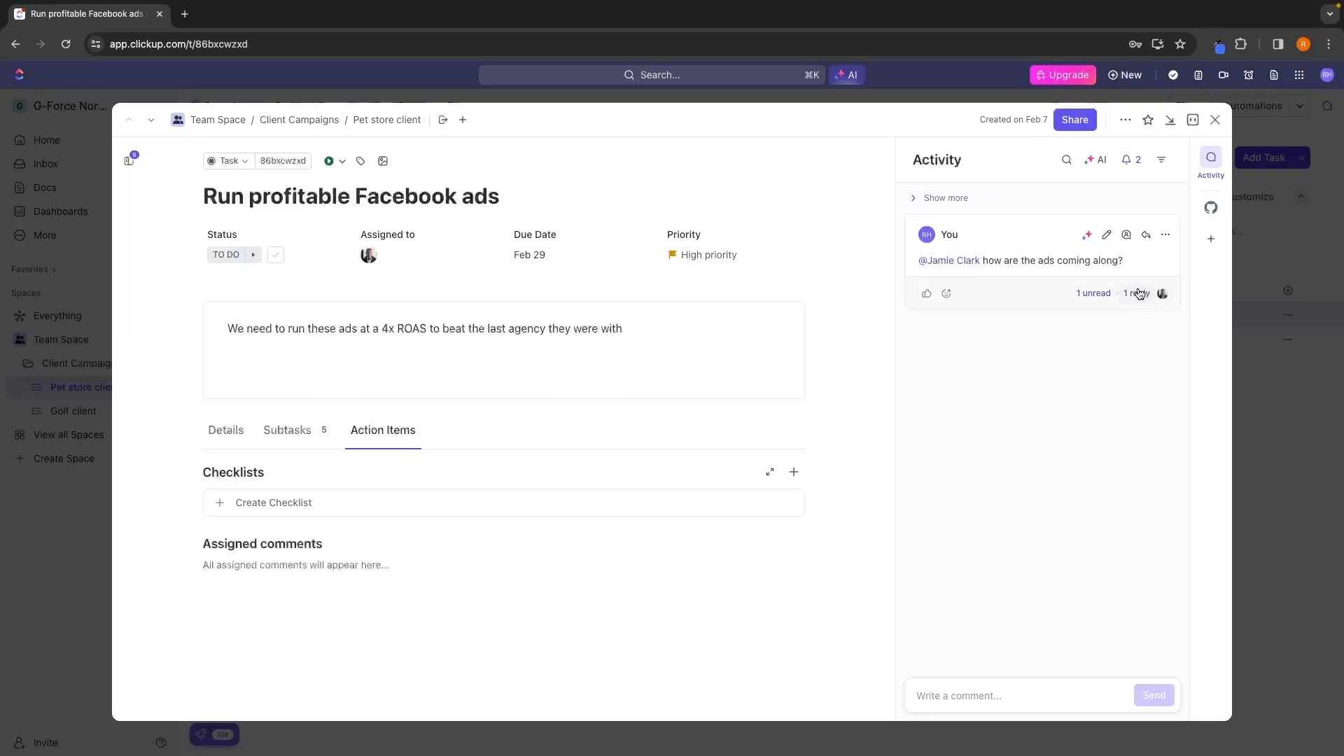
Answer the assignee's reply in the comment thread with "Awesome, thanks!" and give their reply a thumbs-up reaction.
click(1137, 294)
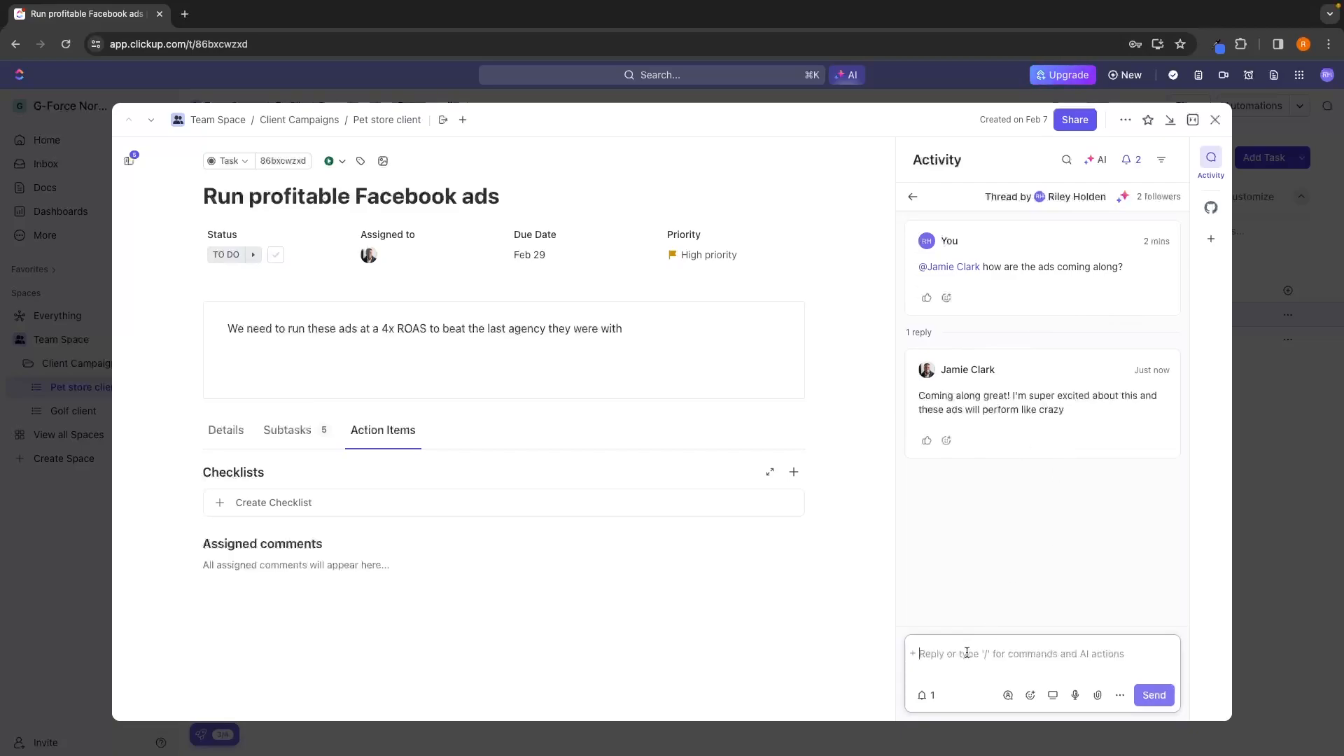
click(945, 672)
text(Awesome, thanks!)
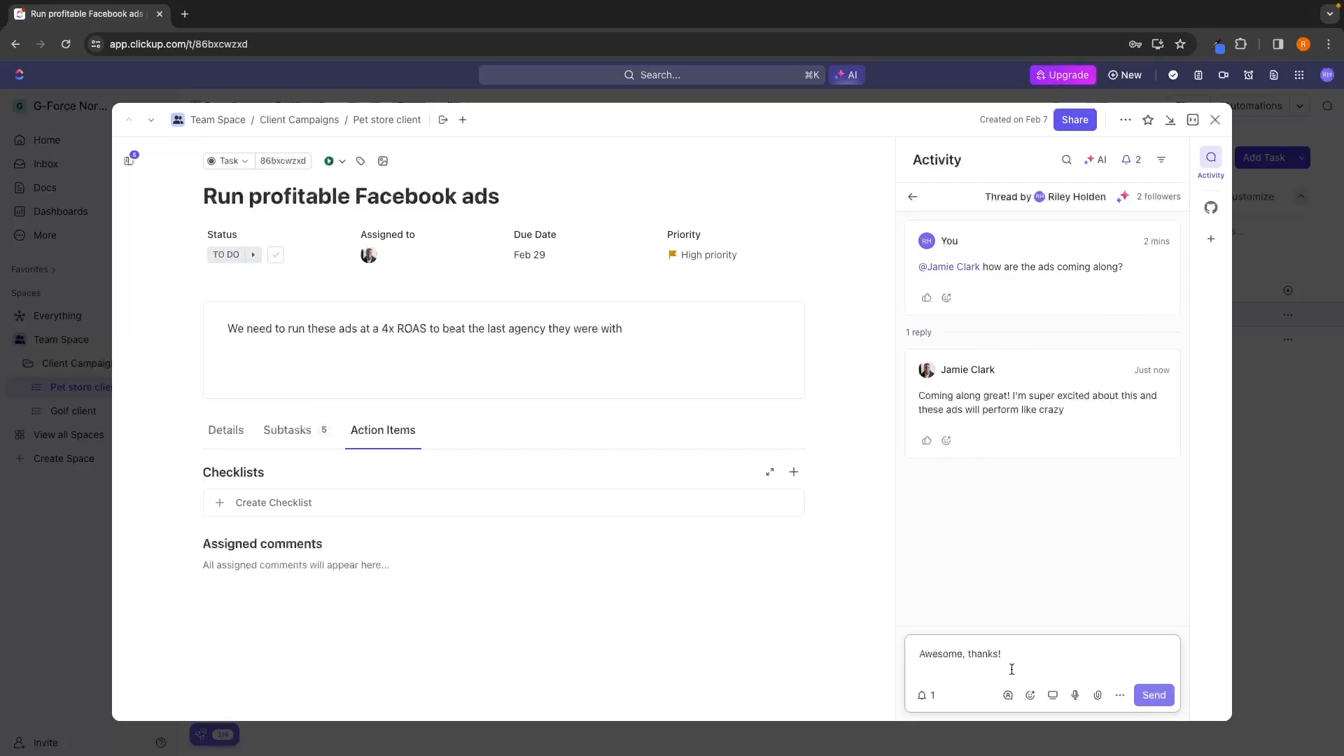
click(1173, 695)
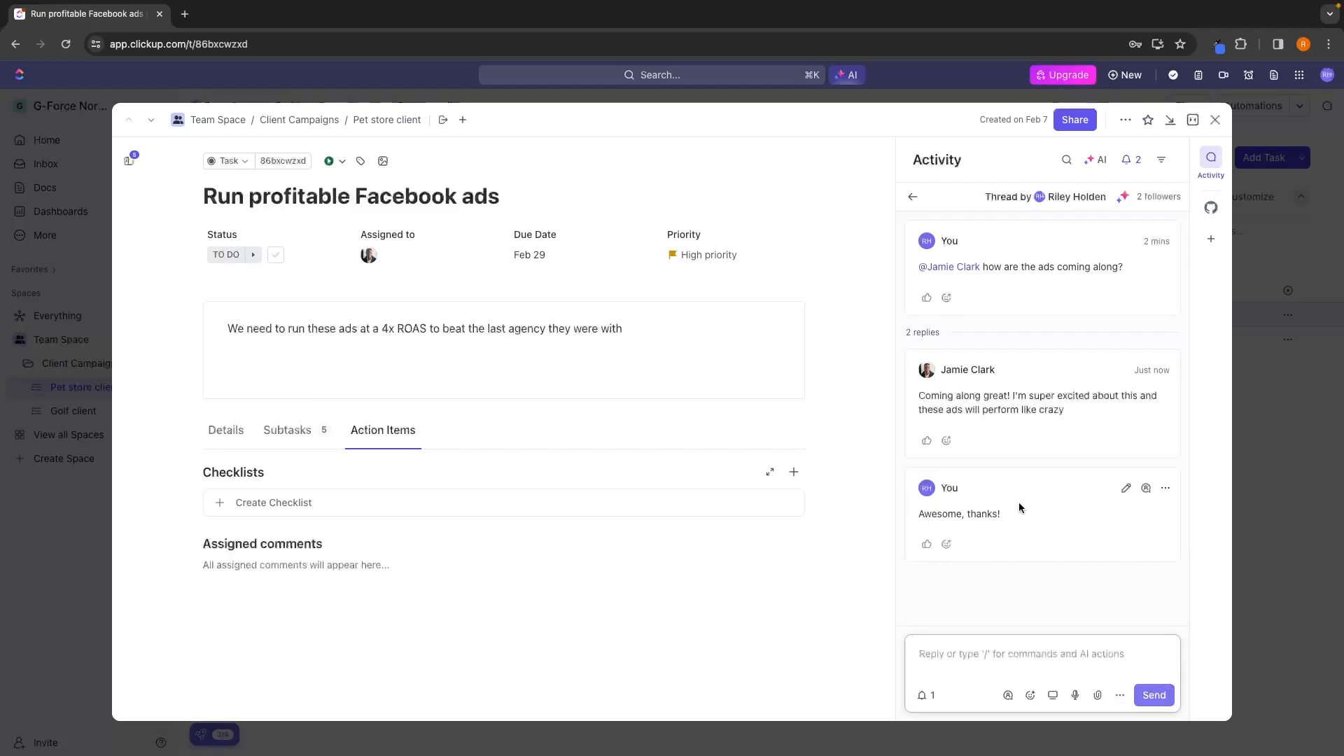
click(927, 440)
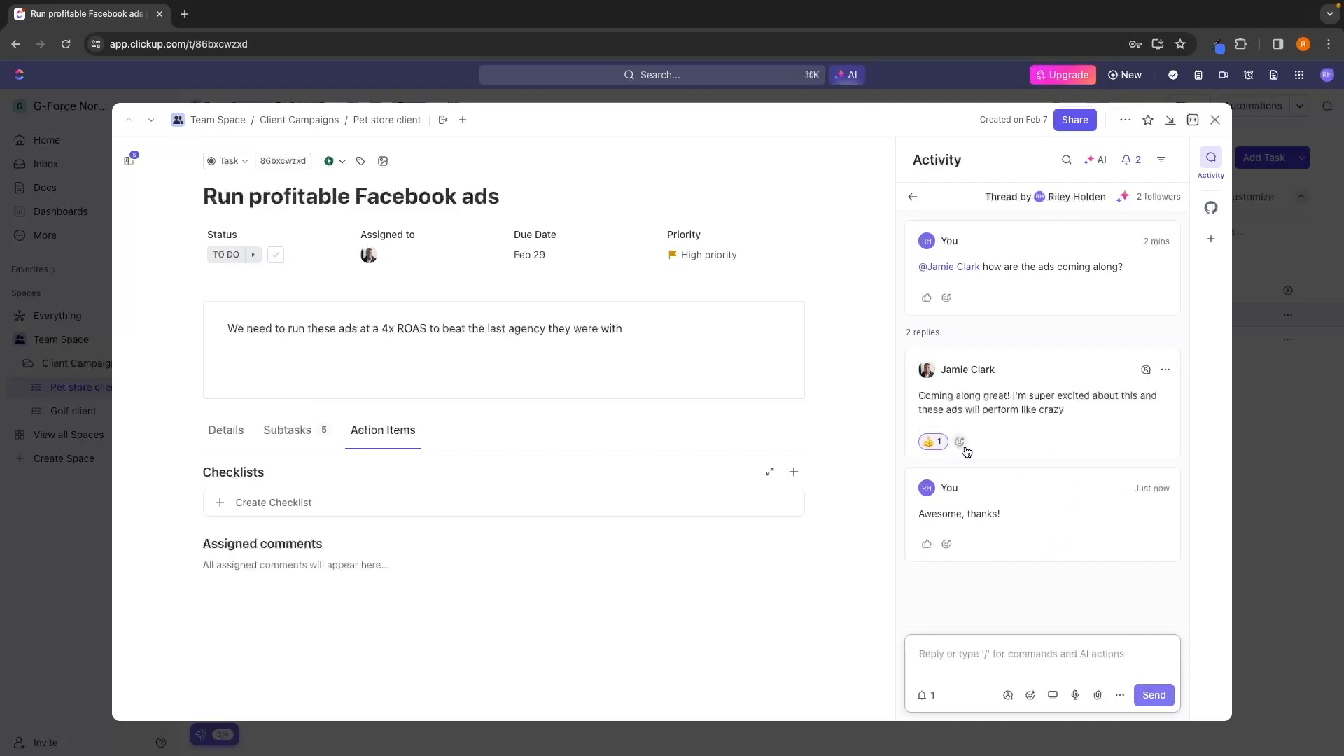
click(913, 197)
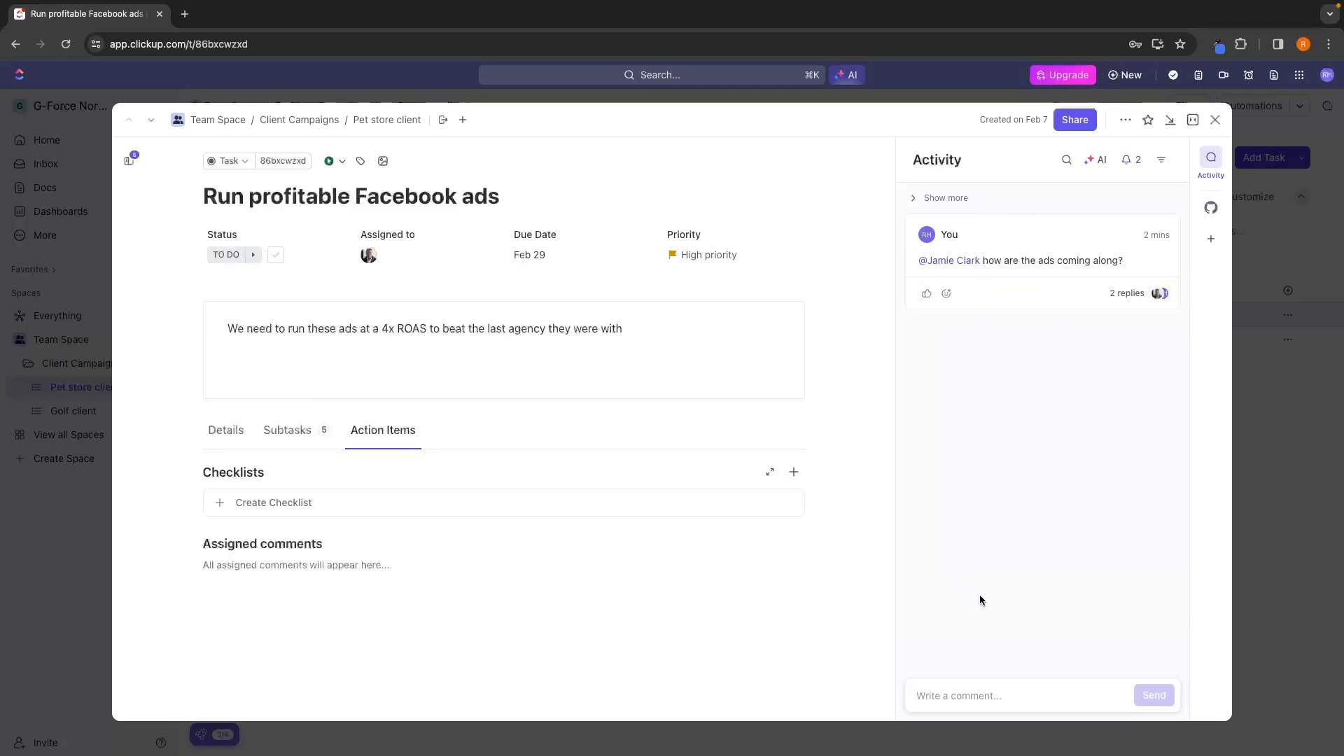
Close the task and clear the "Run profitable Facebook ads" notification from the Inbox.
click(964, 704)
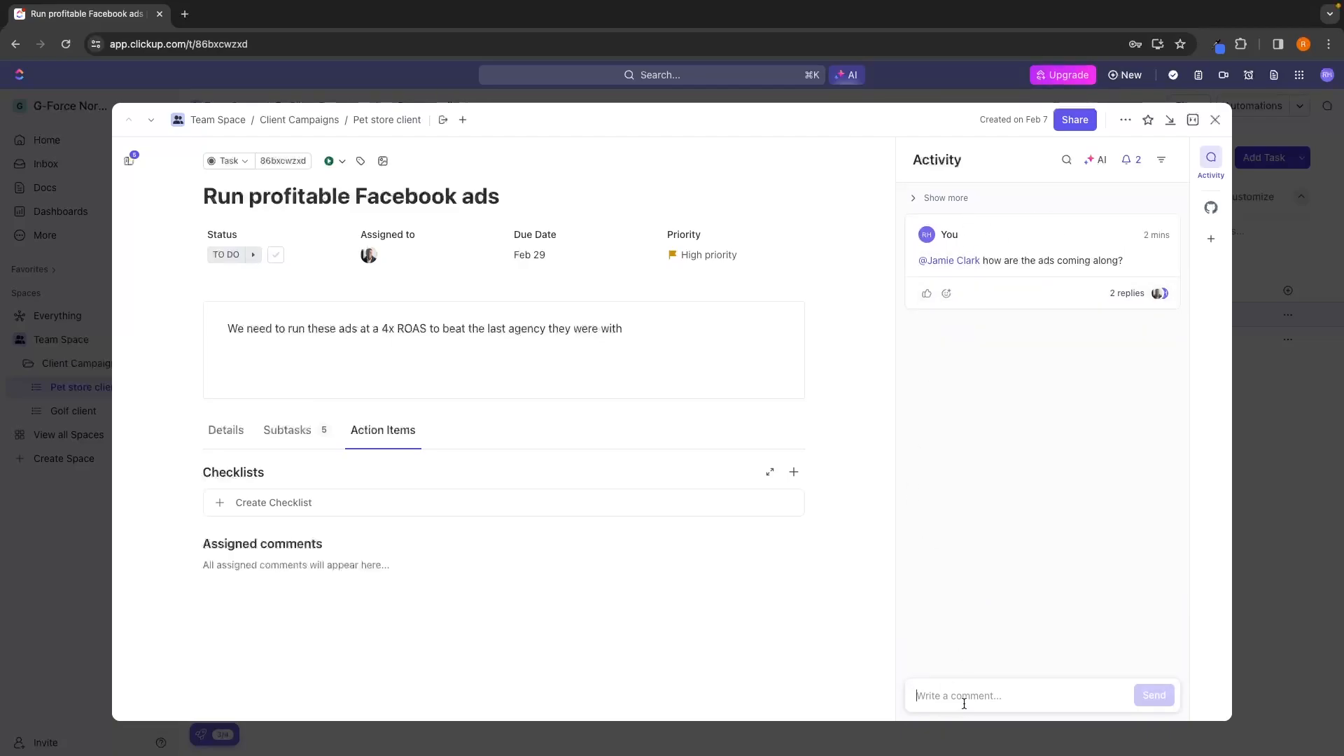
click(1072, 602)
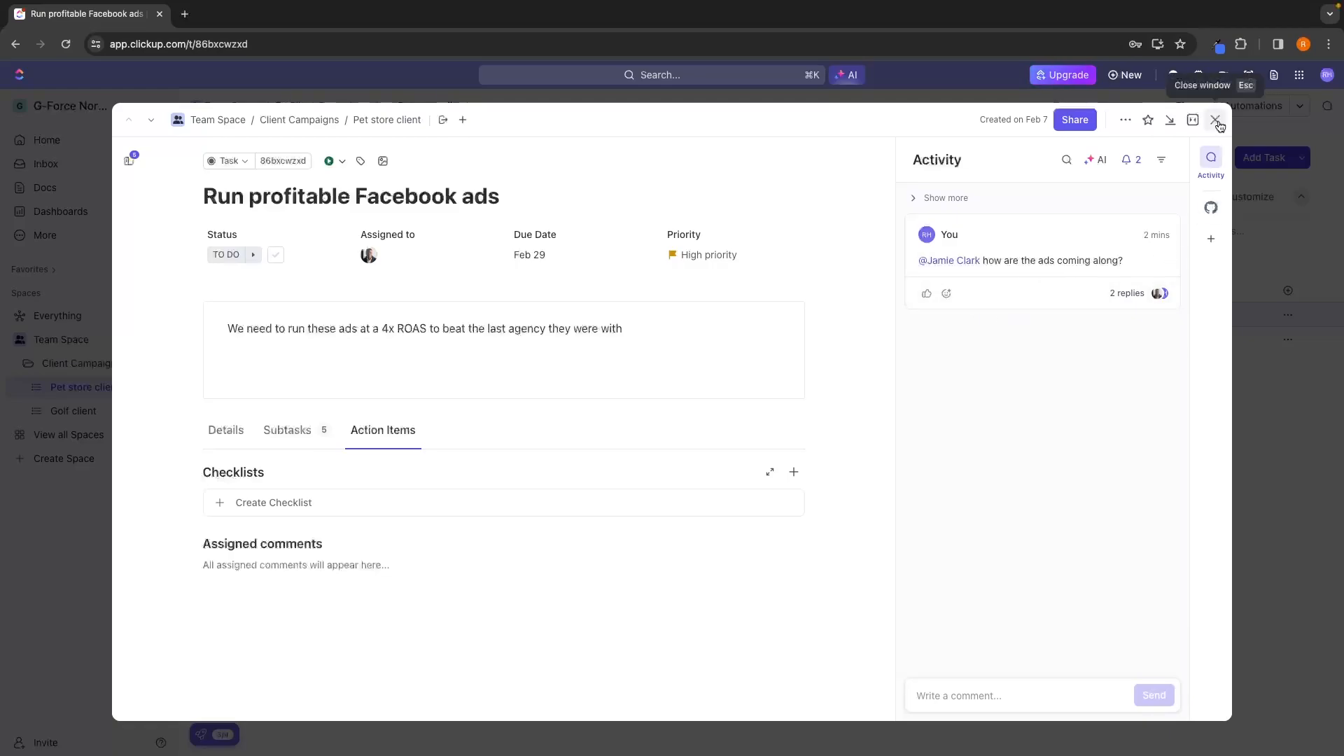
click(1215, 120)
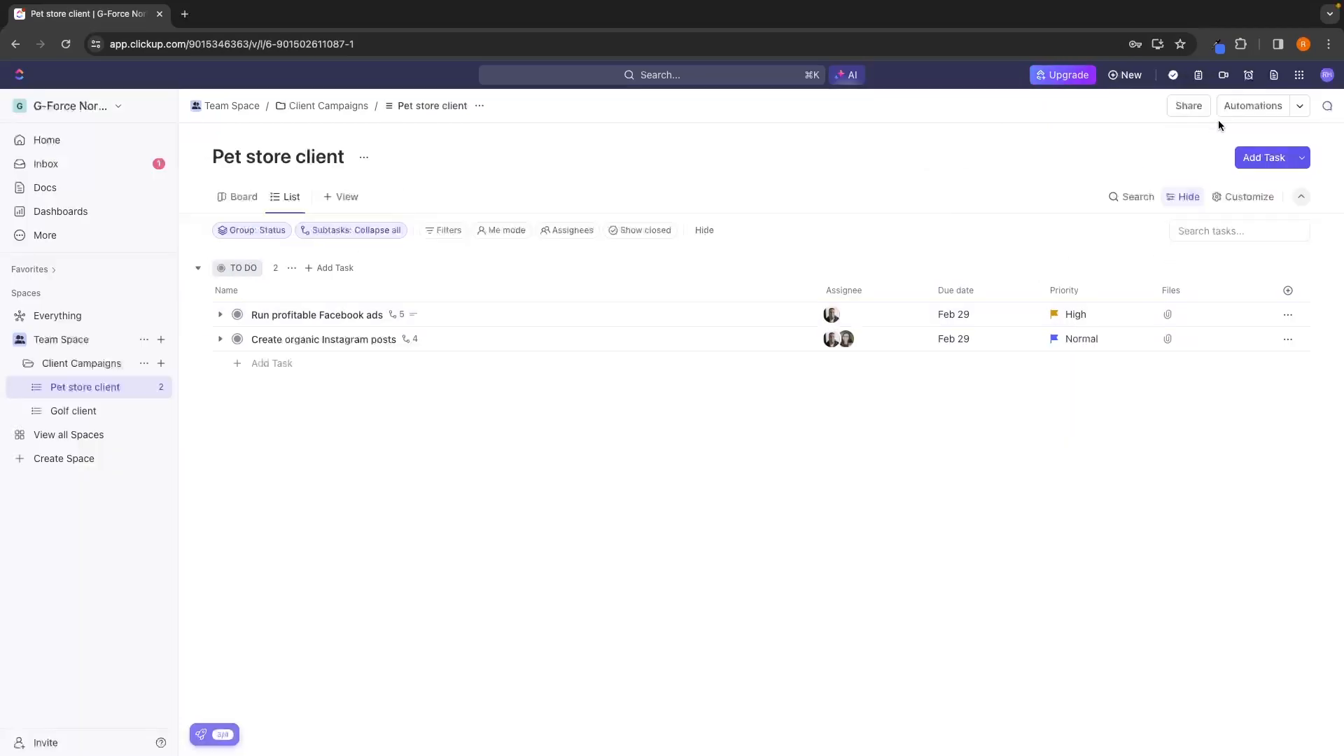
click(50, 169)
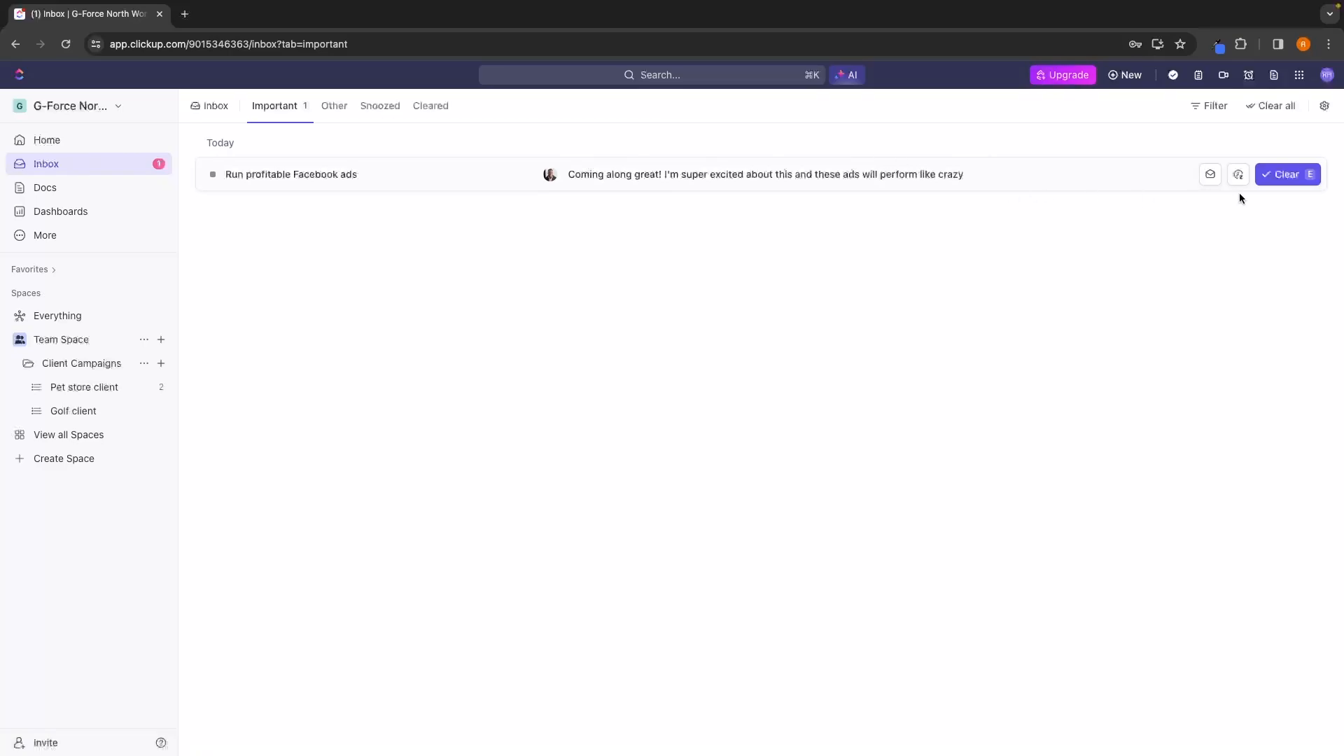
click(1285, 180)
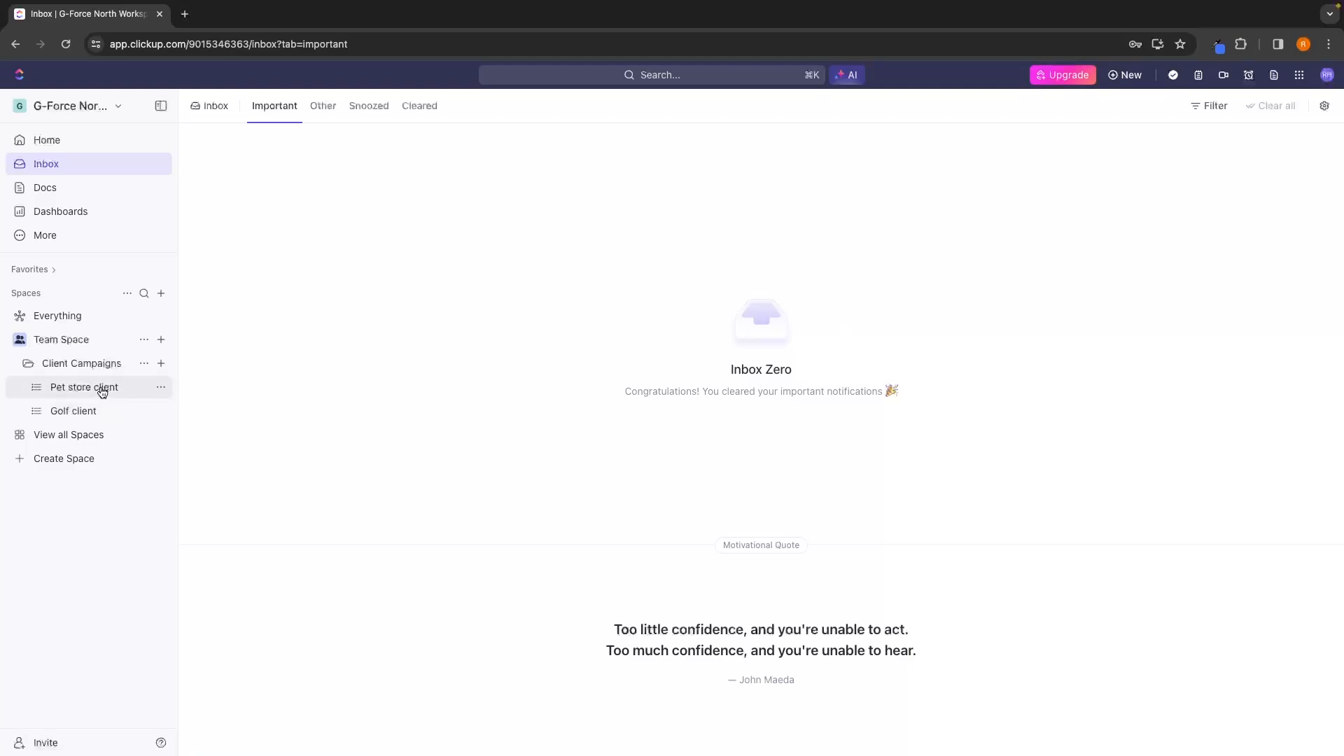
Add the existing Status field as a column in the Pet store client list.
click(56, 394)
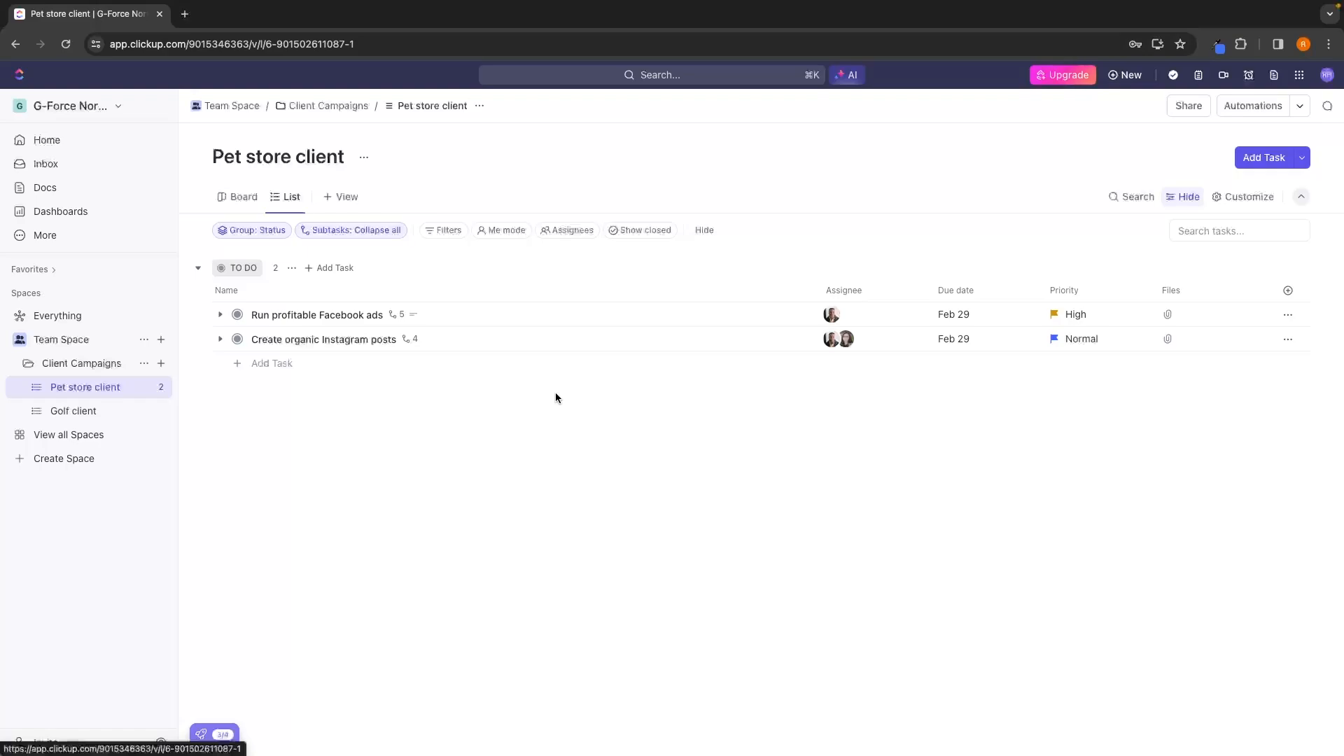
click(1288, 291)
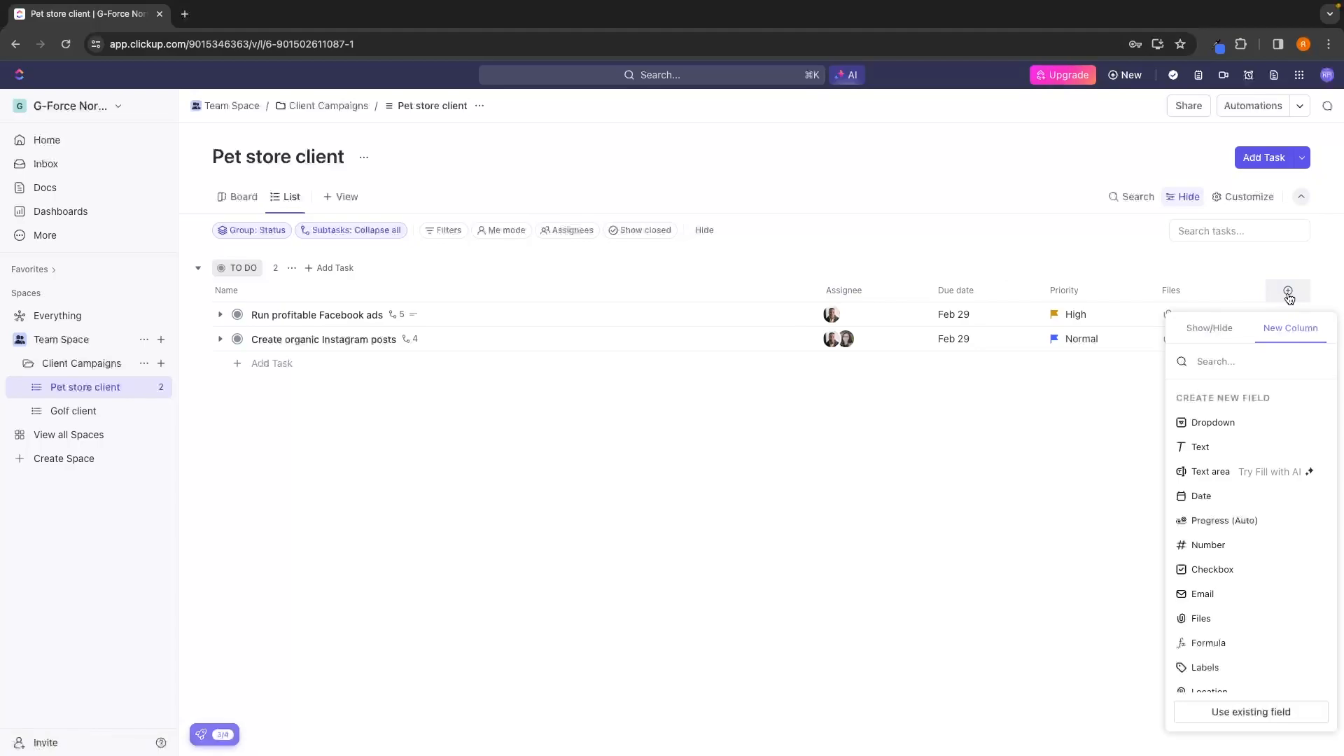
text(sta)
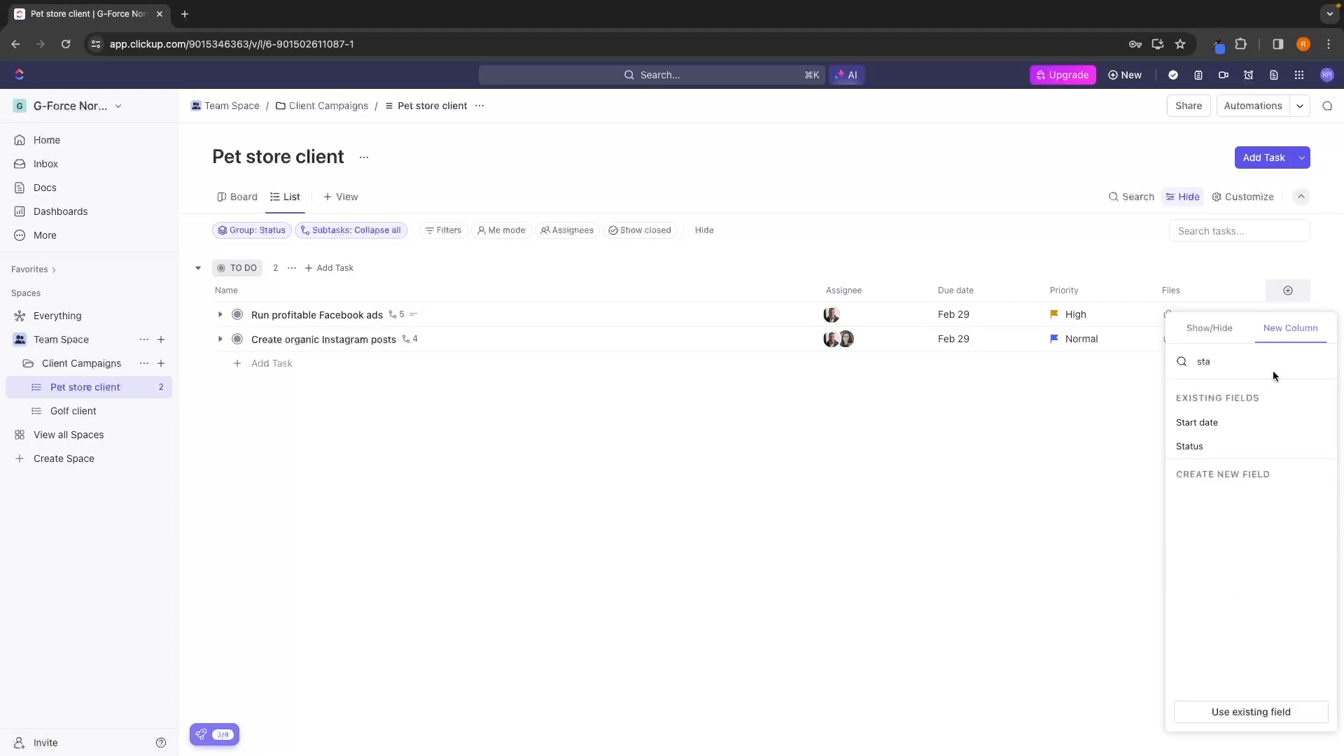
click(1191, 446)
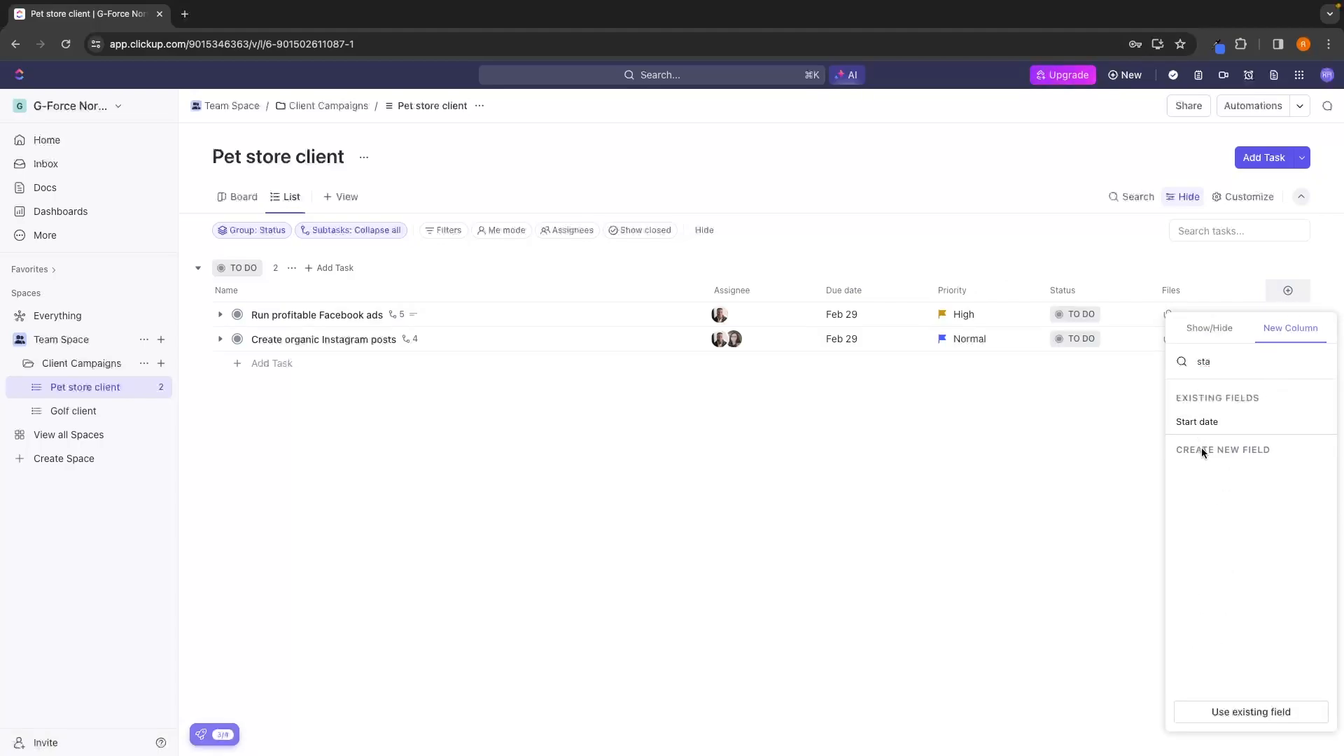
click(1081, 453)
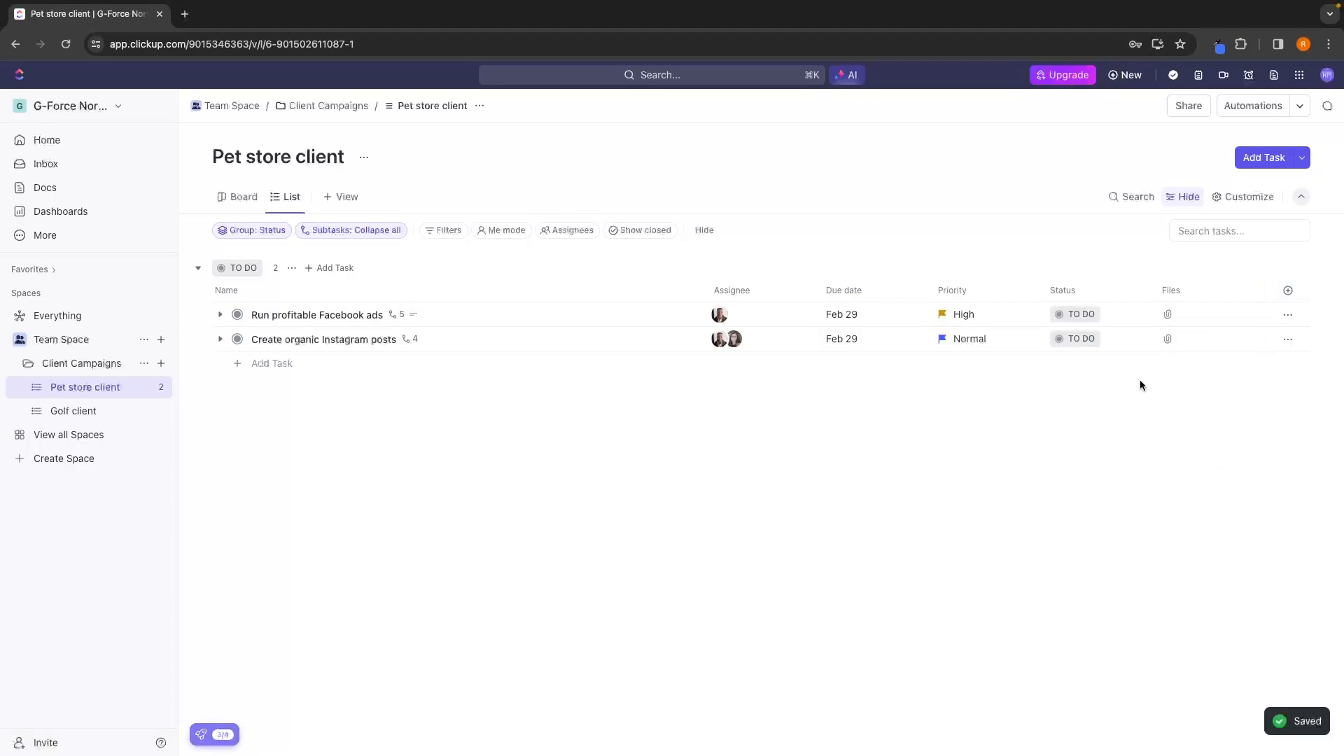
Set the status of the "Run profitable Facebook ads" task to In Progress.
click(1081, 315)
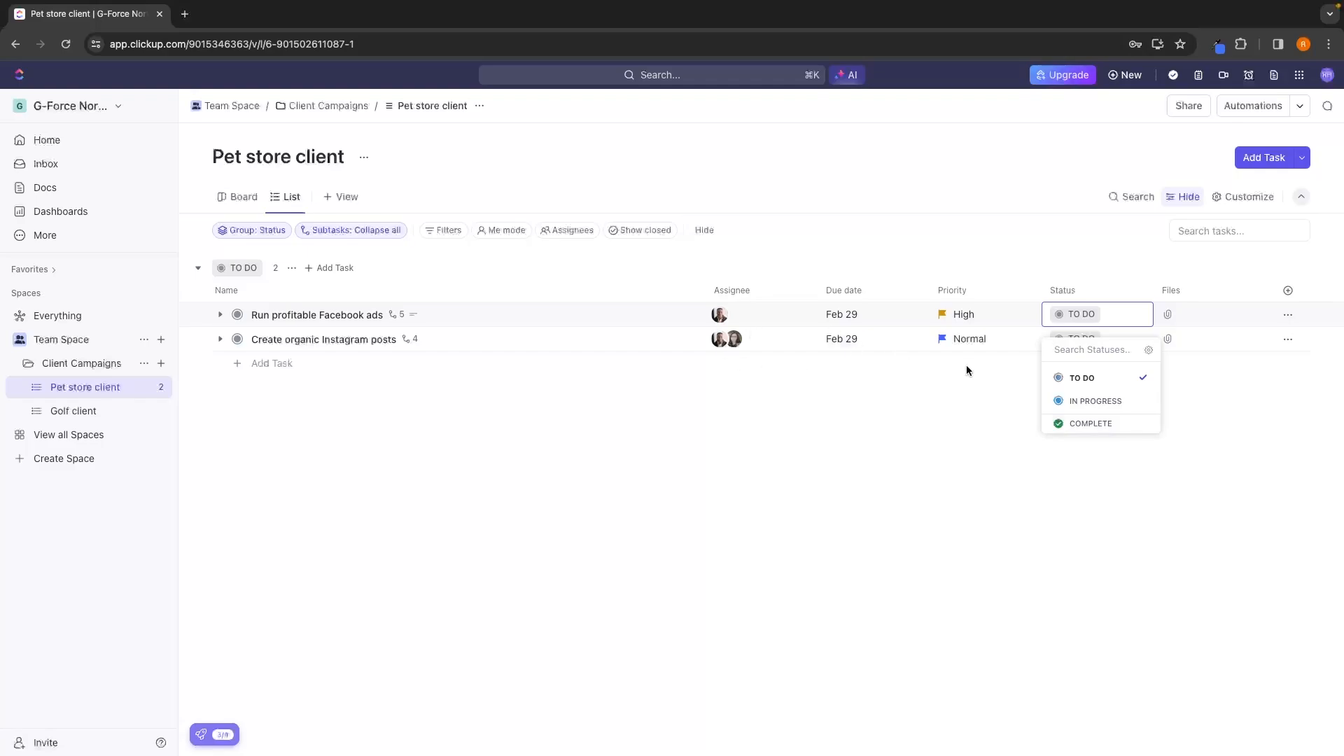
click(1090, 401)
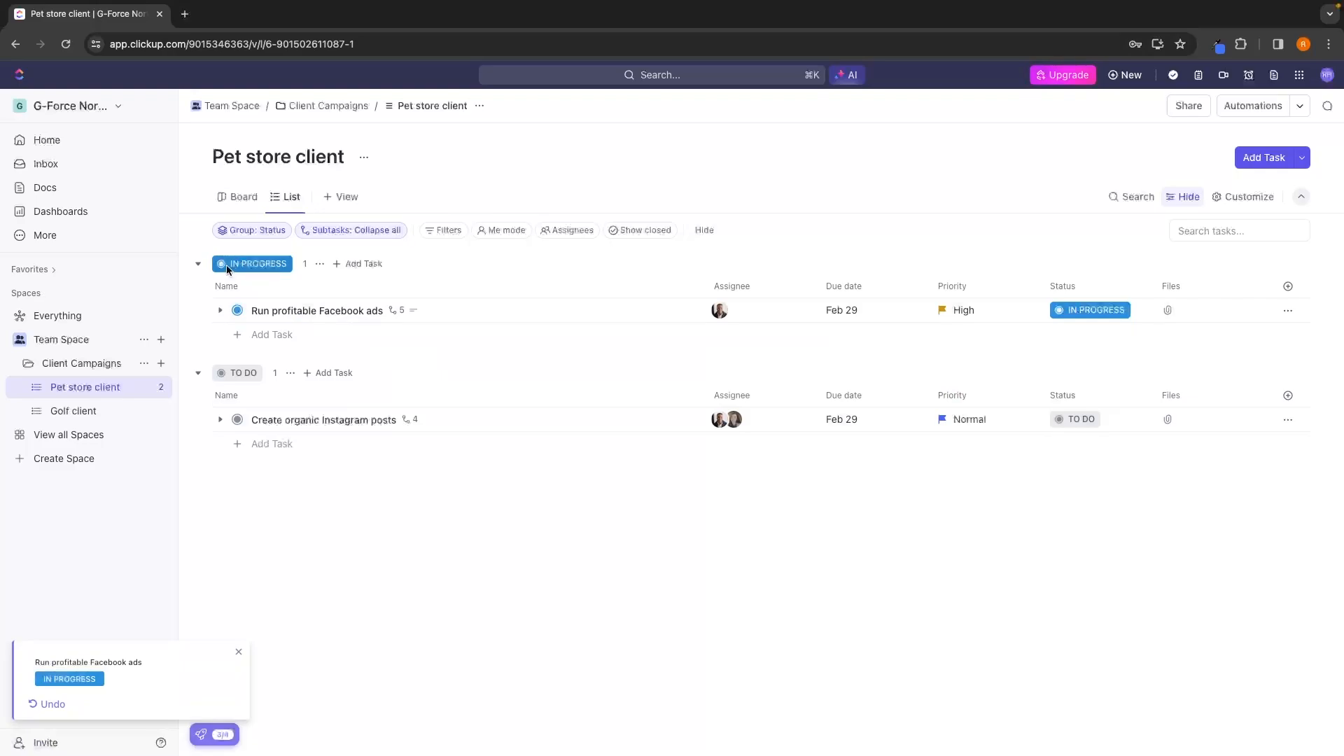
click(274, 263)
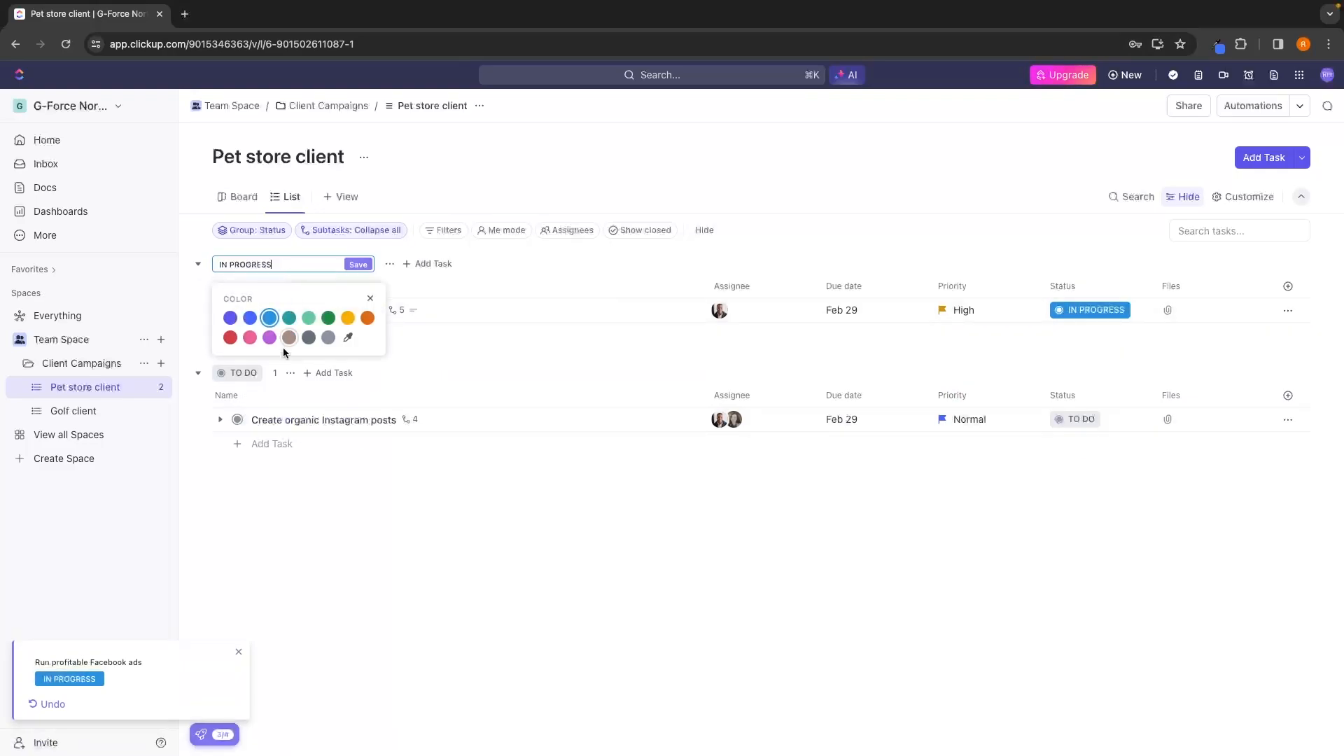
click(330, 510)
Open the status settings for the Client Campaigns folder and switch from the Space statuses to custom ones.
click(1085, 311)
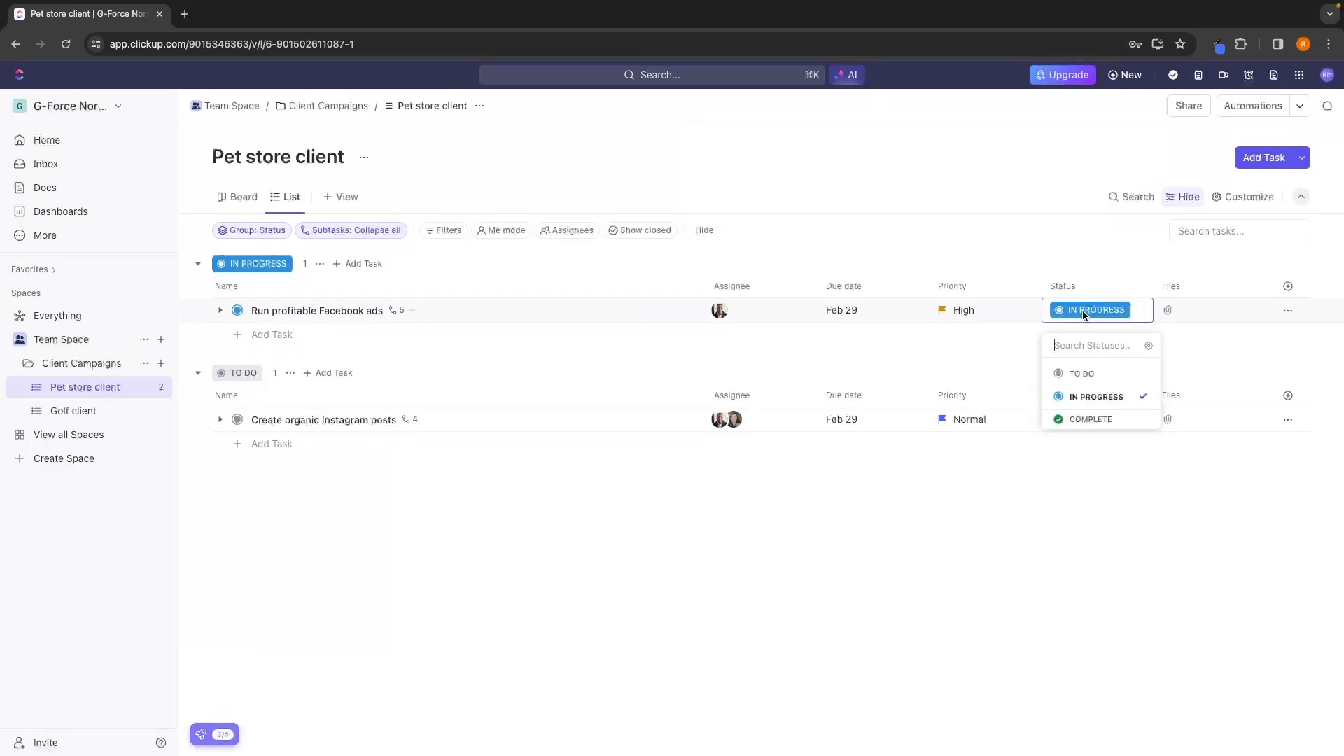
click(1148, 347)
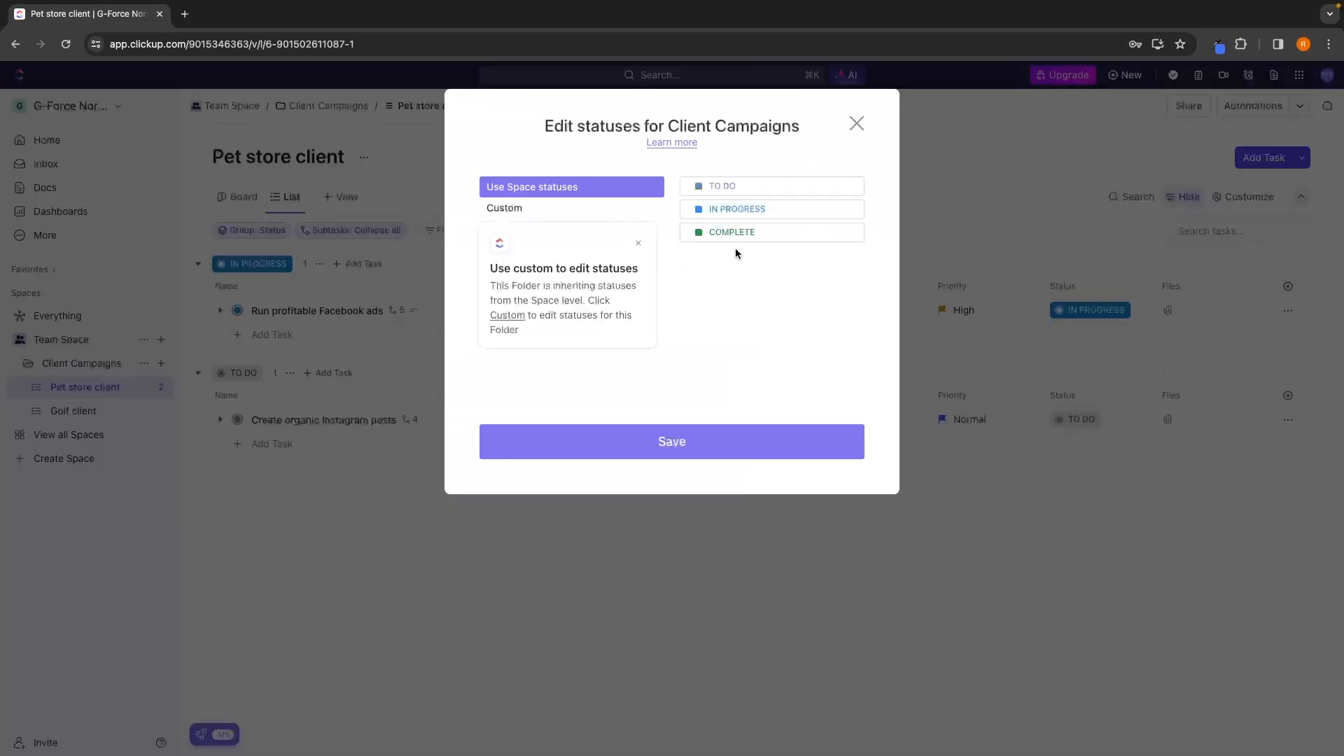
click(638, 244)
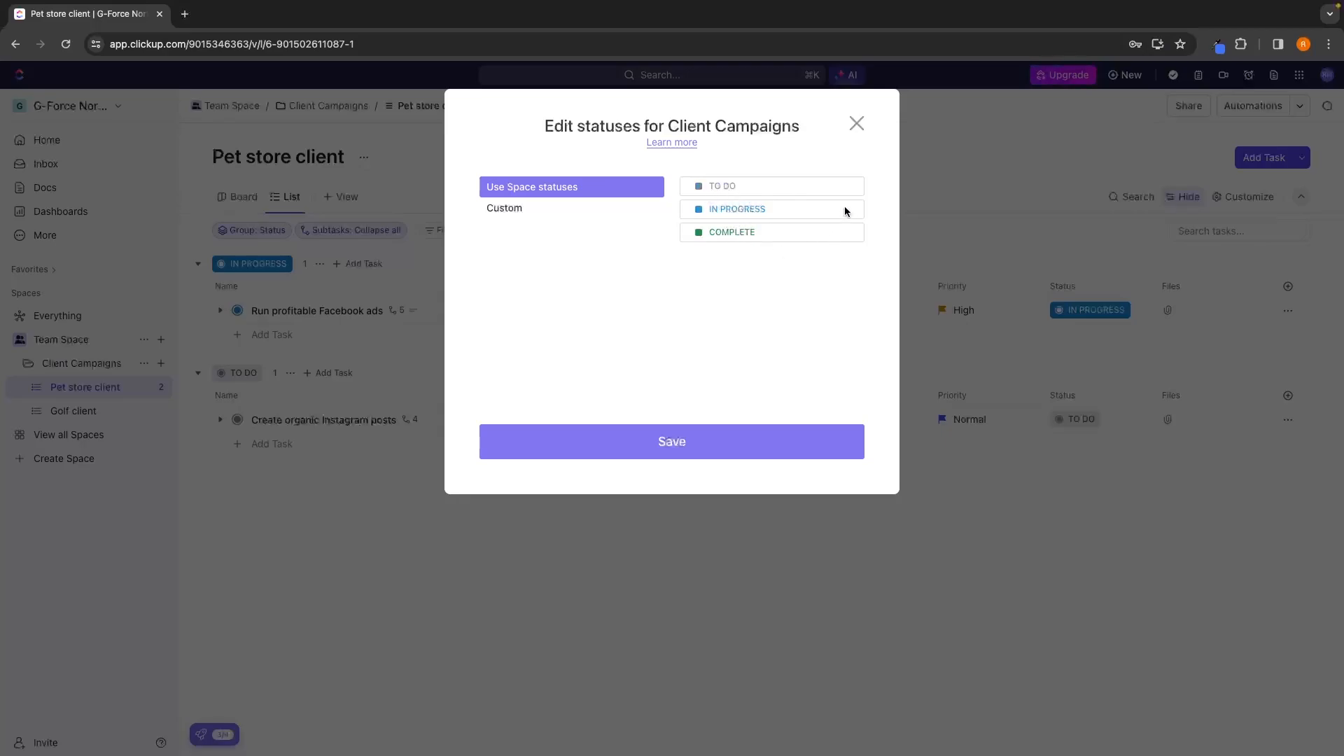
click(513, 208)
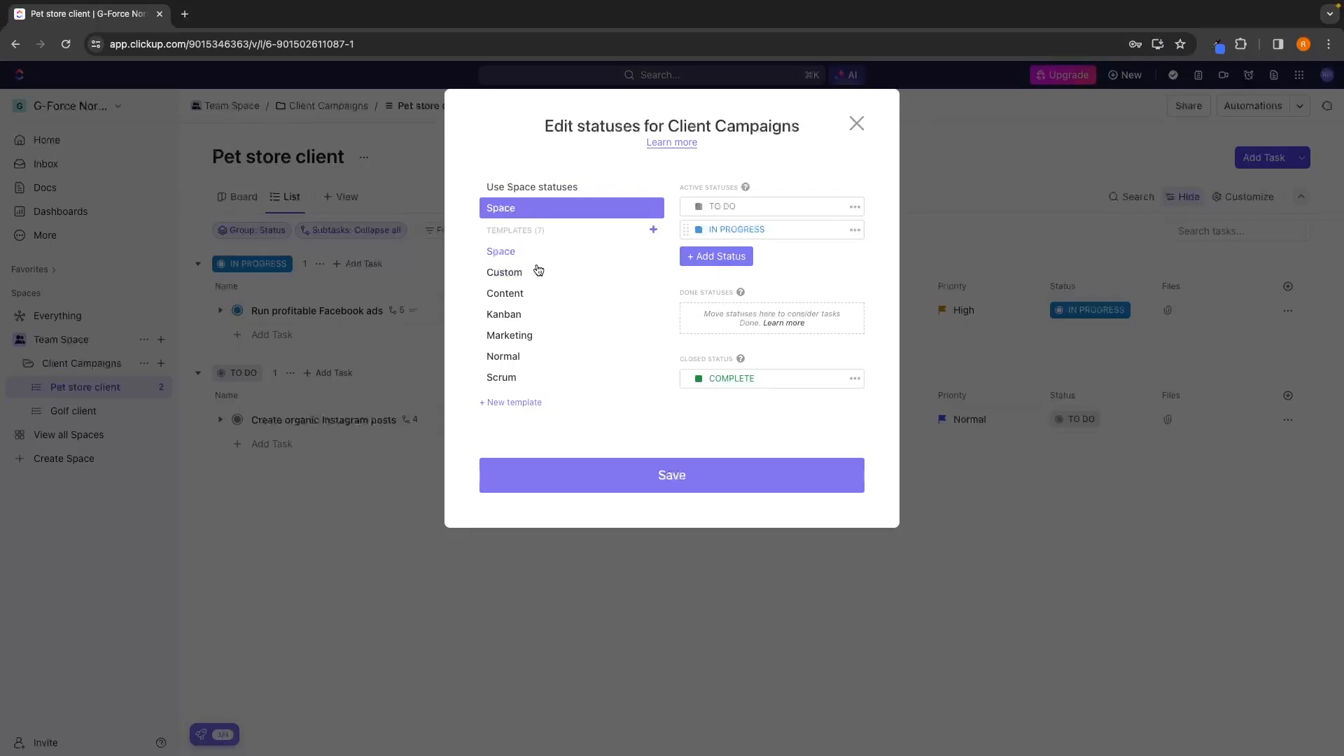
Preview the Content, Kanban, Marketing and Custom status templates, and reselect the Space template.
click(525, 295)
click(524, 317)
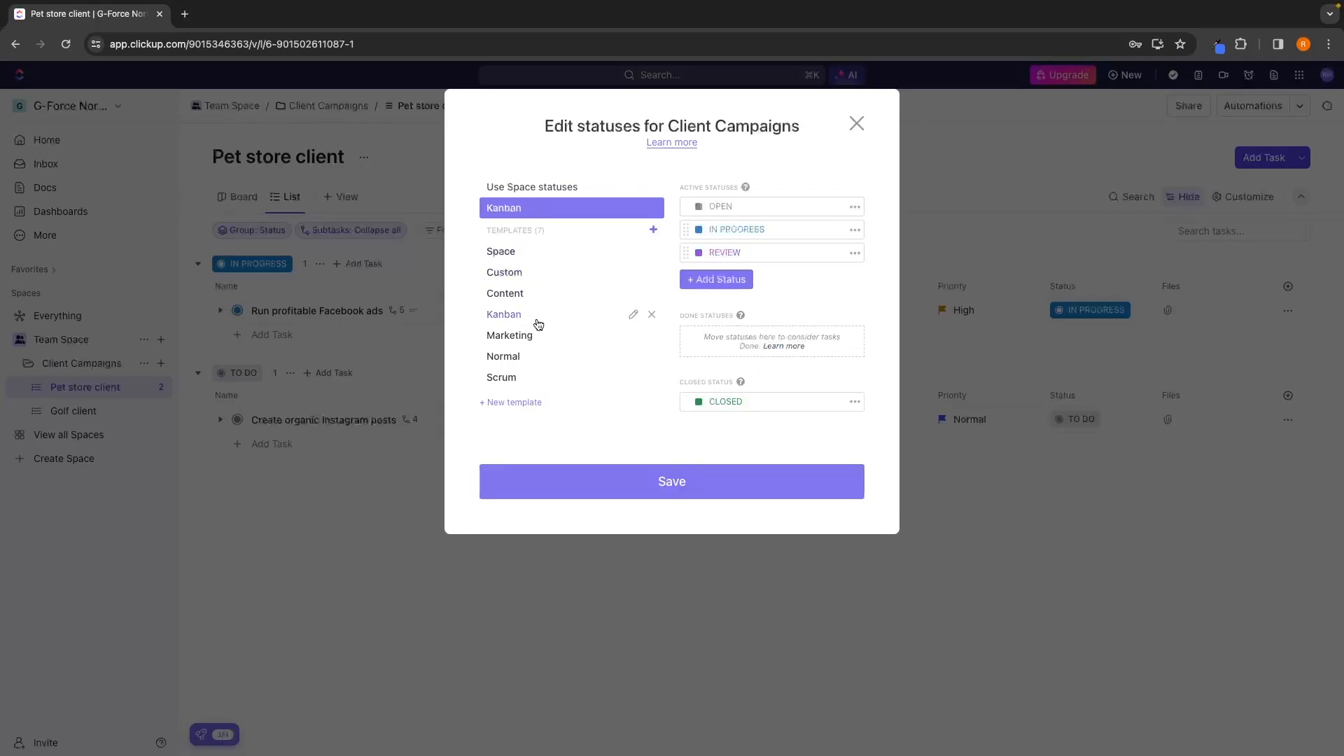
click(535, 336)
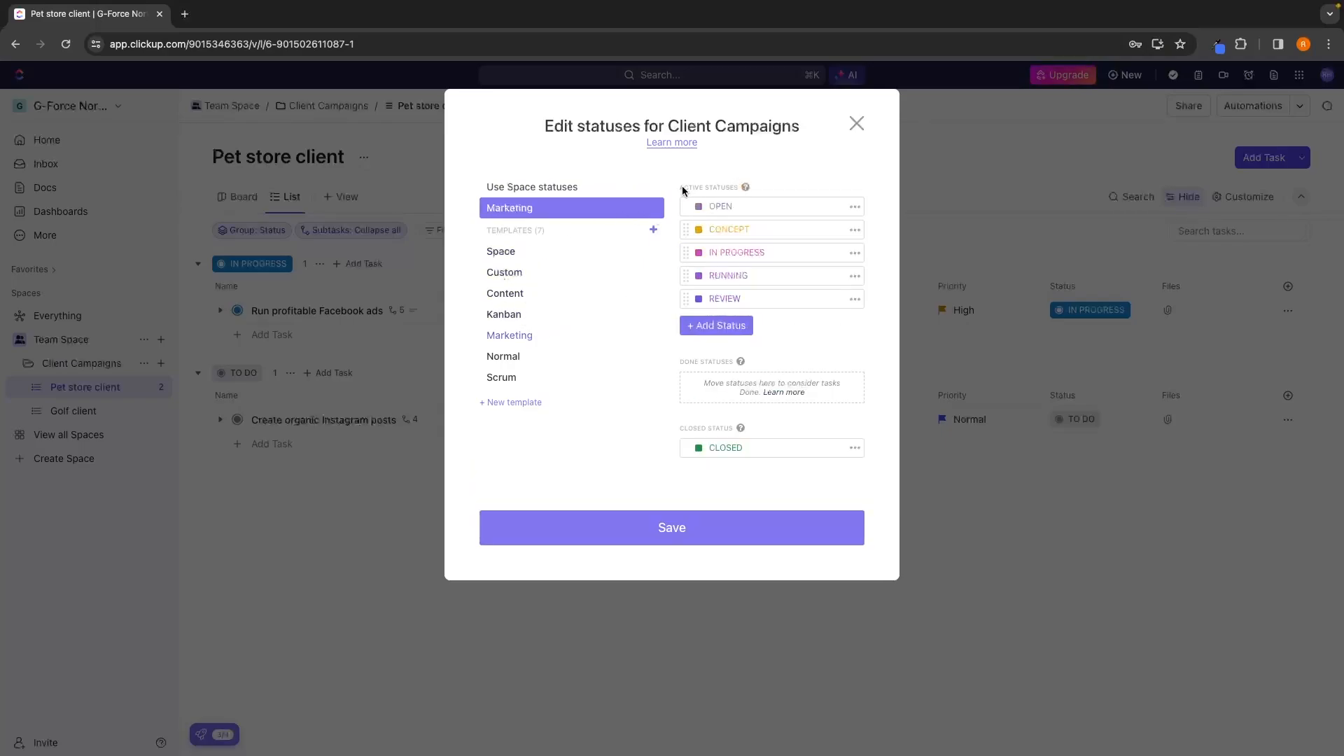
click(516, 274)
click(518, 295)
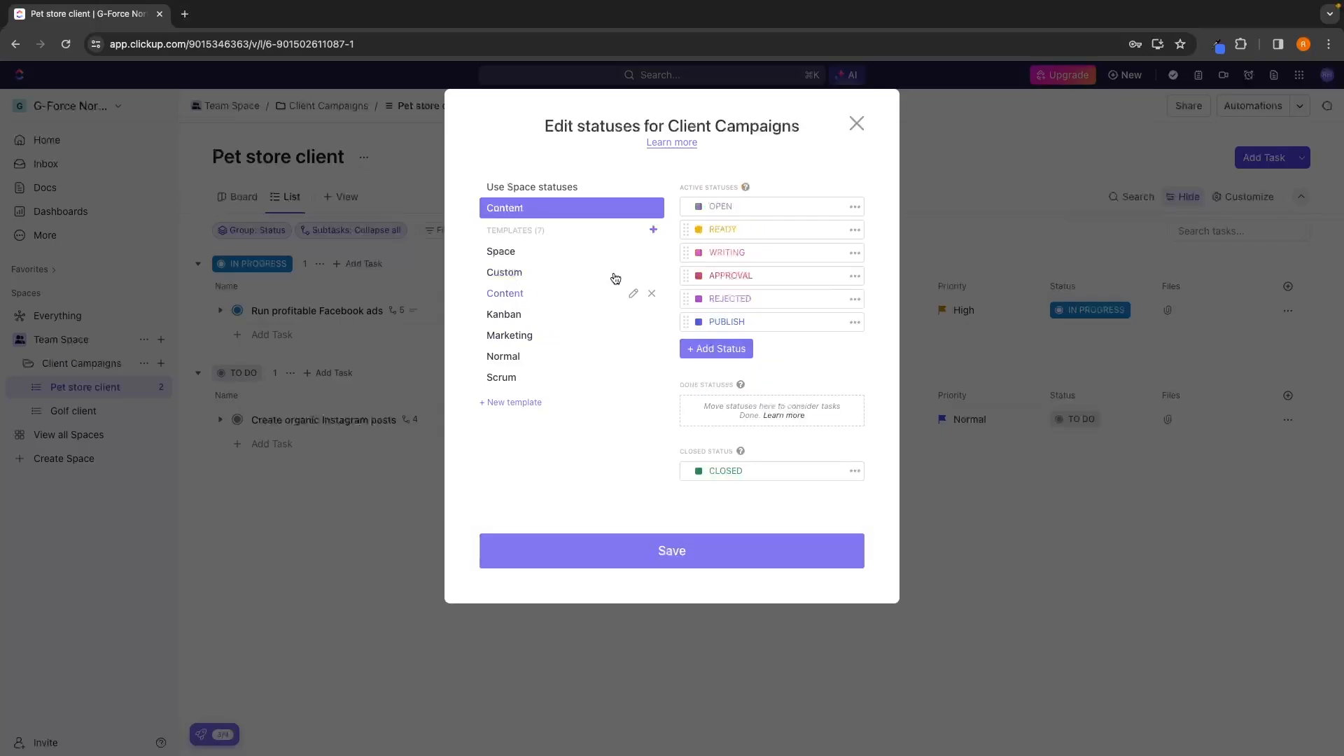
click(518, 316)
click(525, 336)
click(511, 253)
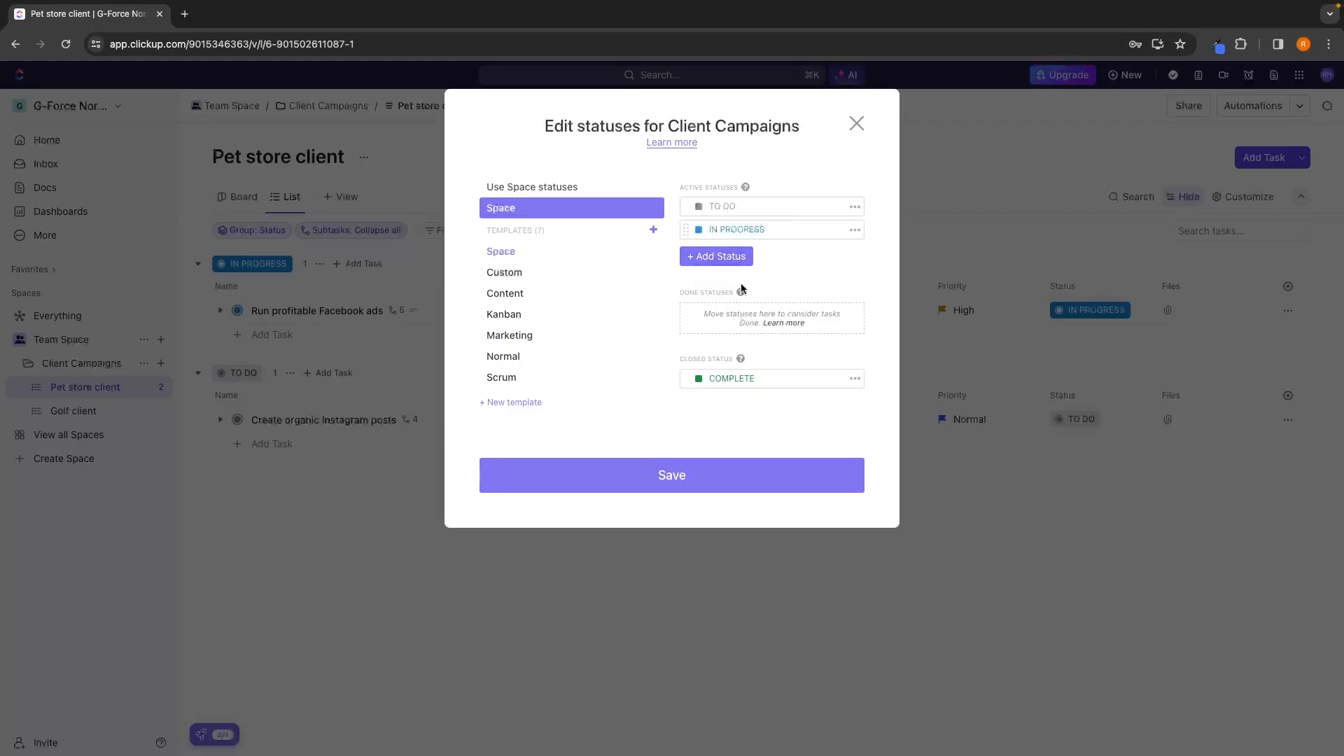
Add a blue active status named PLANNING and place it between TO DO and IN PROGRESS.
click(717, 258)
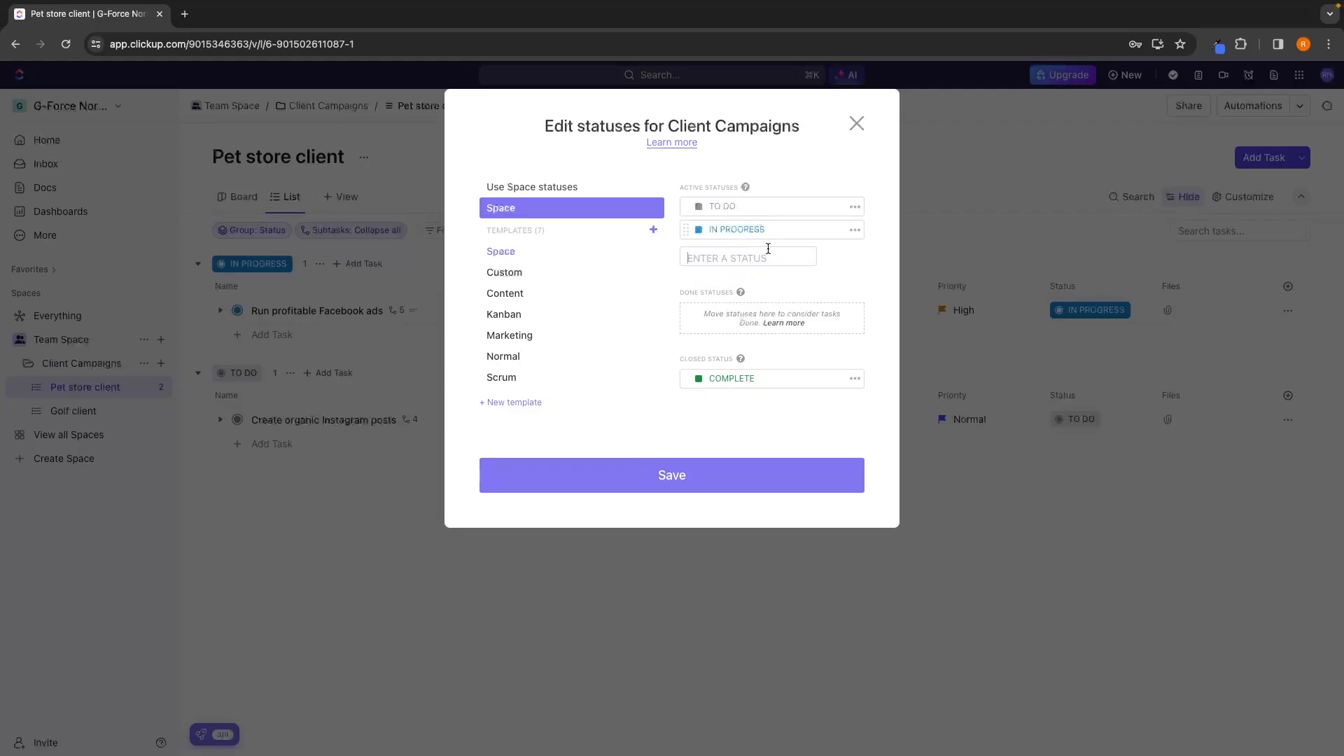
text(PLANNING)
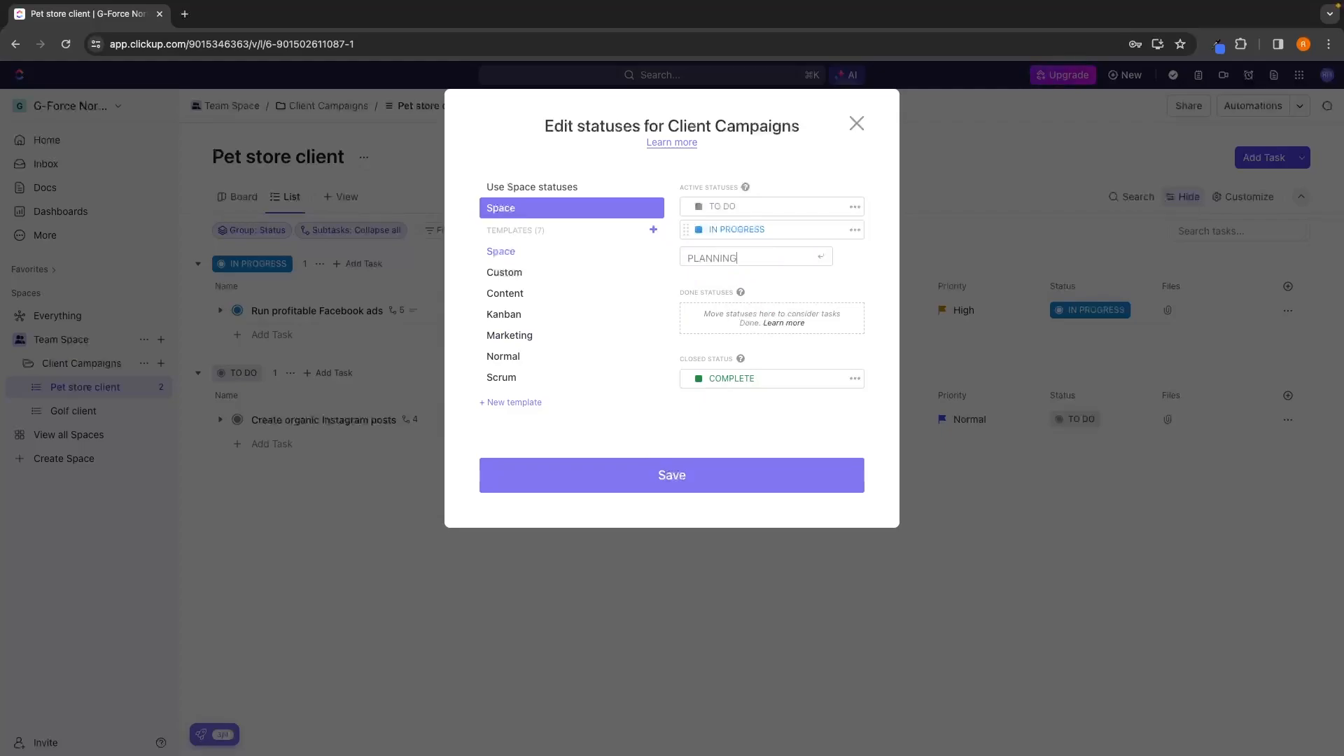
key(Return)
click(729, 205)
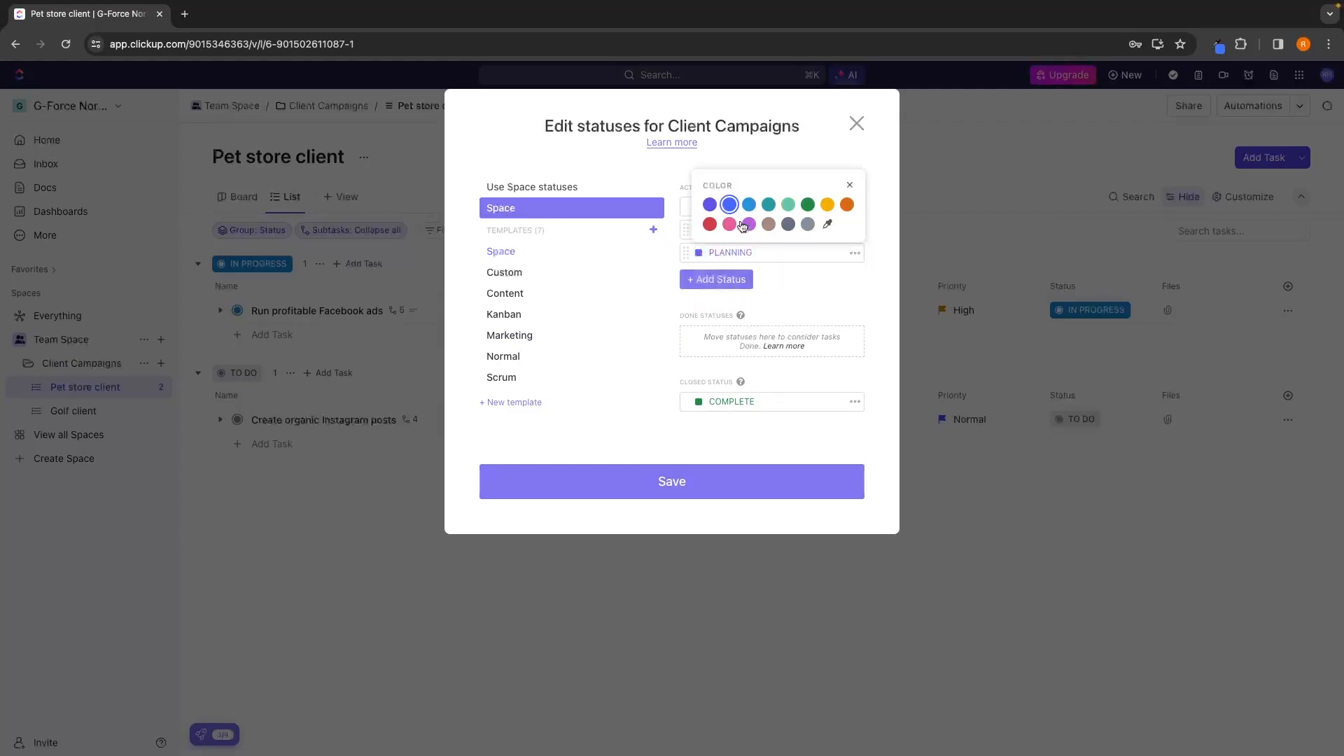
click(797, 282)
drag(685, 253, 692, 228)
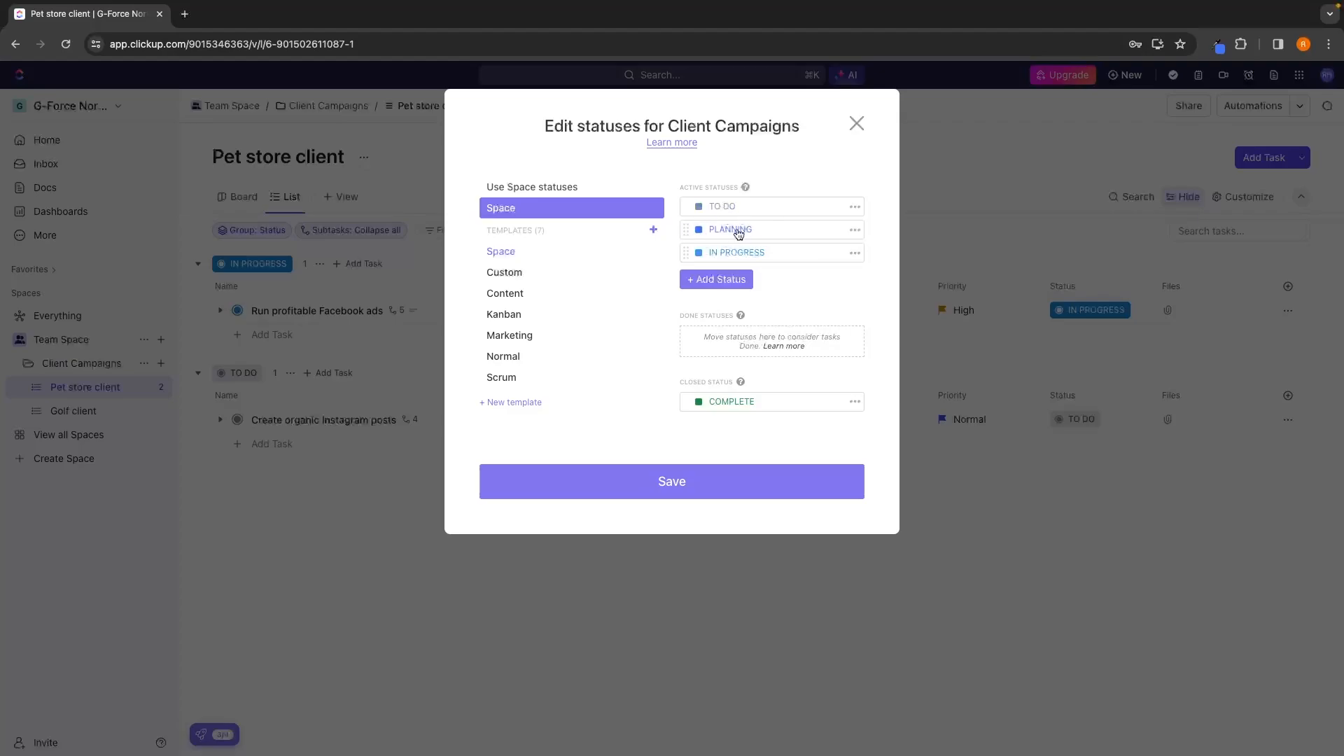
Add a yellow active status named TESTING after IN PROGRESS and save the folder's statuses.
click(716, 280)
text(T)
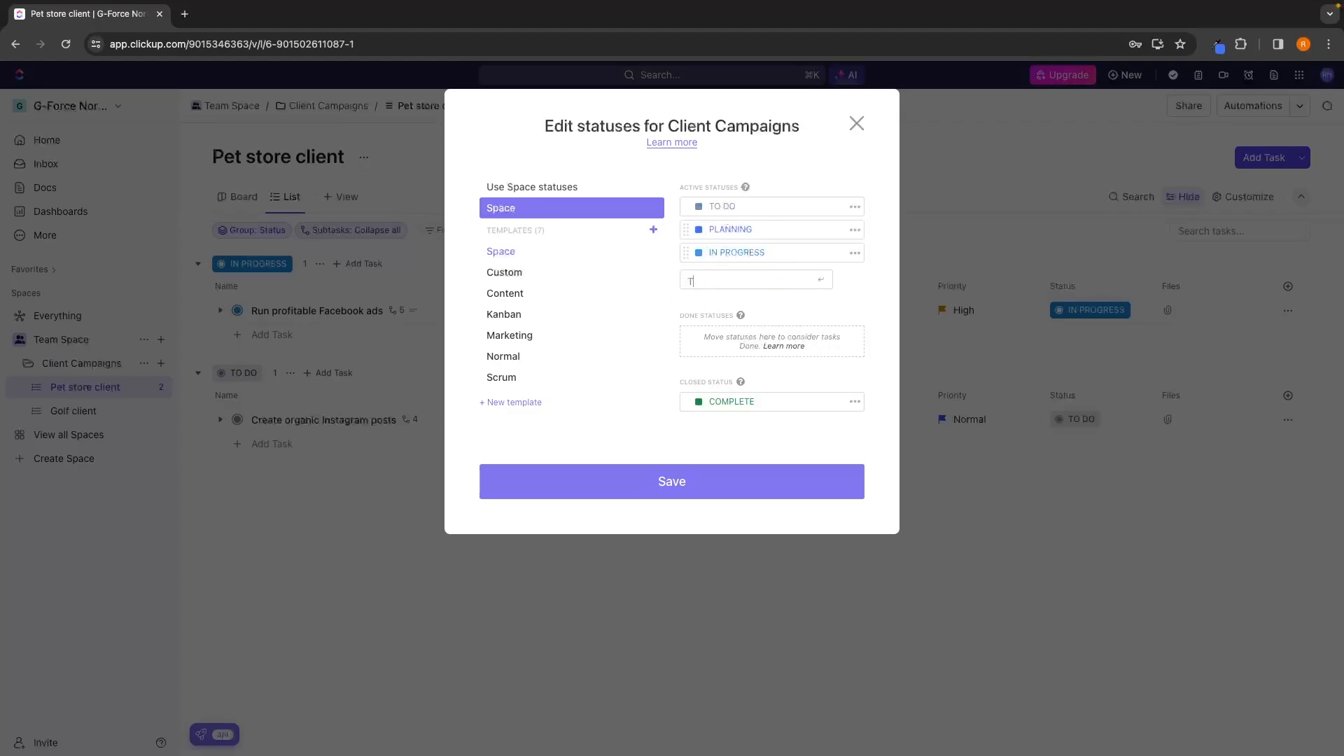
text(ESTING)
key(Return)
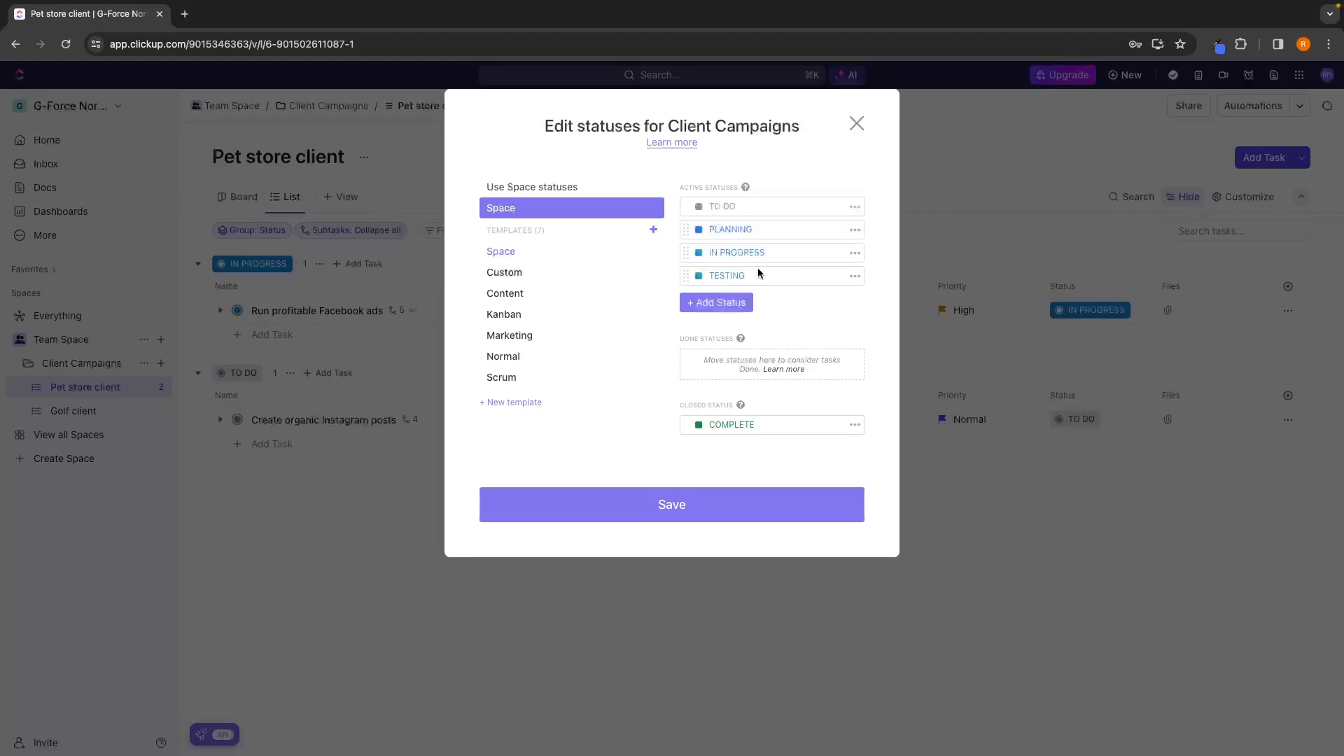
click(697, 276)
click(838, 239)
click(686, 522)
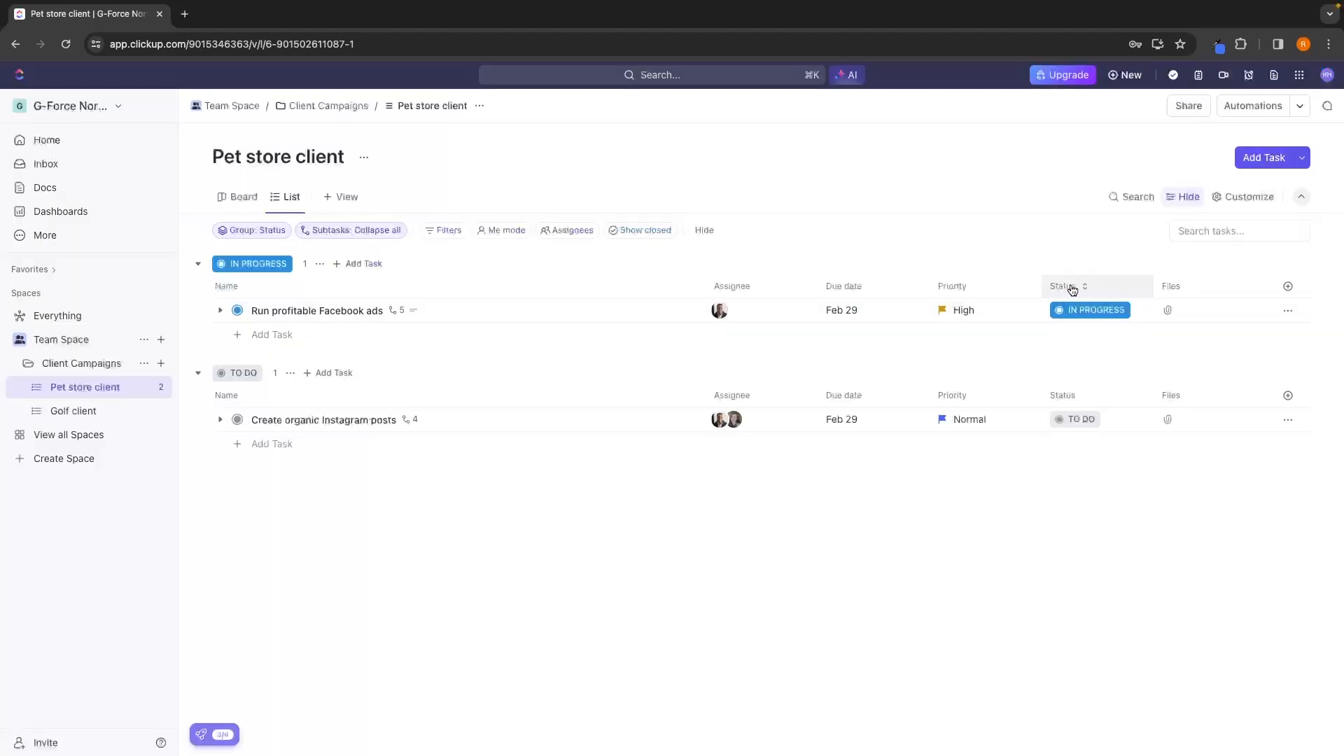
Switch the "Run profitable Facebook ads" task's status to Planning and back to In Progress.
click(1092, 309)
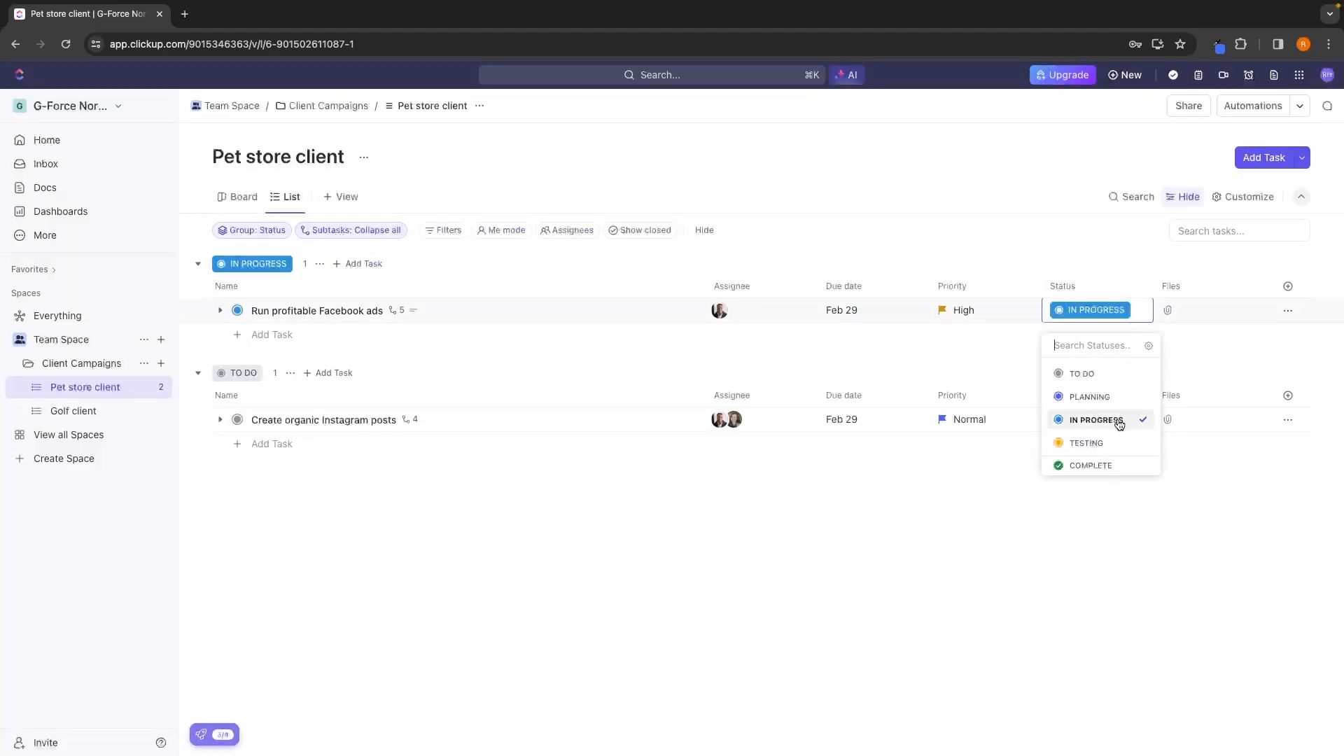
click(1103, 395)
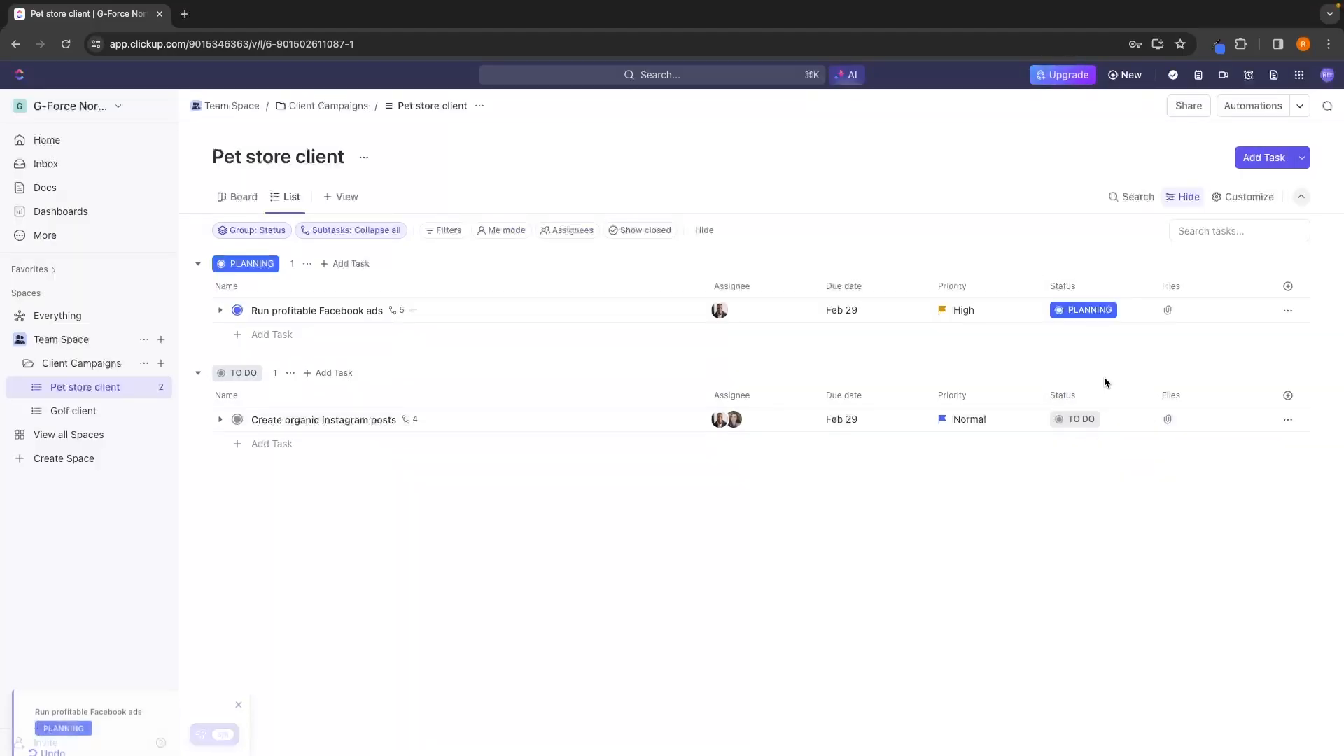
click(1092, 309)
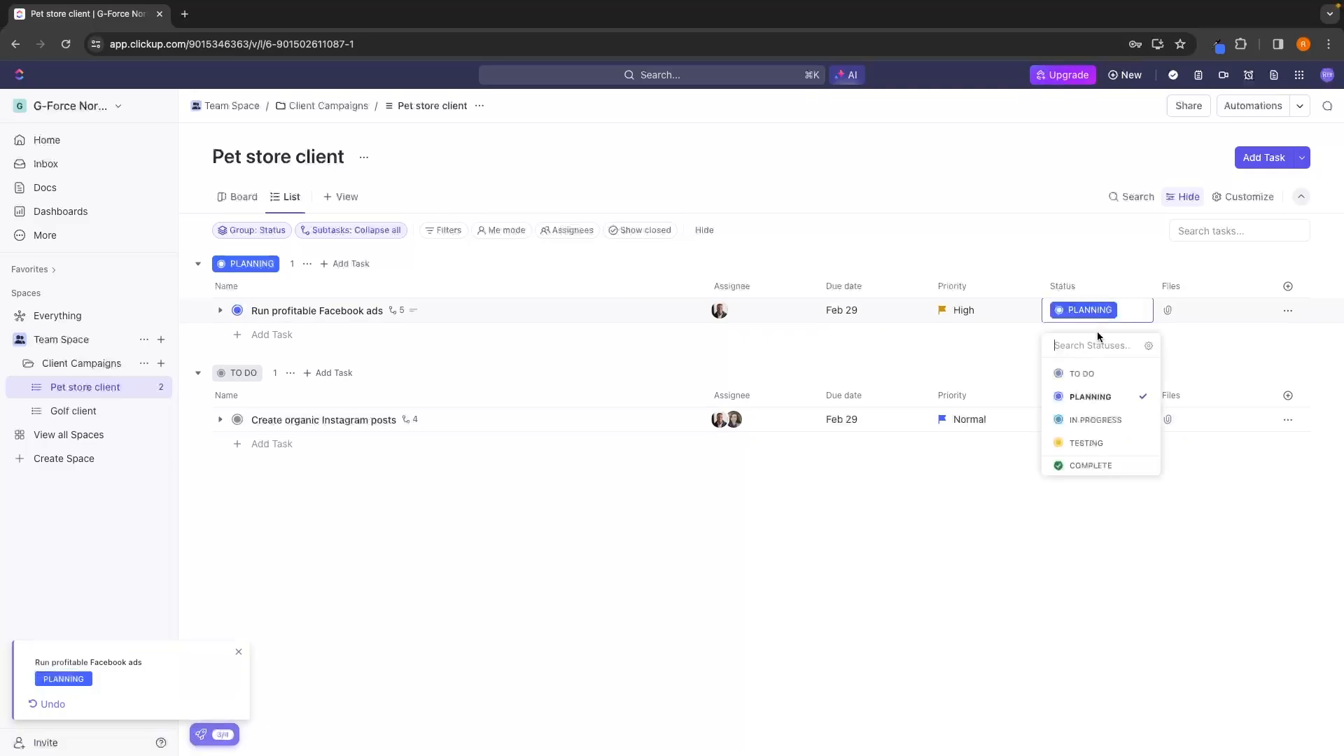
click(1099, 418)
click(1096, 318)
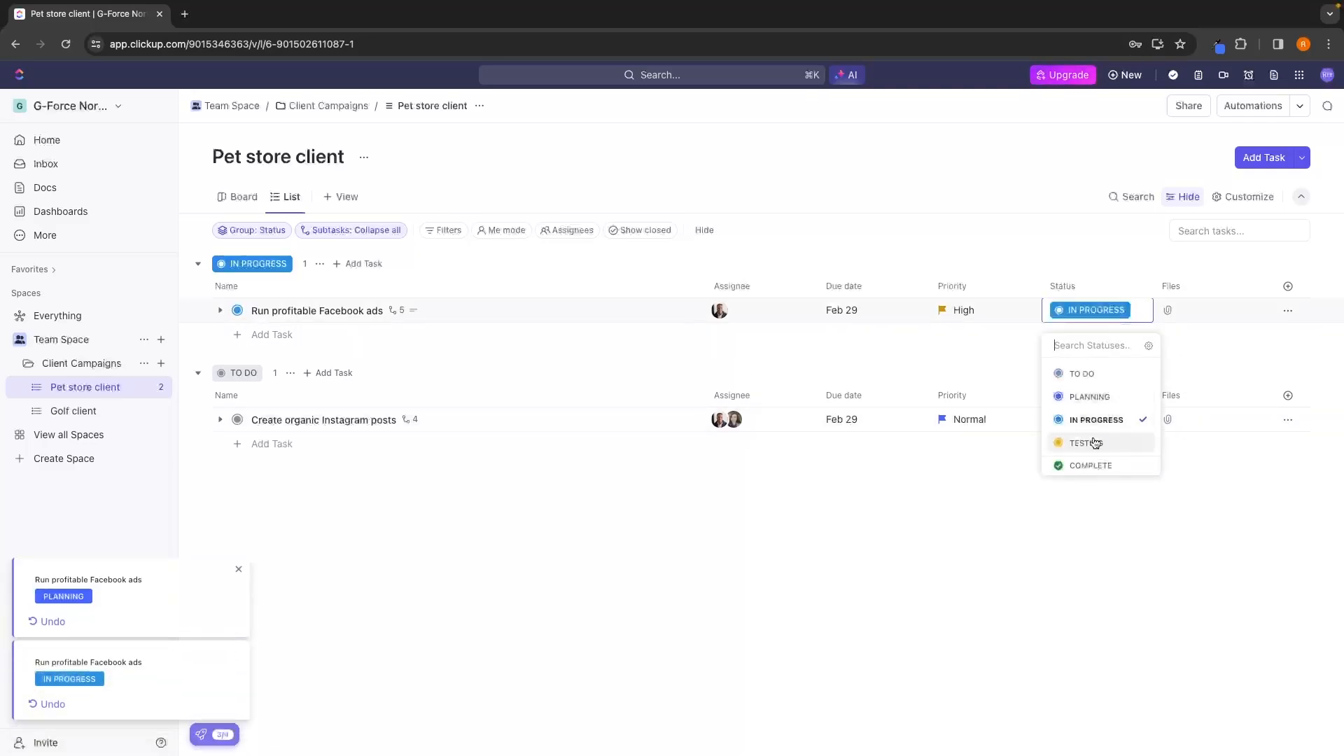
click(919, 532)
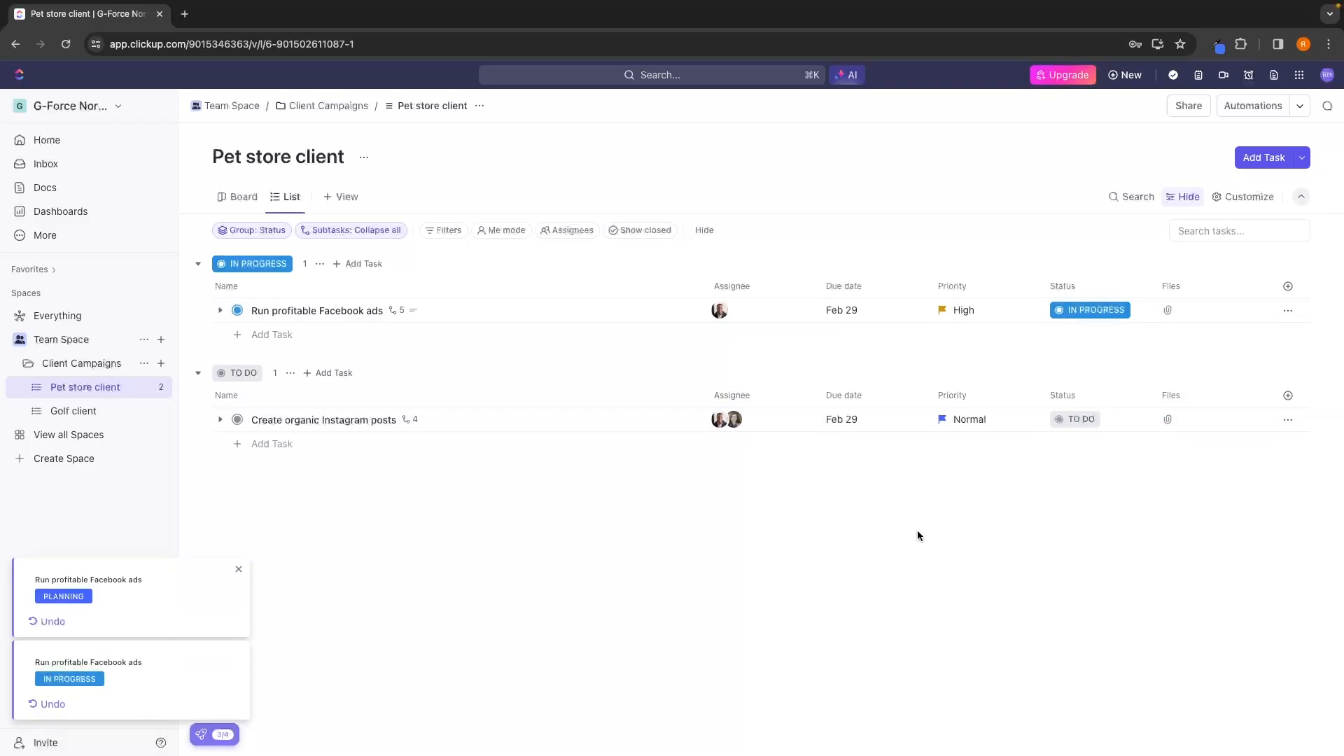
In the Board view, move the "Create organic Instagram posts" card to the In Progress column.
click(236, 202)
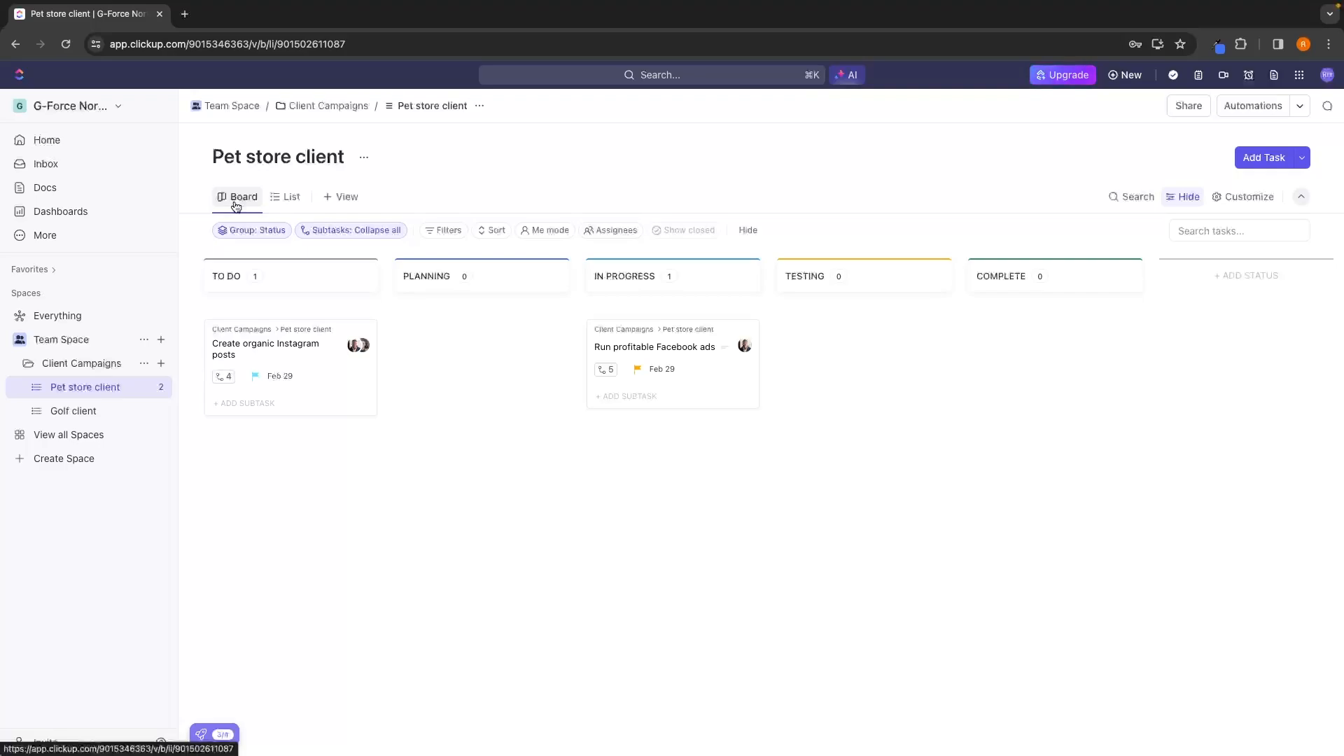
mouse_move(231, 348)
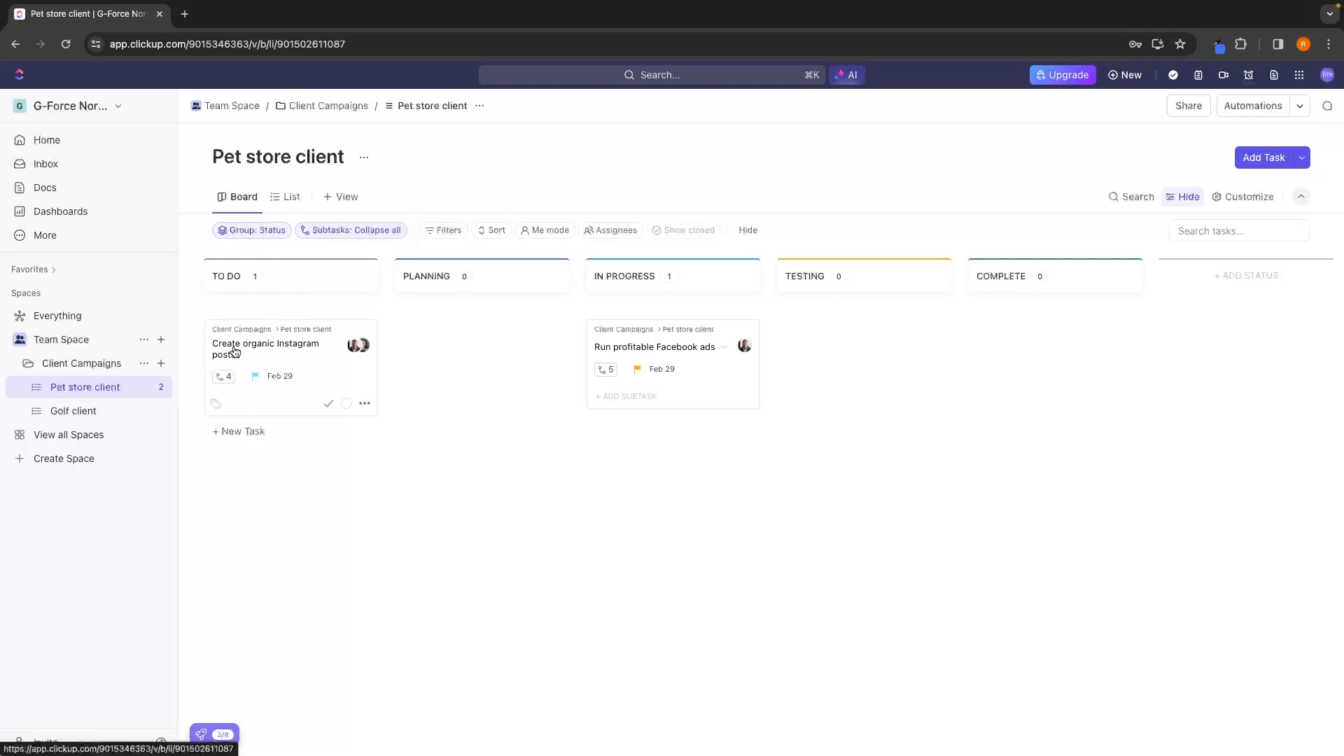
drag(232, 350, 669, 464)
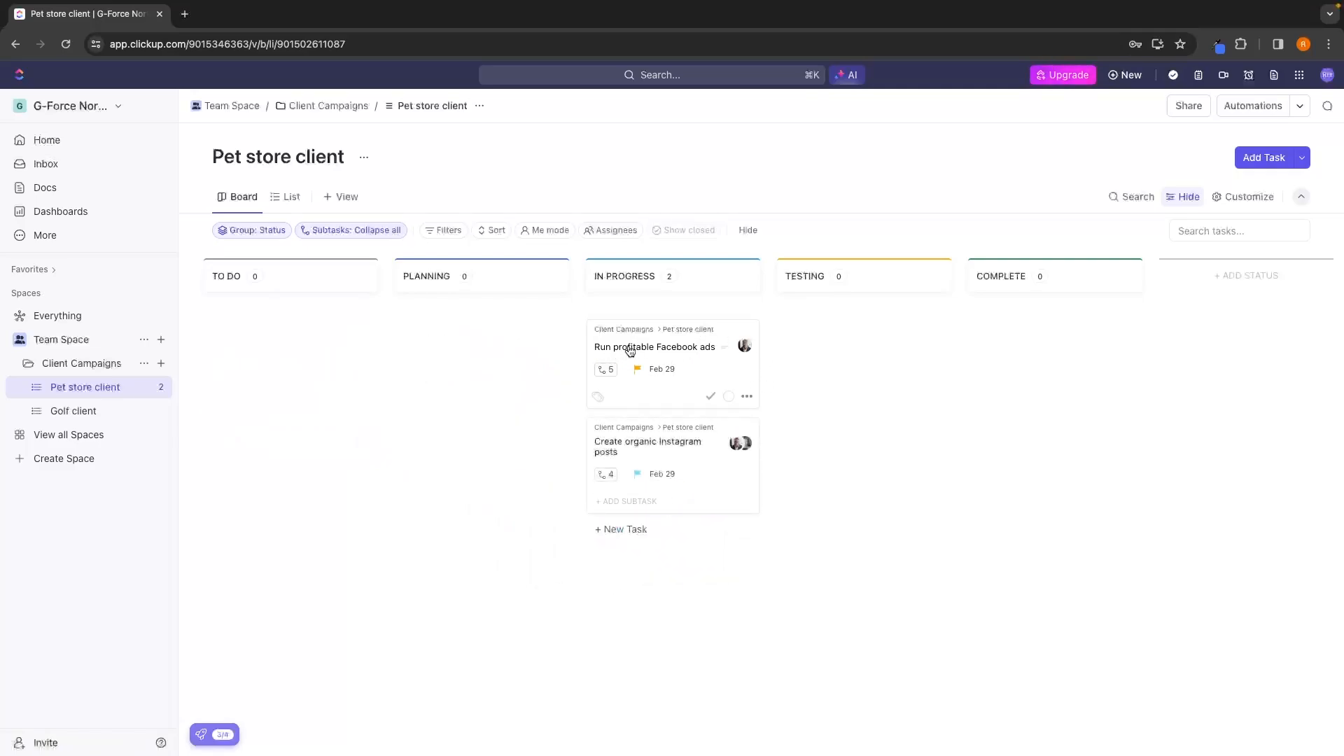
Move the "Run profitable Facebook ads" card to Testing and try to move it to Complete.
drag(616, 352, 1050, 342)
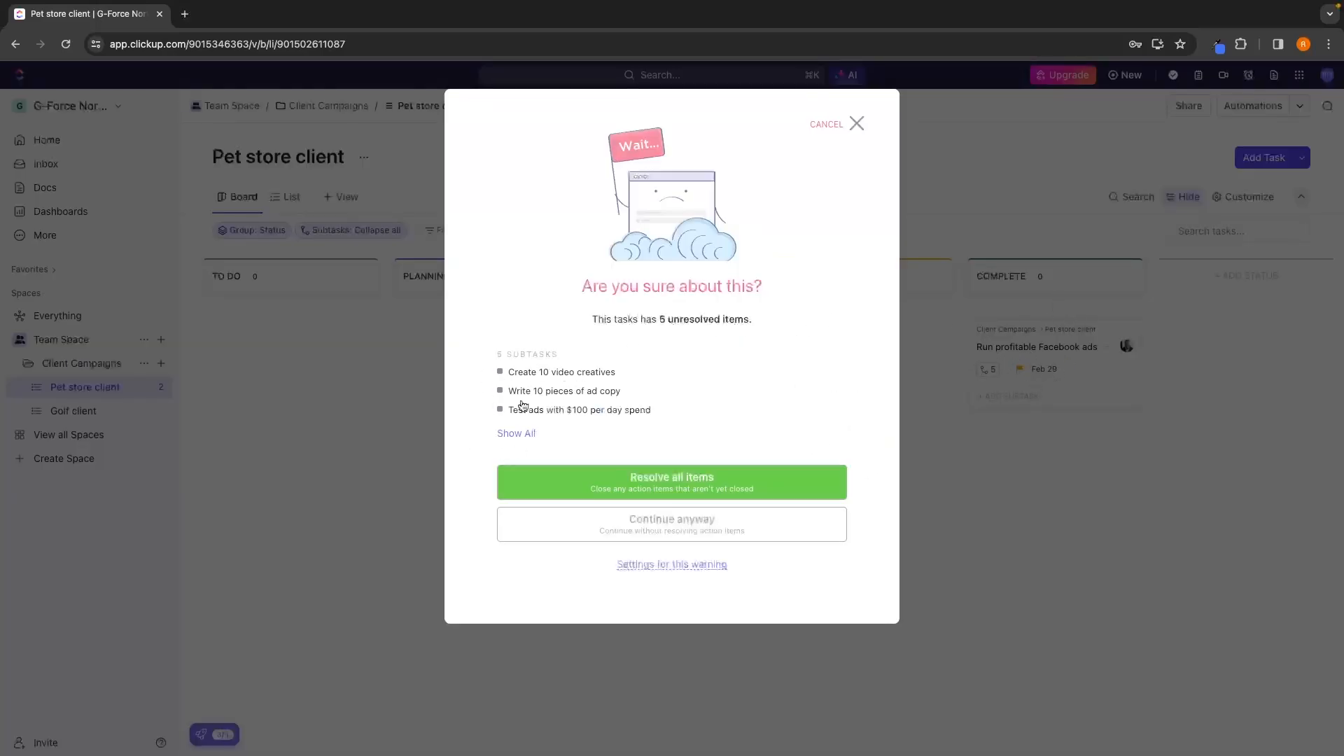
click(886, 146)
In the List view, set all five subtasks of "Run profitable Facebook ads" to Complete.
click(286, 197)
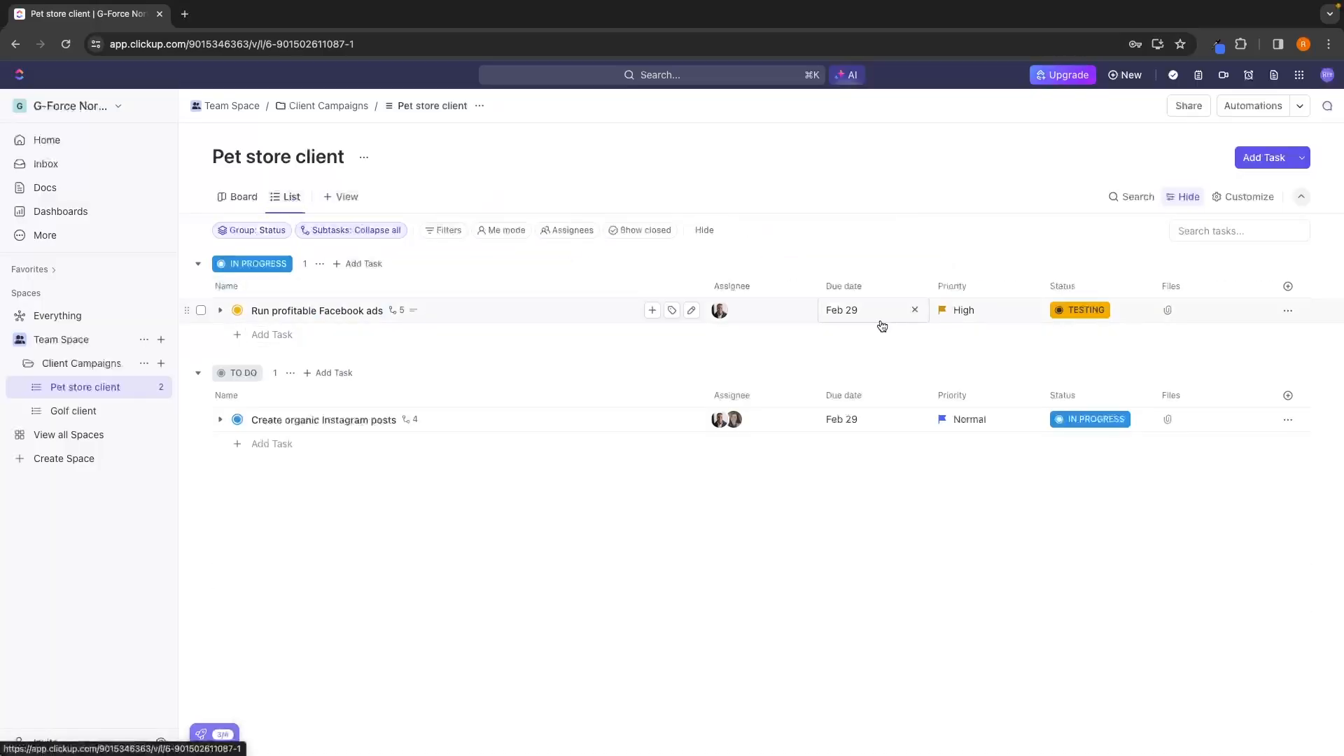
click(220, 310)
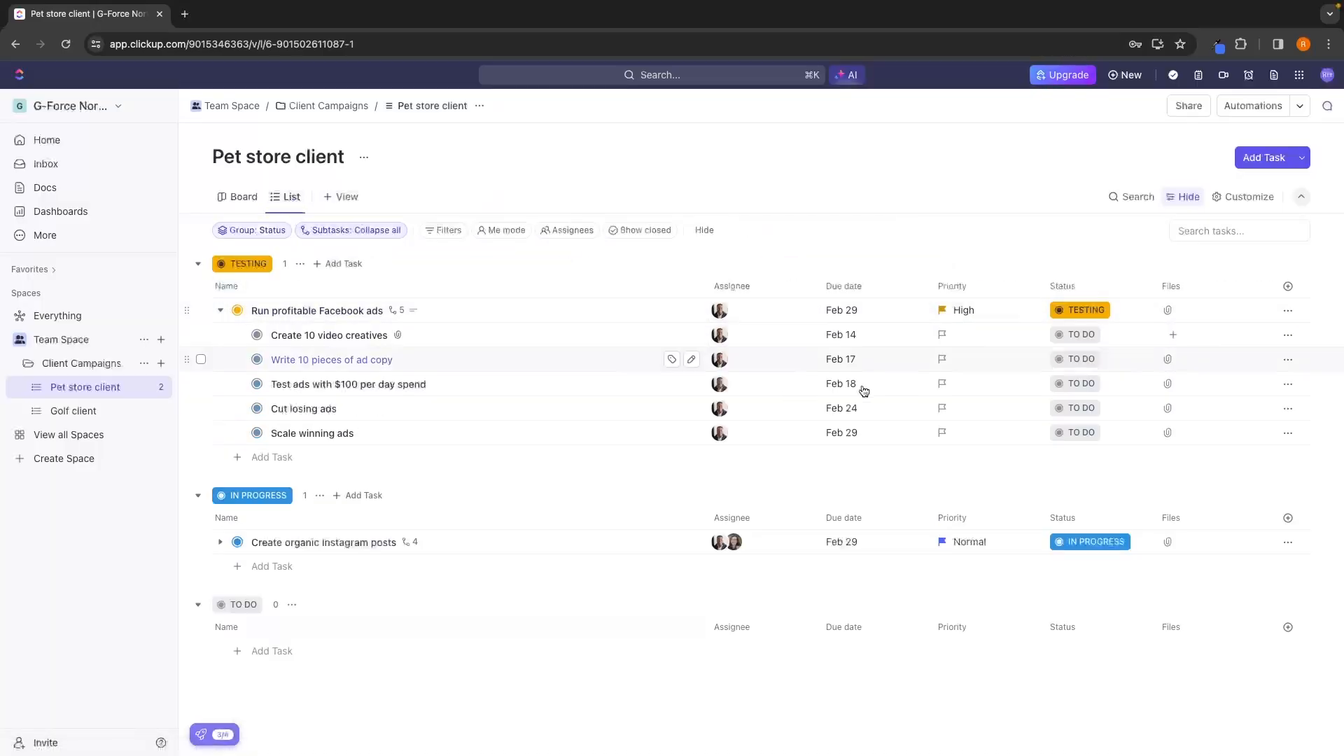
click(1076, 334)
click(1085, 489)
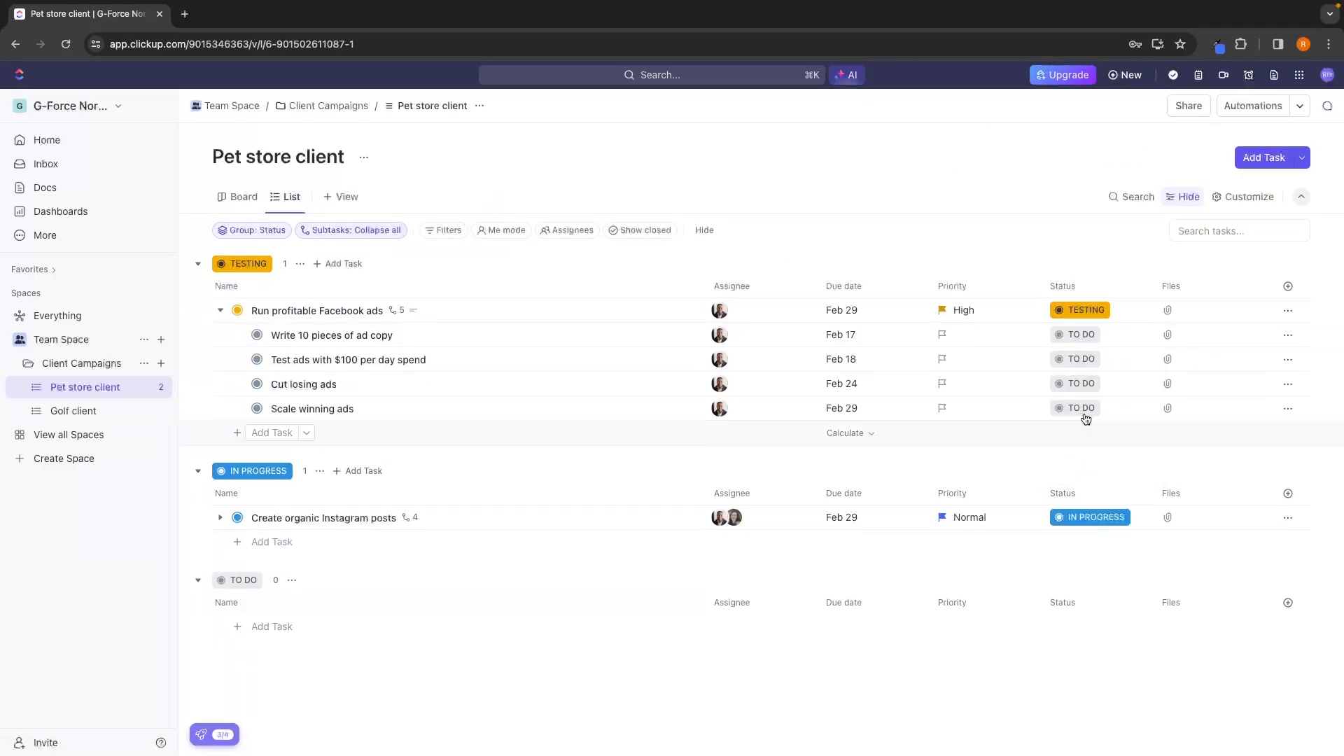
click(1078, 359)
click(1079, 509)
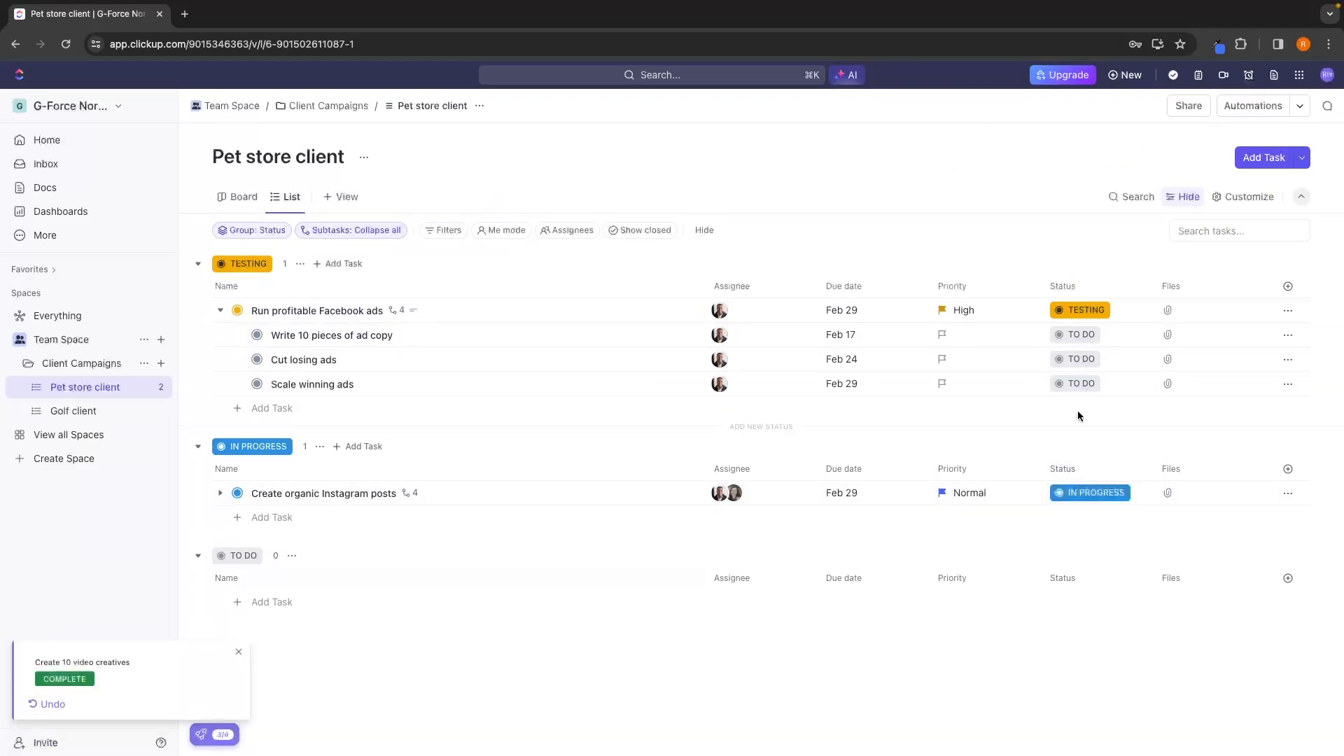
click(1078, 335)
click(1076, 488)
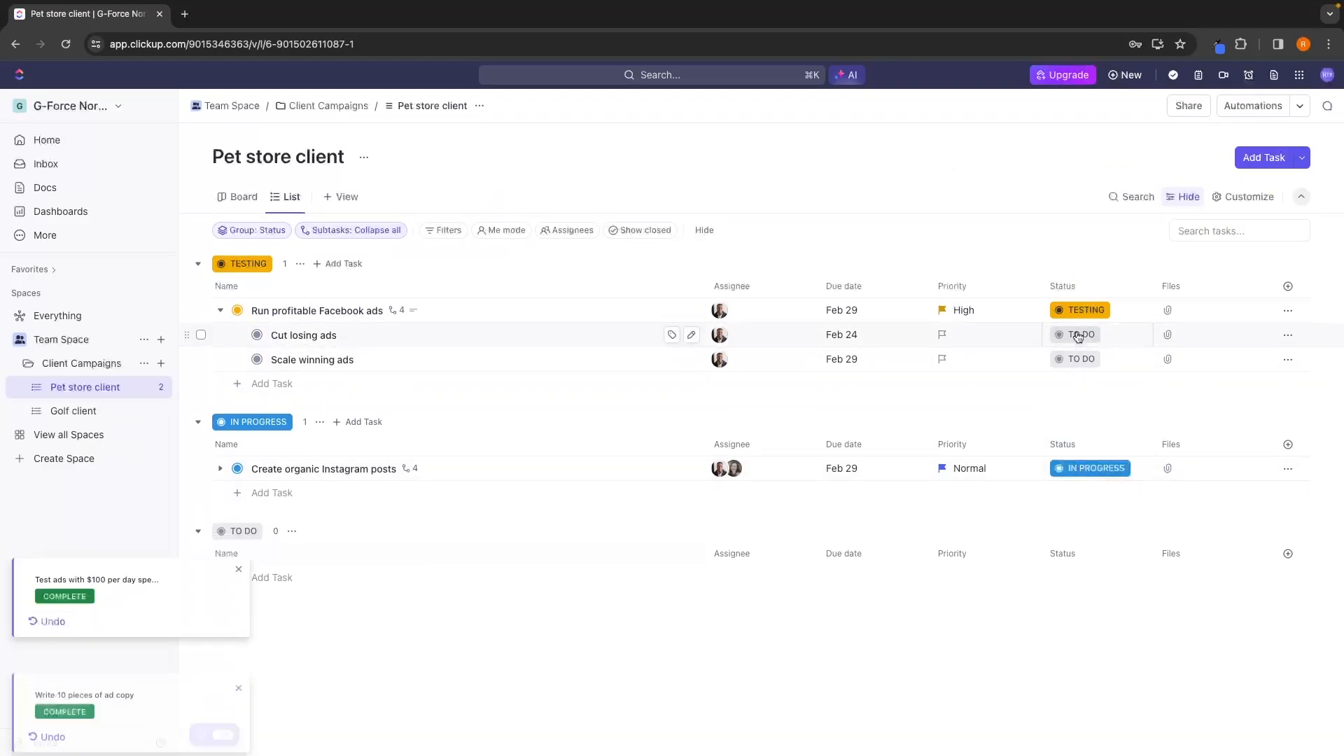
click(1077, 335)
click(1077, 489)
click(1083, 334)
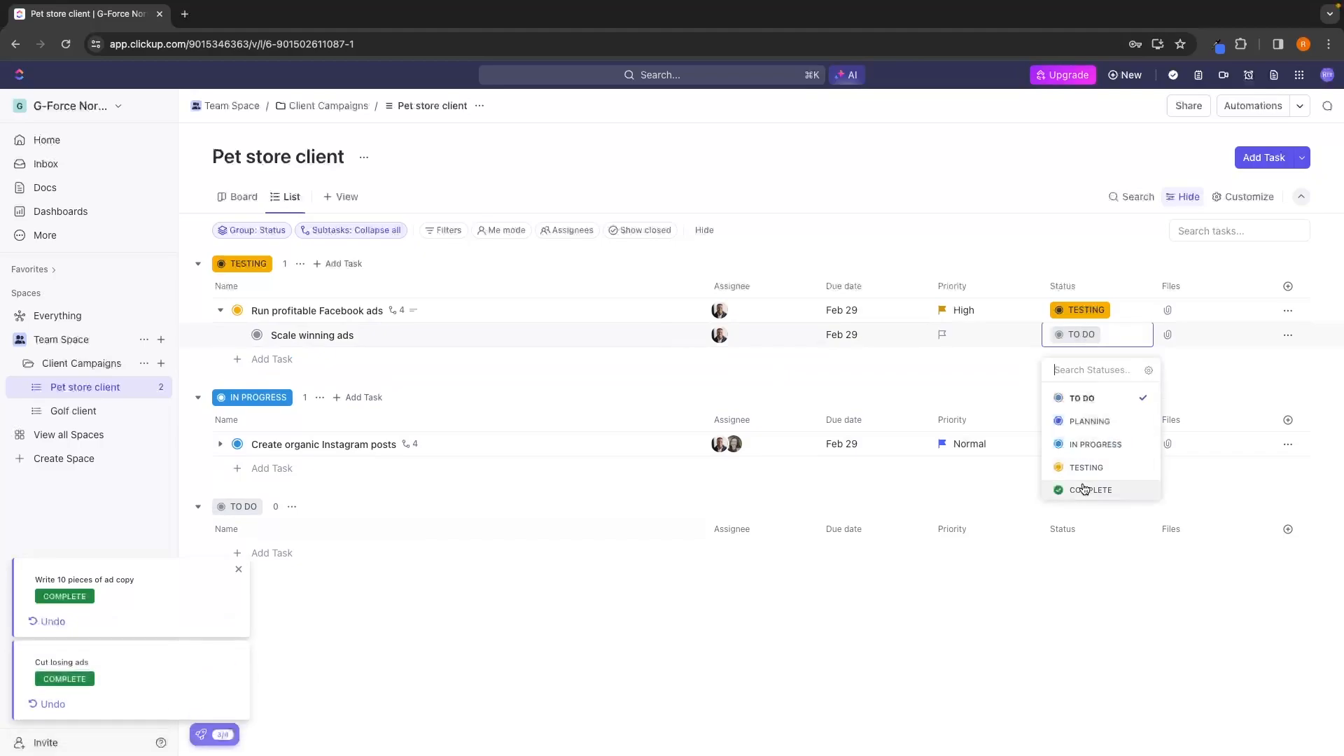
click(1079, 490)
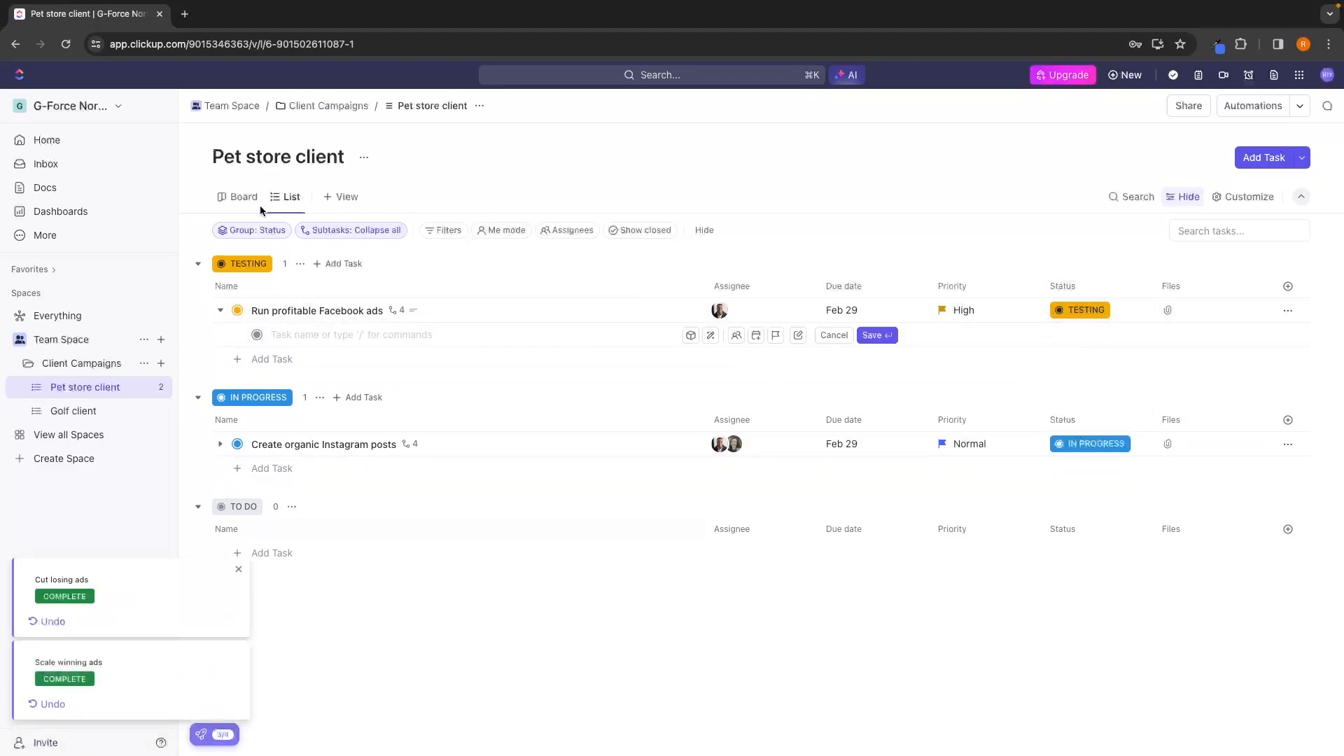
Move the "Run profitable Facebook ads" card to the Complete column on the board and return to the List view.
click(238, 196)
drag(870, 353, 1066, 337)
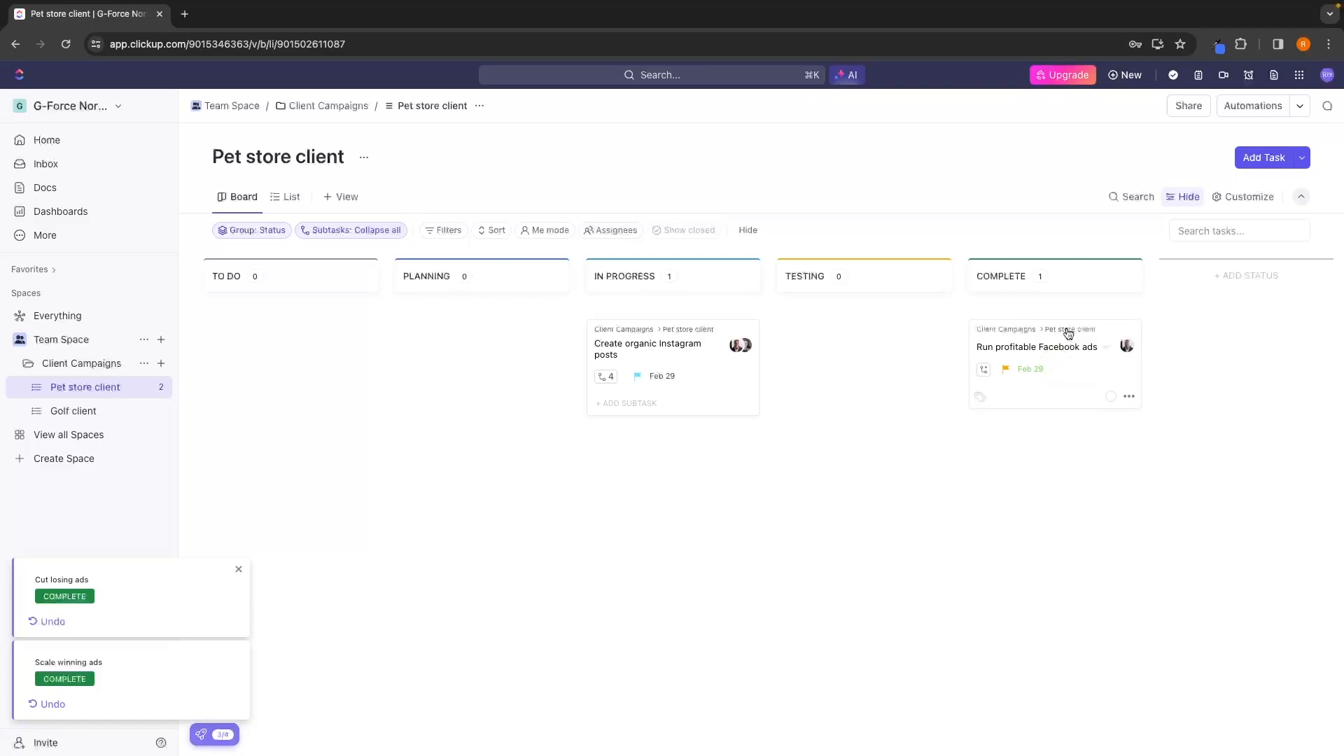
click(293, 206)
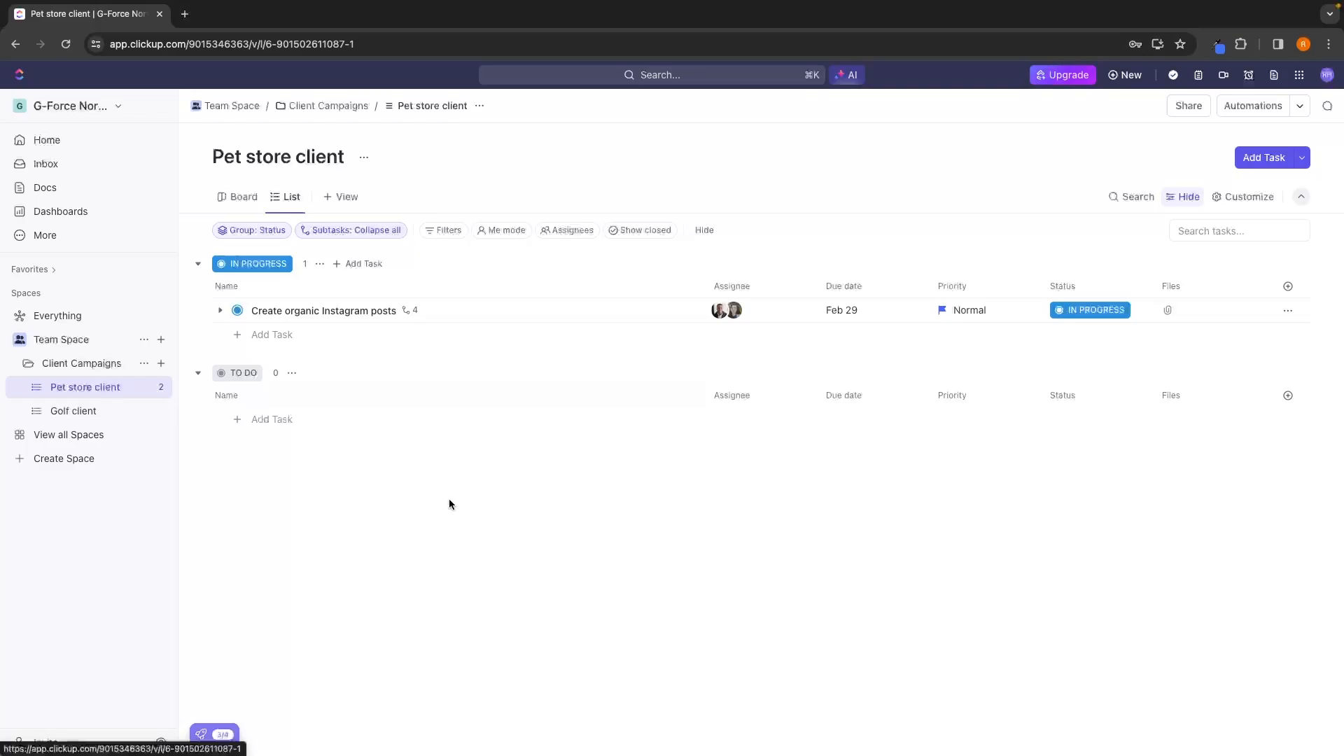
click(240, 198)
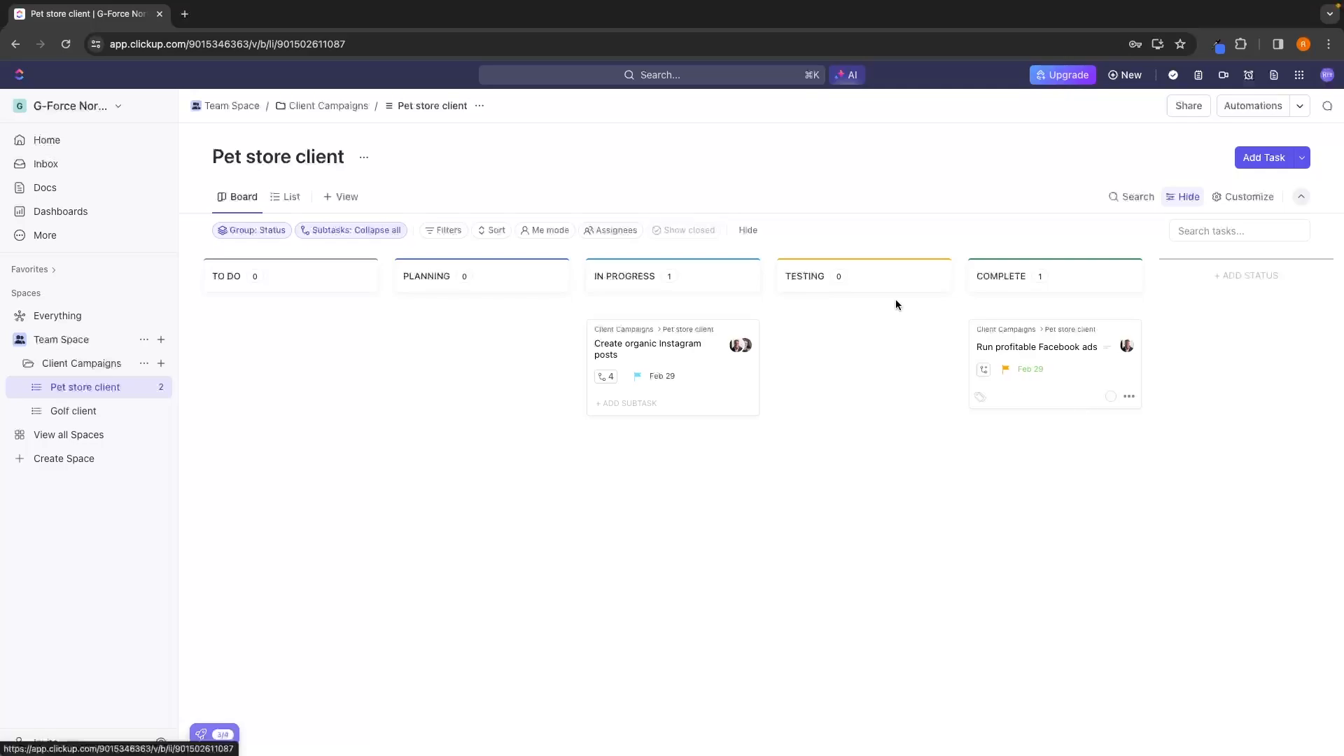
click(286, 199)
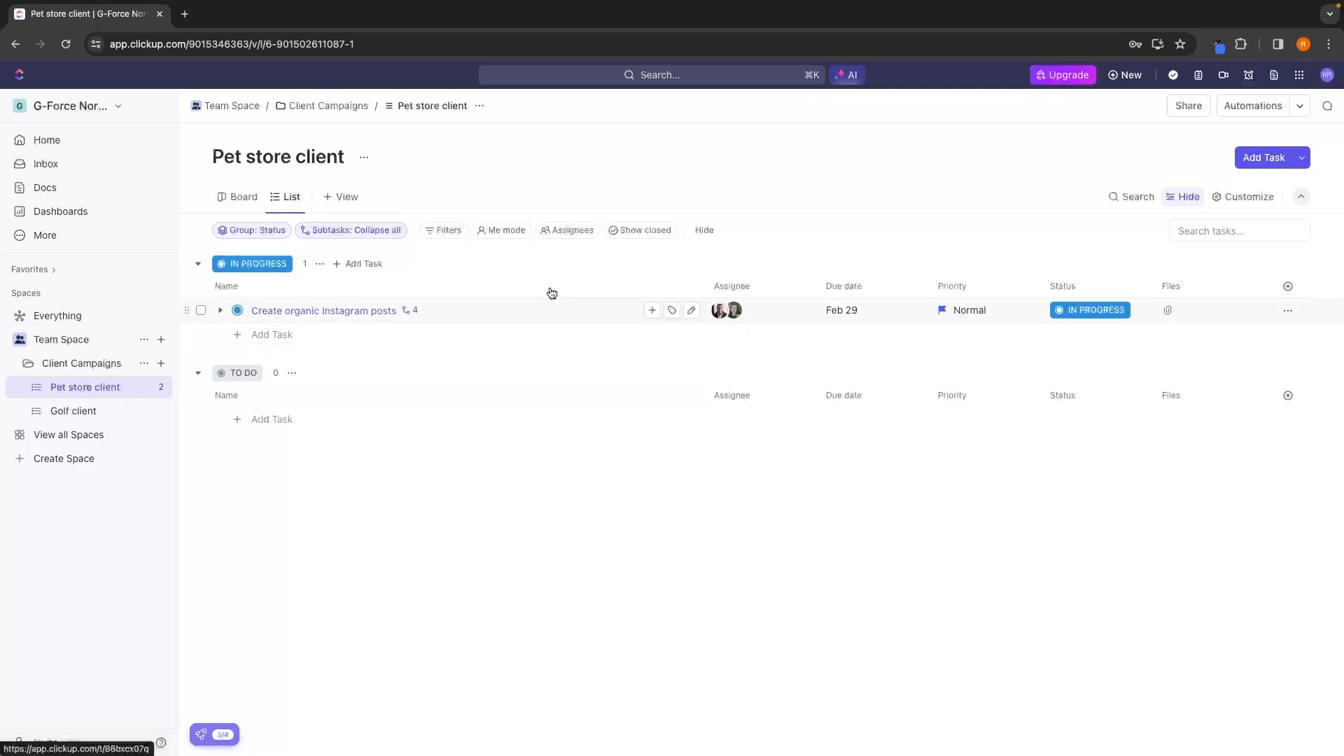
Filter the Pet store client list by each of the two assigned team members in turn, and clear the filter.
click(568, 233)
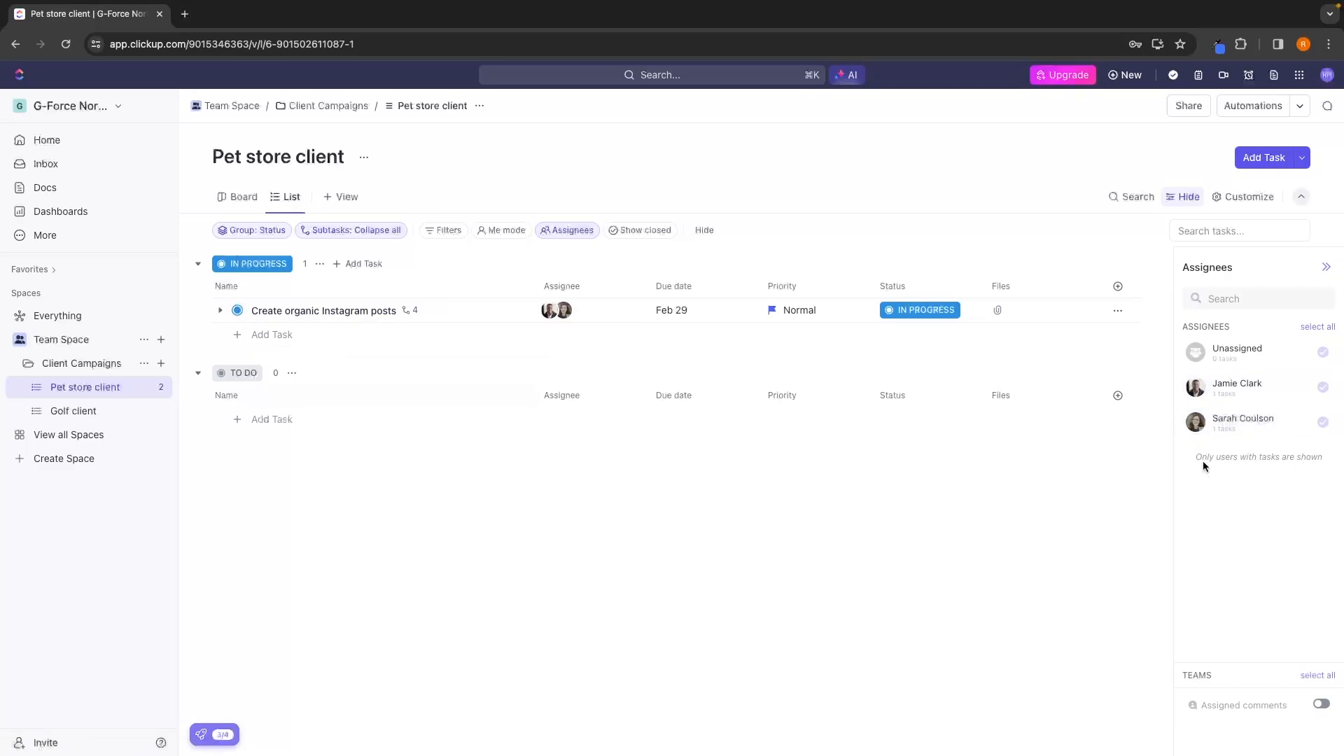
click(1243, 392)
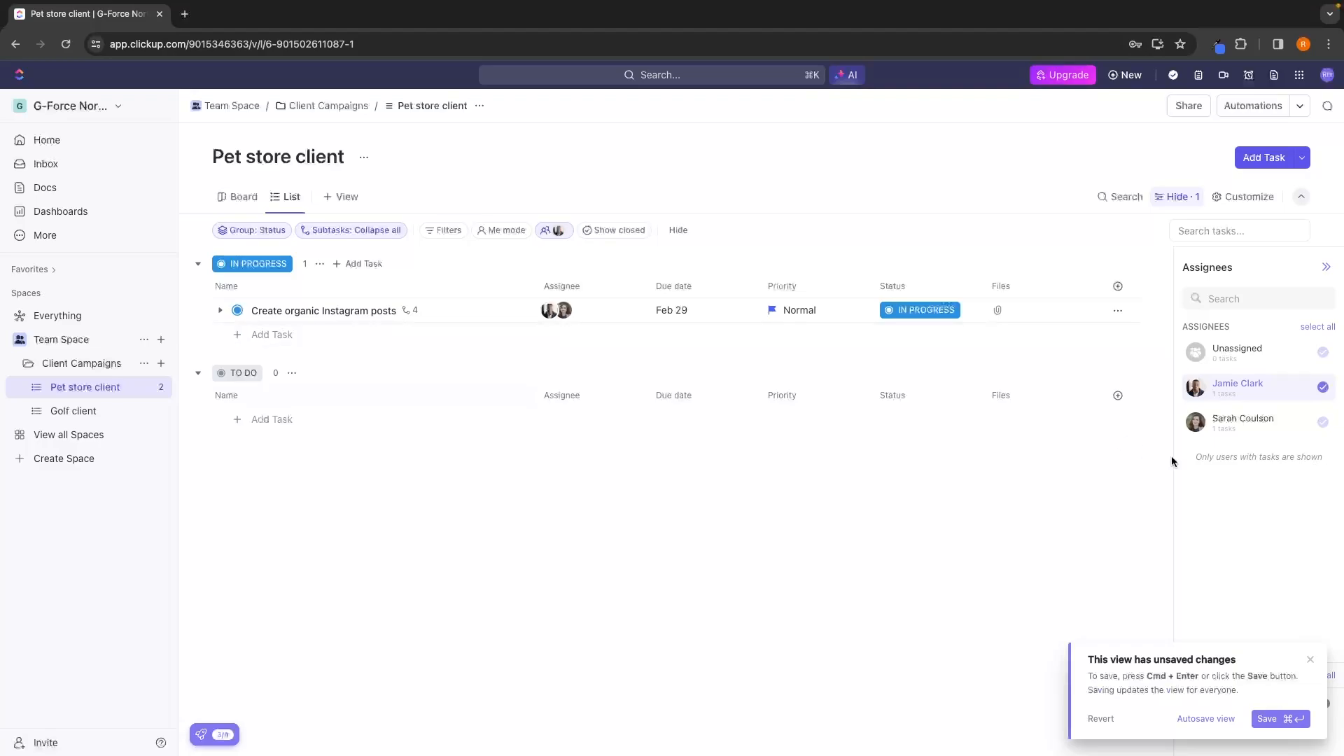
click(1246, 434)
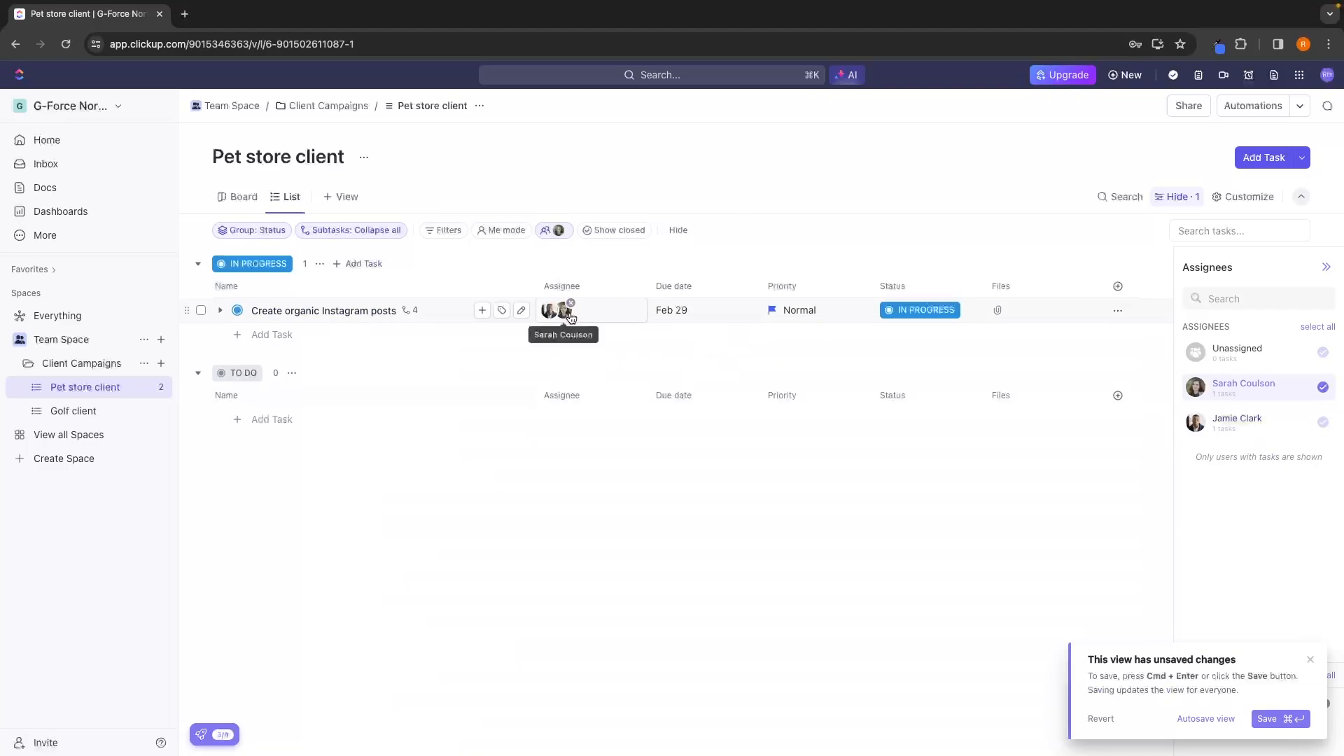
click(1327, 270)
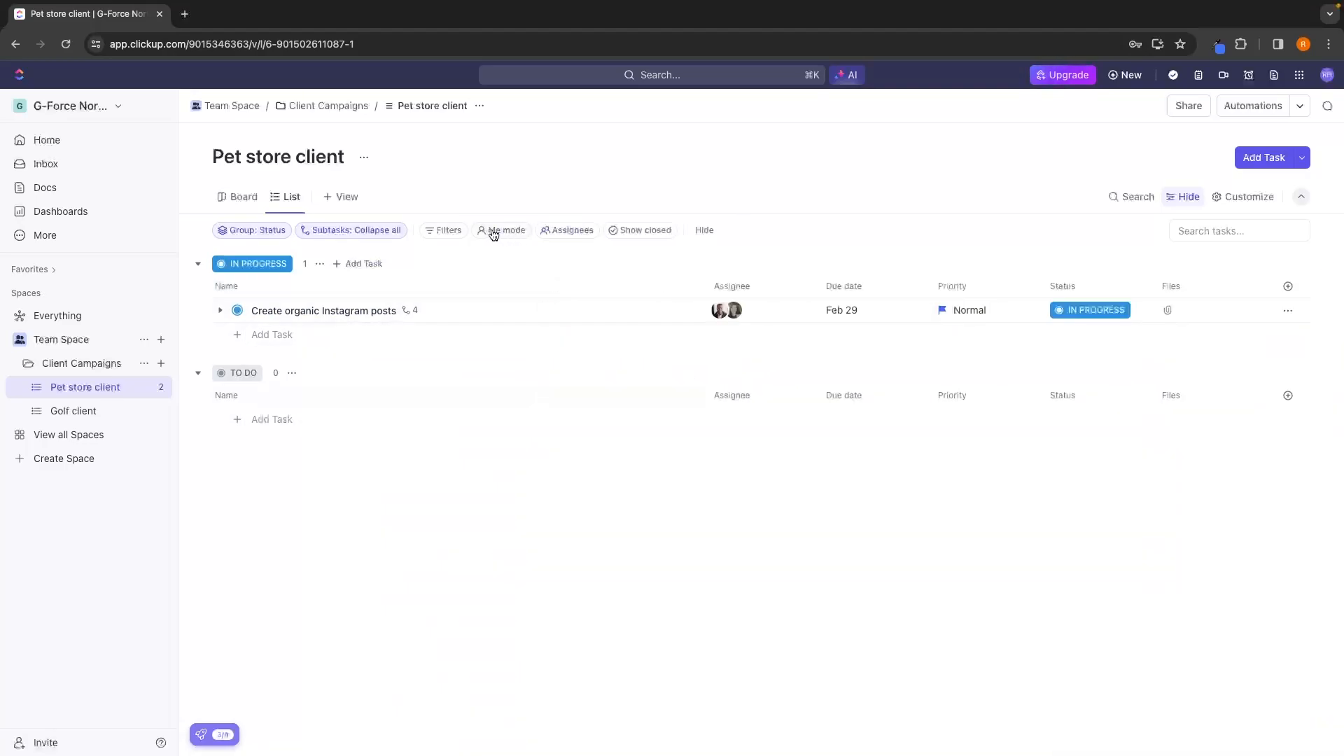
View the list in Me mode and with closed tasks shown, turning each option off again.
click(494, 231)
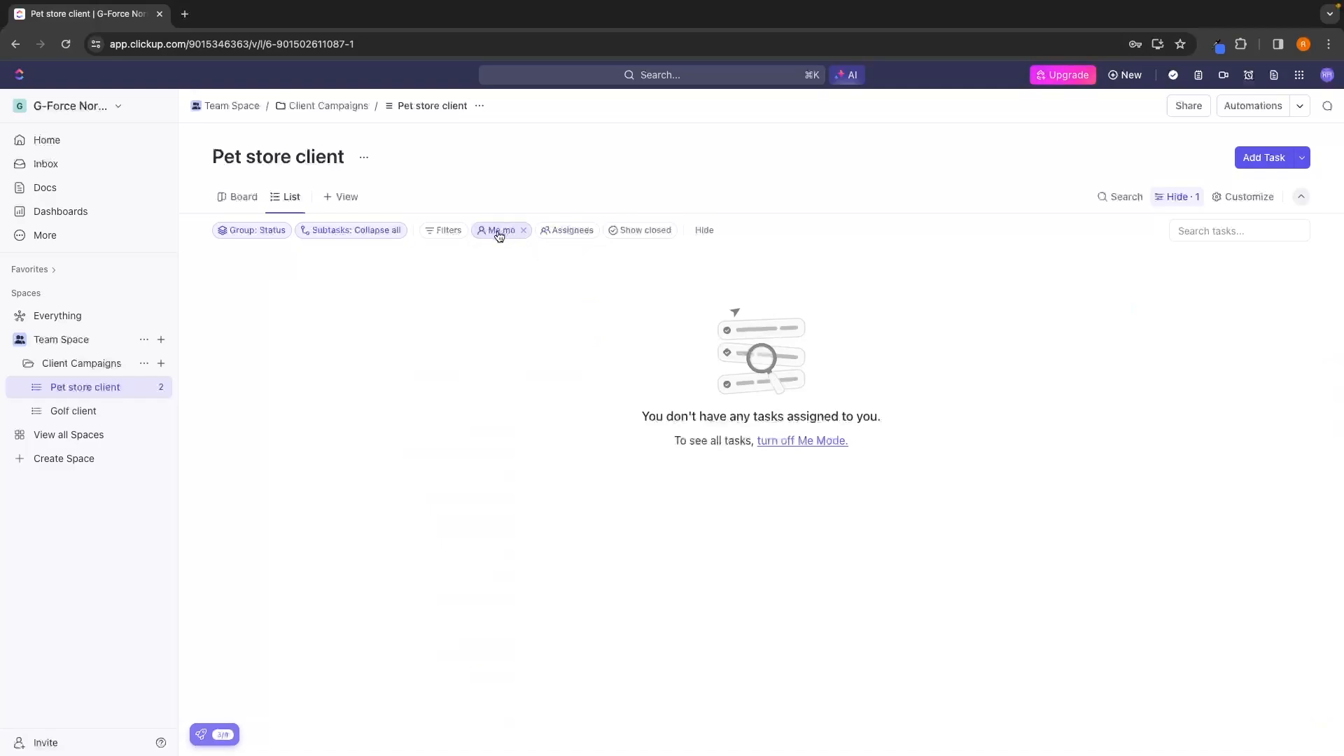
click(522, 232)
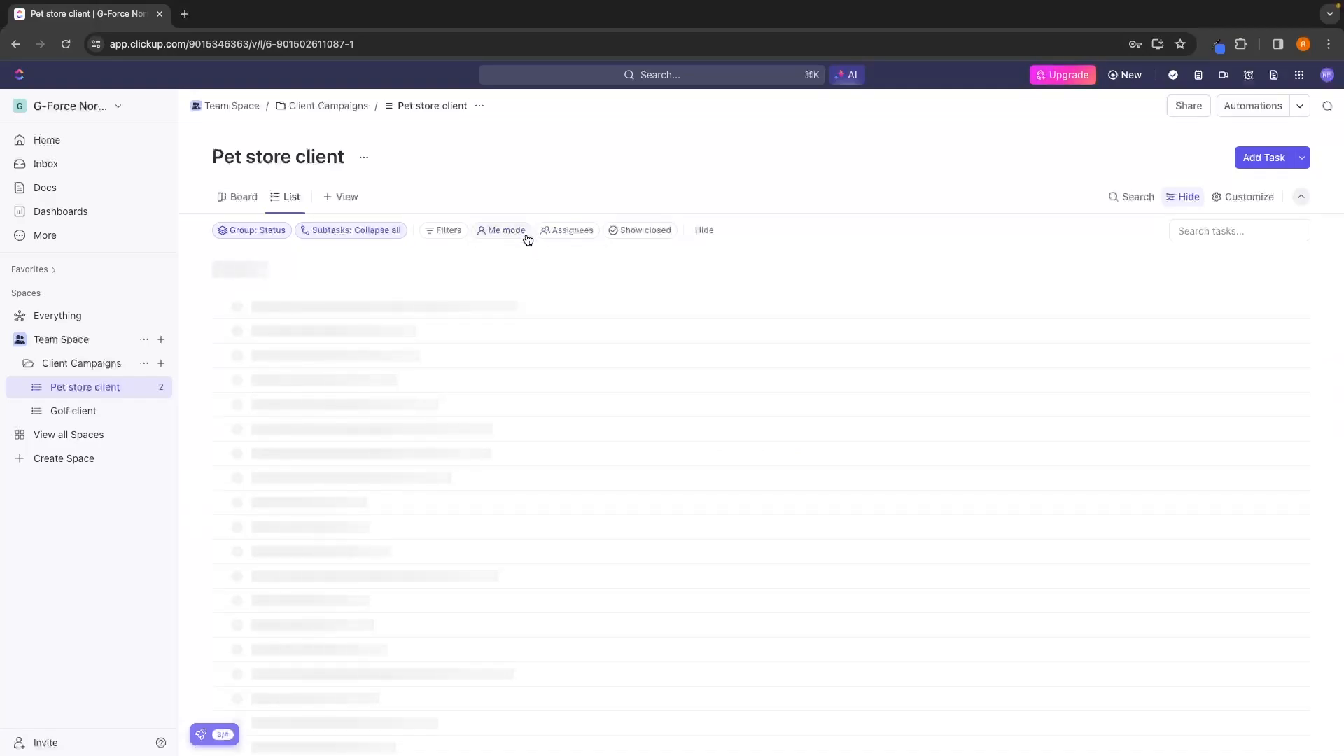
click(636, 234)
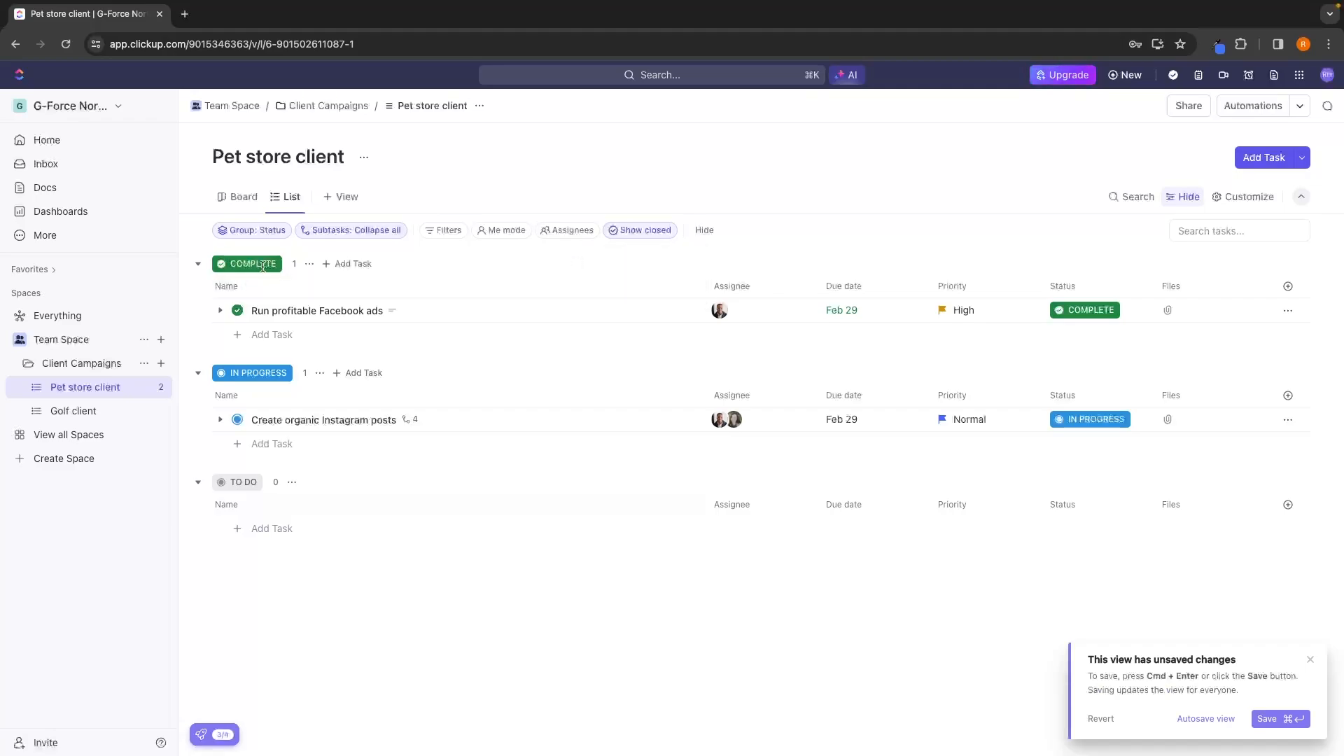
mouse_move(648, 233)
click(691, 265)
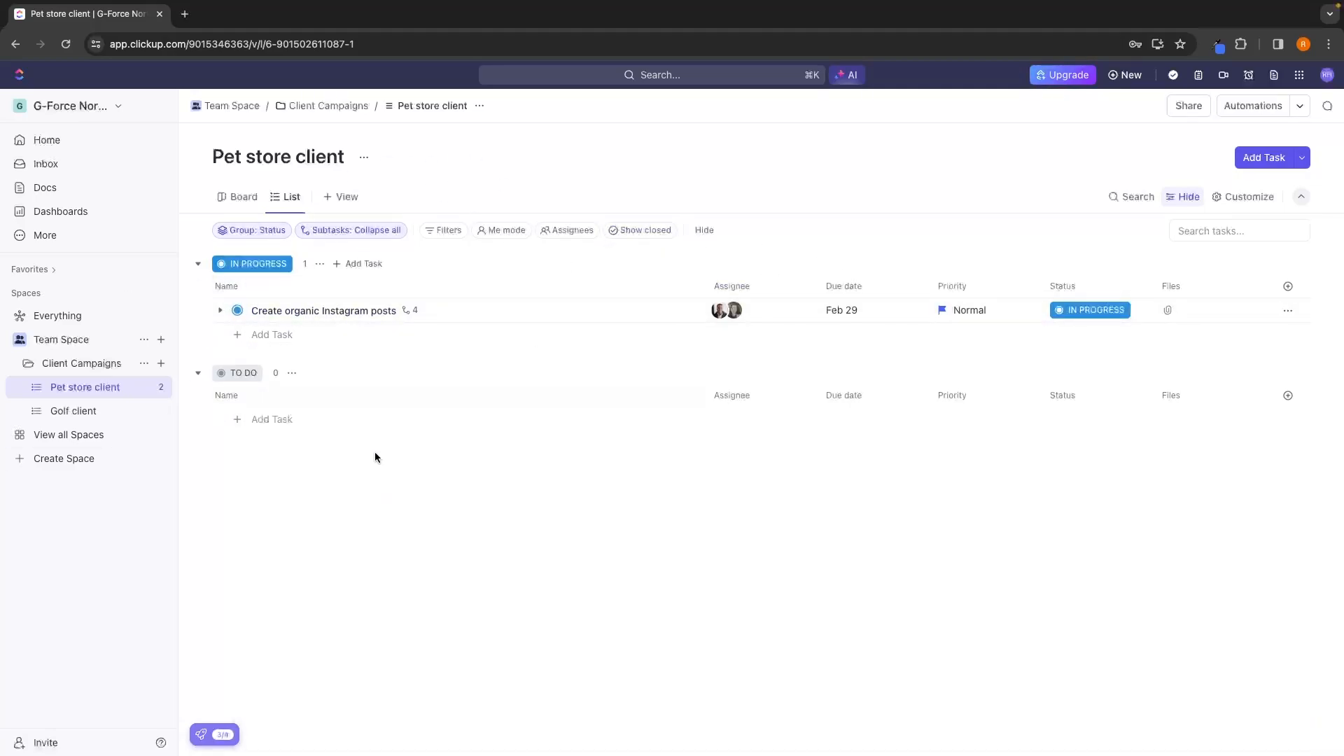
Collapse and expand the Client Campaigns folder and open its Golf client list.
click(30, 368)
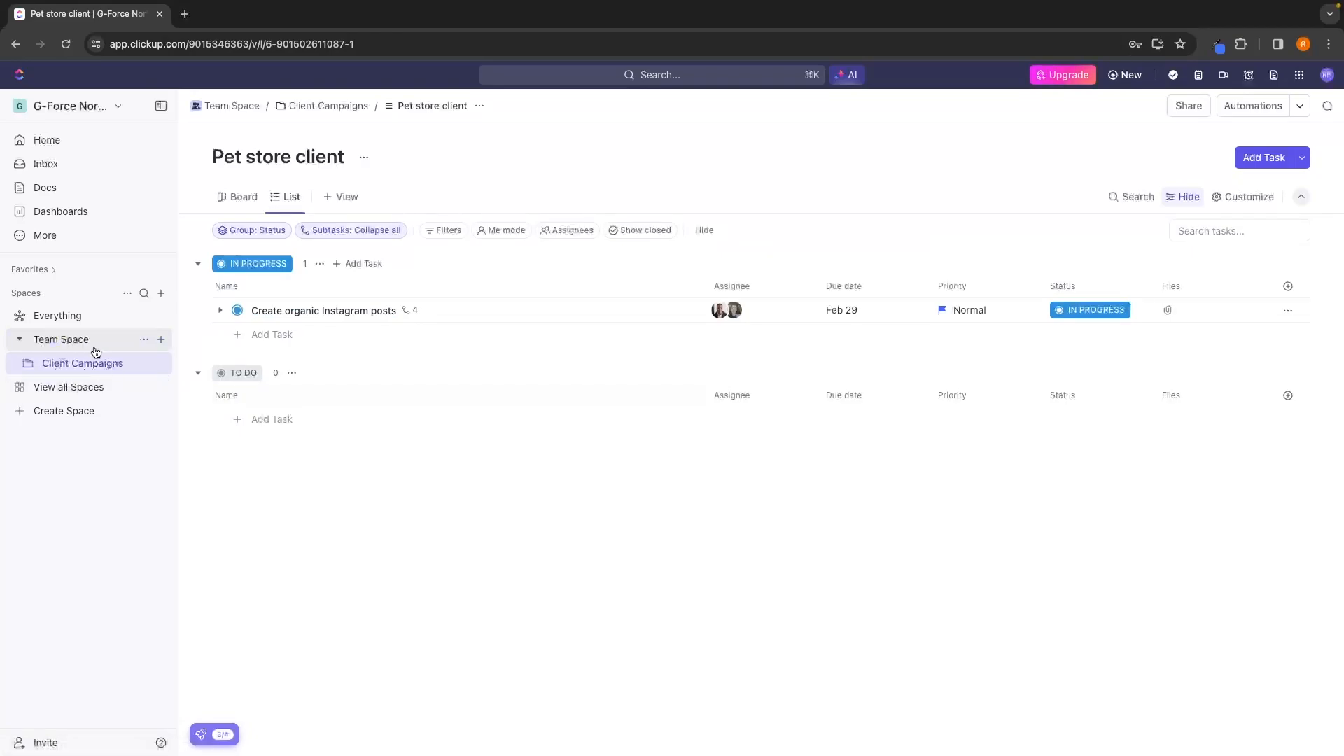
click(30, 369)
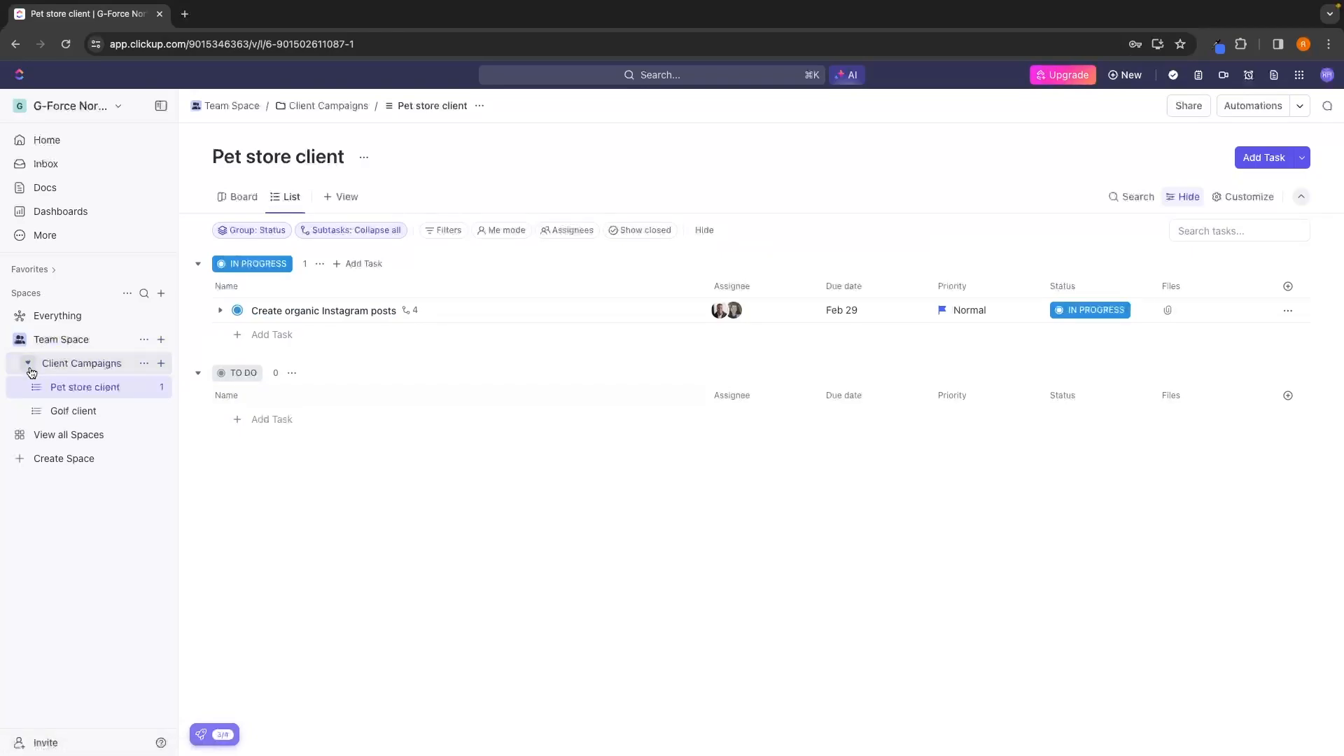
click(88, 411)
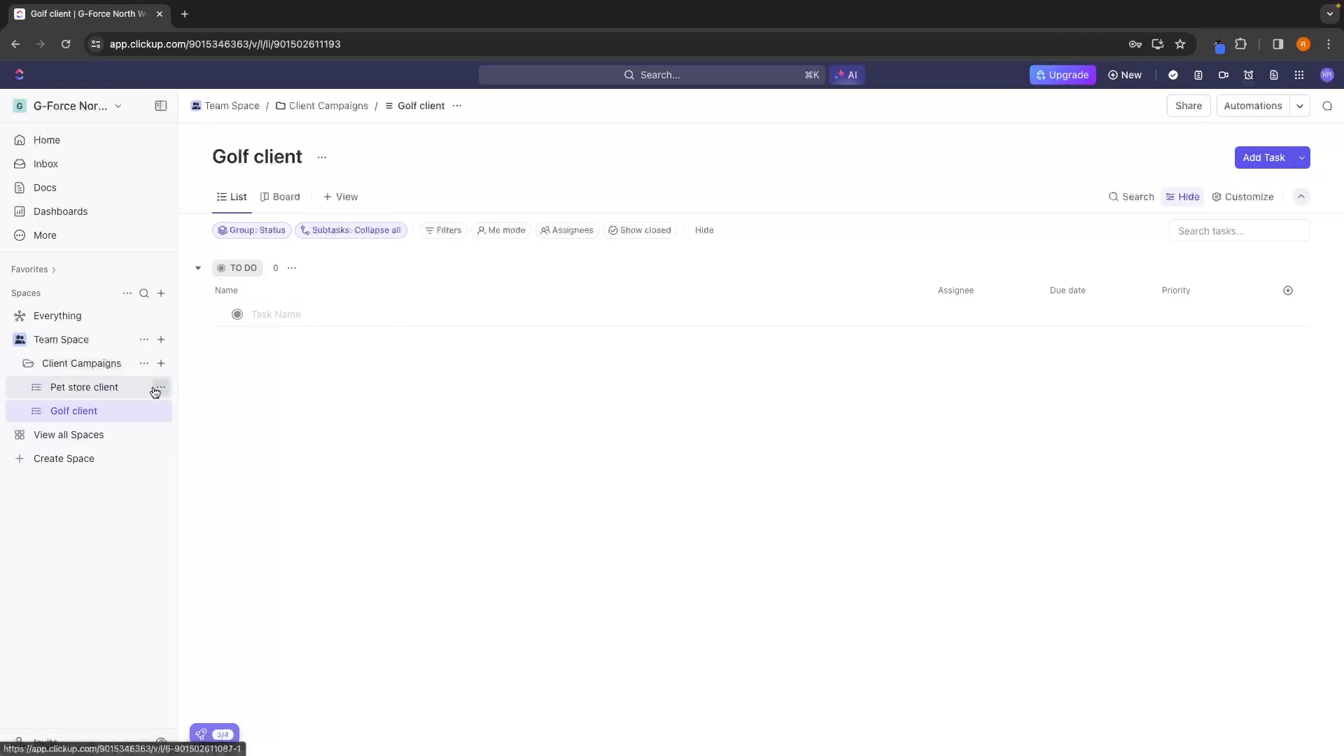
Create a folder named "Sales & Client Acquisition" in Team Space.
click(28, 365)
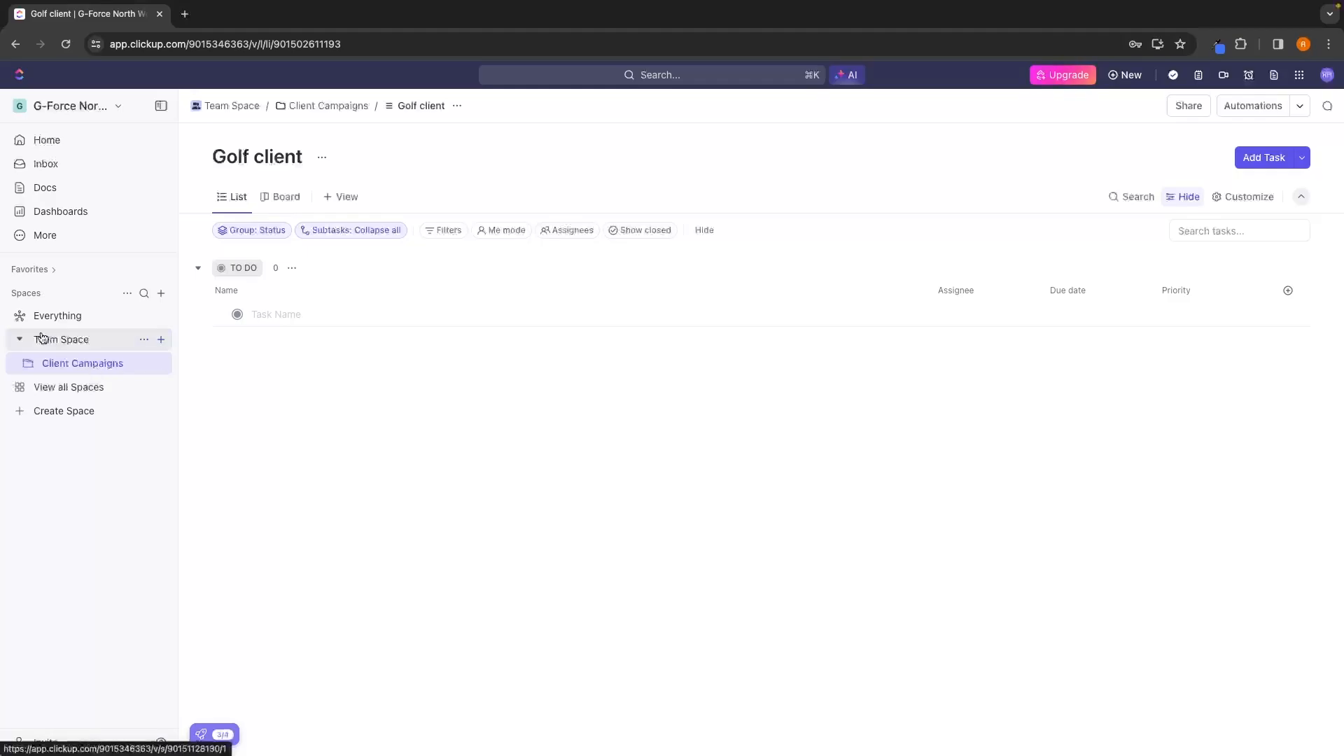
click(161, 342)
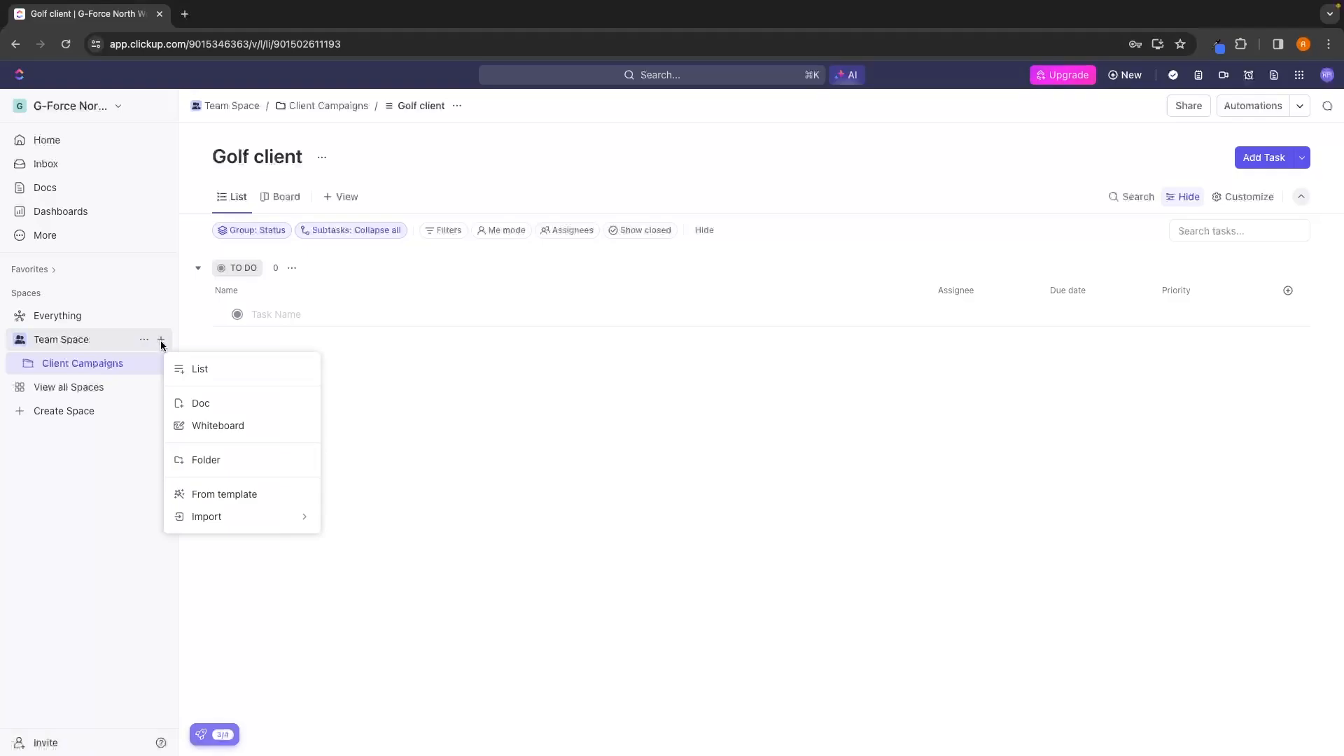
click(237, 459)
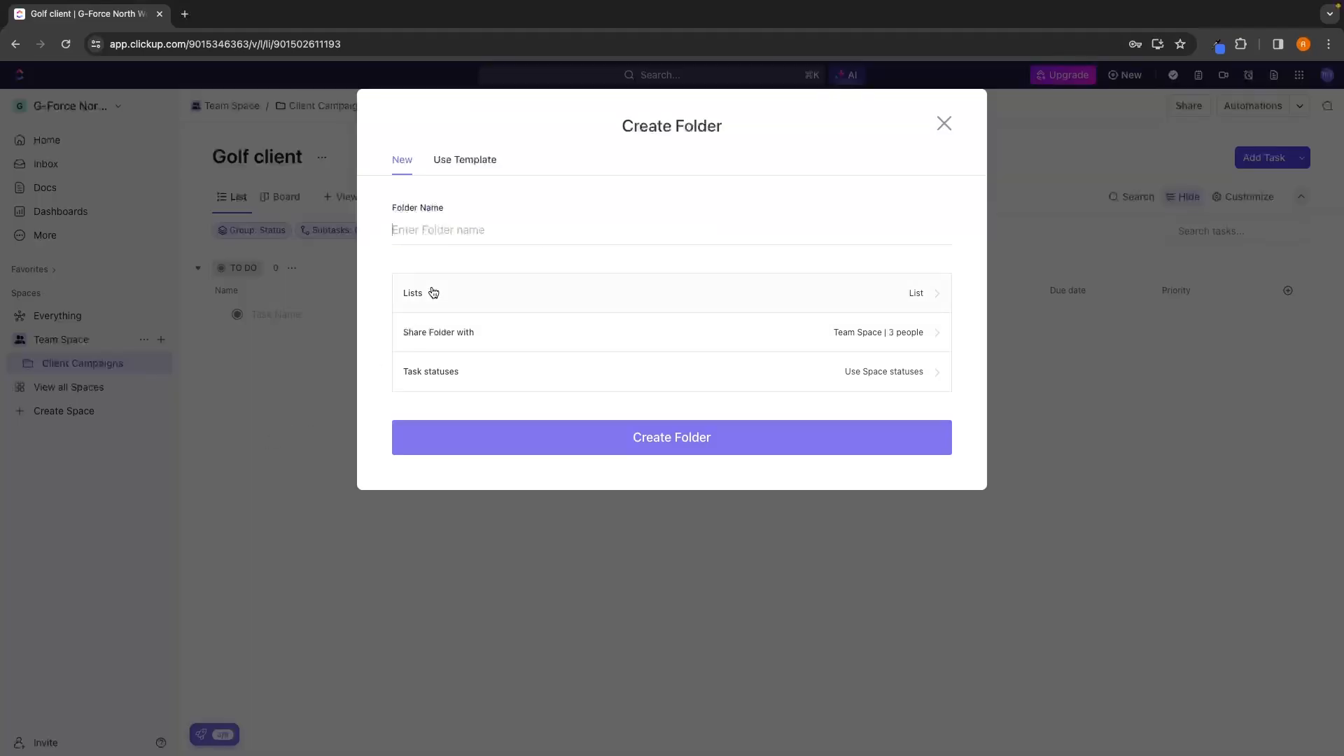
text(Sales & Client Acquisition)
click(618, 437)
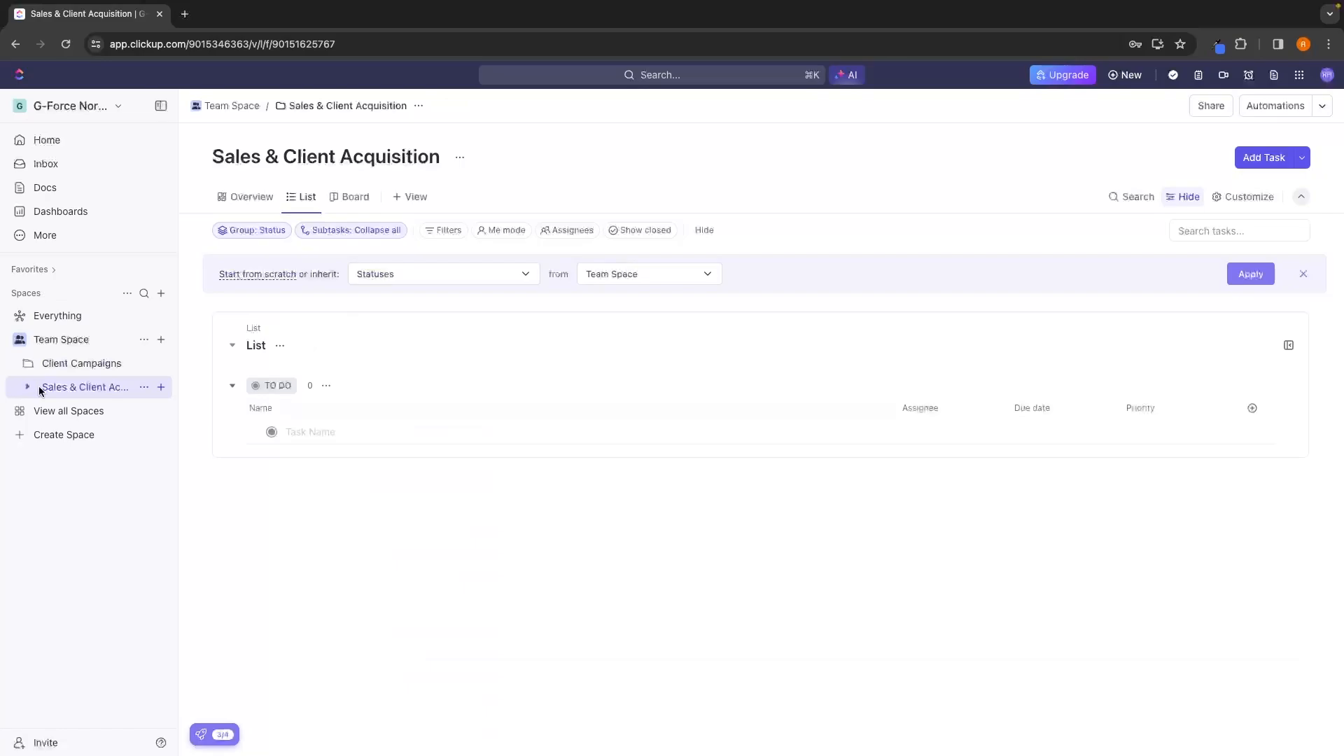
View the list inside the Sales & Client Acquisition folder and the overviews of both folders.
click(58, 411)
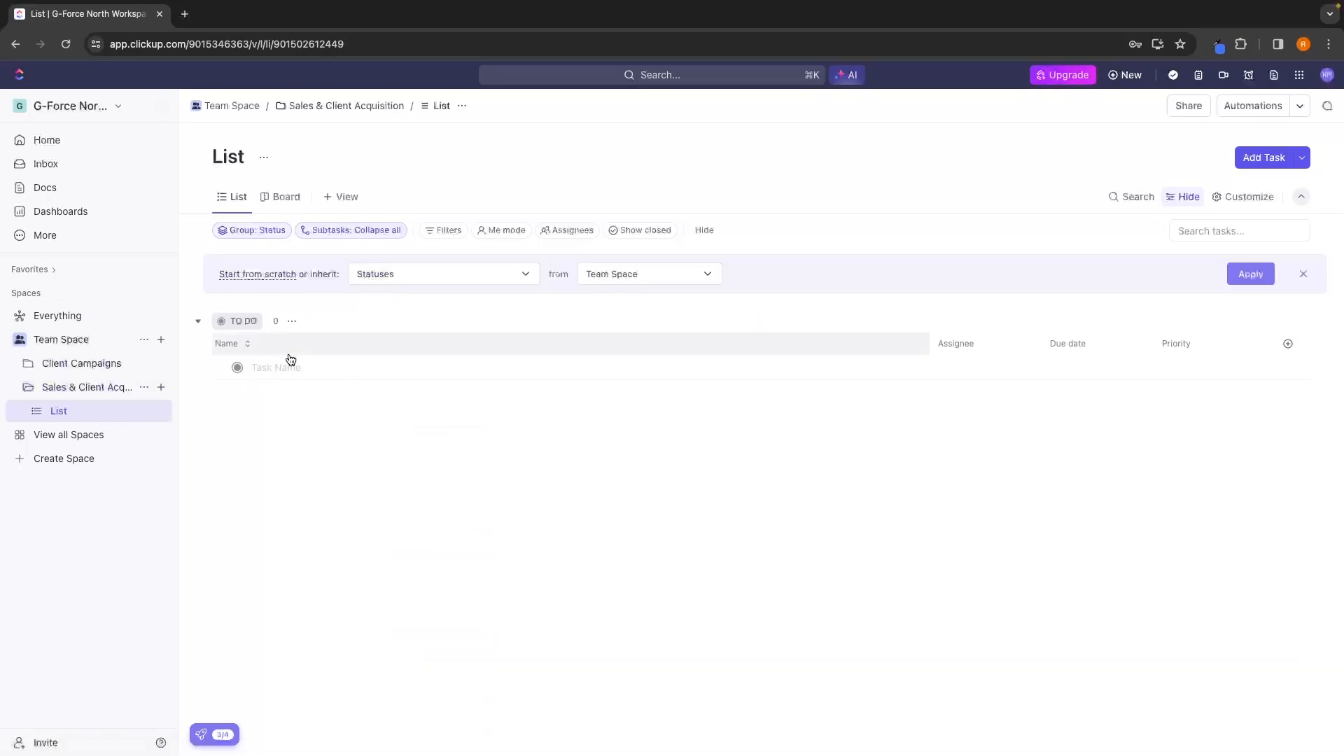
click(24, 390)
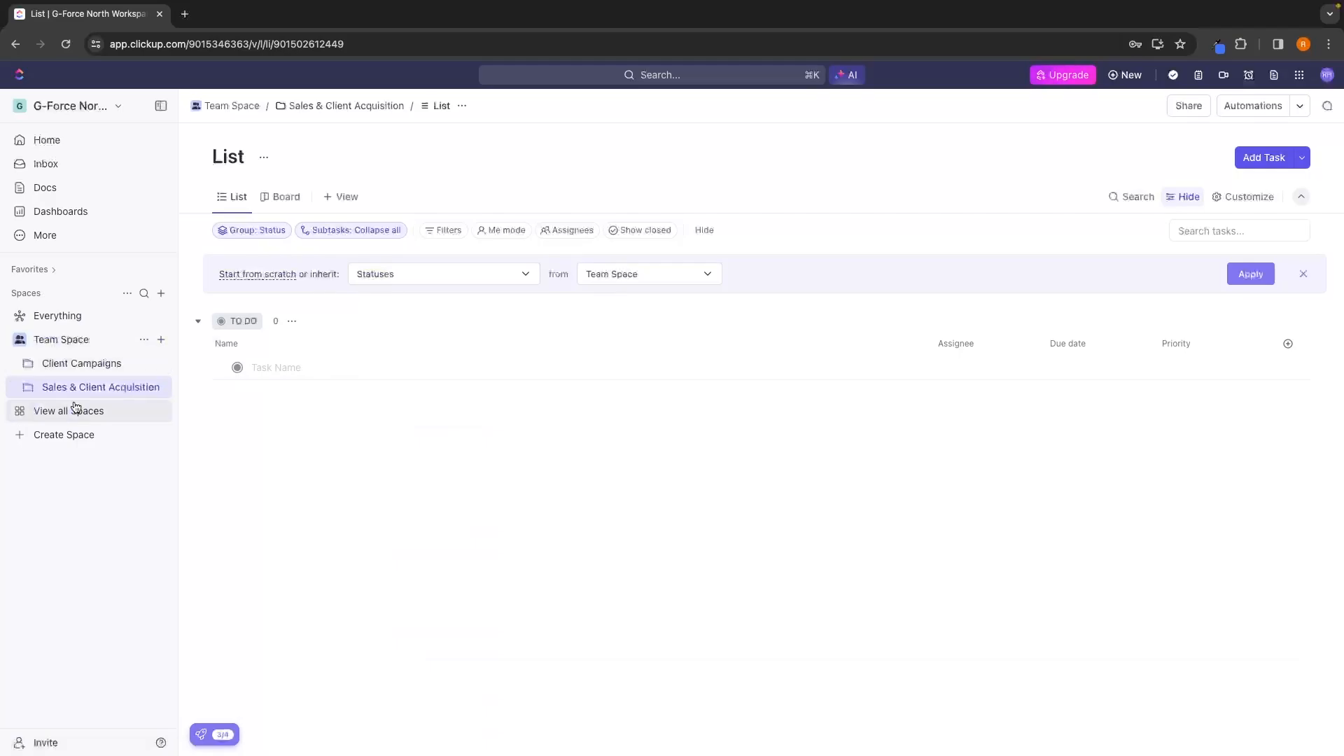
click(61, 363)
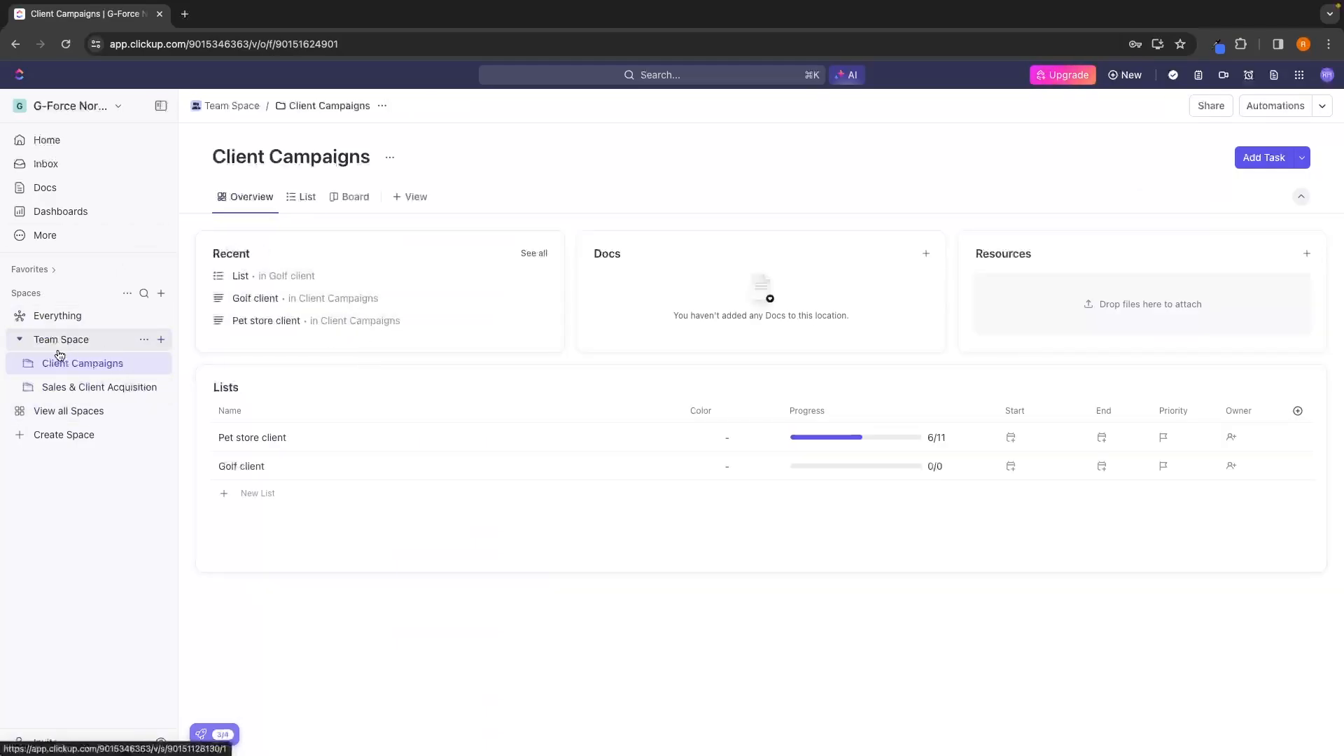
click(71, 385)
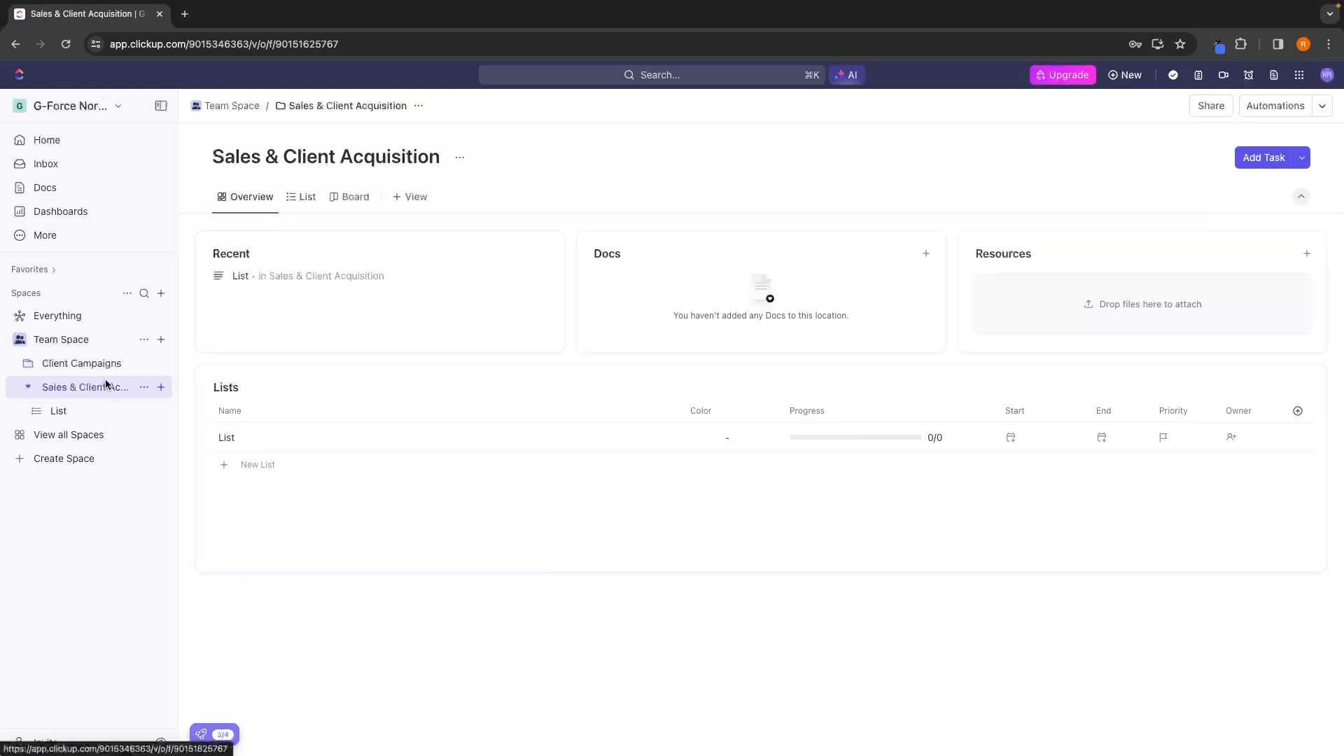
Delete the Sales & Client Acquisition folder from Team Space.
click(28, 387)
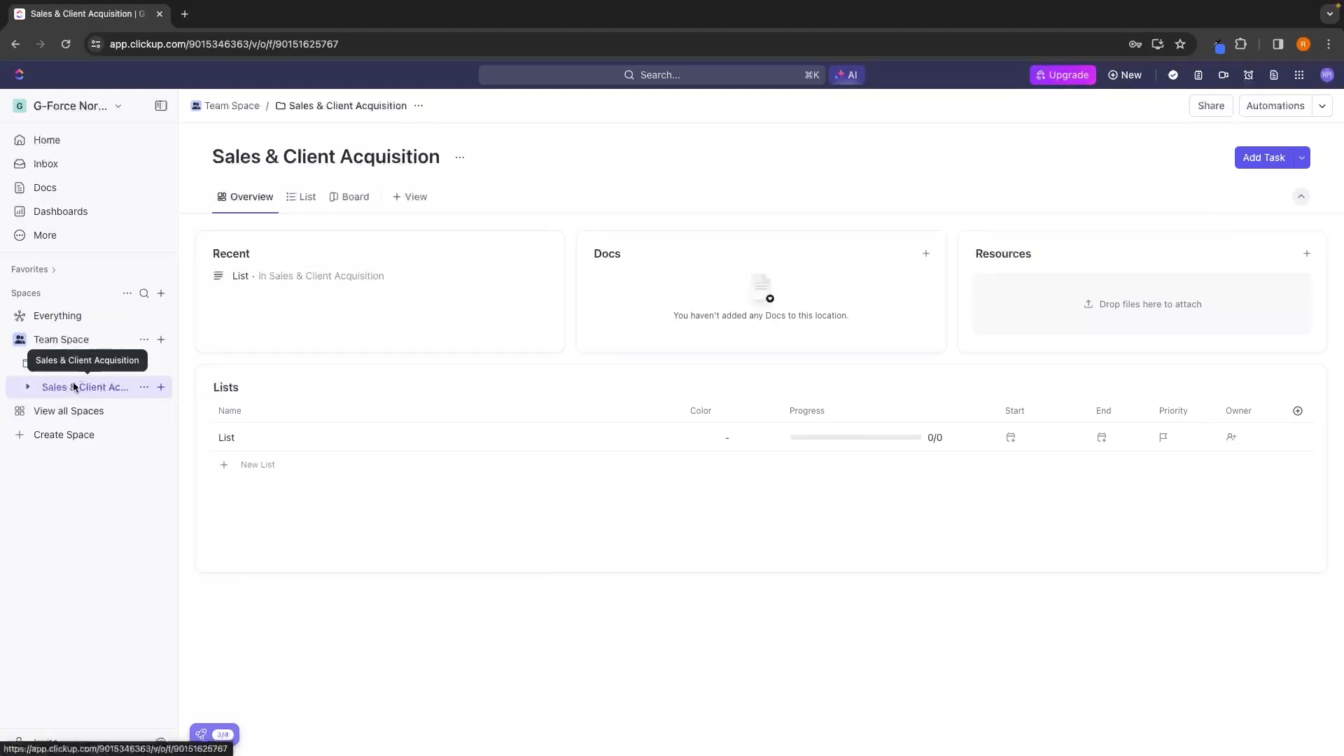
click(143, 389)
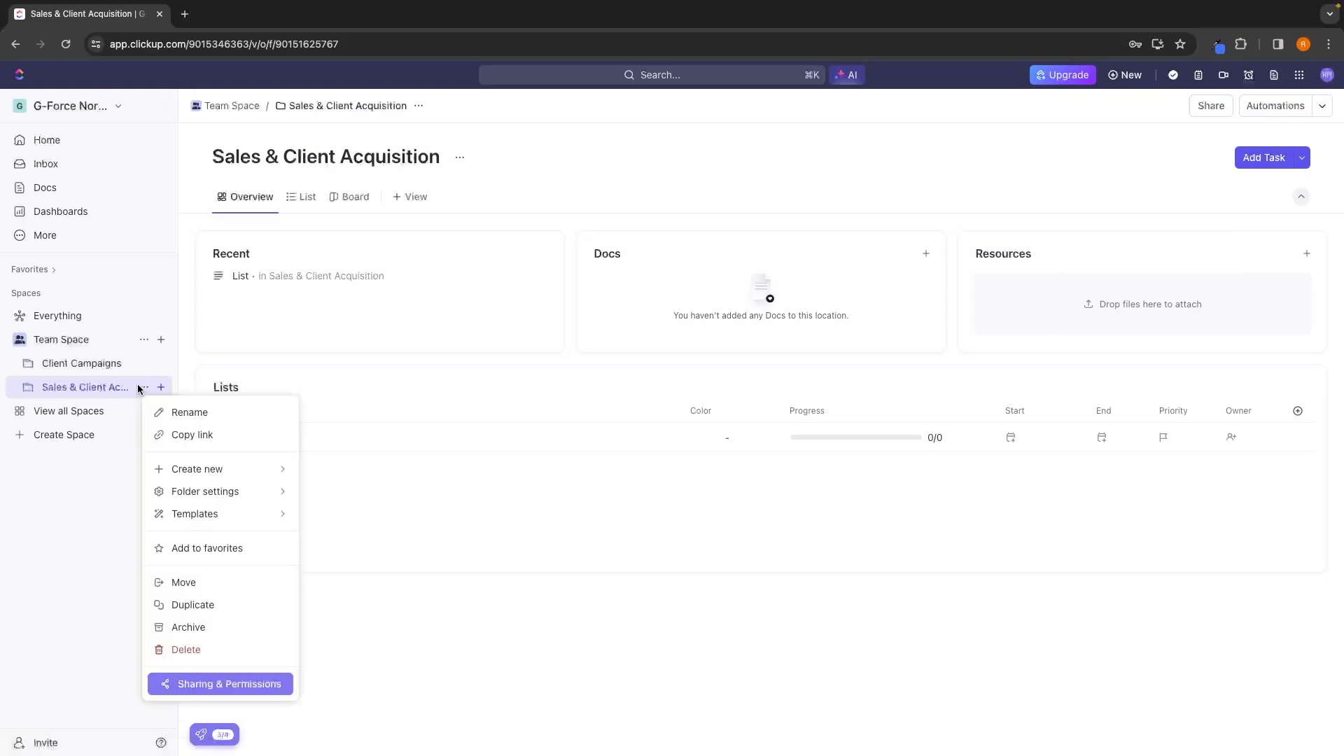
click(182, 648)
click(635, 277)
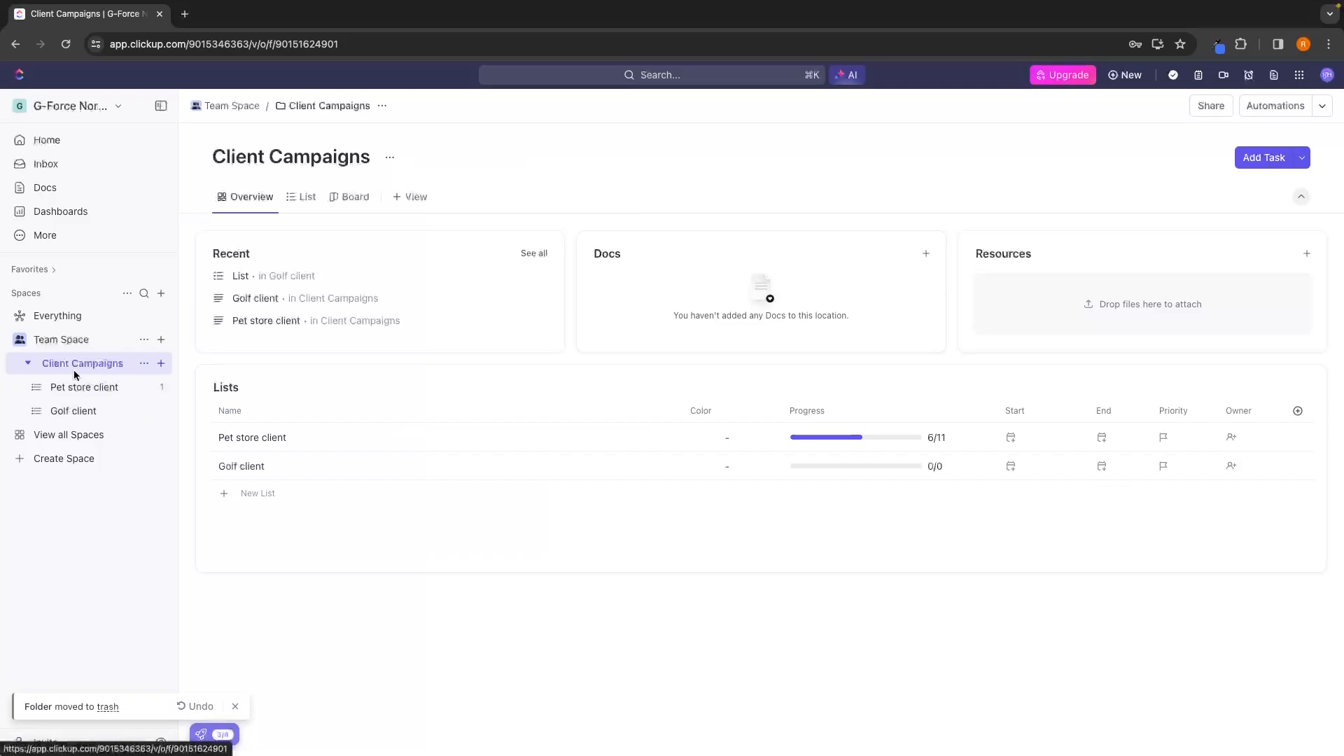
Create a Doc in the Client Campaigns folder and title it "Pet Store Client", dismissing the AI Writer tip.
click(40, 364)
click(161, 363)
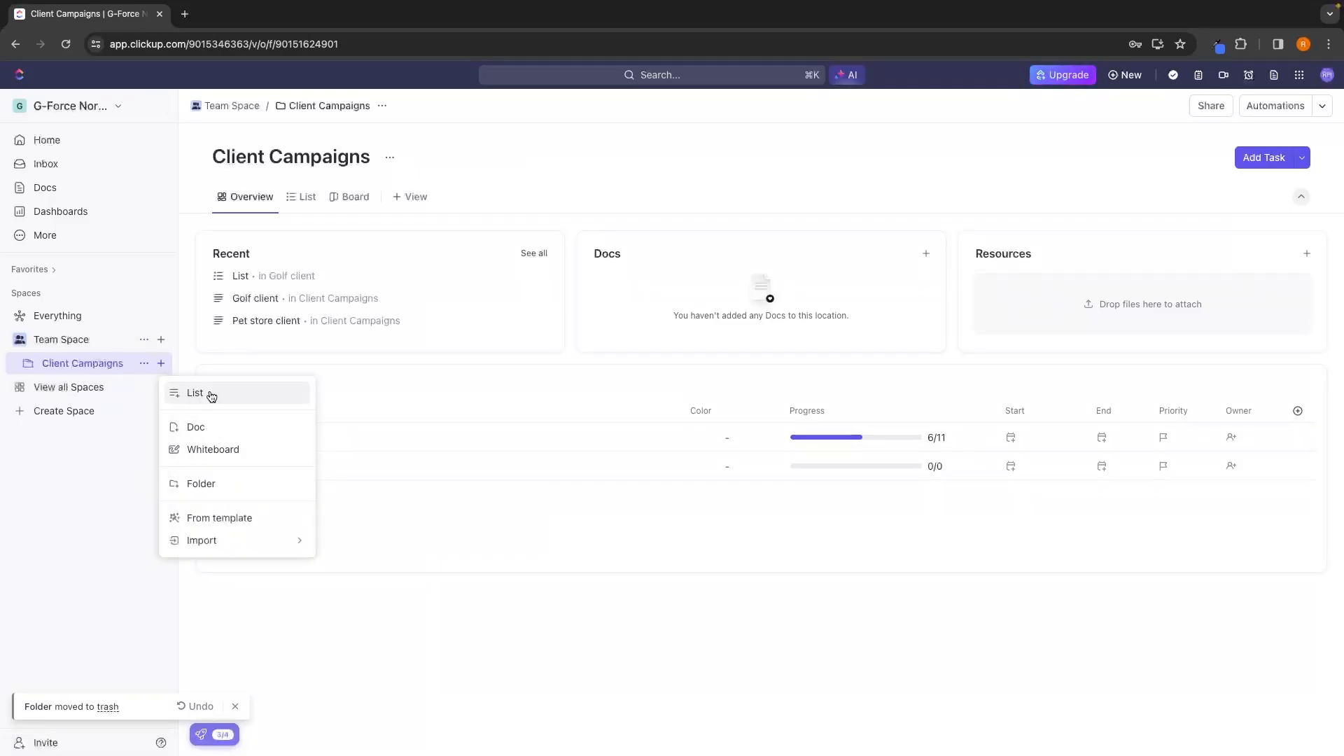
click(195, 429)
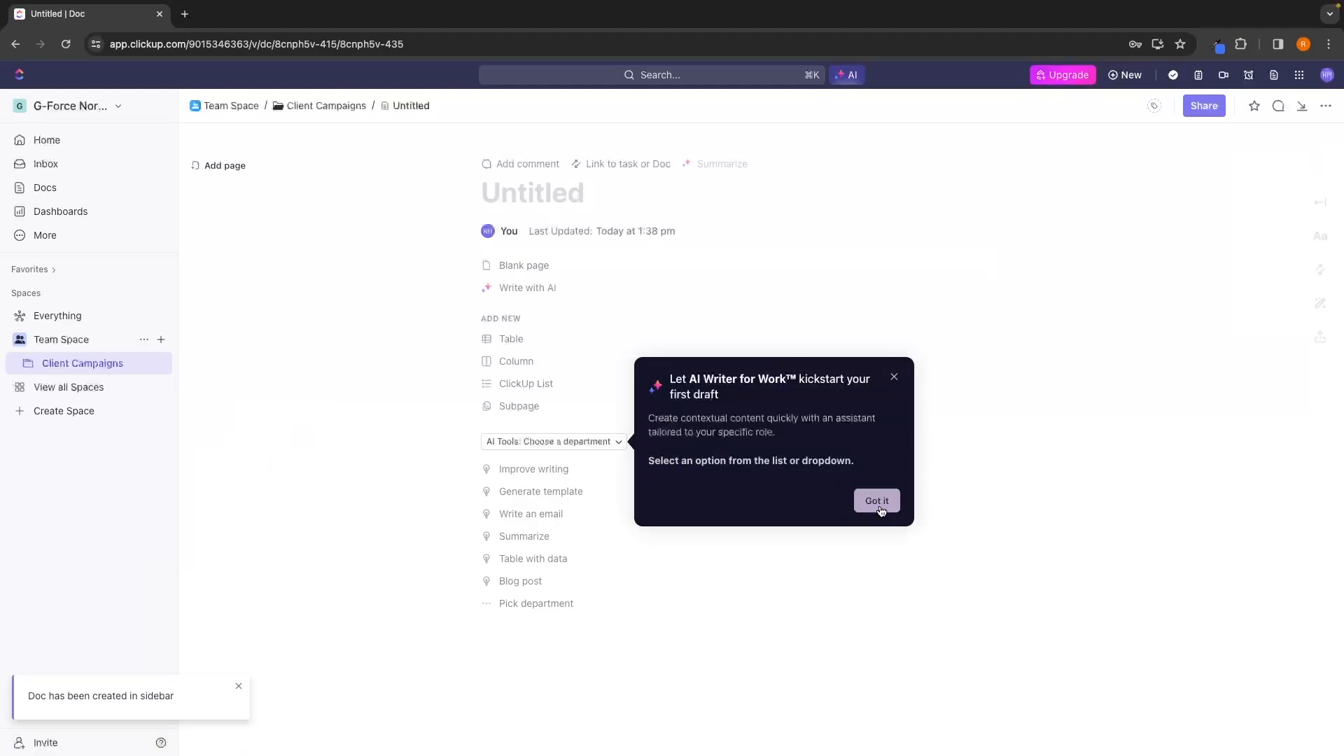
click(894, 371)
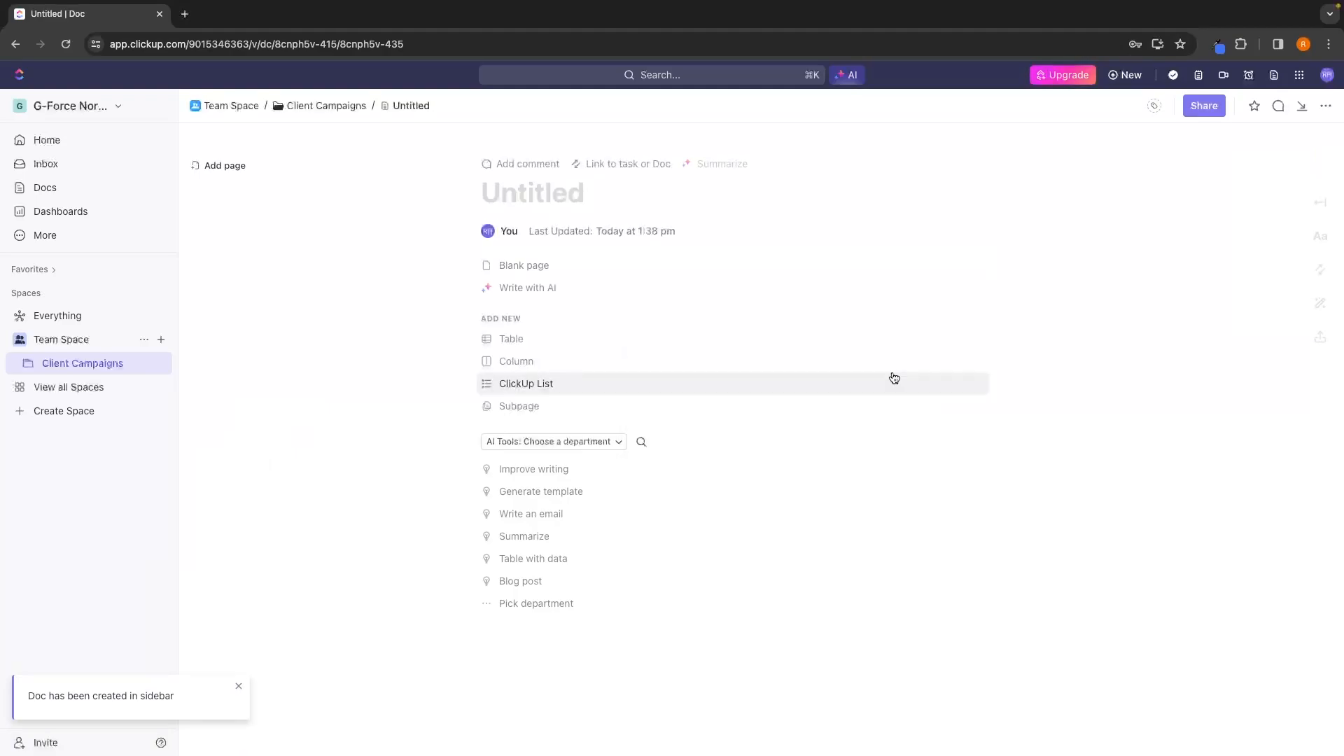
click(549, 194)
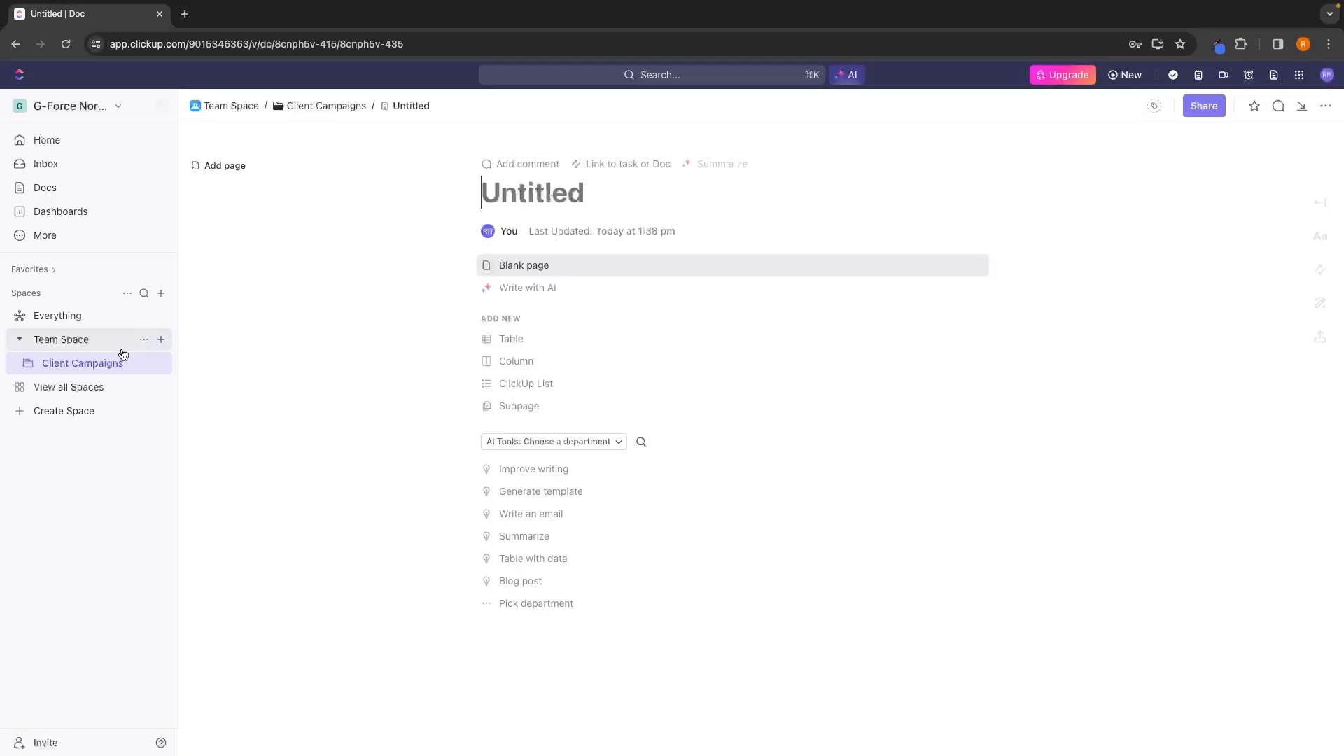
text(Pet Store Client)
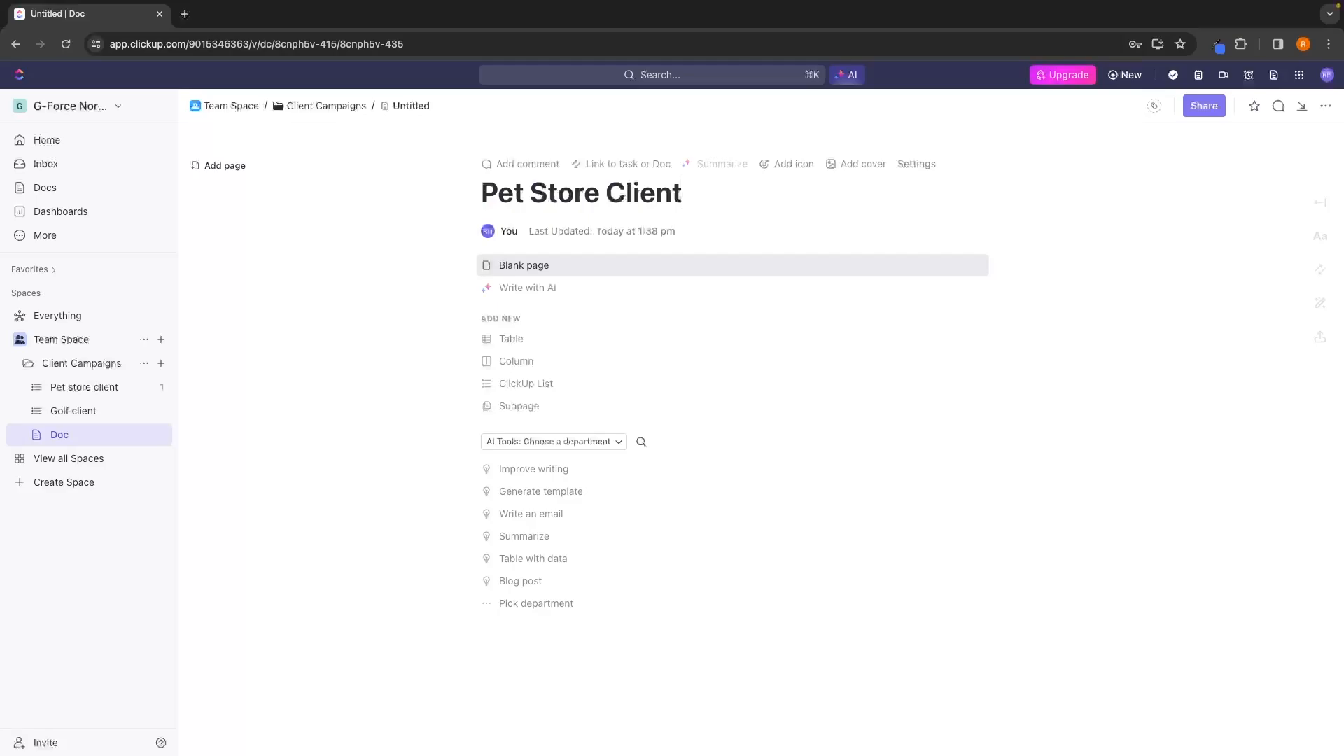
key(Return)
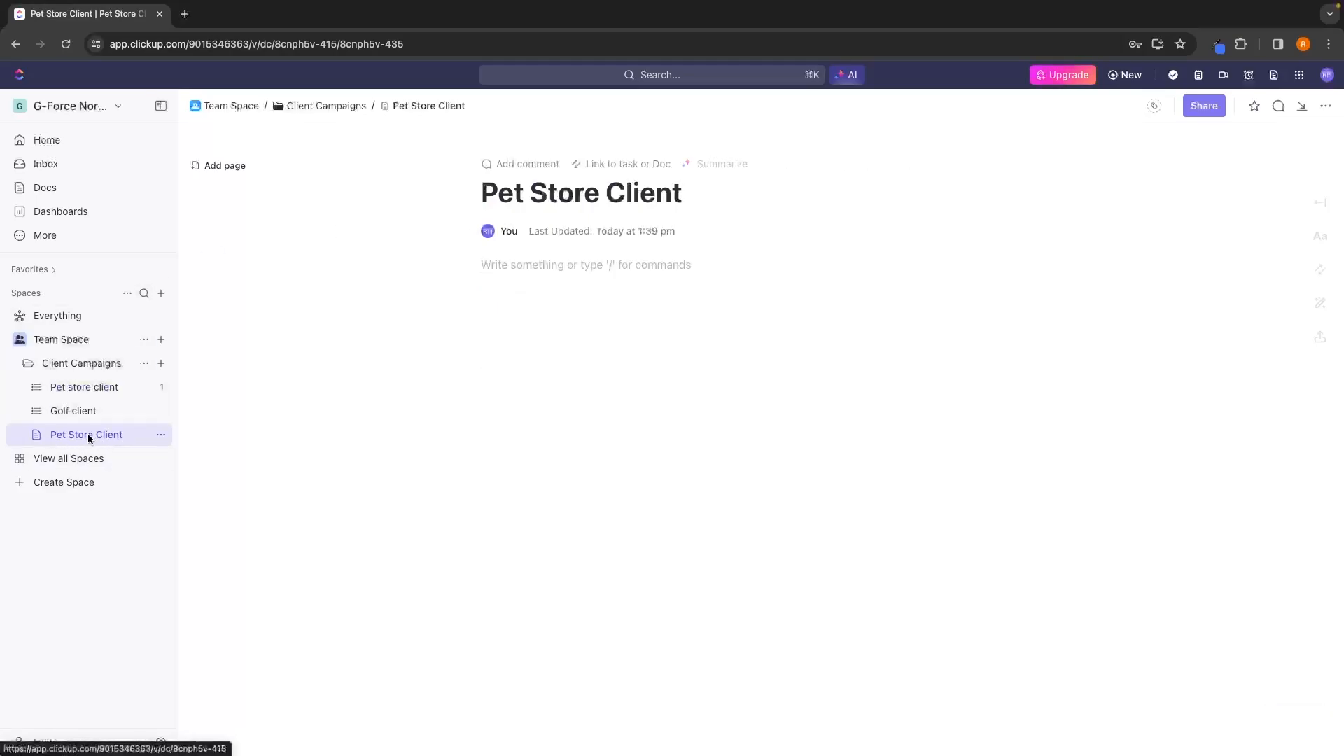
Move the Pet Store Client doc directly below the Pet store client list and rename that list "Pet store client (list)".
drag(85, 435, 84, 399)
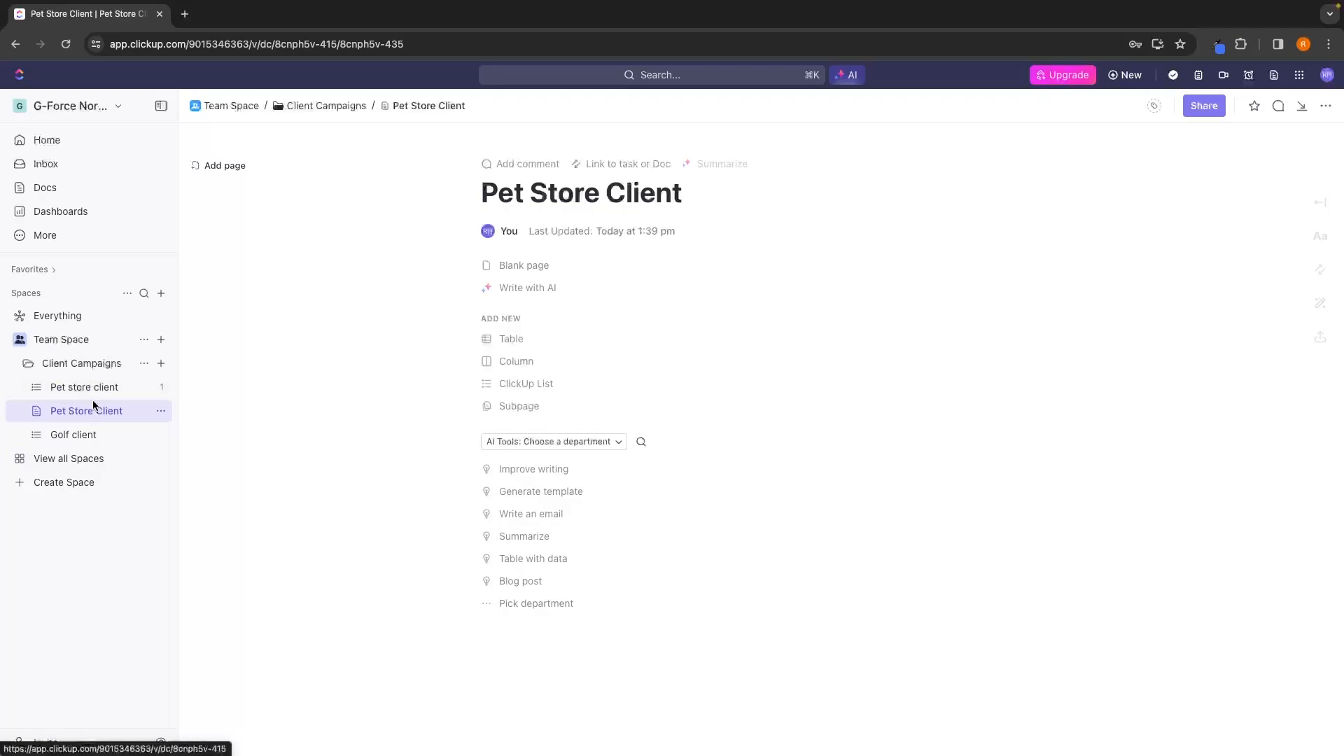
click(159, 388)
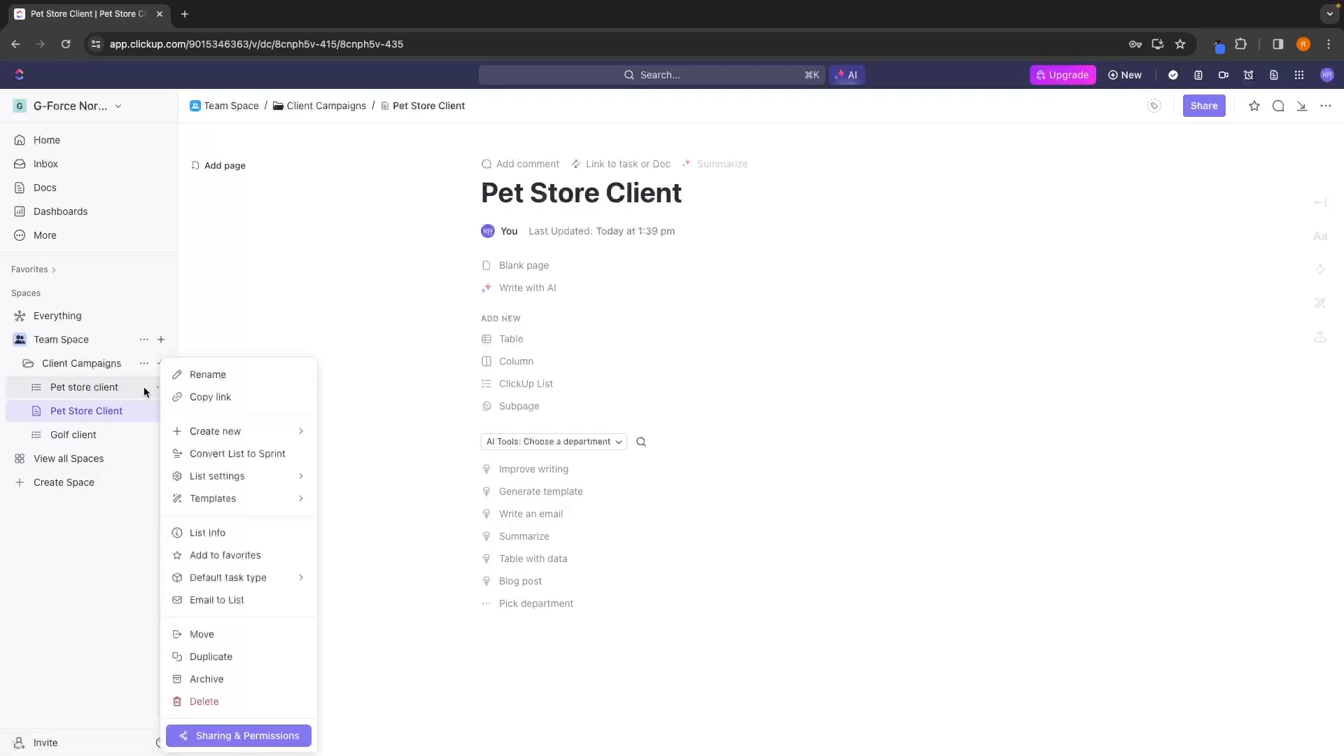
click(194, 378)
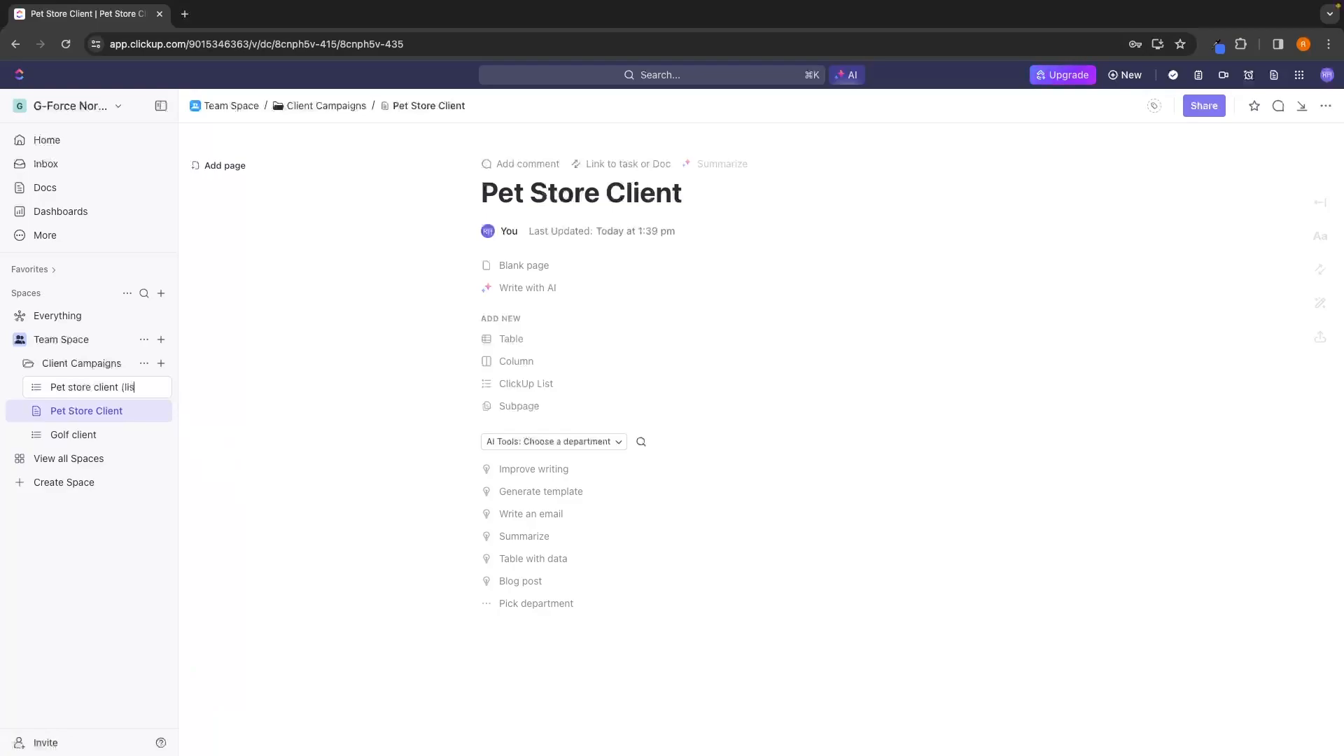
Rename the Pet Store Client doc in the Client Campaigns folder as "Pet Store Client (doc)".
click(159, 411)
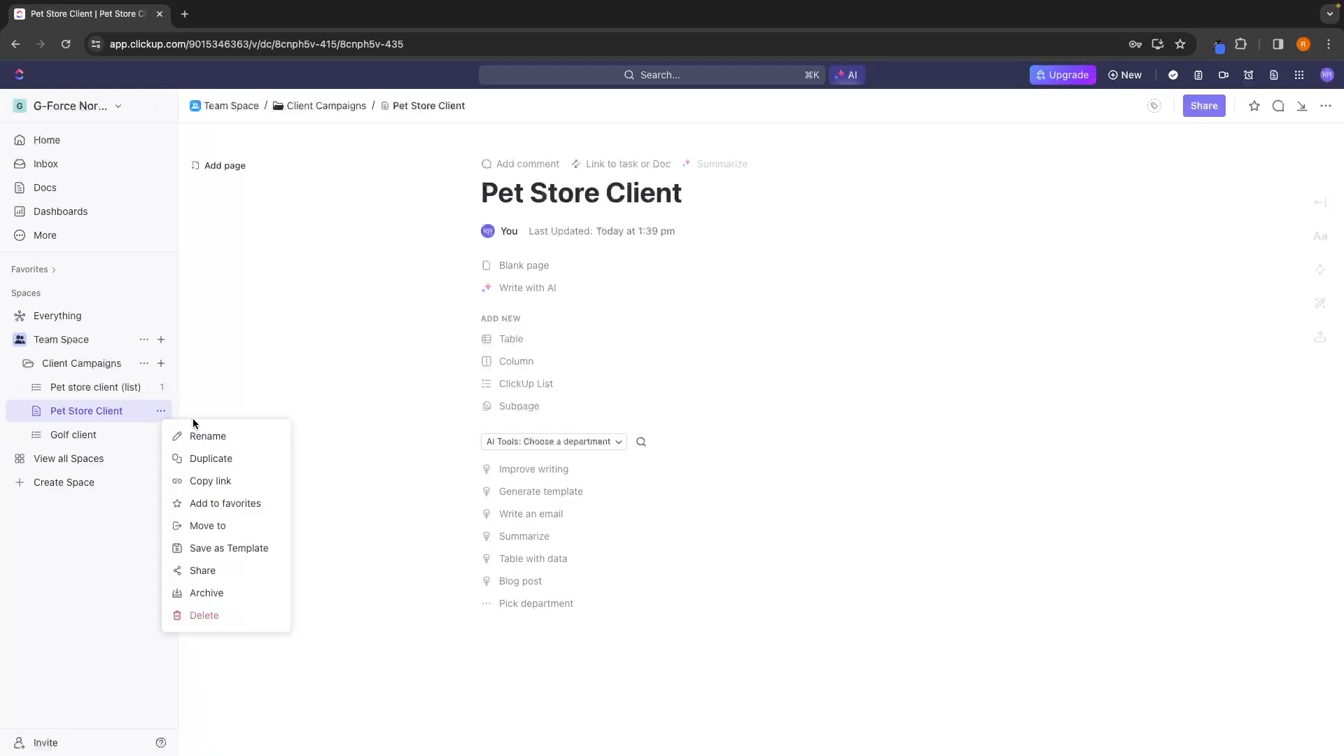
click(191, 430)
text(()
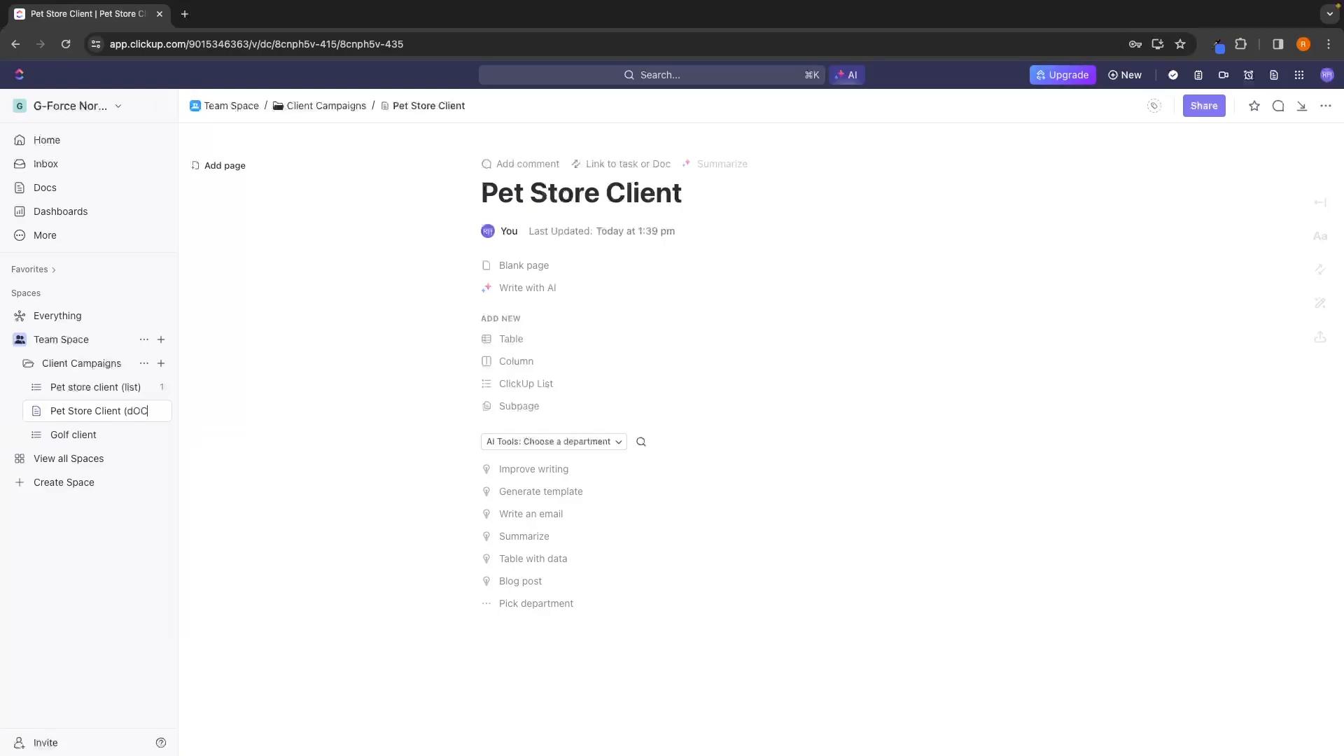
text(doc))
key(Return)
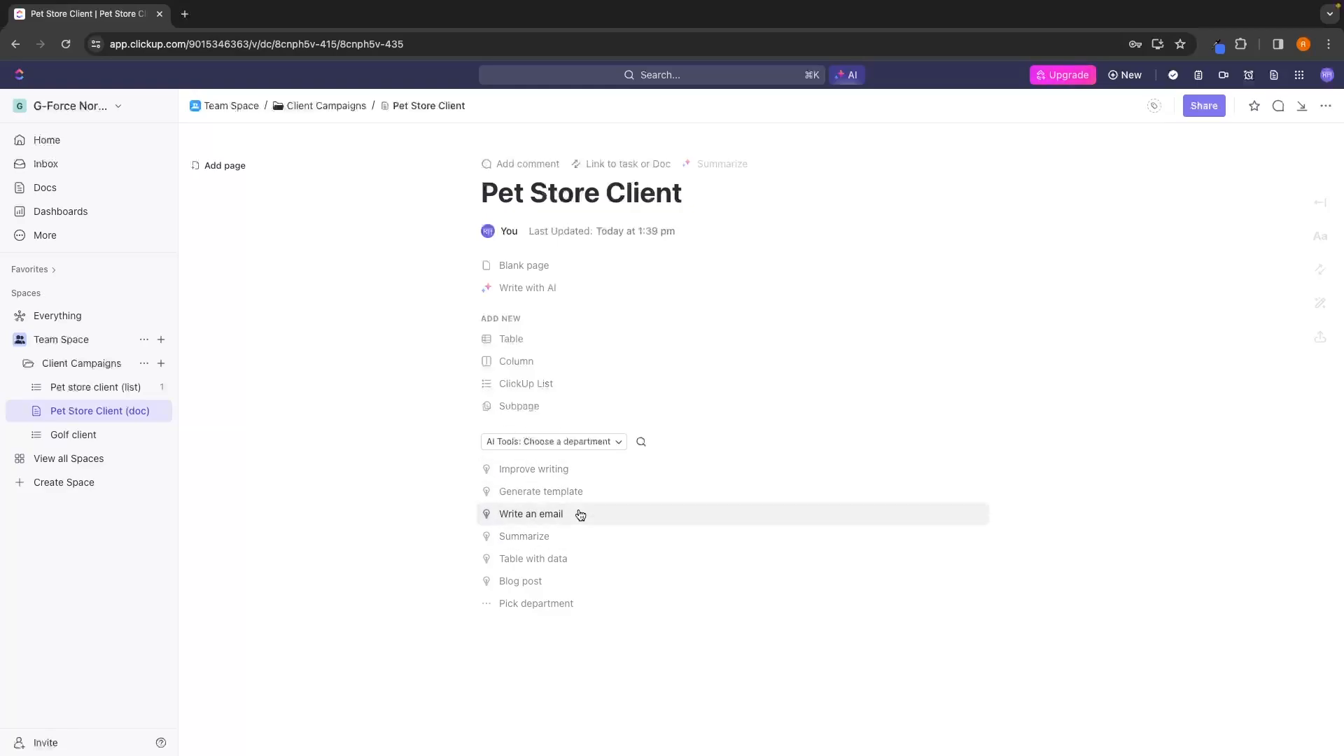
Start the Pet Store Client doc as a blank page.
click(521, 265)
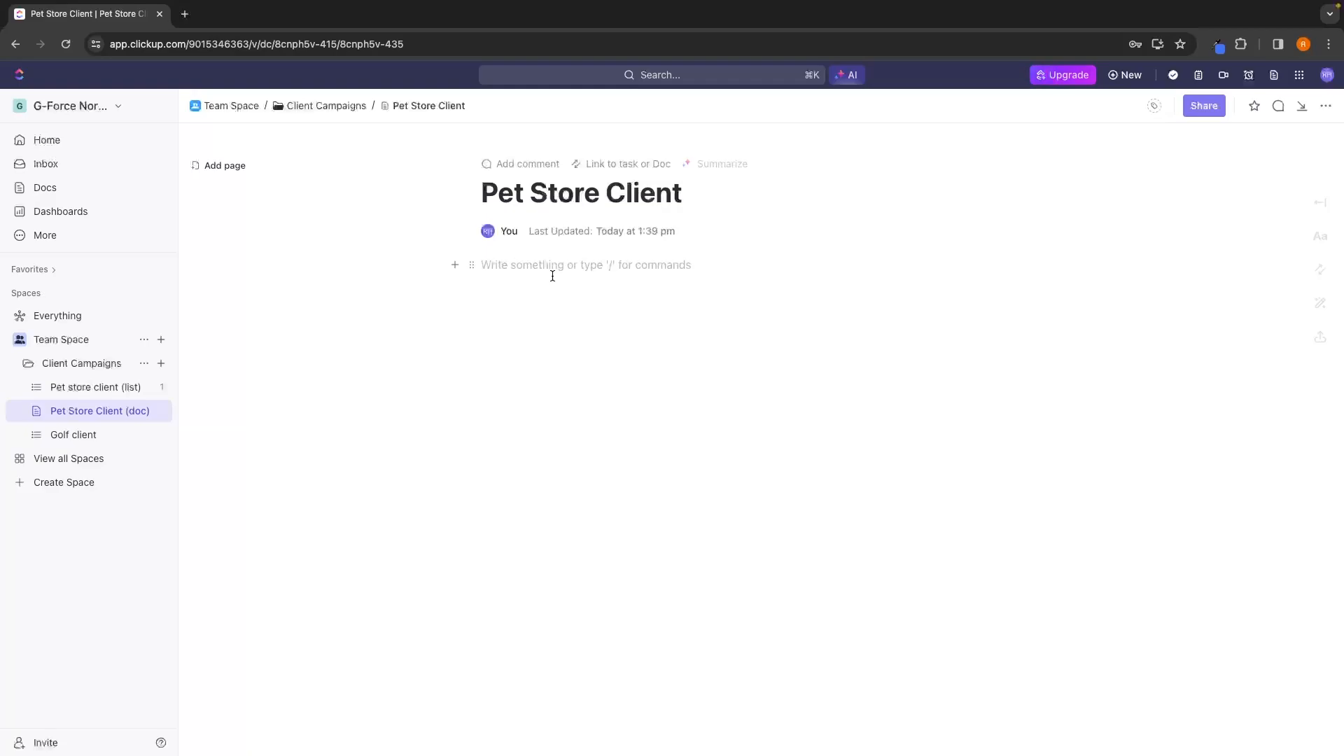
Try out four lines of placeholder text in the body of the Pet Store Client doc and clear them all.
text(fgjkdsng)
key(Return)
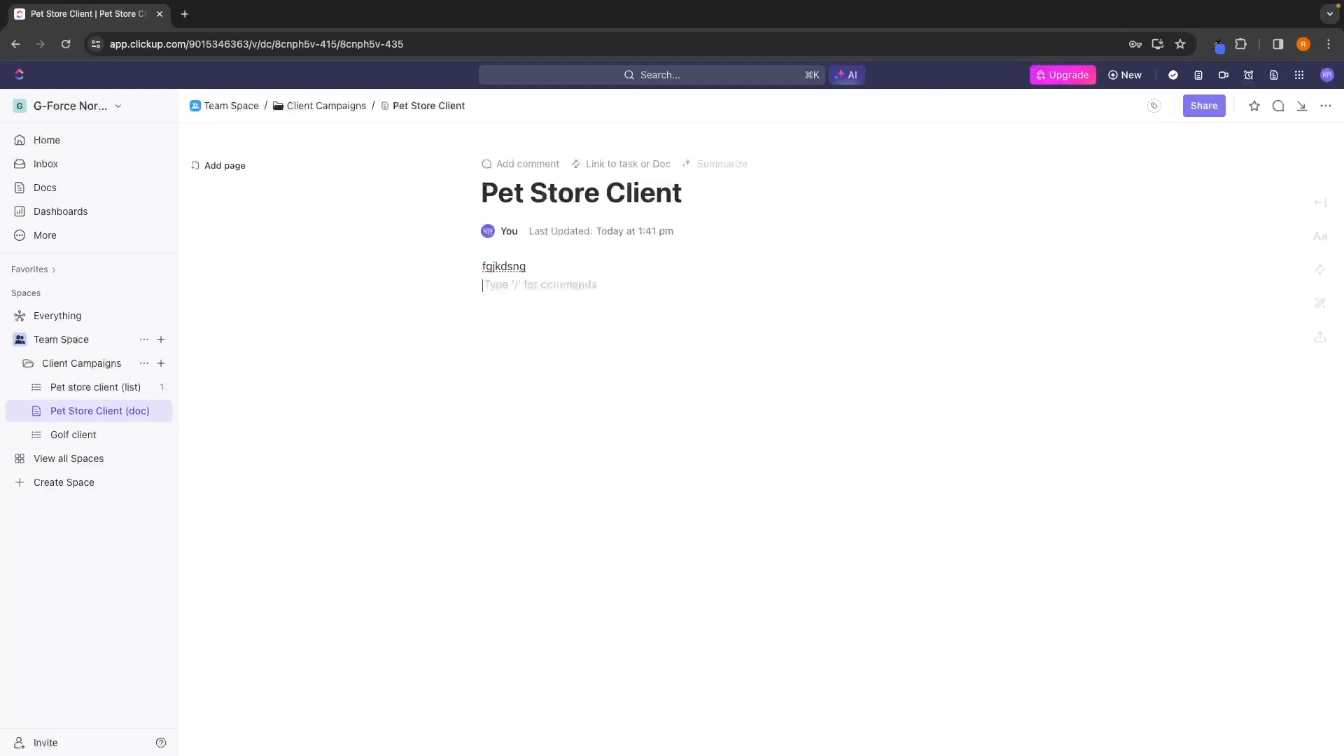
text(dslgrnshjks)
key(Return)
text(sgjnghs)
key(Return)
text(snh)
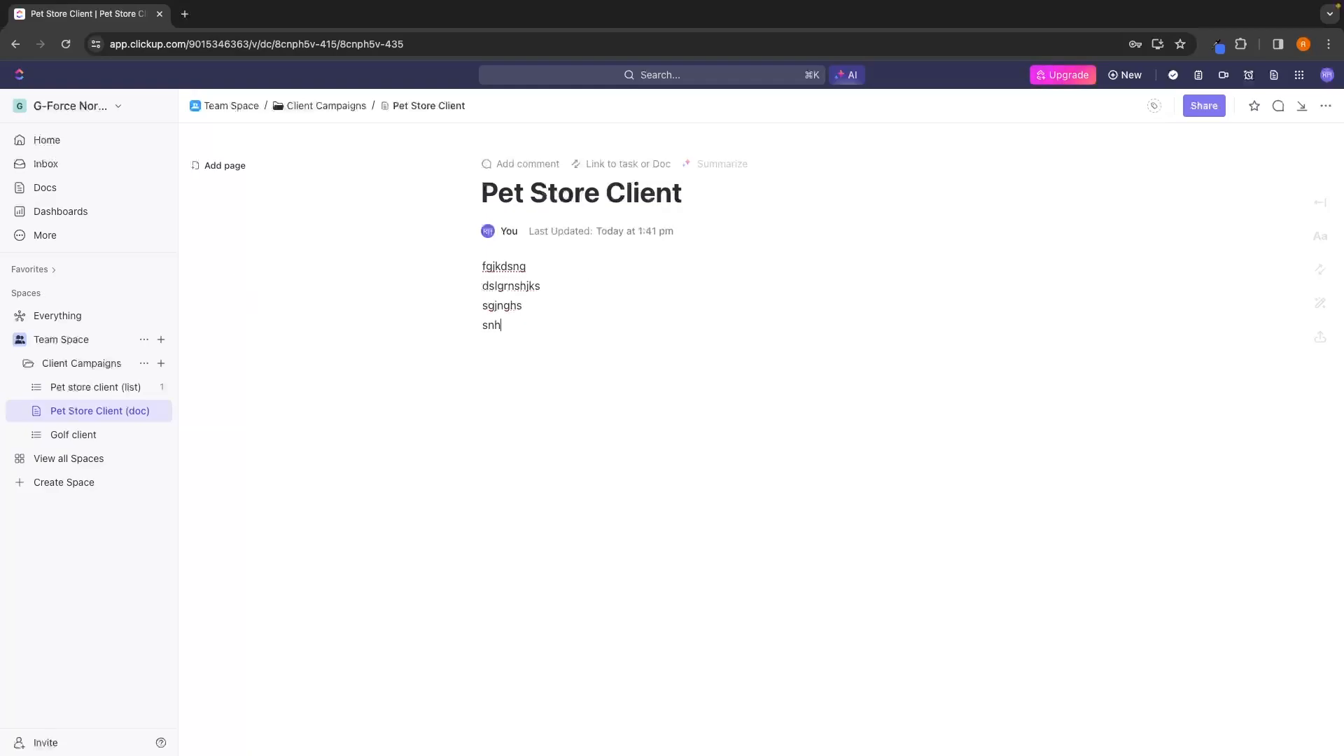
text(ks)
key(super+a)
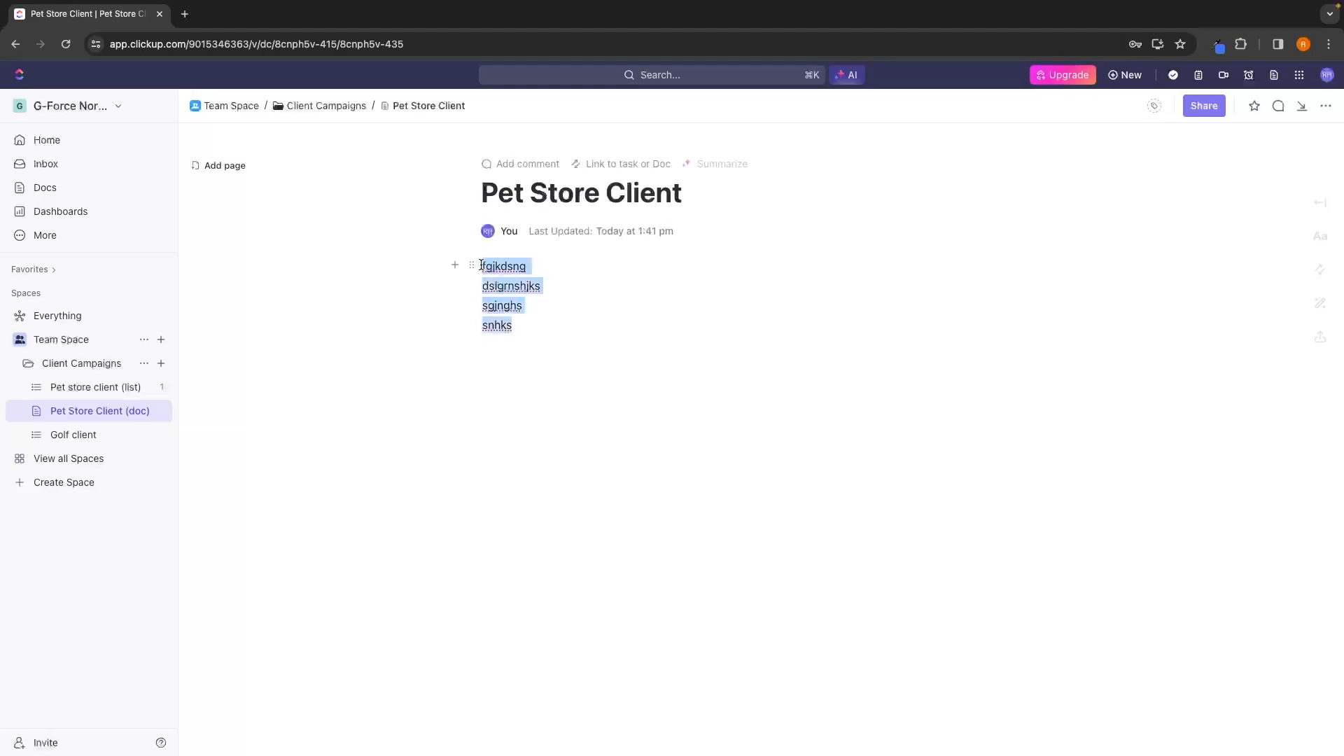
key(BackSpace)
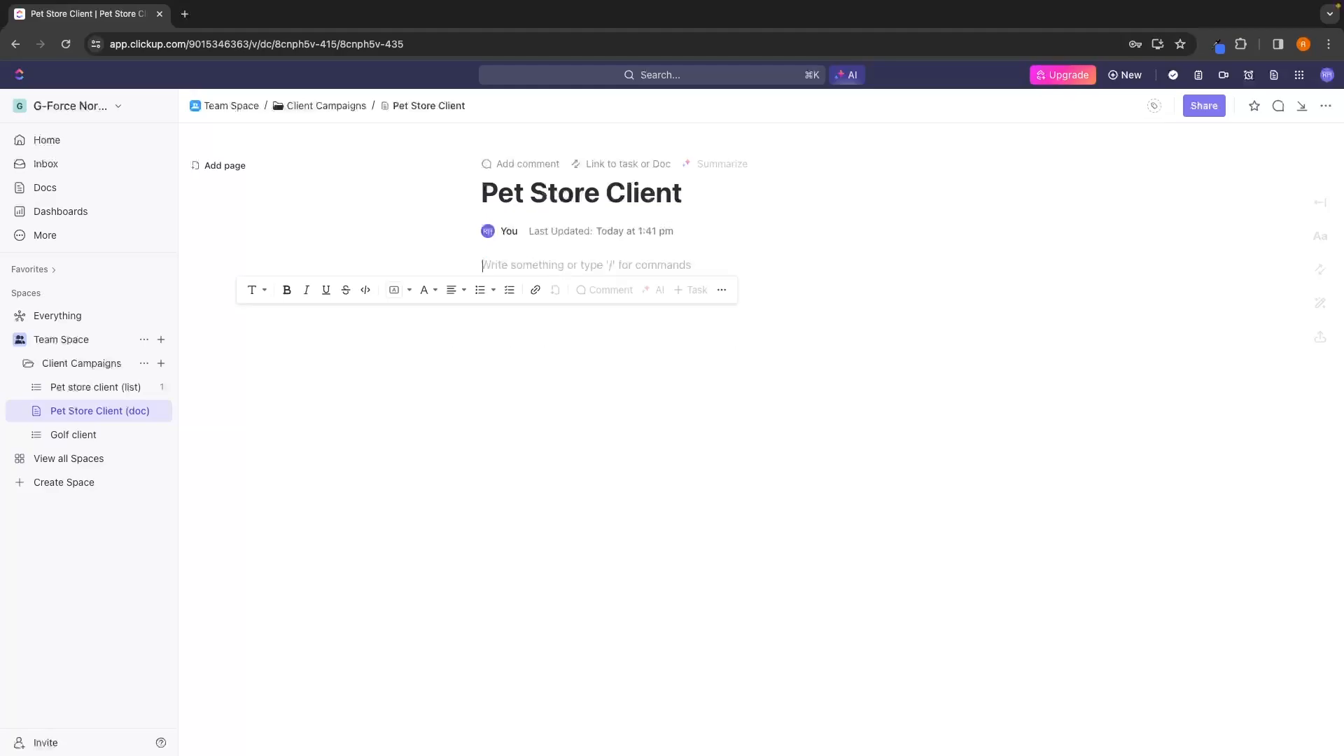
Insert a Heading 1 reading "Plan of action" at the start of the Pet Store Client doc's body.
text(/)
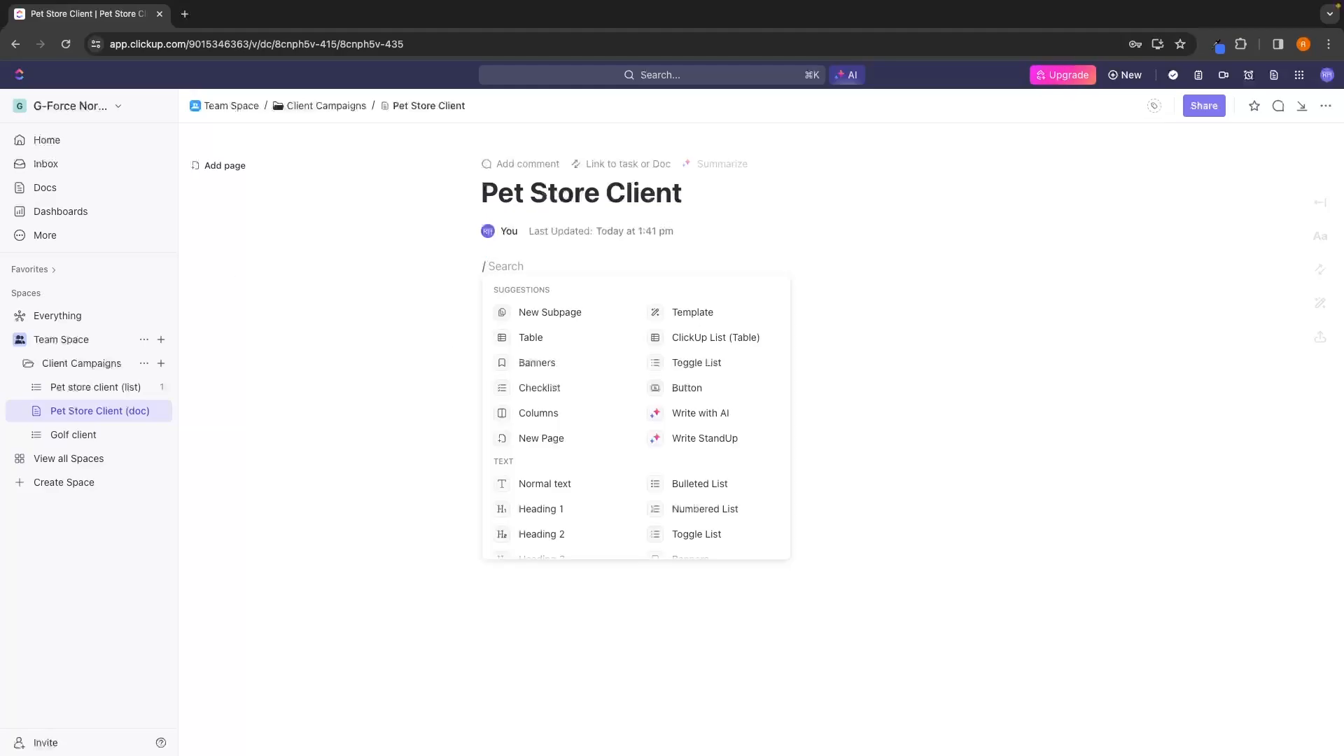
scroll(607, 366, down, 5)
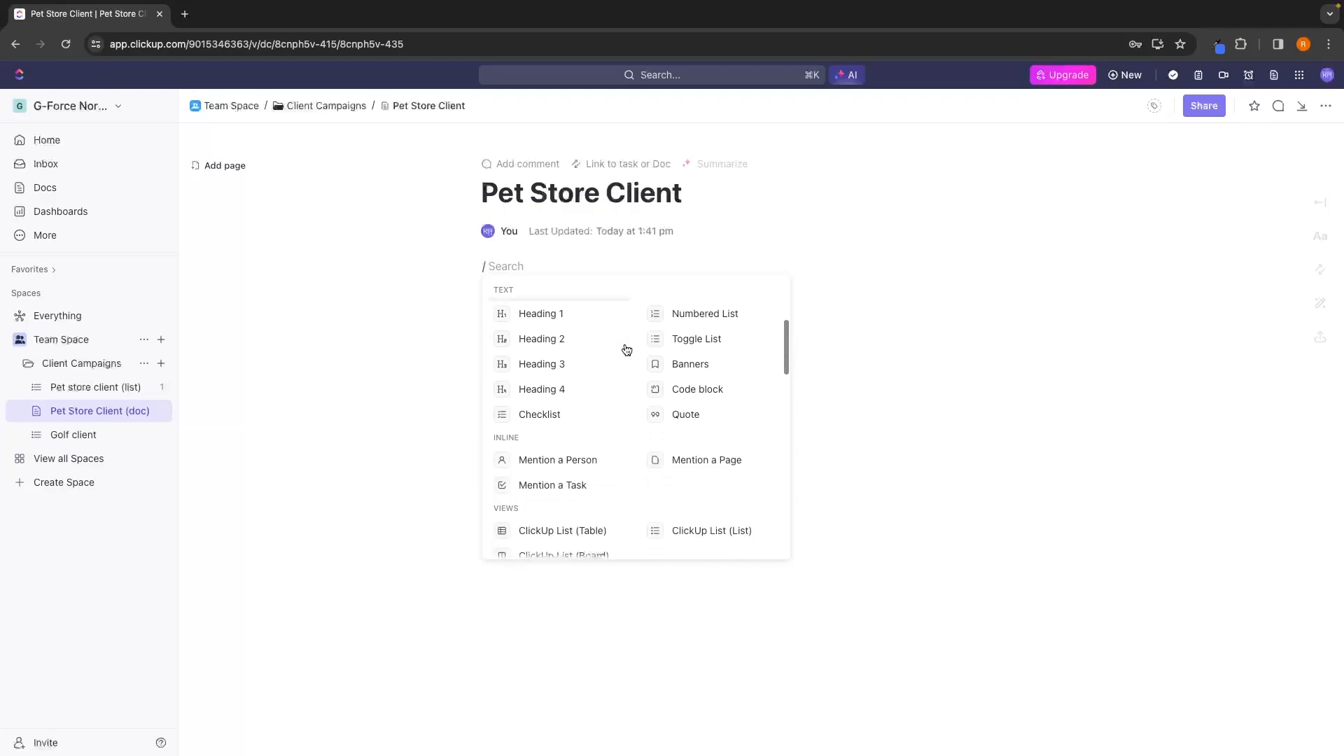
scroll(657, 371, up, 3)
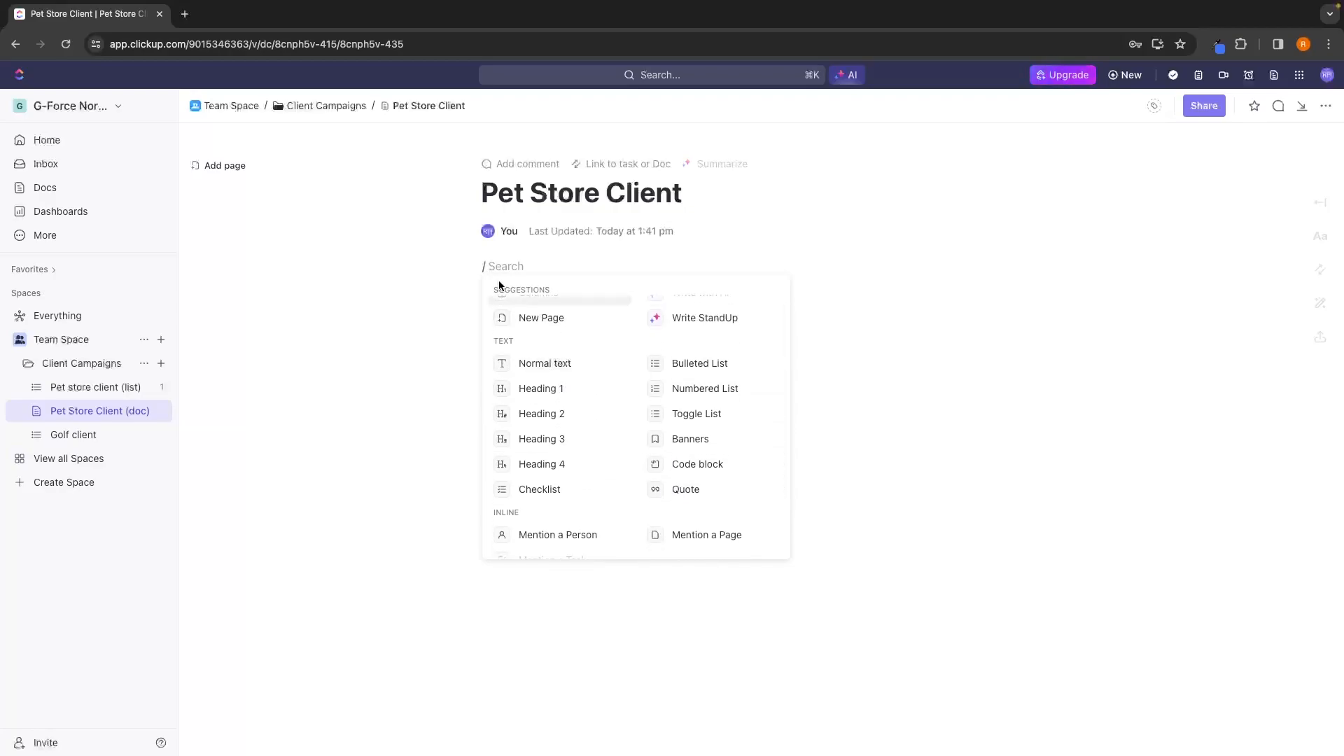
scroll(535, 398, up, 2)
scroll(546, 409, down, 2)
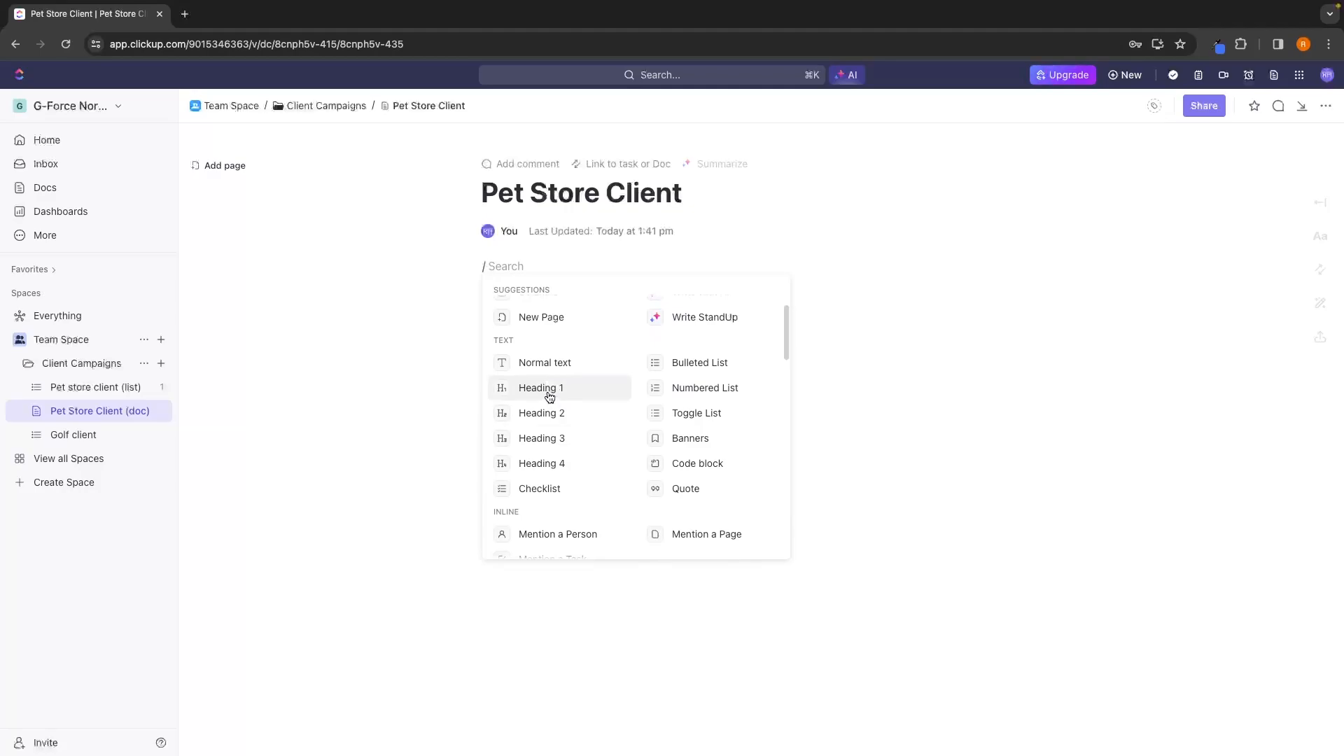
click(548, 390)
text(Plan )
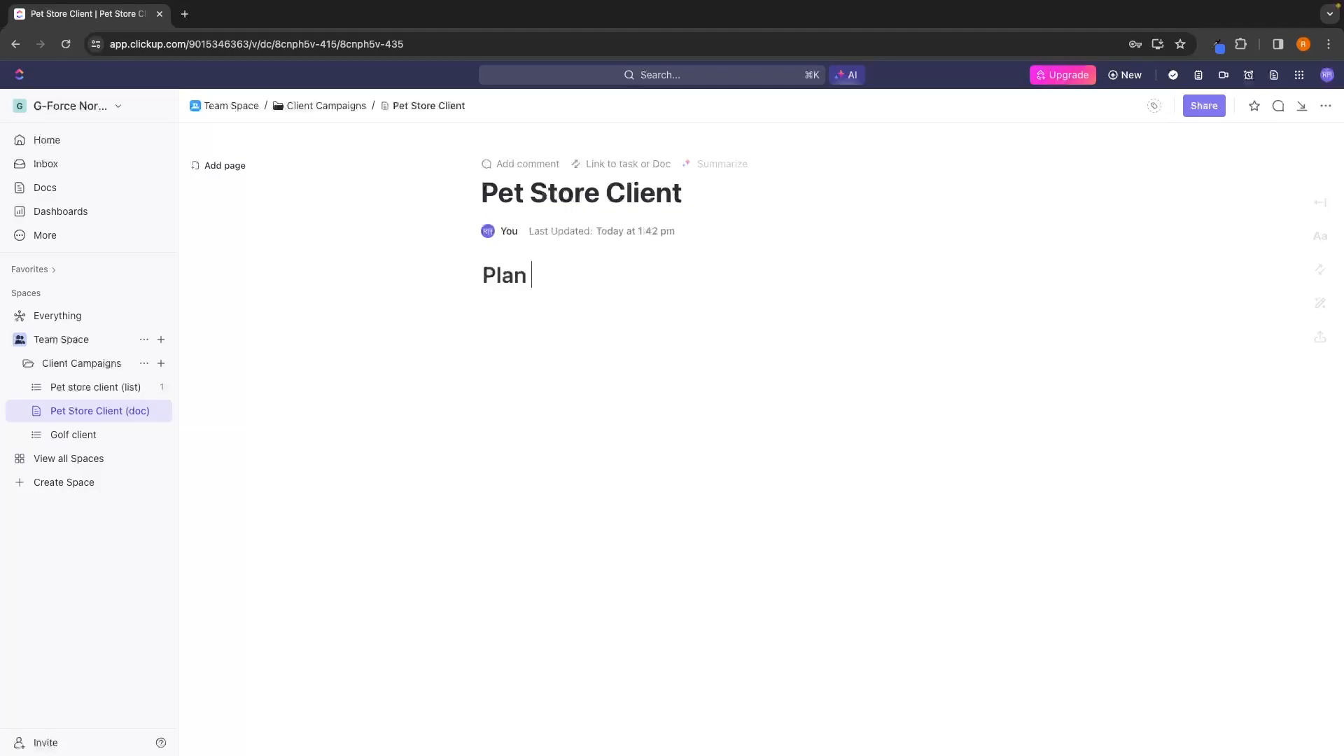
text(of action)
key(Return)
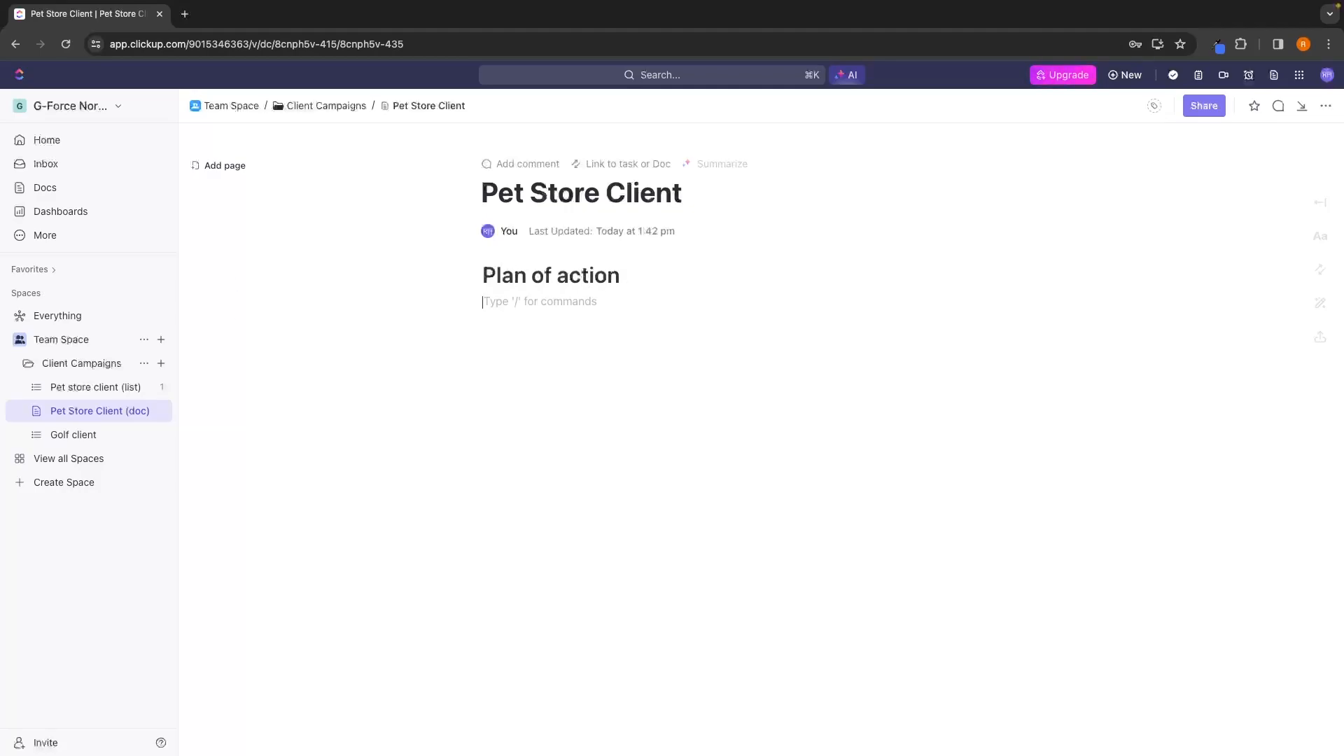
key(Return)
text(Ingksngns)
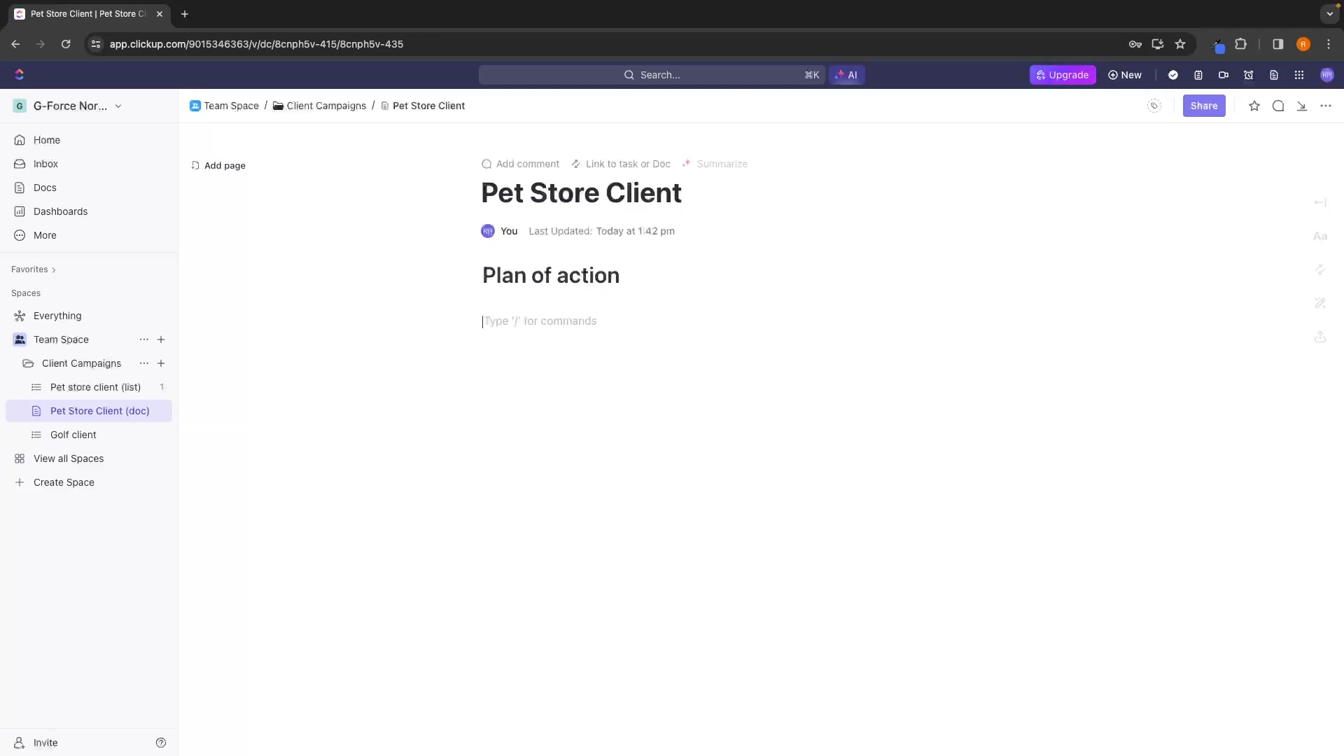
key(BackSpace)
Add a Heading 3 line reading "KFNEJGNR" directly below the "Plan of action" heading.
text(/)
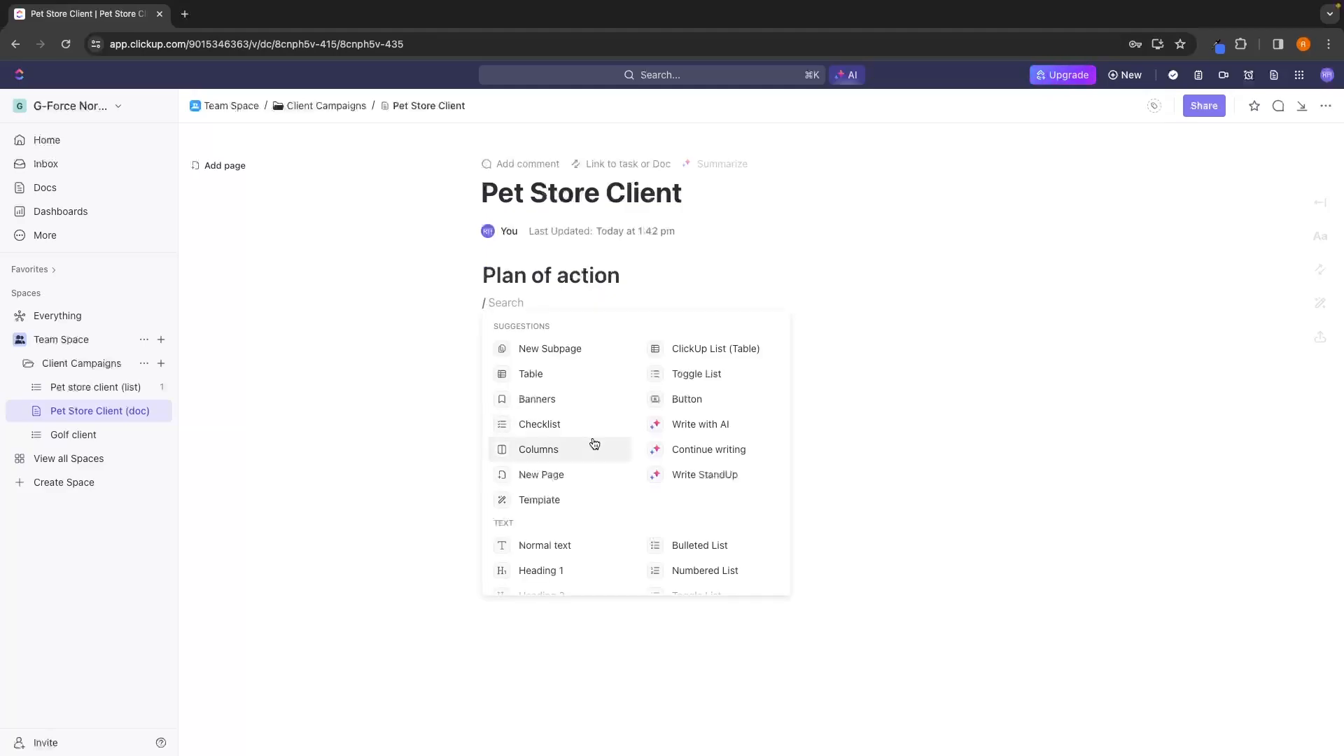
scroll(591, 444, down, 3)
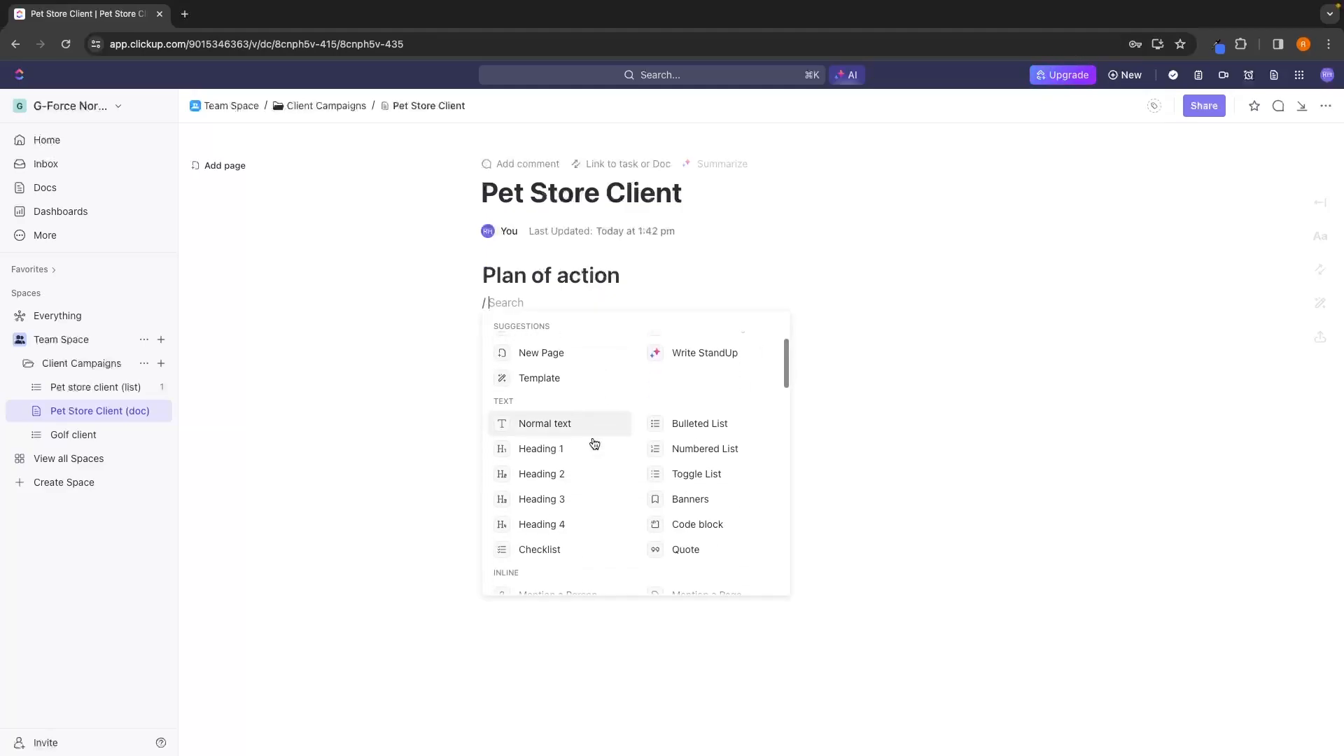
click(558, 489)
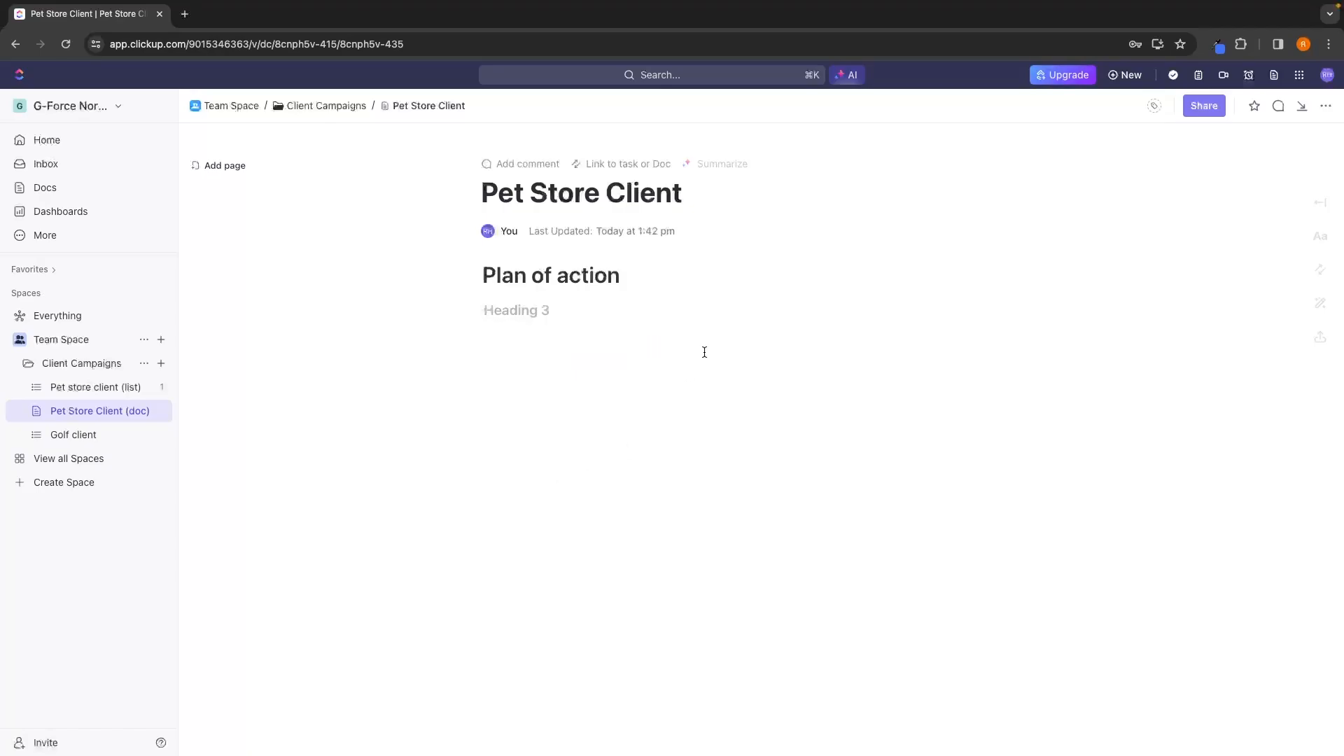
text(KFNEJGNR)
key(Return)
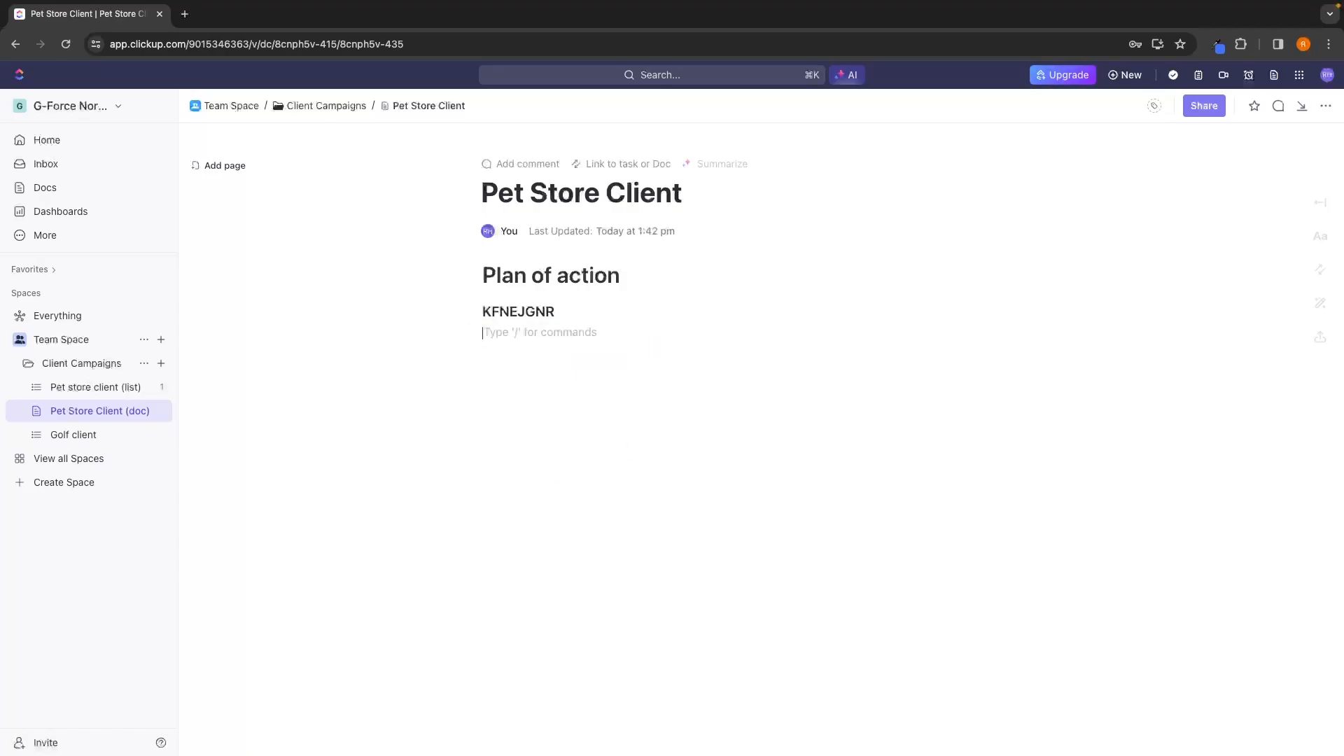
Try out a three-by-three table below the "KFNEJGNR" heading with "RNGR" and "GLKNG" in its first cell, and remove it.
text(/)
scroll(624, 464, down, 4)
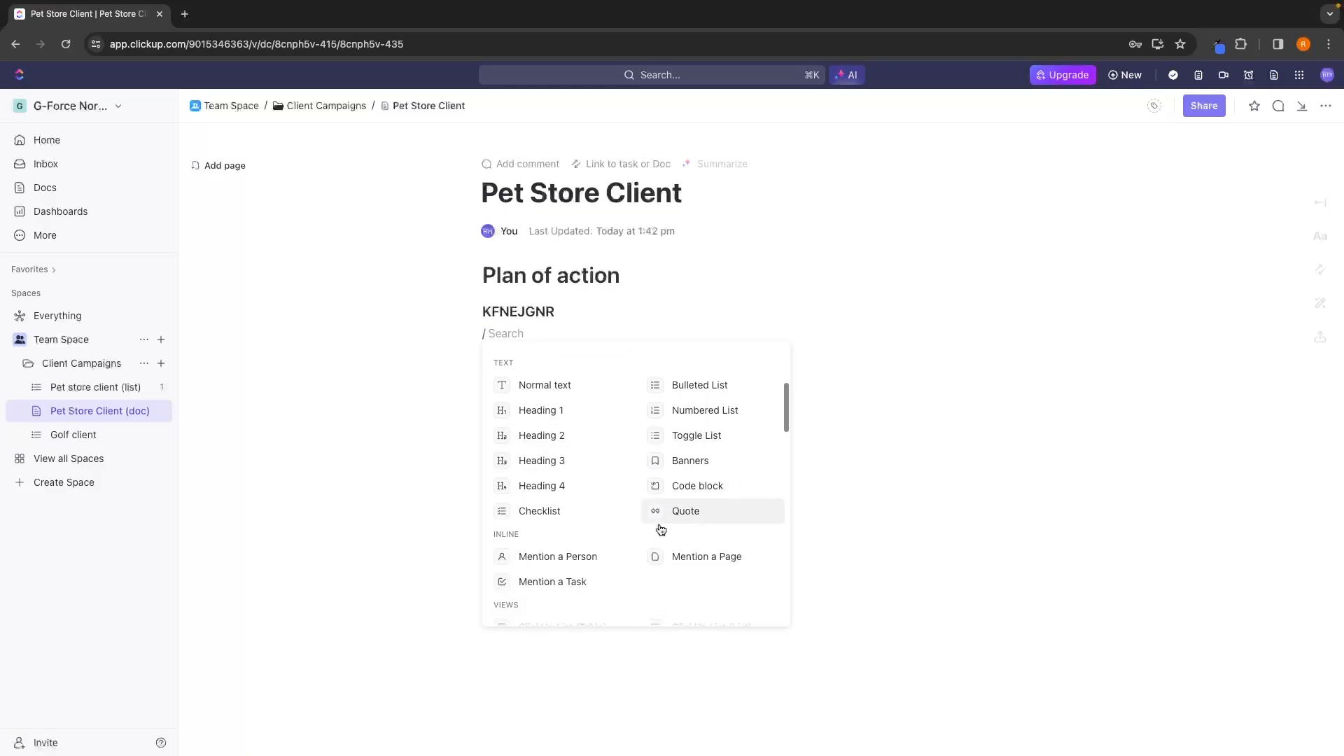
scroll(678, 504, down, 3)
scroll(683, 506, up, 4)
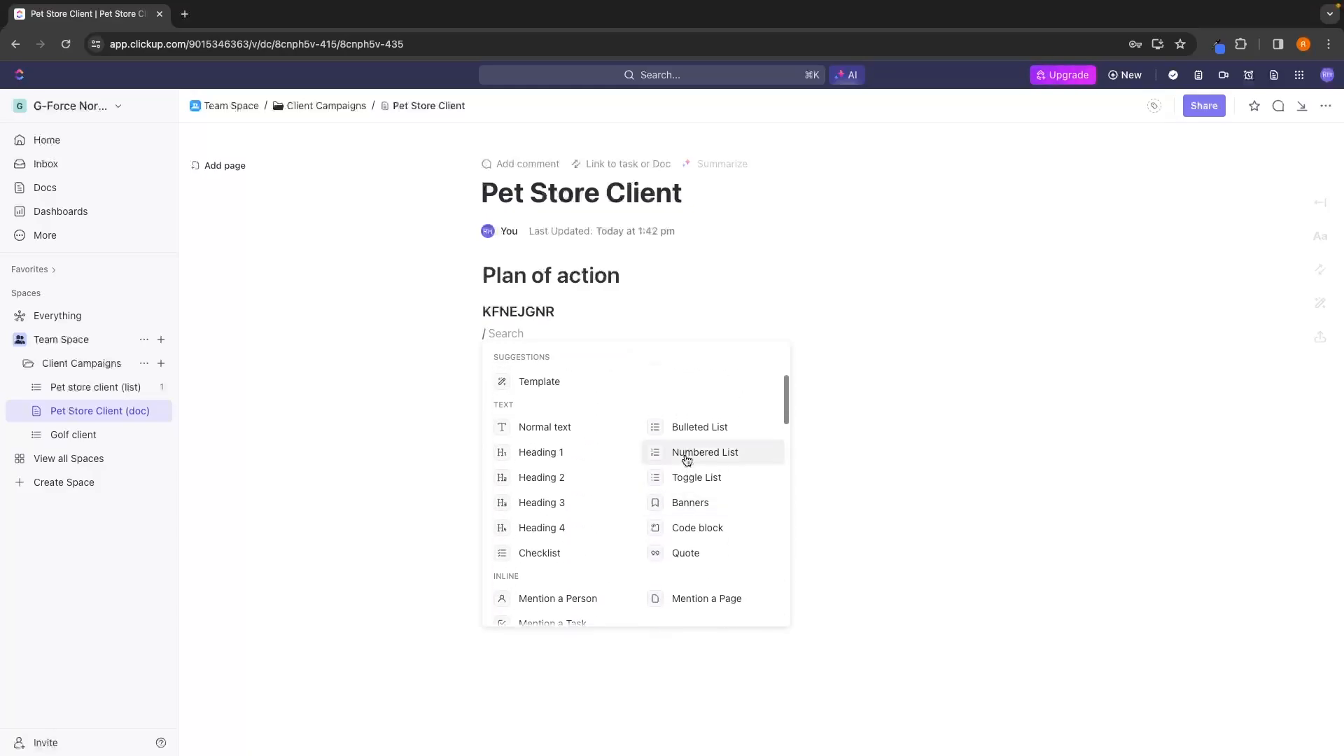
scroll(685, 460, up, 3)
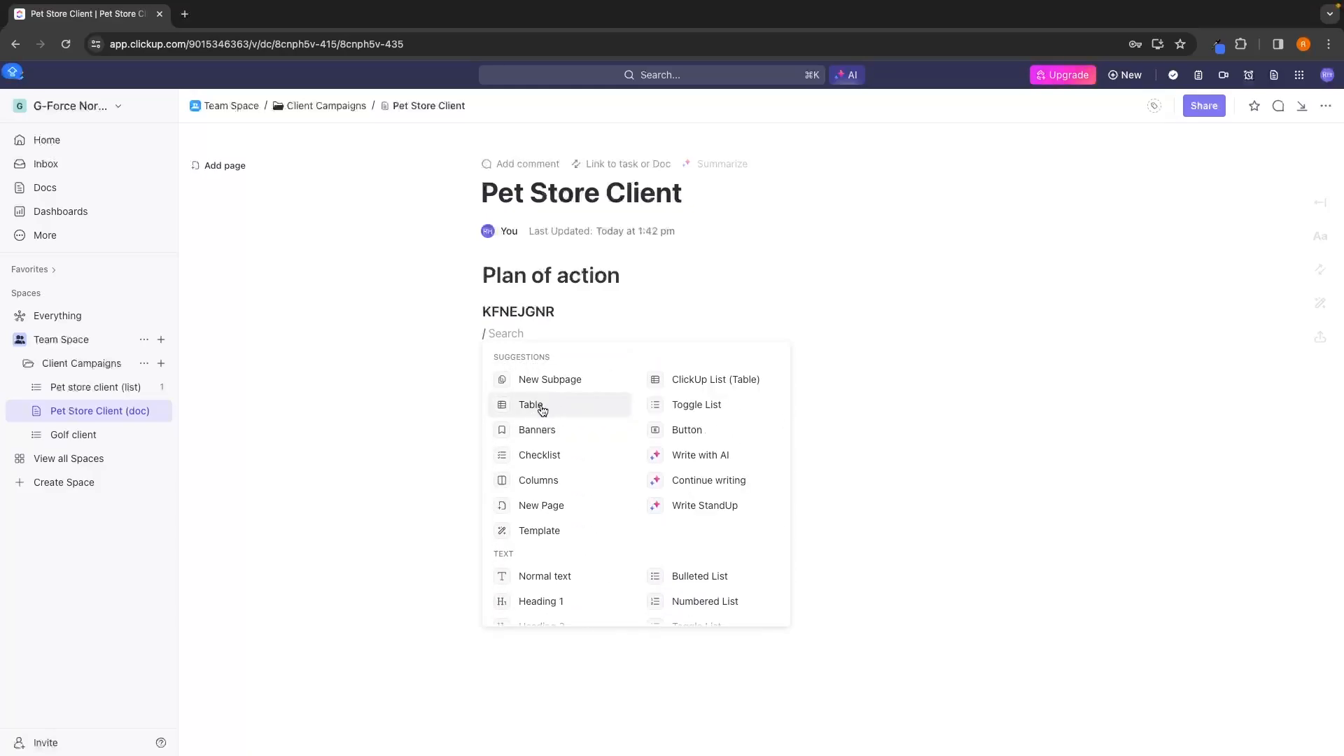
click(538, 411)
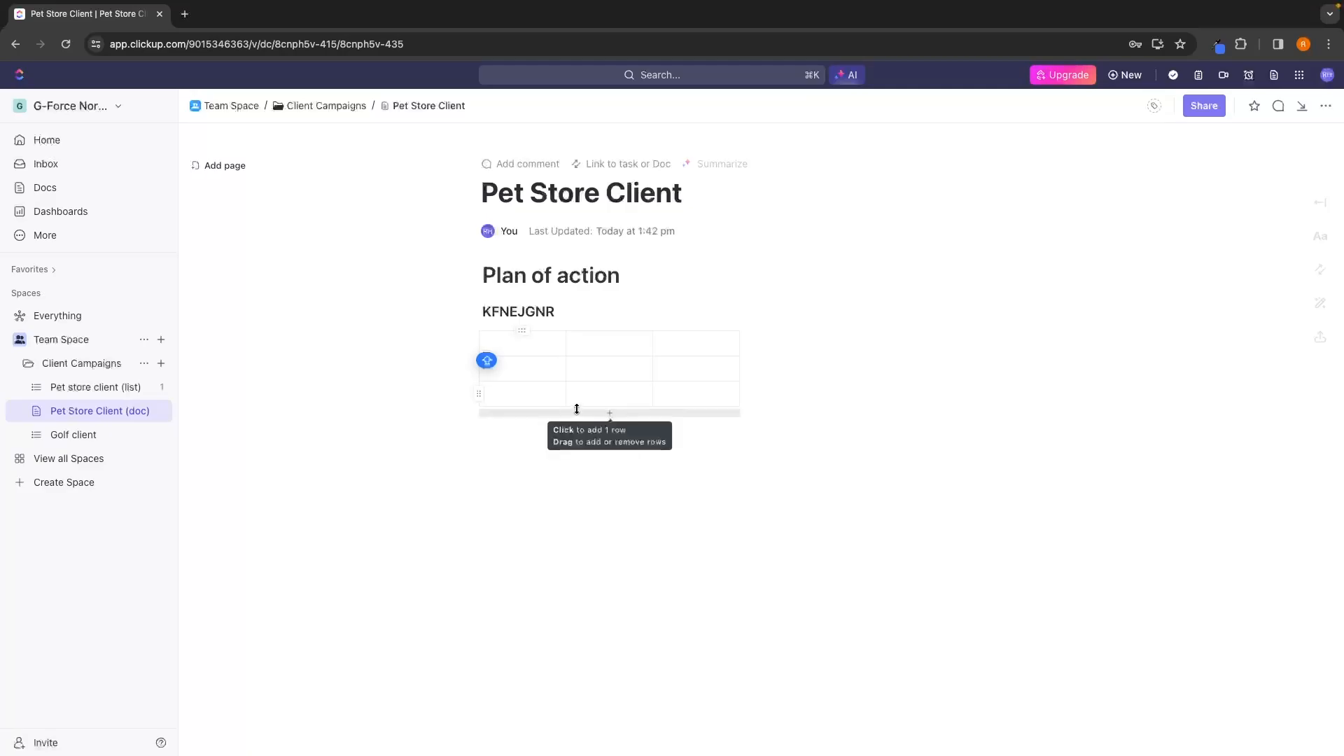
text(RNGR)
key(Return)
text(GLKNG)
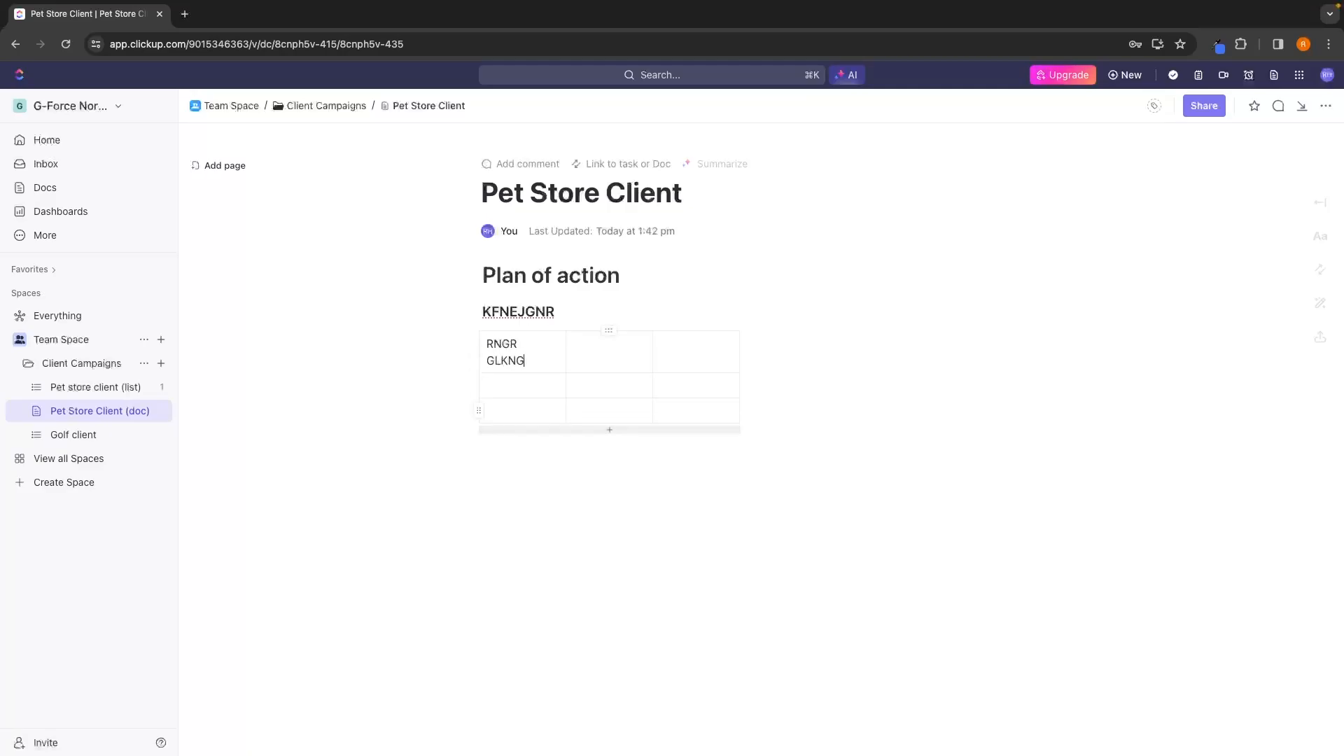
click(640, 439)
key(BackSpace)
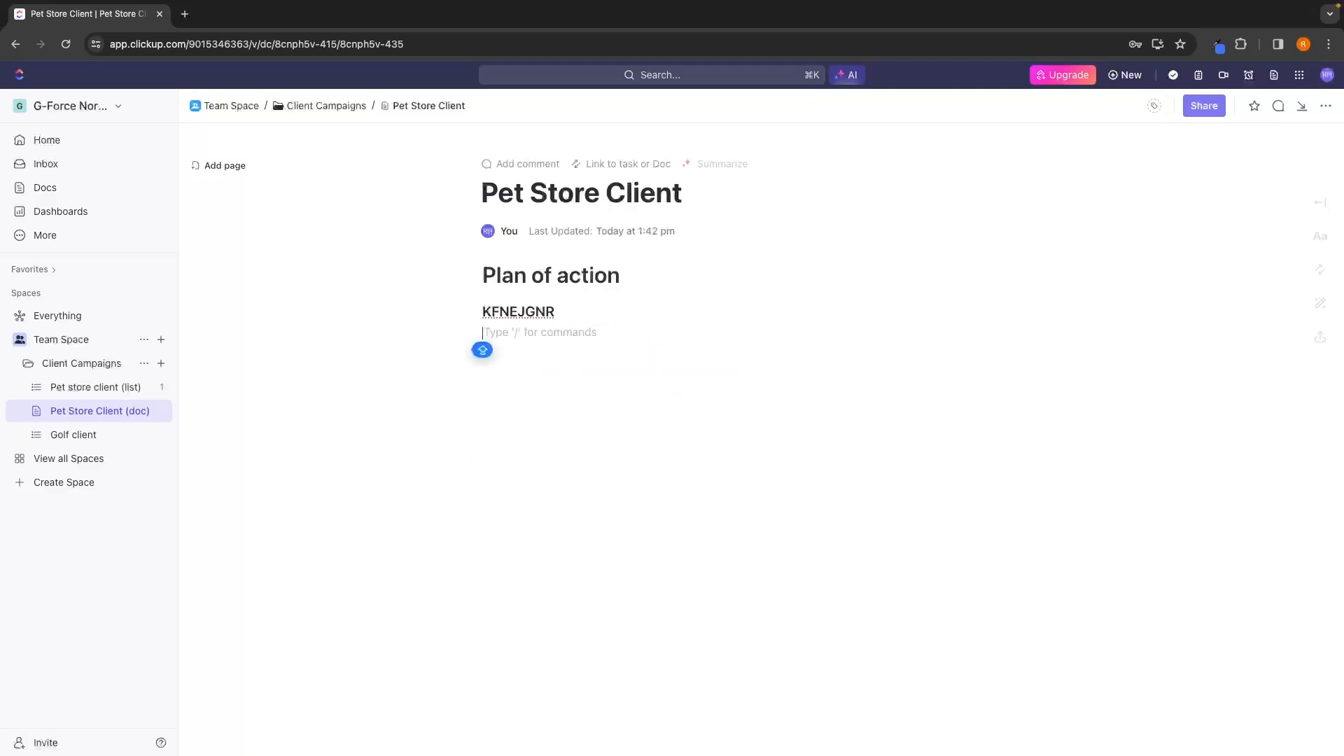
Try to insert a YouTube embed on the line below the "KFNEJGNR" heading and discard it.
text(/)
scroll(616, 479, down, 3)
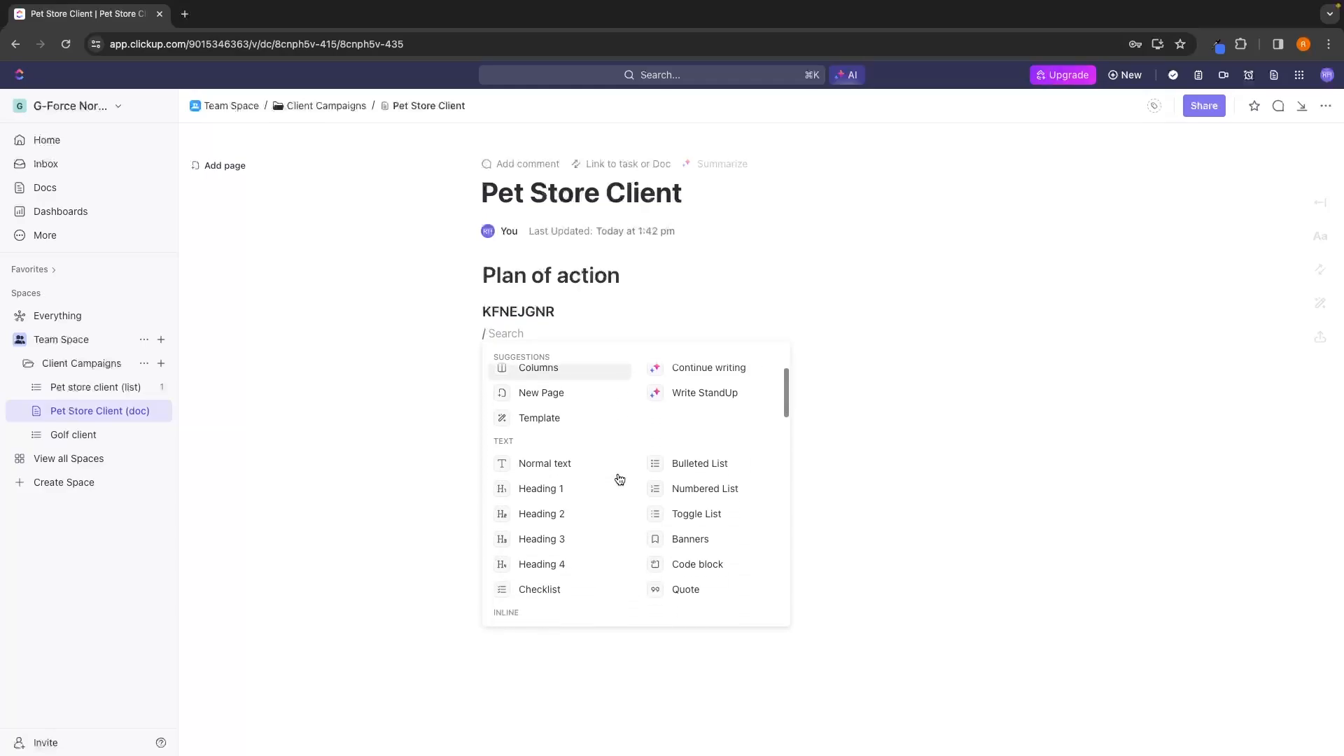
scroll(758, 469, down, 5)
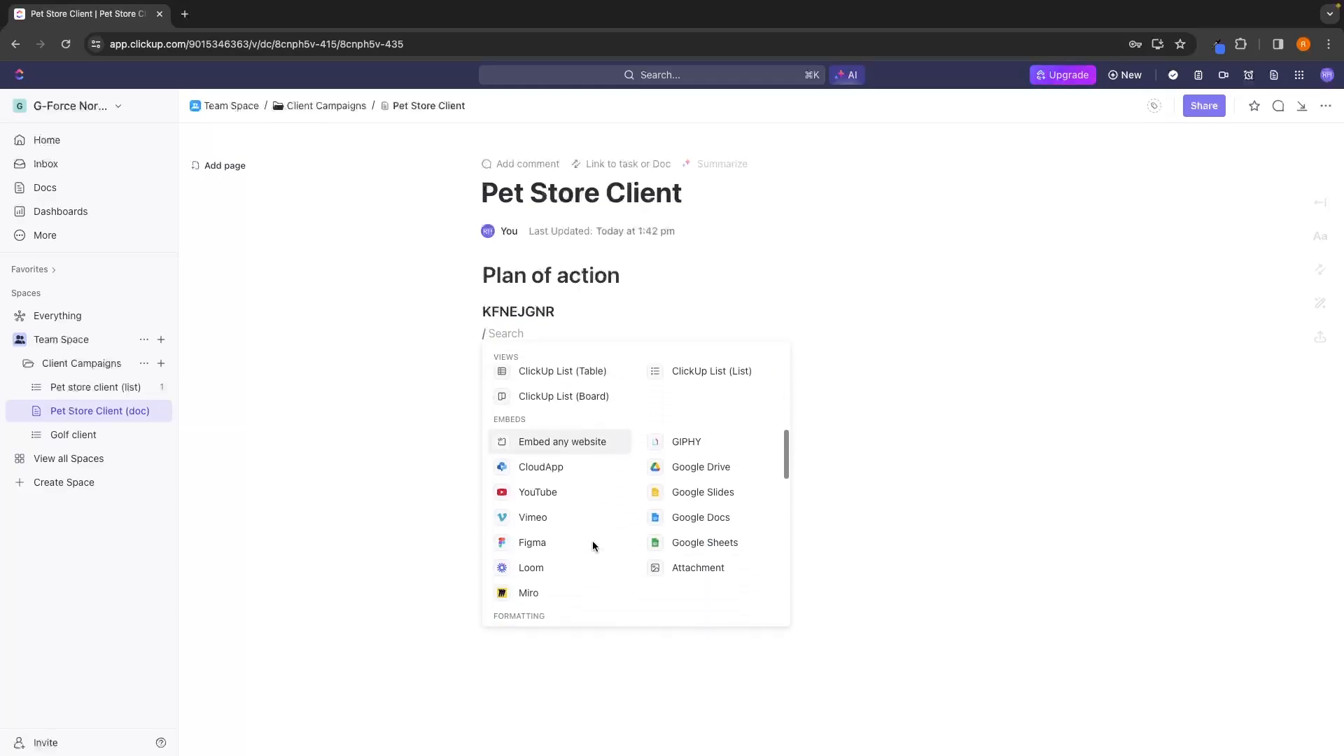
click(537, 454)
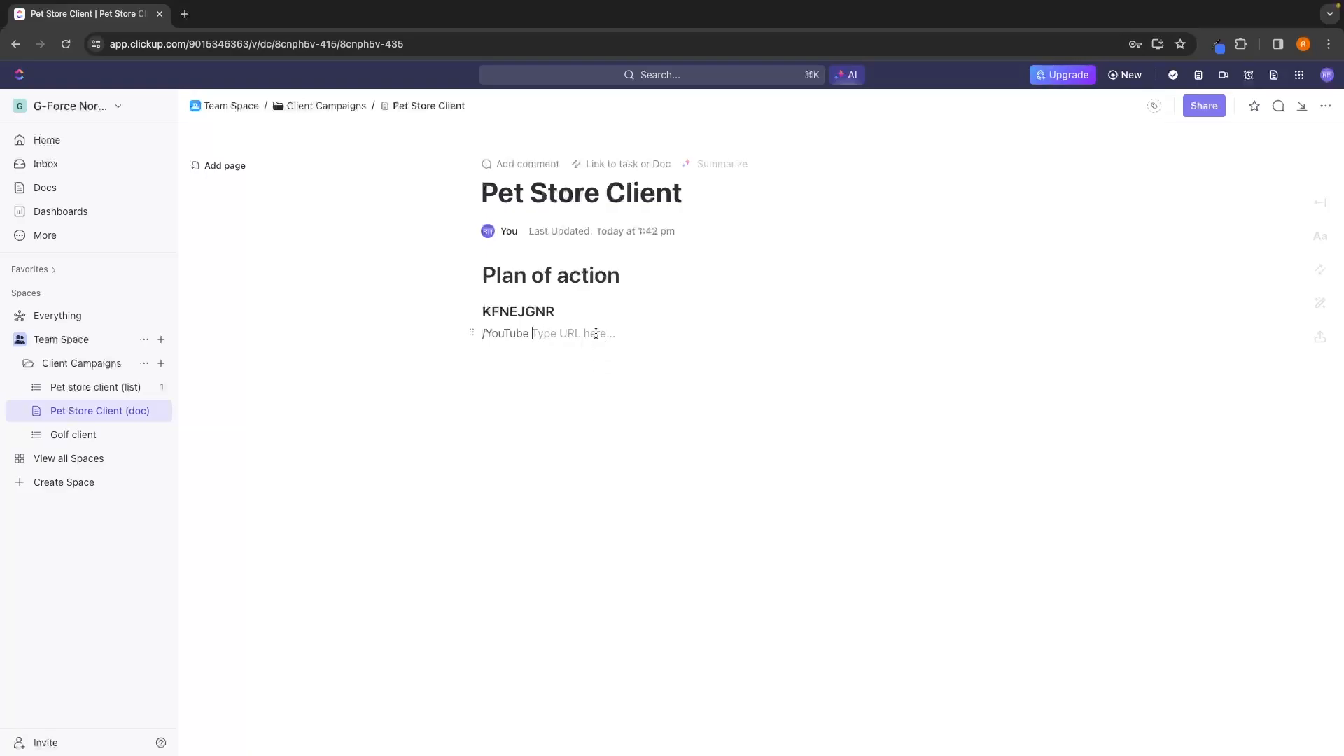
key(BackSpace)
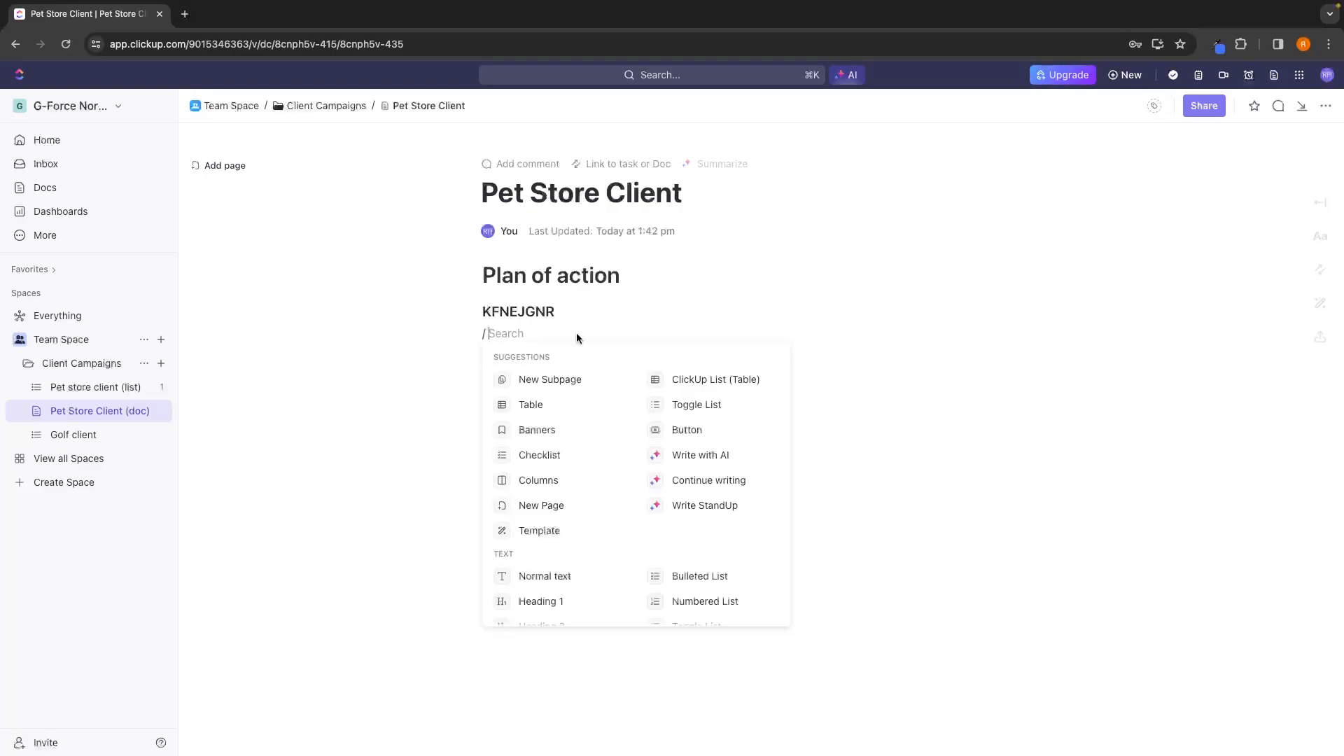
Examine the embed, formatting, advanced block, AI and text options that can be inserted into the doc.
scroll(606, 408, down, 5)
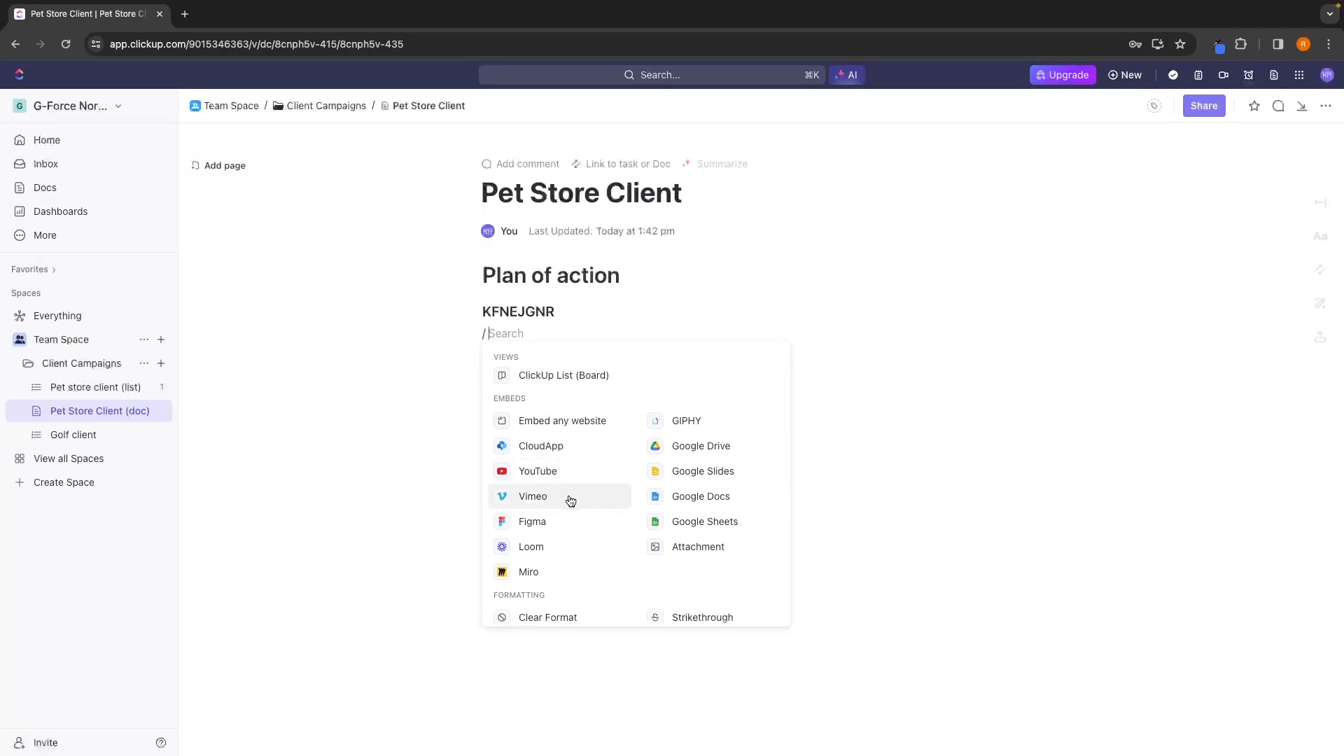
scroll(594, 525, down, 5)
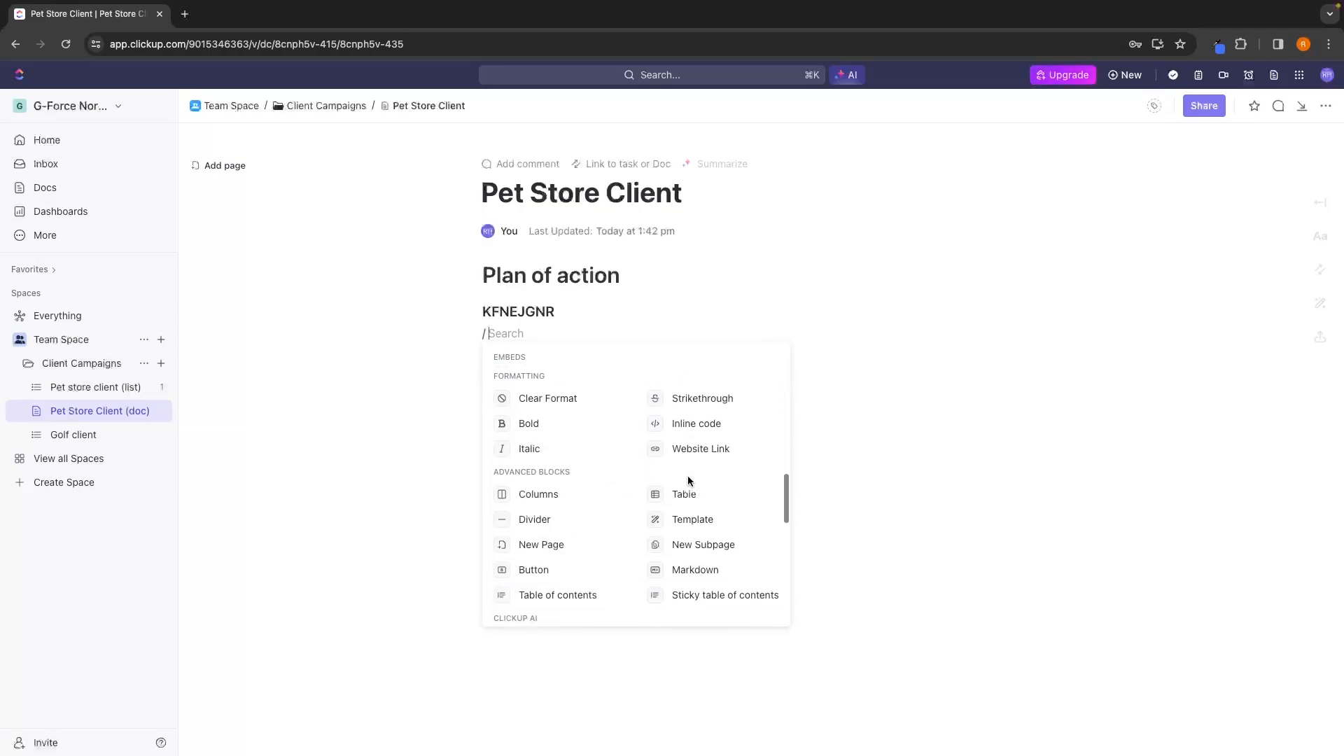
scroll(687, 476, down, 5)
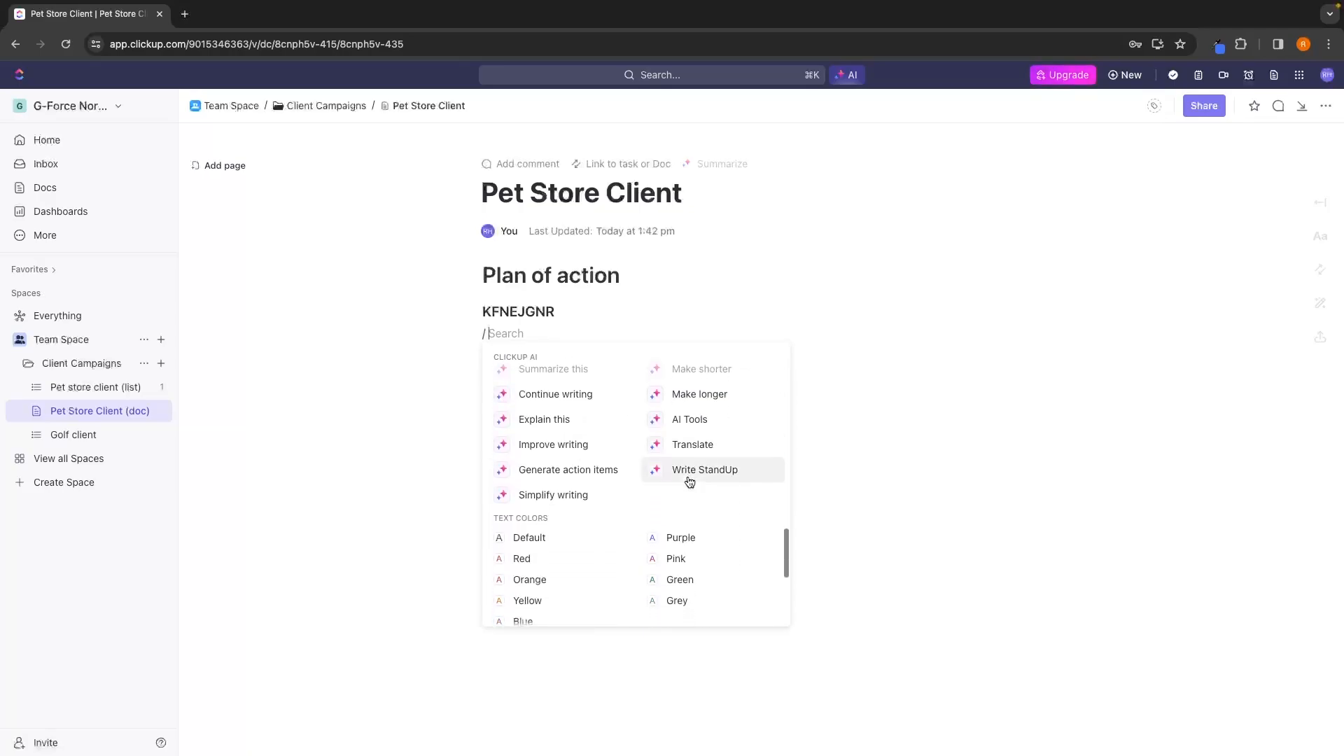
scroll(690, 481, up, 5)
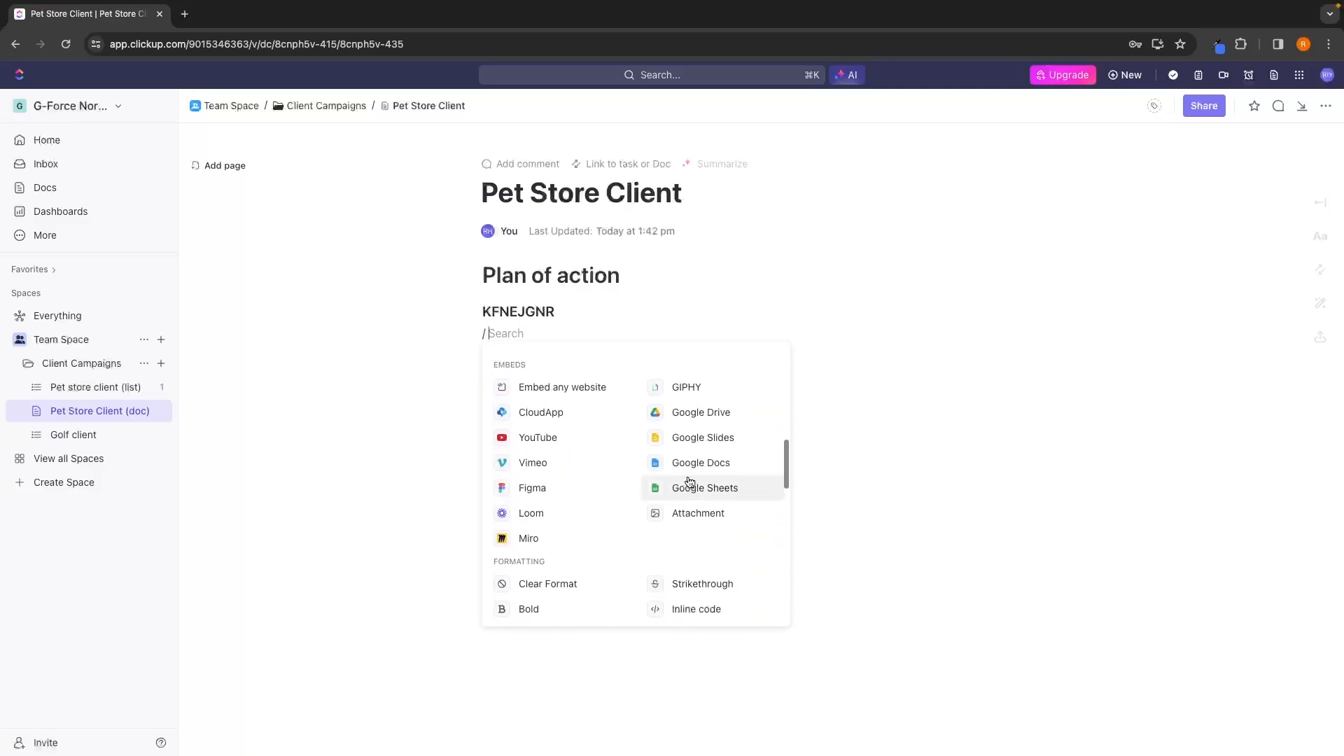
scroll(689, 482, up, 5)
scroll(688, 481, down, 2)
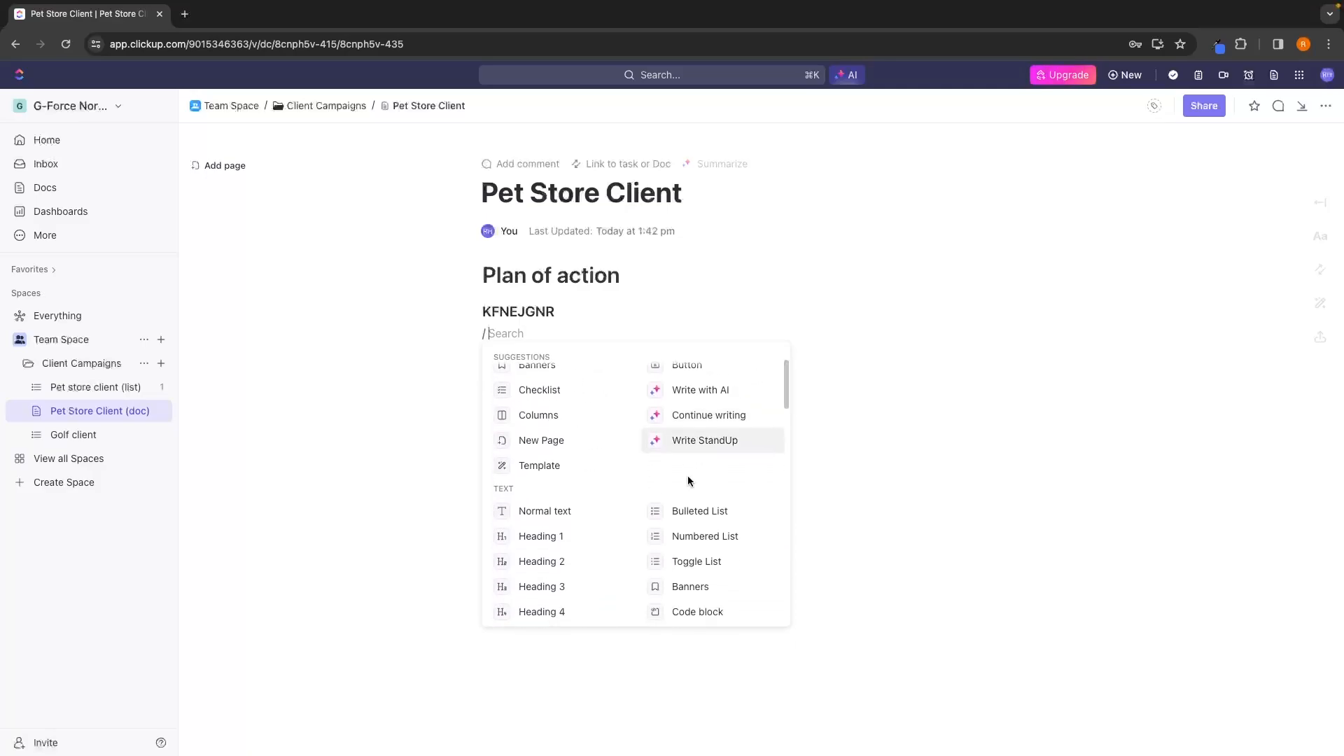
scroll(687, 481, down, 1)
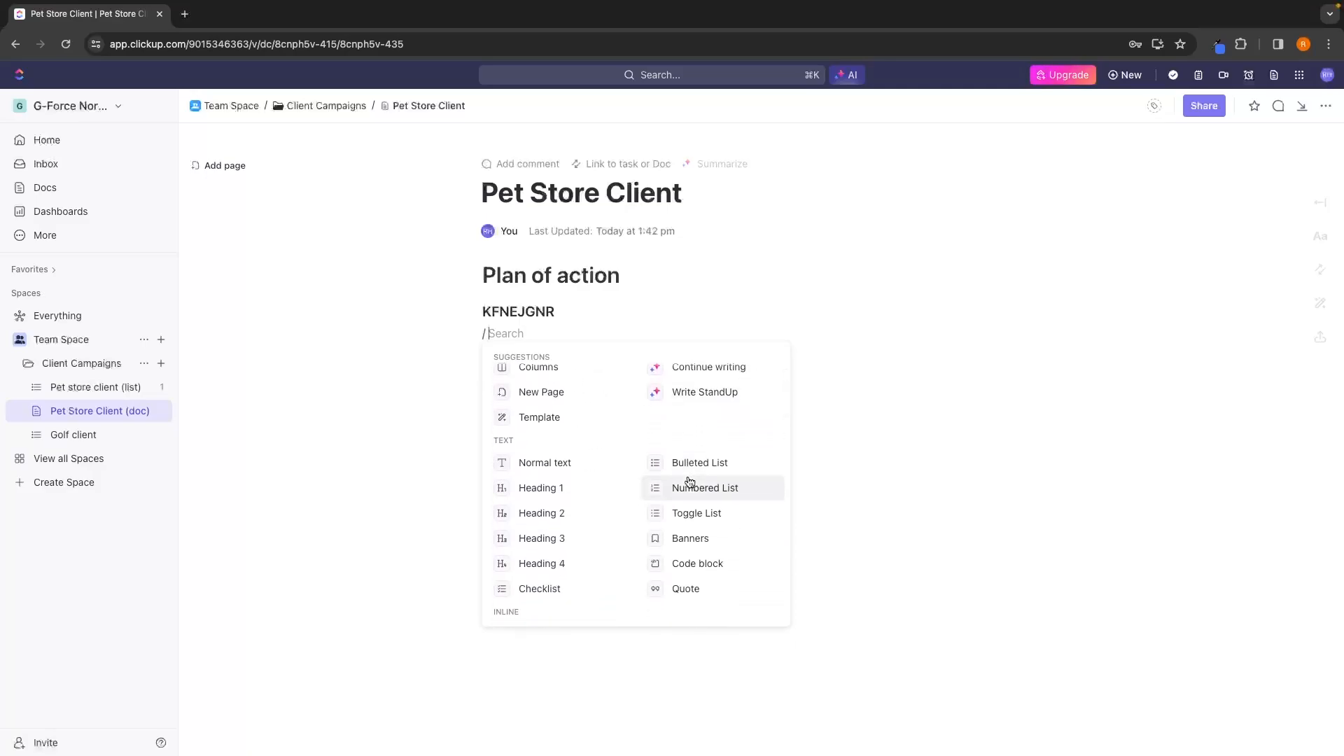
scroll(689, 481, up, 2)
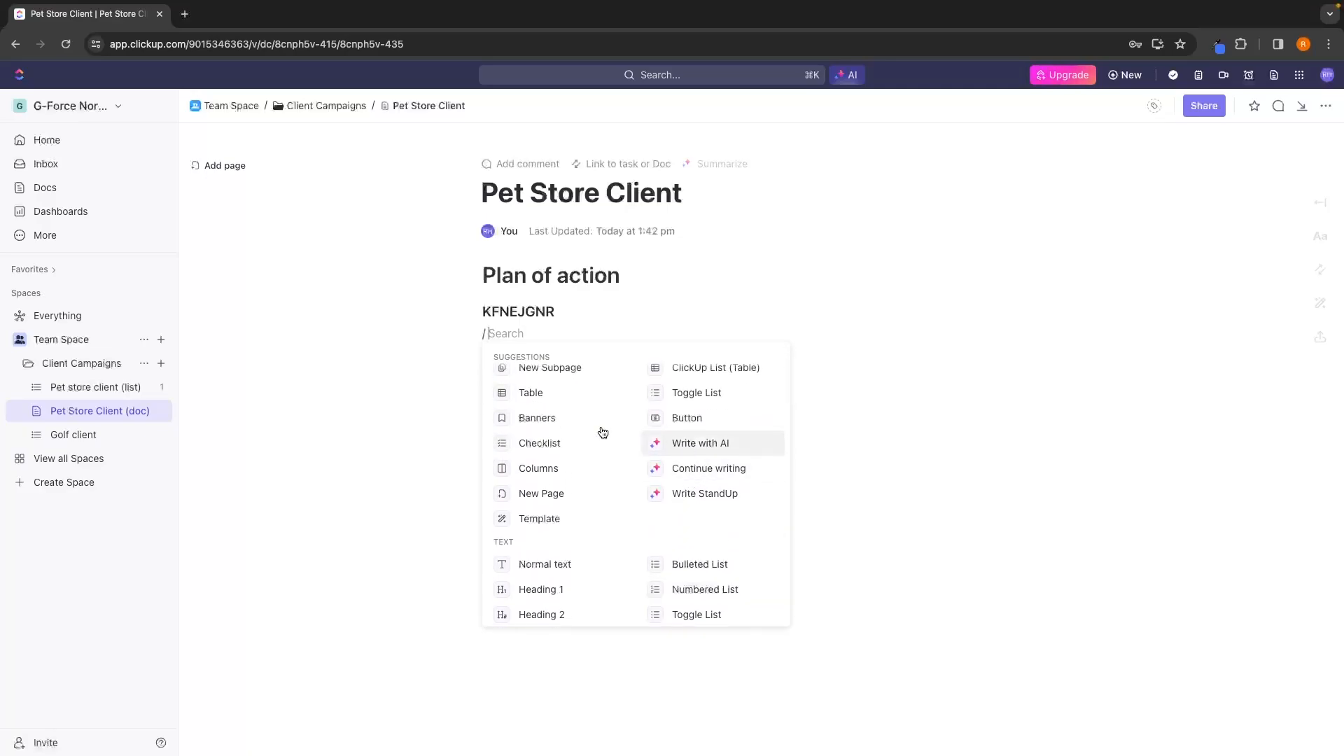
Remove the leftover slash and the "KFNEJGNR" text, leaving an empty Heading 3 line below "Plan of action".
click(443, 342)
key(BackSpace)
key(BackSpace)
key(BackSpace)
key(BackSpace)
key(BackSpace)
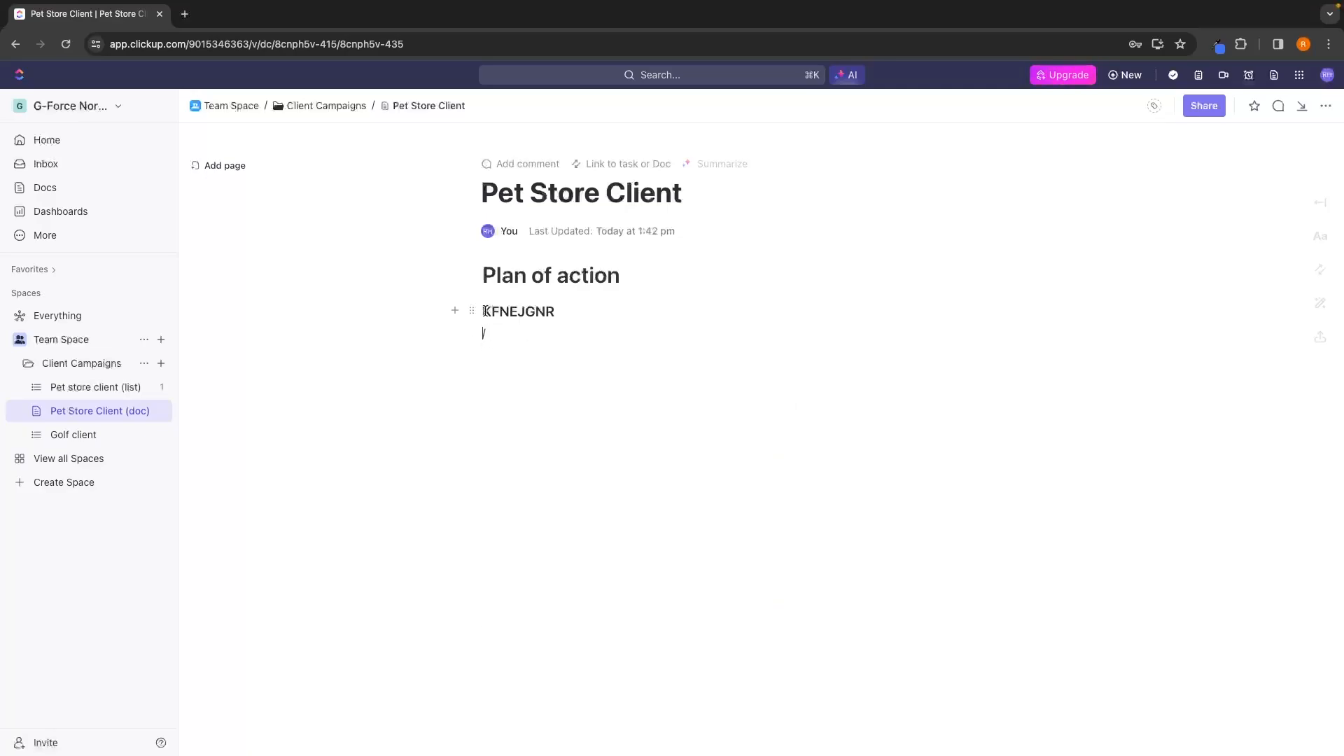
key(BackSpace)
key(BackSpace)
key(BackSpace)
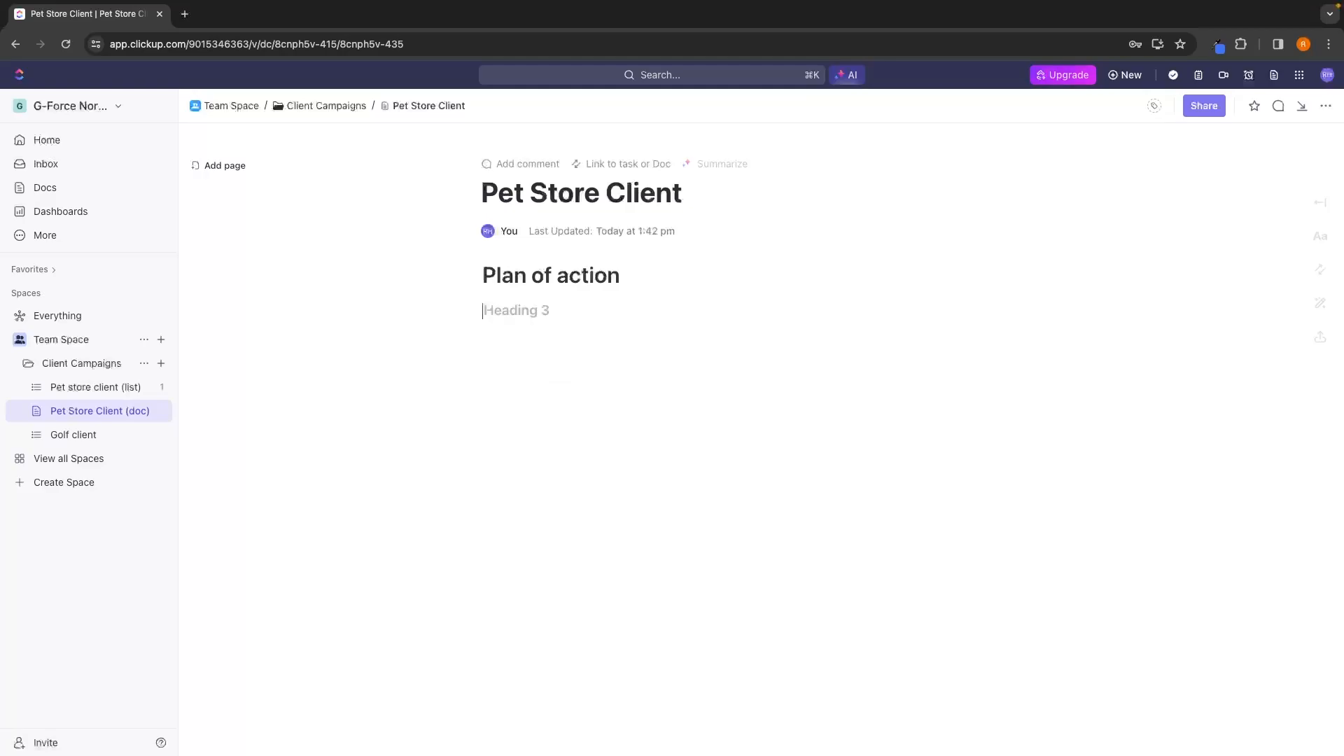
Prompt AI below "Plan of action": "Create me a plan of action for growing our pet store clients revenue by using Facebook ads and Instagram organic".
key(BackSpace)
key(Return)
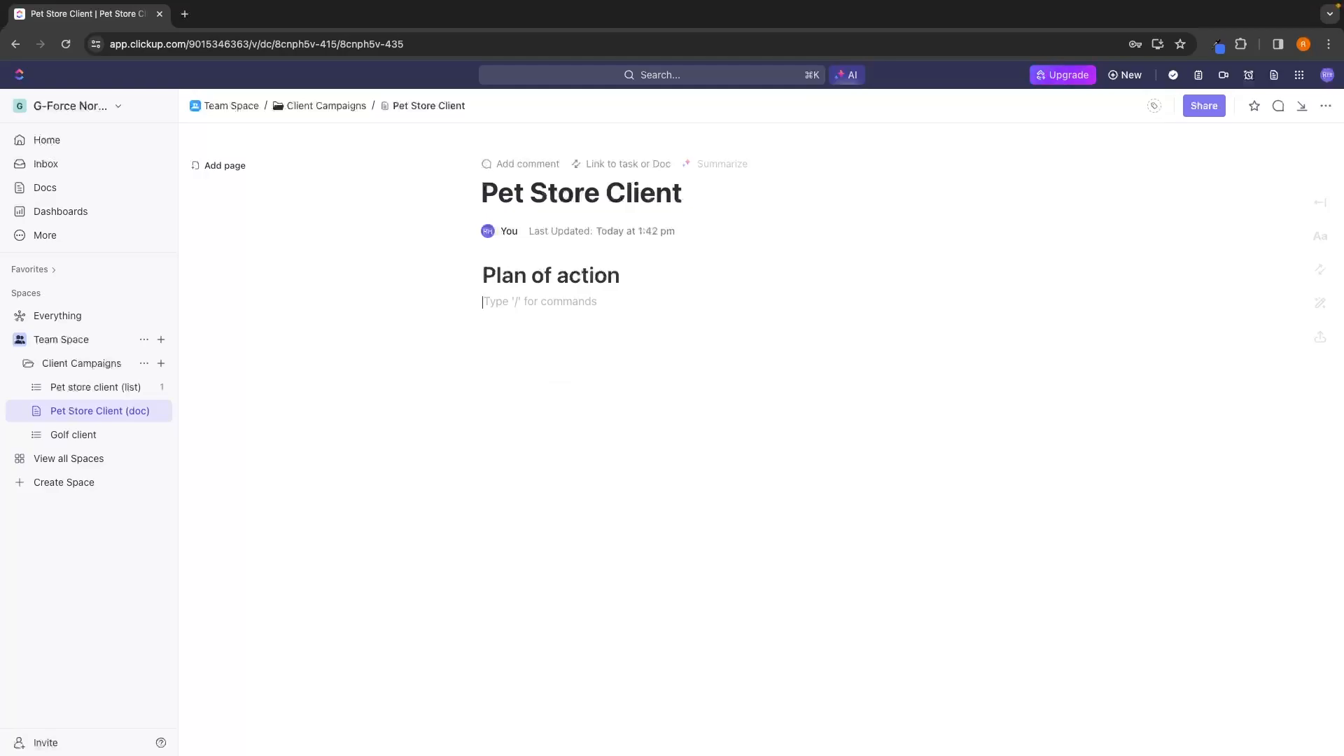
text(/)
click(734, 427)
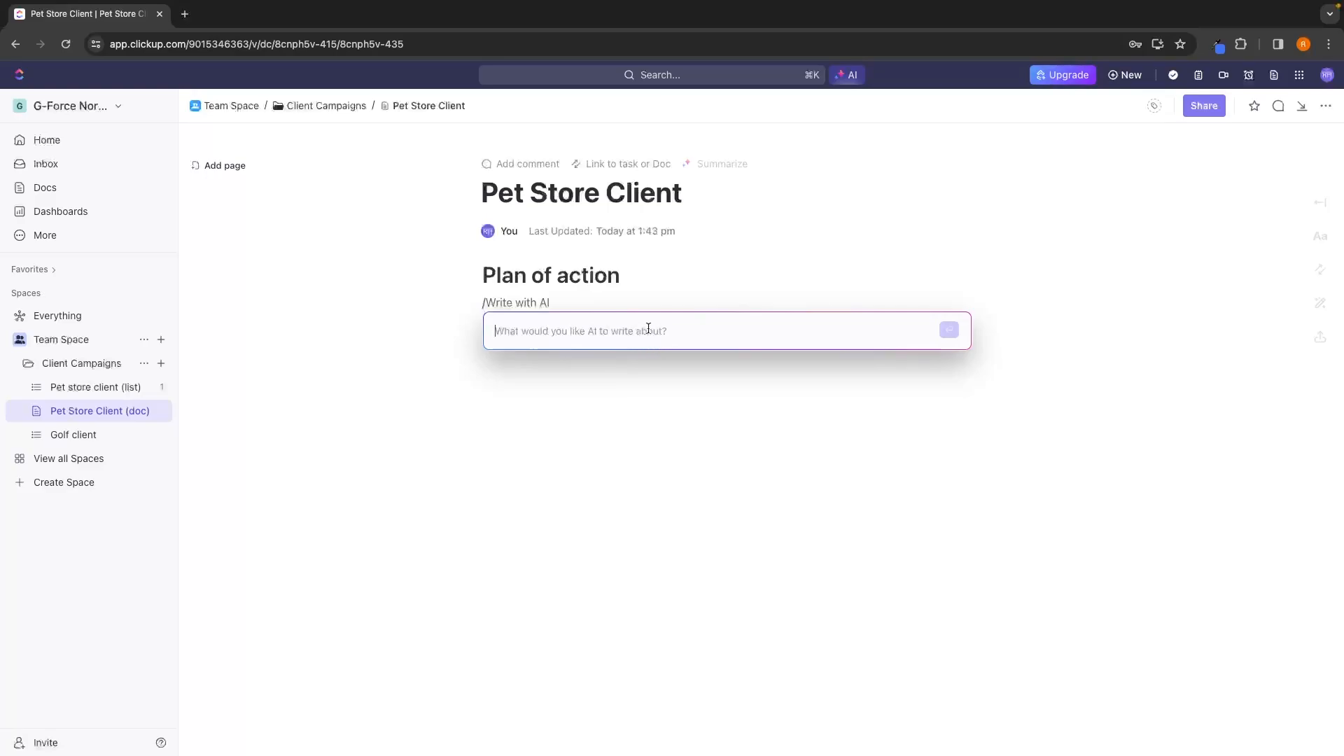
text(Create me a plan of action for growing our pet store clients revenue by using Facebook ads and Instagram organic)
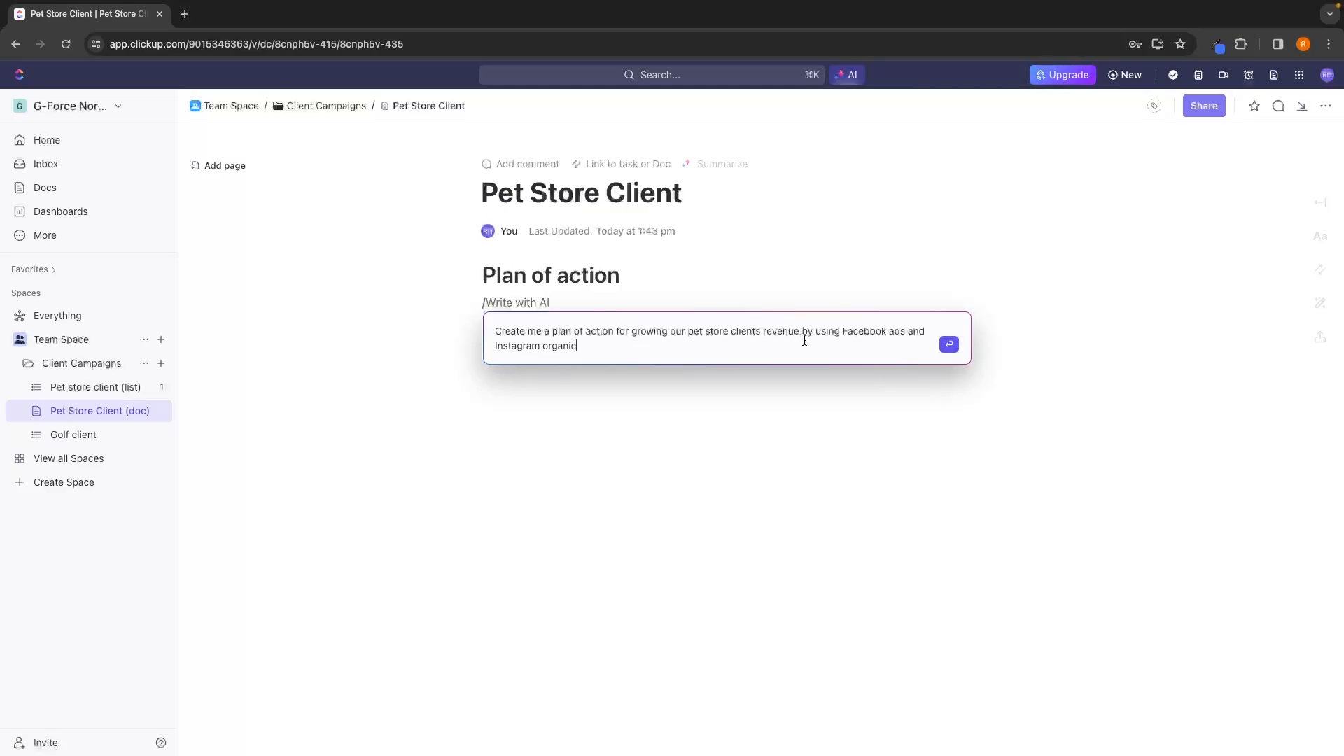
key(Return)
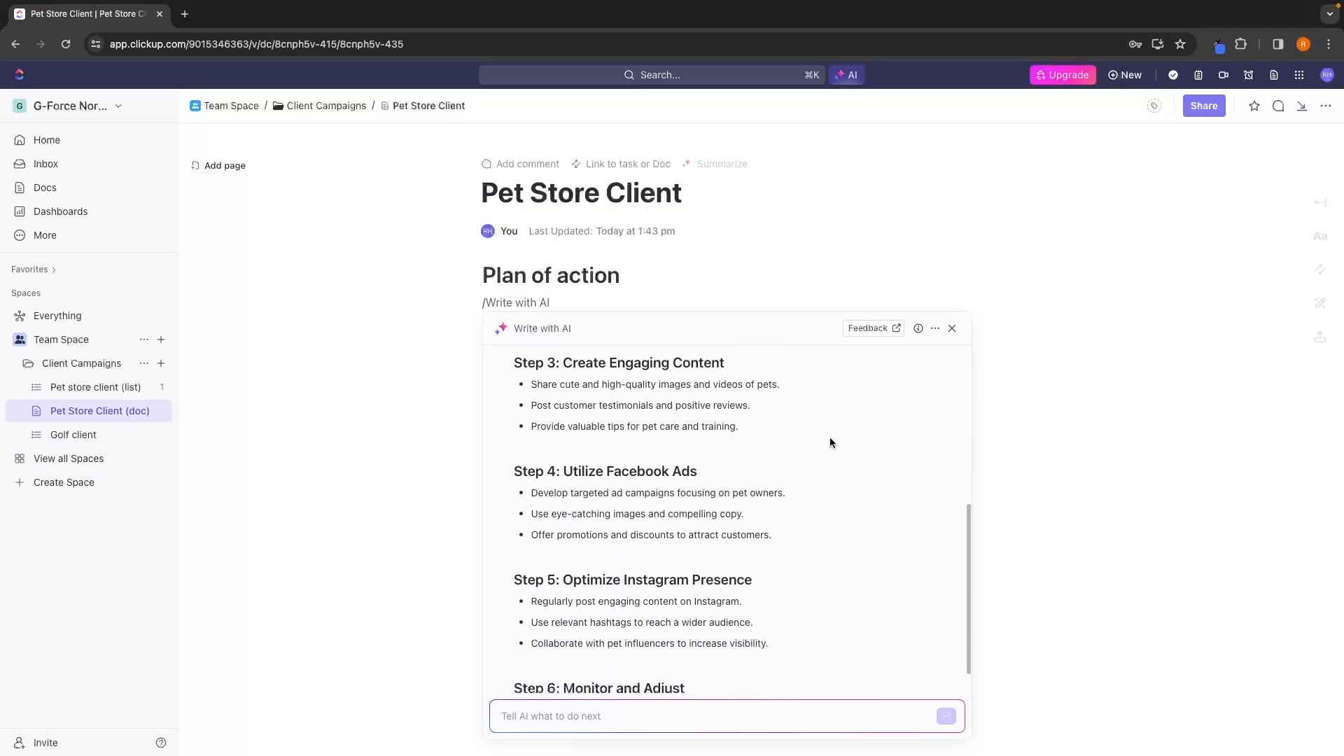
Look through the generated plan and begin a follow-up AI request to lengthen it, clearing the request unsent.
scroll(830, 439, up, 15)
scroll(830, 439, down, 15)
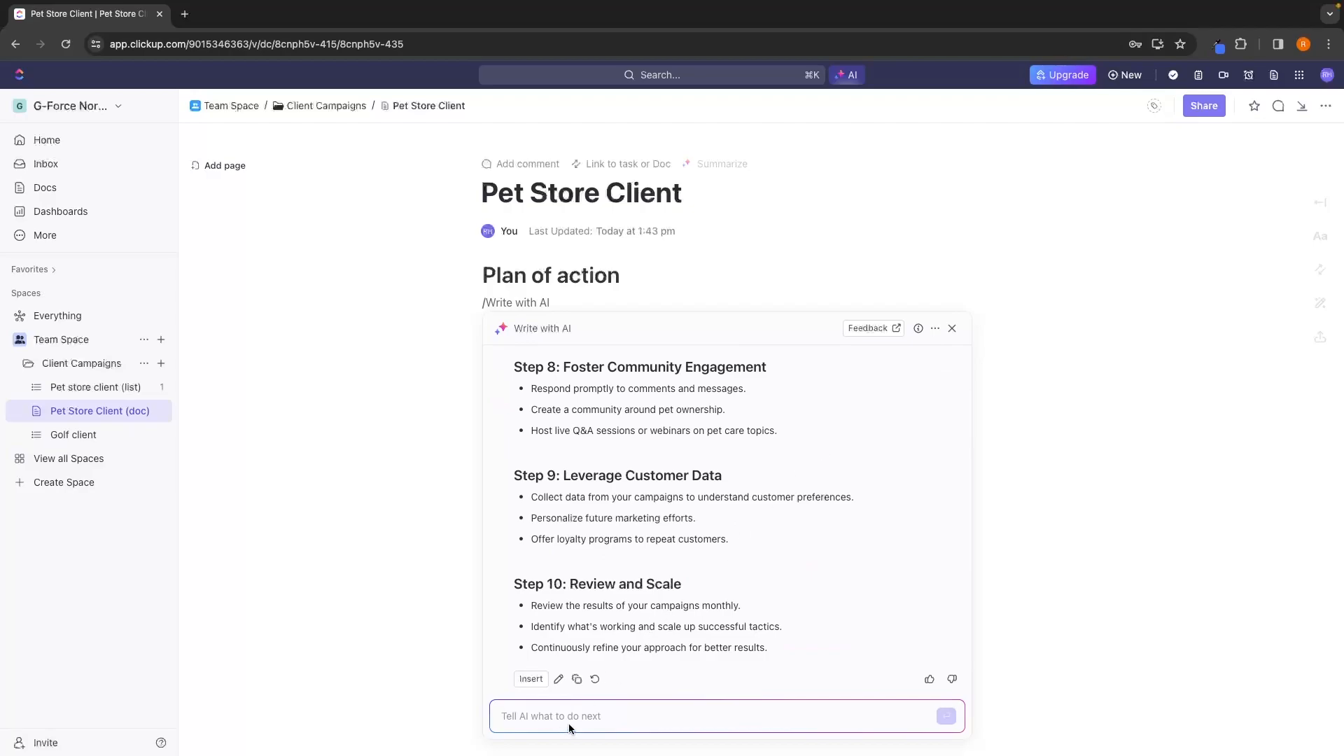
text(Make ti long)
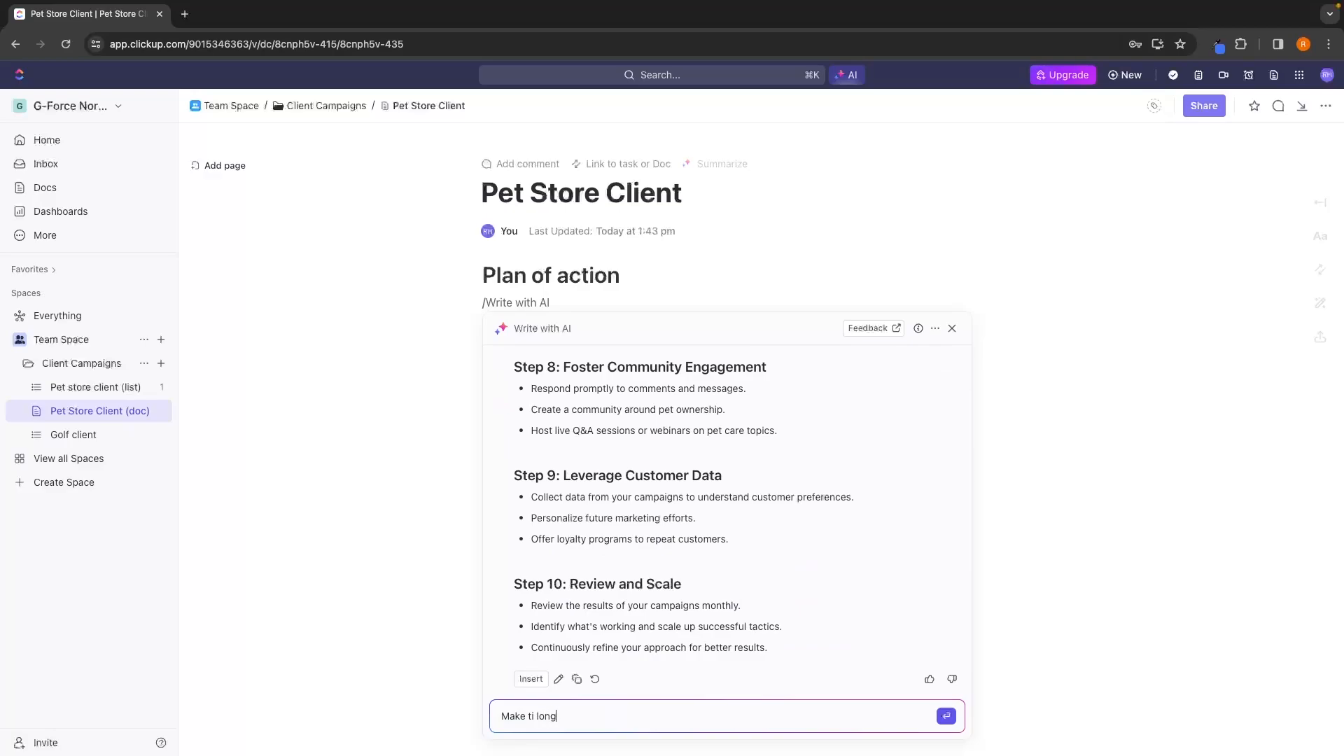
key(BackSpace)
key(BackSpace)
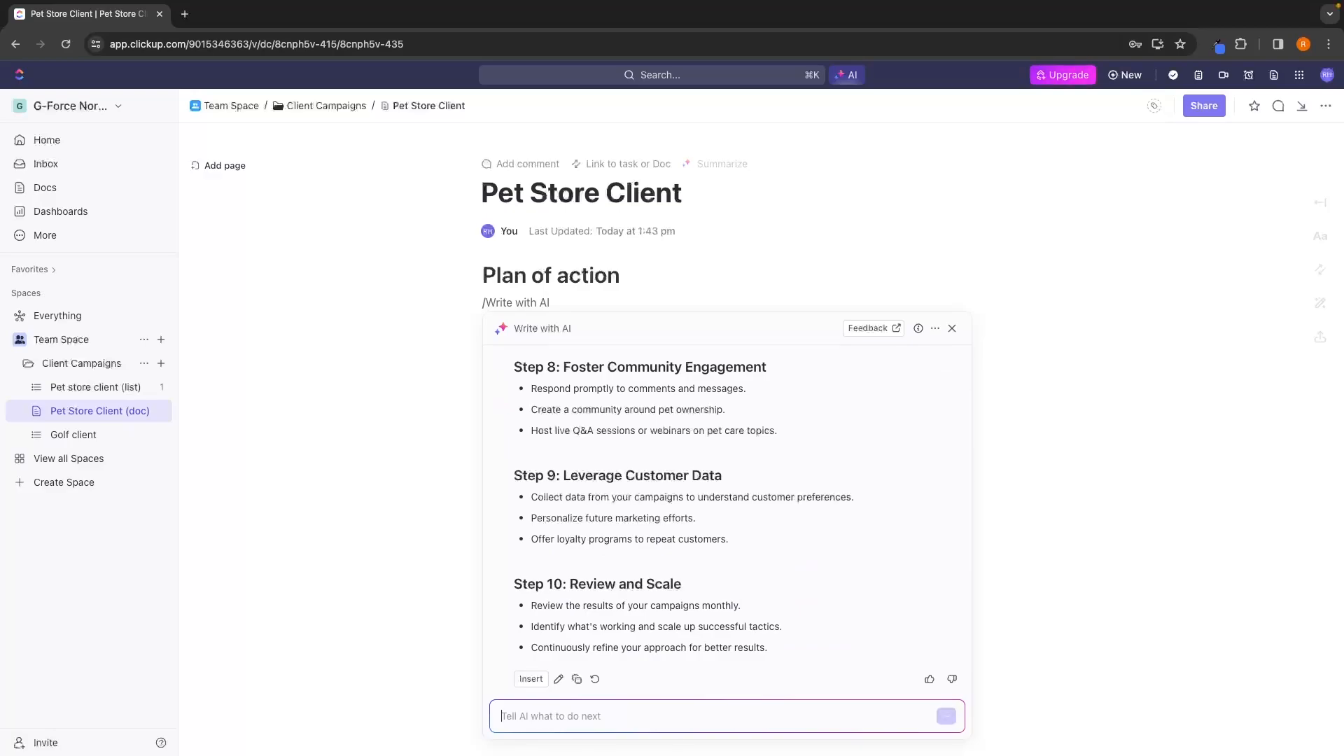
Insert the AI-generated plan into the doc below "Plan of action" and look through its steps.
click(531, 678)
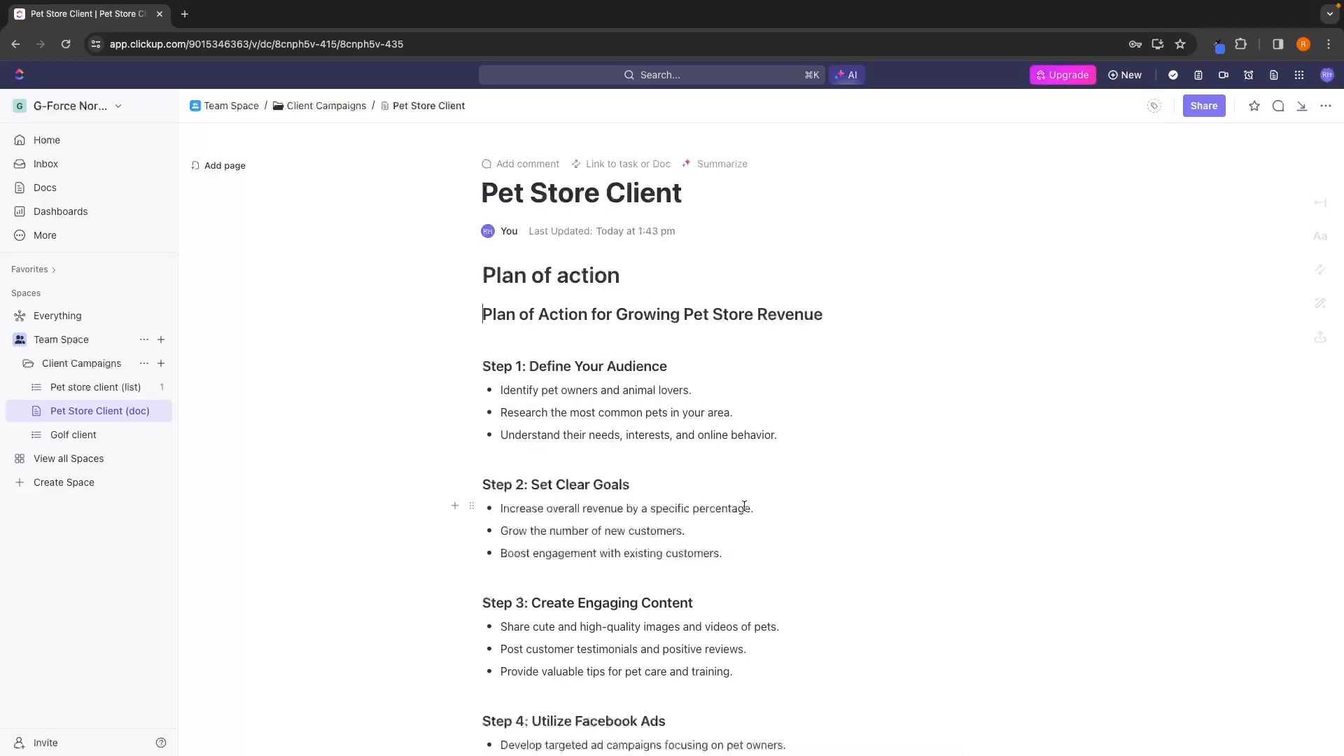
scroll(744, 505, down, 5)
scroll(744, 506, down, 7)
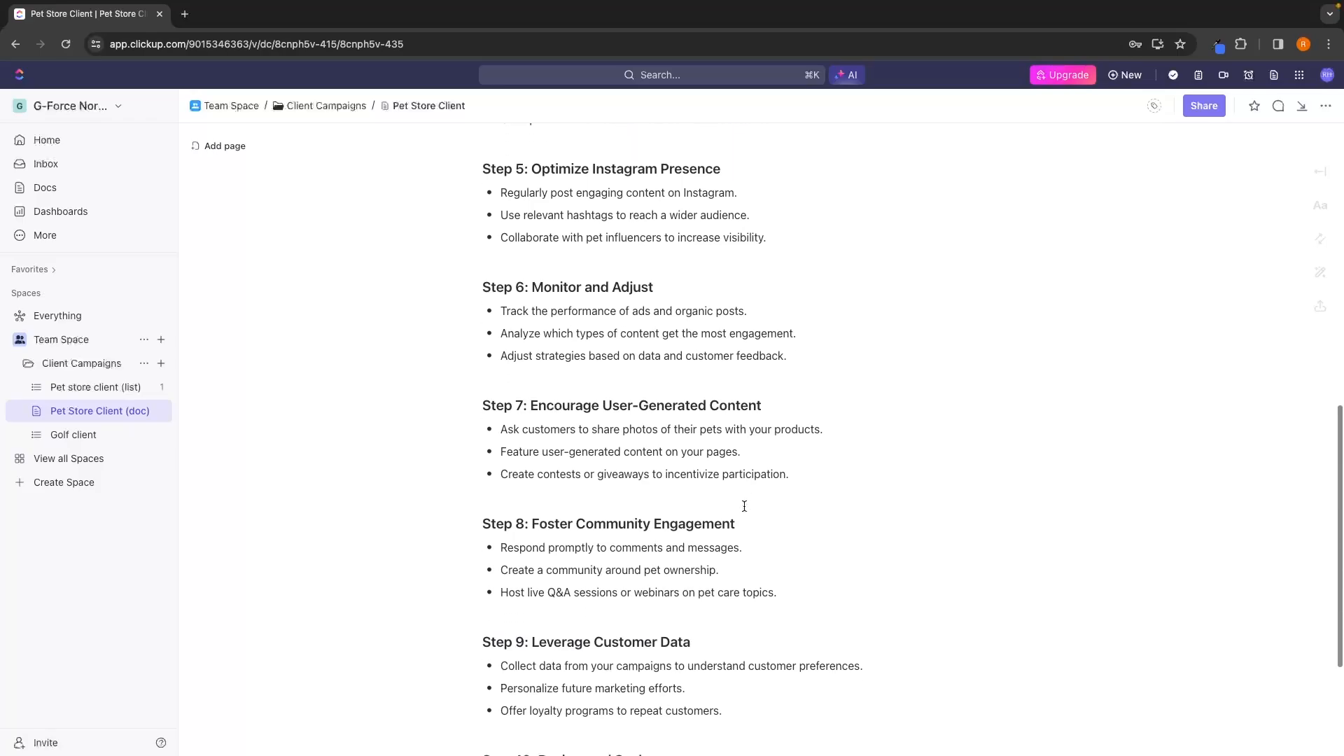
scroll(744, 506, up, 15)
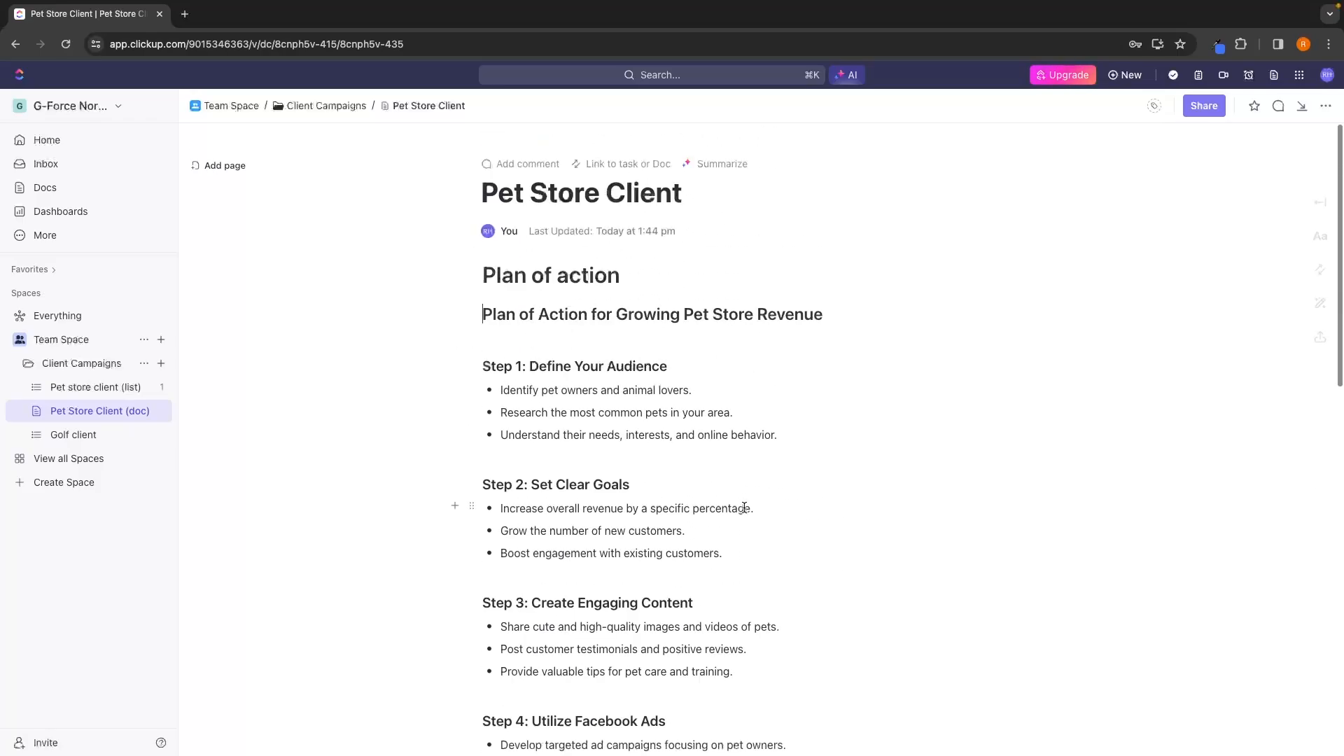
Try replacing the first bullet under "Step 1: Define Your Audience" with "vklfn", and undo the replacement.
drag(790, 446, 498, 390)
click(575, 412)
drag(697, 390, 498, 390)
text(vklfnbjfn)
key(super+z)
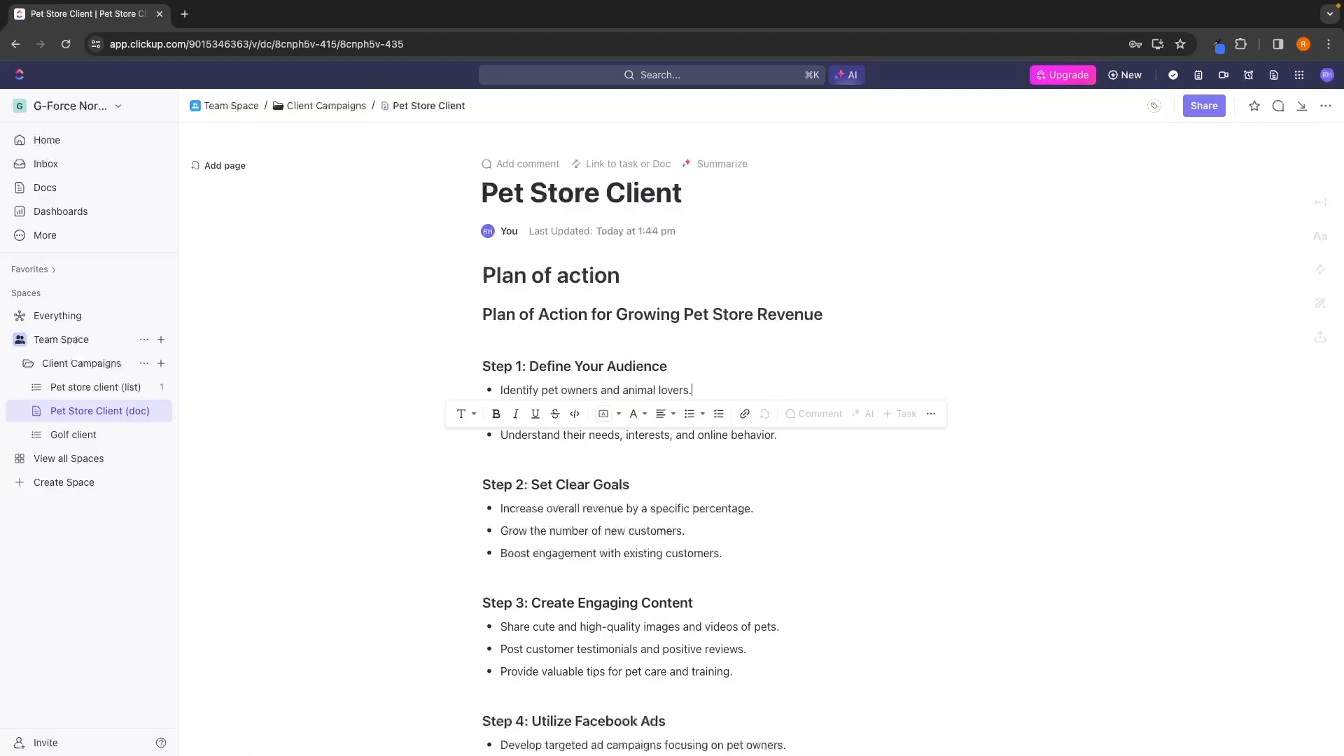
click(864, 320)
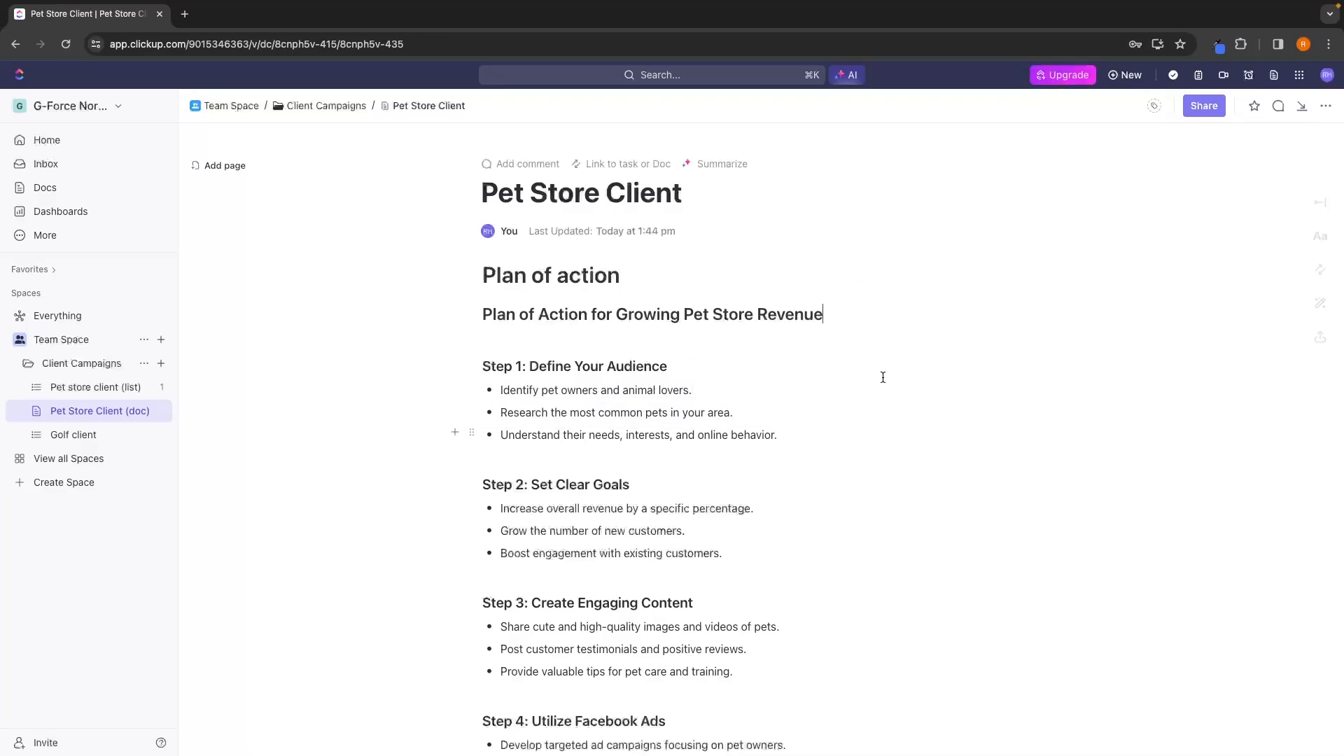
Review the inserted plan through Step 10 and add a new page to the Pet Store Client doc.
scroll(654, 352, down, 12)
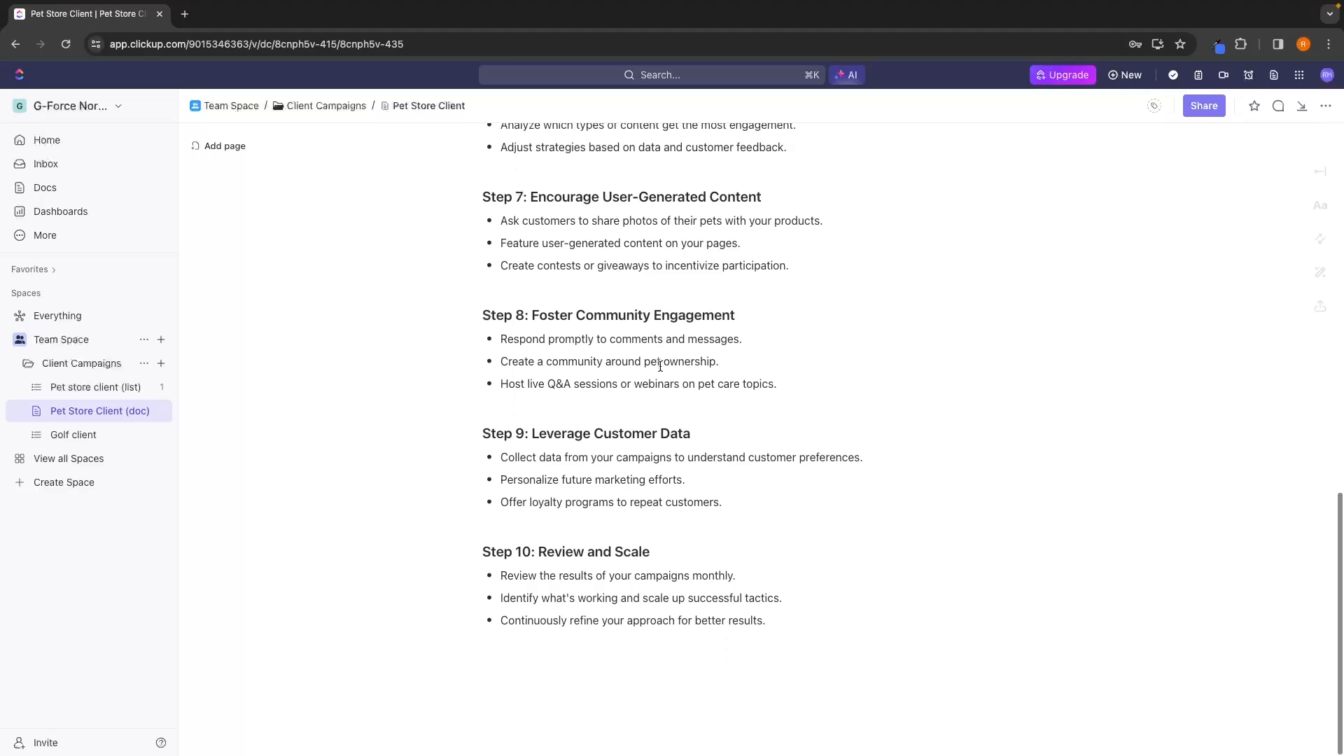
scroll(660, 366, up, 10)
scroll(660, 366, up, 3)
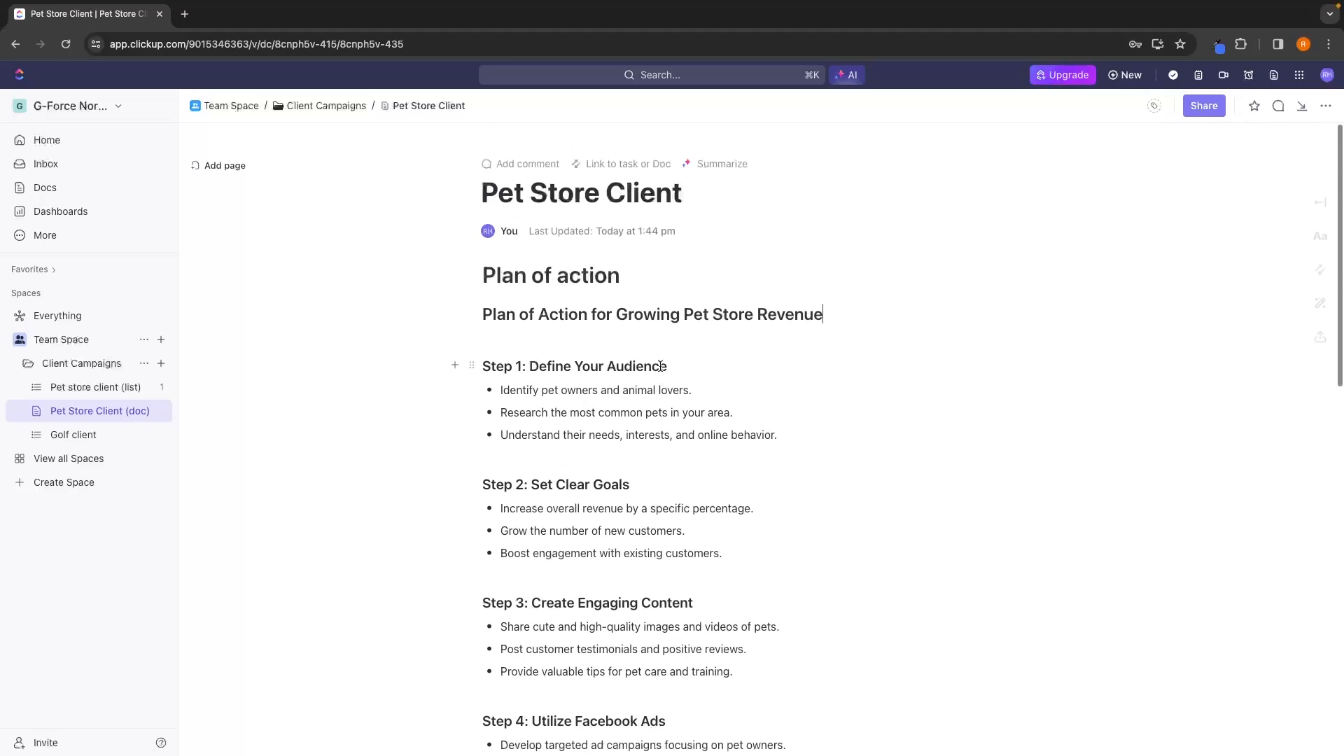
click(226, 168)
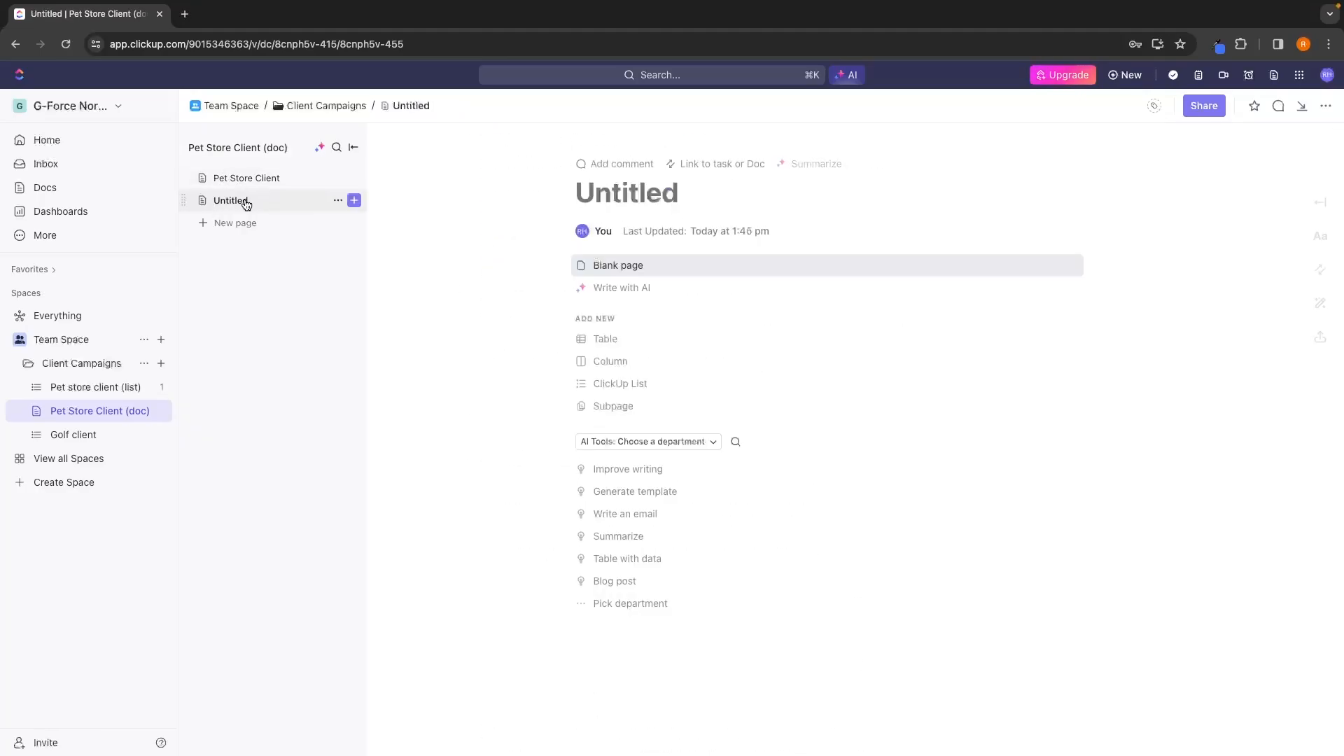
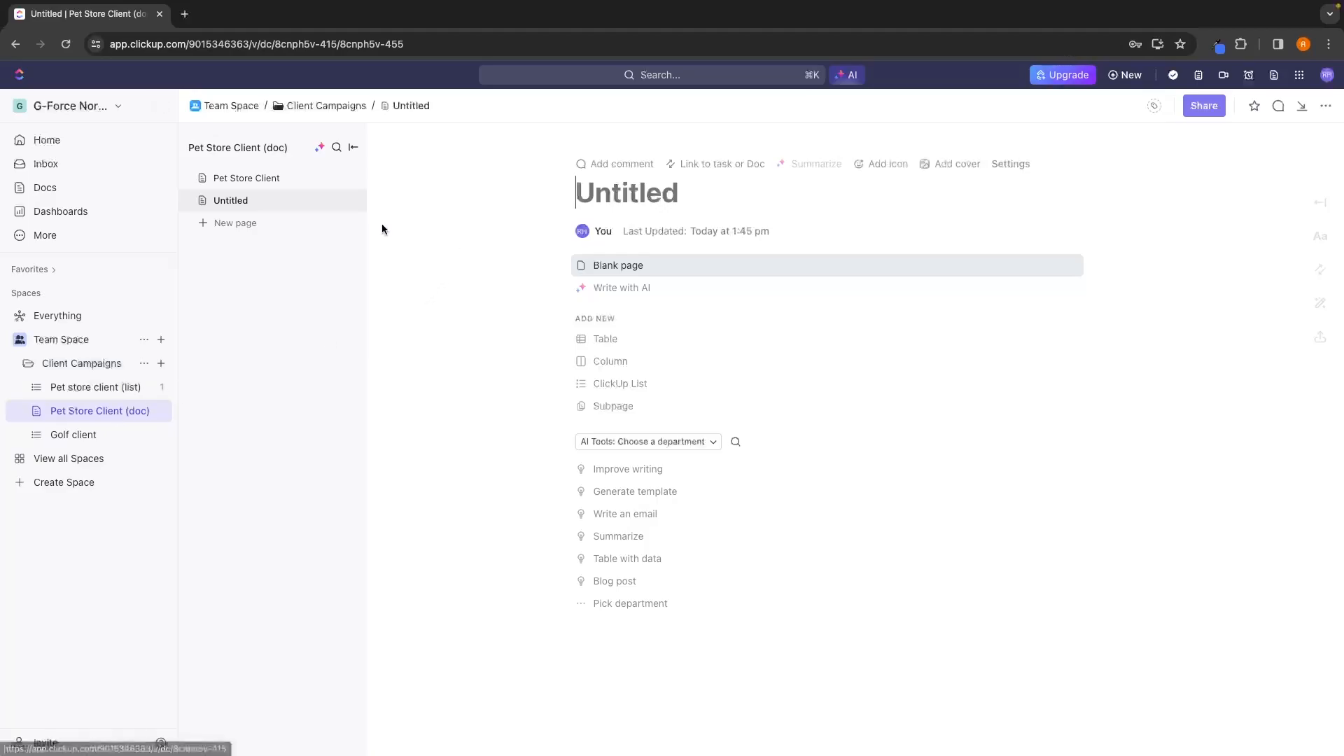
Rename the "Pet Store Client" page of the doc to "Plan of action".
click(293, 184)
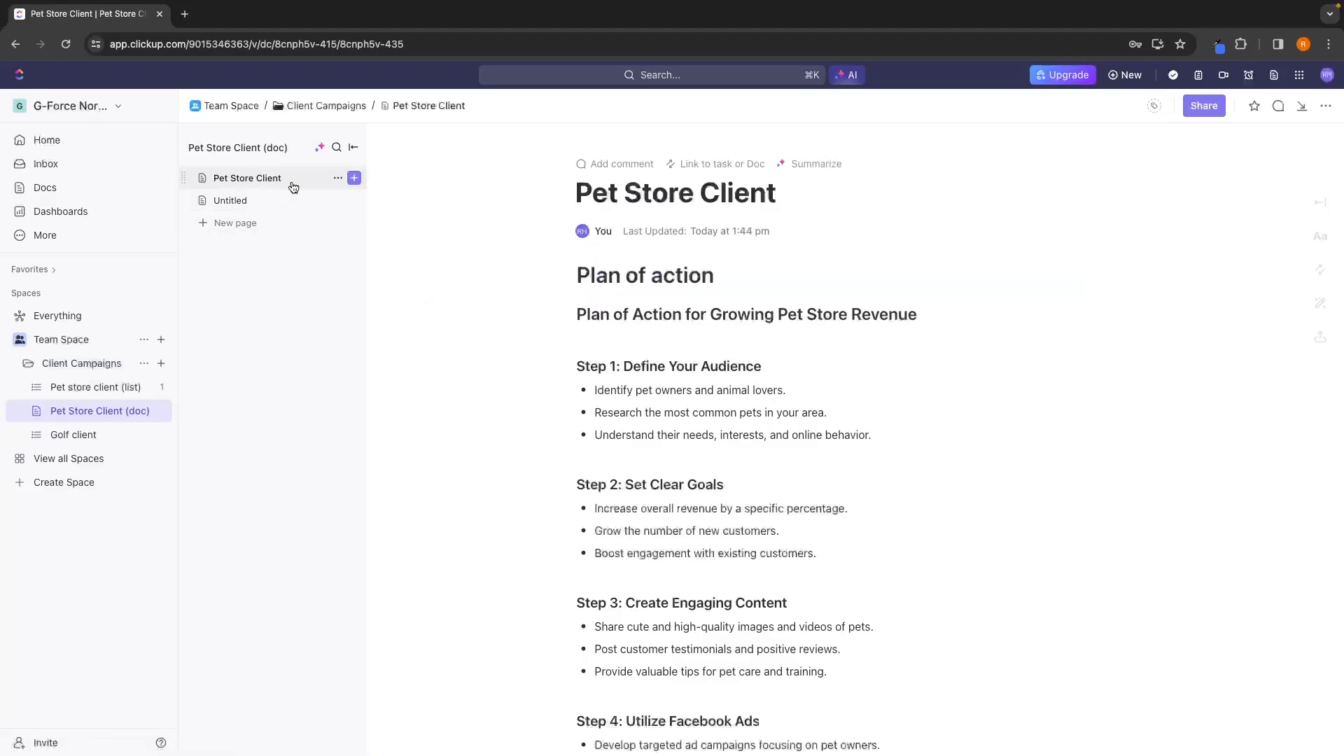
click(337, 178)
click(359, 210)
text(Plan o)
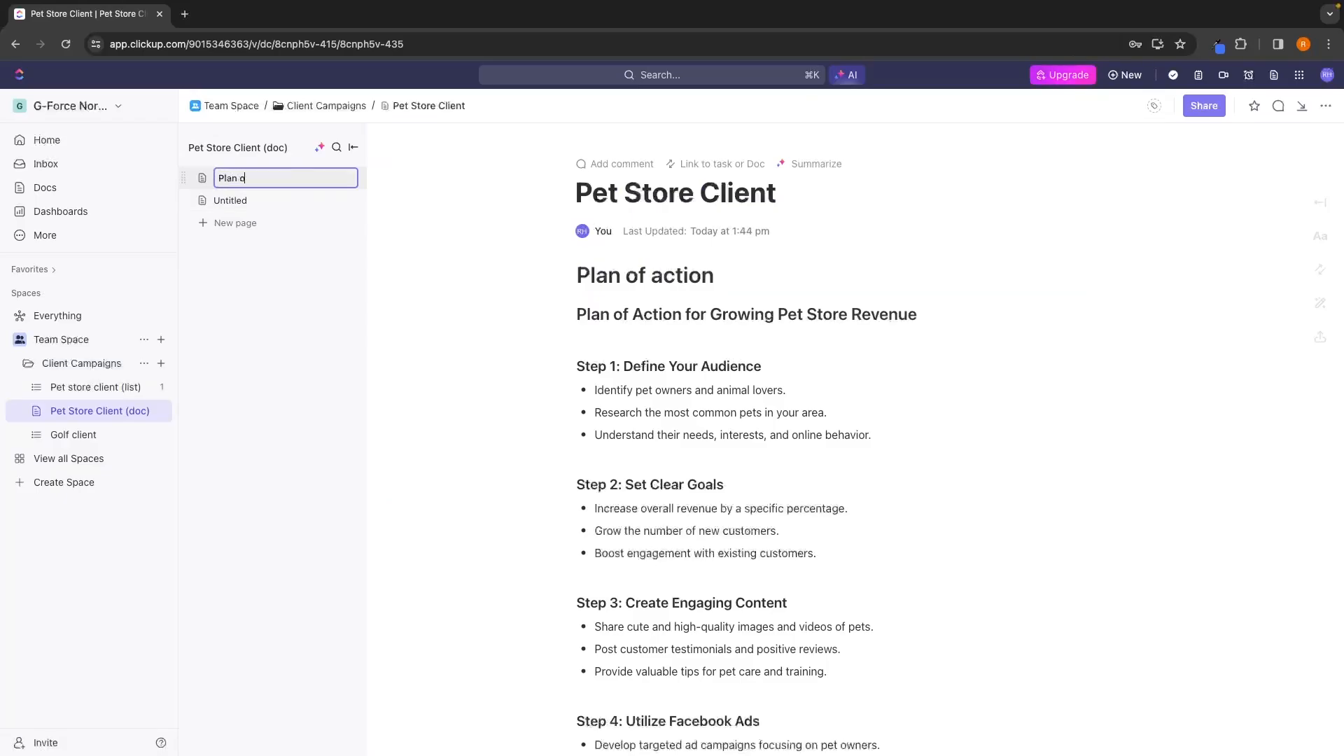
text(f action)
key(Return)
Title the untitled second page "Facebook ads" and start its body as a blank page.
click(322, 200)
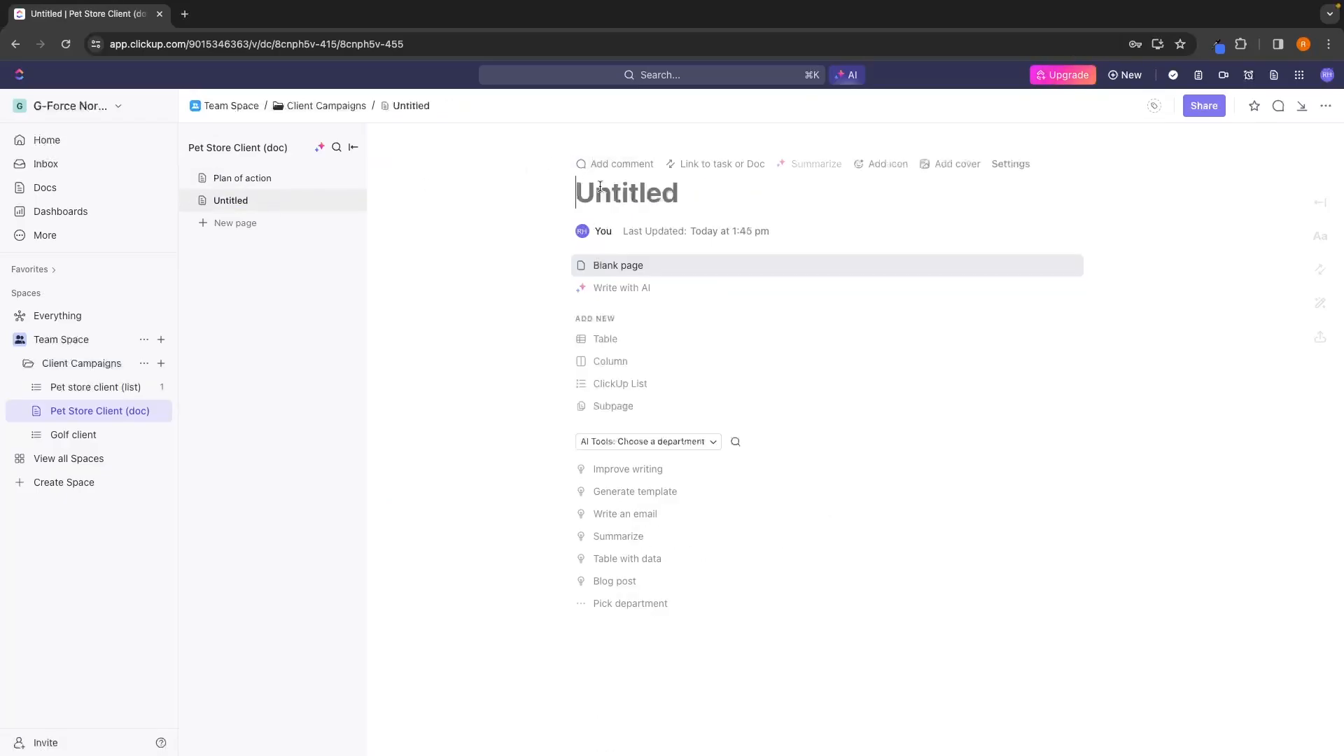
text(Facebook ads)
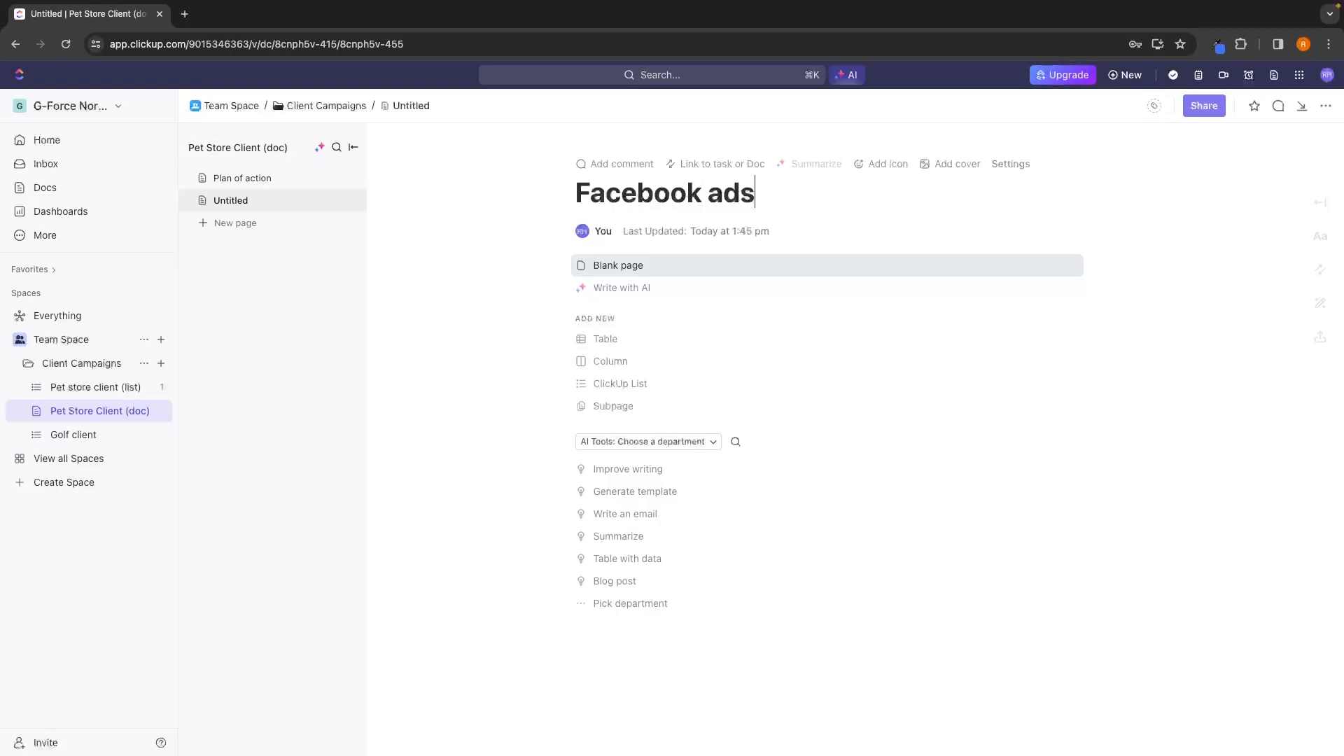
key(Return)
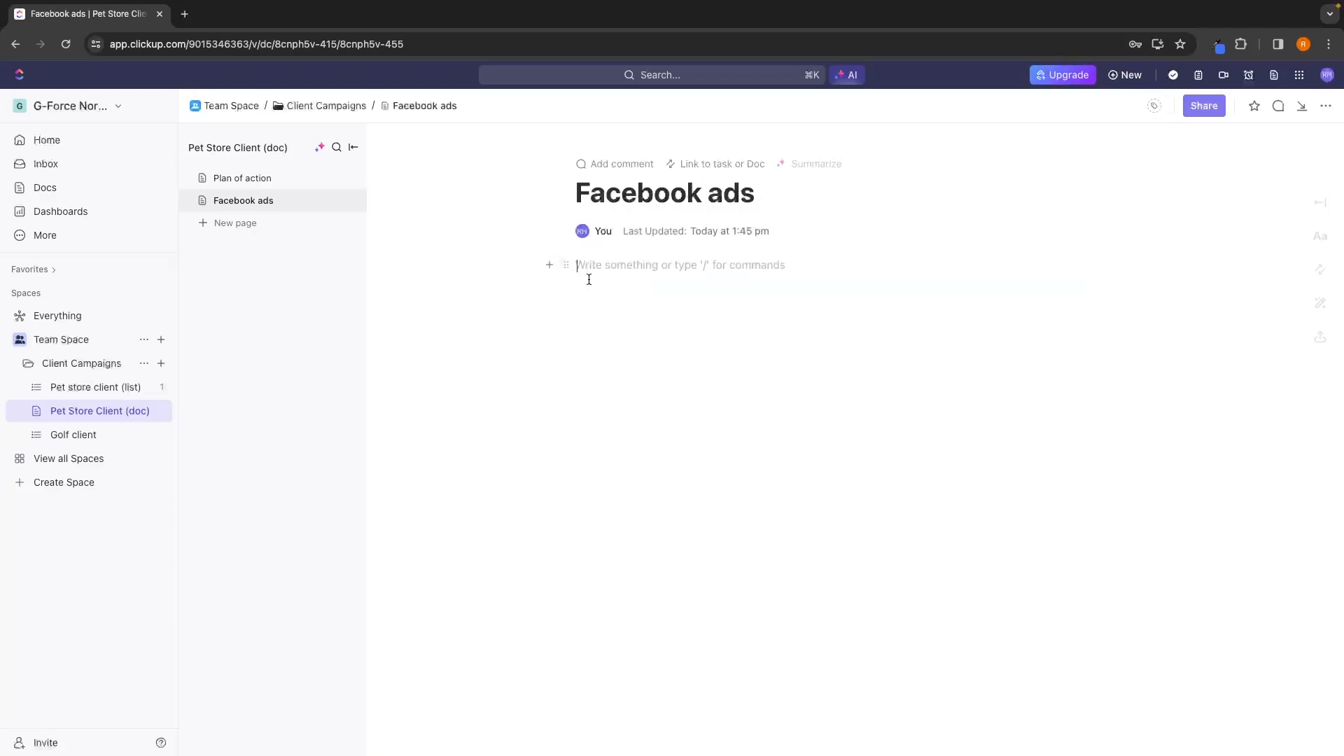
Fill the Facebook ads page with the placeholder lines "ewjnsrjkg", "gosjngslk", "reoihgsin" and "oigjnsk".
text(ewjnsrjkg g)
text(osjngslk)
key(Return)
text(reoihgsin)
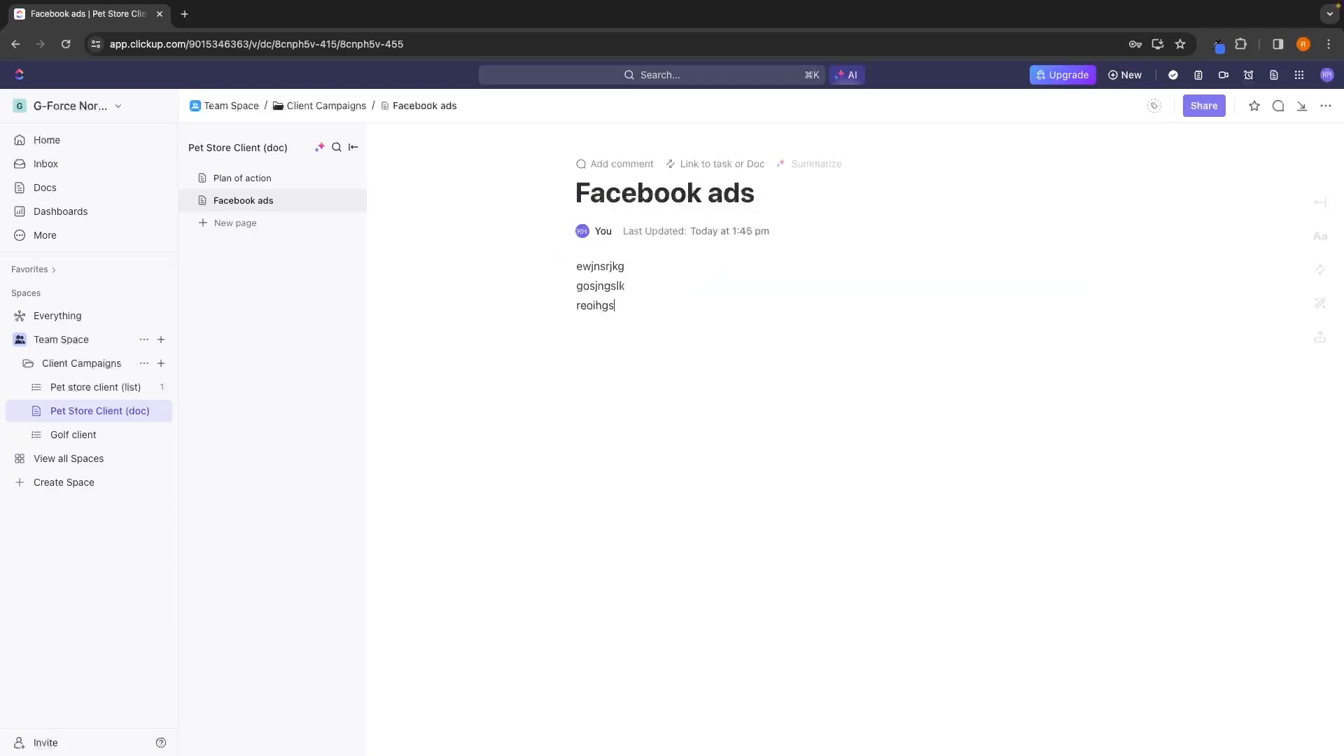
key(Return)
text(oigjnsk)
key(Return)
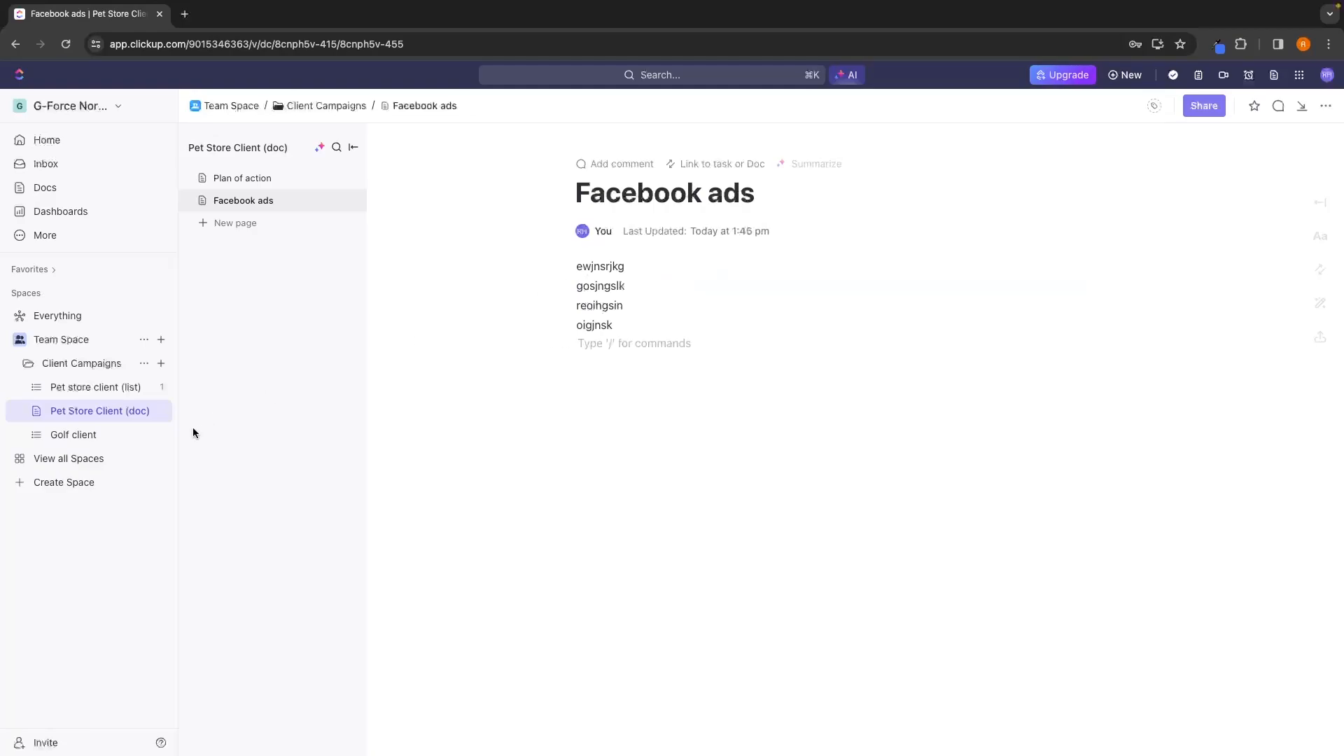
View the Plan of action and Facebook ads pages in turn, and collapse the doc's page list.
click(255, 411)
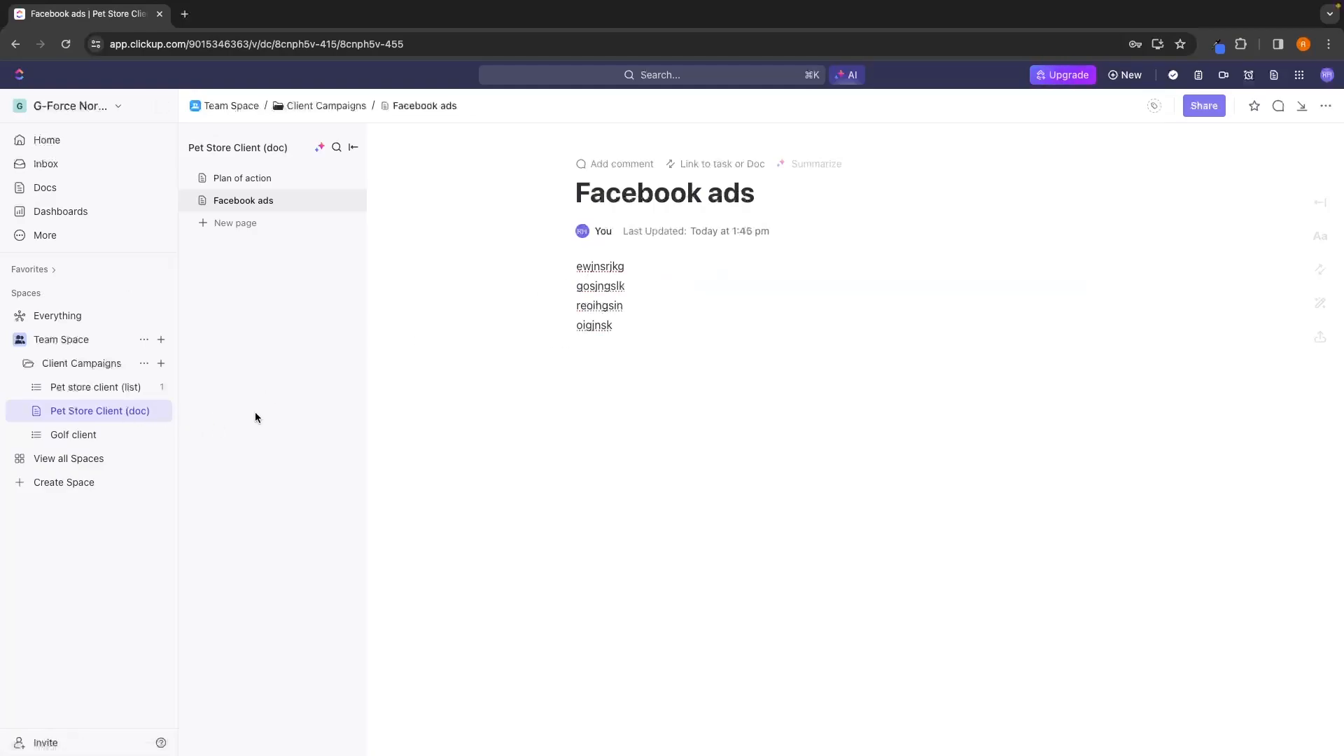
click(356, 145)
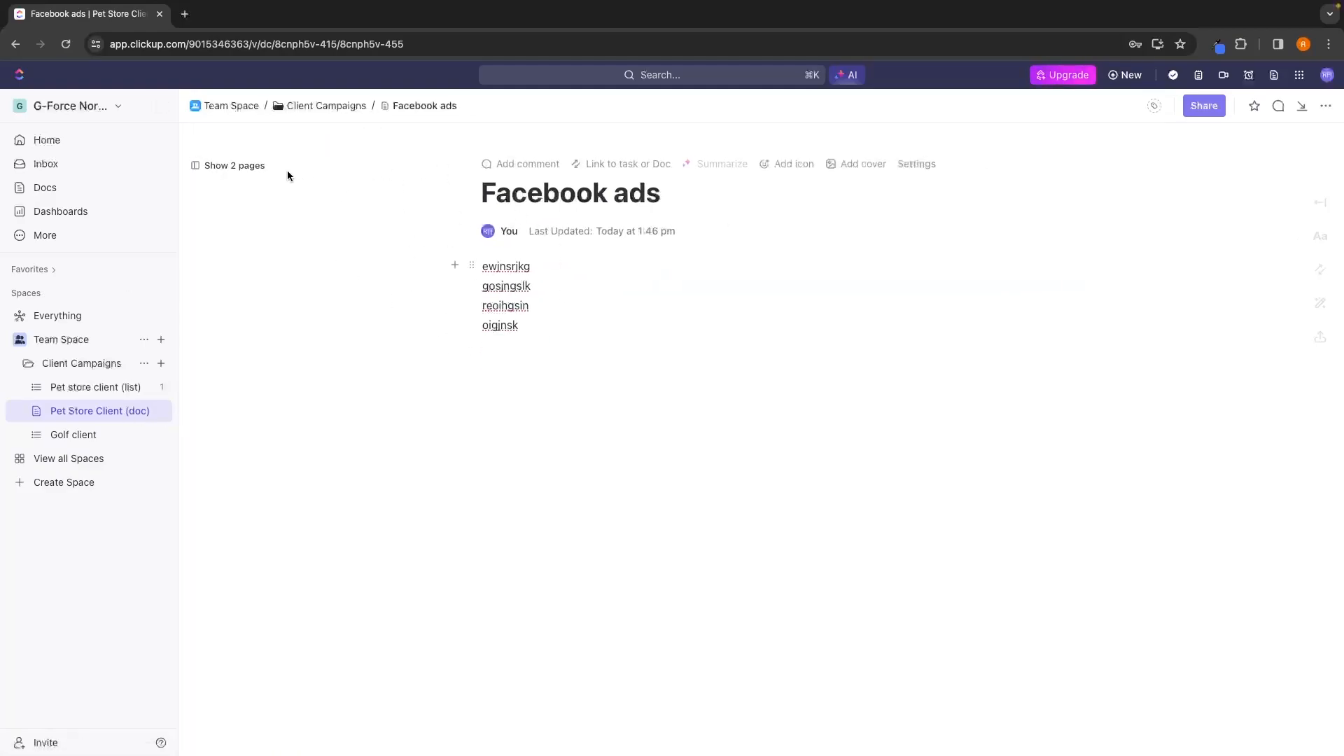
click(264, 168)
click(263, 181)
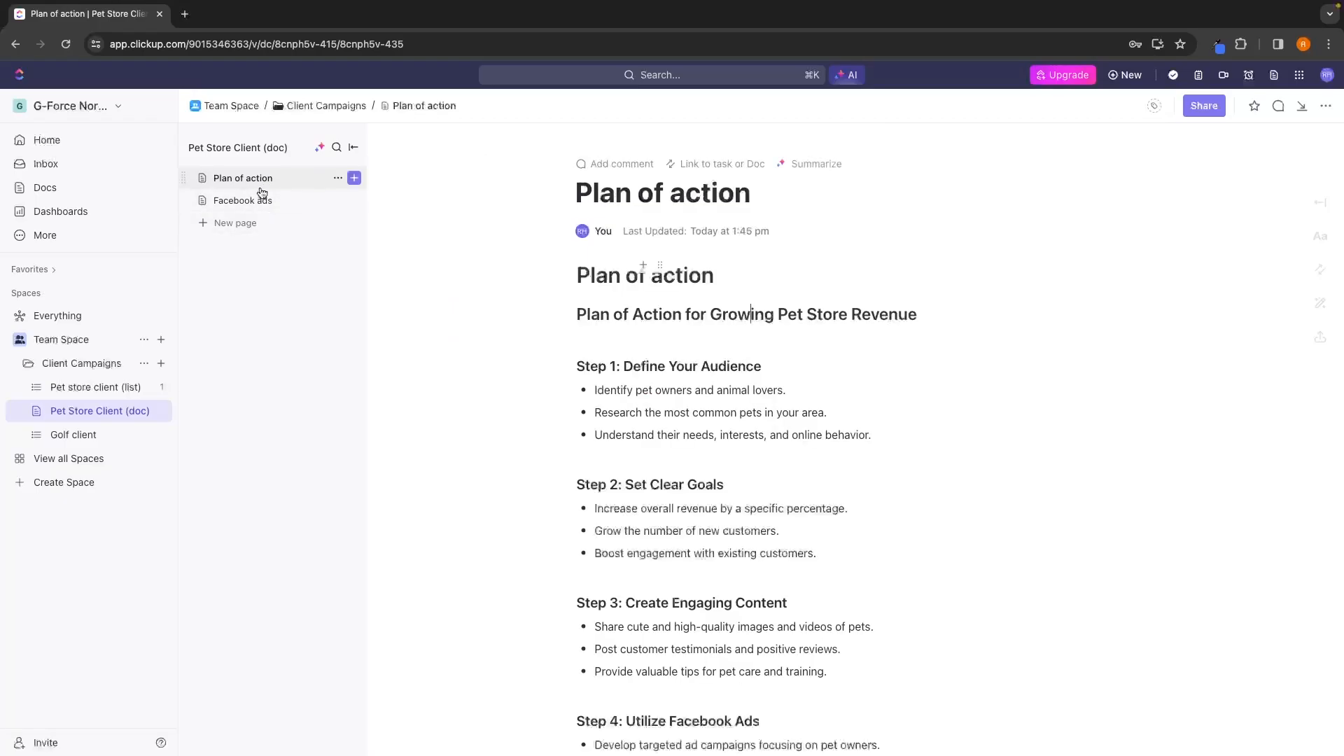
click(262, 200)
click(353, 147)
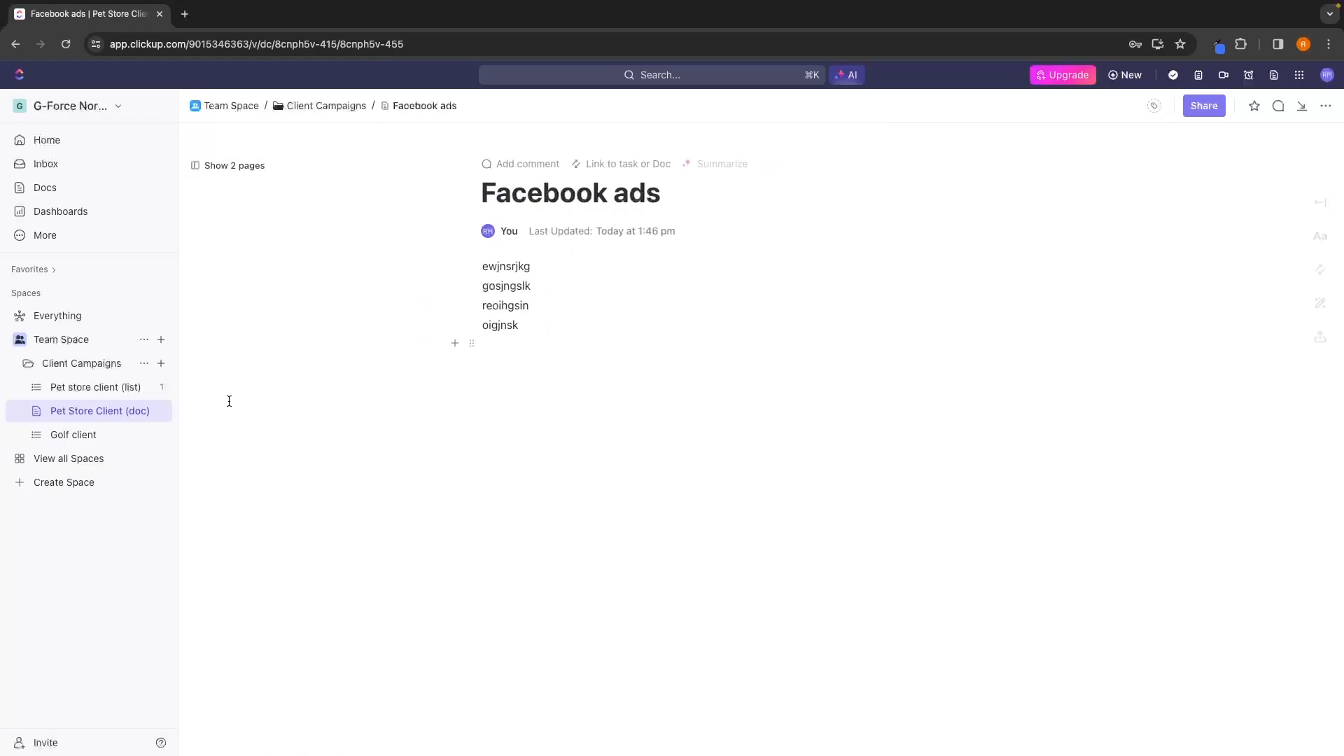
click(40, 363)
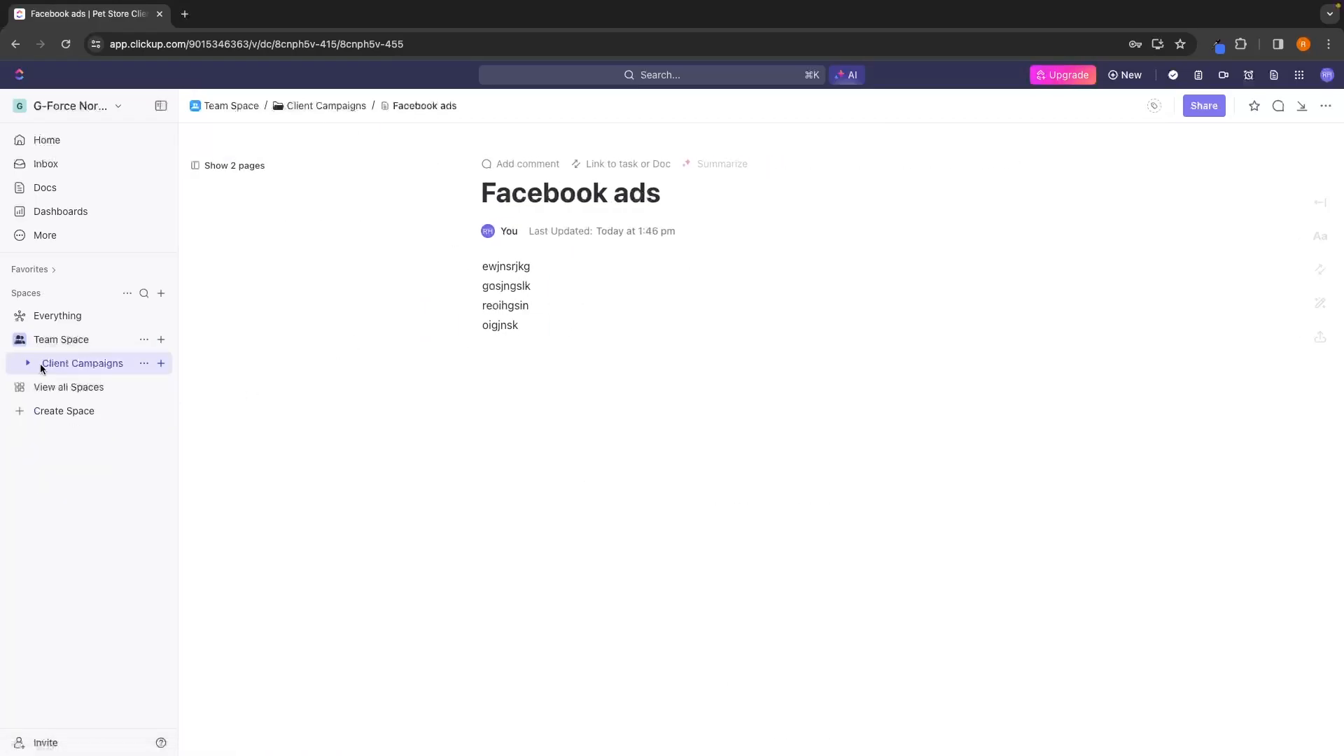
click(40, 363)
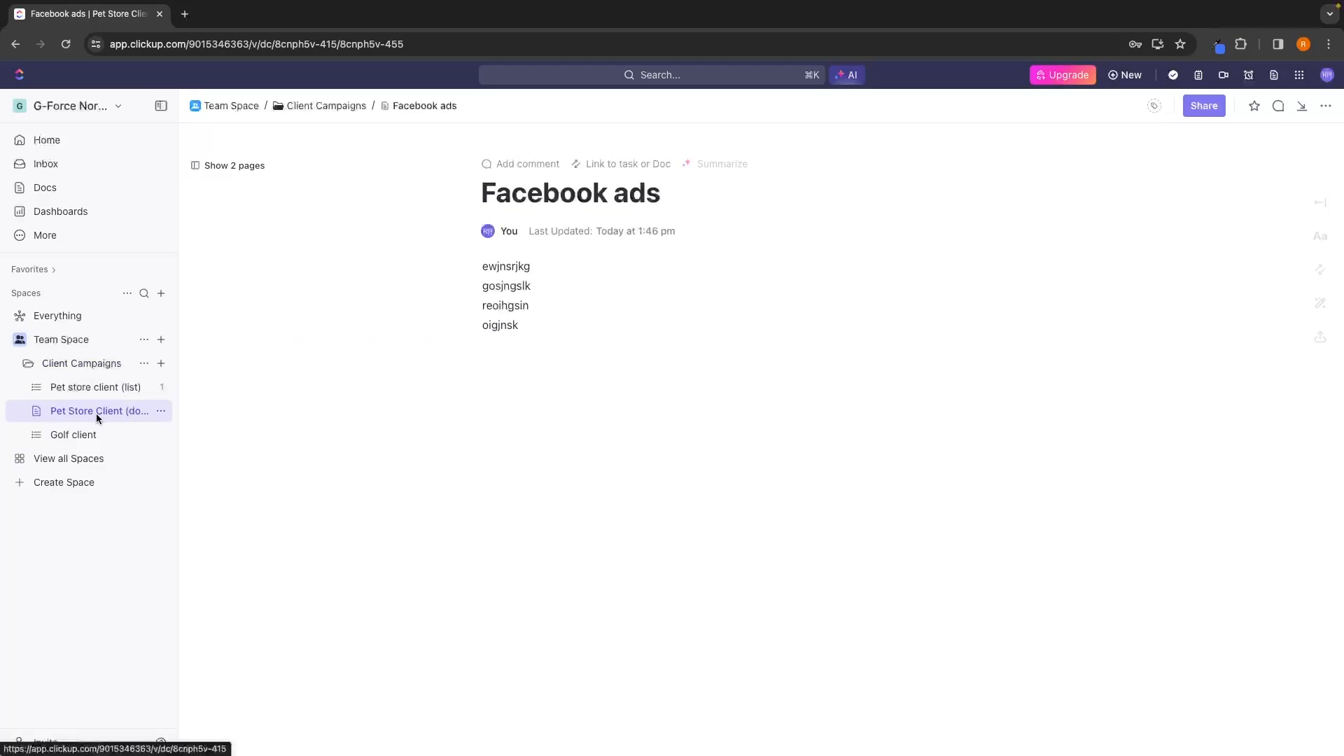
Create a whiteboard in the Client Campaigns folder, look over the templates, and start it from scratch.
click(161, 363)
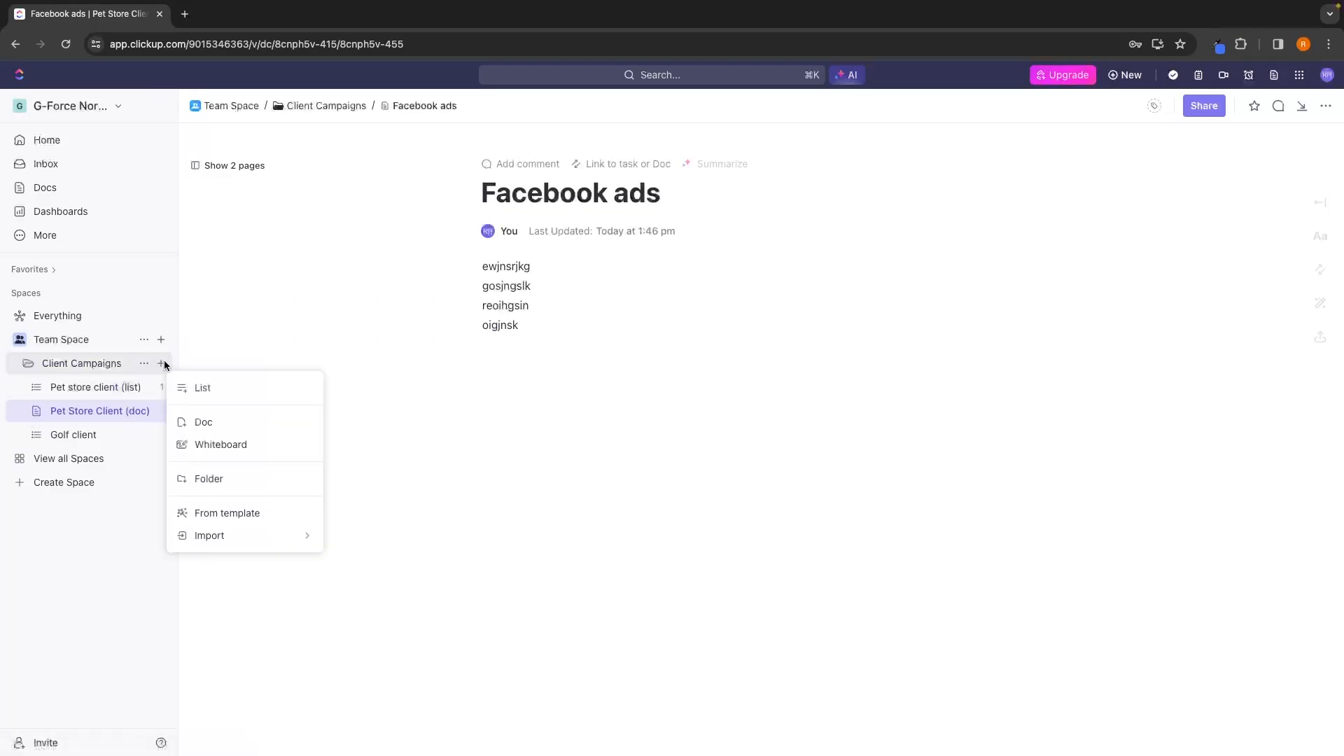
click(224, 448)
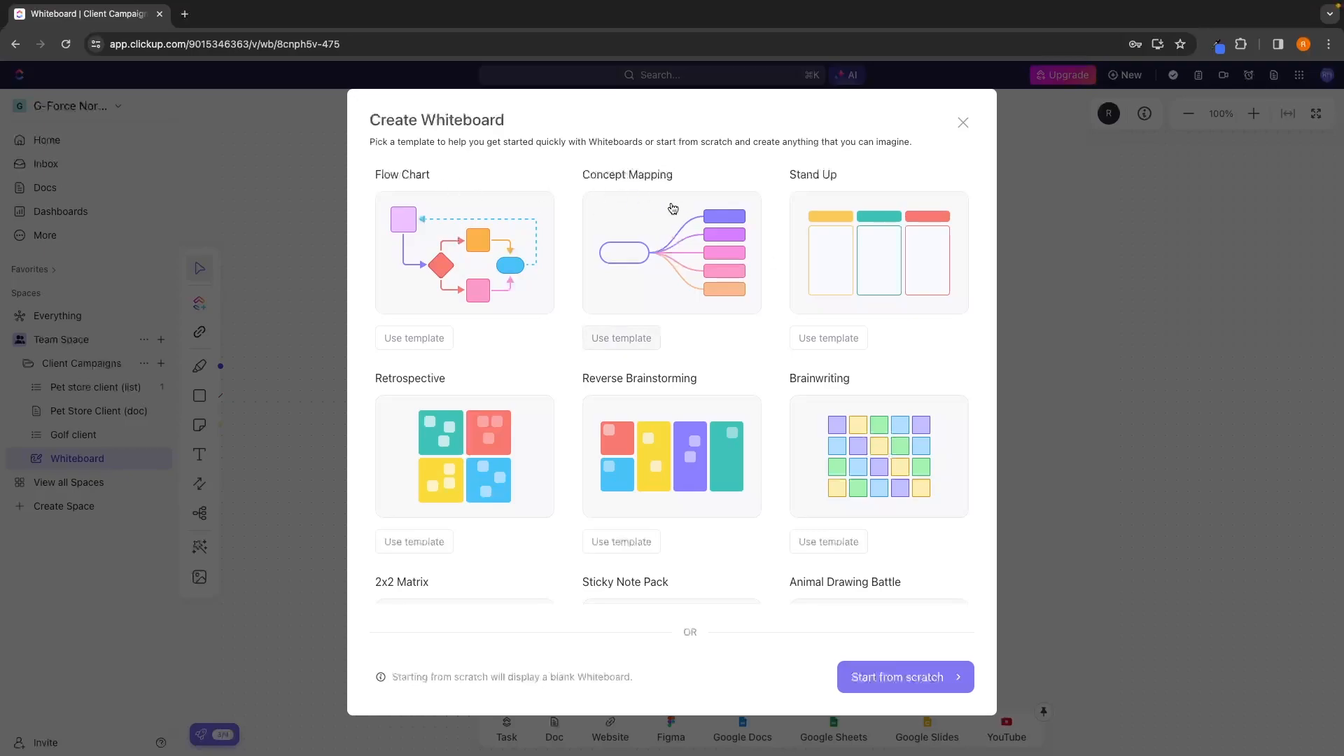
scroll(821, 201, down, 3)
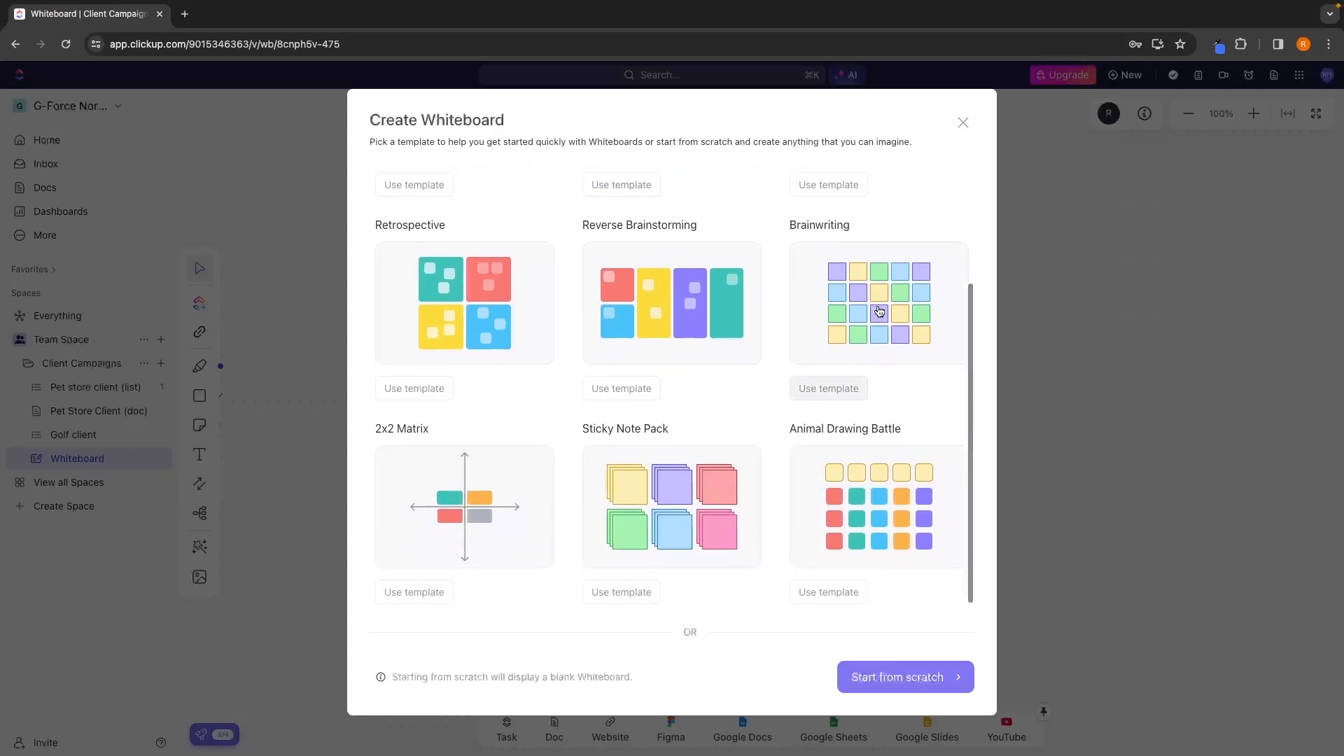
scroll(879, 312, up, 3)
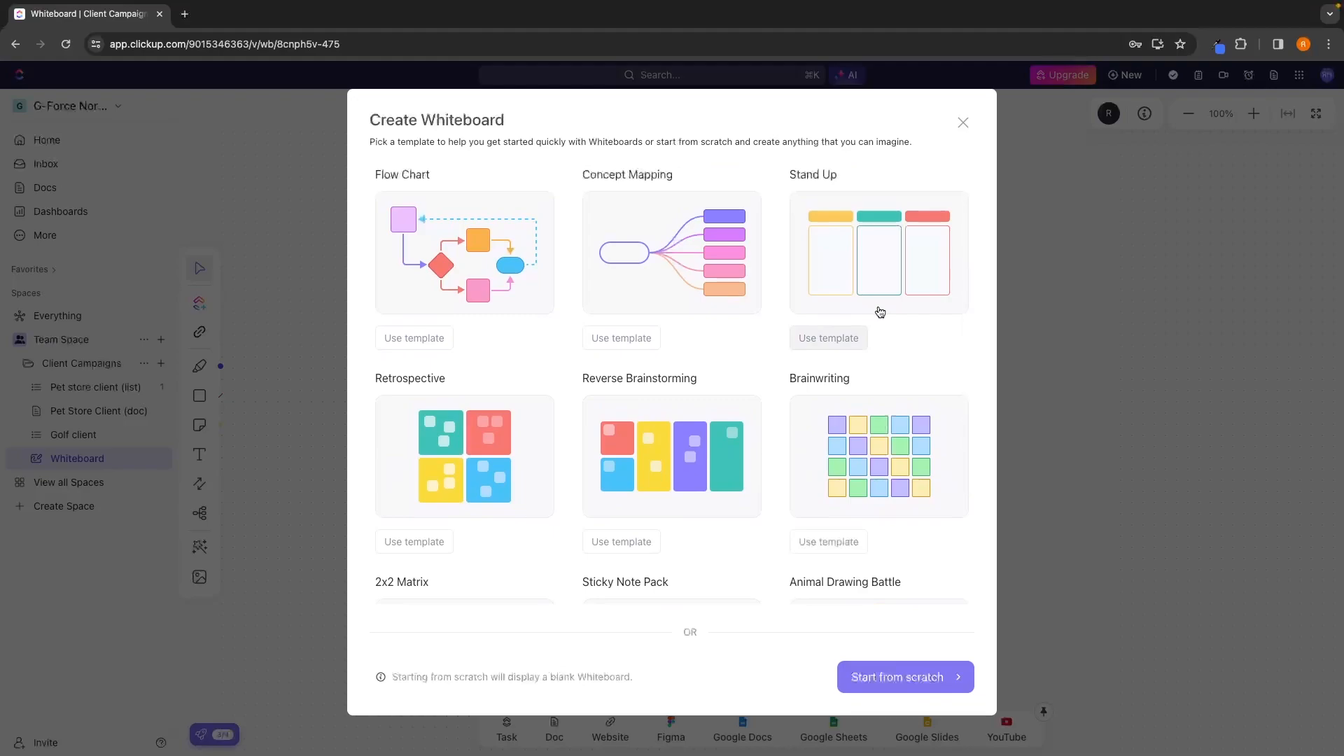
click(899, 672)
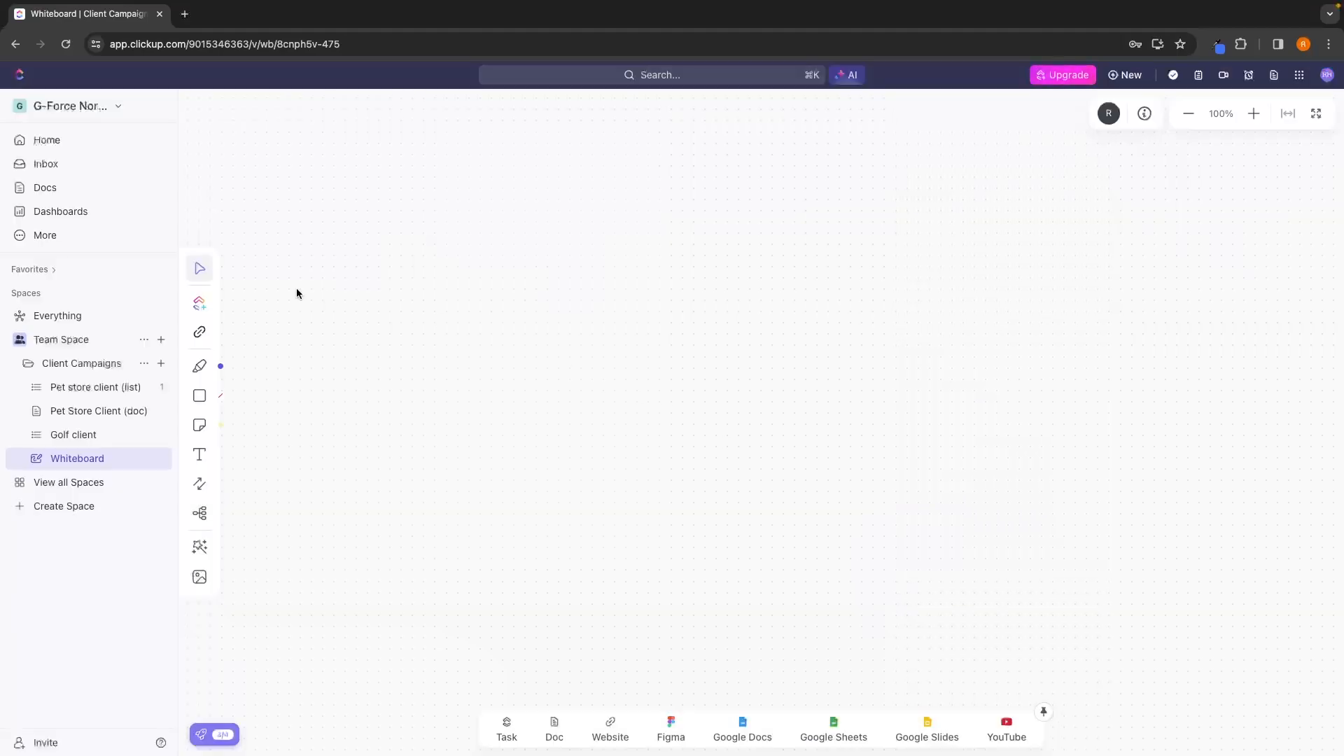
Draw a purple freehand pen scribble across the whiteboard and delete it.
click(200, 366)
mouse_move(529, 215)
mouse_down()
mouse_move(432, 216)
mouse_move(688, 168)
mouse_move(912, 256)
mouse_move(944, 238)
mouse_up()
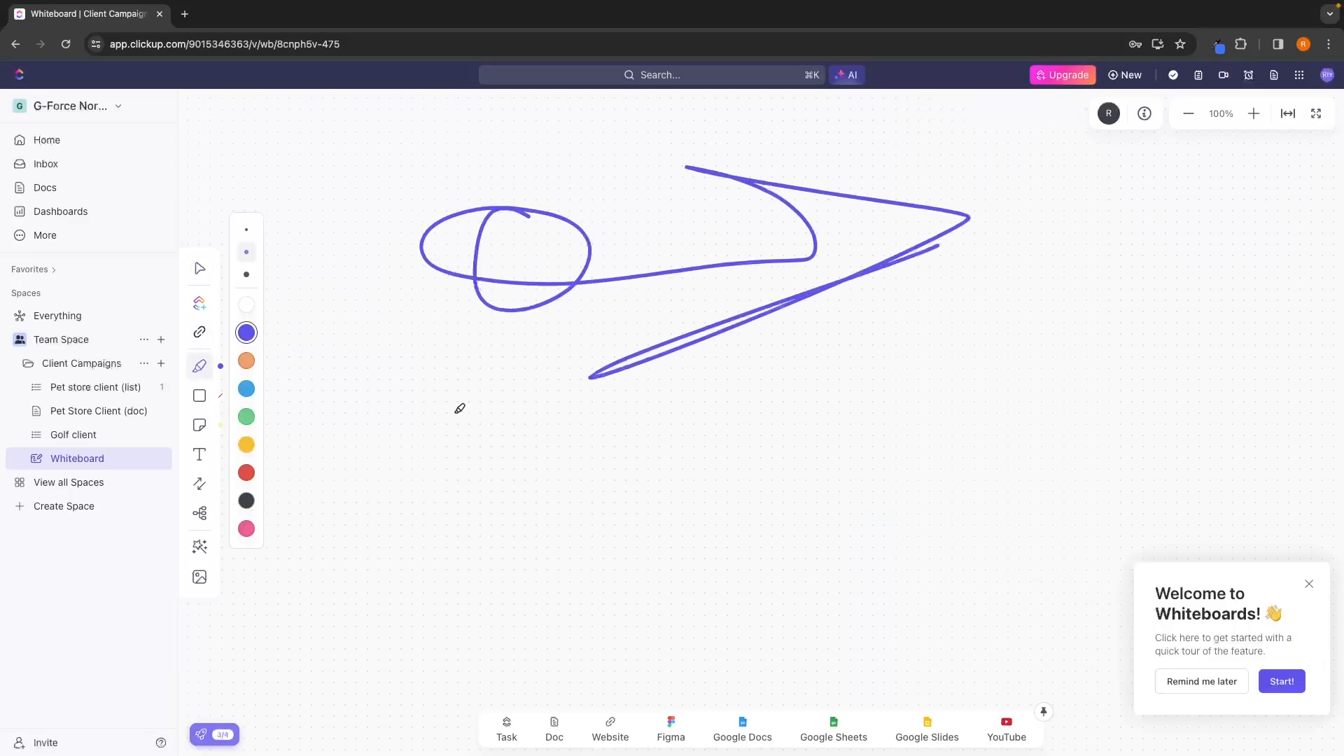
click(201, 268)
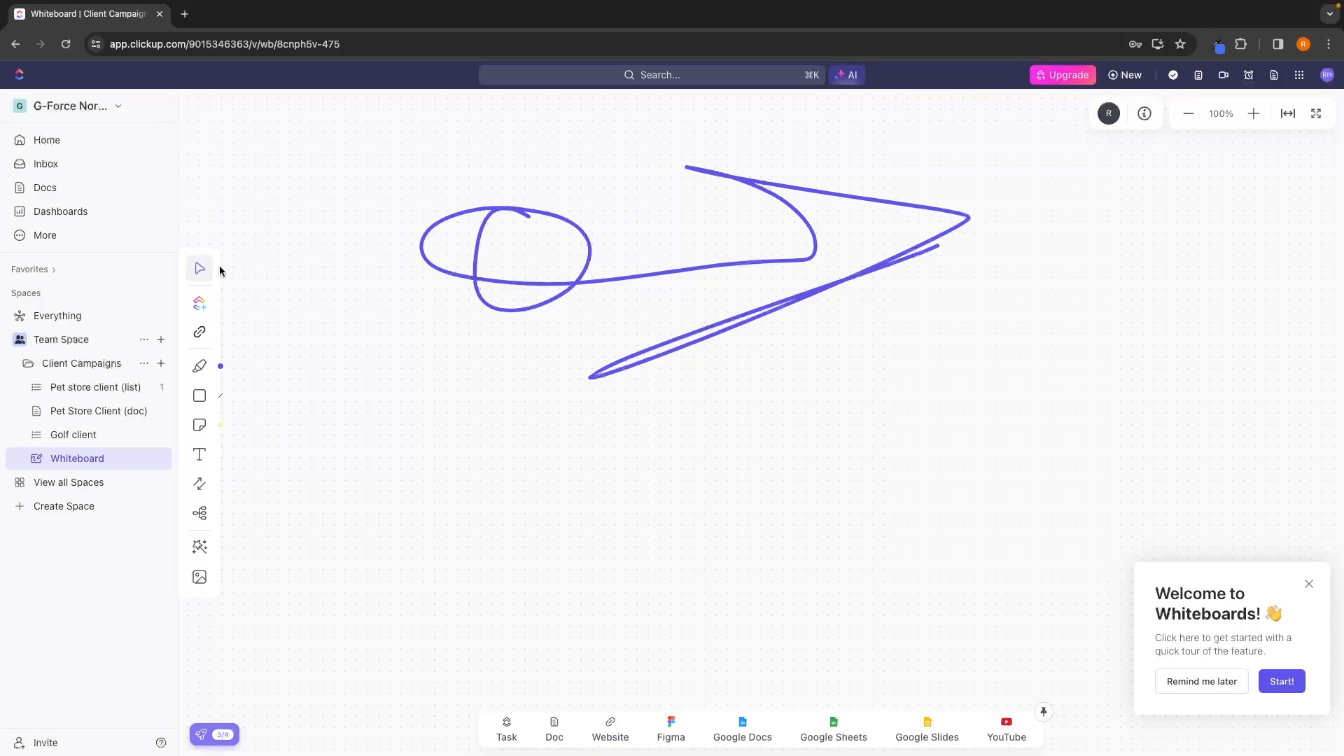
click(590, 286)
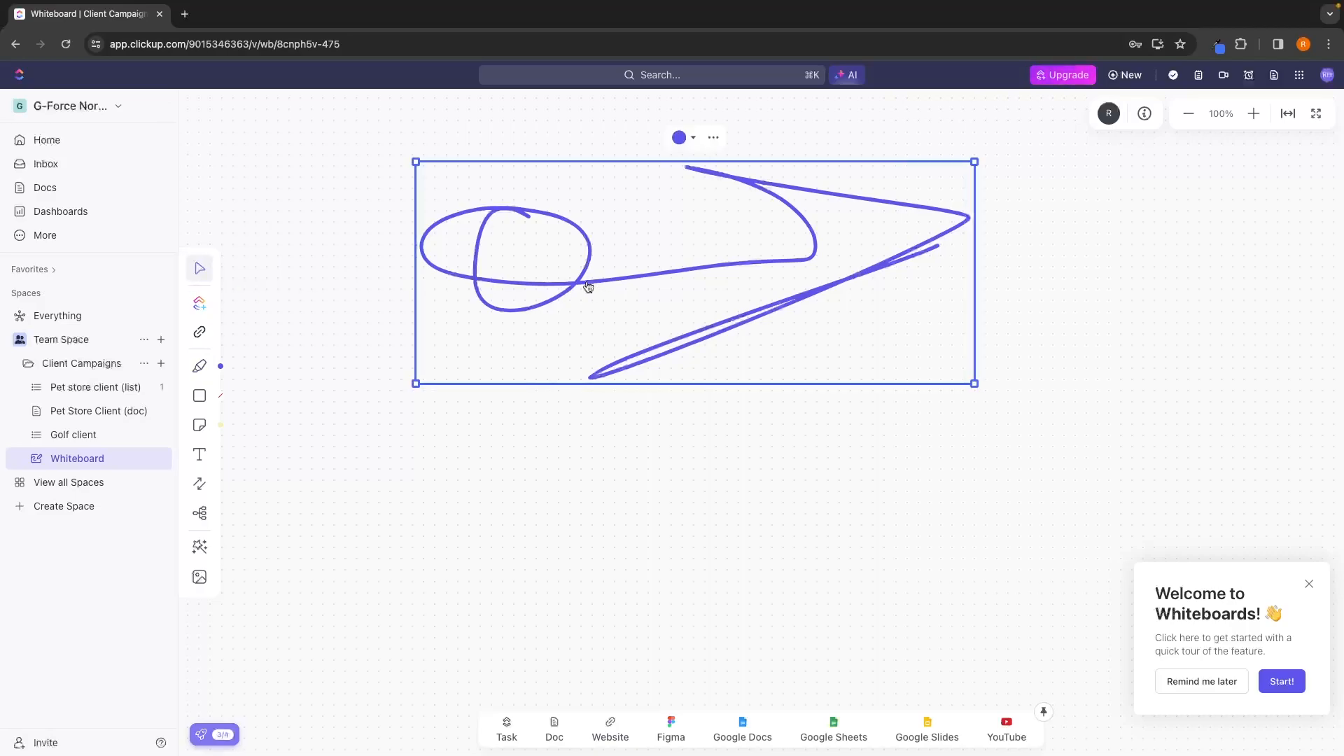
click(714, 142)
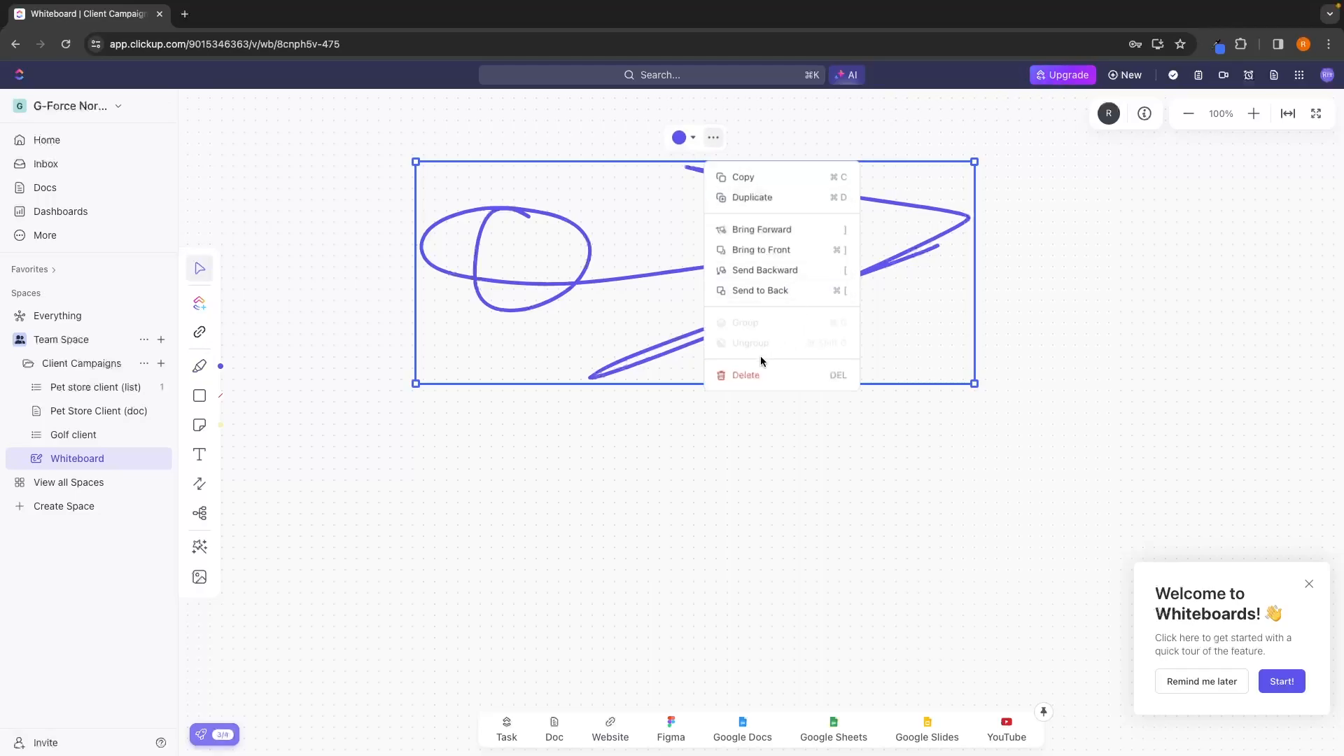
click(749, 375)
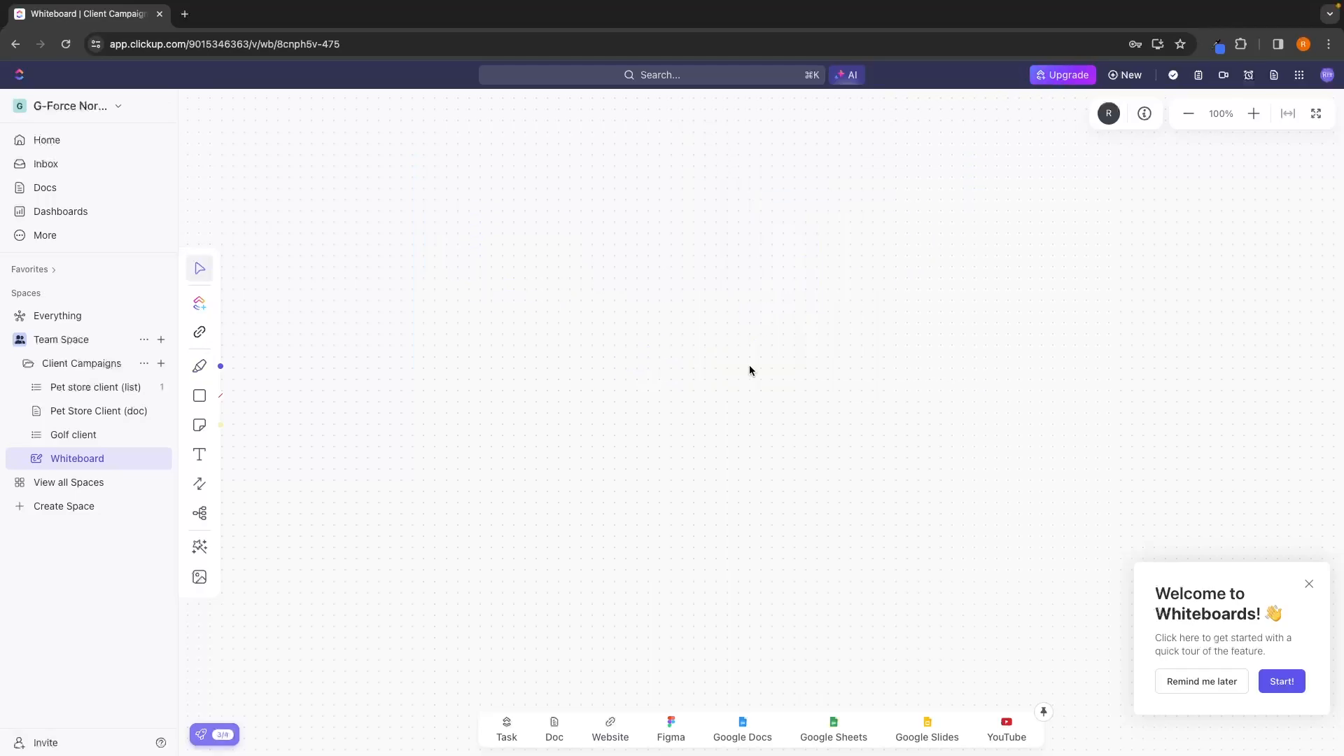
Place a square shape on the whiteboard and stretch it into a wide rectangle.
click(199, 396)
click(587, 258)
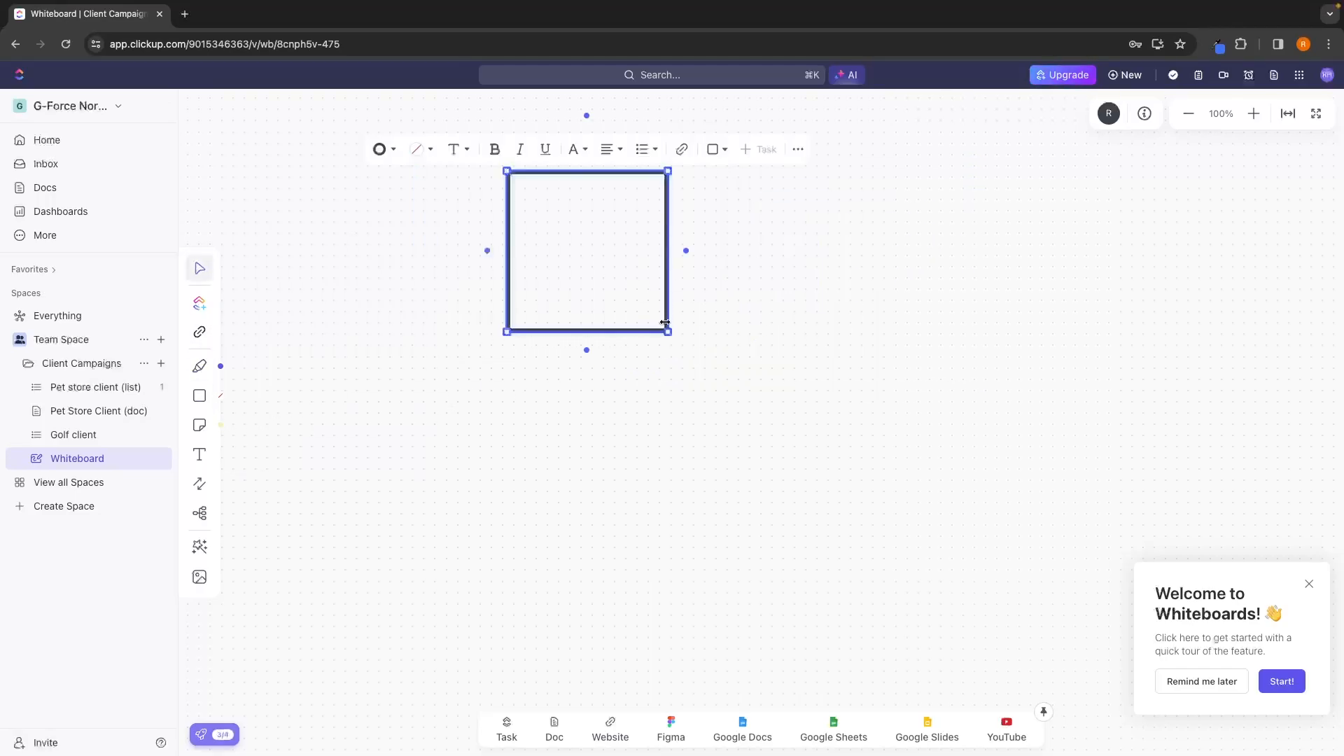
drag(669, 333, 903, 377)
Browse the text block options inside the rectangle and enter "jngkjsdgnjkrsgngkejrs" as a Heading 1.
double_click(641, 323)
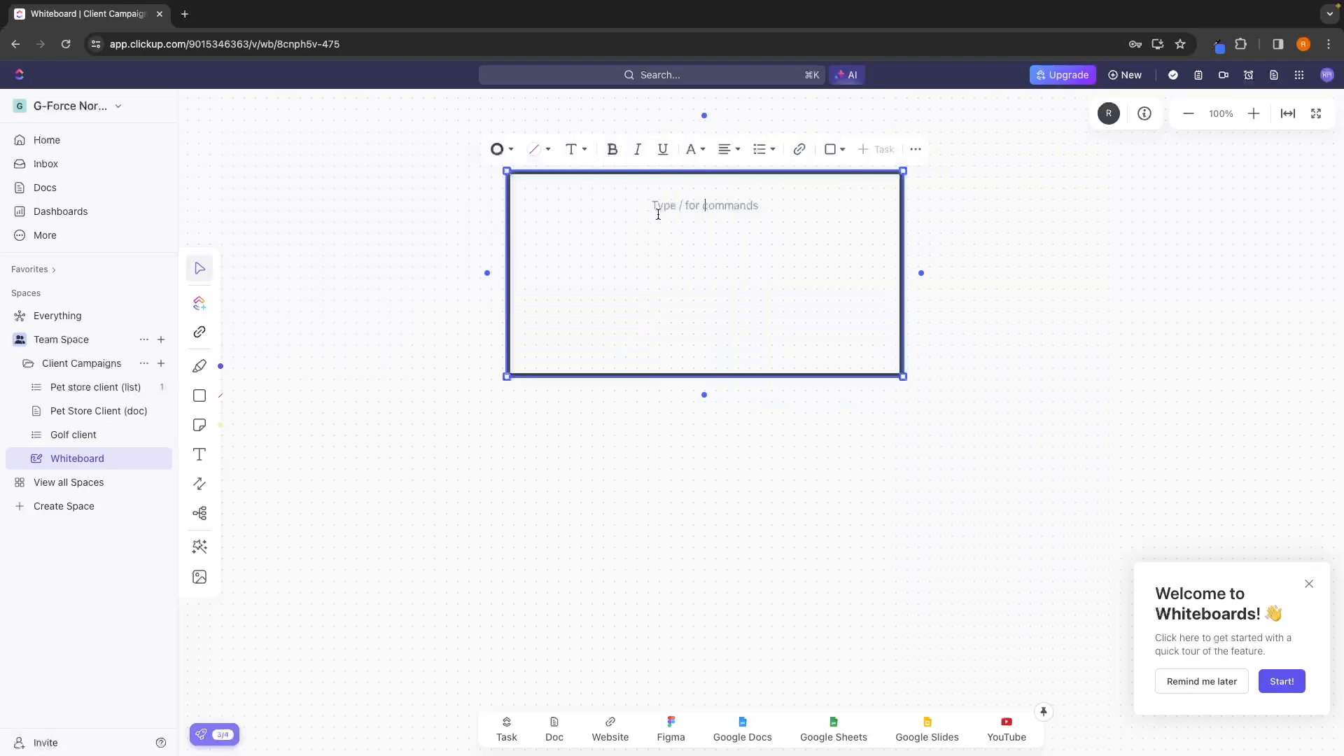
text(/)
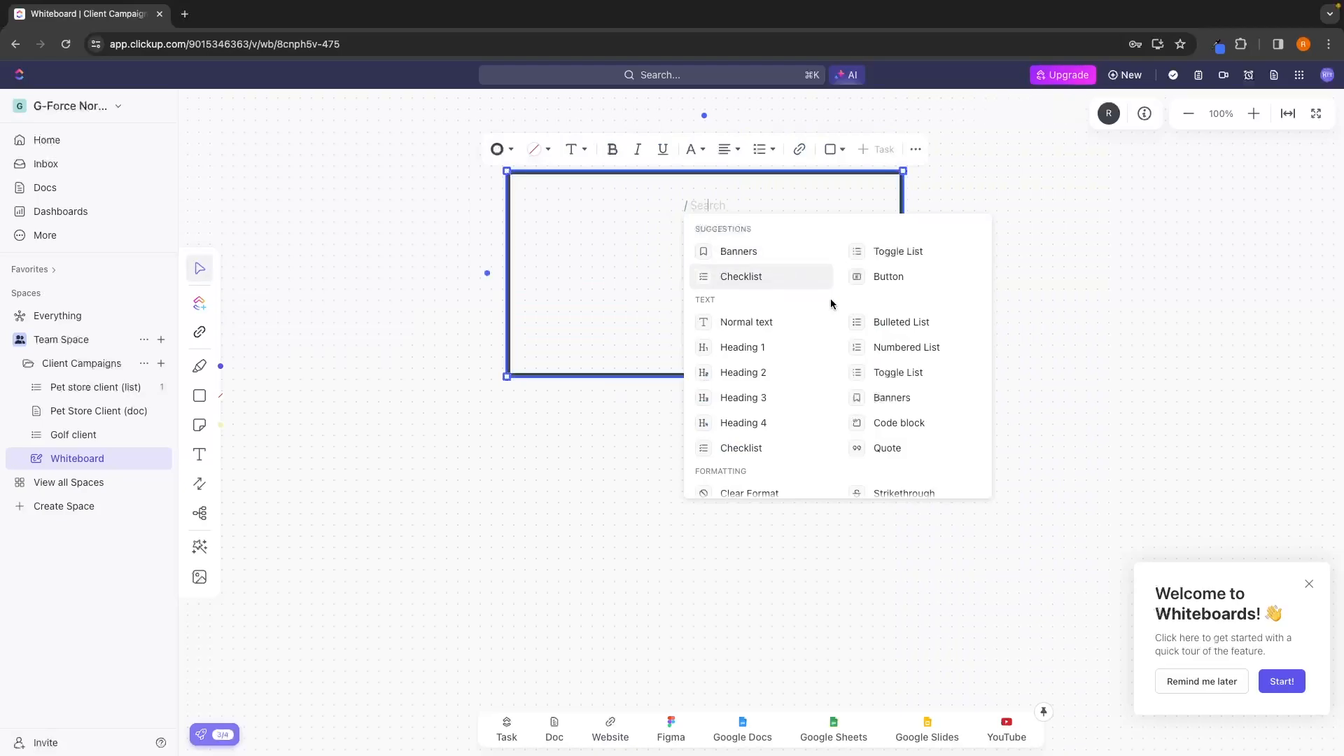
scroll(854, 360, down, 2)
scroll(853, 361, up, 1)
scroll(875, 350, down, 2)
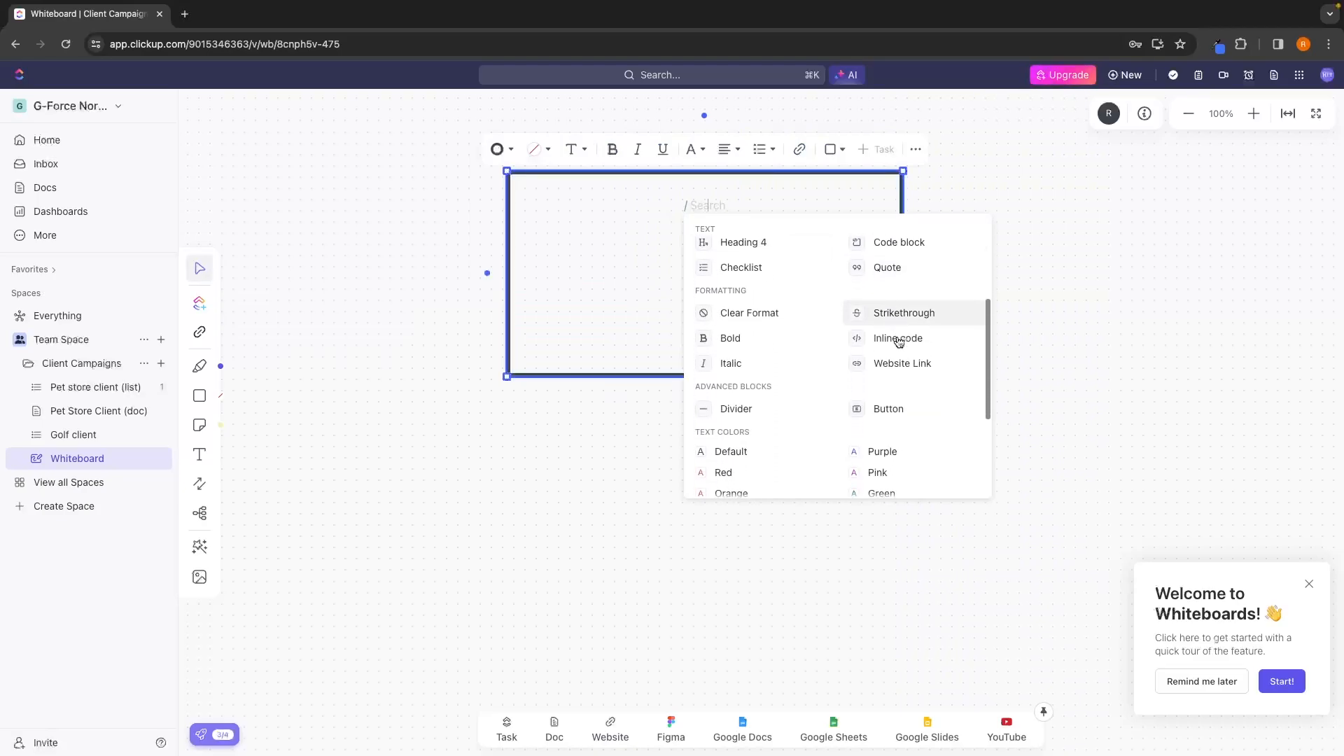
scroll(896, 341, up, 2)
scroll(899, 340, up, 1)
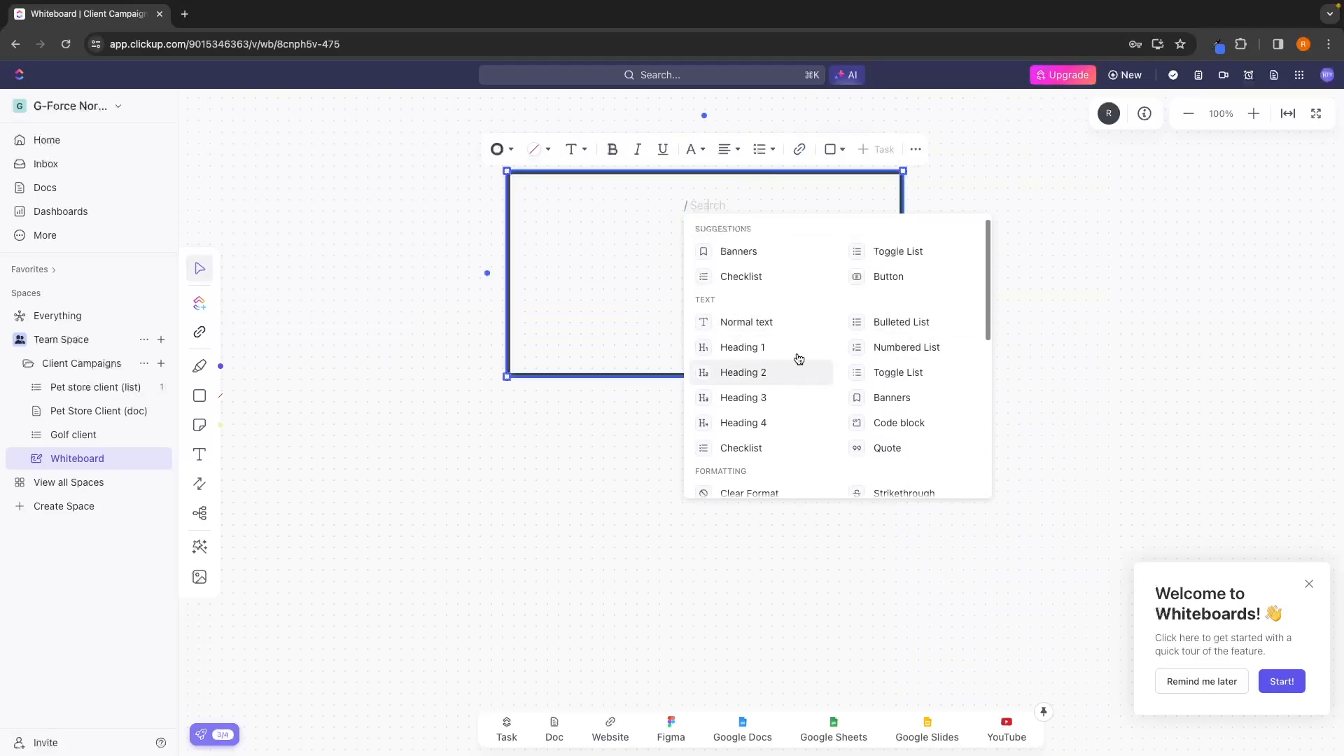
click(756, 348)
text(jngkjsdgnjkrsgngkejrs)
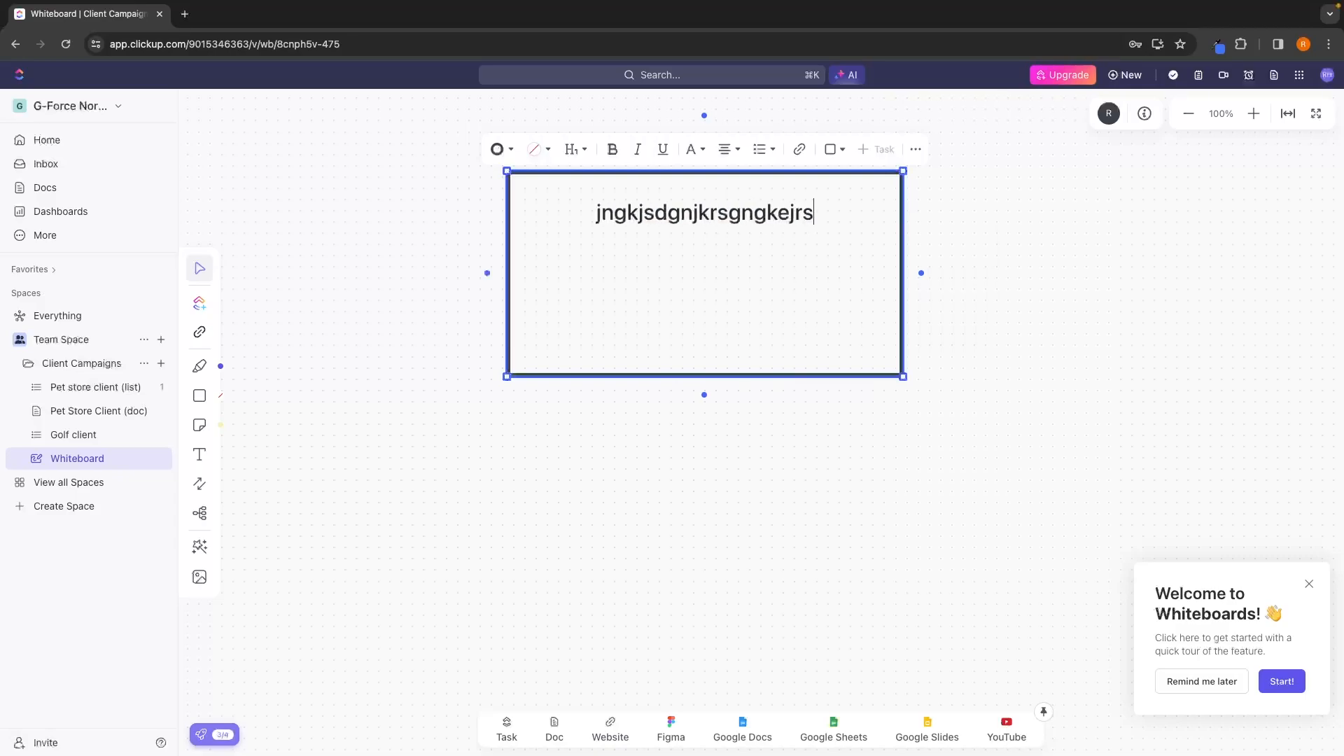
Add the lines "flkglhntd" and "f;kgmlsk" below the rectangle's heading, and delete the whole shape.
key(Return)
text(flkglhntd)
key(Return)
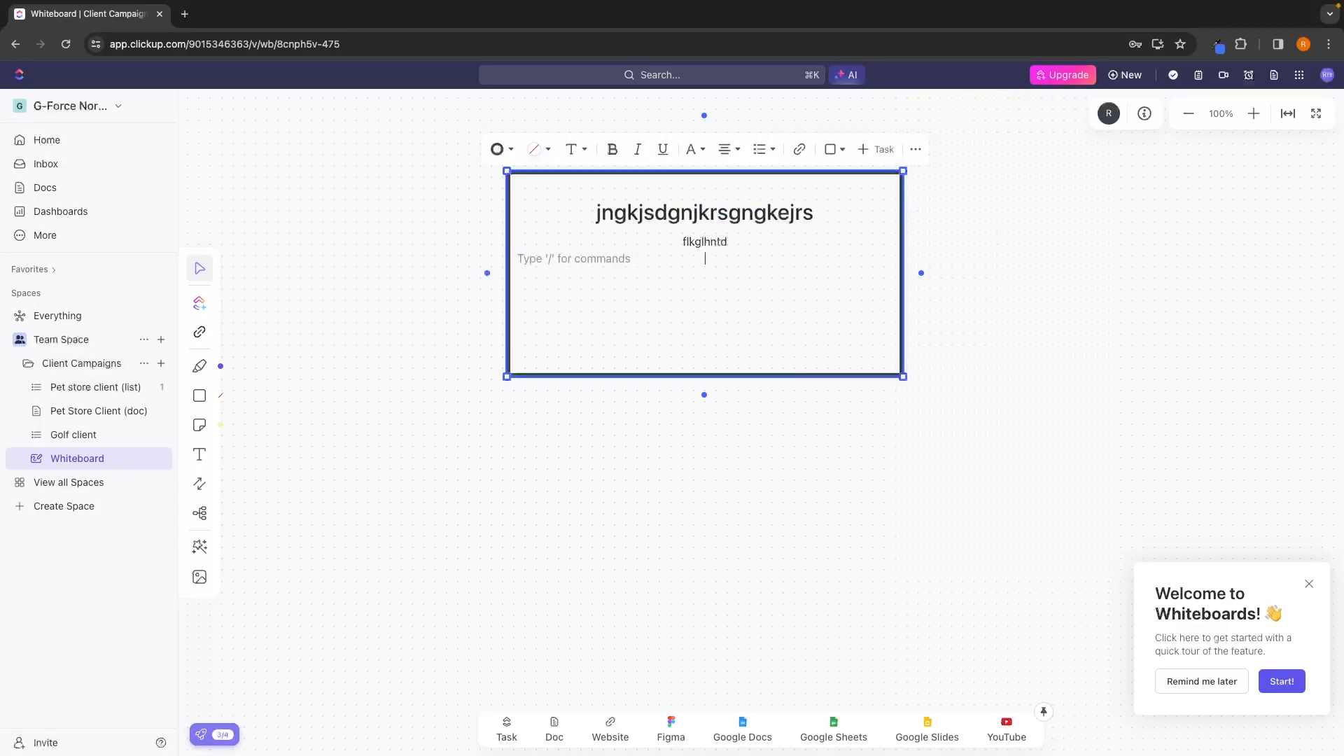
text(f;kgmlsk)
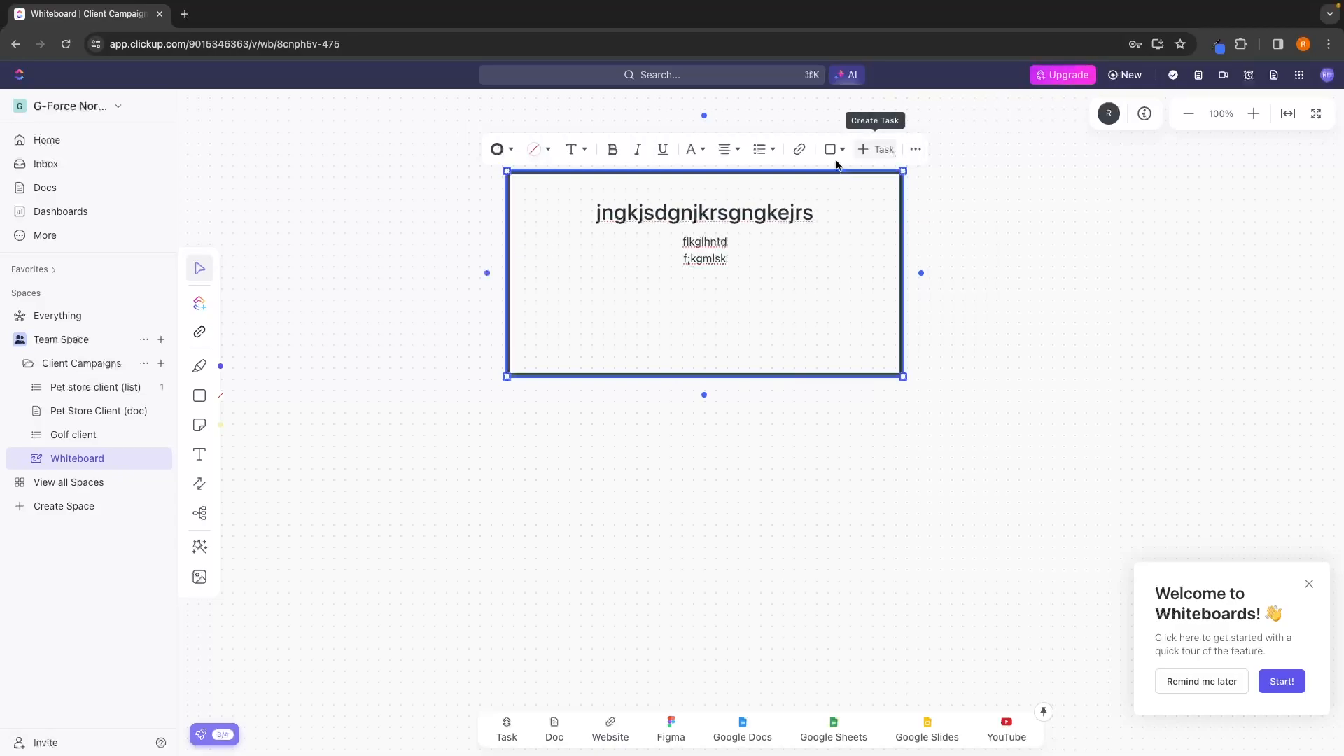
click(915, 149)
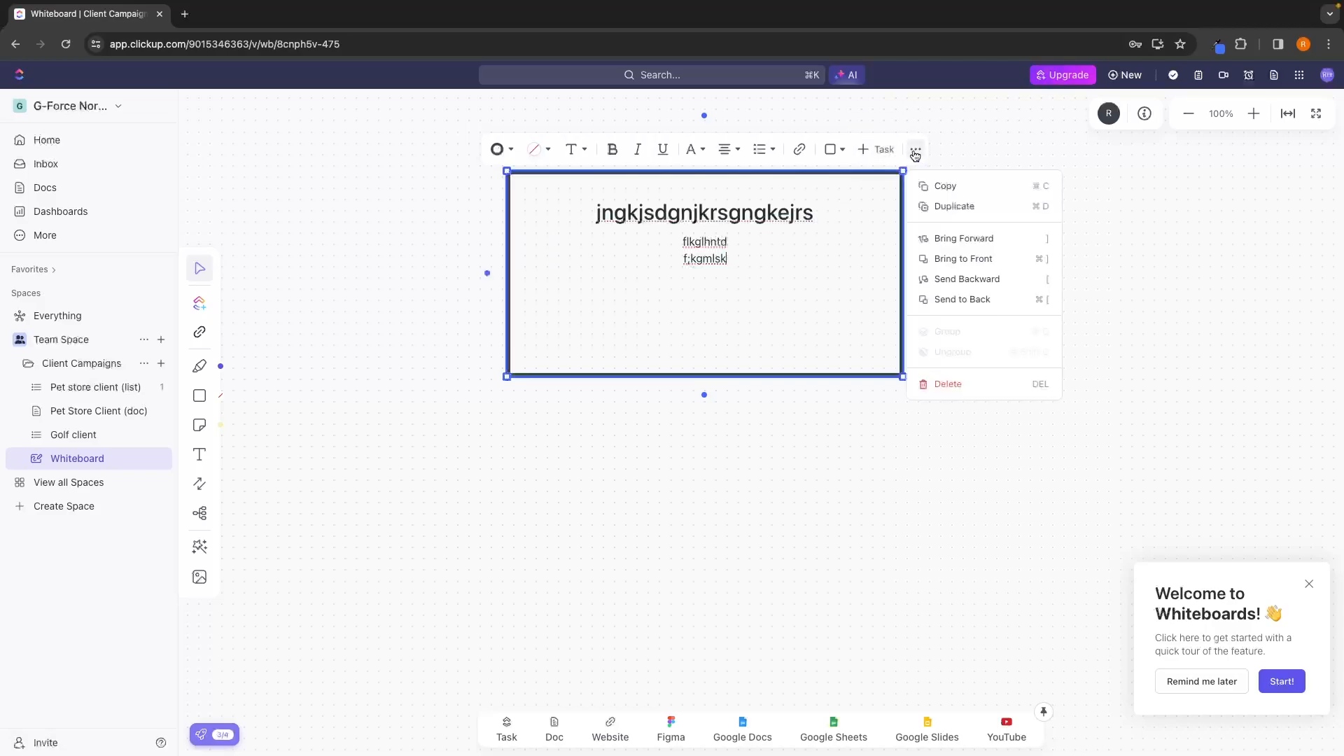
click(942, 382)
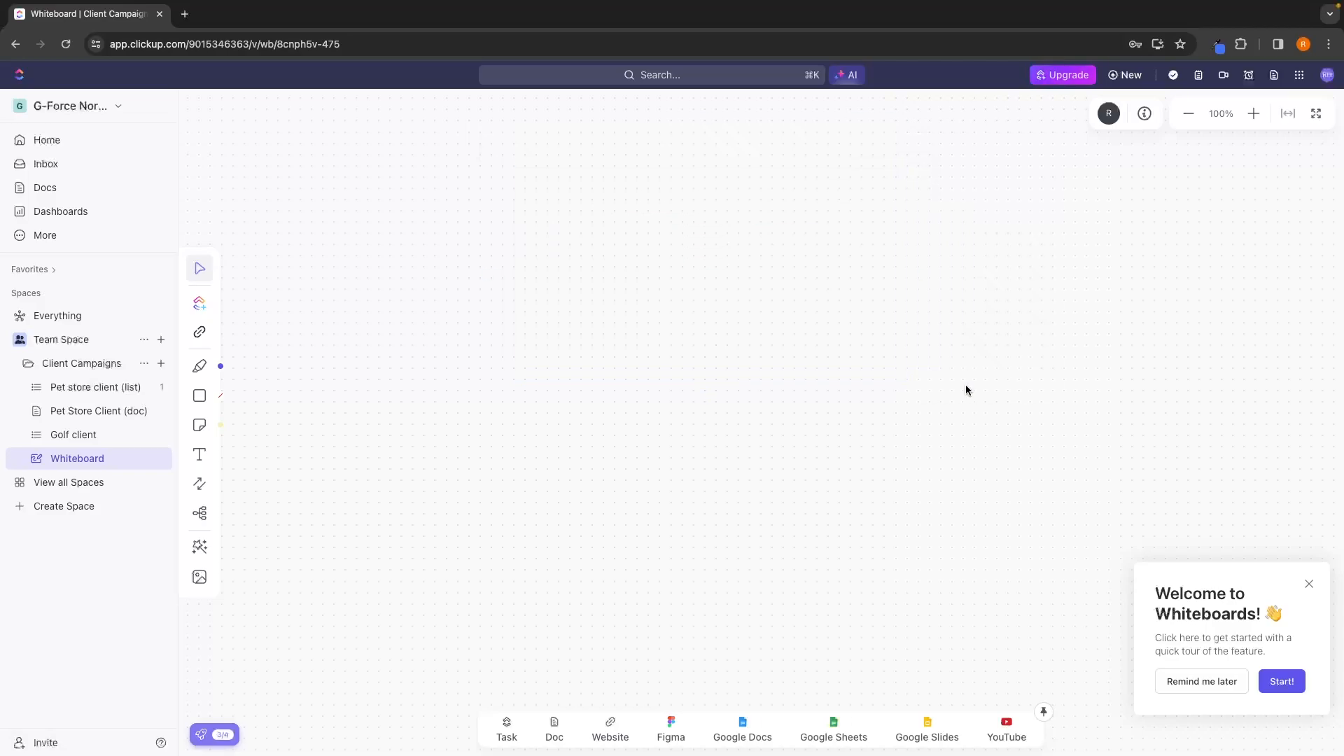
Place a yellow sticky note on the empty whiteboard.
click(199, 425)
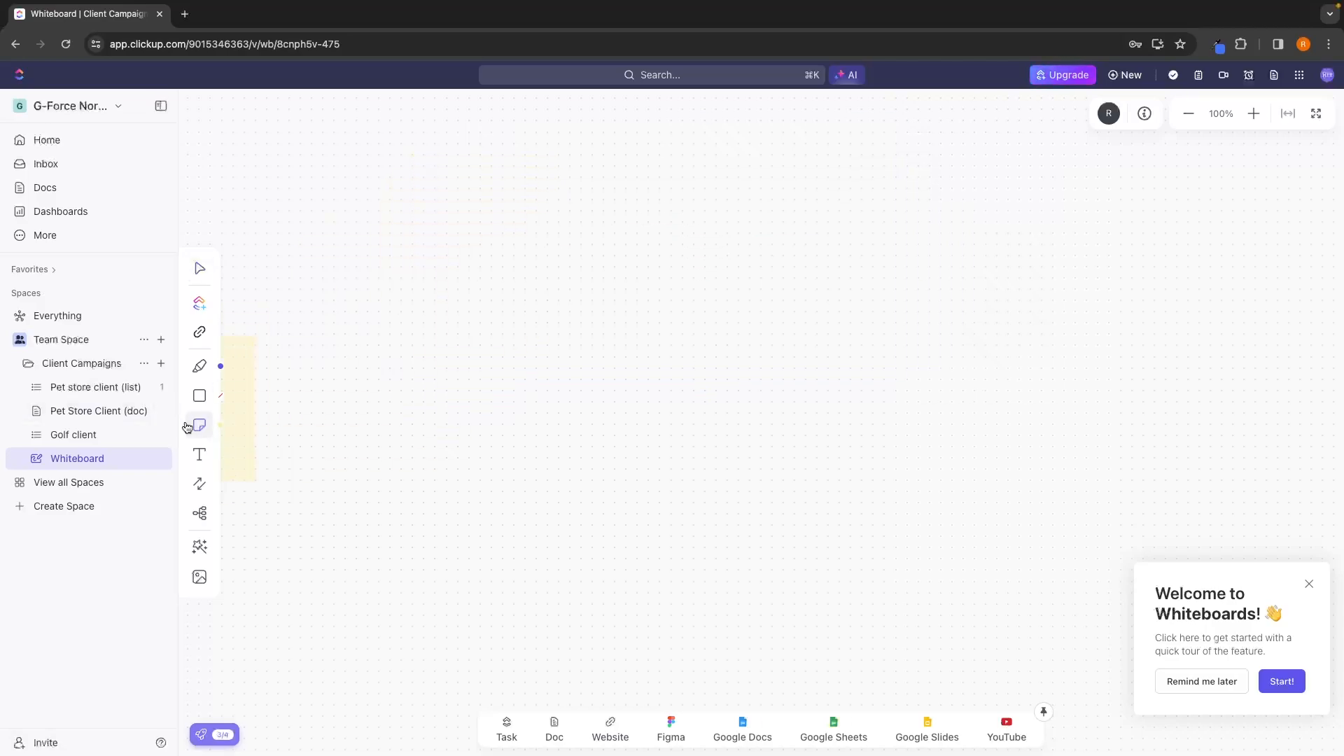
click(530, 263)
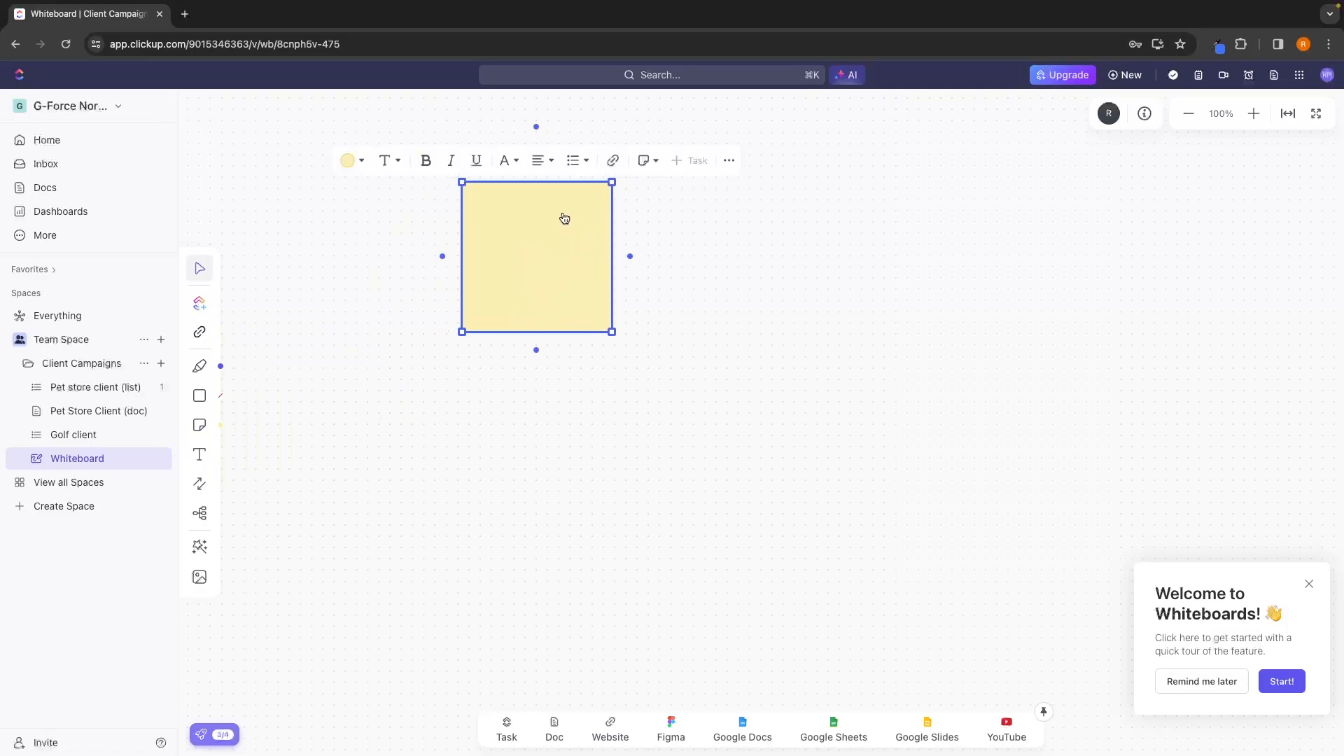
Colour the sticky note purple and enter "fjbnjfdbnf" in it as a Heading 3.
click(348, 160)
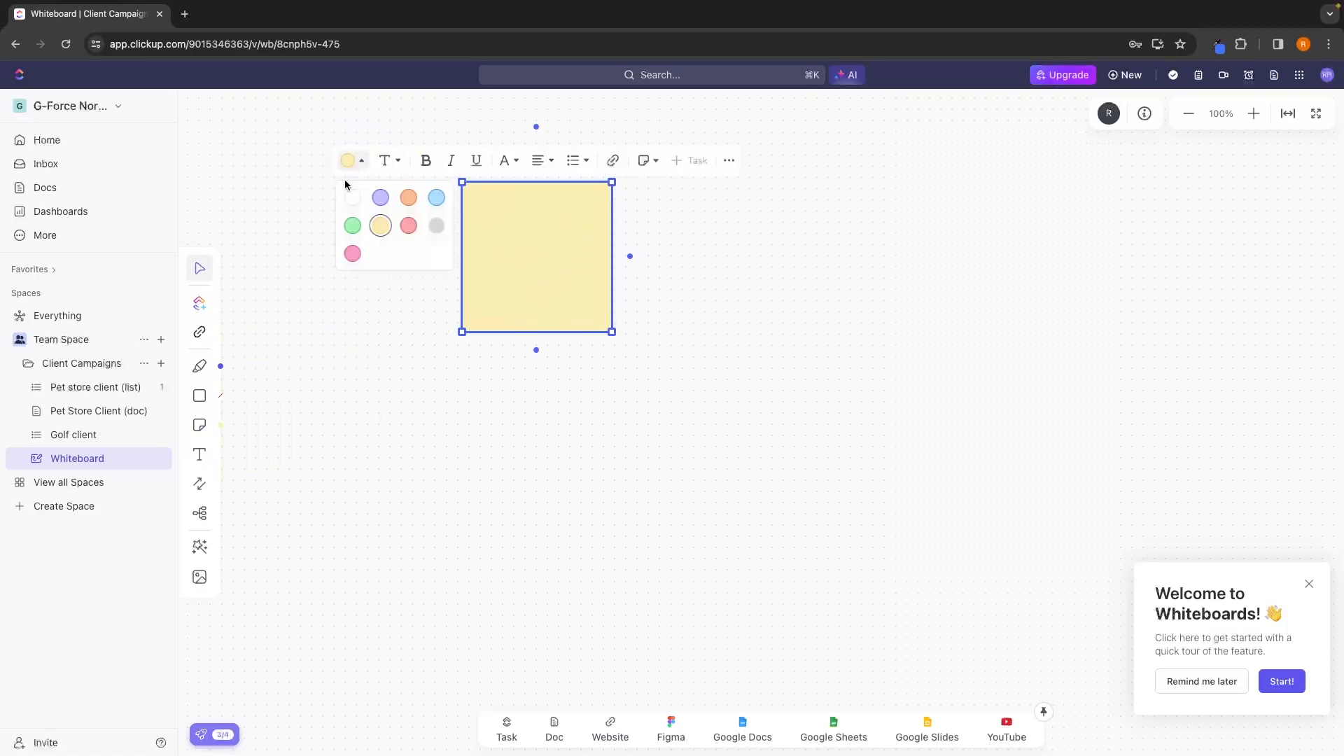
click(380, 196)
click(387, 161)
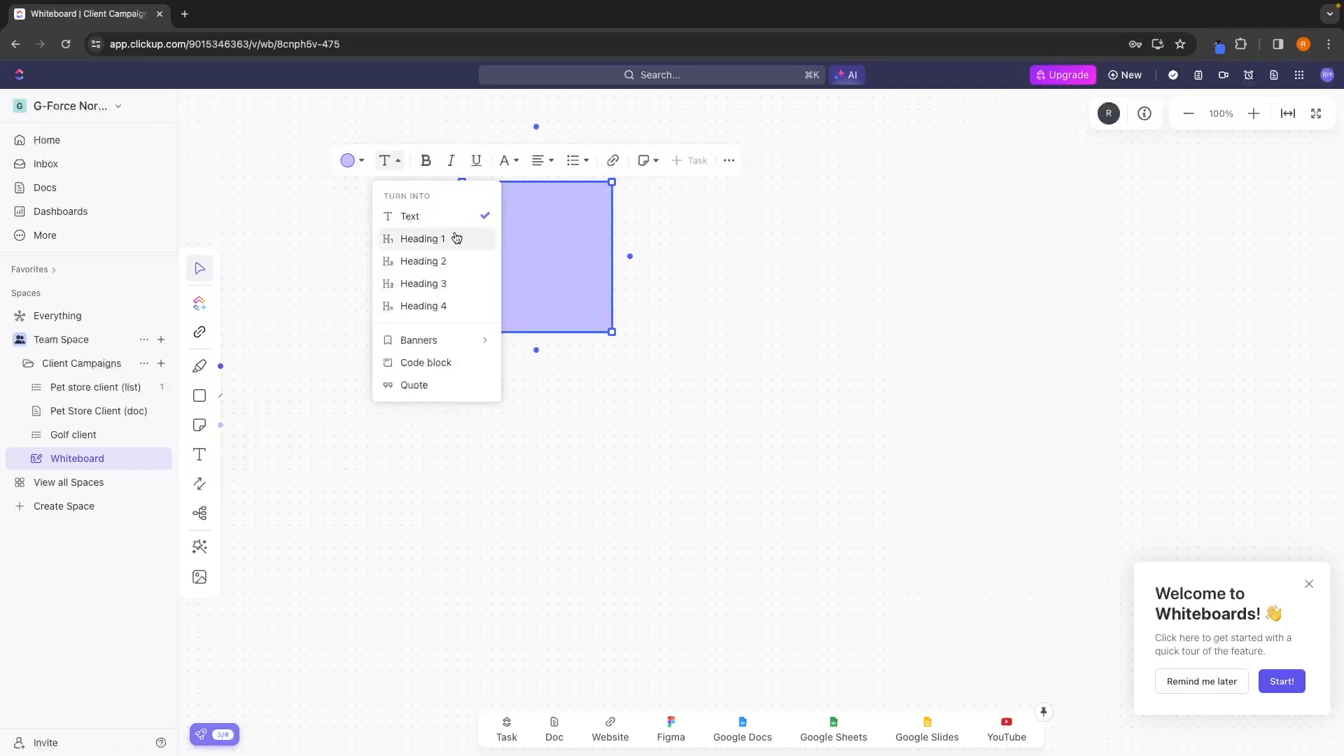
click(416, 222)
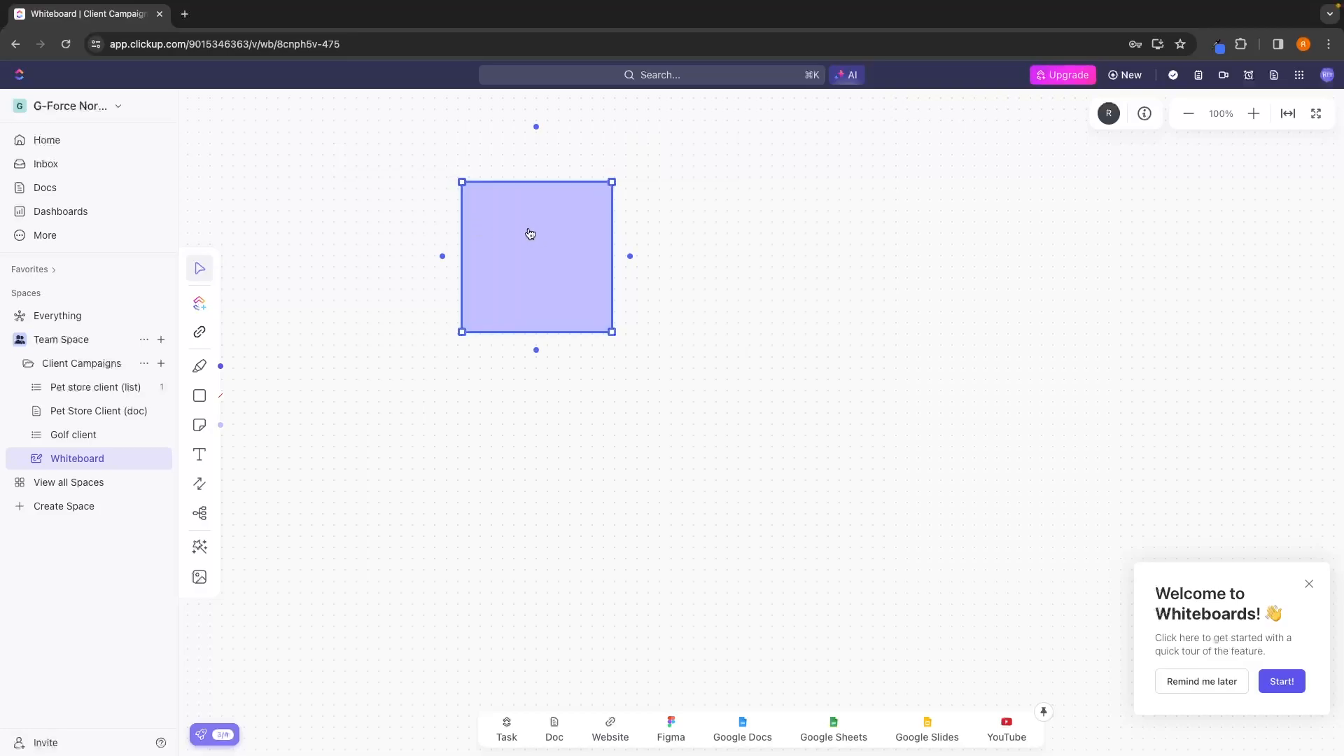
text(fjbnjfdbnf)
key(Return)
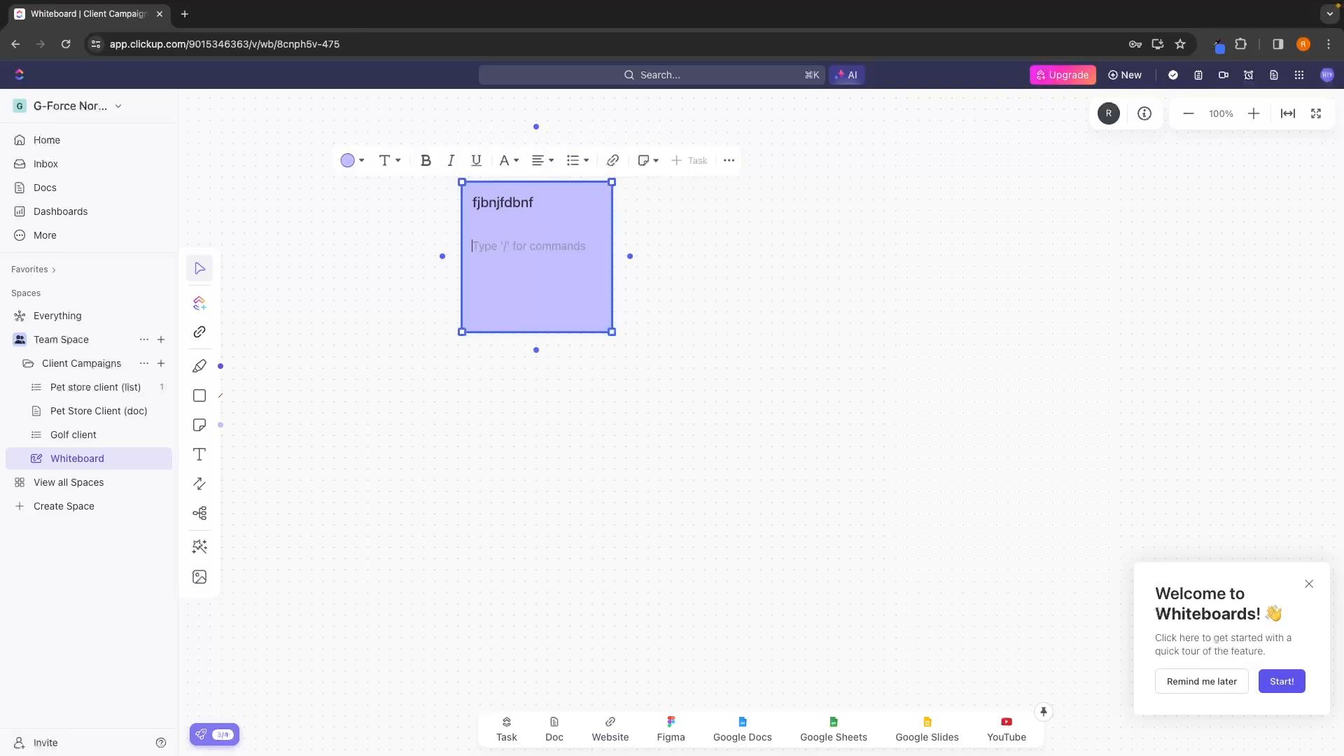
Browse the text block, text colour and highlight options available inside the sticky note.
text(/)
scroll(527, 367, down, 3)
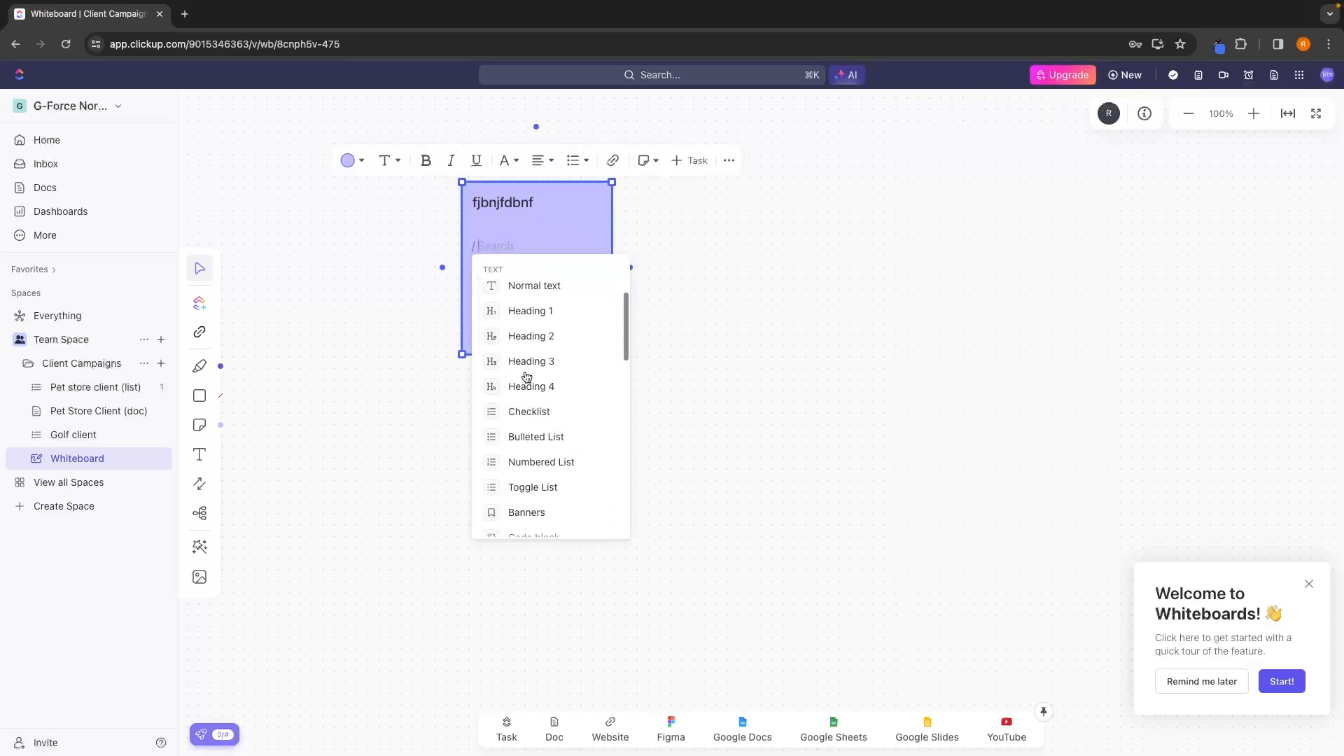
scroll(529, 465, down, 10)
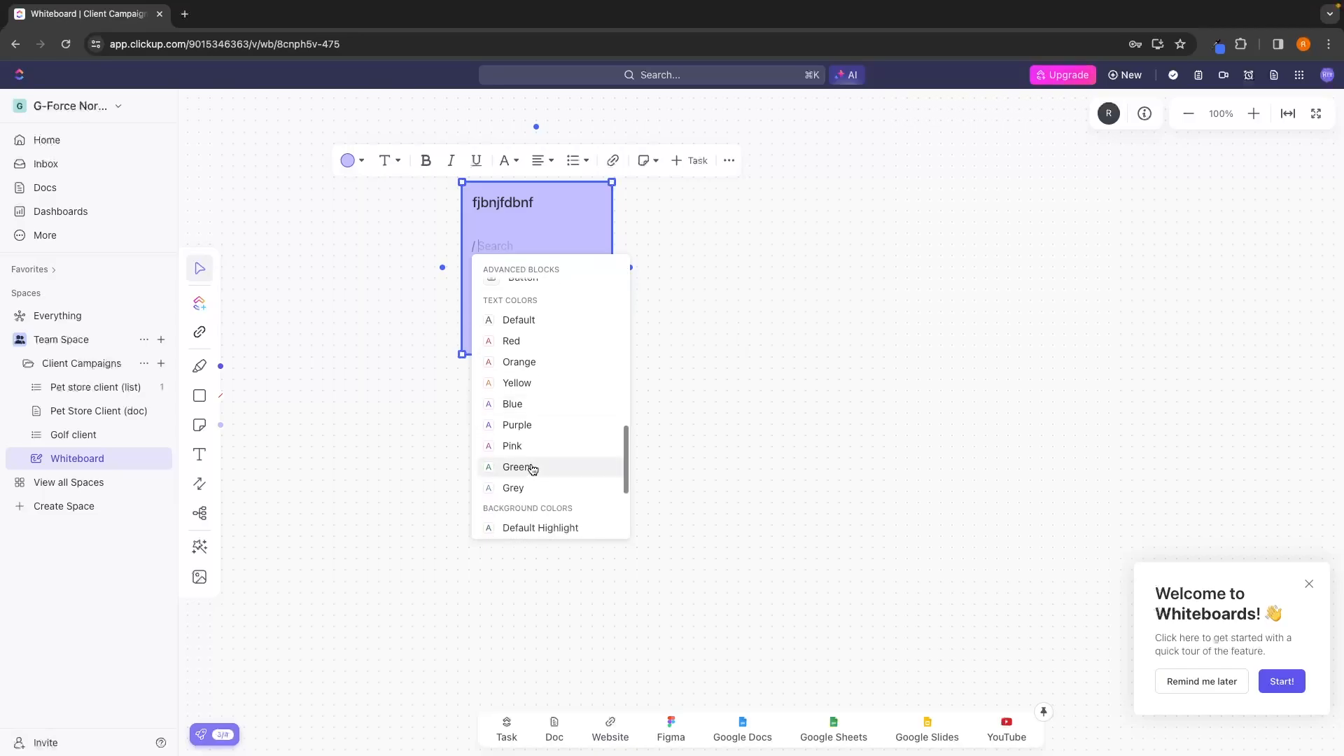
scroll(531, 465, down, 2)
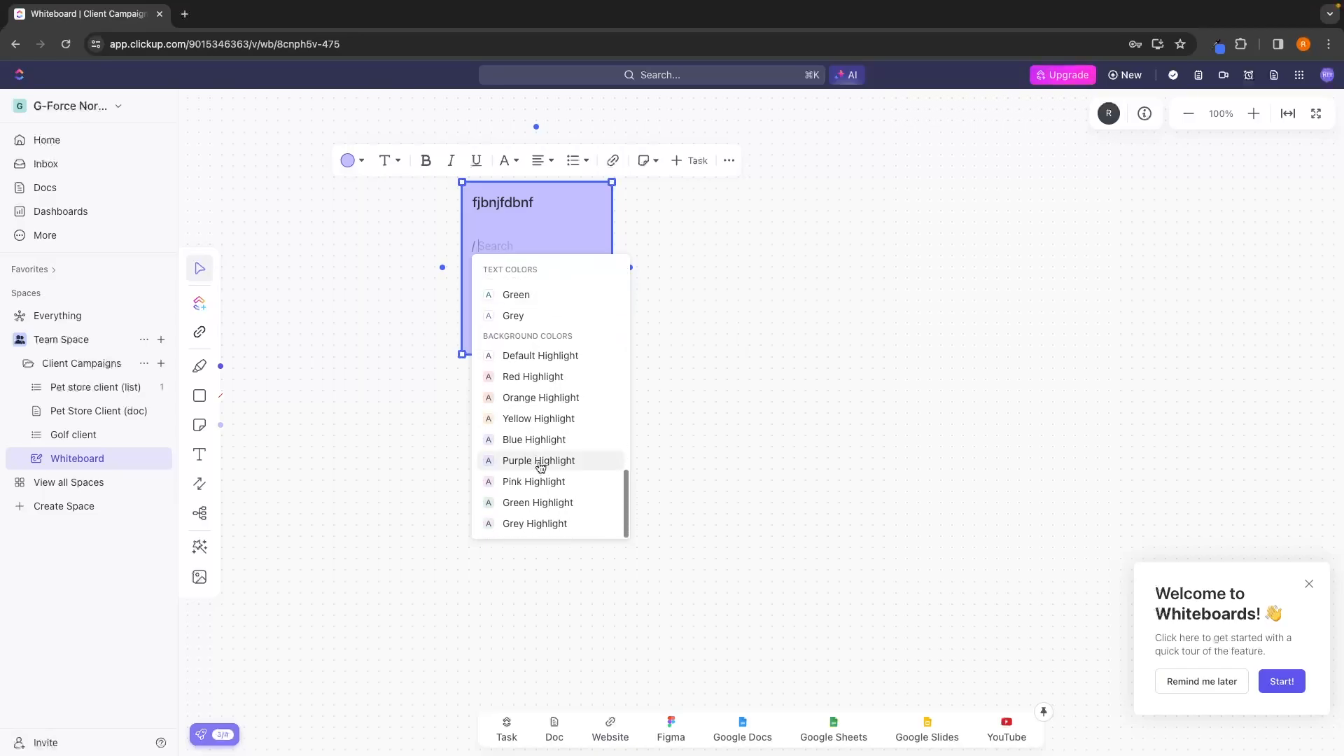
click(700, 346)
click(707, 329)
Move the purple sticky note further left on the whiteboard and replace its text with "Step 1".
drag(504, 281, 393, 281)
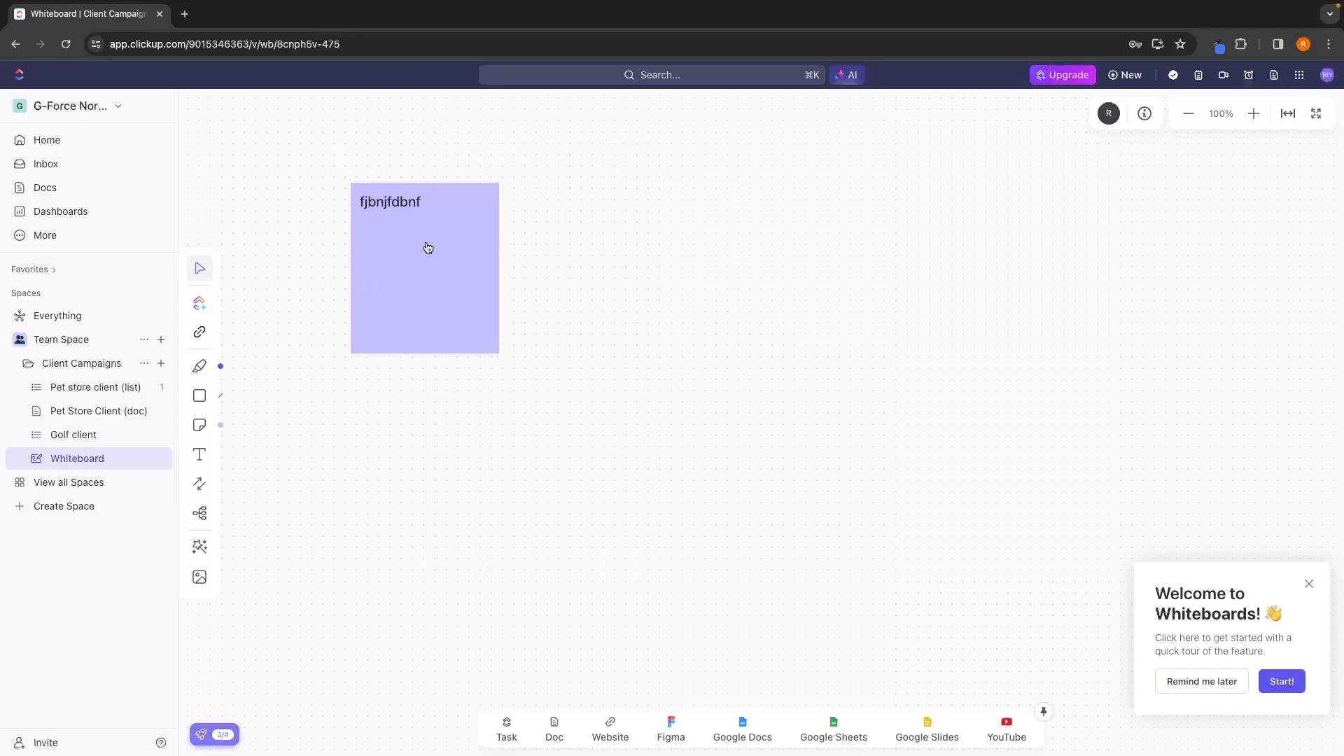
click(427, 248)
drag(424, 201, 341, 204)
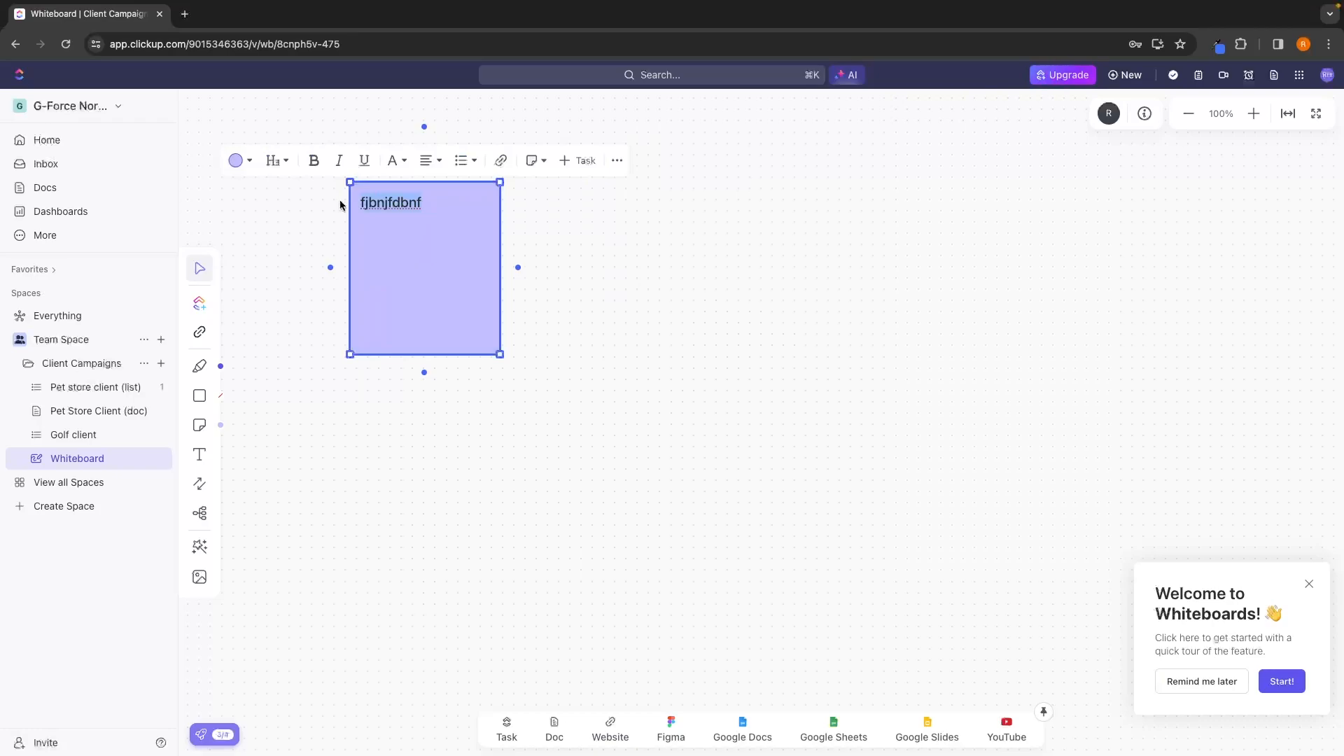
text(St)
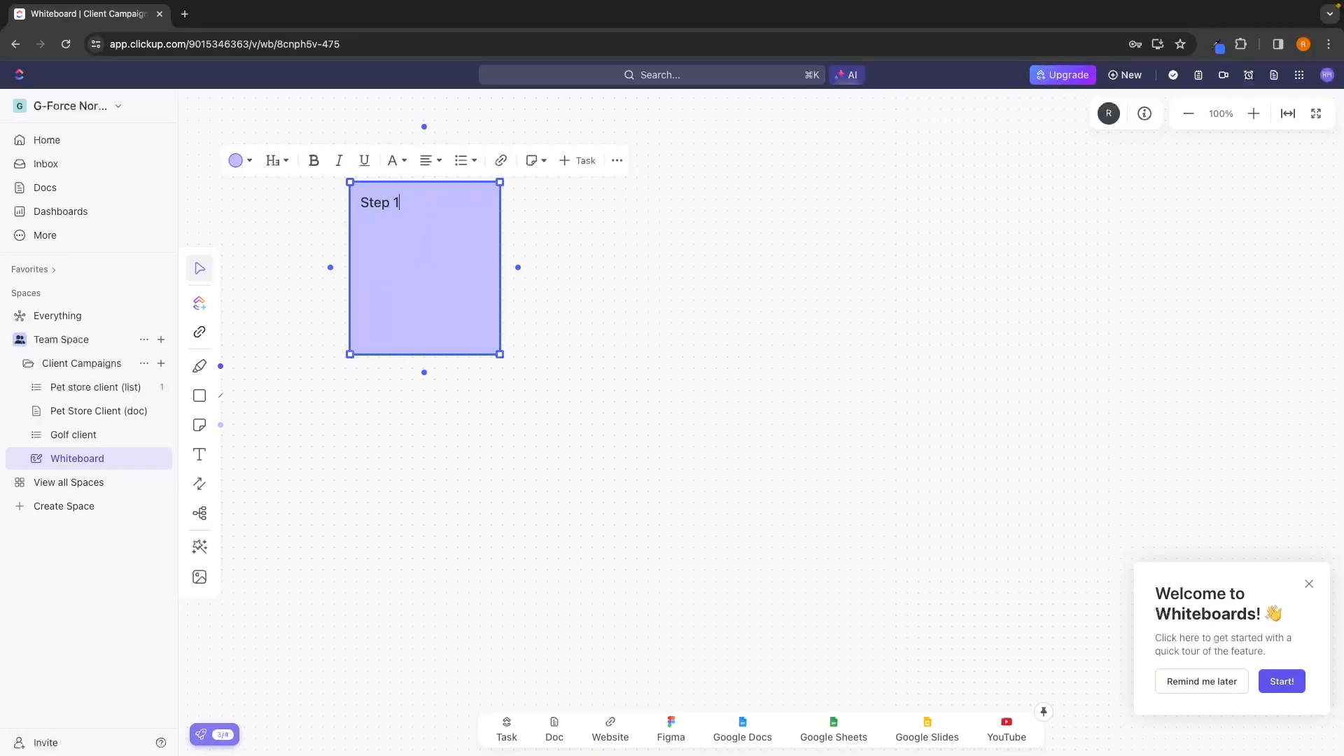
text(ep 1)
key(Return)
Place a second purple sticky note to the right of the Step 1 note and enter "Step 2".
click(199, 424)
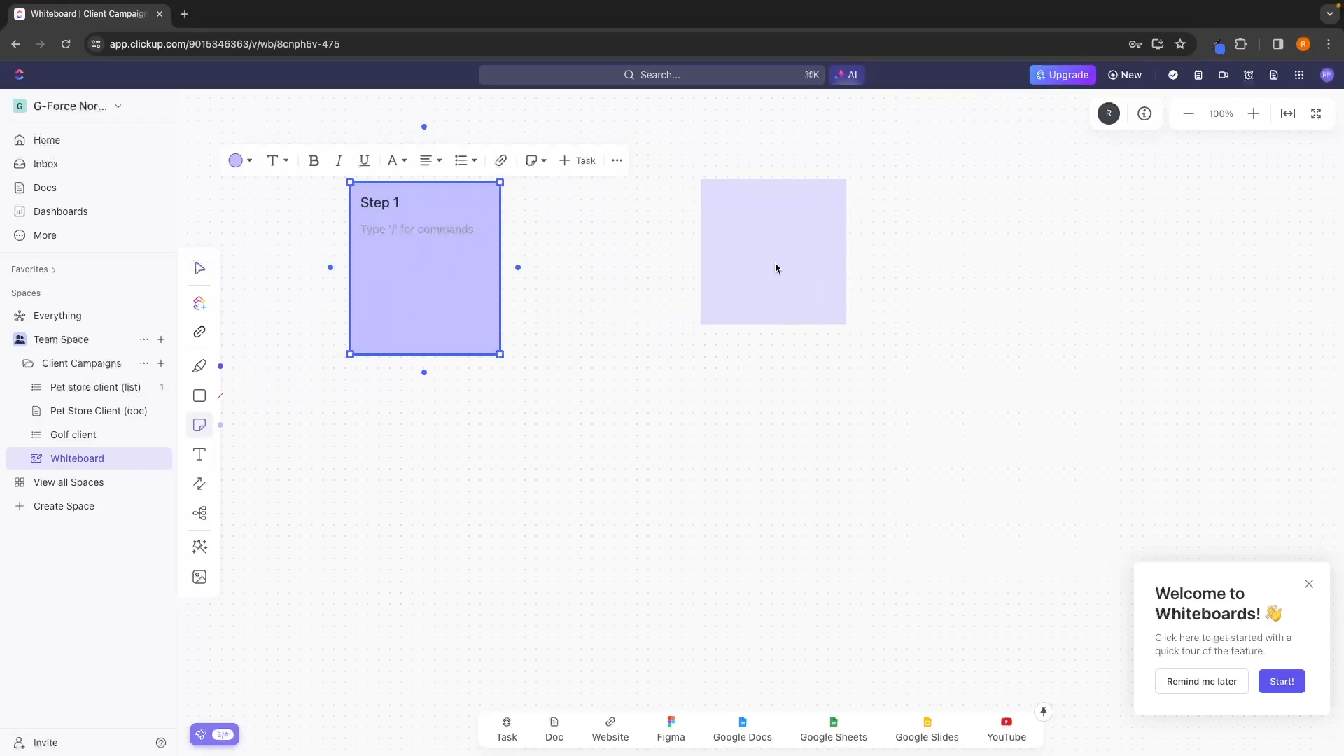
click(753, 292)
double_click(793, 293)
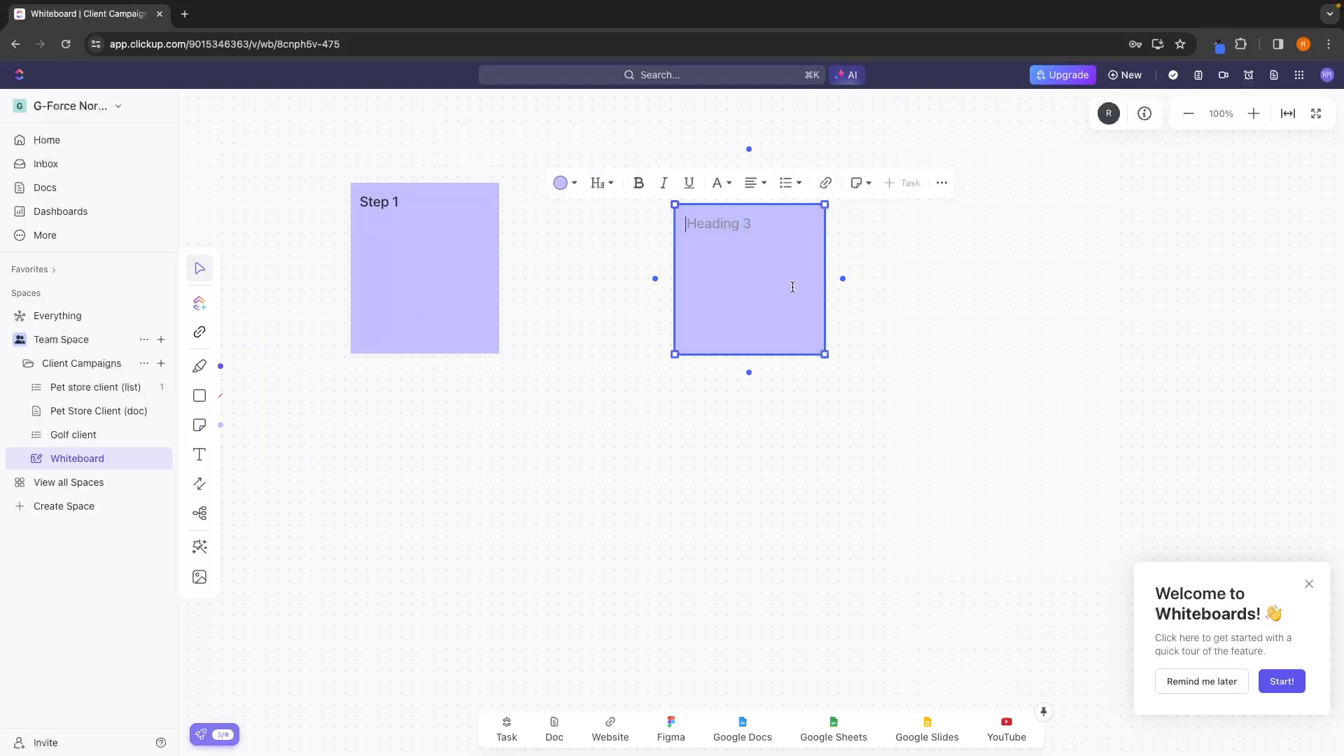
text(Step 2)
key(Return)
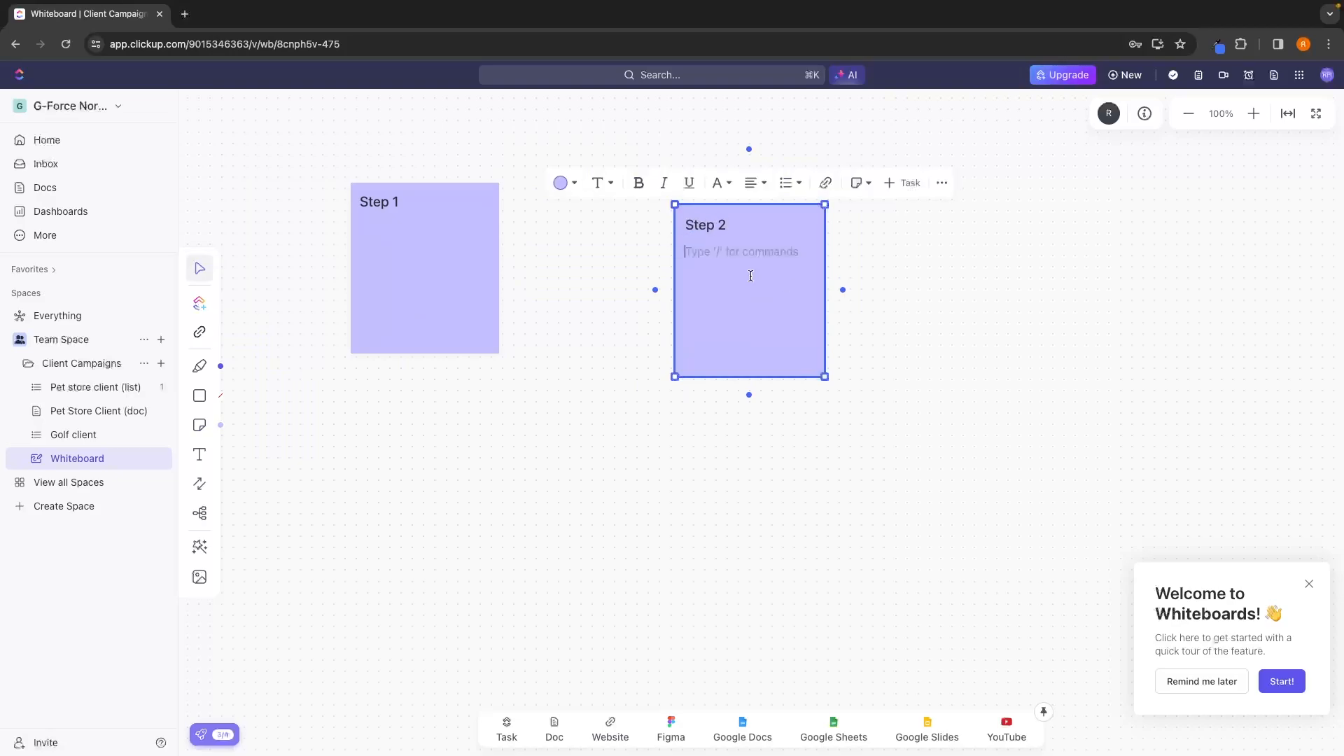
click(733, 387)
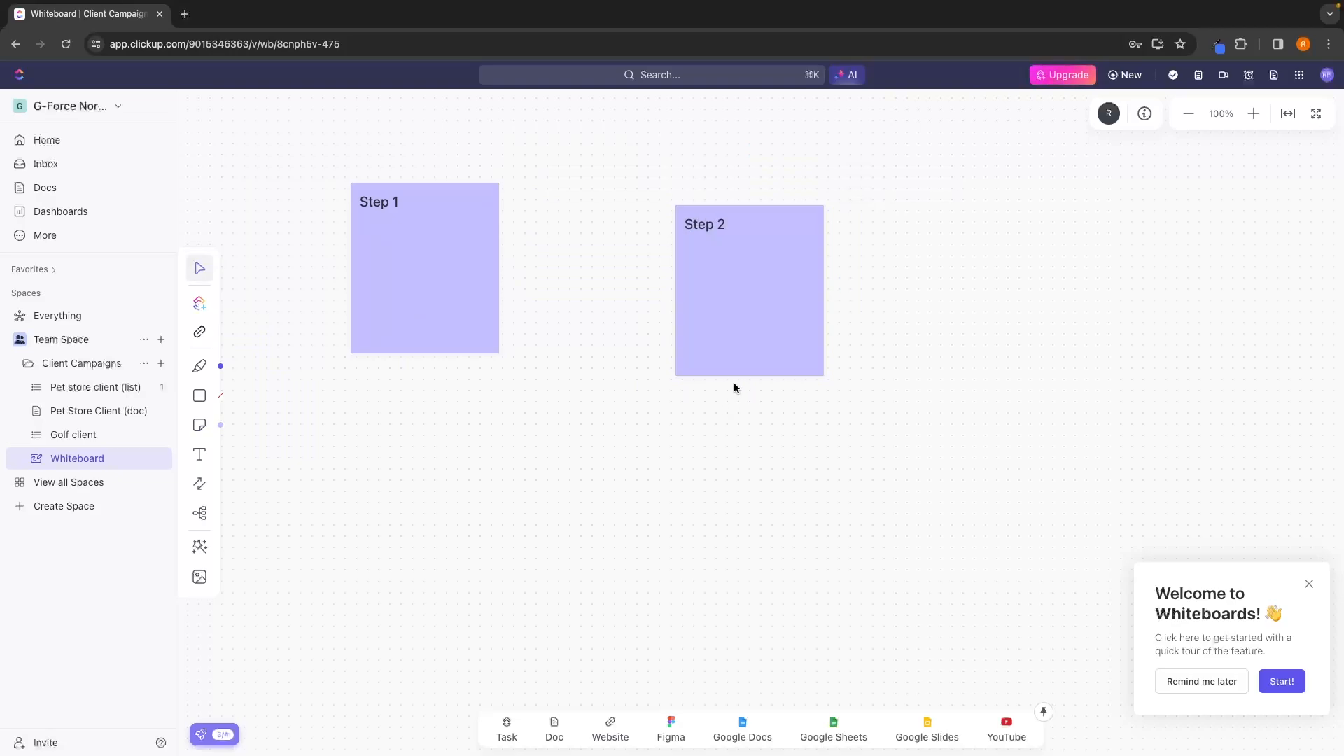
Connect the Step 2 note to the Step 1 note with an arrow and move Step 2 further away.
click(201, 484)
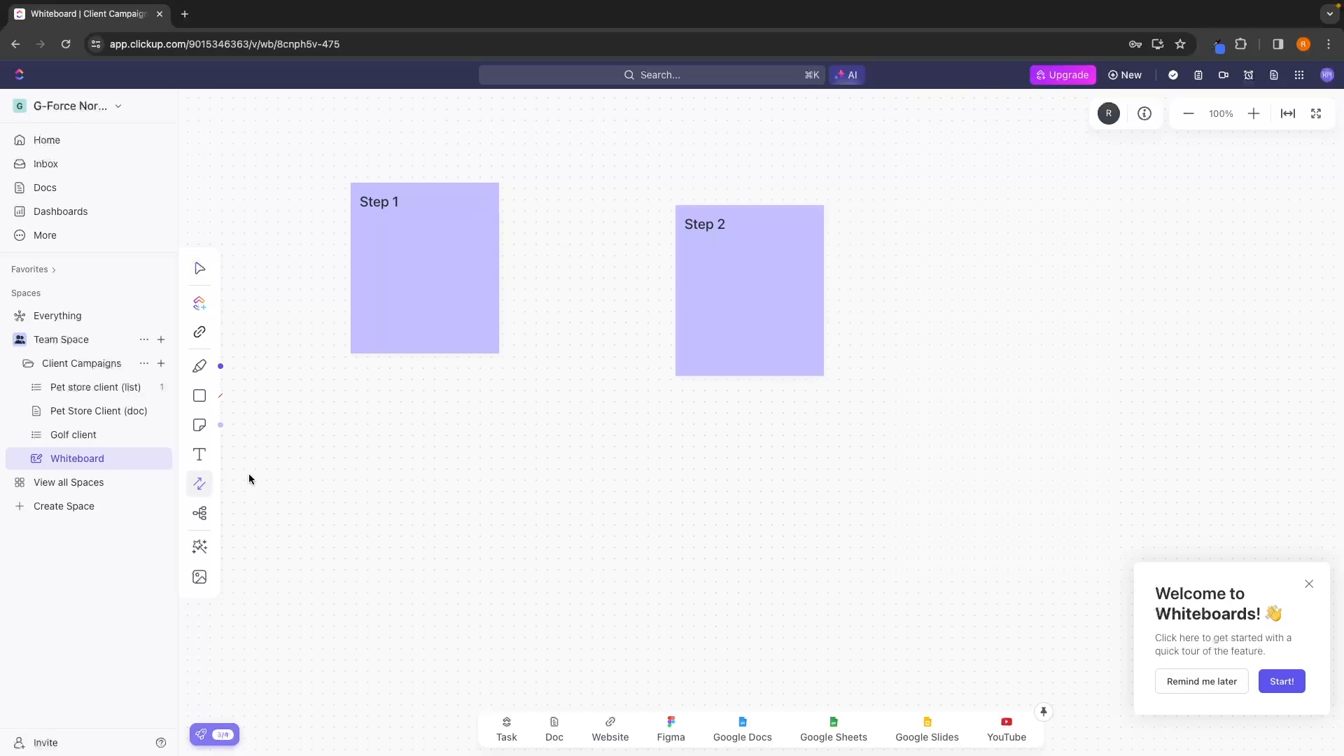
mouse_move(674, 288)
drag(675, 289, 499, 268)
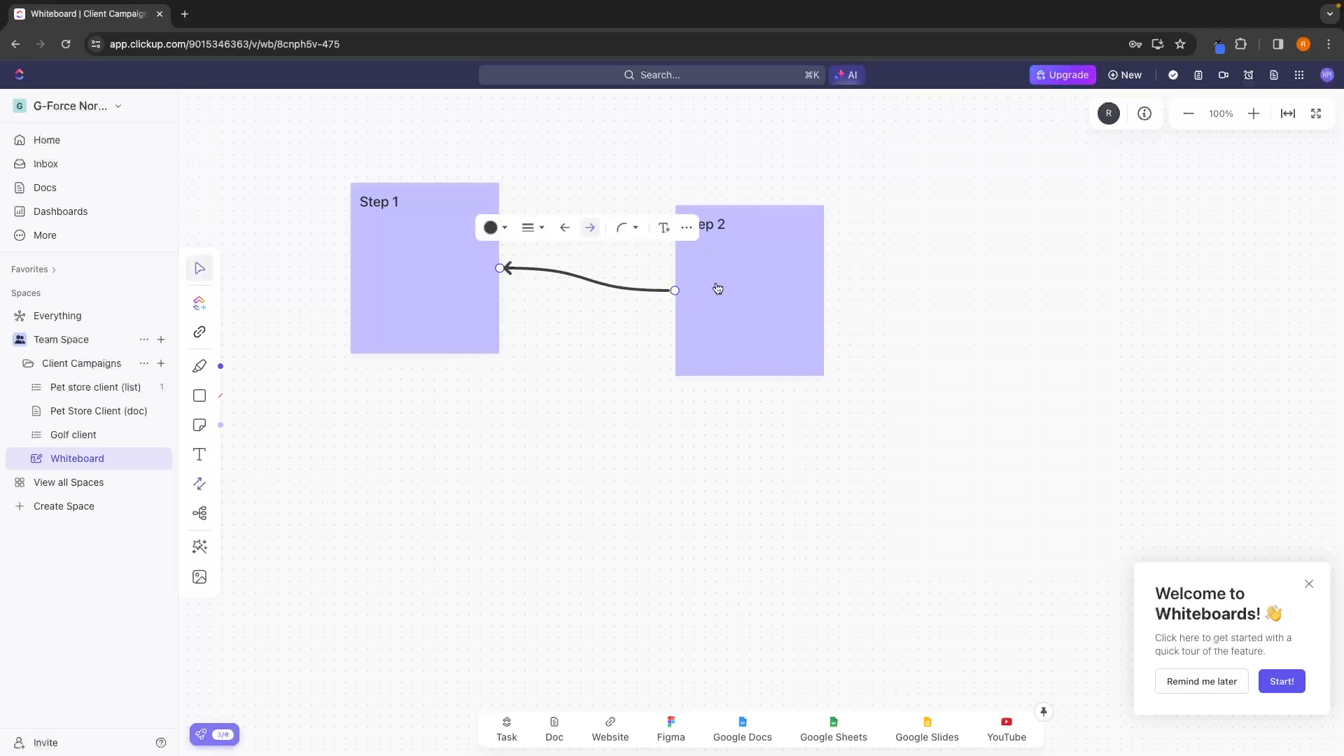
drag(717, 288, 783, 291)
click(887, 290)
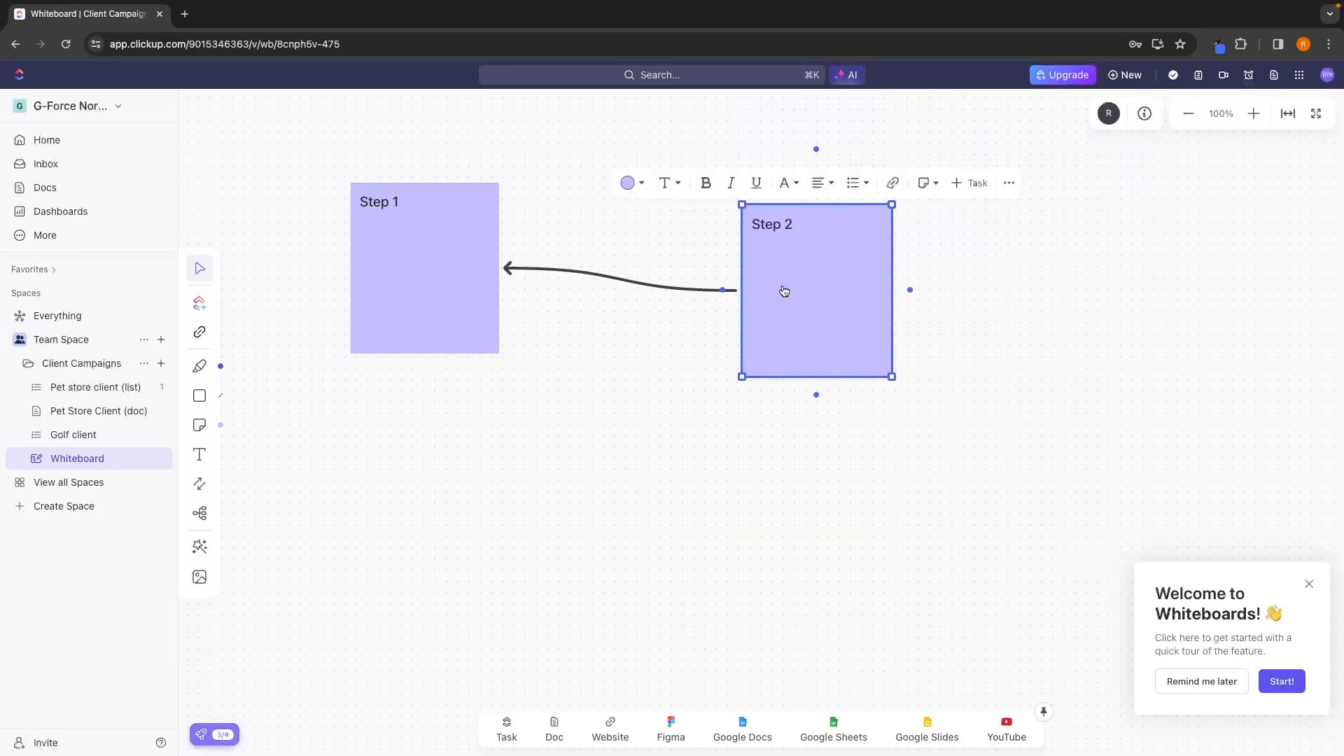
Delete the Step 2 and Step 1 sticky notes to clear the whiteboard.
click(1009, 183)
click(1060, 422)
click(425, 268)
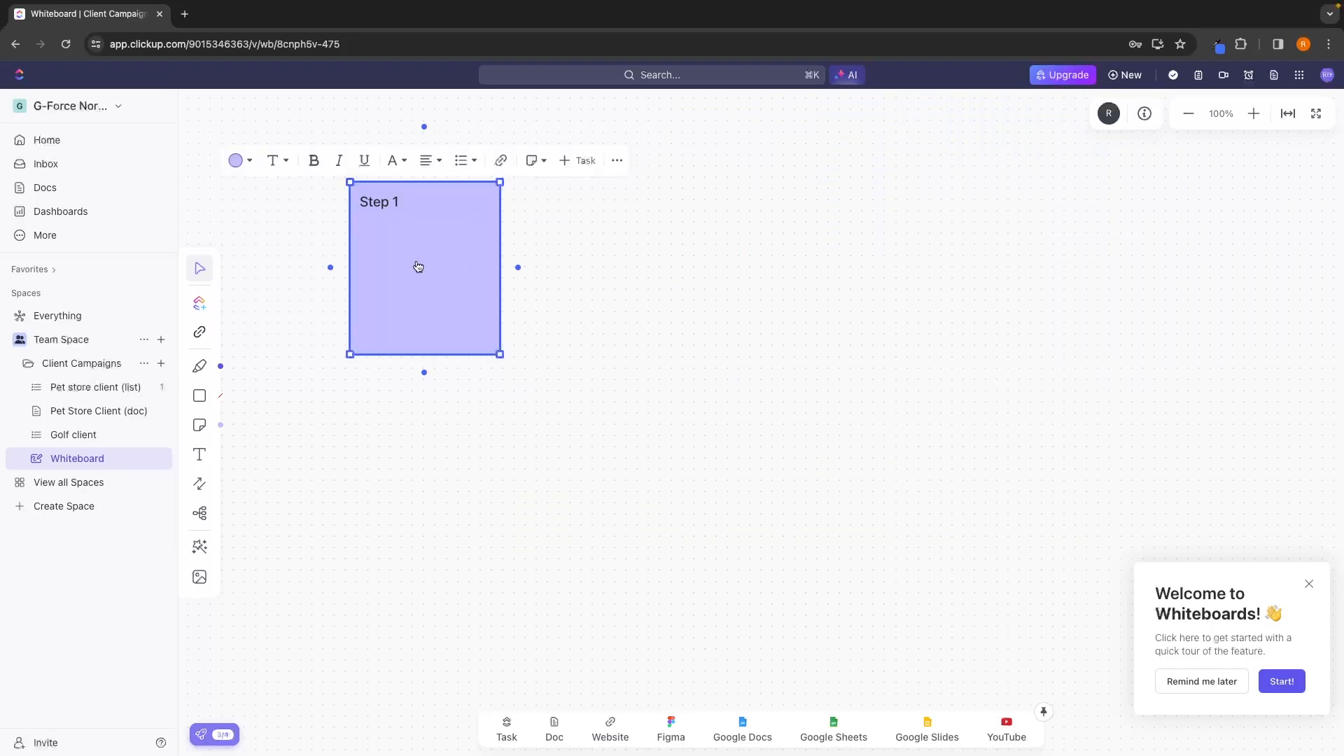
click(617, 160)
click(645, 399)
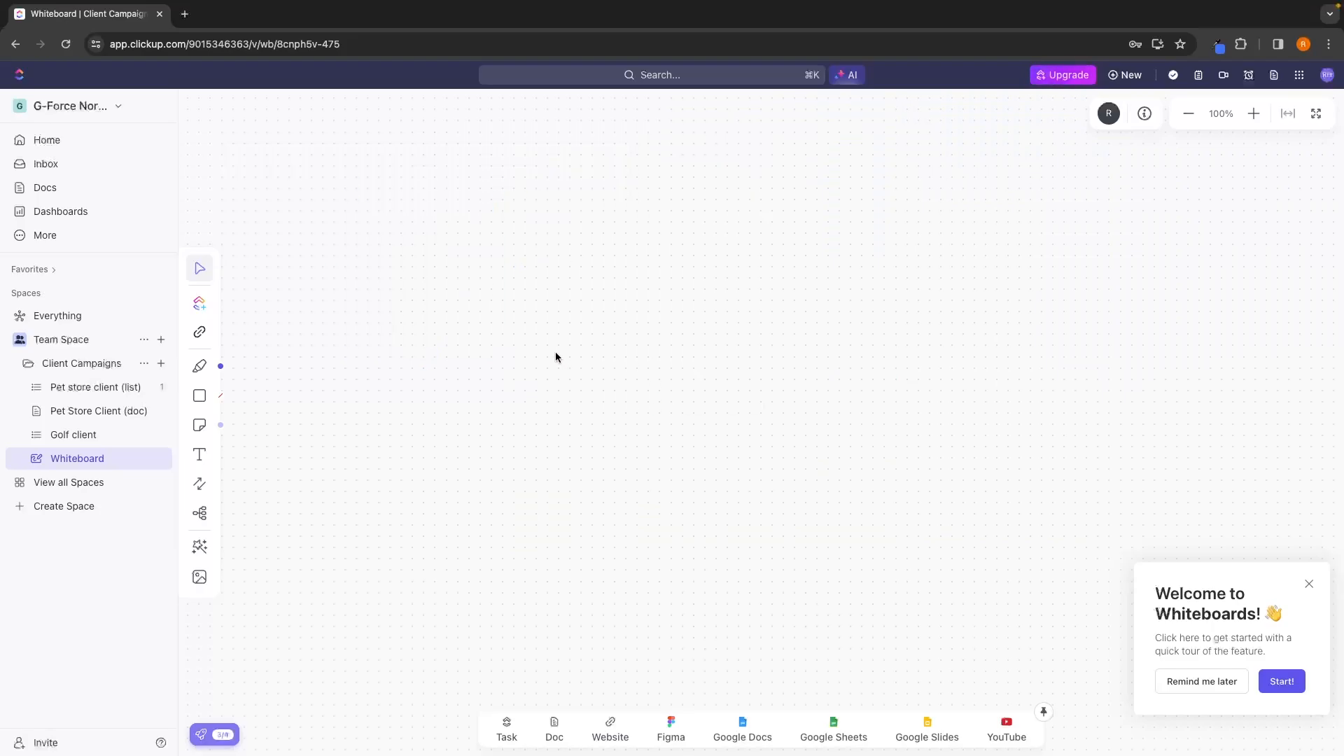
Place a sticky note near the top of the whiteboard, colour it yellow and enter "Sales".
scroll(618, 386, down, 5)
click(200, 425)
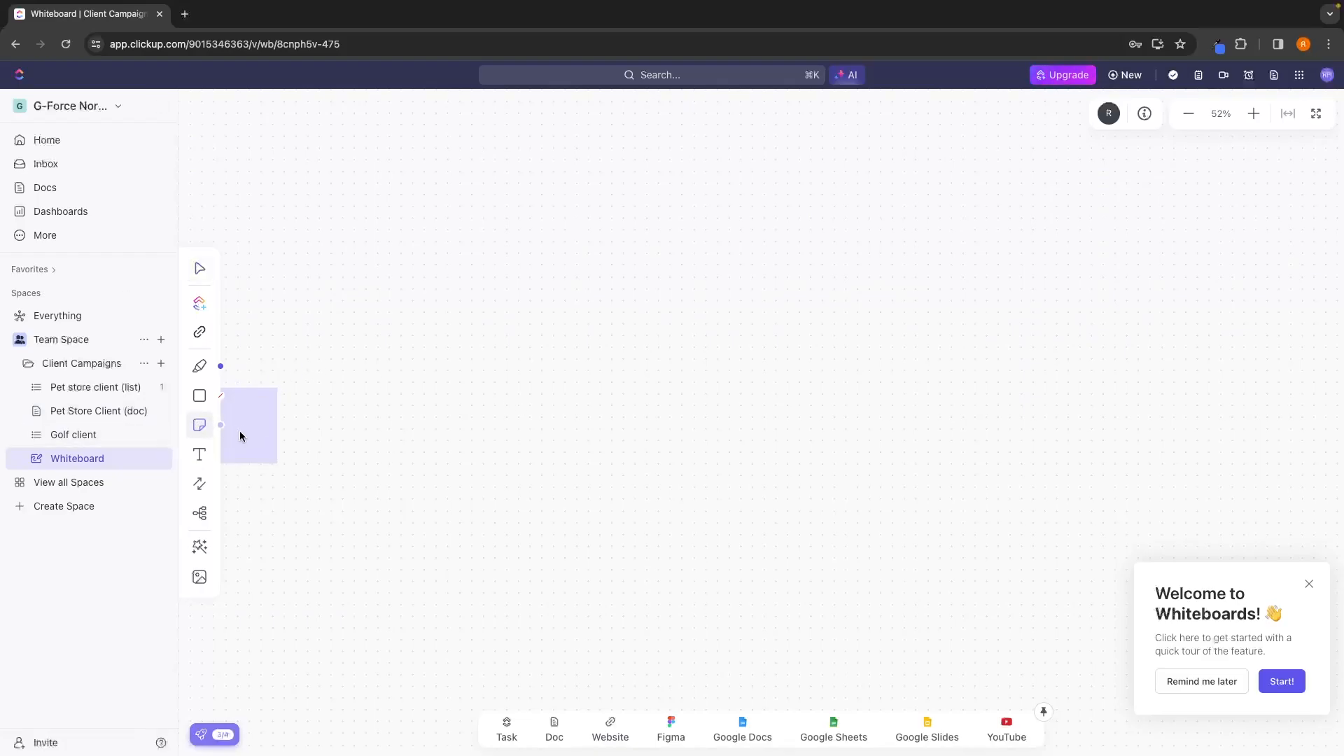
click(546, 193)
click(355, 122)
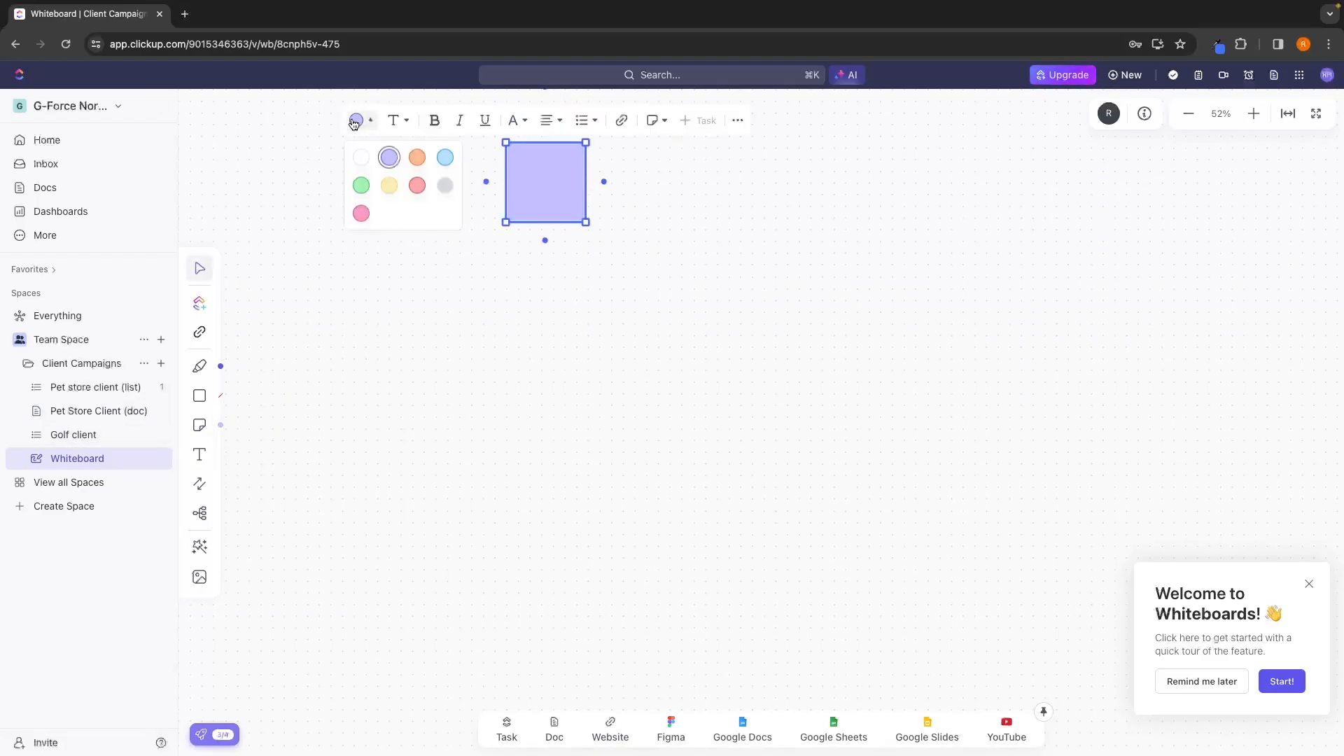
click(389, 186)
click(530, 175)
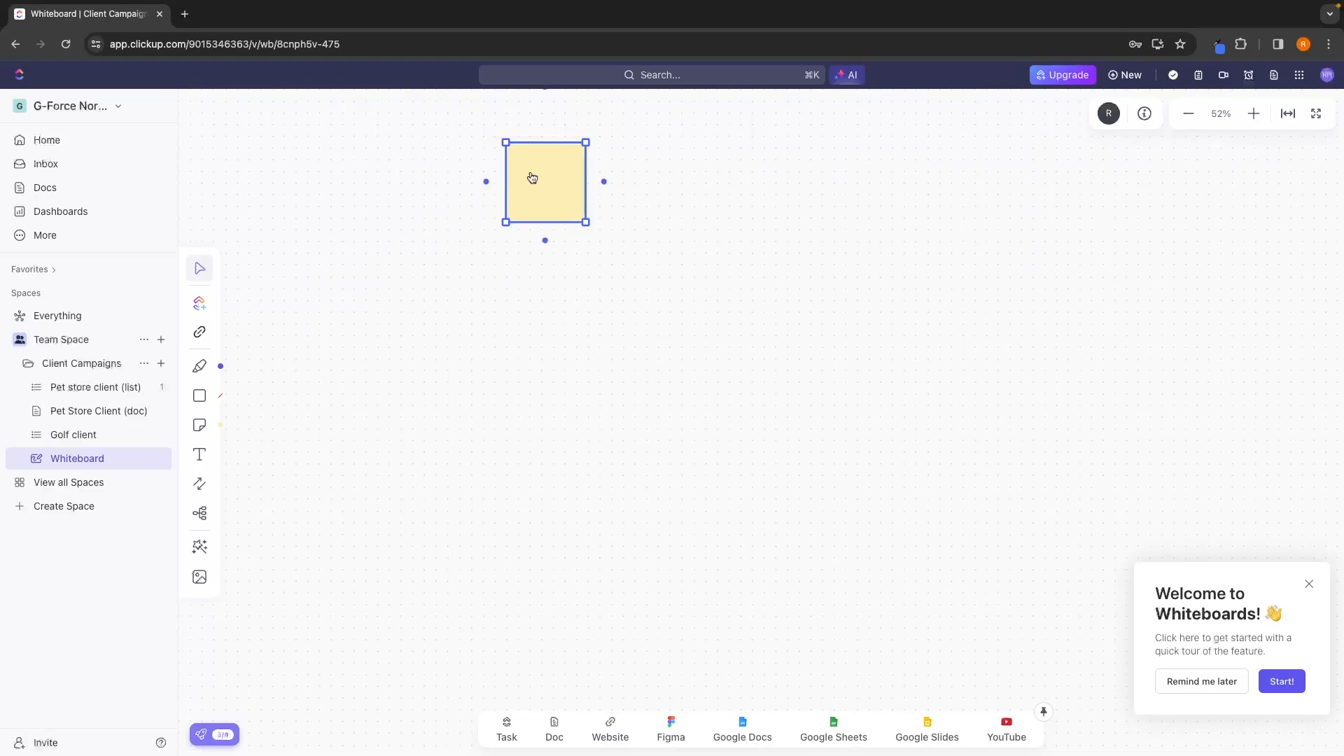
text(Sales)
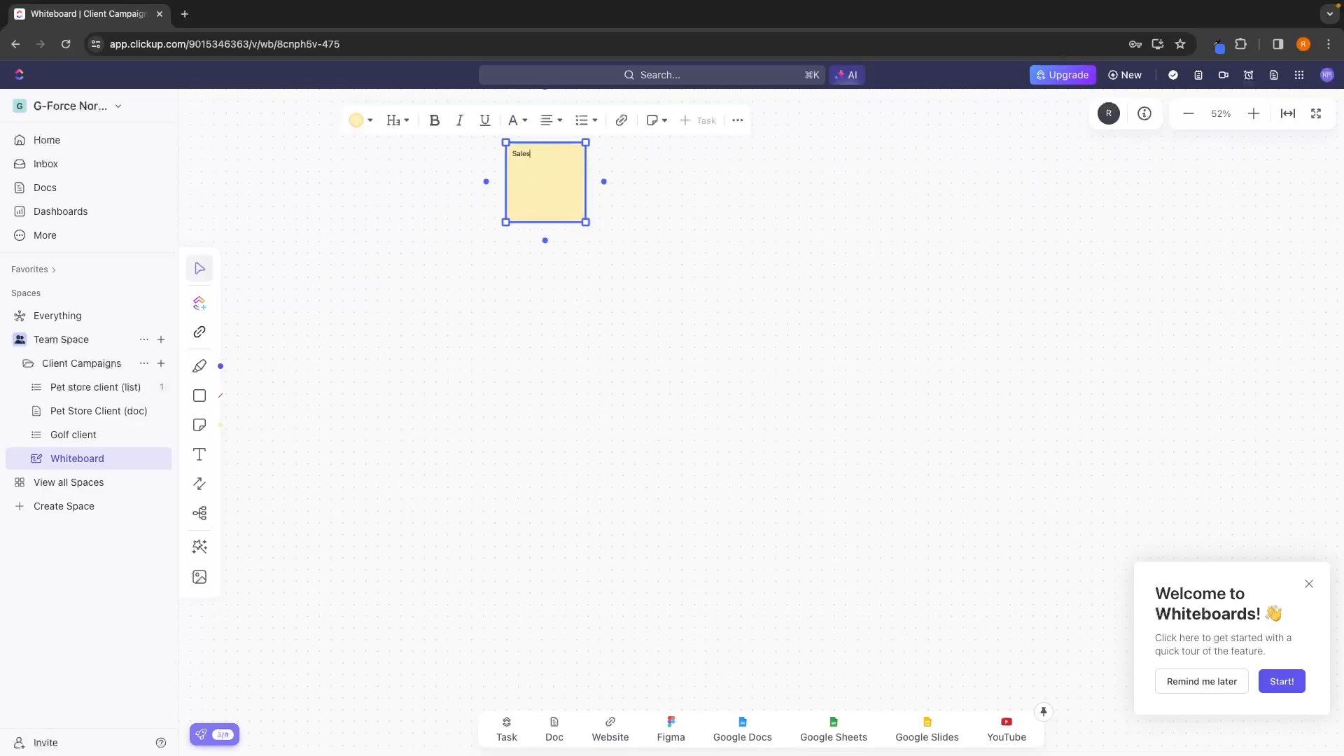
Format the "Sales" text as a Heading 1 and centre it in the note.
drag(534, 152, 479, 156)
click(410, 125)
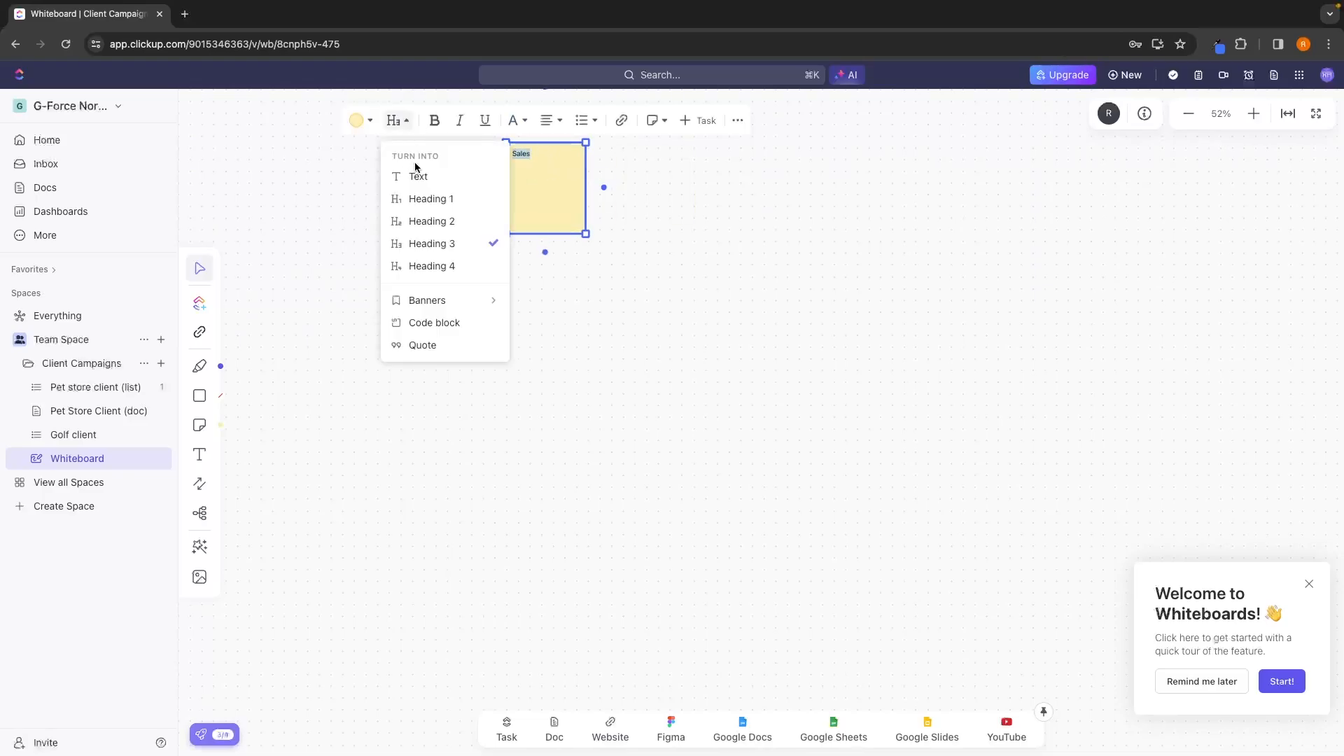
click(445, 201)
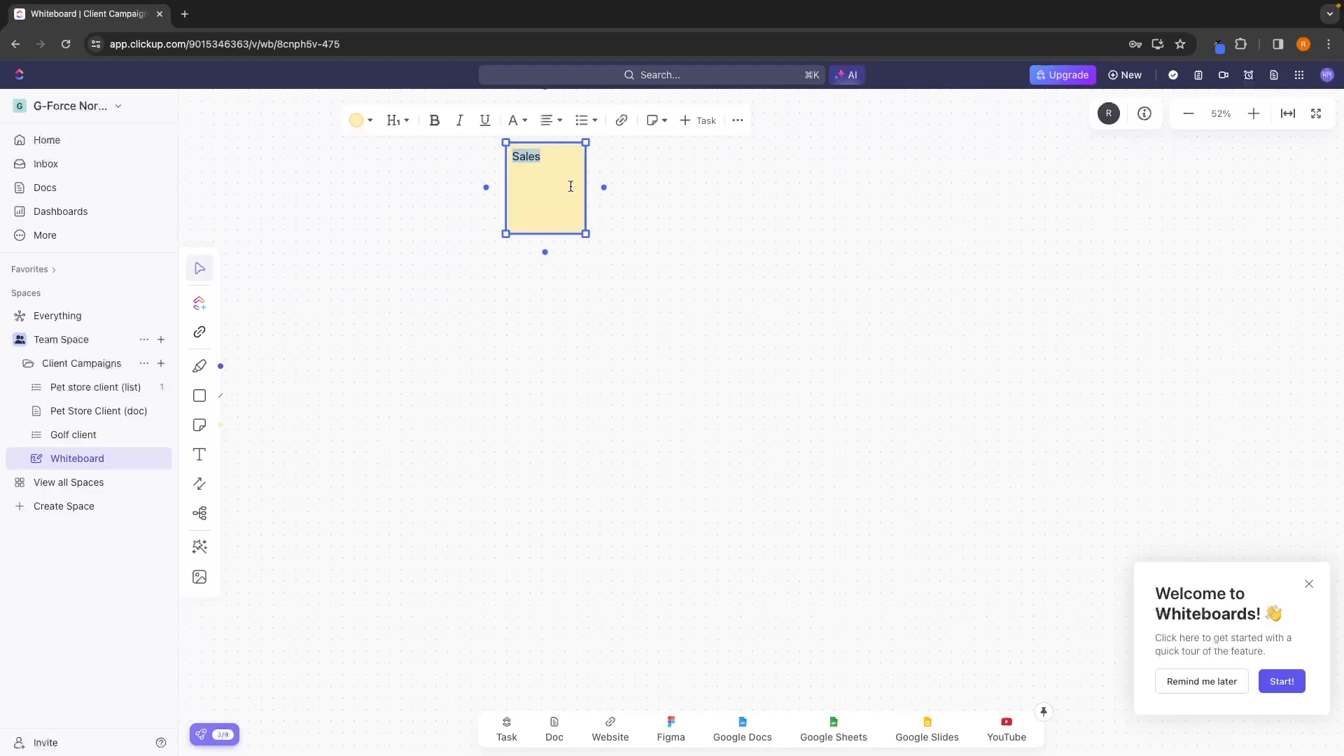
click(547, 132)
click(581, 151)
click(397, 121)
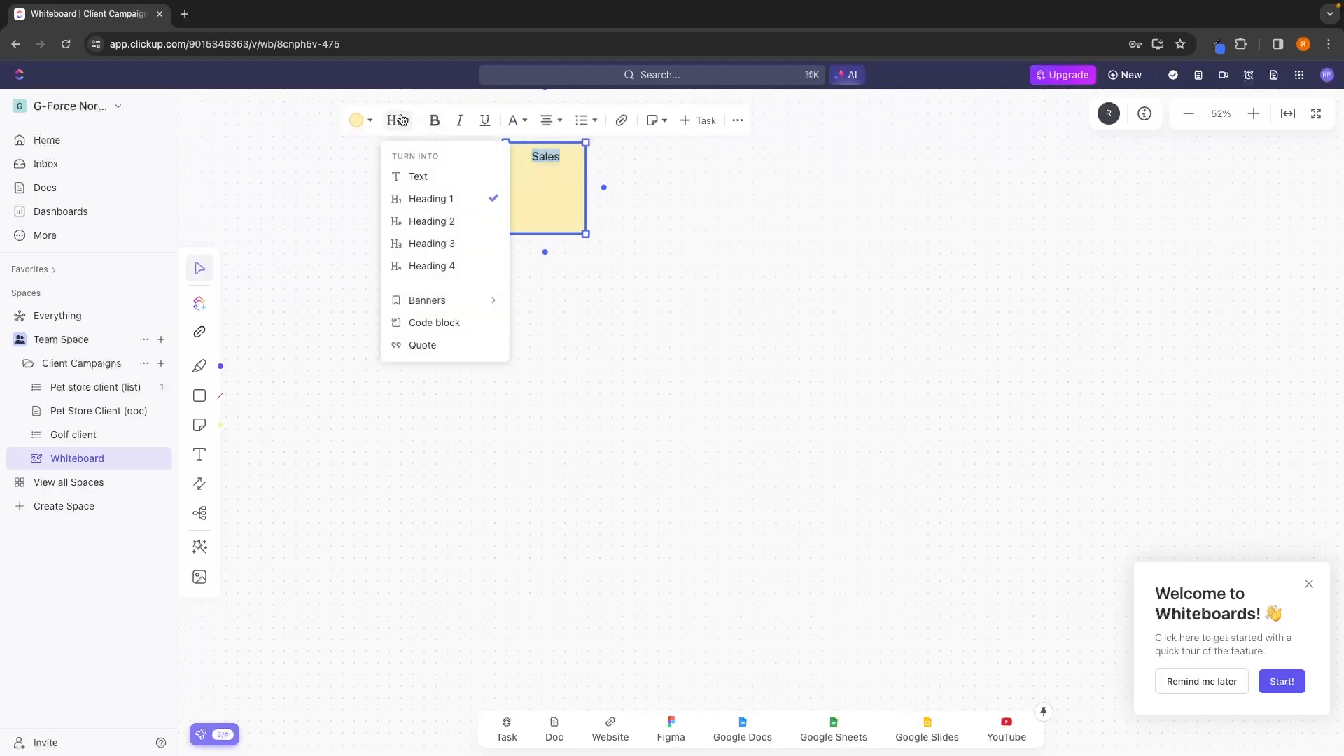
click(510, 213)
Move the Sales note to the right and enlarge it.
drag(510, 212, 658, 215)
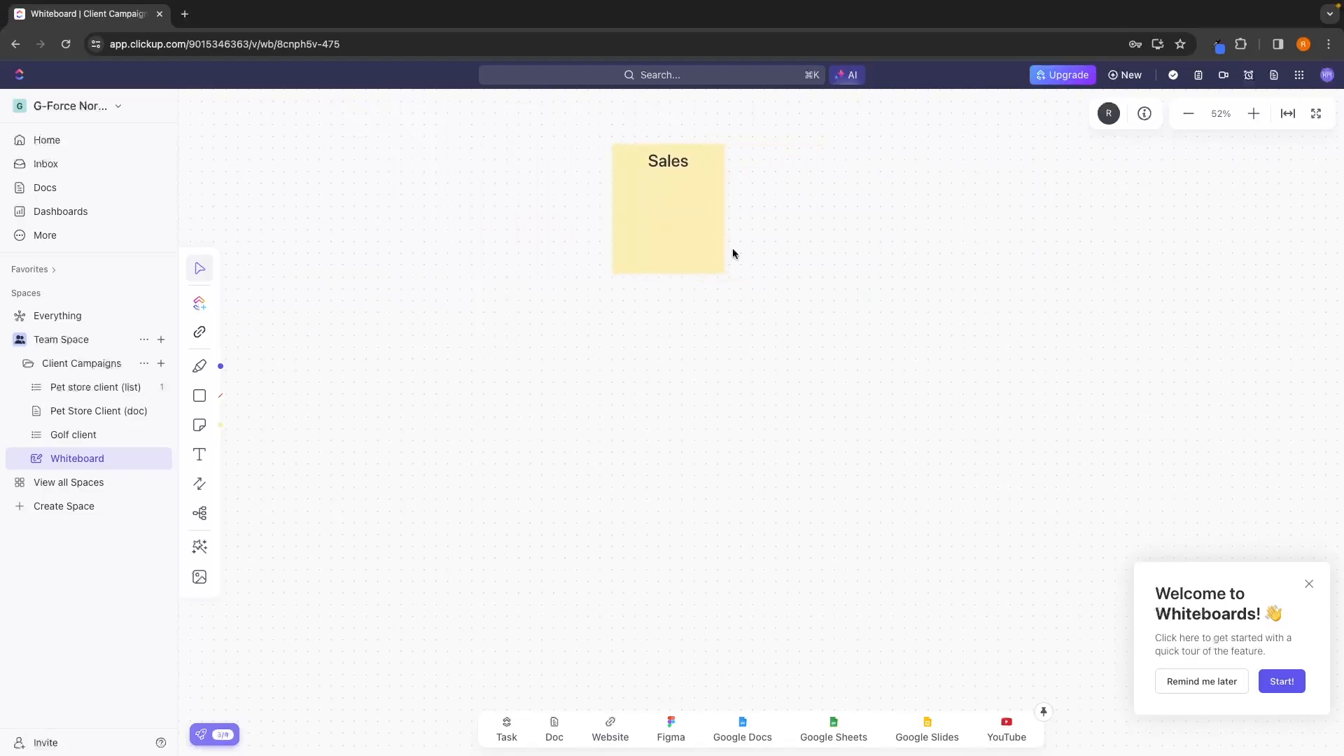
click(721, 272)
drag(720, 273, 743, 291)
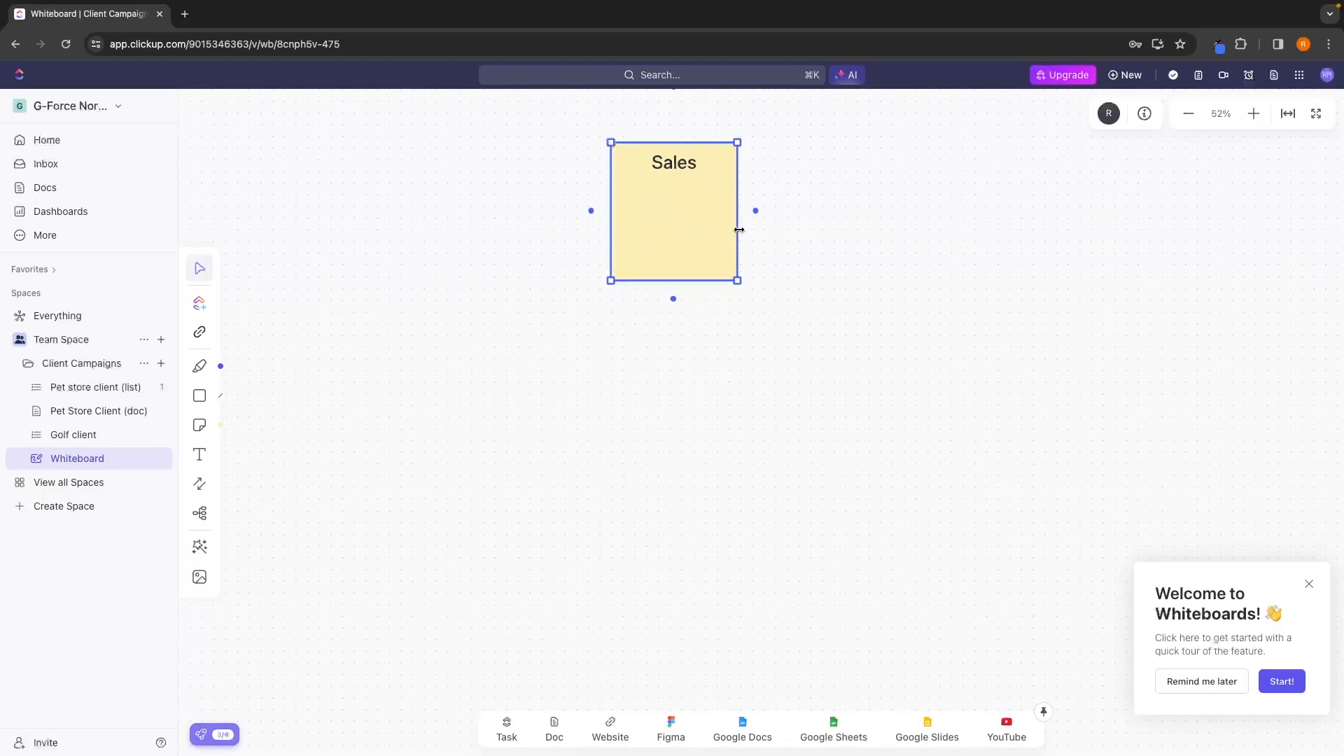
drag(747, 217, 728, 183)
click(832, 224)
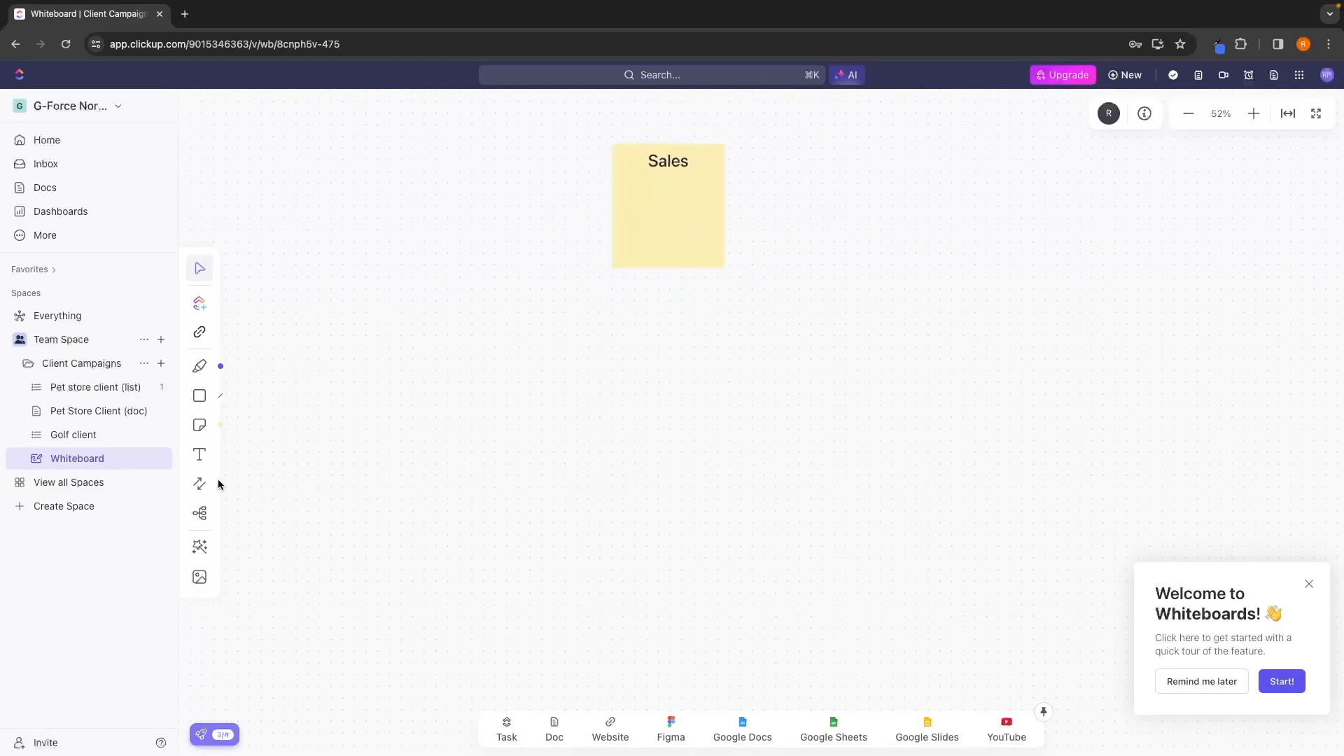
Place a smaller yellow sticky note below and to the left of the Sales note and enter "Ads".
click(200, 425)
click(535, 355)
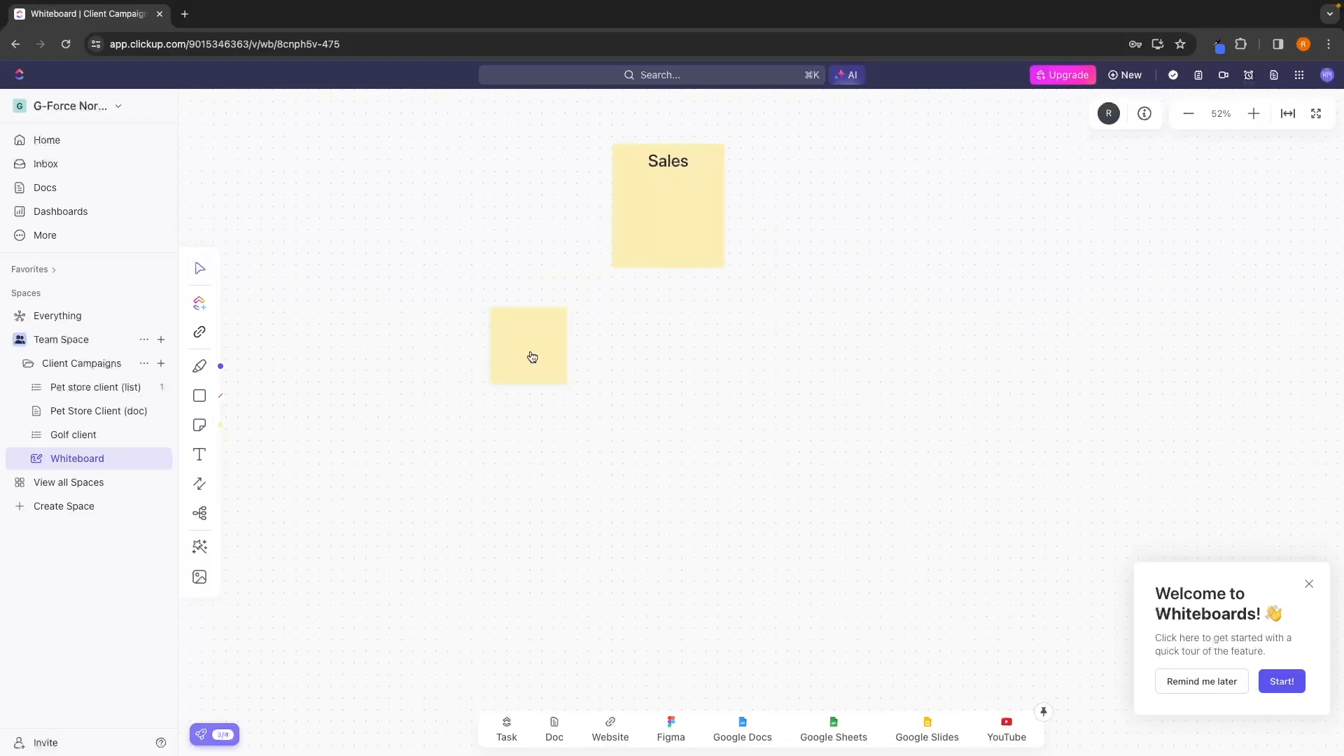
text(Ads)
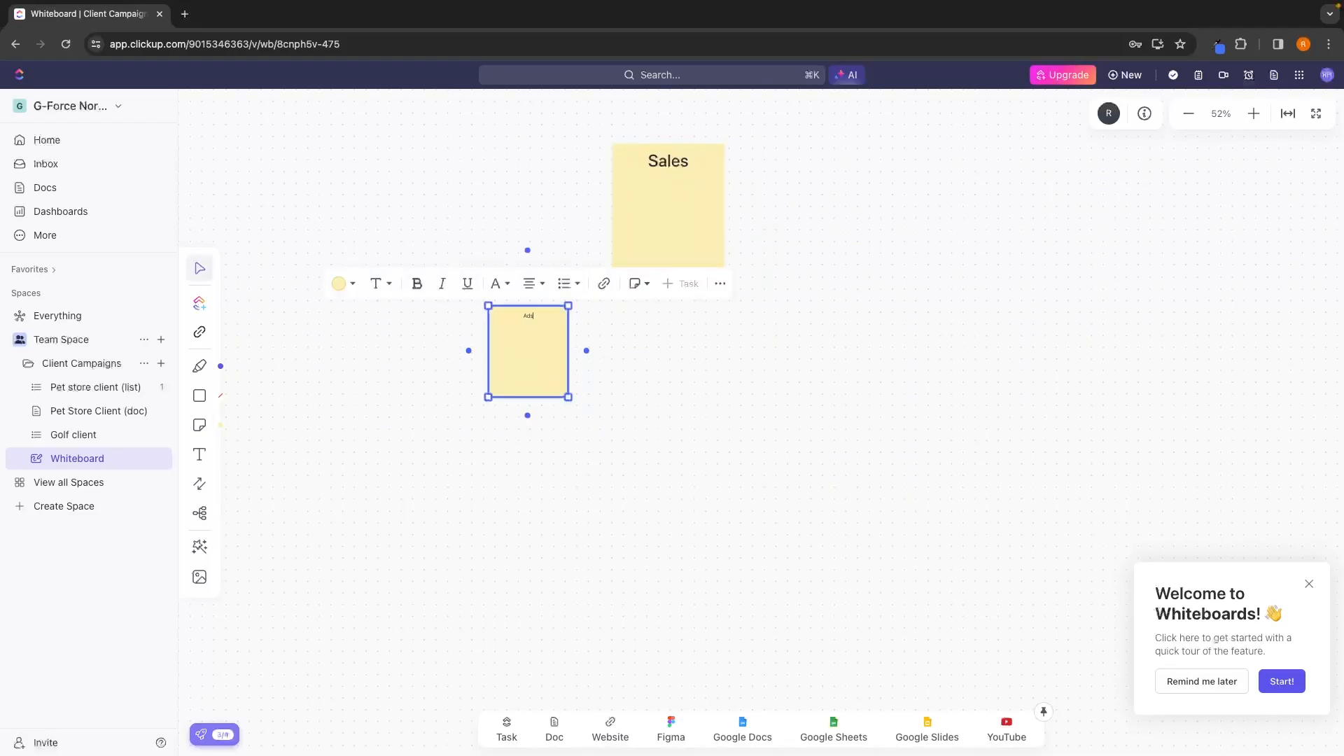
click(609, 411)
Place another yellow sticky note below and to the right of the Sales note and enter "Organic".
click(205, 427)
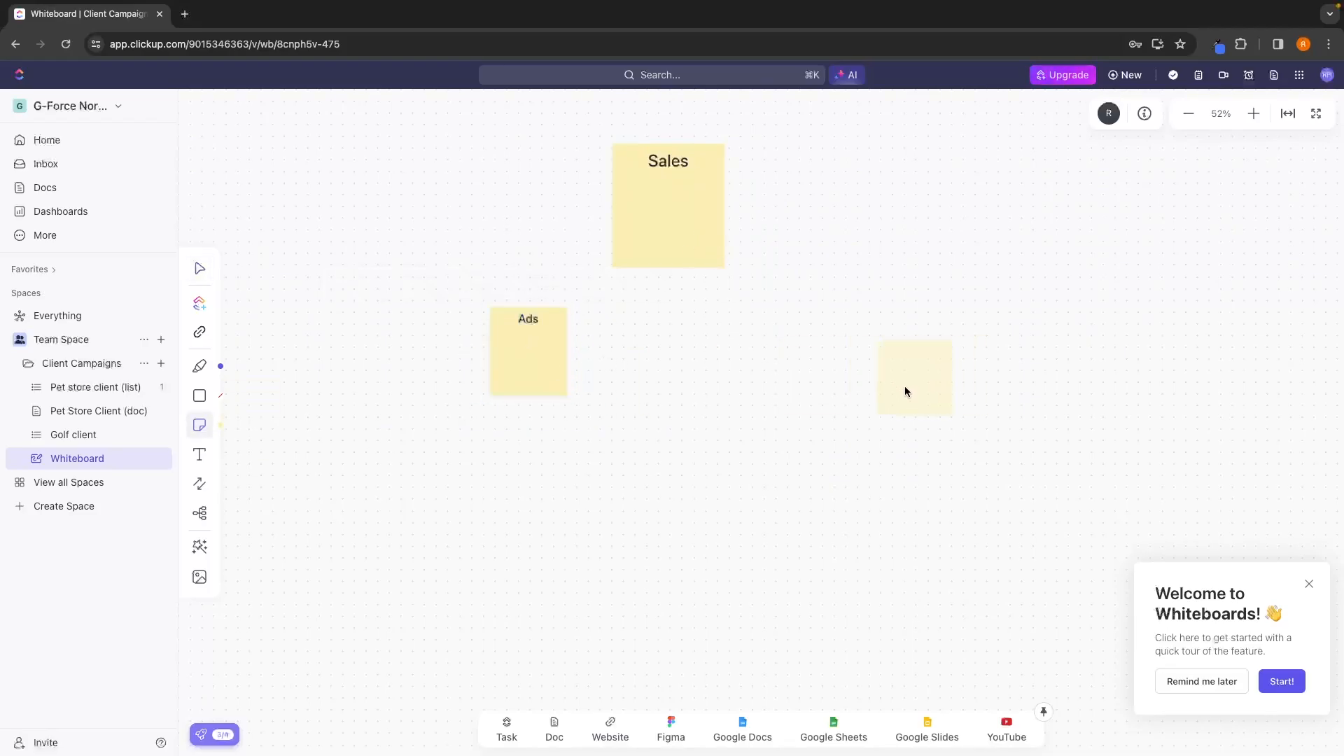
click(819, 361)
double_click(831, 346)
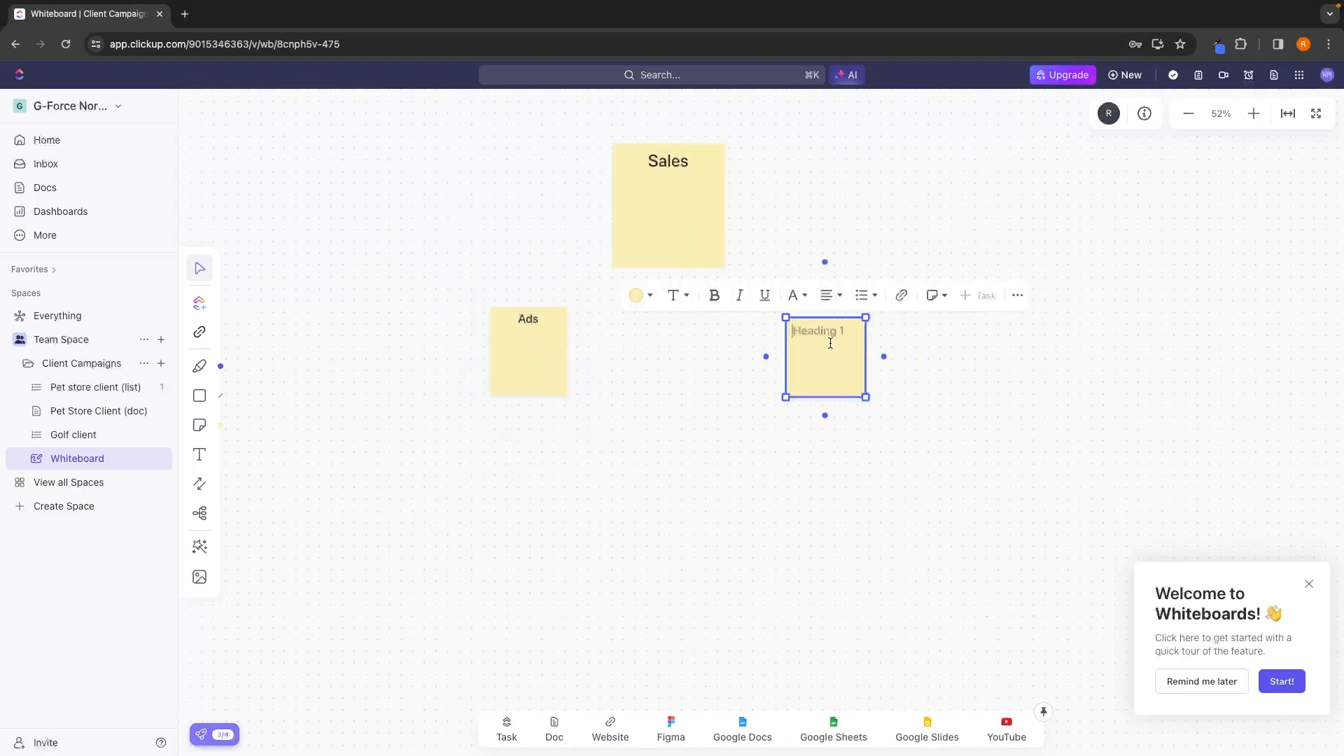
text(Organic)
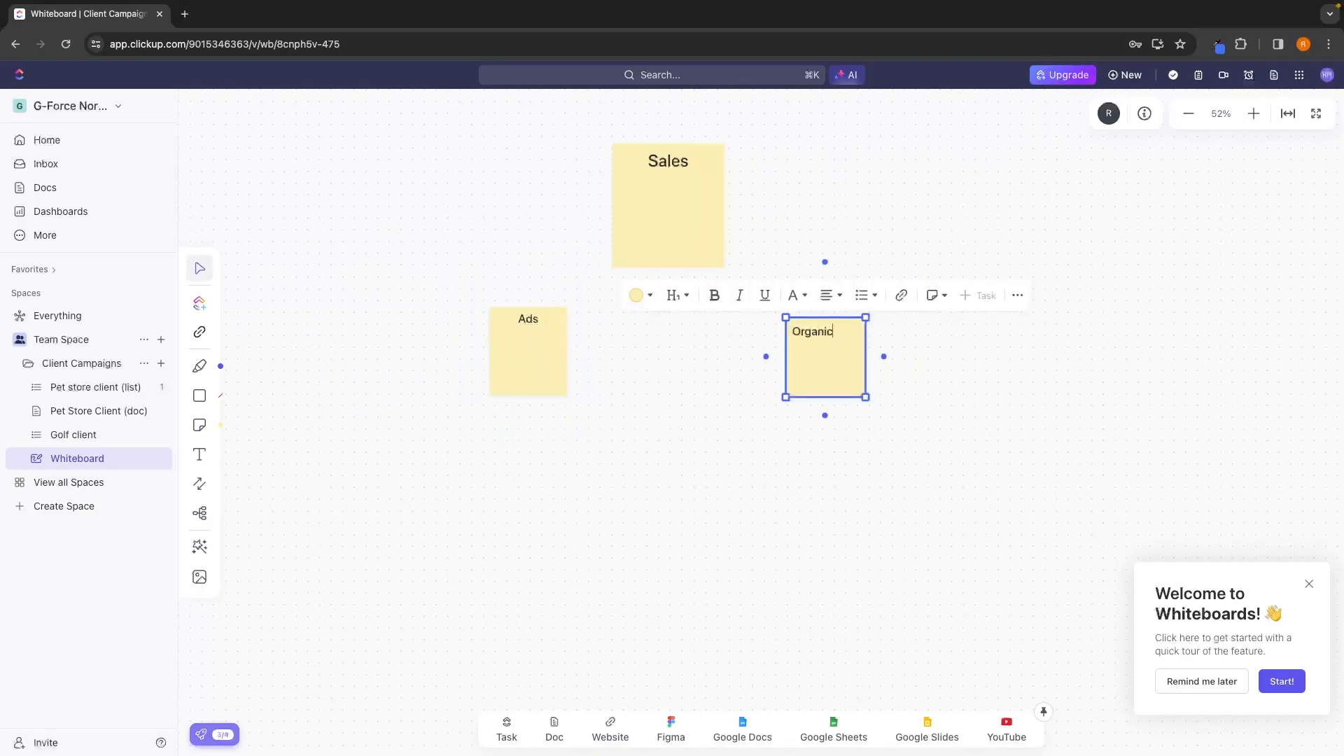
click(980, 321)
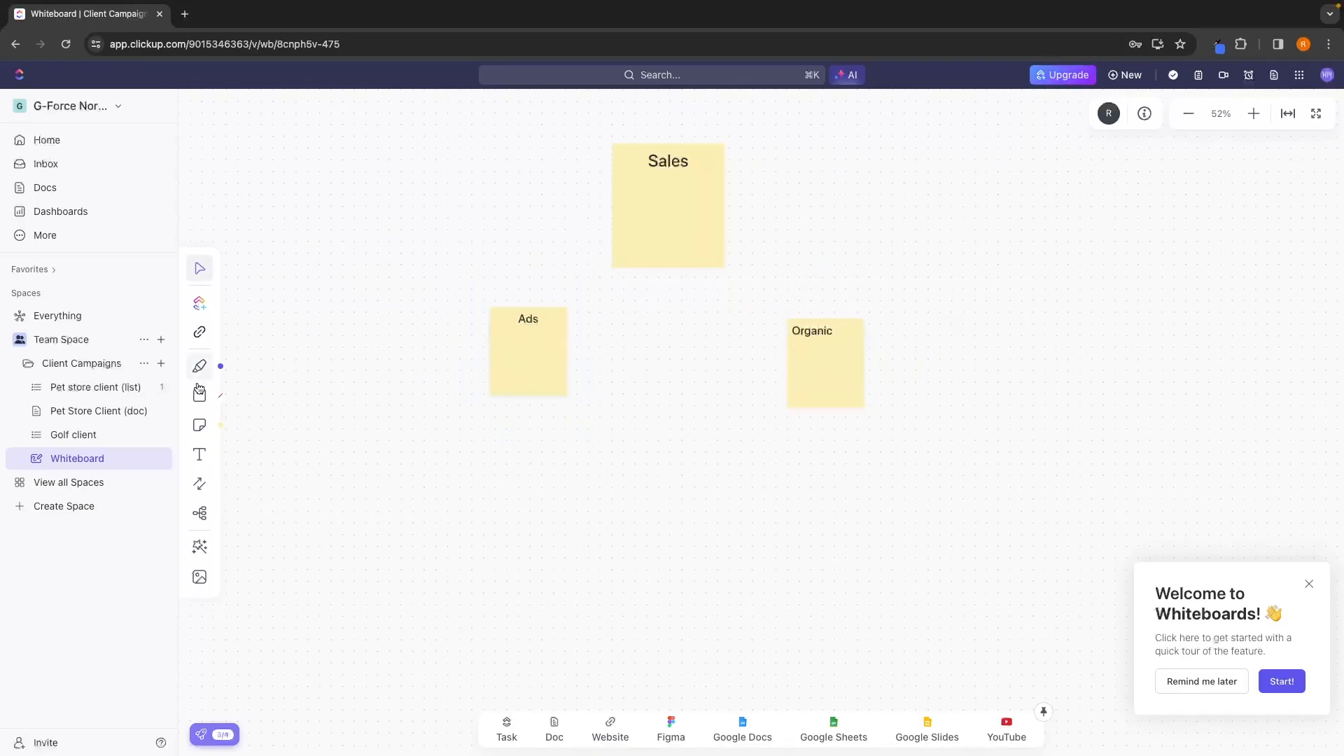
Connect the Sales note to the Ads note and to the Organic note with curved arrows.
click(199, 484)
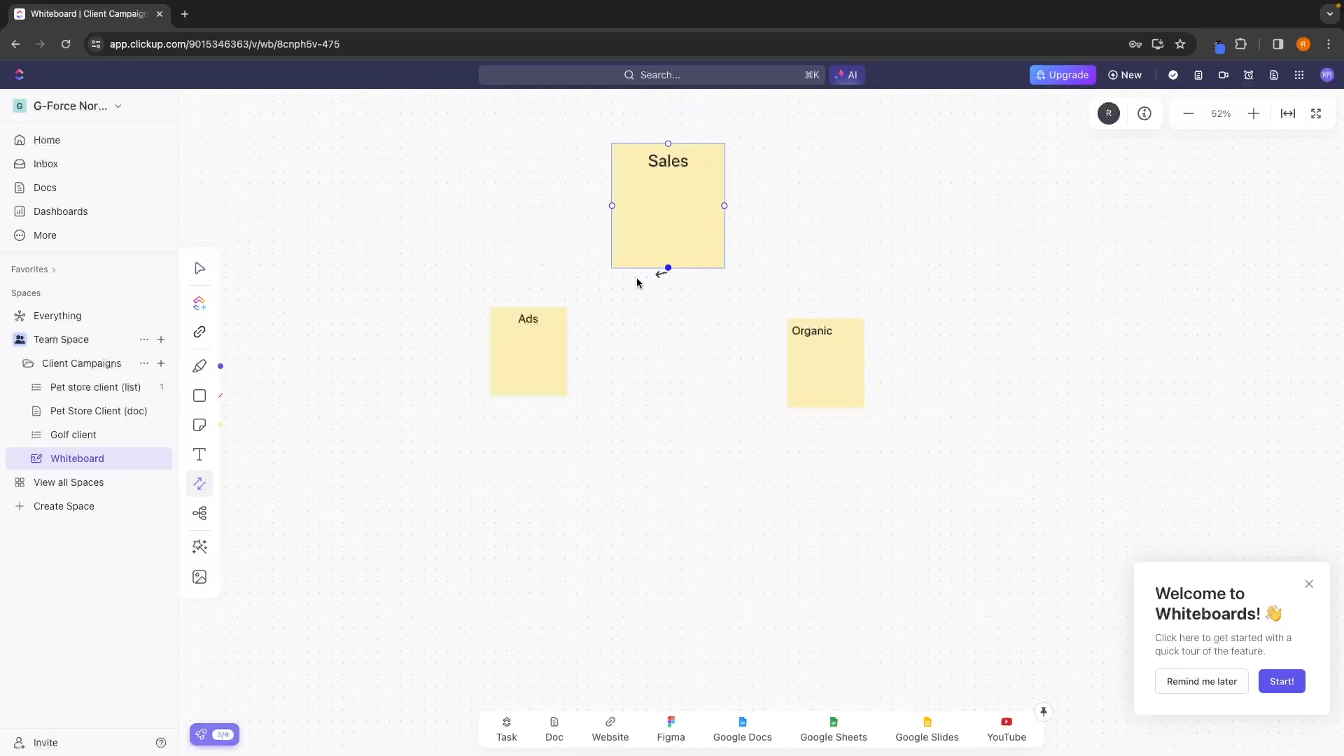
drag(667, 268, 528, 306)
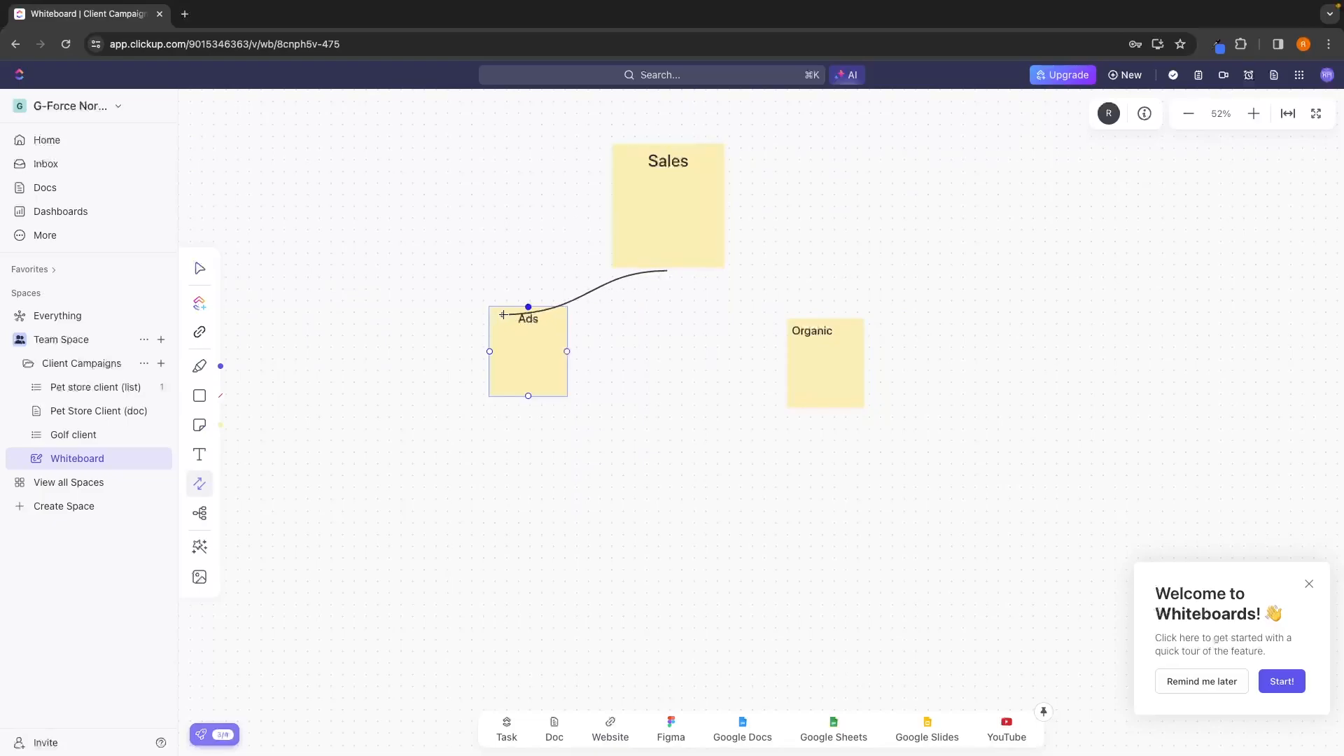
click(200, 483)
drag(667, 266, 825, 318)
Place another yellow sticky note below and to the left of the Ads note and enter "dflgknfjhn".
click(200, 425)
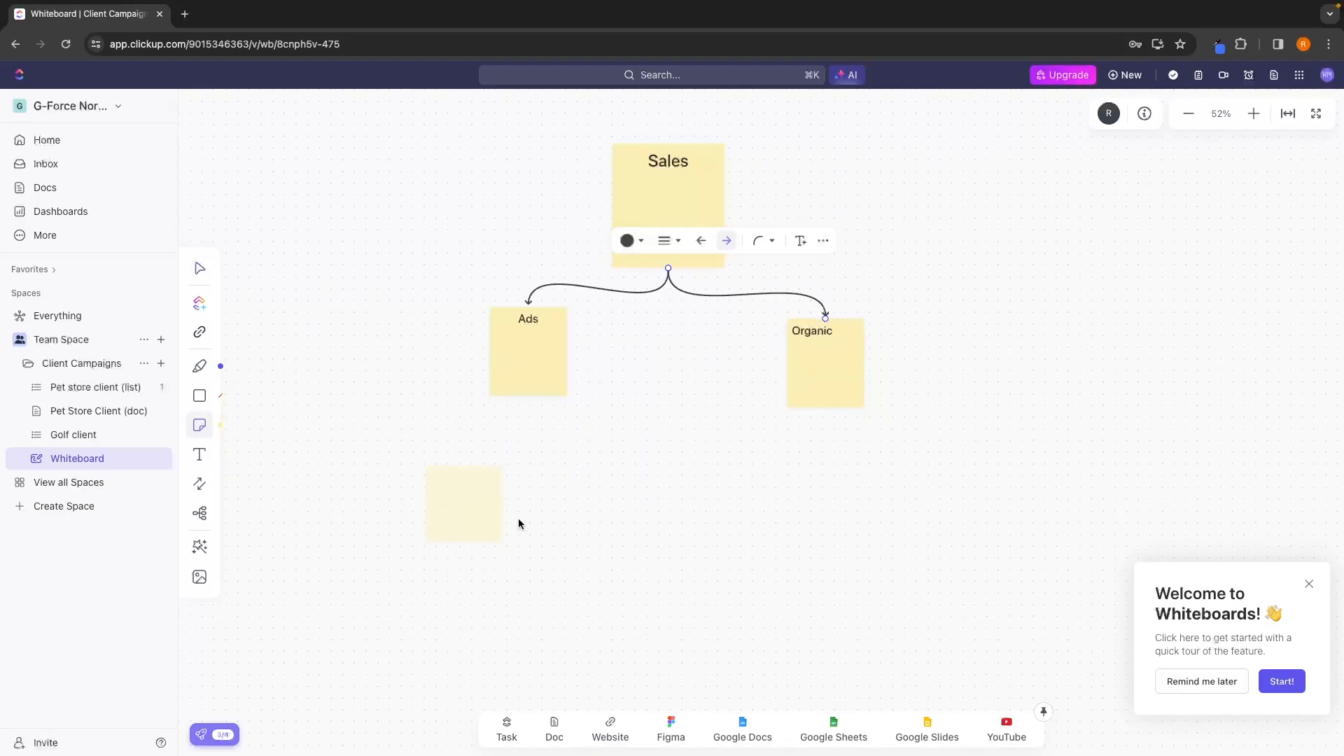
scroll(536, 493, down, 2)
scroll(536, 493, left, 3)
click(485, 429)
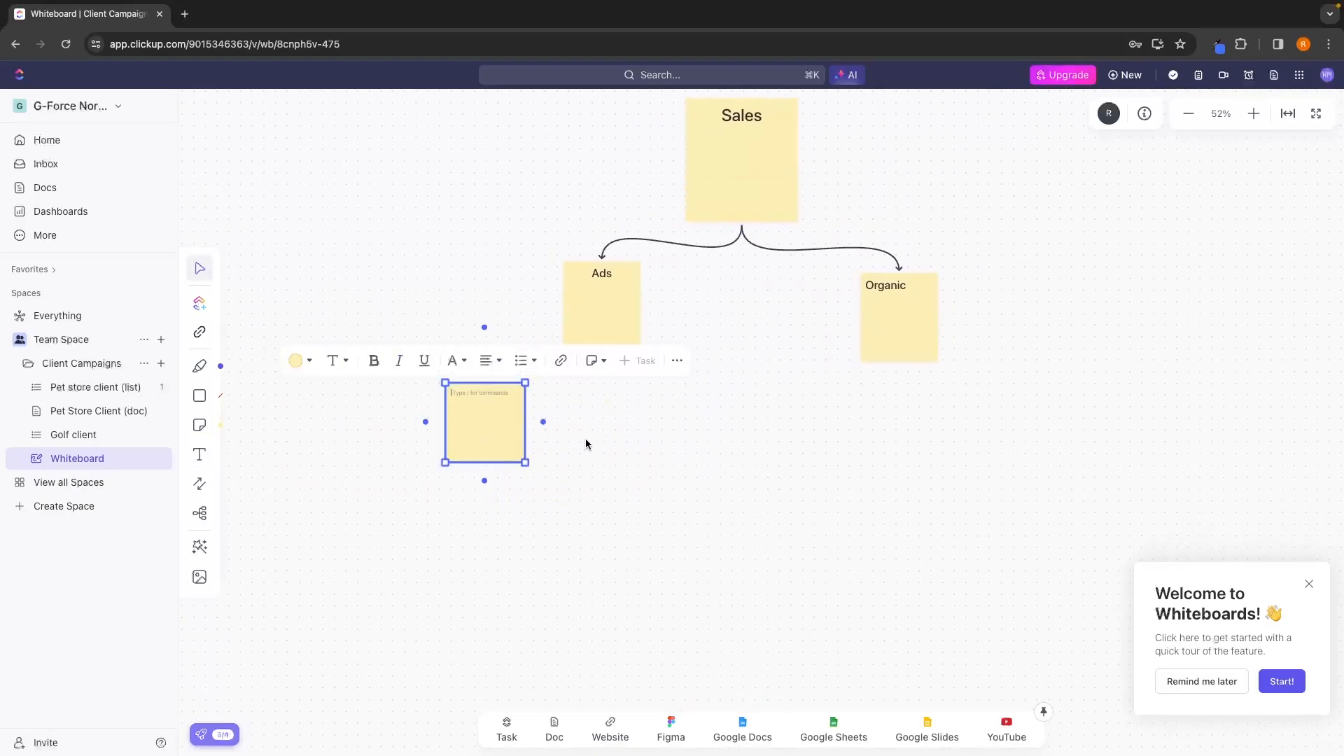
text(dflgknfjhn)
click(643, 429)
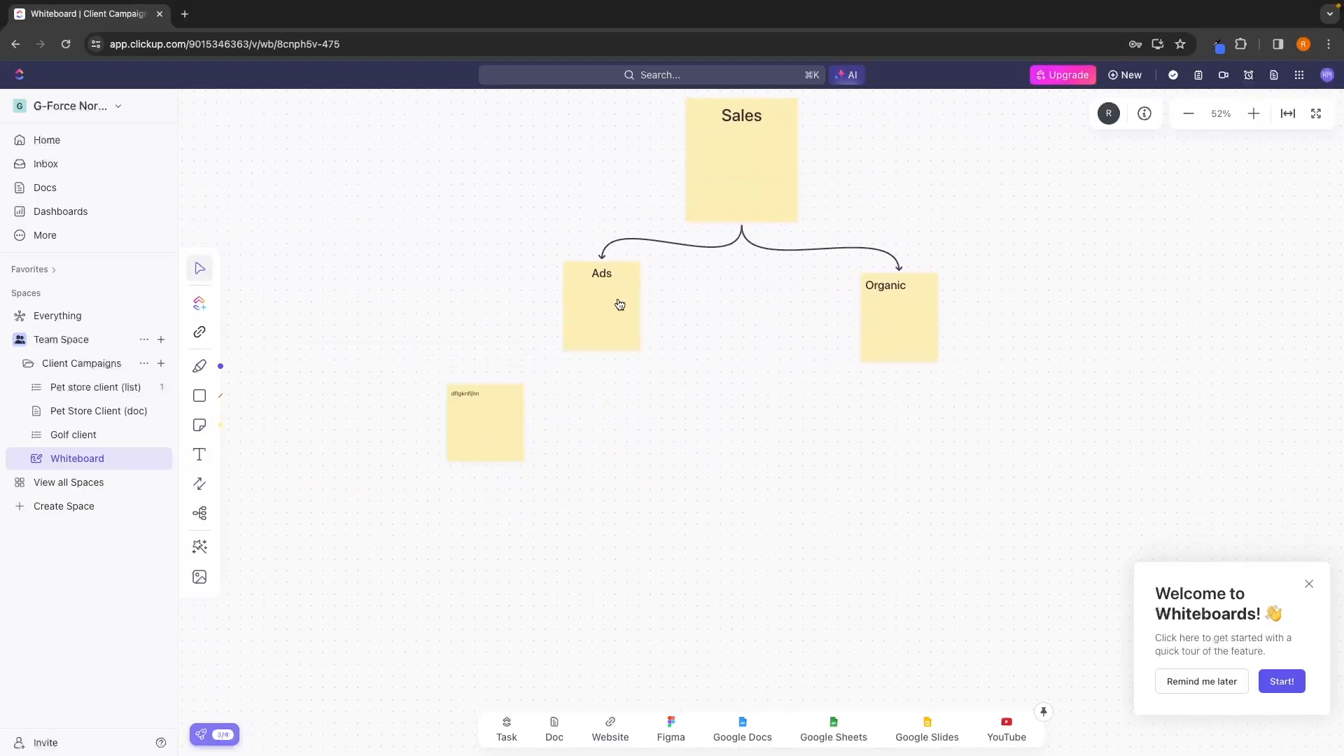
Delete all sticky notes and their connecting arrows from the whiteboard.
scroll(618, 409, down, 5)
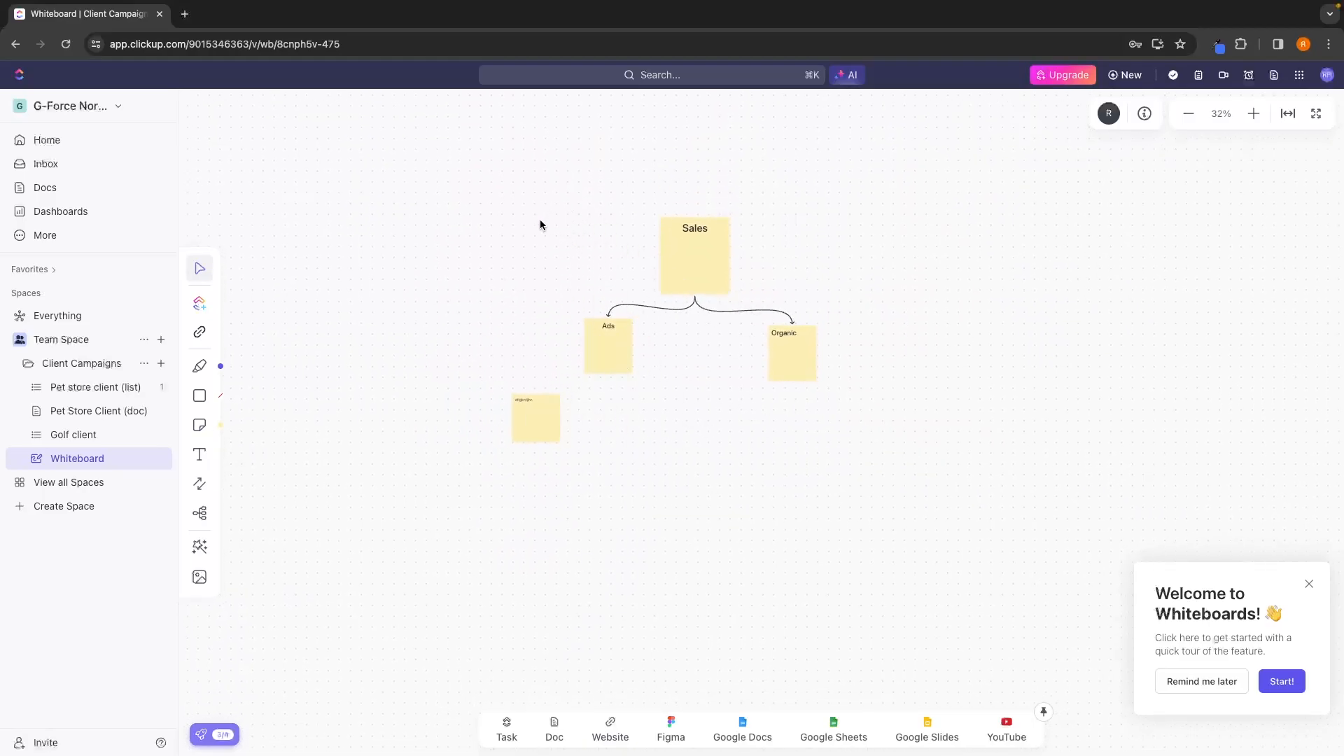
drag(530, 222, 915, 483)
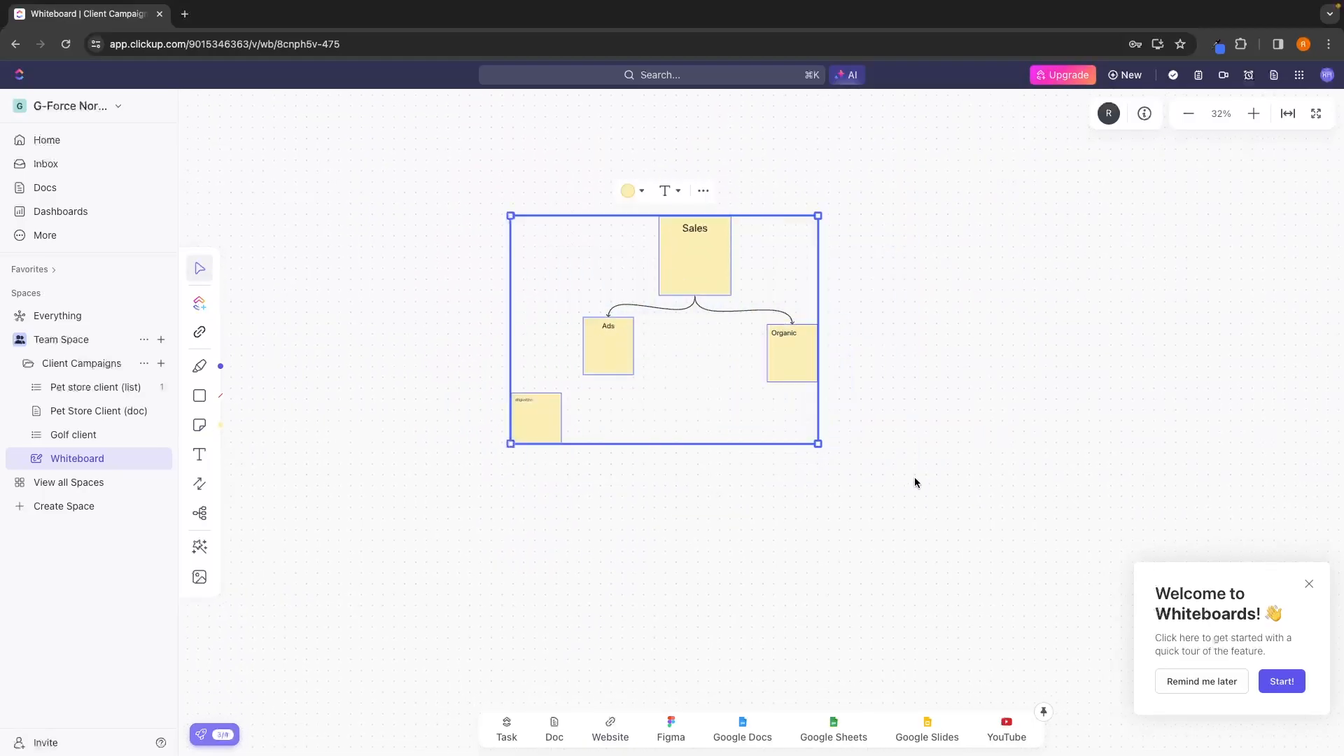
key(Delete)
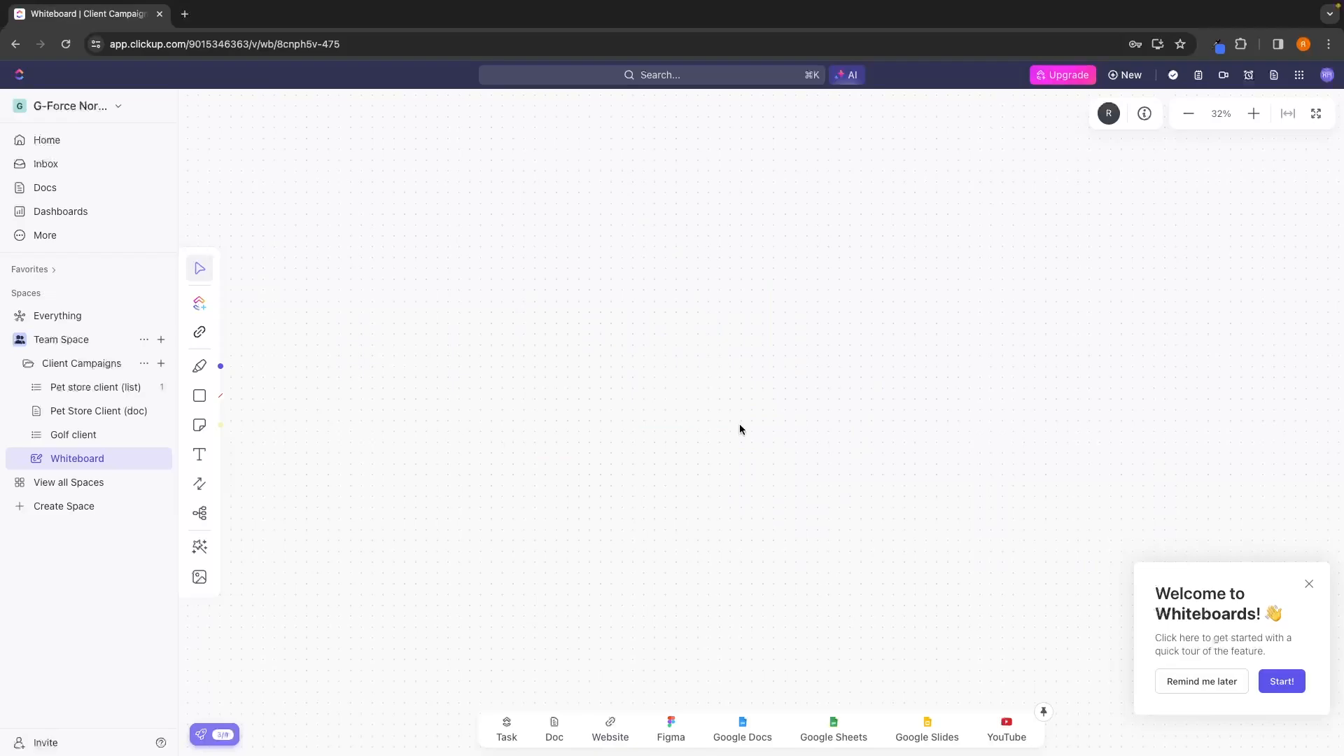
Upload the image IMG_2861-2-1.jpg.webp onto the whiteboard and delete the placed picture.
click(200, 577)
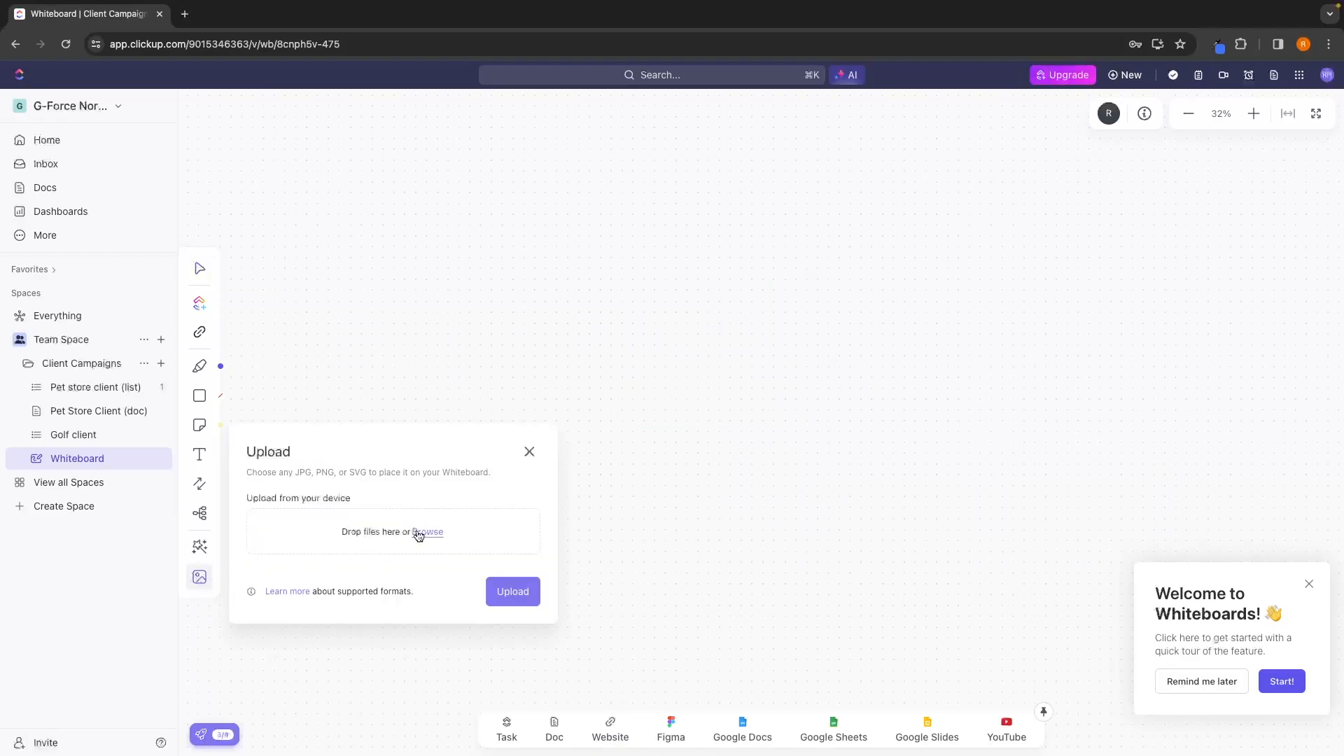
click(422, 537)
double_click(714, 384)
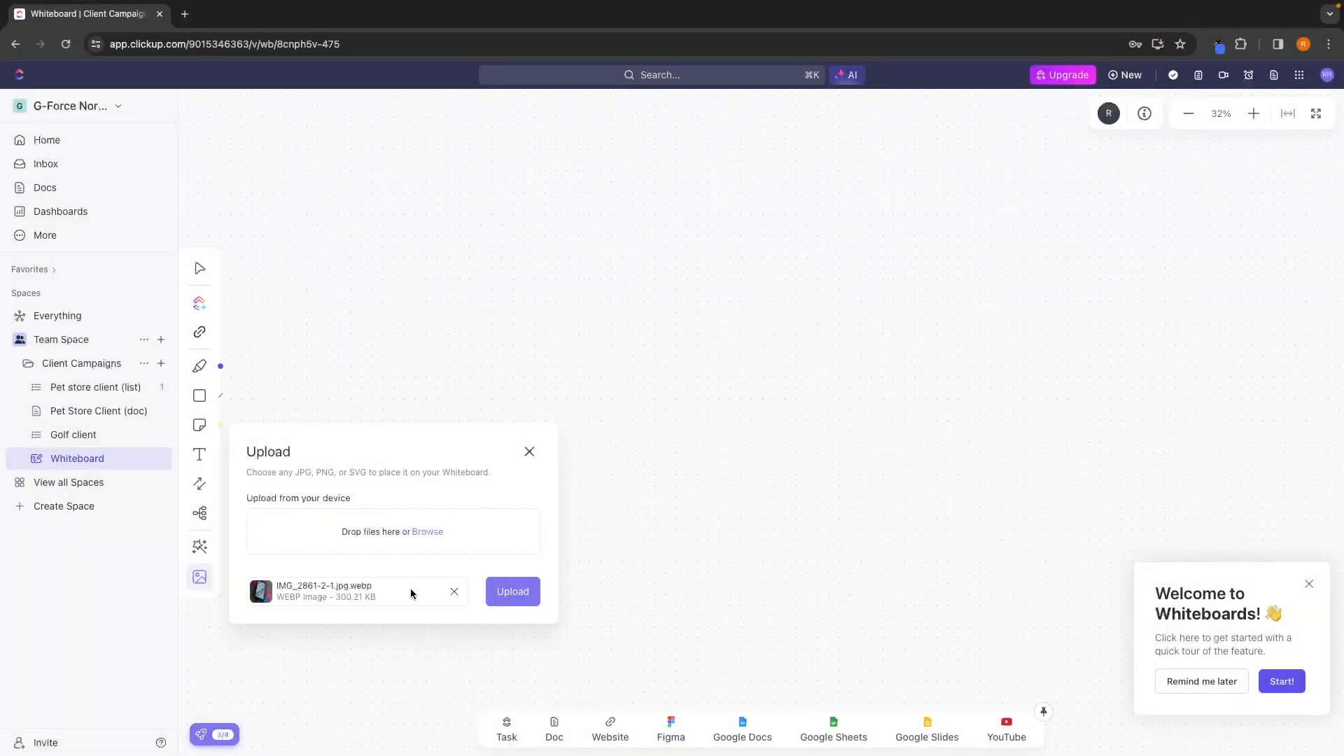
click(501, 587)
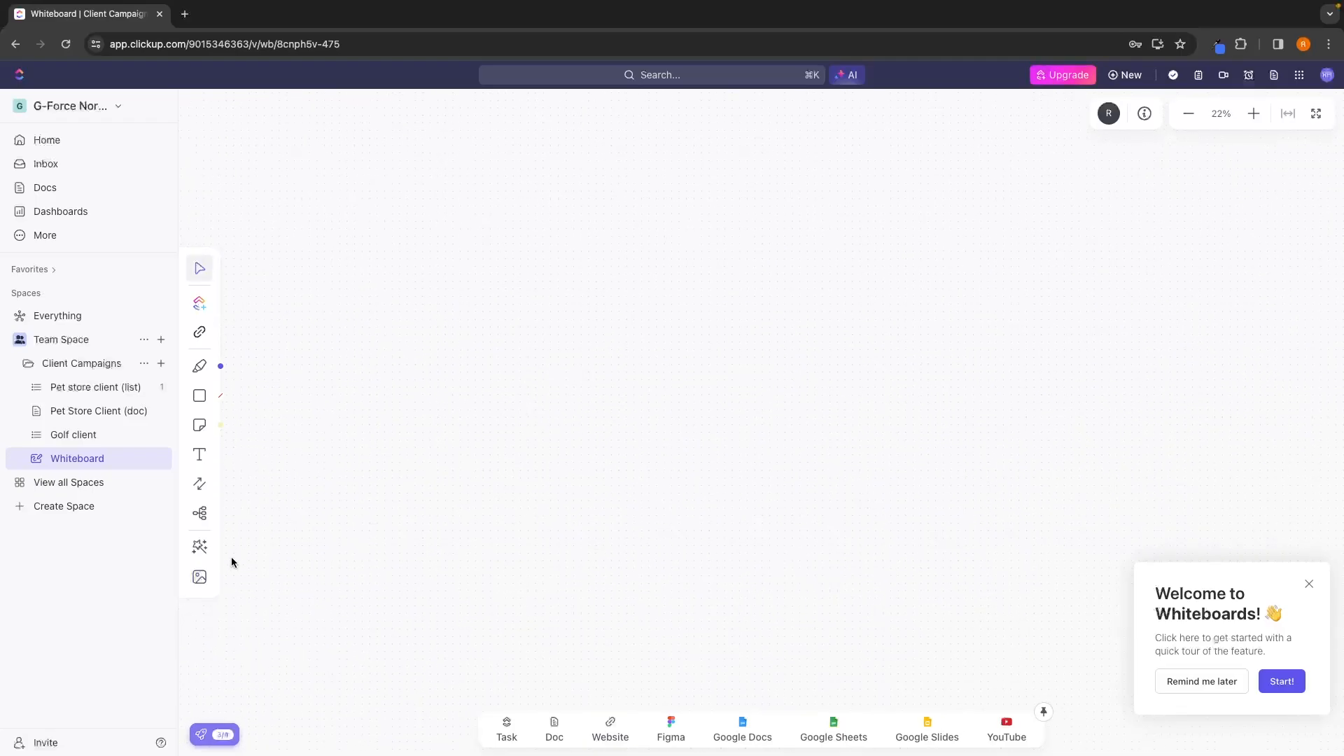
mouse_move(825, 471)
mouse_down()
mouse_move(737, 388)
mouse_move(770, 483)
mouse_move(822, 485)
mouse_move(705, 396)
mouse_move(825, 470)
mouse_up()
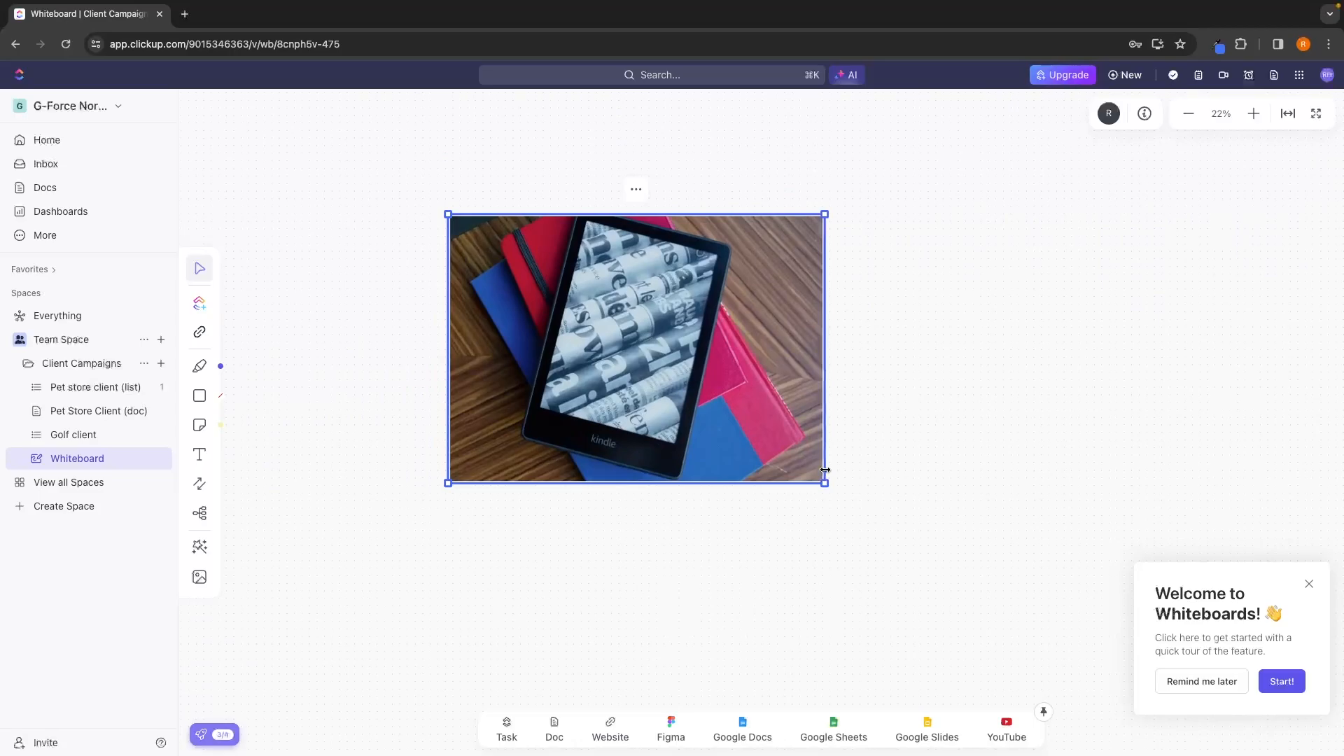
click(635, 189)
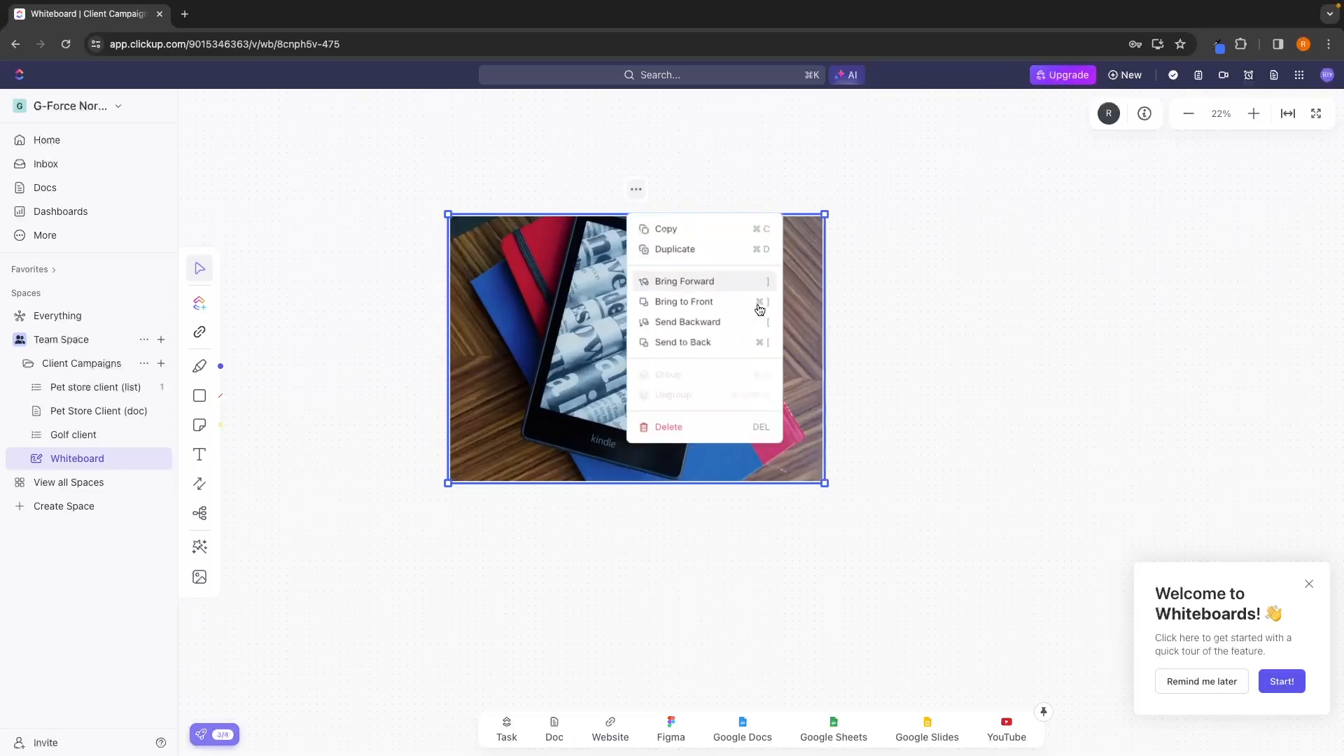
click(680, 426)
Insert the Flow Chart template from the whiteboard template library and enlarge it.
click(200, 545)
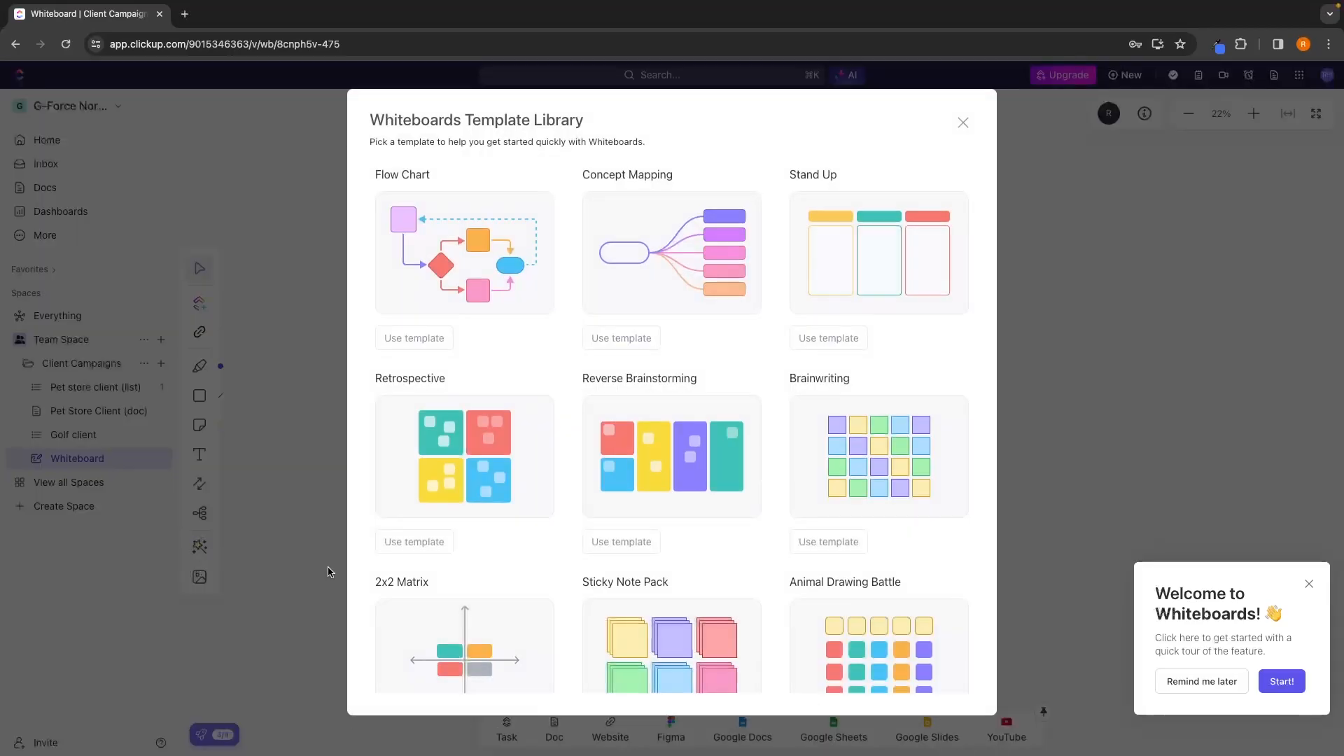
scroll(482, 545, down, 2)
scroll(483, 551, up, 2)
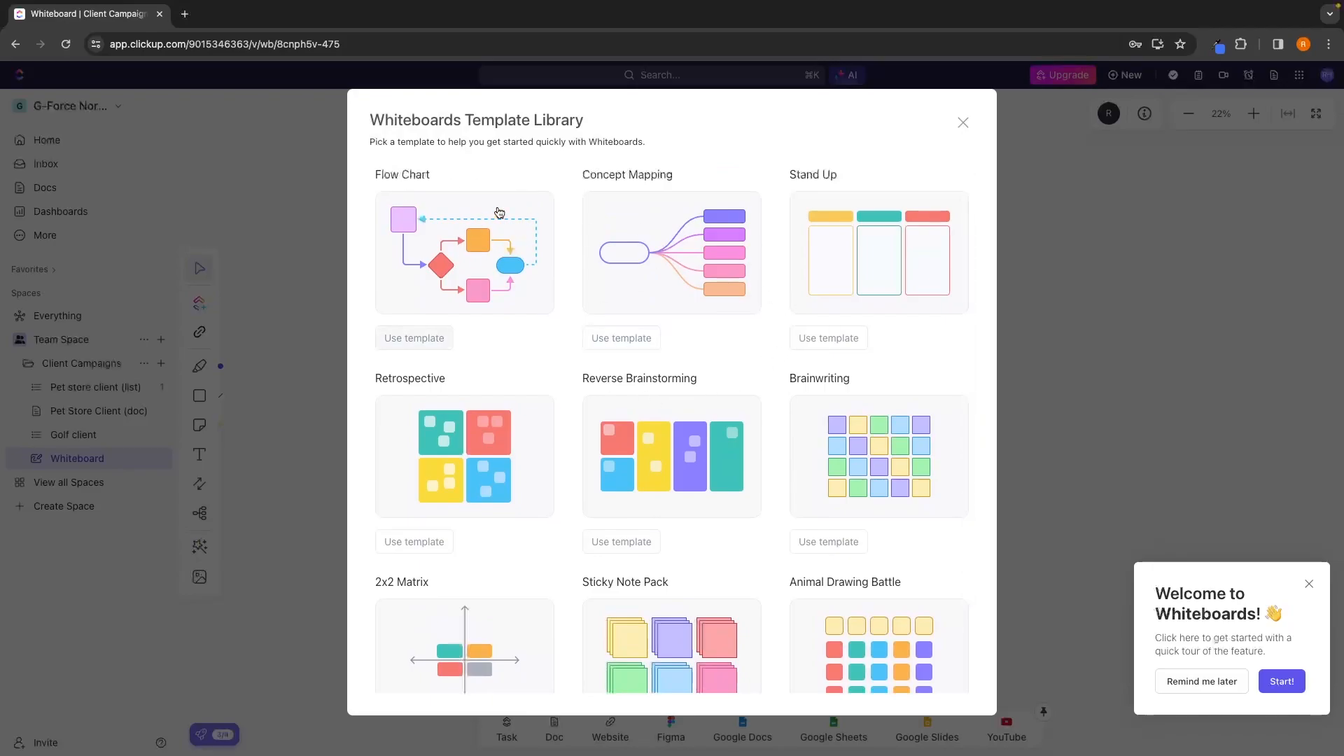
click(422, 335)
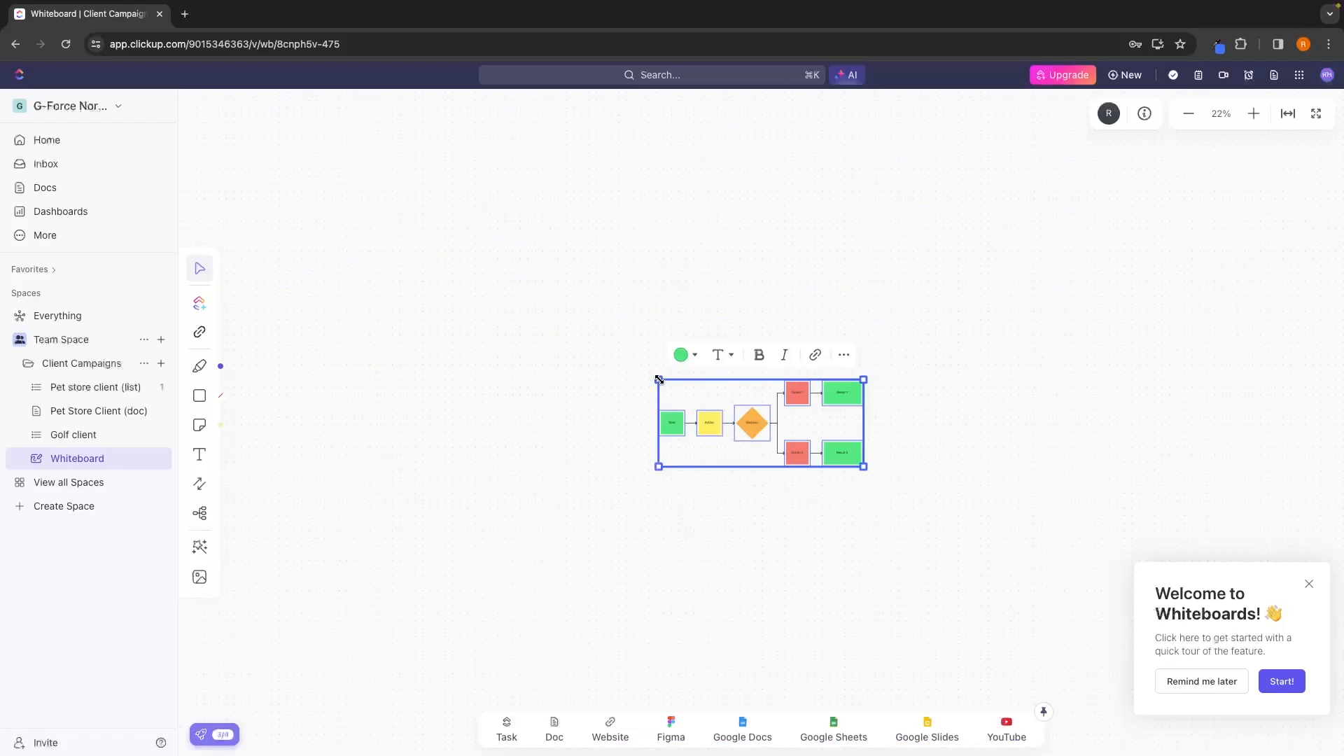
drag(660, 379, 327, 211)
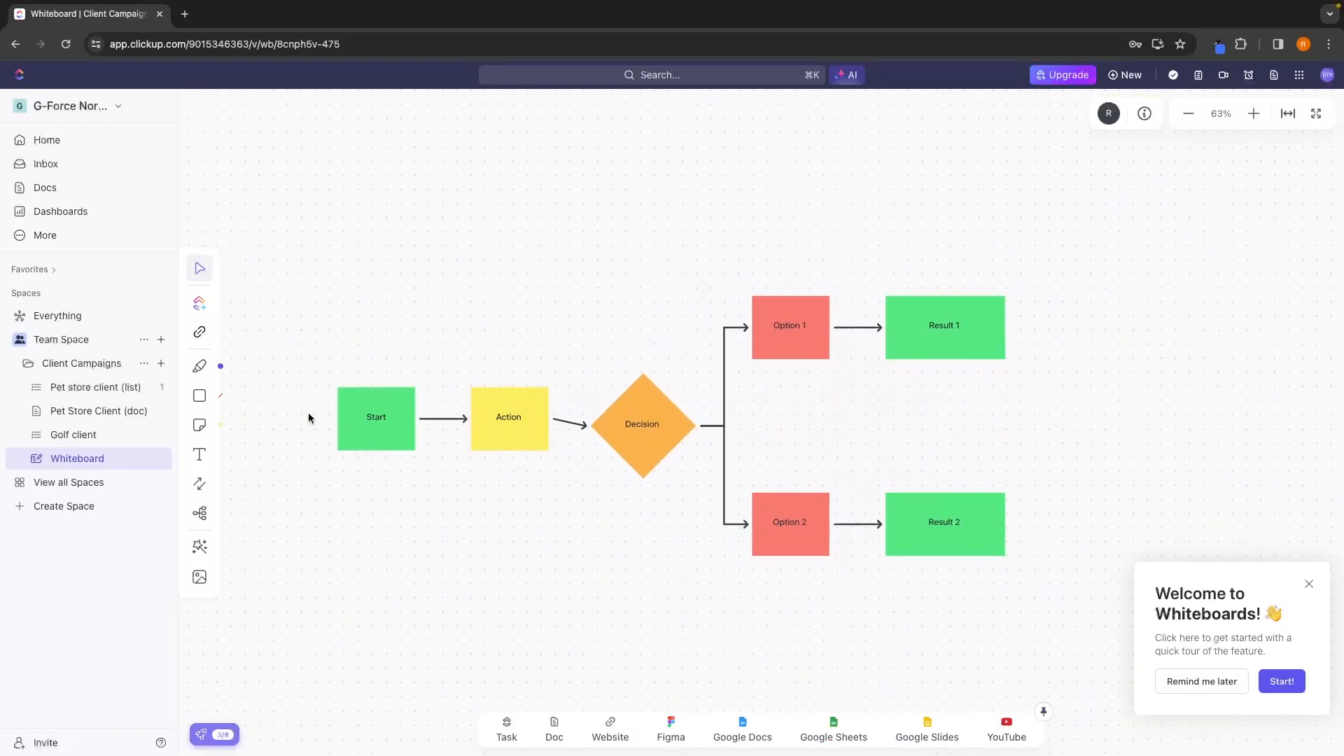
Replace the text of the flow chart's green Start box with "fhjnfbf,".
click(375, 417)
click(408, 415)
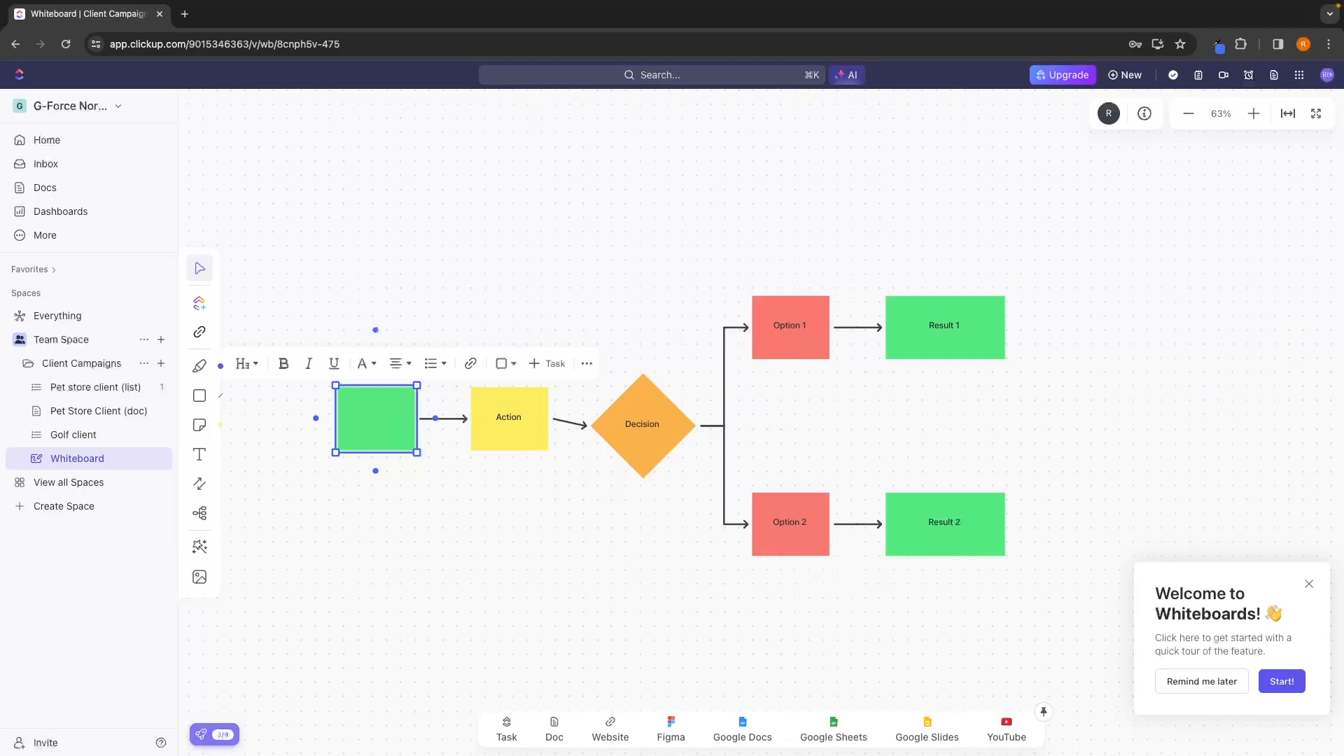
text(fhjnfbf,)
click(452, 505)
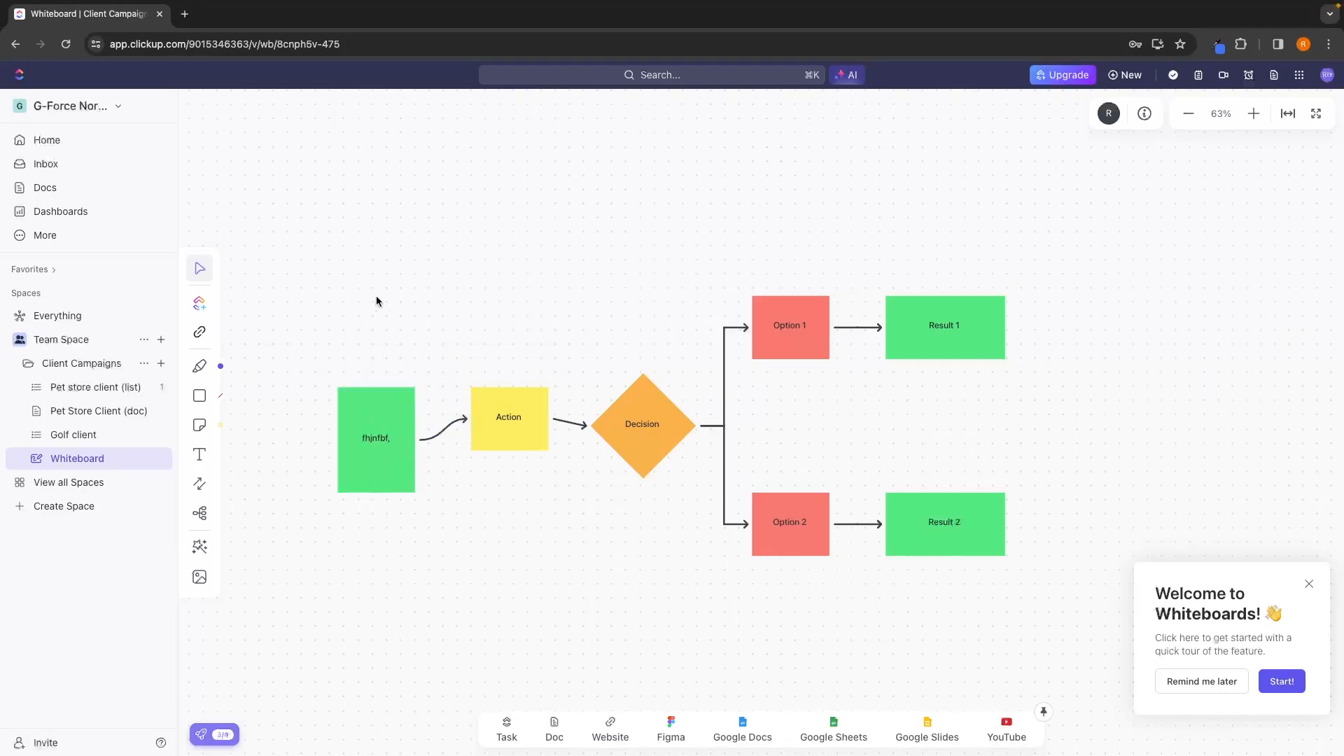
Select the whole flow chart and delete it from the whiteboard.
drag(306, 282, 1078, 650)
click(710, 268)
click(816, 509)
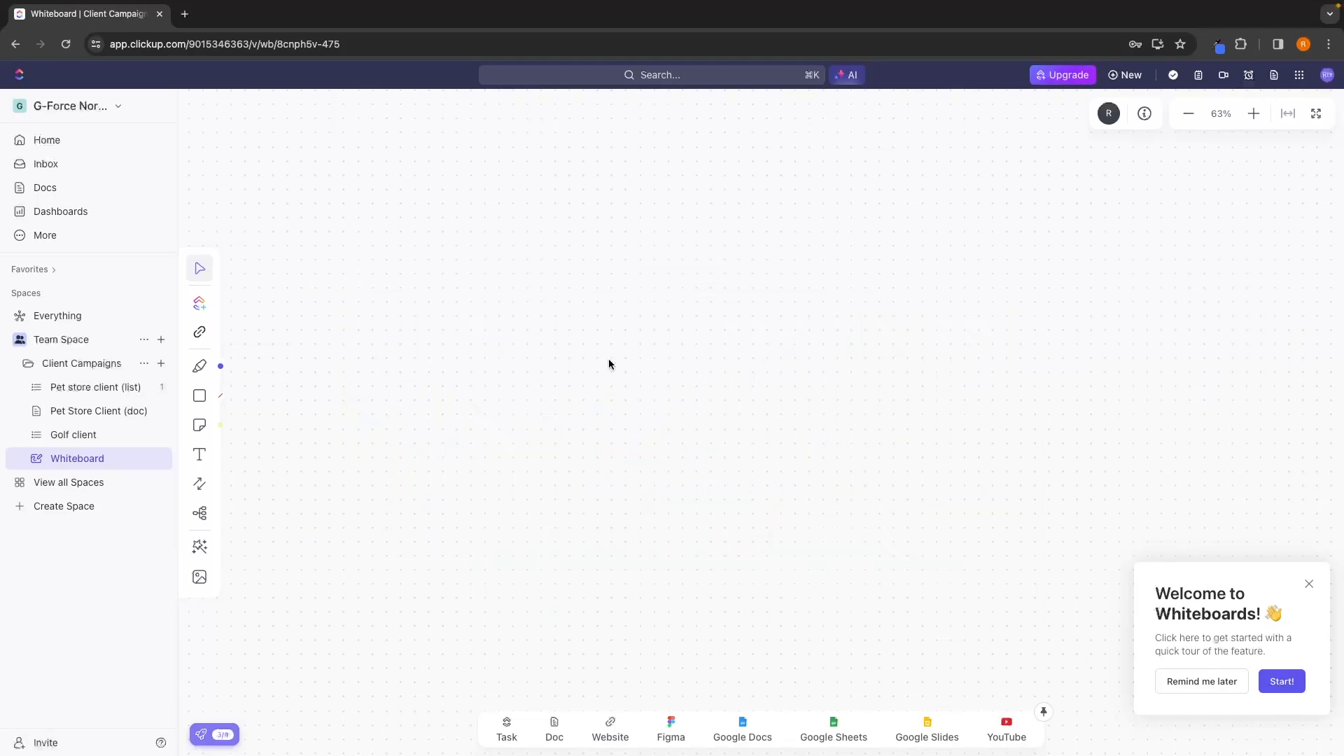
scroll(602, 423, down, 3)
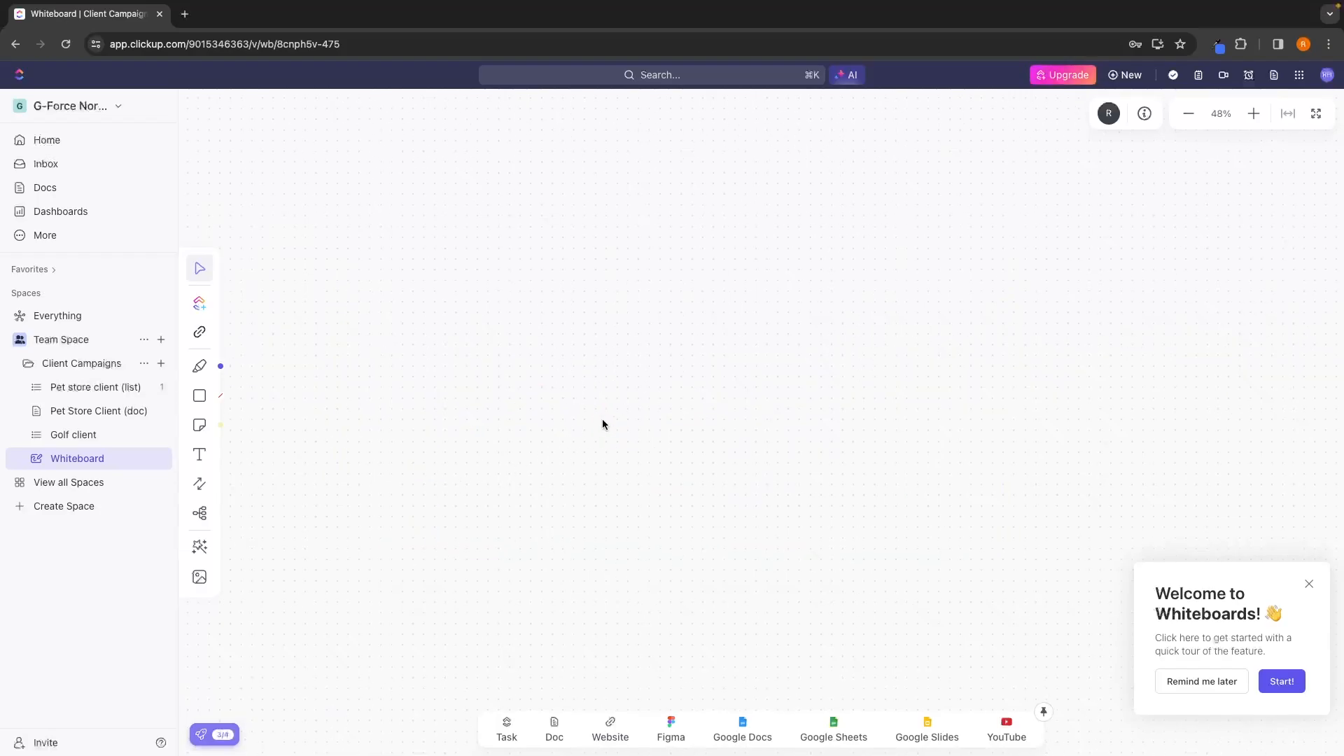
Open the Pet store client list and expand the subtasks of Create organic Instagram posts.
click(112, 386)
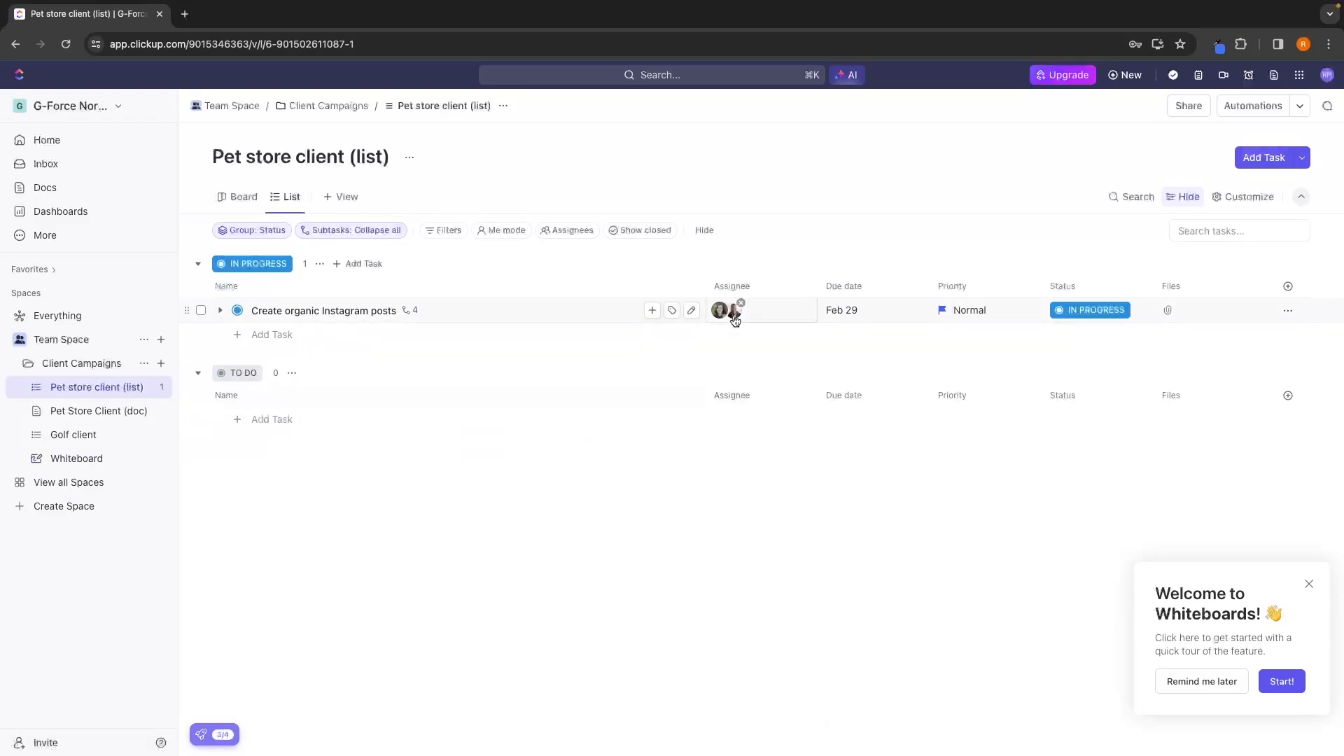
click(220, 310)
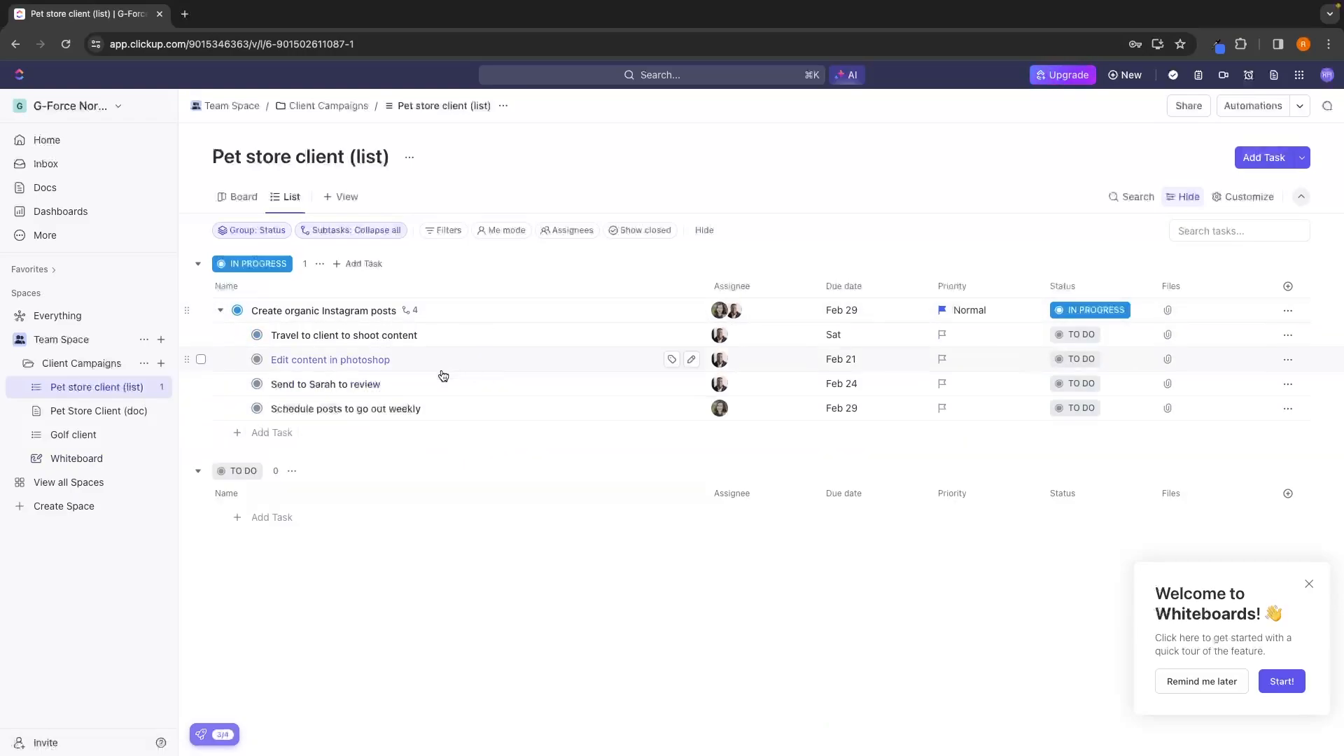
In the board view, move the Run profitable Facebook ads card from Complete to Planning and on to In Progress.
click(237, 197)
drag(1064, 360, 452, 353)
drag(677, 366, 657, 394)
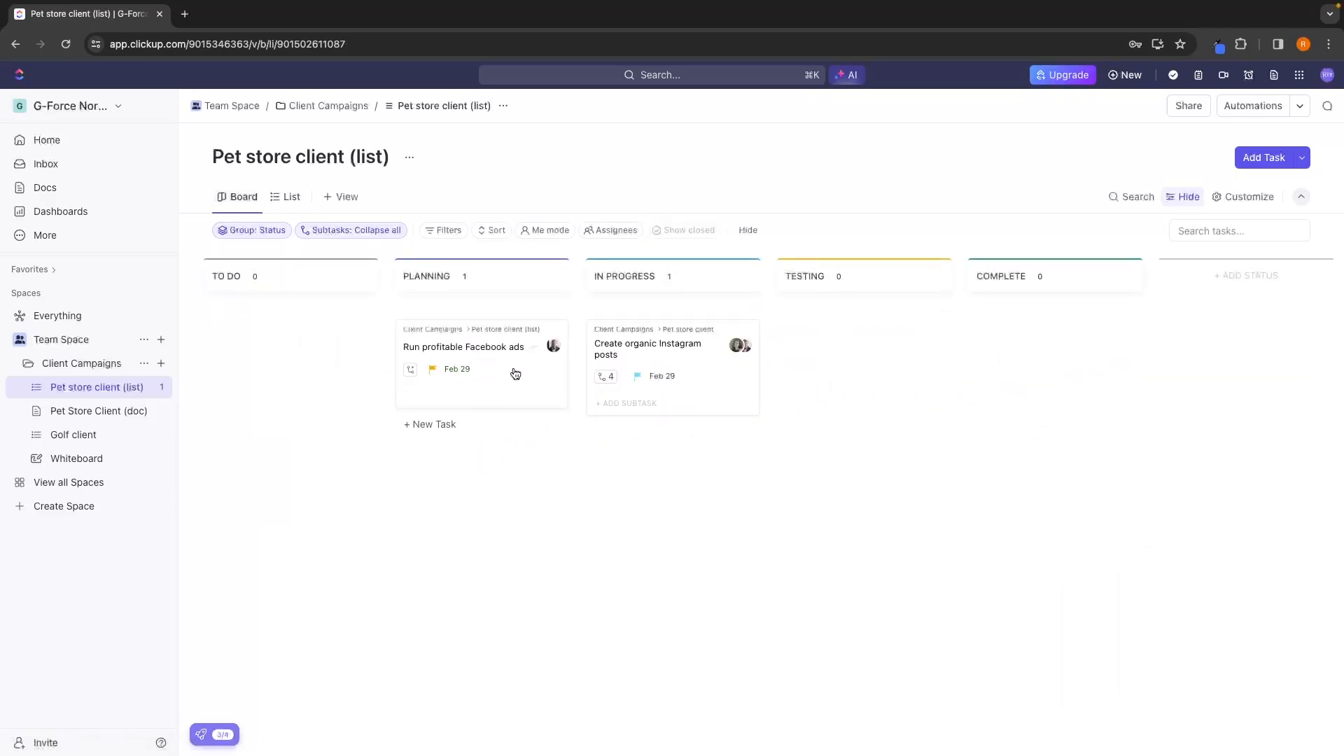
drag(516, 371, 706, 495)
In the list view, set Create 10 video creatives, Write 10 pieces of ad copy and Cut losing ads to In Progress.
click(287, 197)
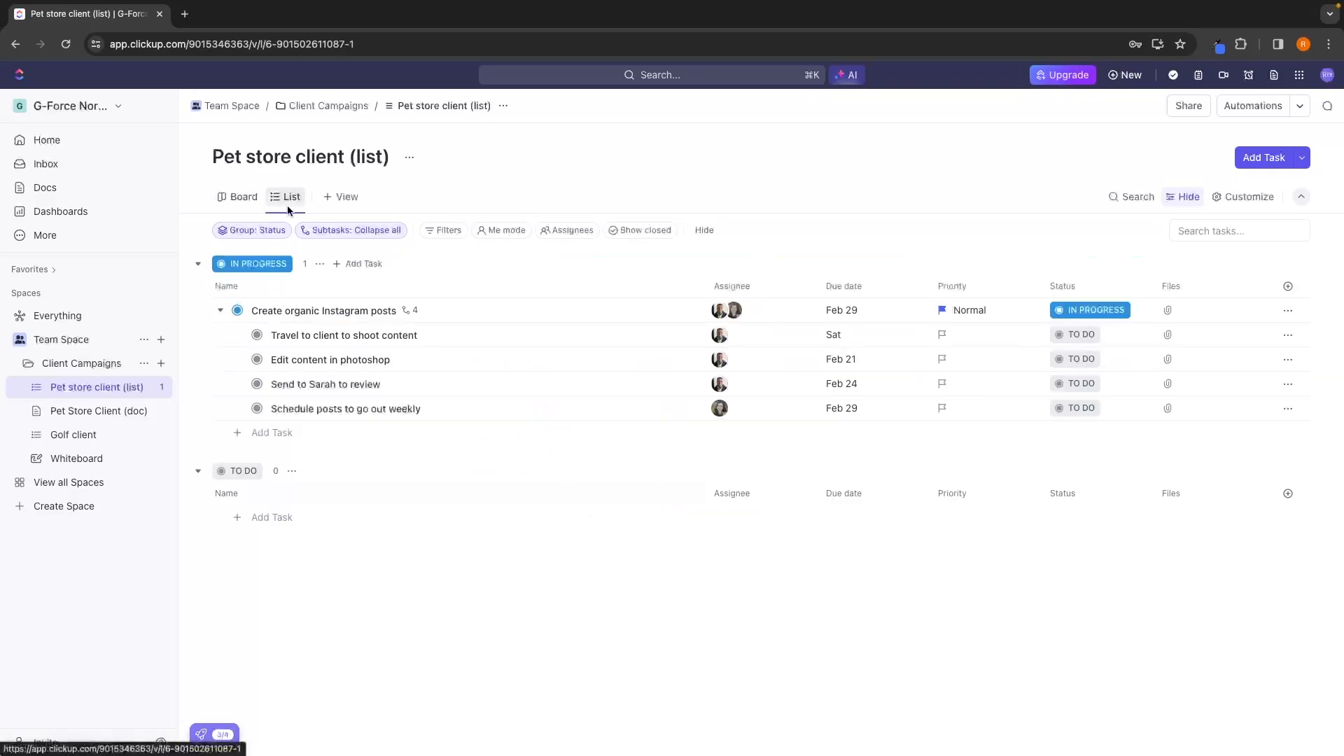
click(1092, 457)
click(1090, 565)
click(1092, 482)
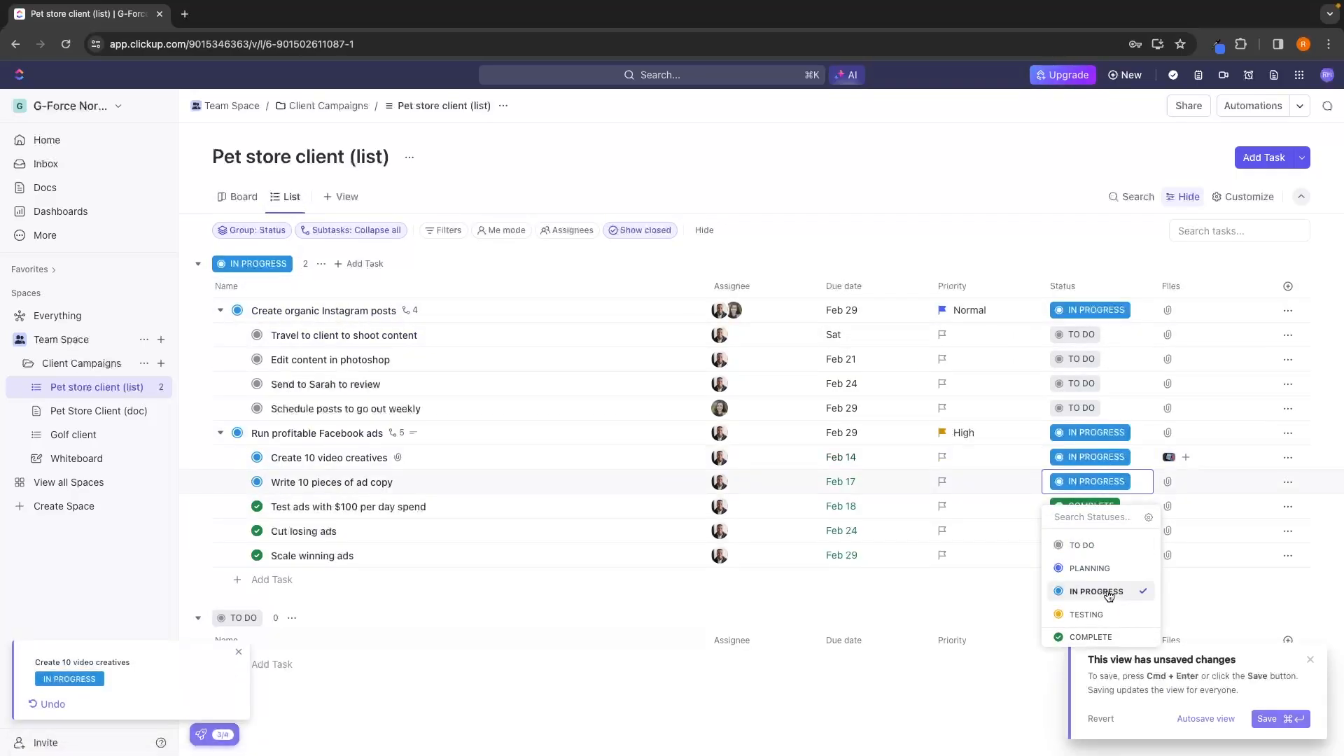
click(1090, 591)
click(1103, 533)
click(1092, 640)
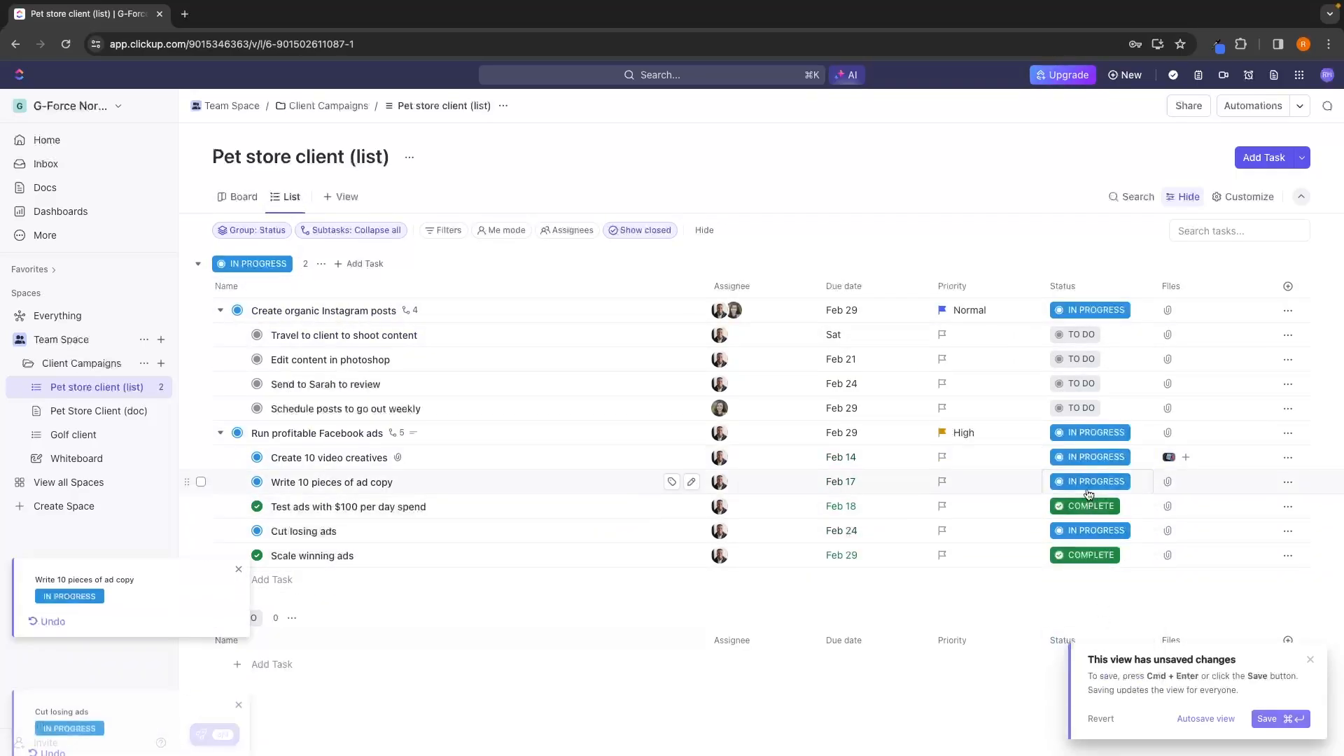
Set the status of Test ads with $100 per day spend and Scale winning ads to In Progress.
click(1090, 487)
click(1081, 508)
click(1084, 506)
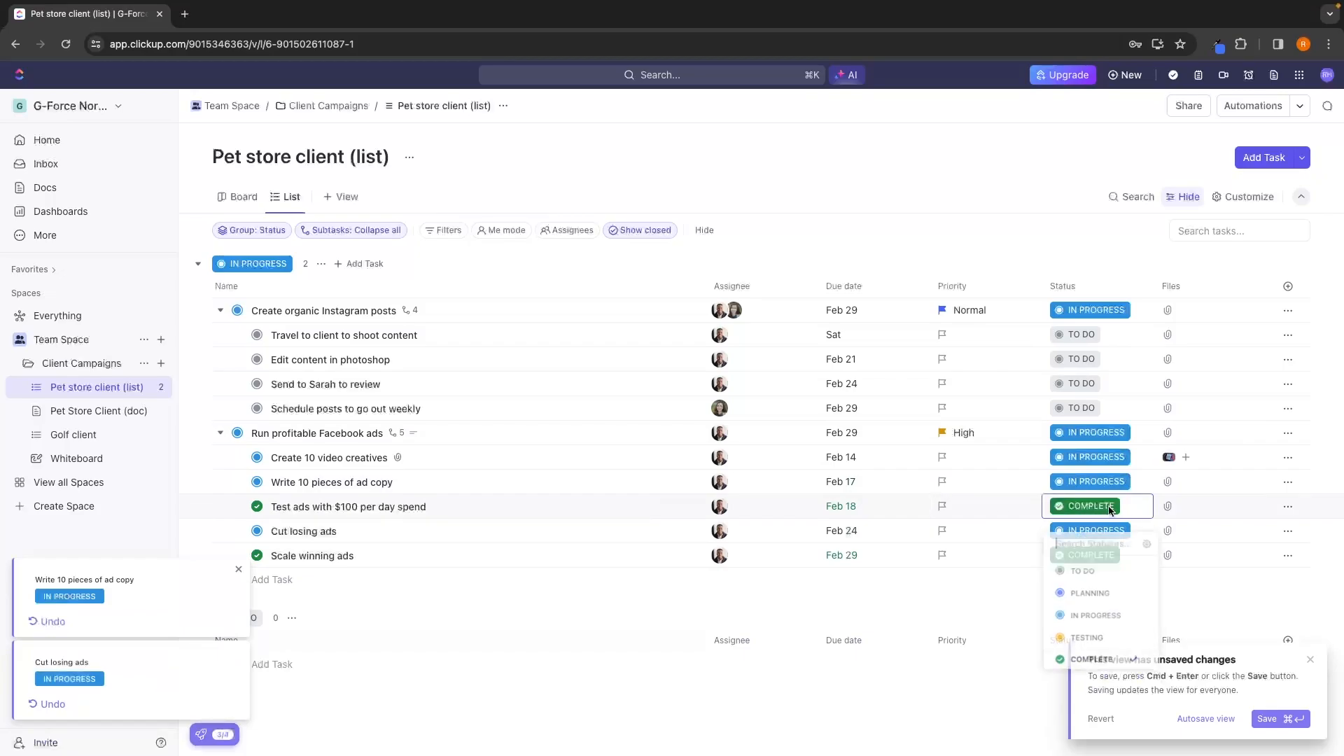
click(1123, 615)
click(1103, 557)
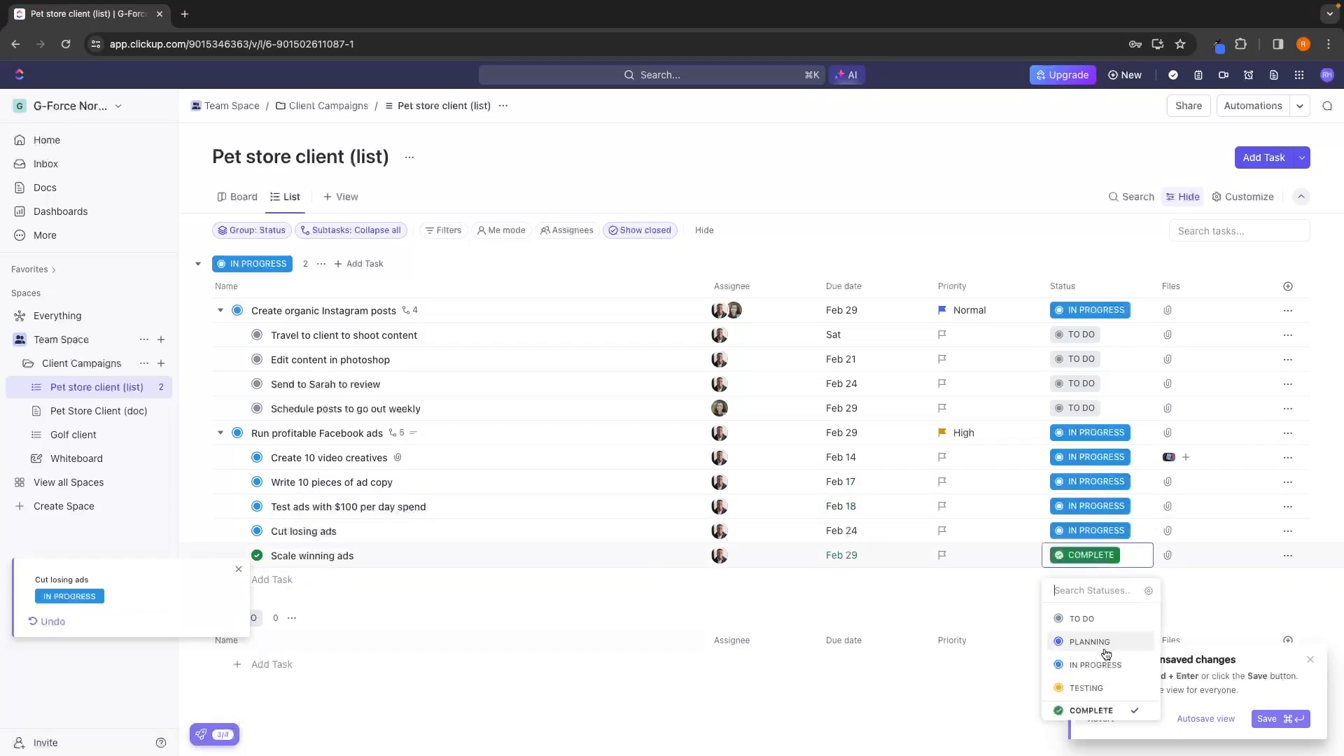
click(1090, 642)
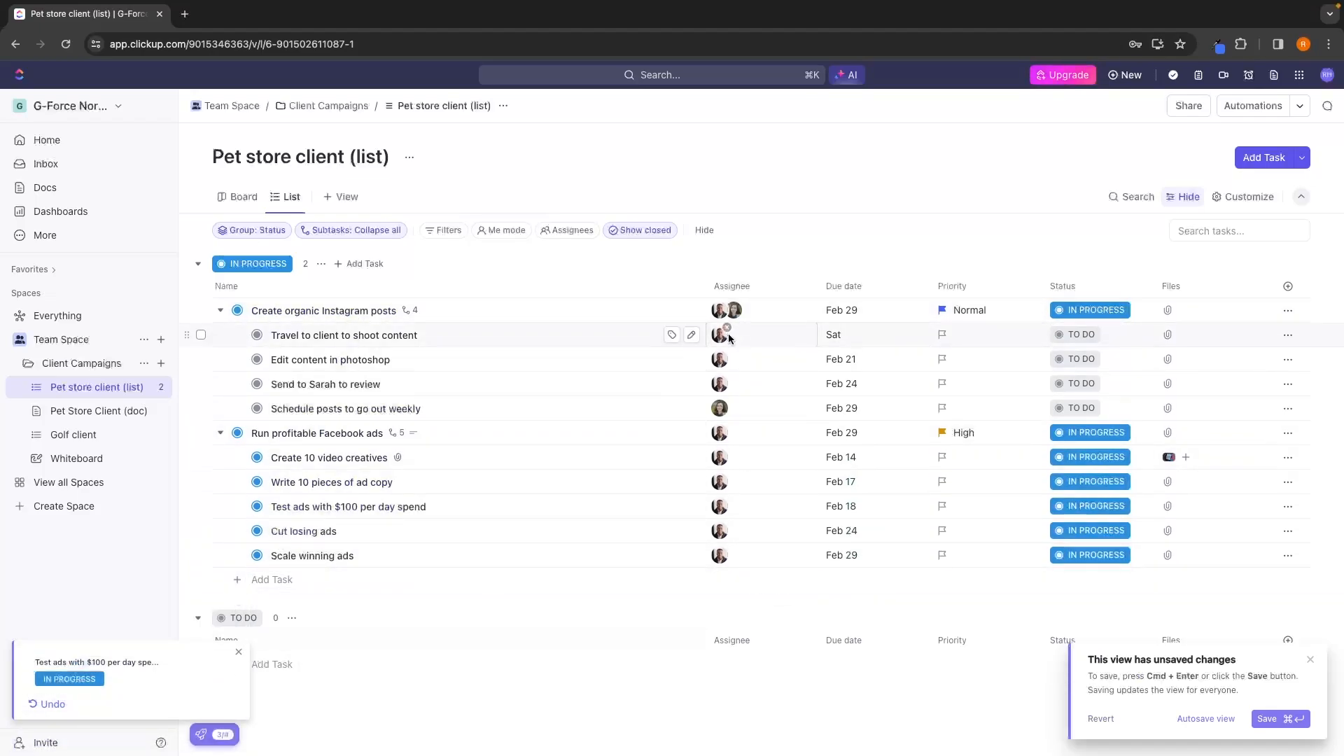
Reassign Create organic Instagram posts and all its subtasks to the second team member, and collapse both parent tasks.
click(759, 338)
click(771, 472)
click(764, 341)
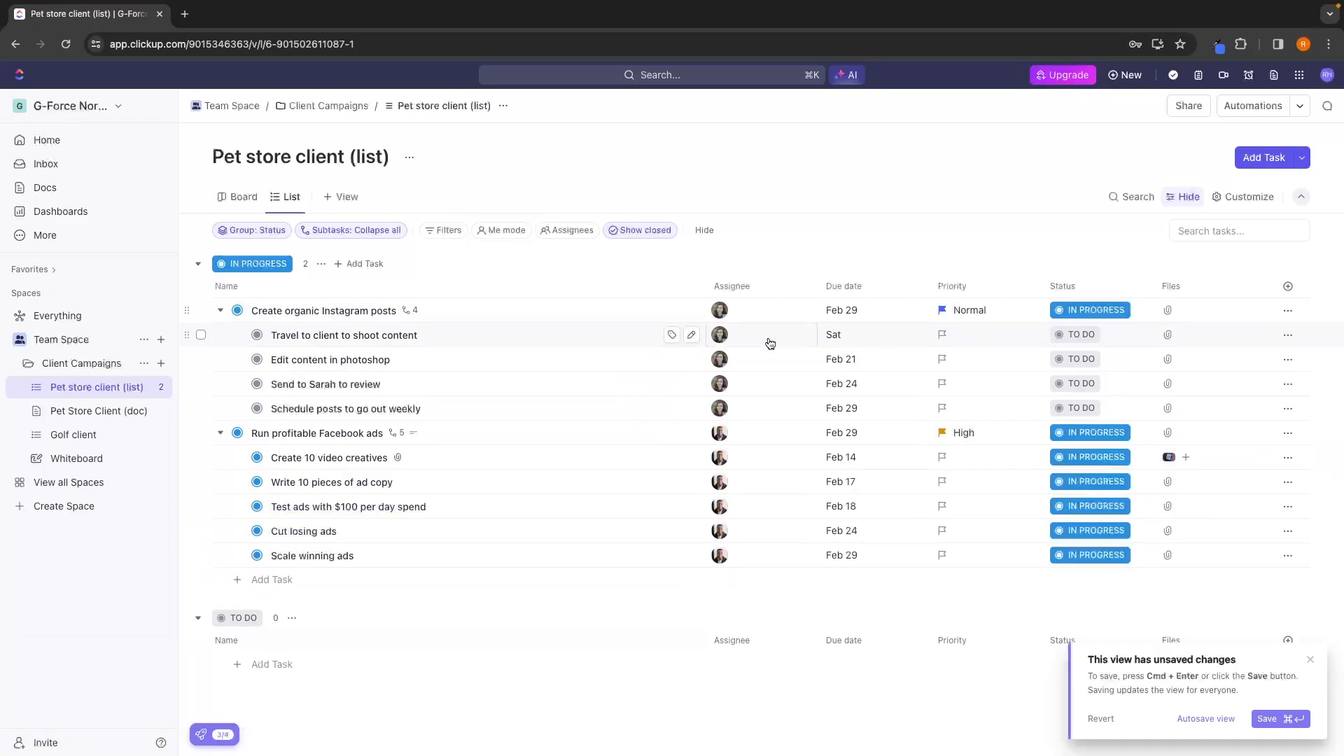
click(221, 310)
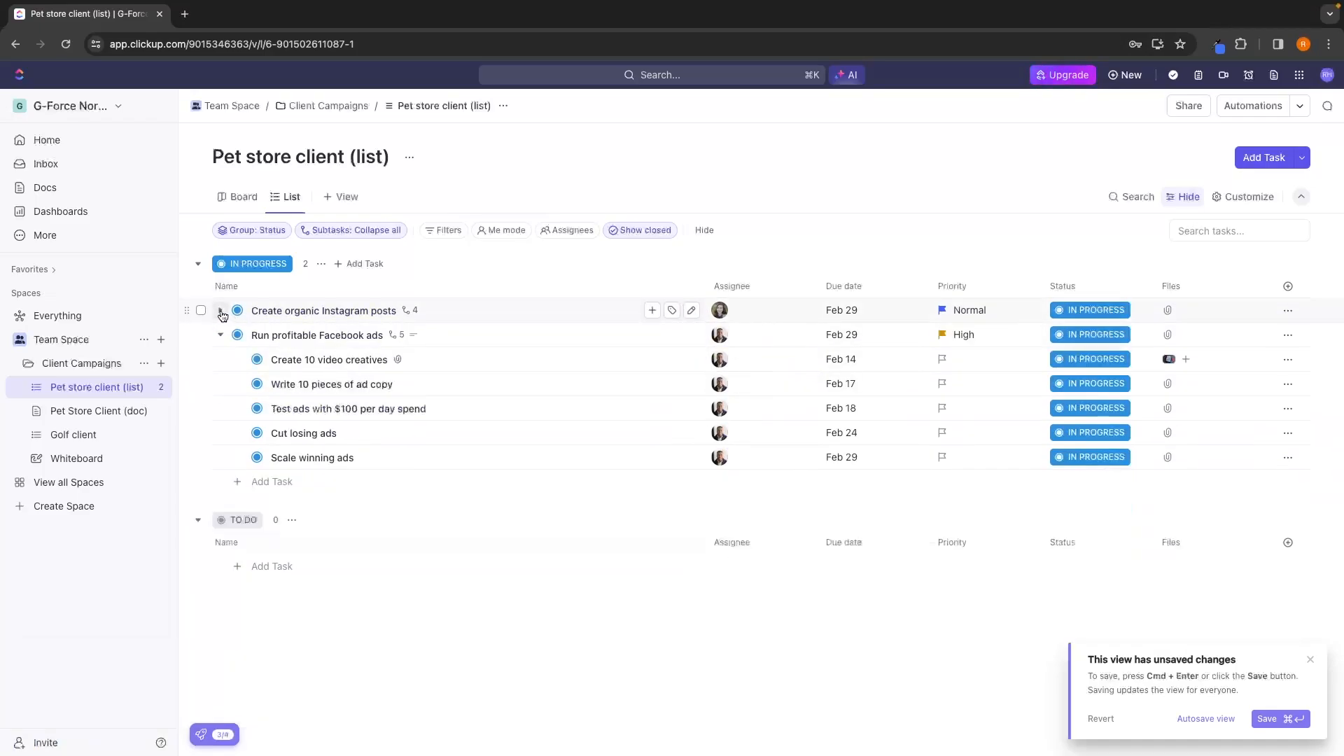
click(220, 334)
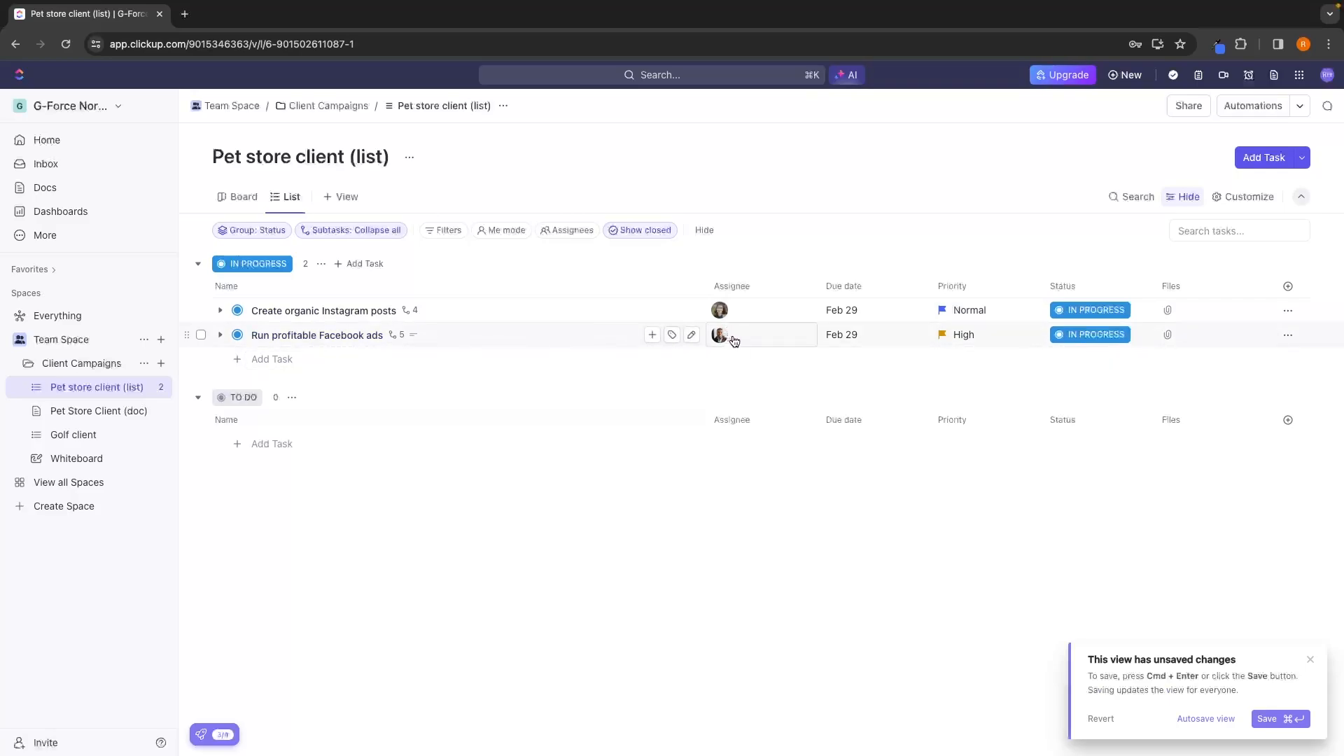
Check the account menu for the signed-in member and expand the subtasks of Run profitable Facebook ads.
click(1326, 76)
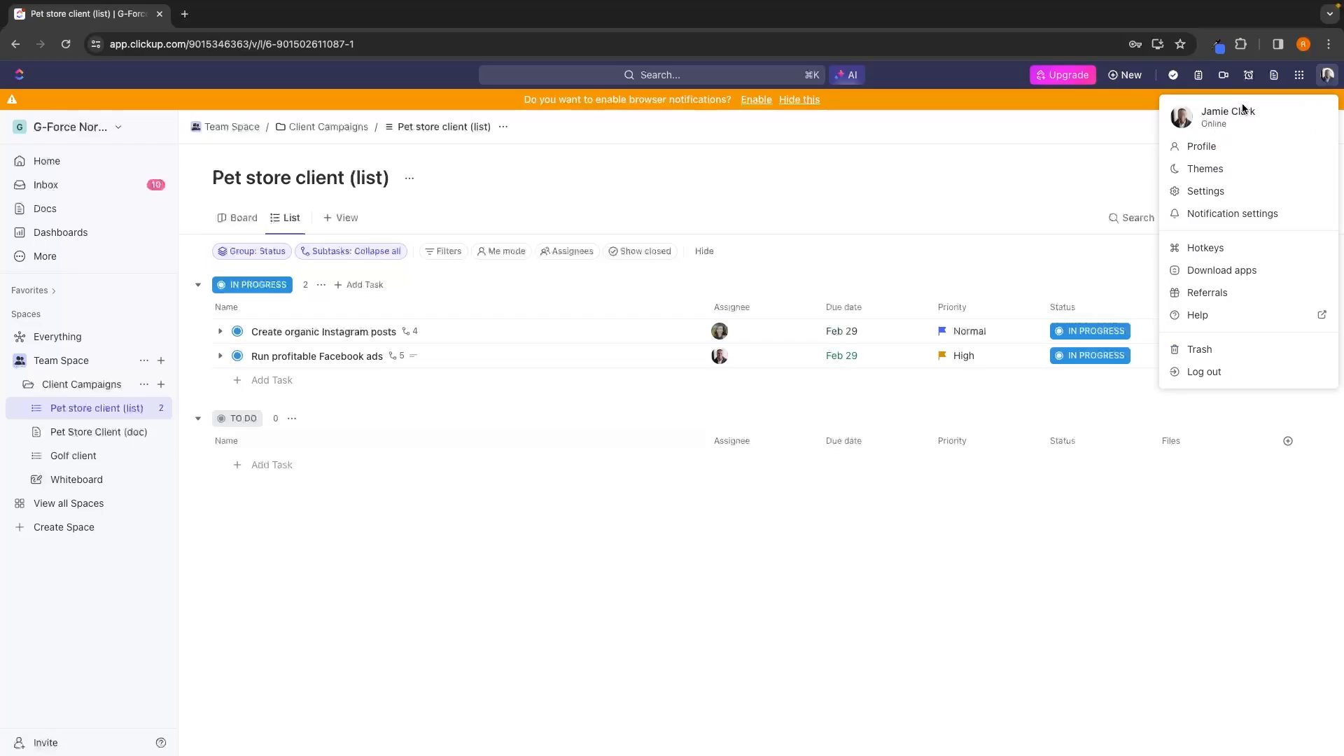
click(969, 182)
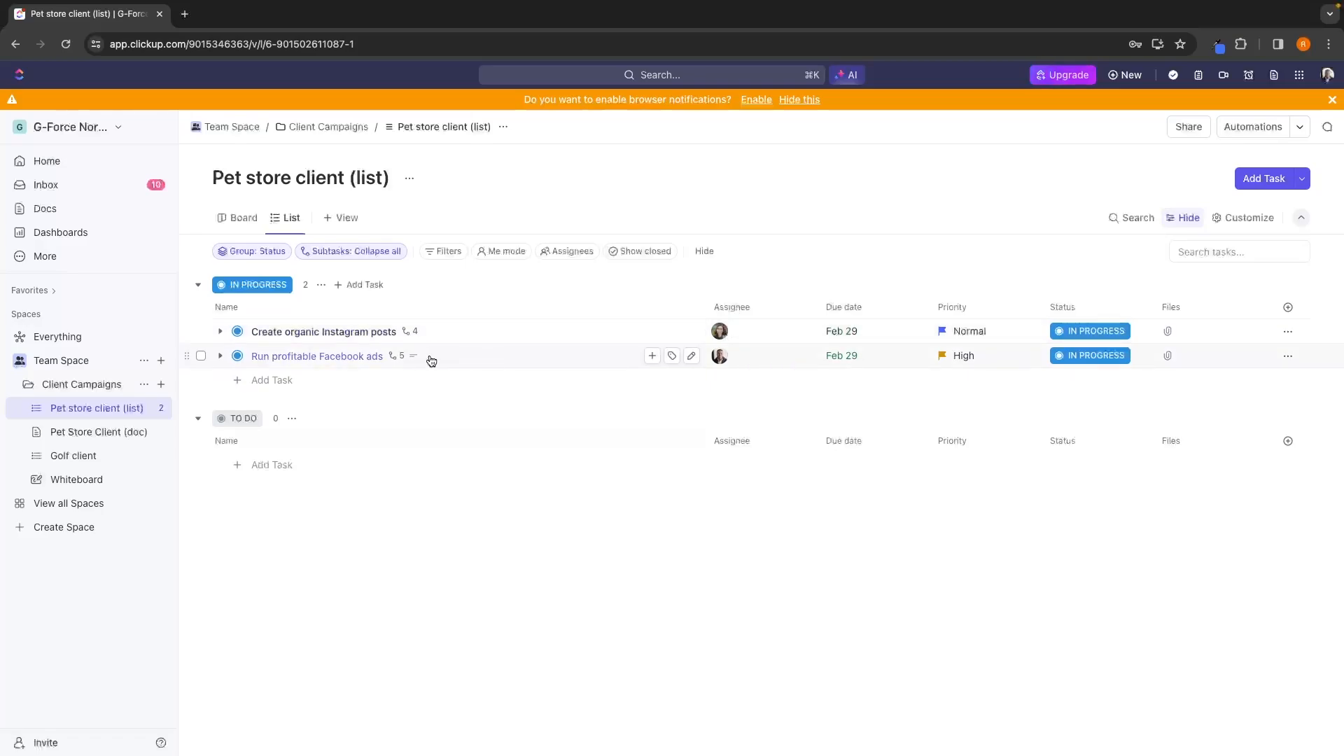
click(221, 356)
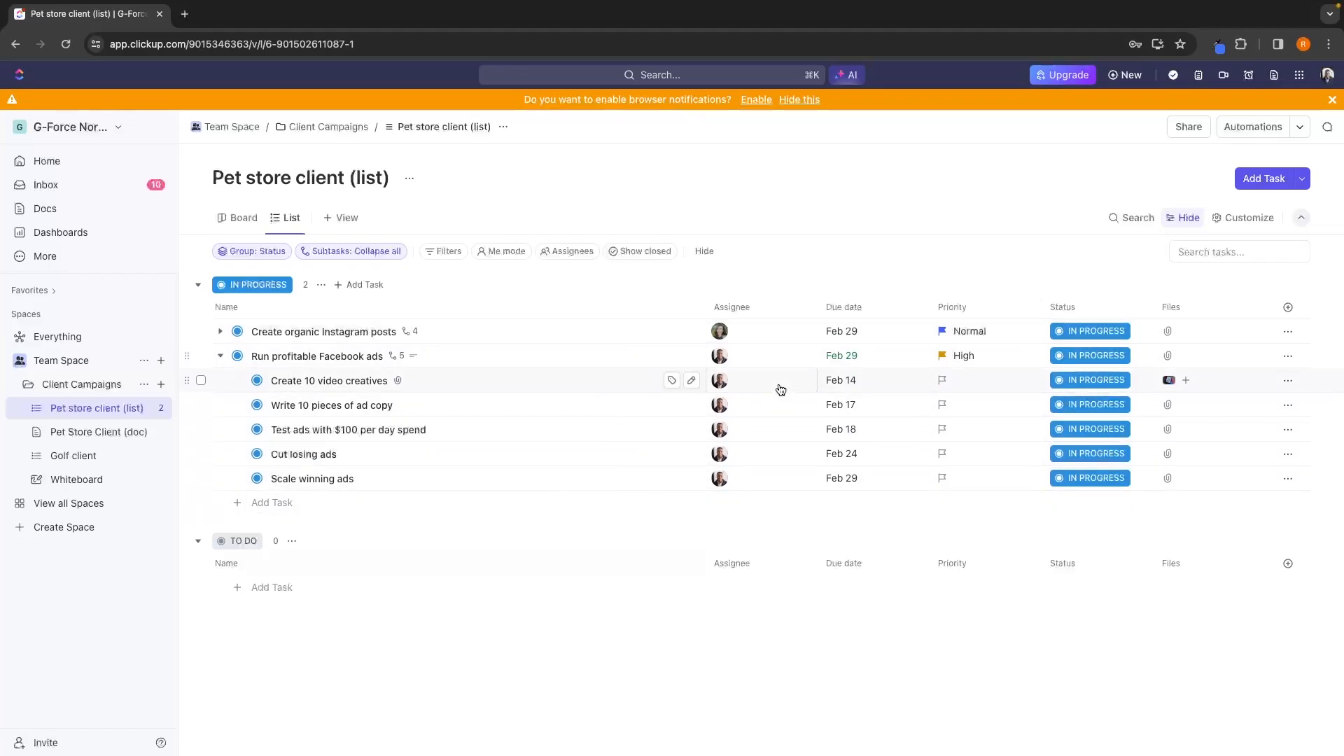
Collapse the subtasks of Run profitable Facebook ads and open the Inbox to review the task assignment notifications.
click(220, 355)
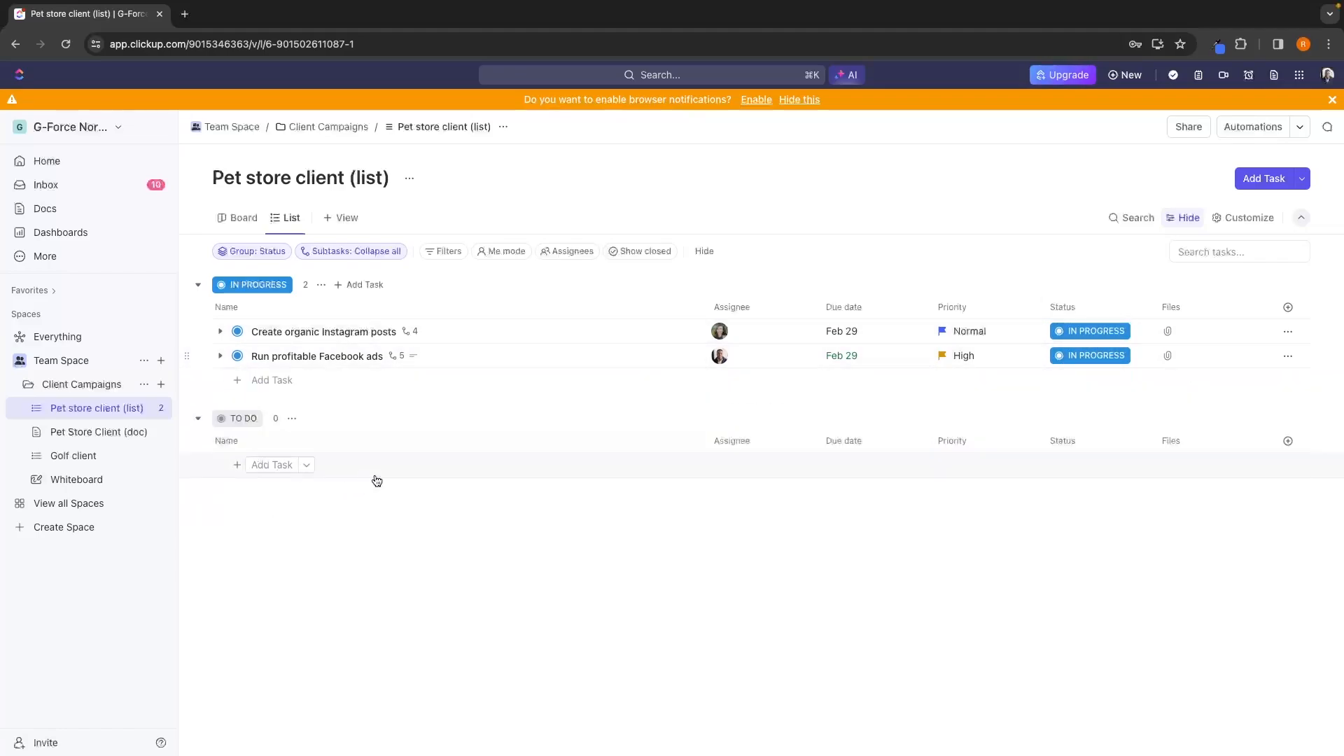
click(133, 194)
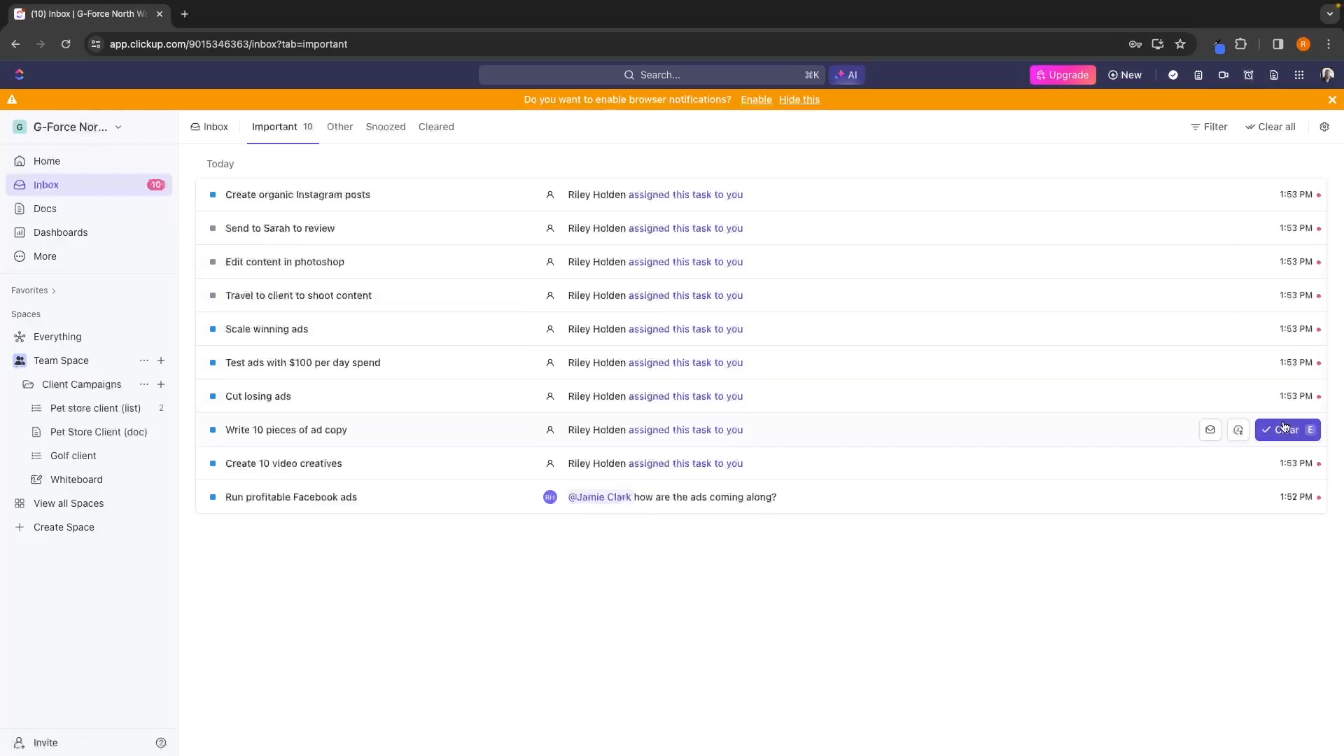
Remove the Recents card from the Home page.
click(98, 162)
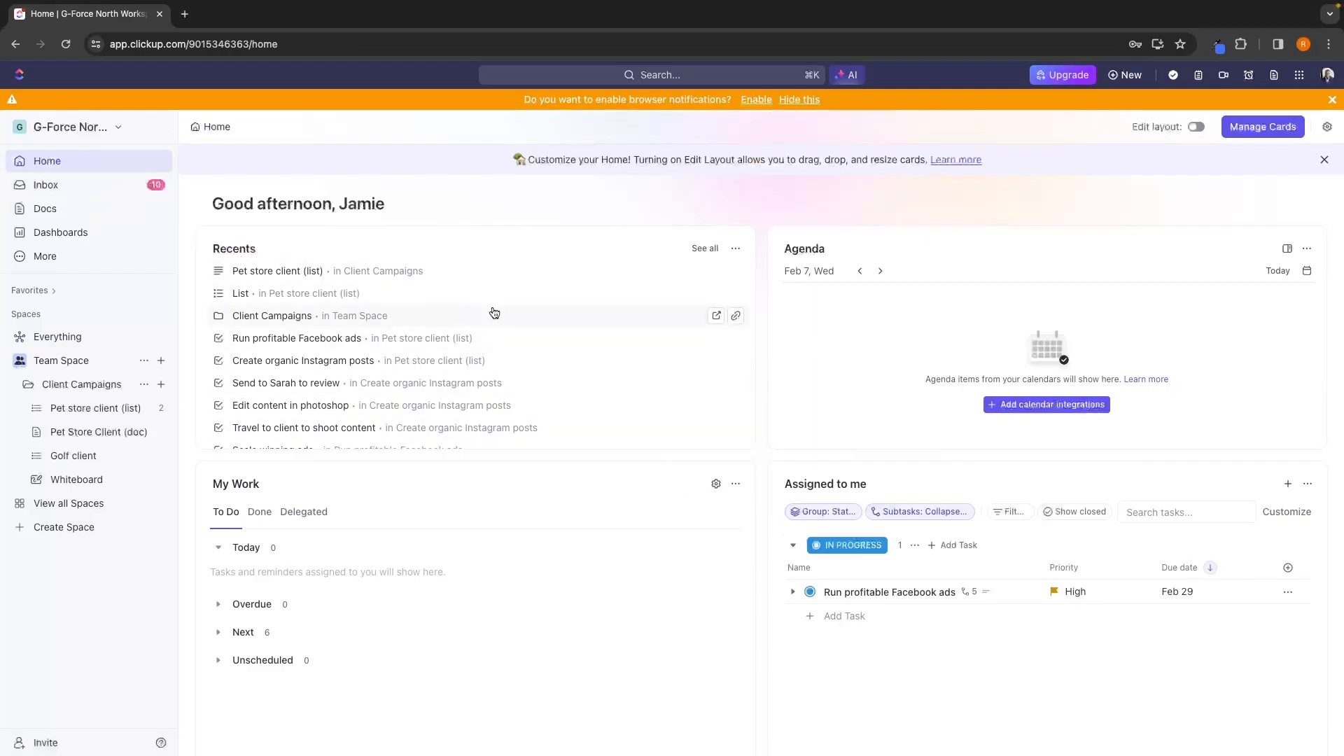
click(734, 248)
click(721, 286)
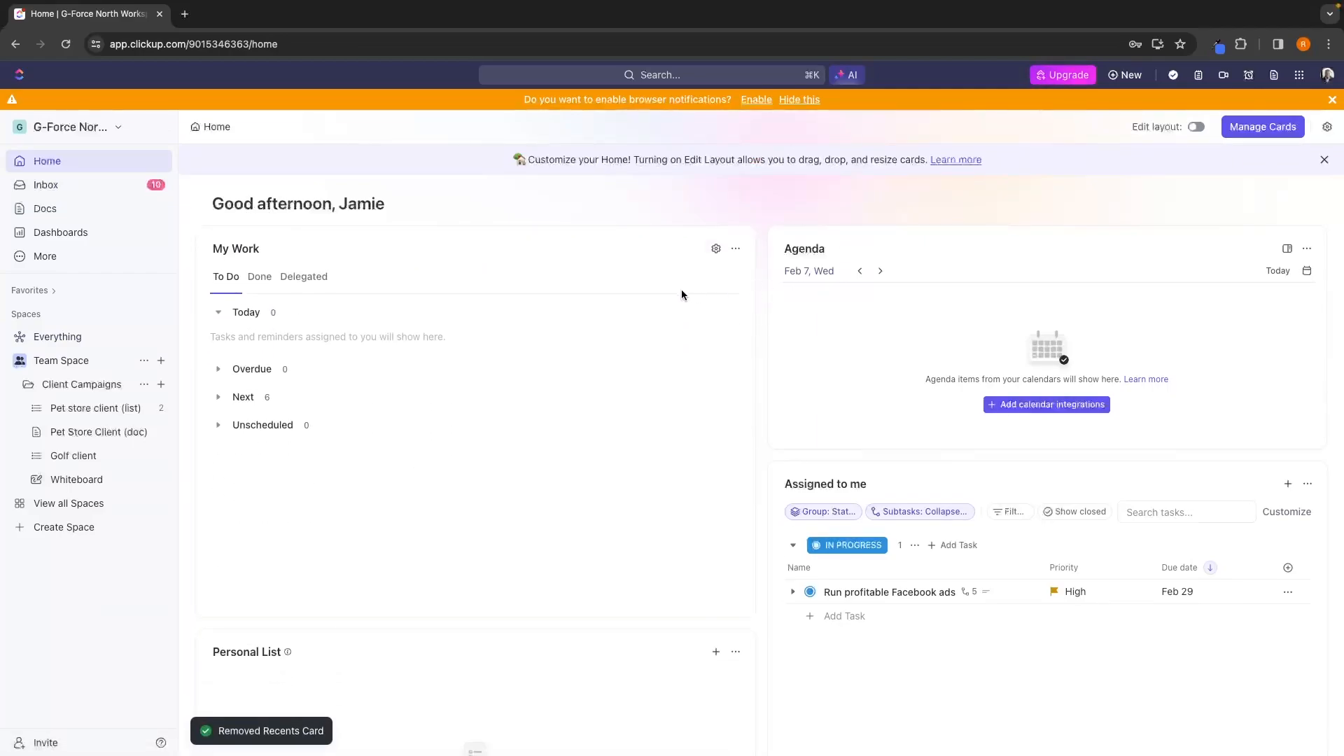
Expand the Overdue and Next groups in My Work, review the upcoming tasks, and collapse Next again.
click(250, 369)
click(243, 425)
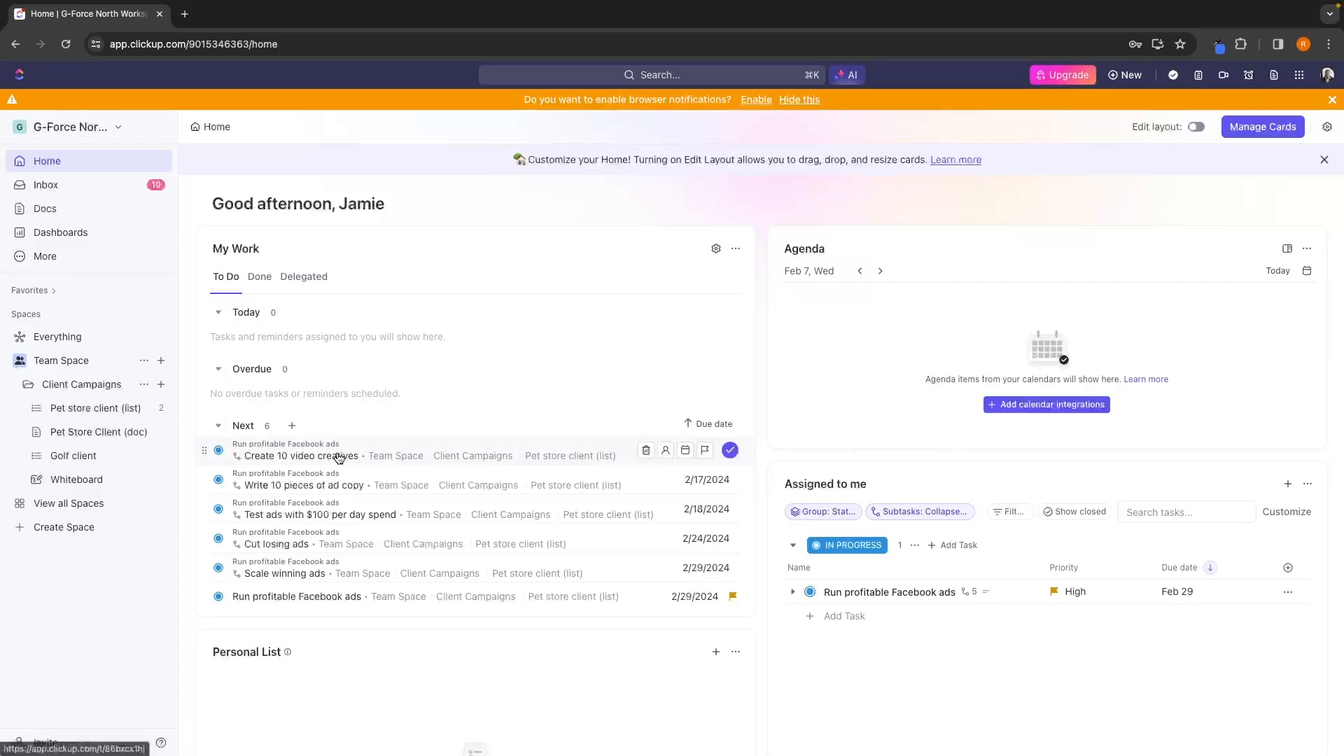
scroll(339, 469, down, 1)
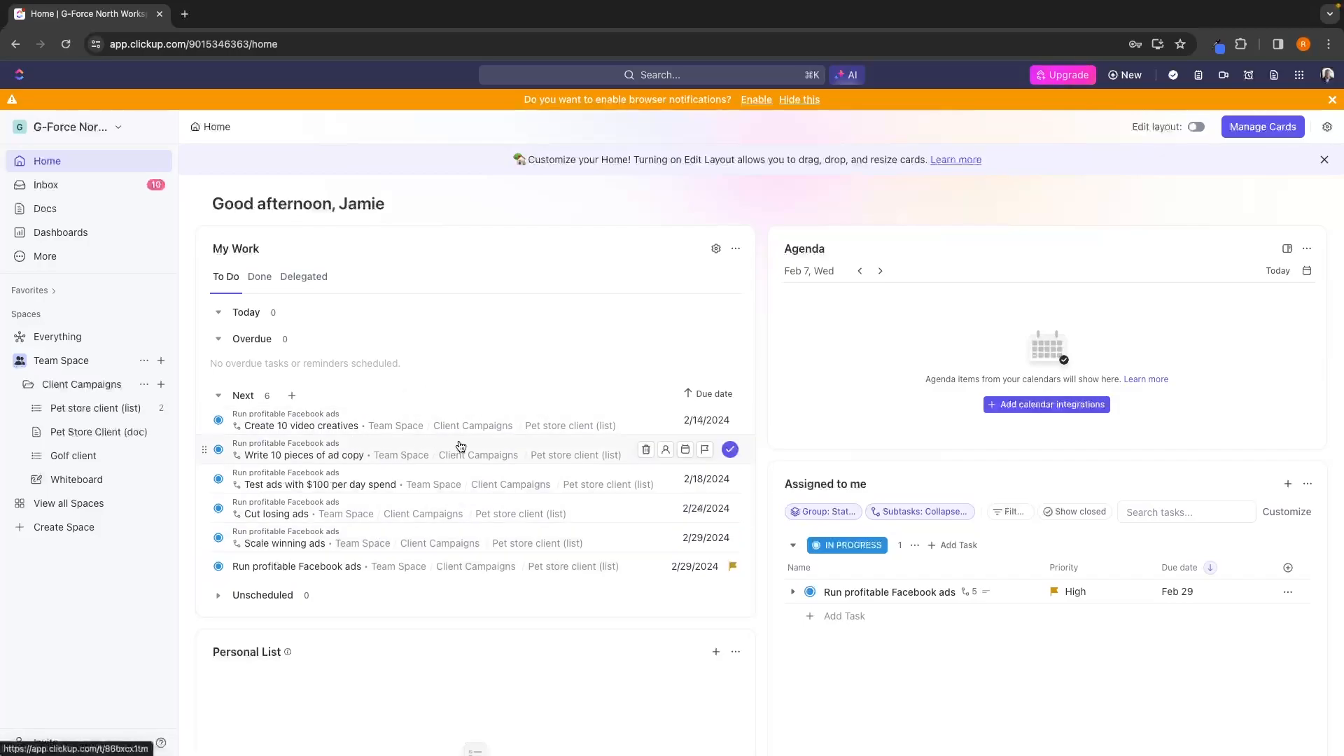
click(243, 395)
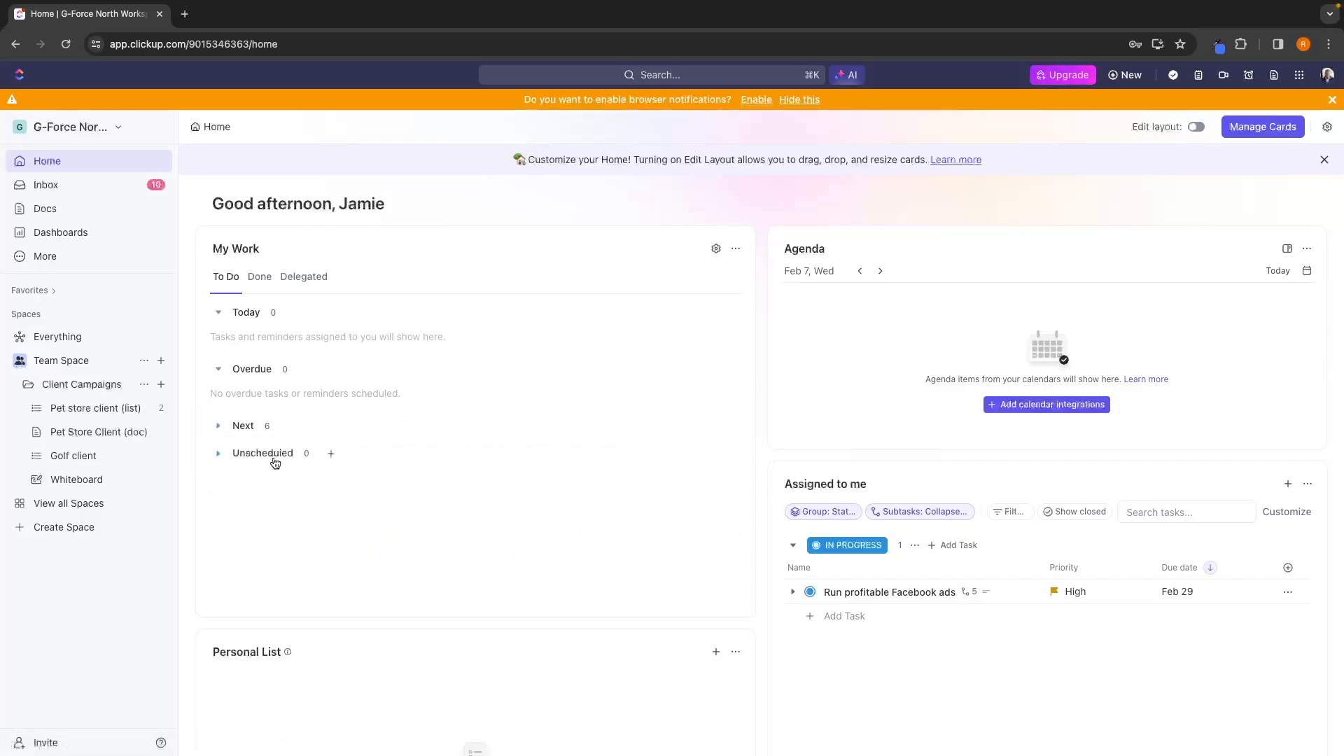
Read the Personal List card's description and view its new task form, closing it without creating a task.
scroll(423, 466, down, 5)
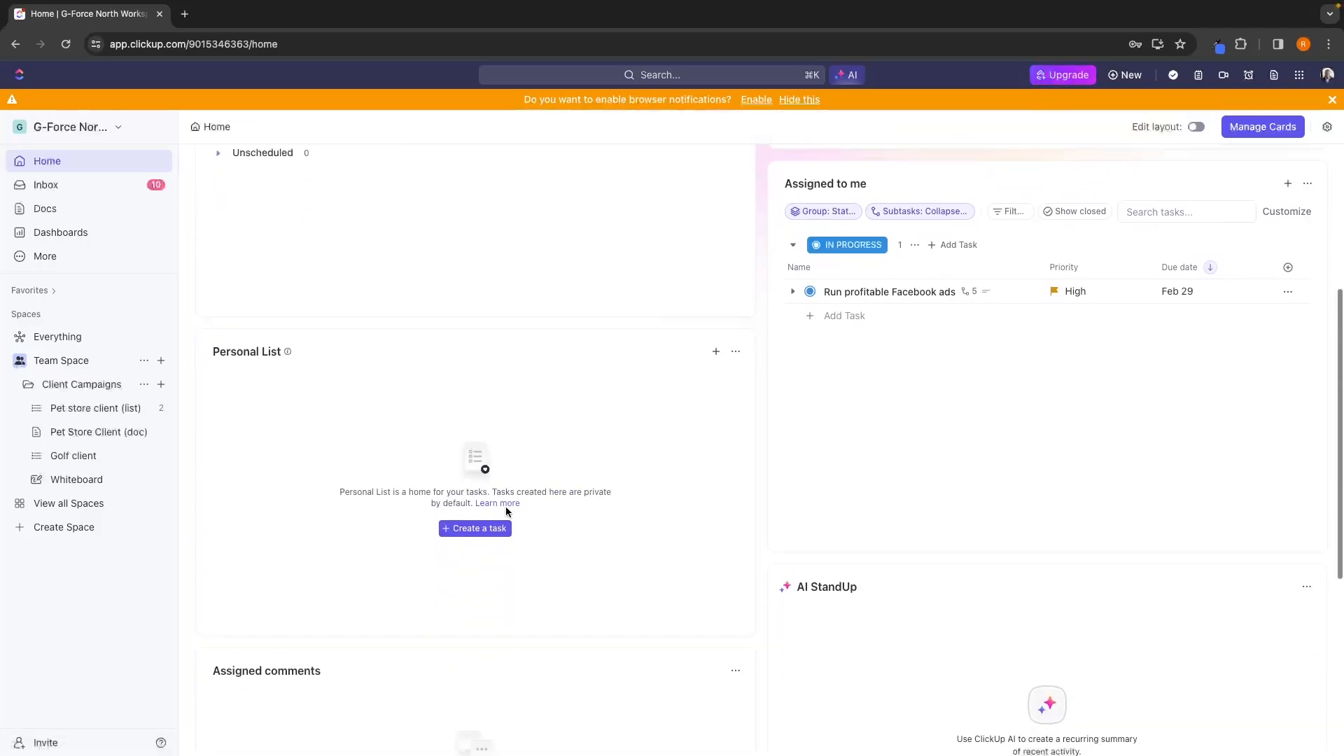
scroll(633, 341, down, 2)
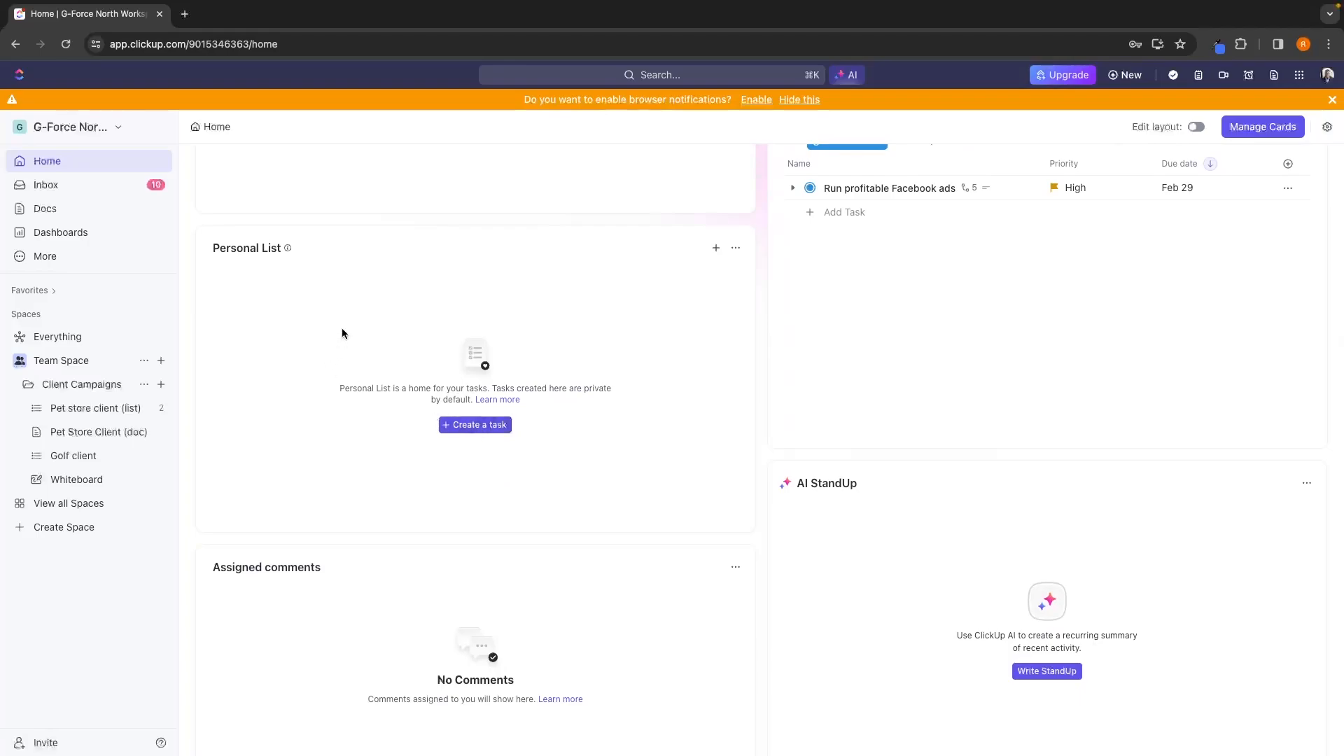
drag(329, 389, 616, 386)
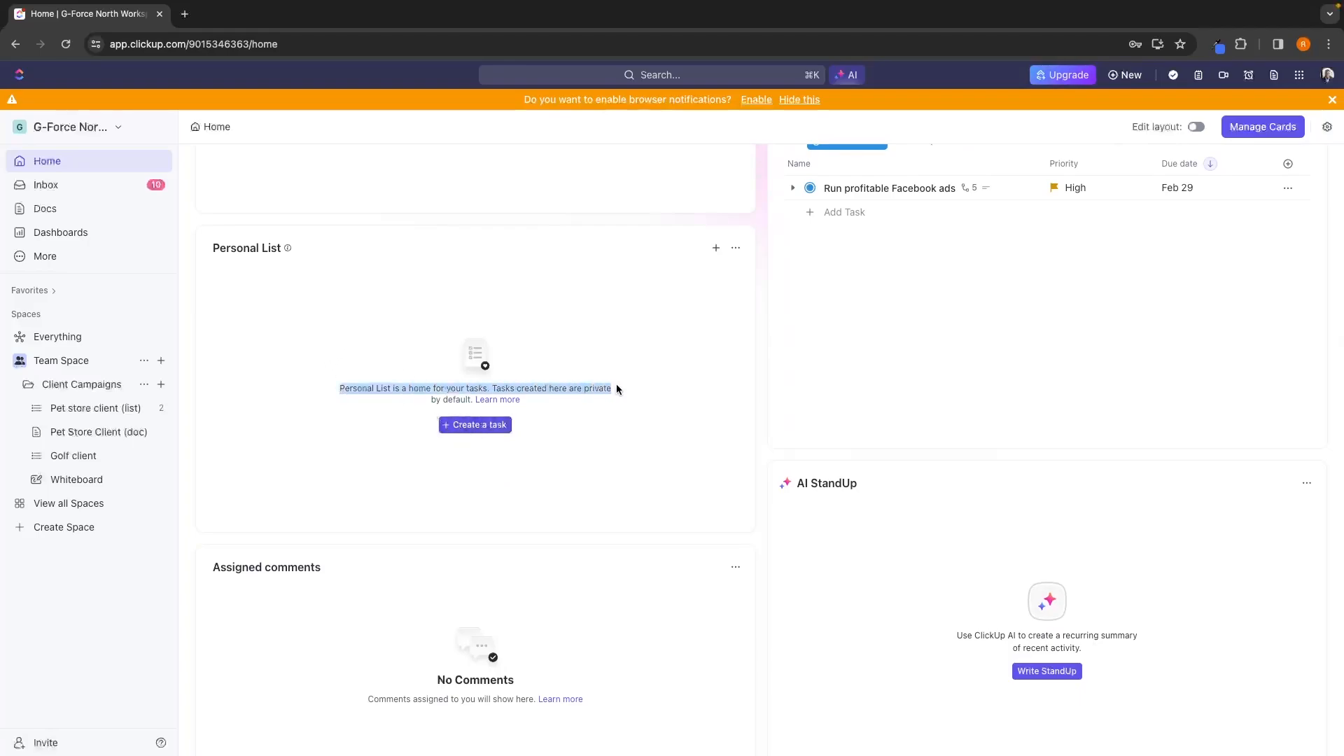
click(623, 401)
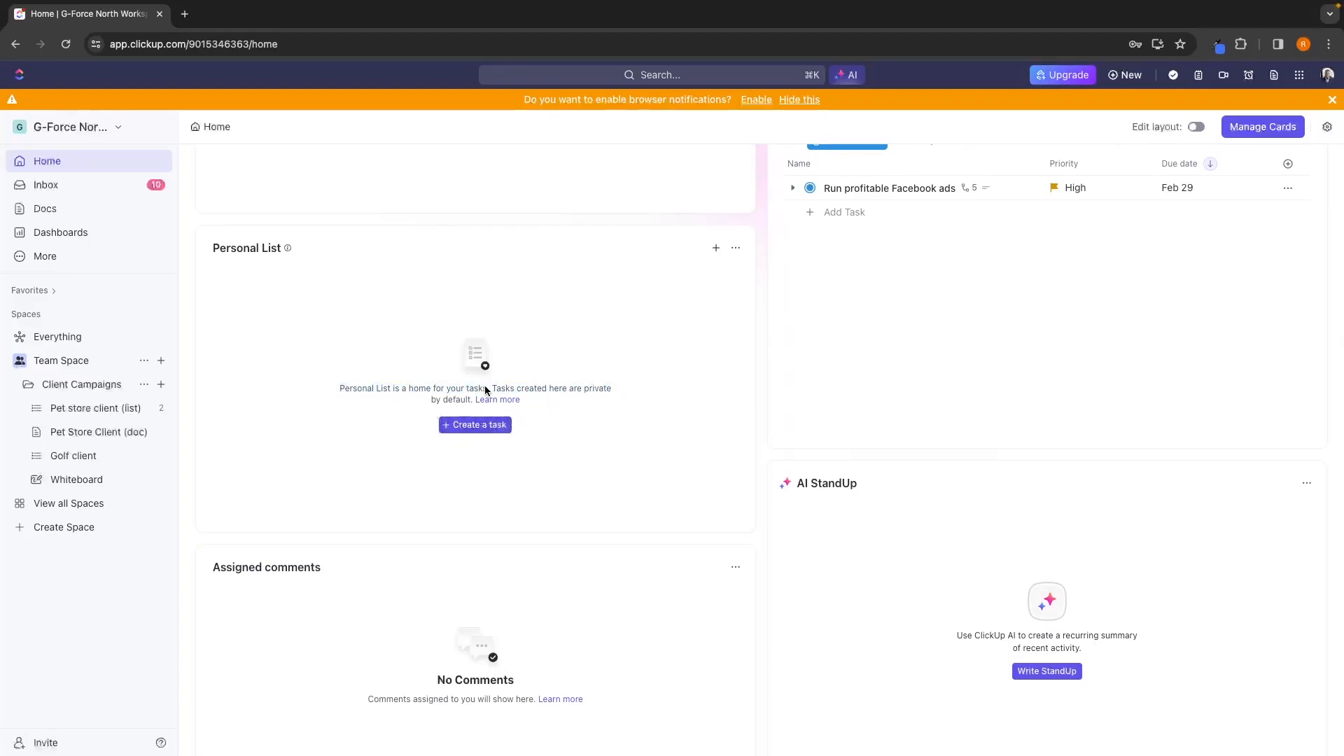
drag(487, 388, 519, 401)
click(557, 410)
click(482, 430)
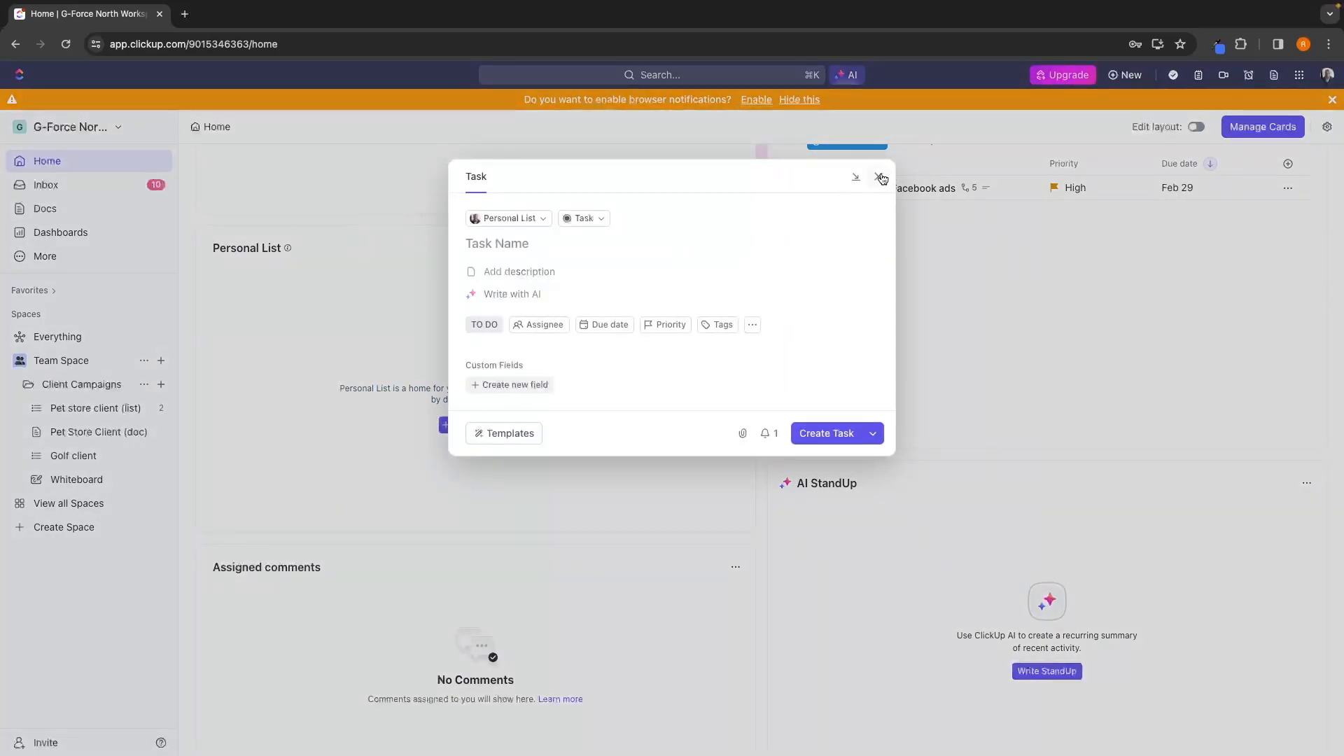
click(879, 176)
Review the remaining Home cards and expand the subtasks of Run profitable Facebook ads under Assigned to me.
scroll(877, 274, down, 5)
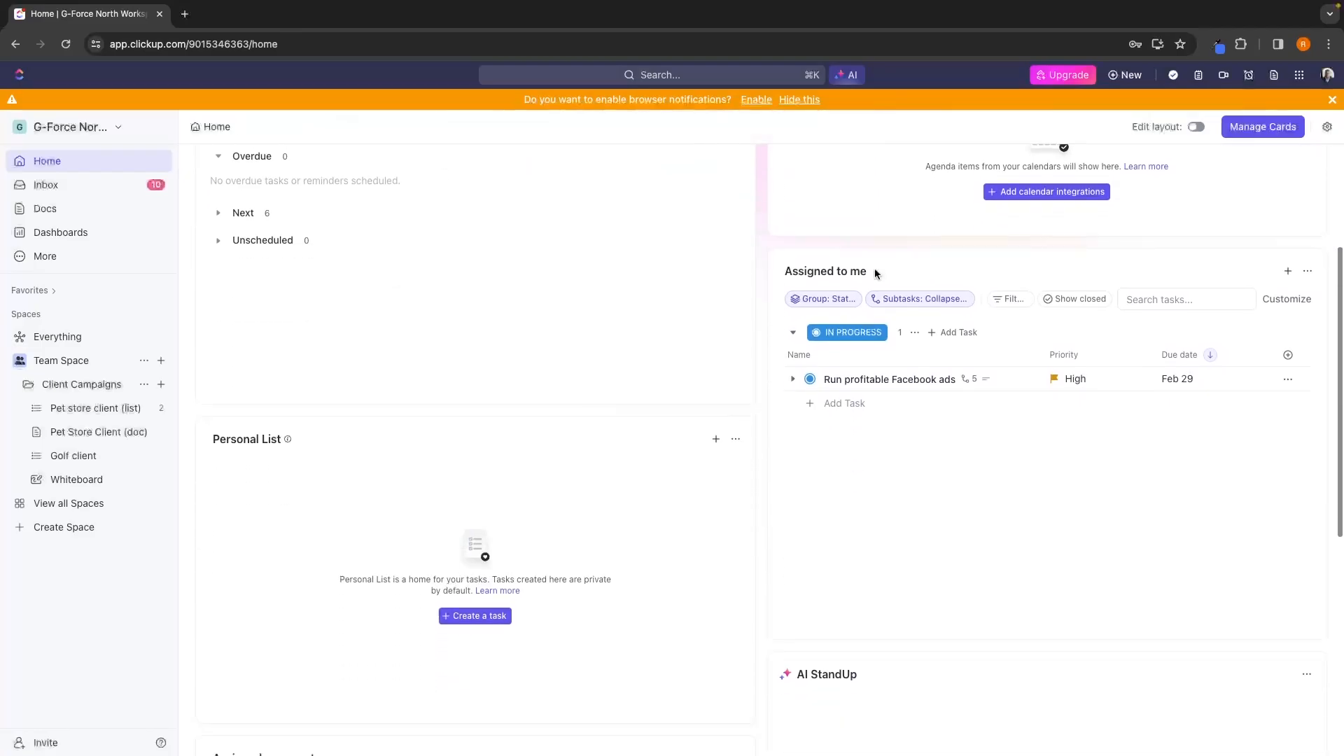
scroll(876, 274, down, 1)
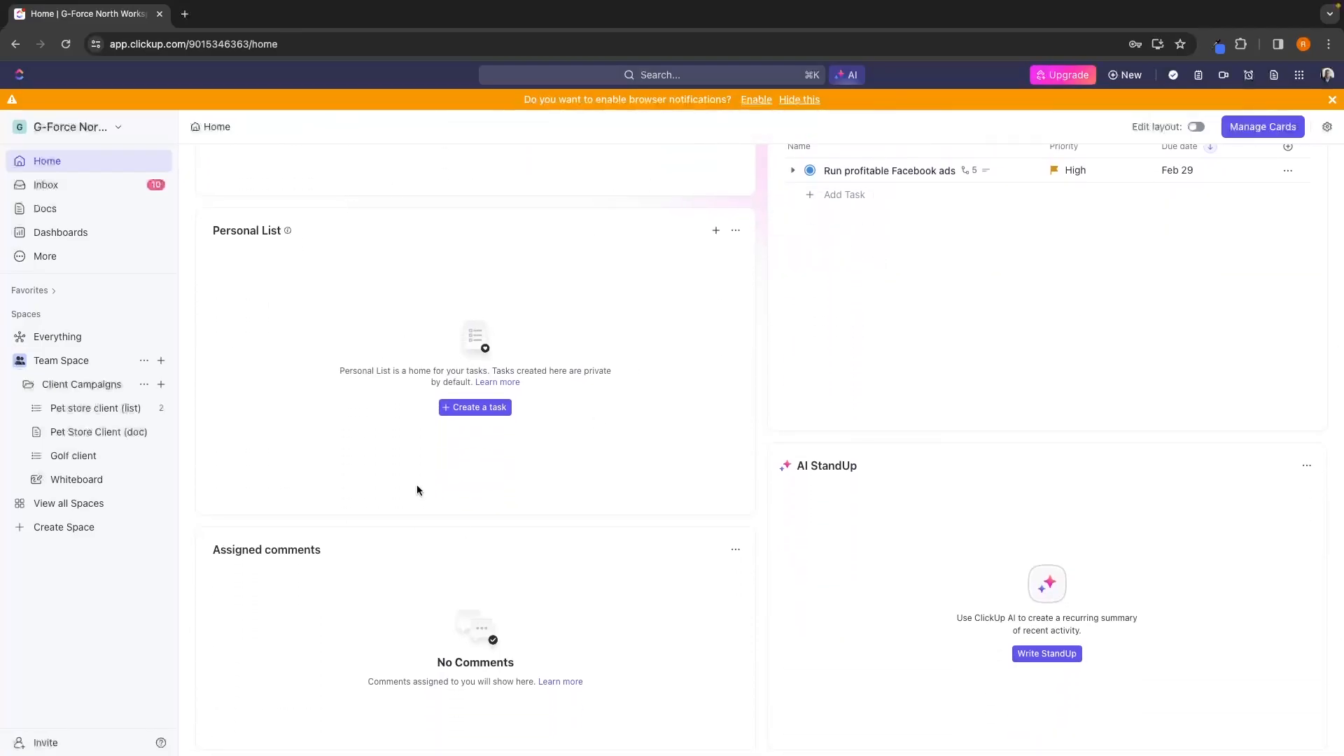
scroll(597, 385, down, 1)
scroll(597, 385, up, 6)
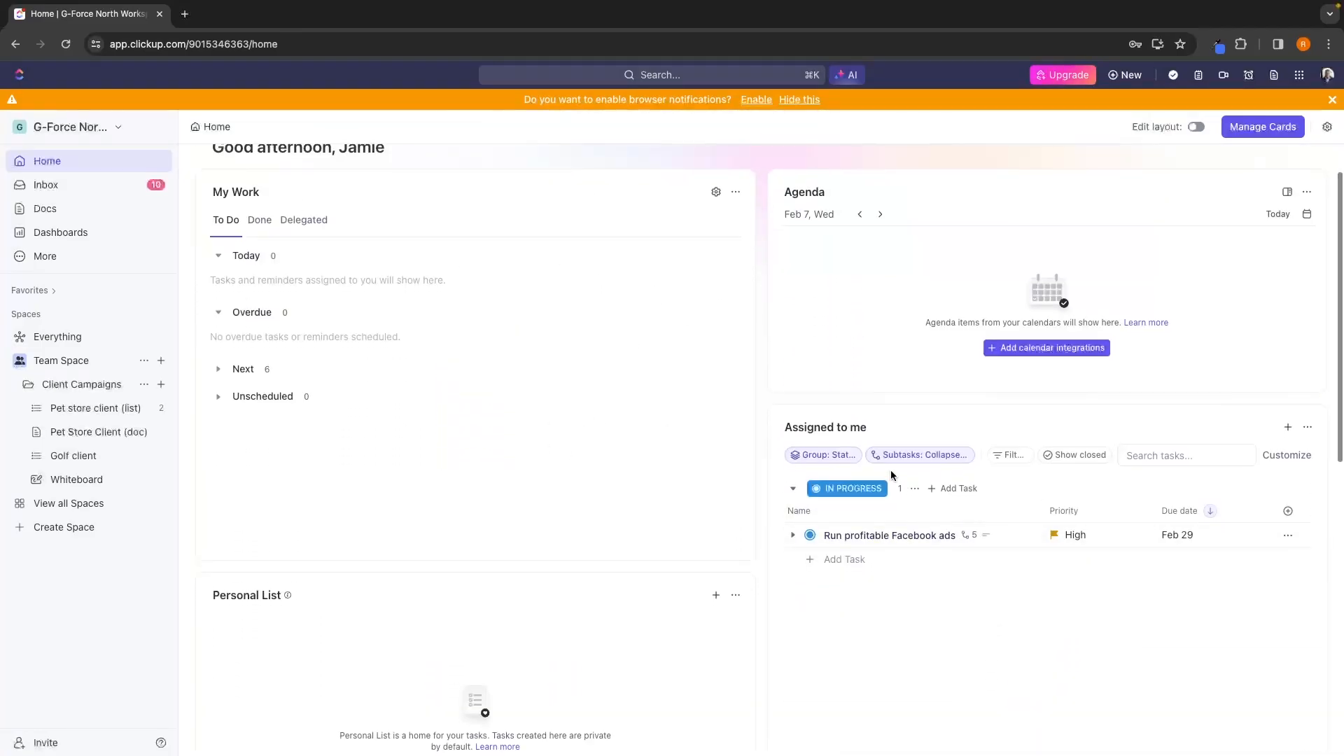
scroll(891, 470, down, 1)
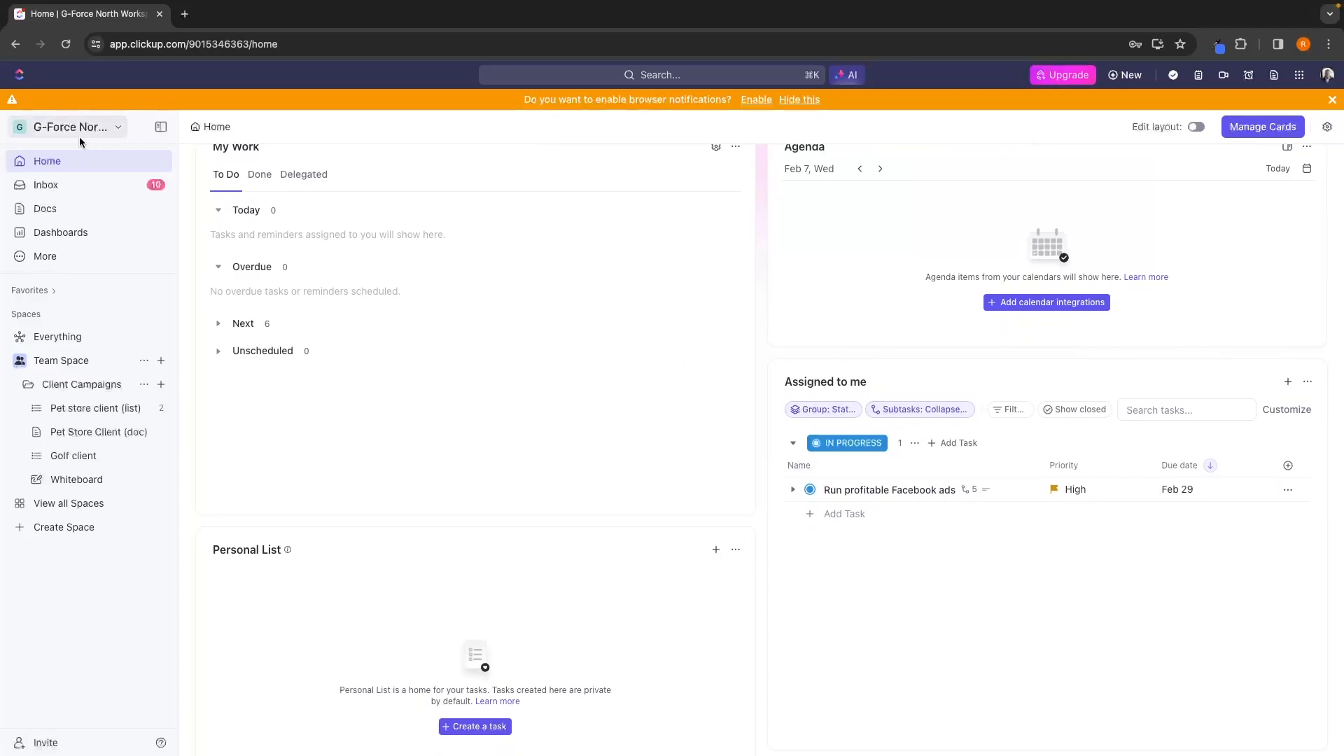
scroll(881, 459, down, 1)
click(792, 429)
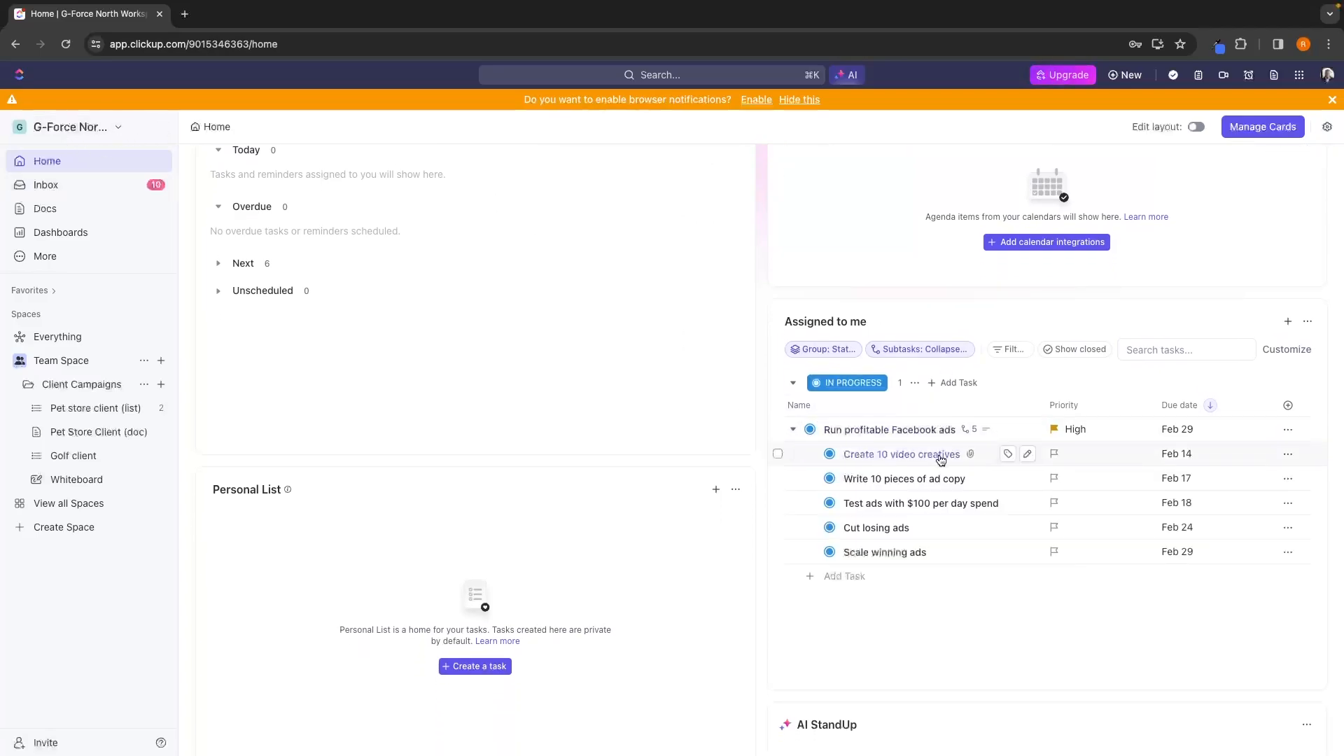
scroll(972, 490, down, 1)
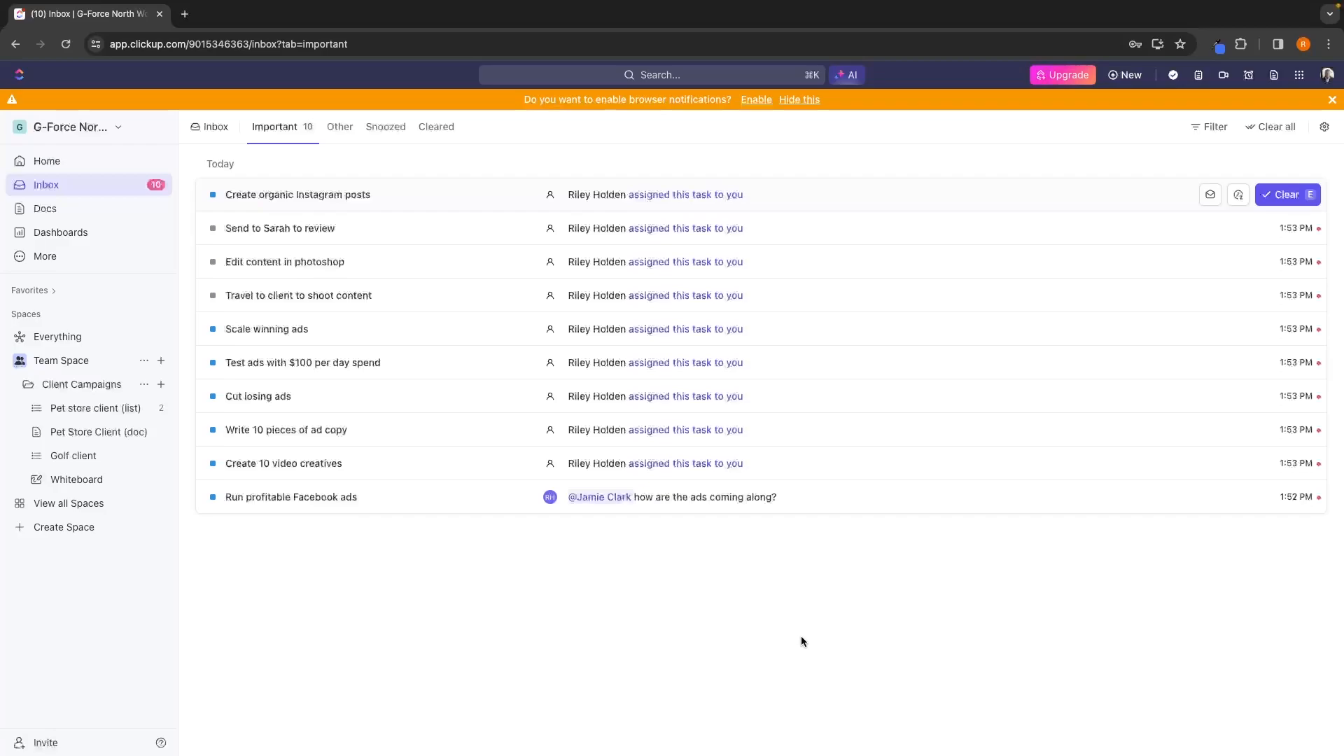
Review the signed-in member's profile, covering Activity, My Work, Assigned and Calendar, and close it.
click(1327, 74)
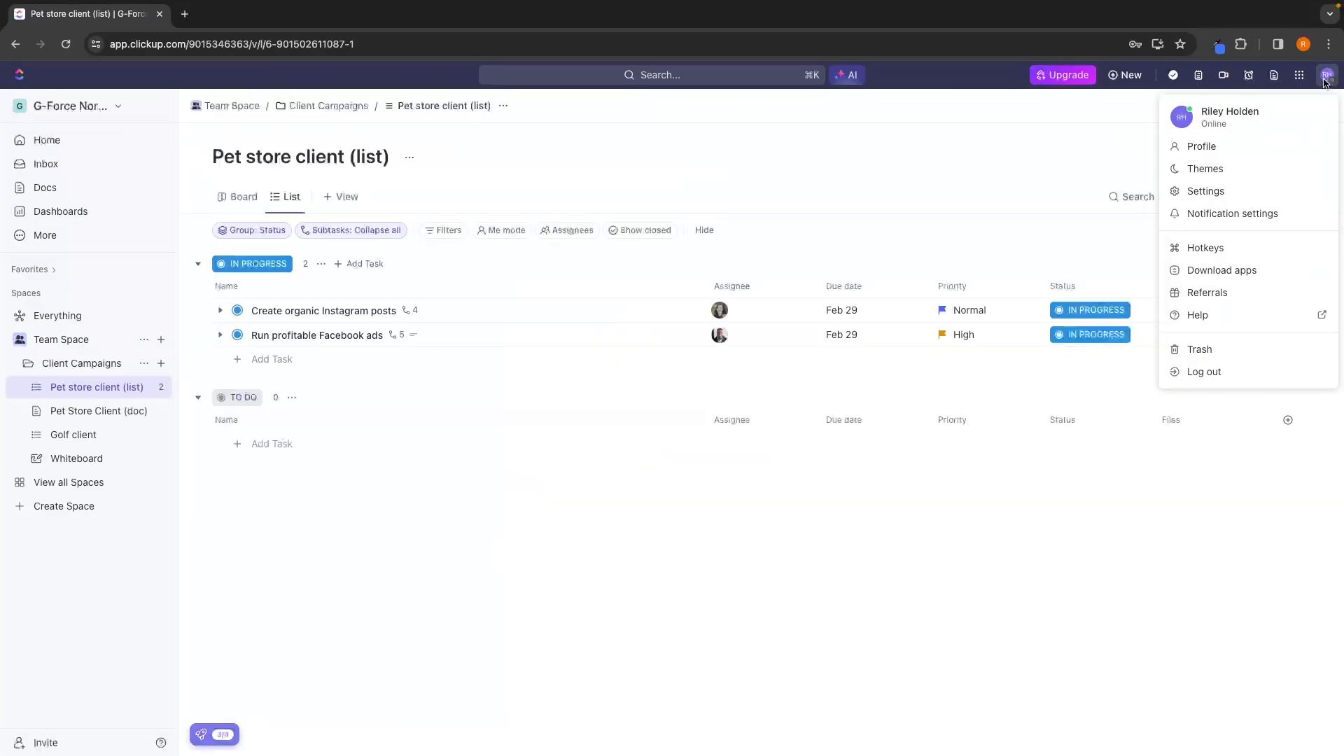
click(801, 493)
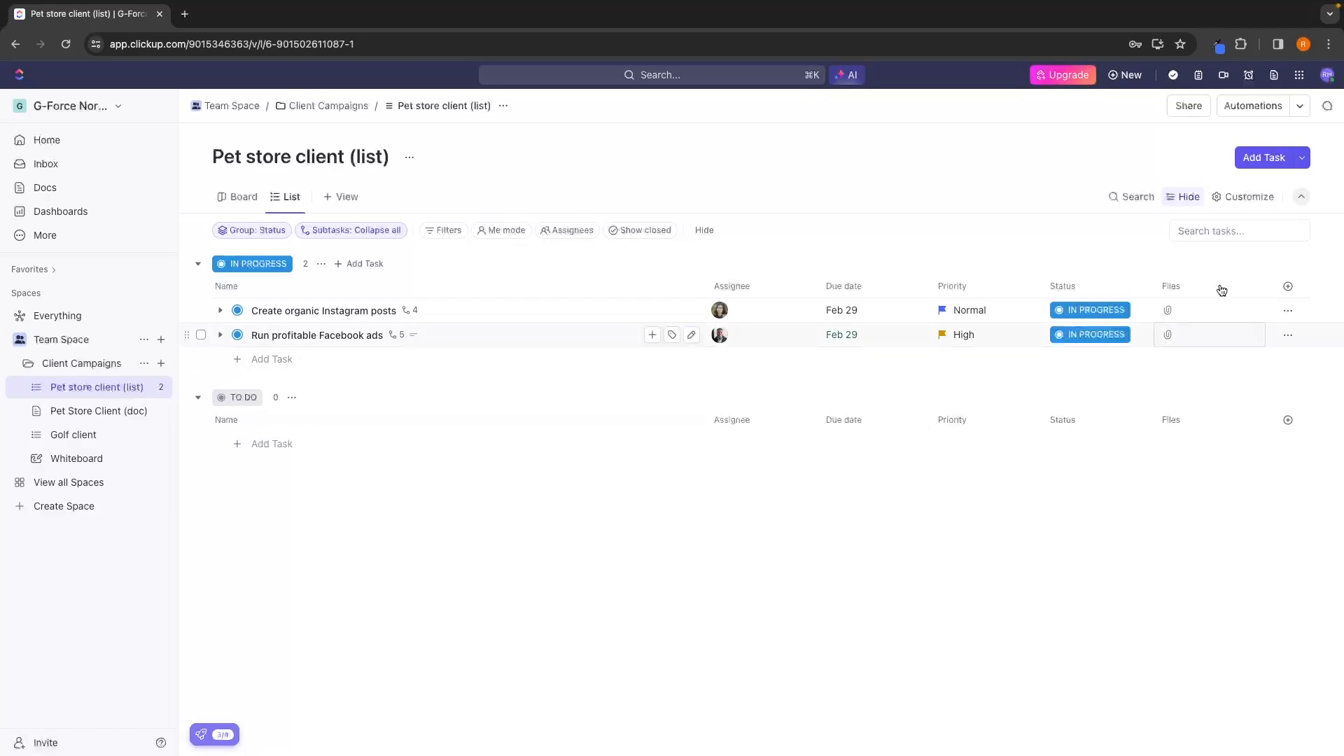
click(1330, 77)
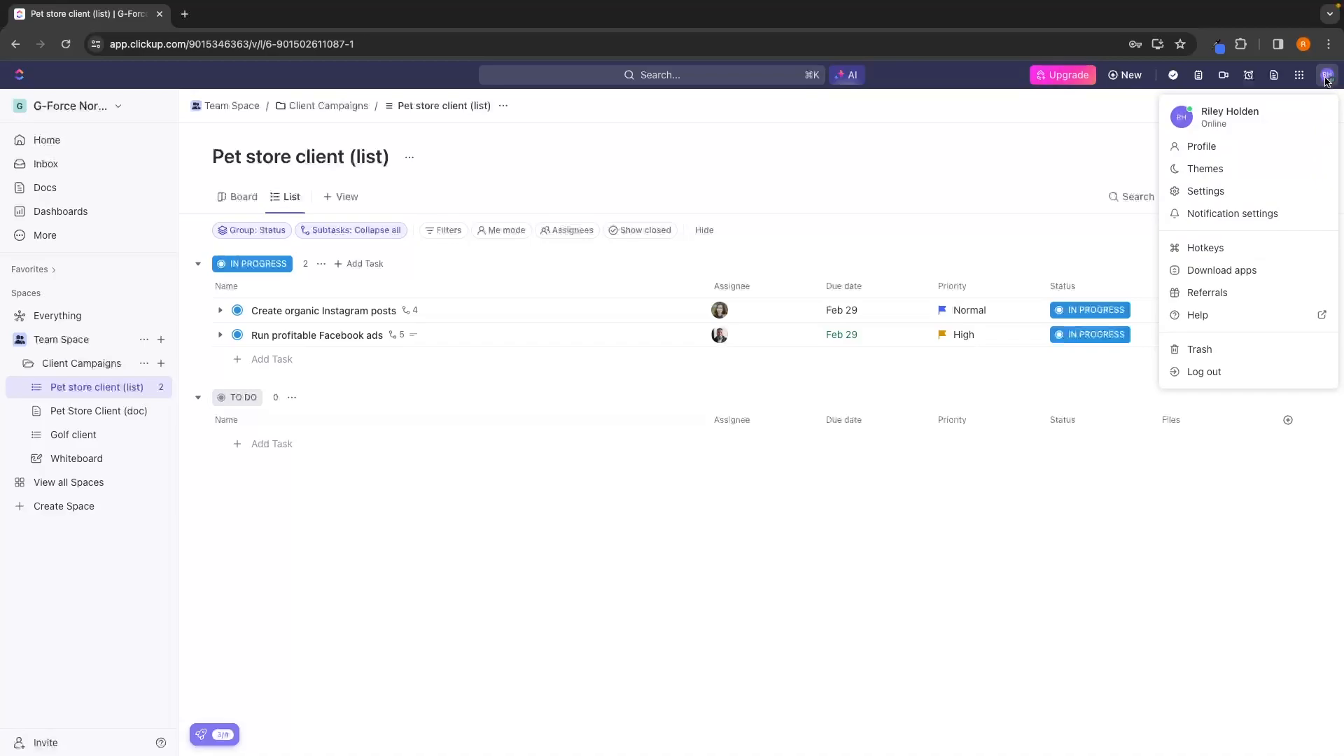
click(1213, 150)
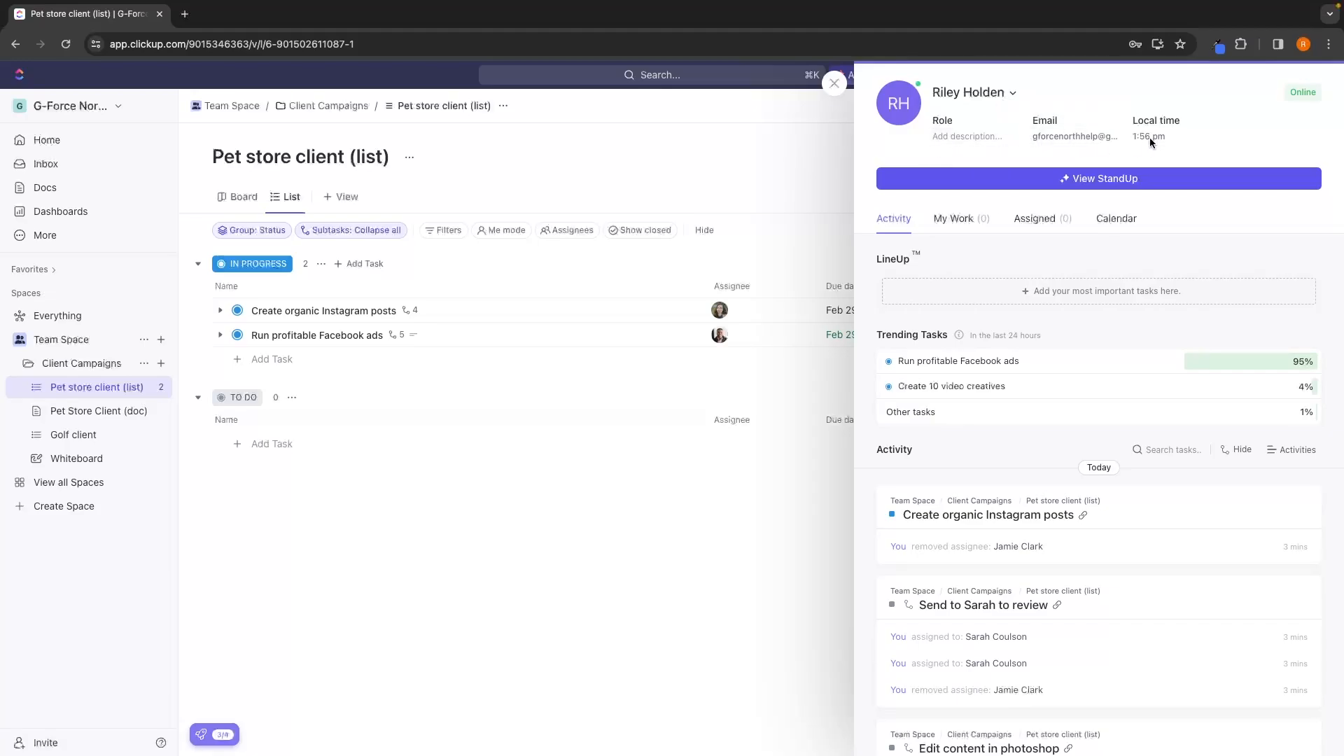
scroll(1110, 249, down, 2)
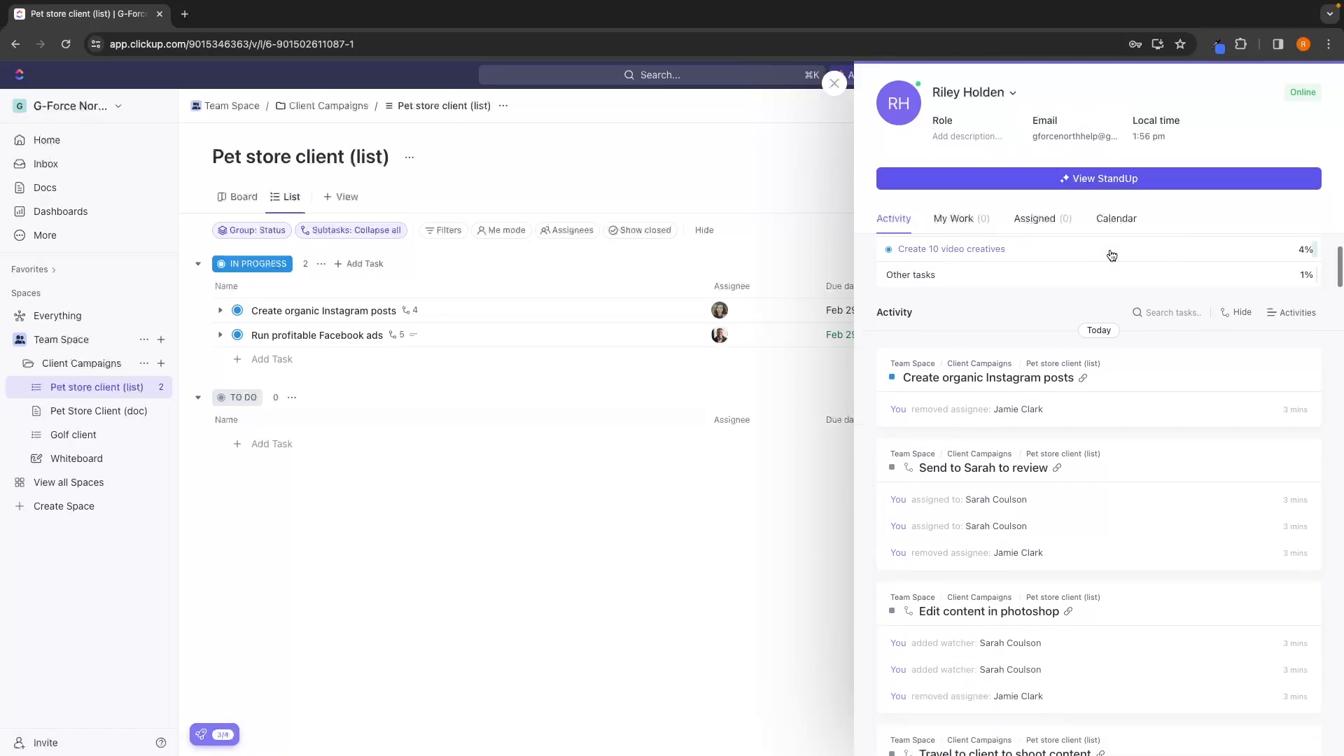
scroll(1112, 255, up, 3)
click(989, 222)
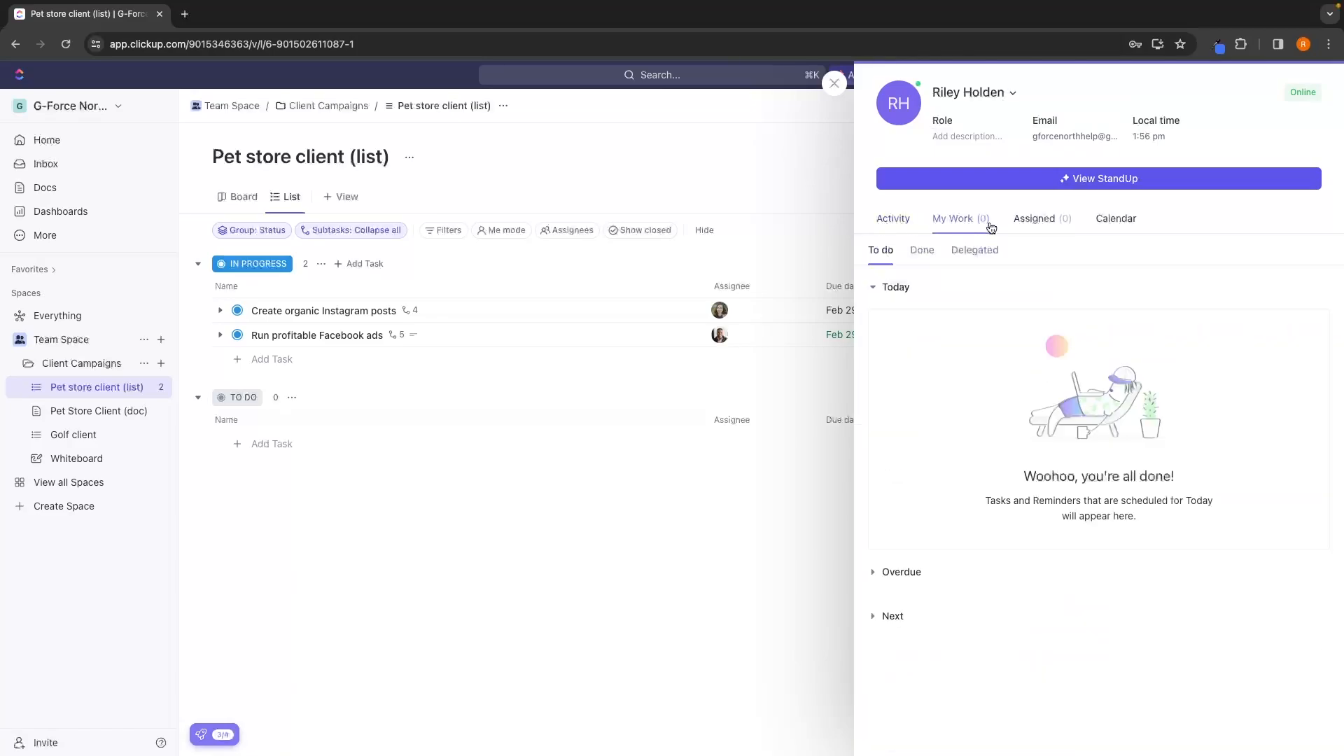
click(1041, 223)
click(1113, 221)
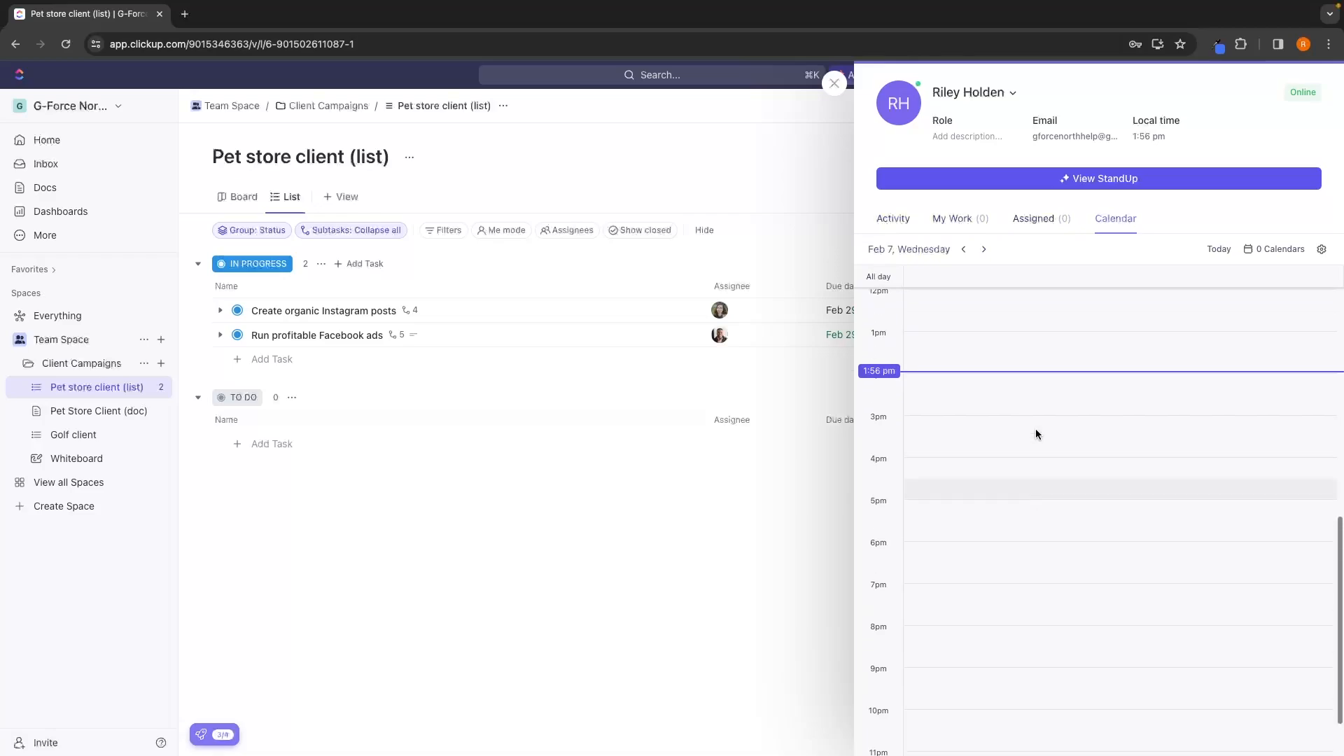
click(836, 84)
Change the workspace color theme to orange.
click(1327, 75)
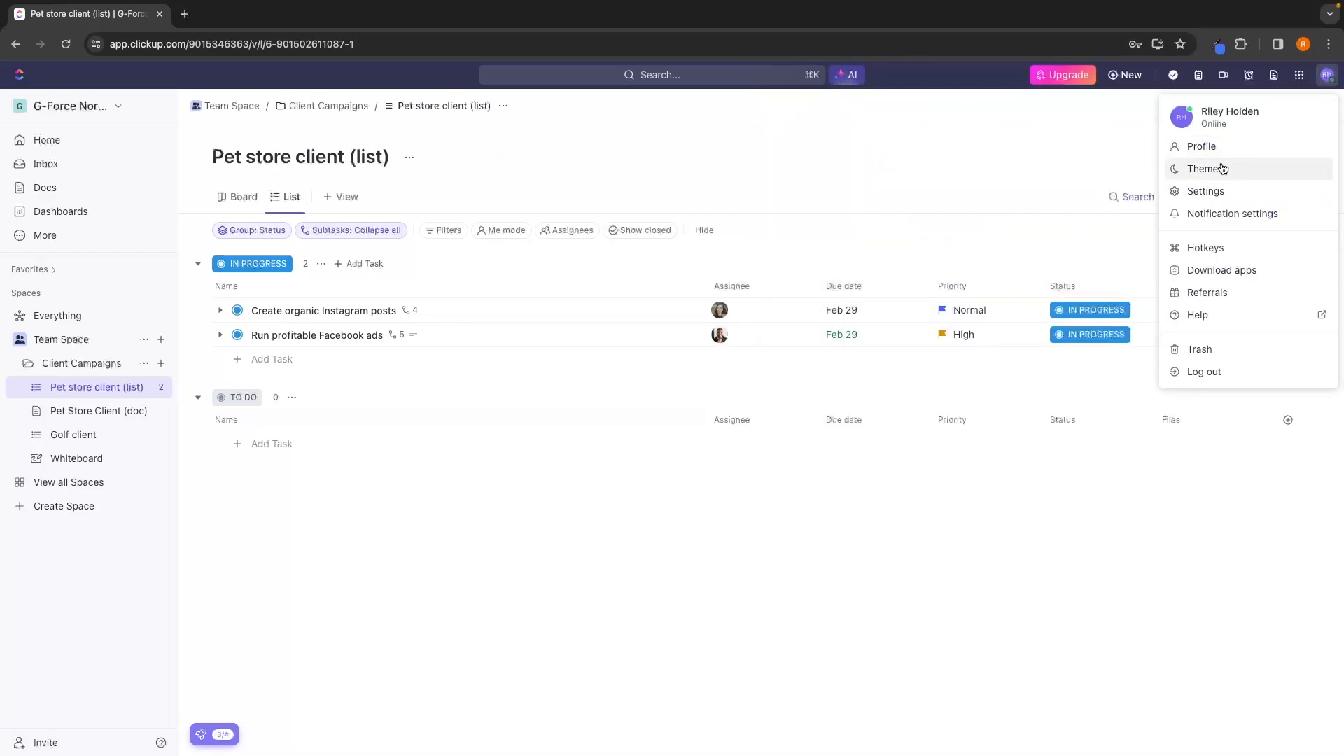
click(1213, 177)
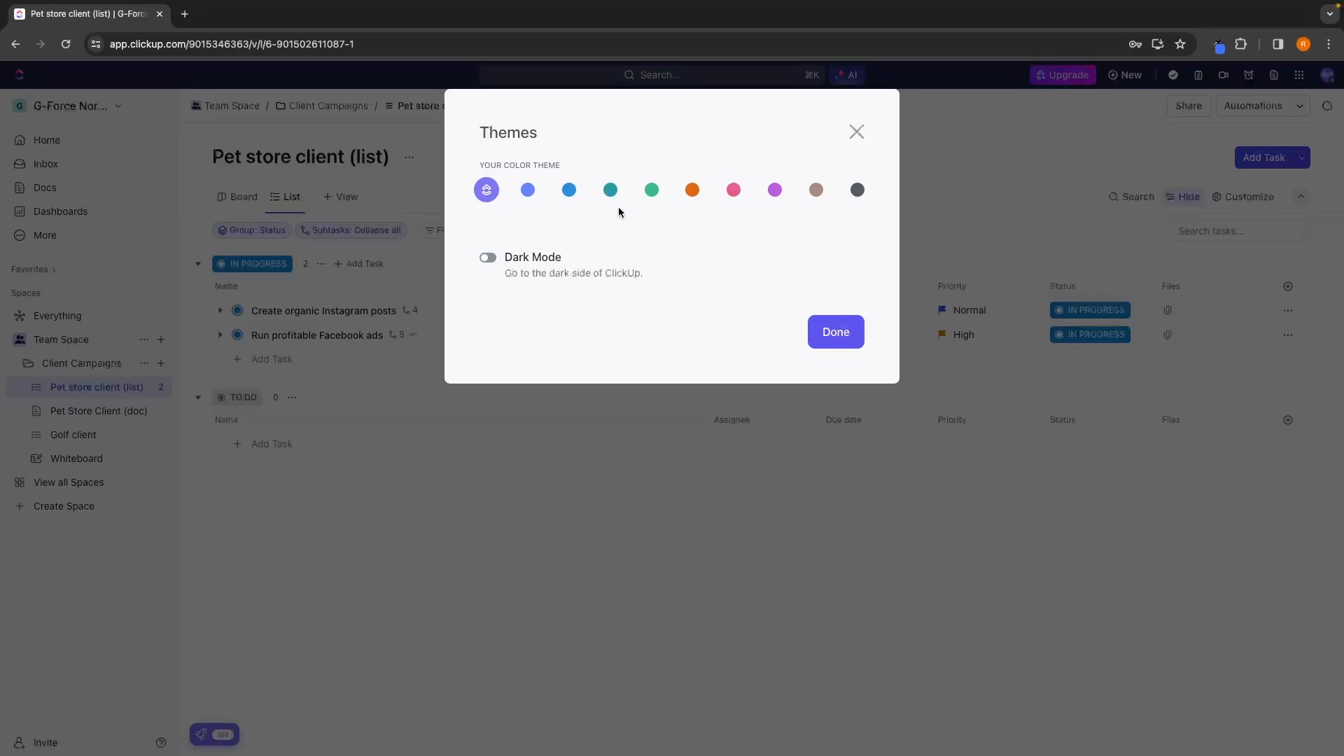
click(692, 189)
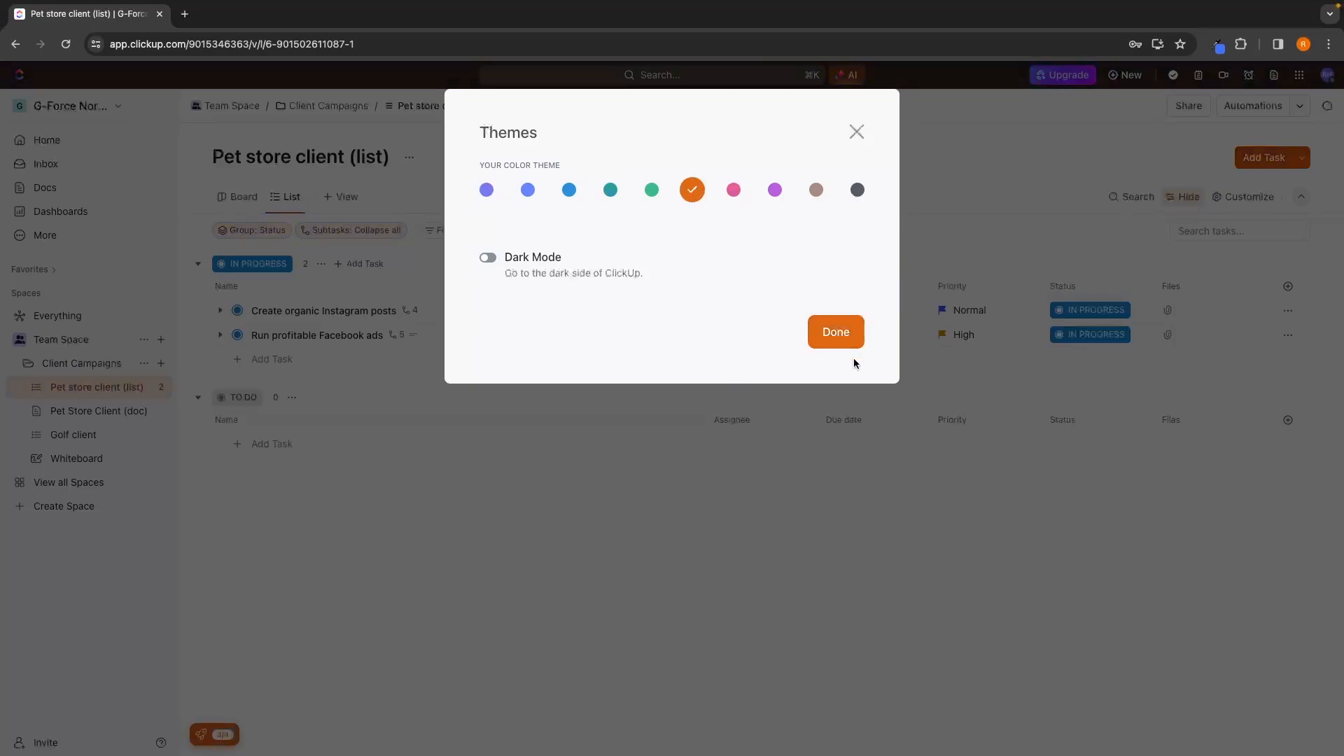
click(837, 332)
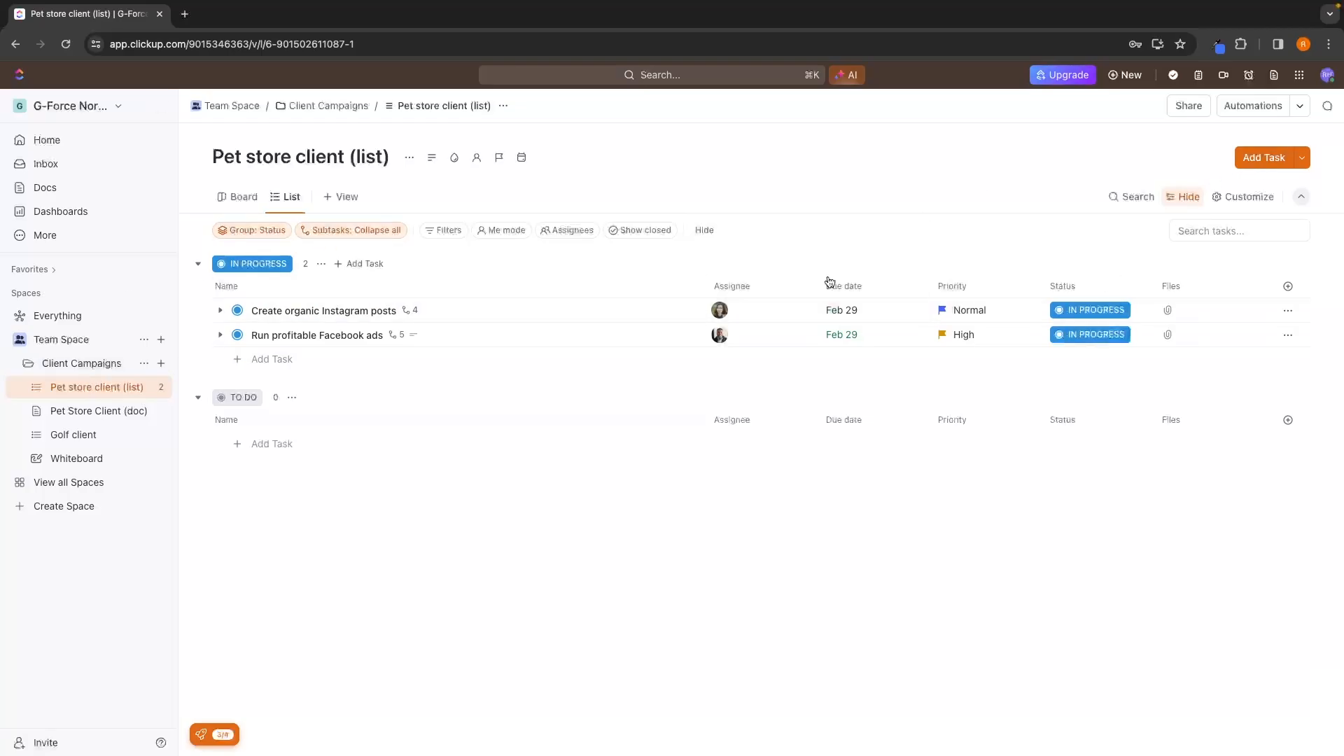
Open the personal account settings and view the avatar color and custom avatar options.
click(1327, 75)
click(1235, 199)
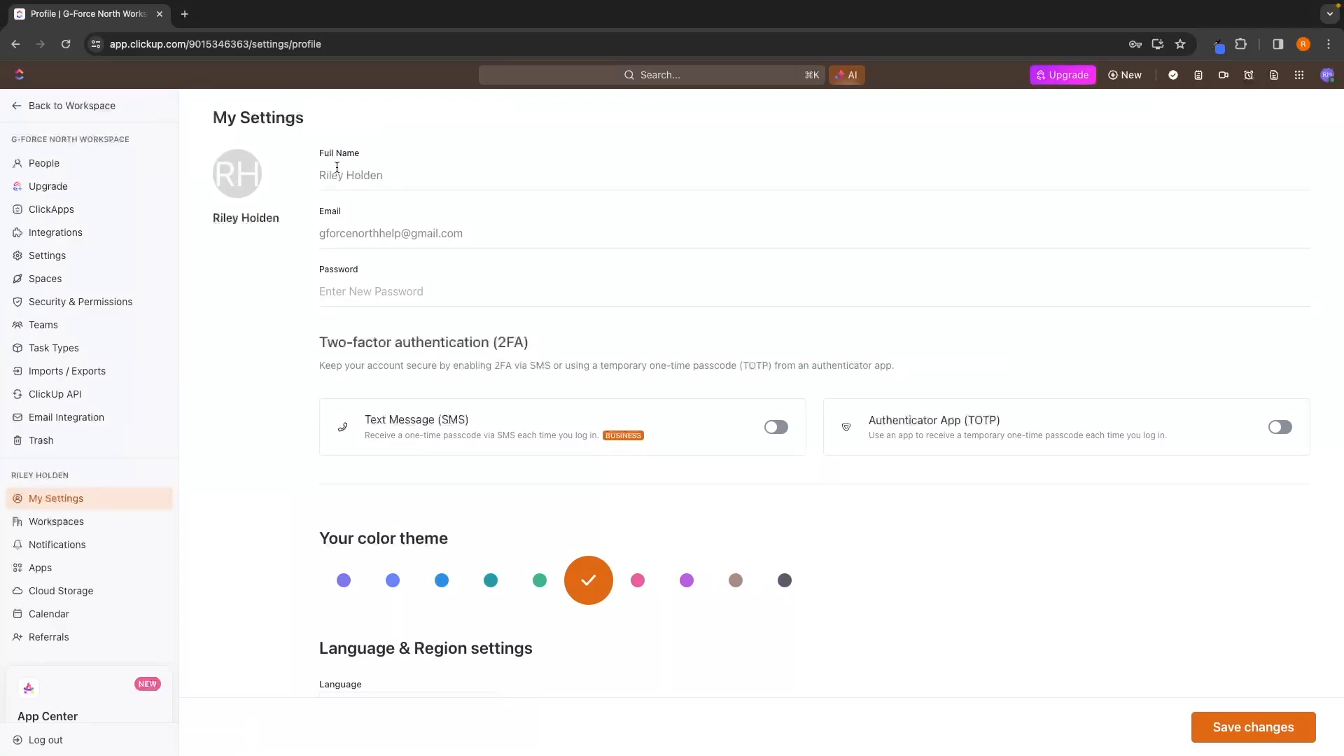
click(246, 180)
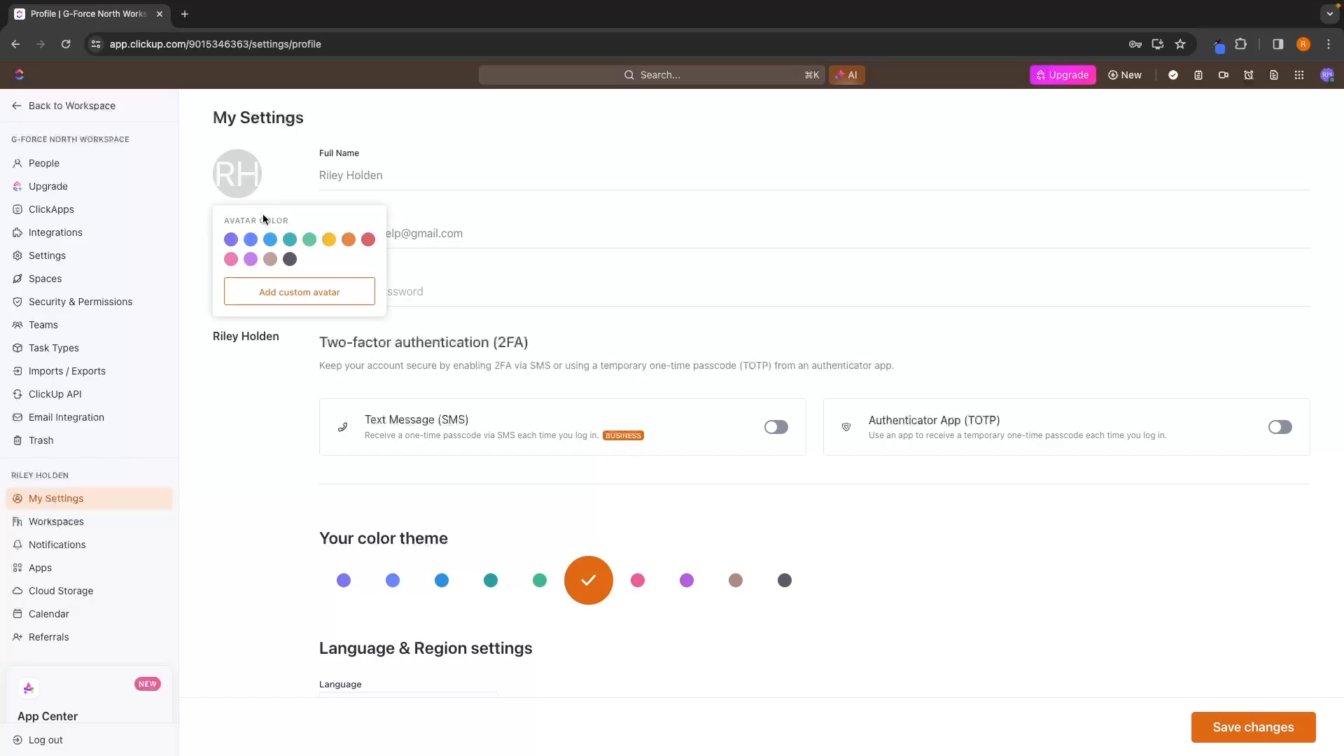
click(297, 297)
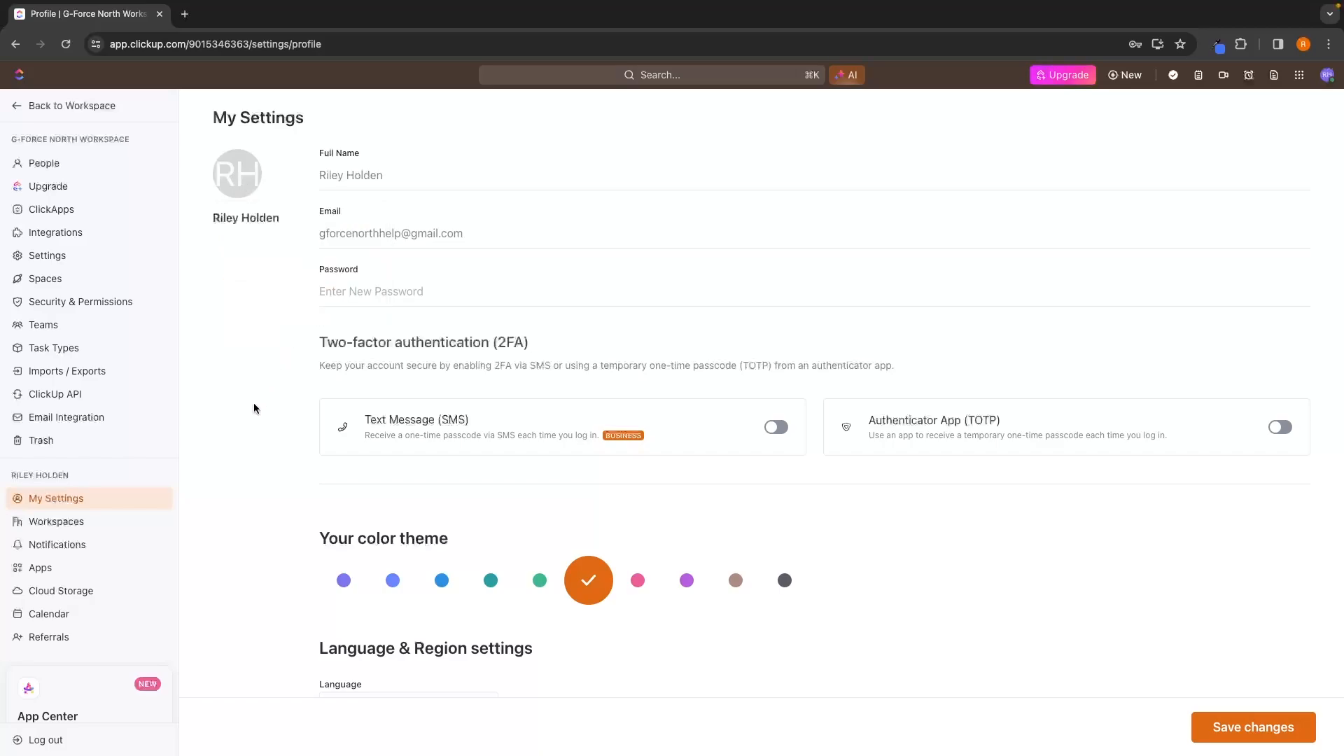
Review the two-factor authentication, language and region, and preference options in My Settings.
drag(306, 339, 642, 348)
click(695, 348)
scroll(695, 348, down, 5)
scroll(649, 408, down, 5)
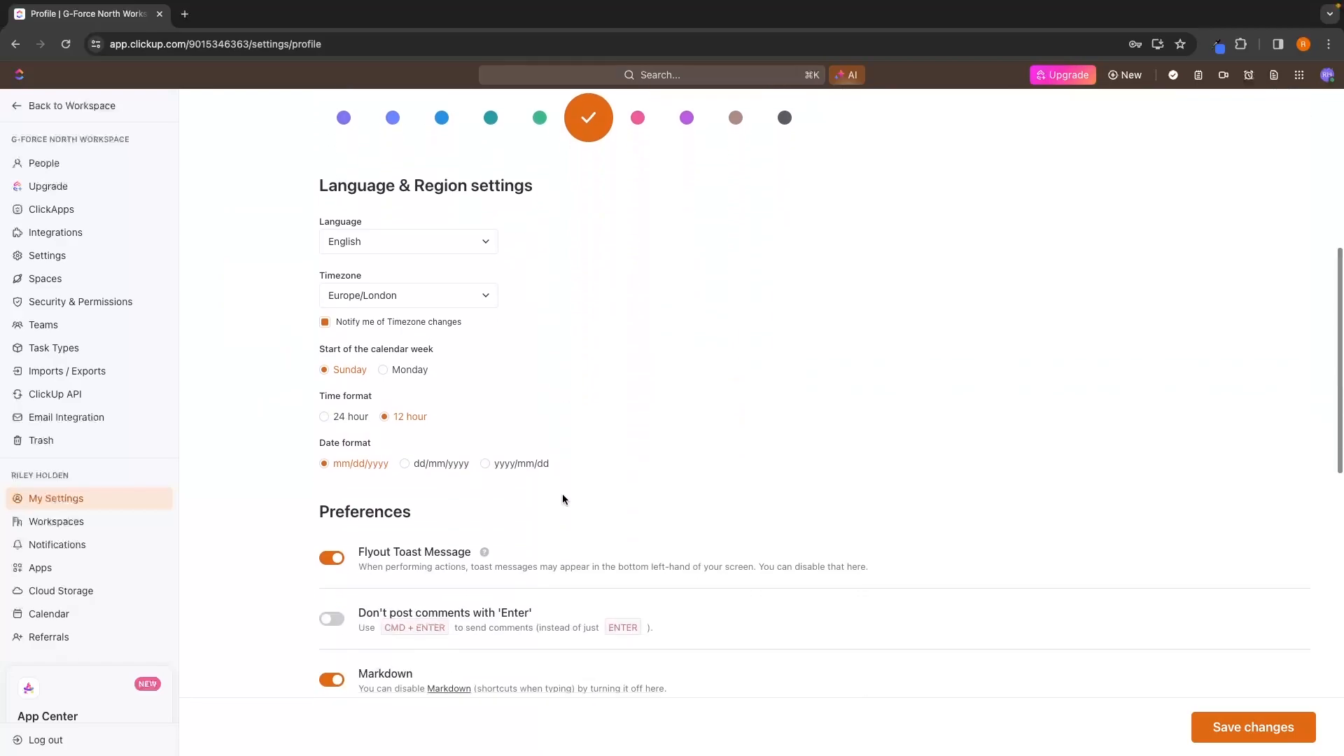
scroll(663, 409, down, 2)
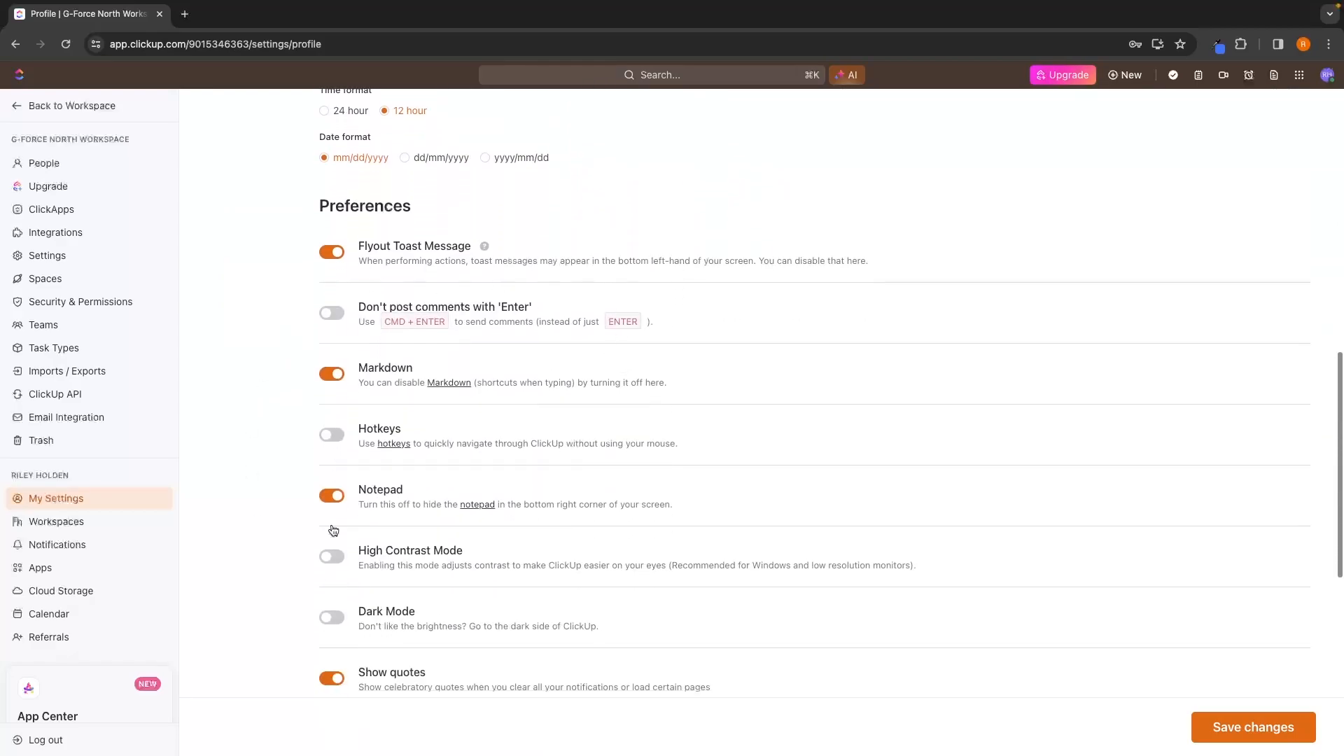
scroll(446, 513, down, 3)
scroll(445, 509, down, 3)
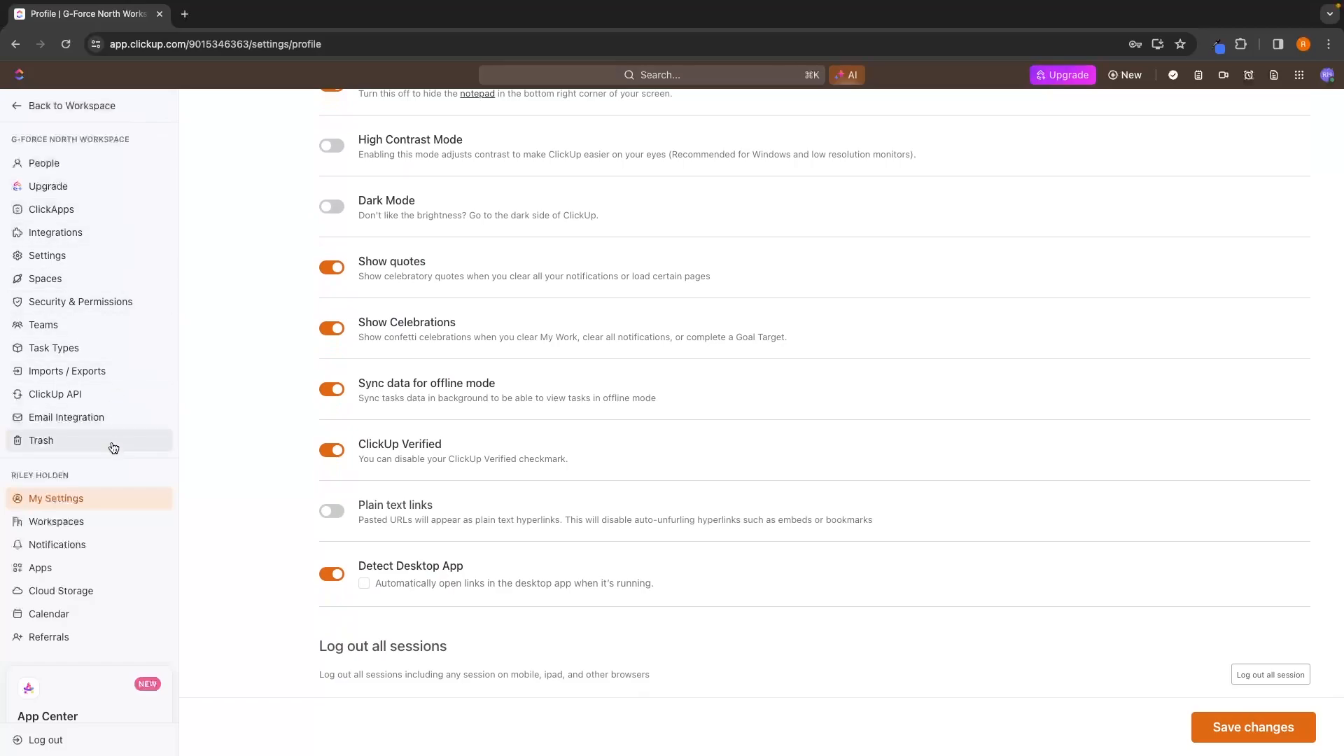
Open the workspace's people management, fill in the invitee's email, and view the Member, Guest and Admin role options.
scroll(112, 446, down, 1)
scroll(112, 445, up, 1)
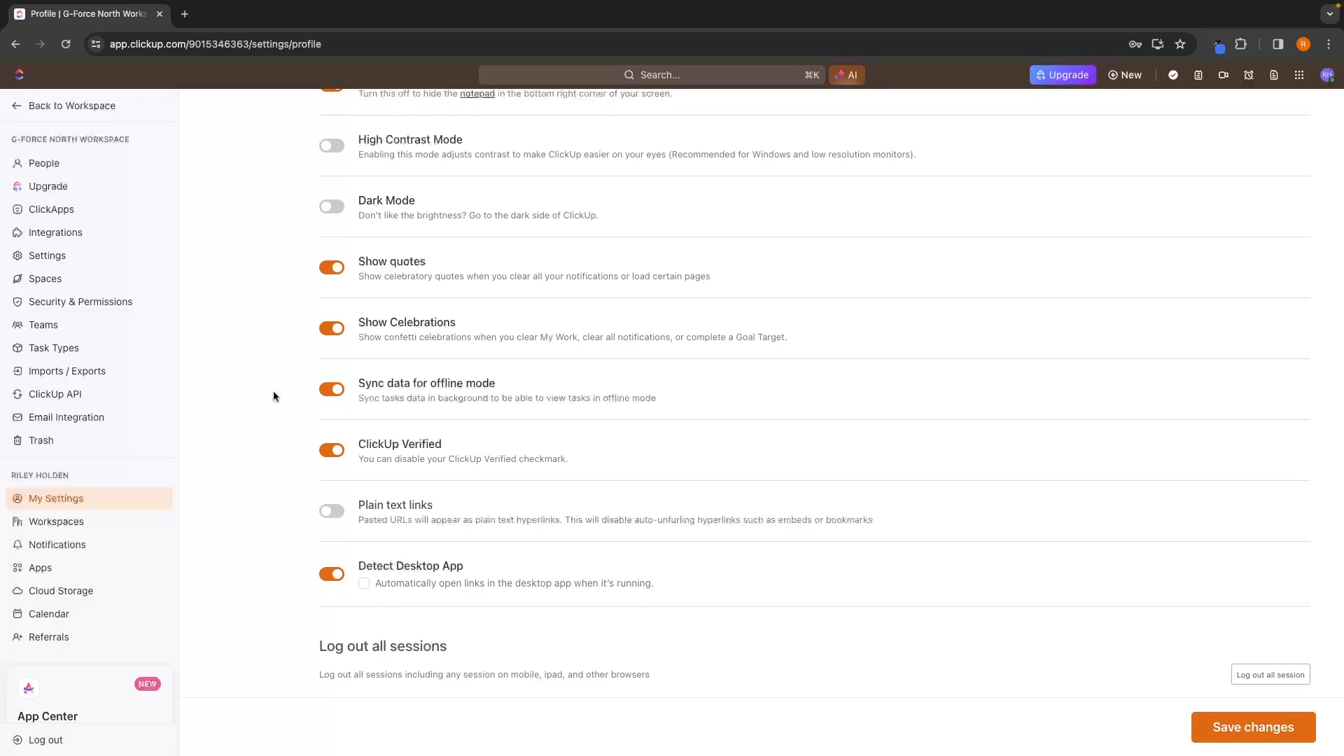
click(51, 167)
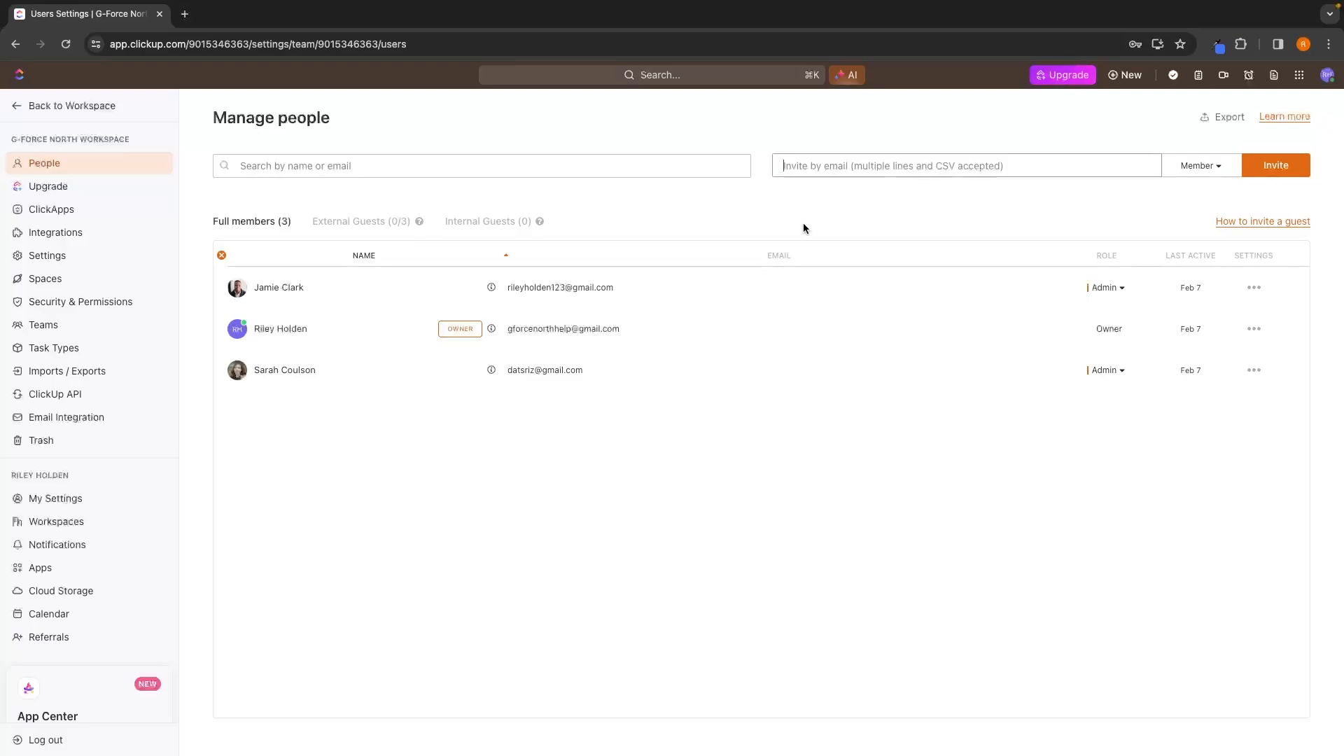
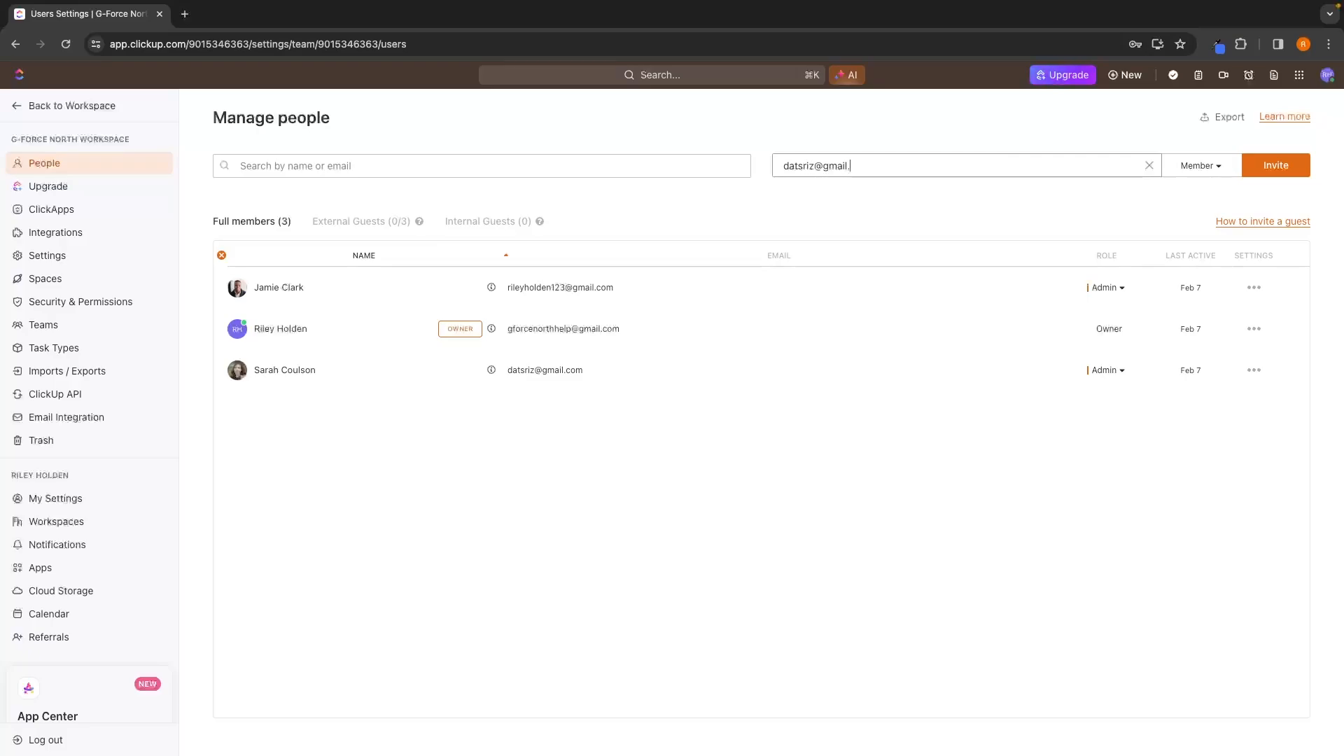
click(1218, 168)
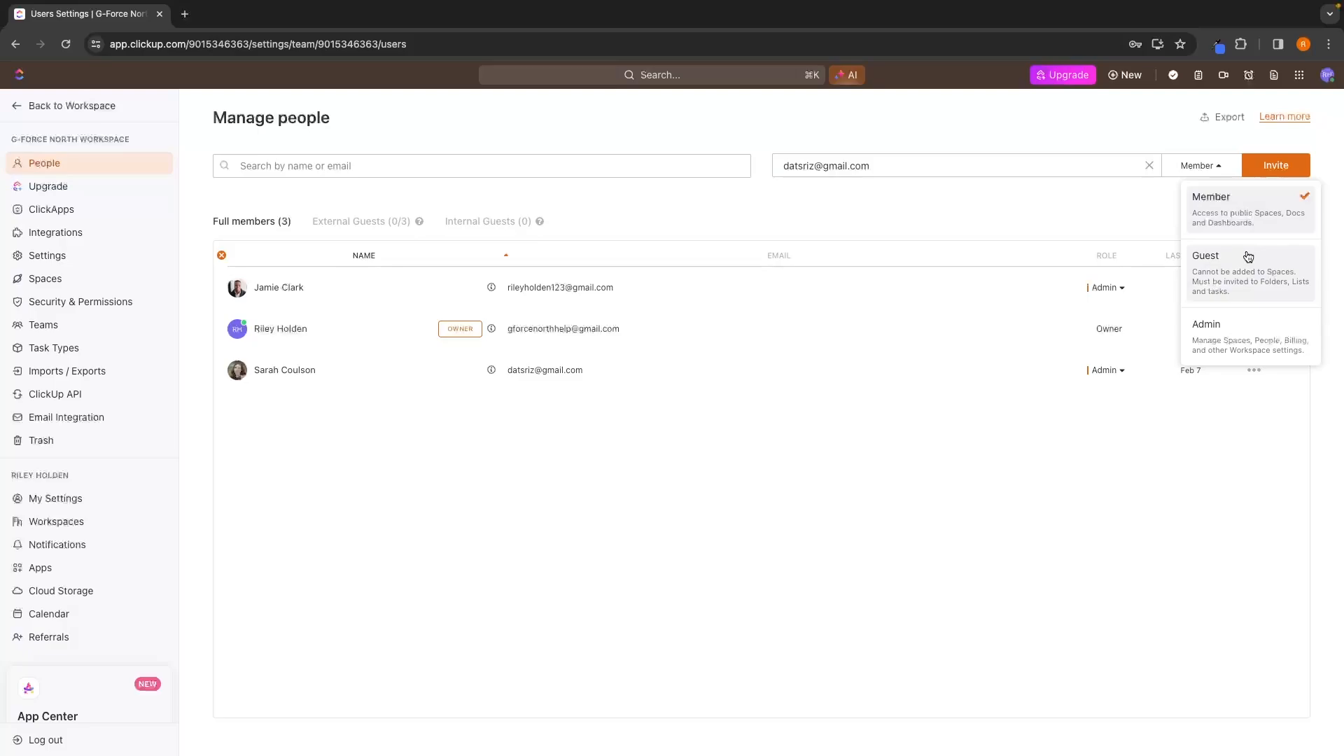
click(1105, 216)
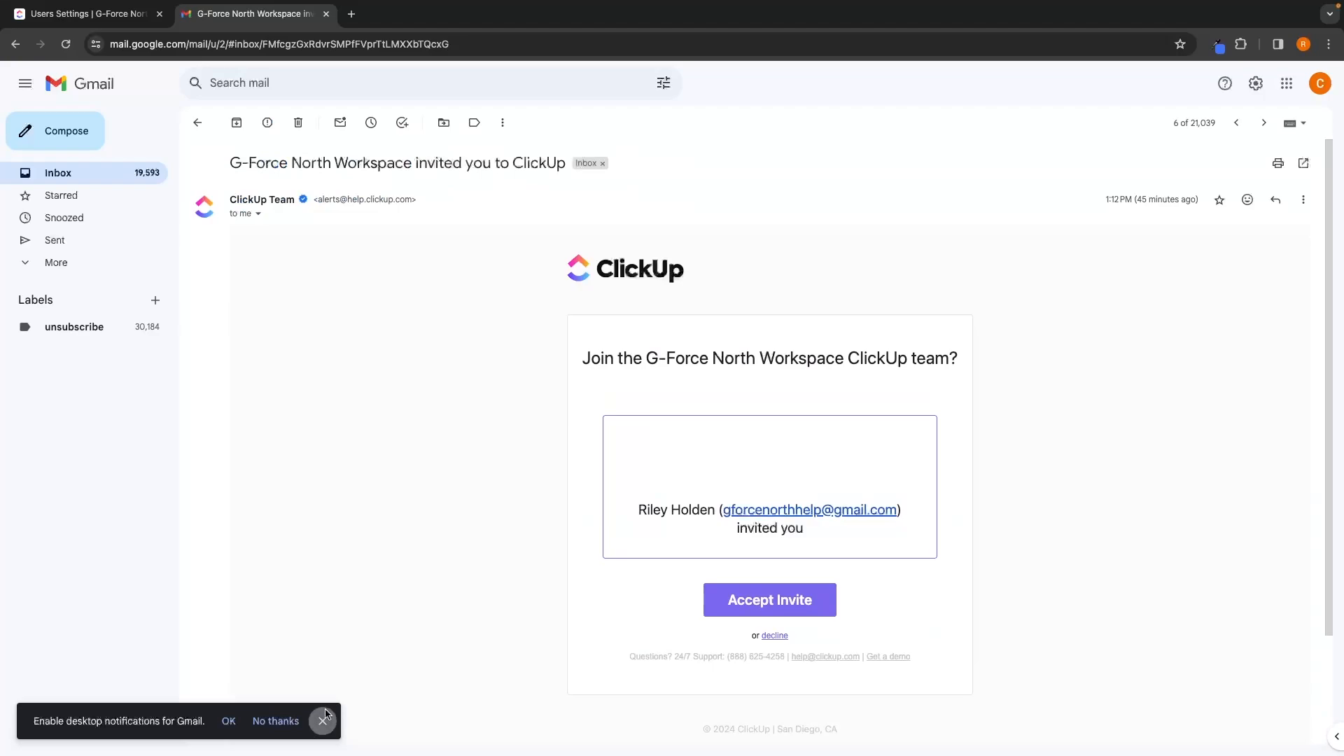
Review the workspace invitation email with its Accept Invite option in Gmail and return to ClickUp's people management page.
click(324, 718)
scroll(398, 648, down, 1)
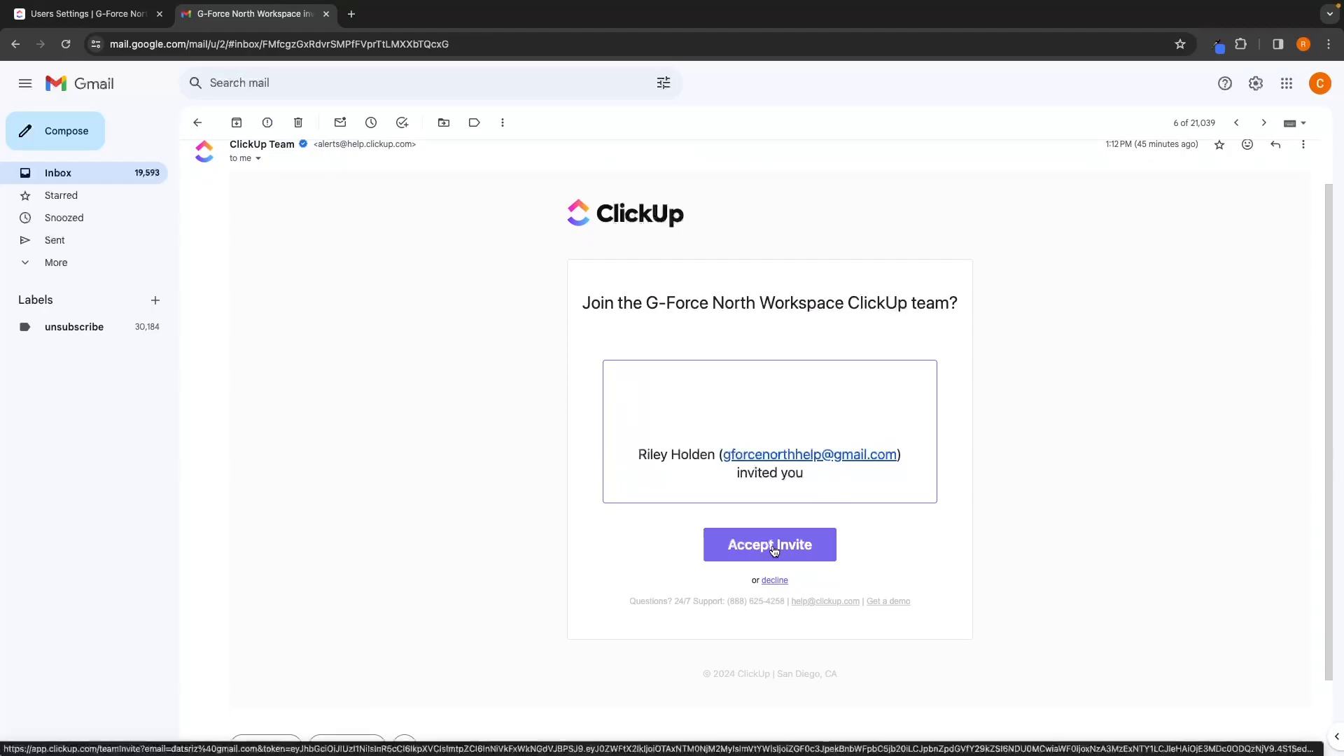
click(132, 14)
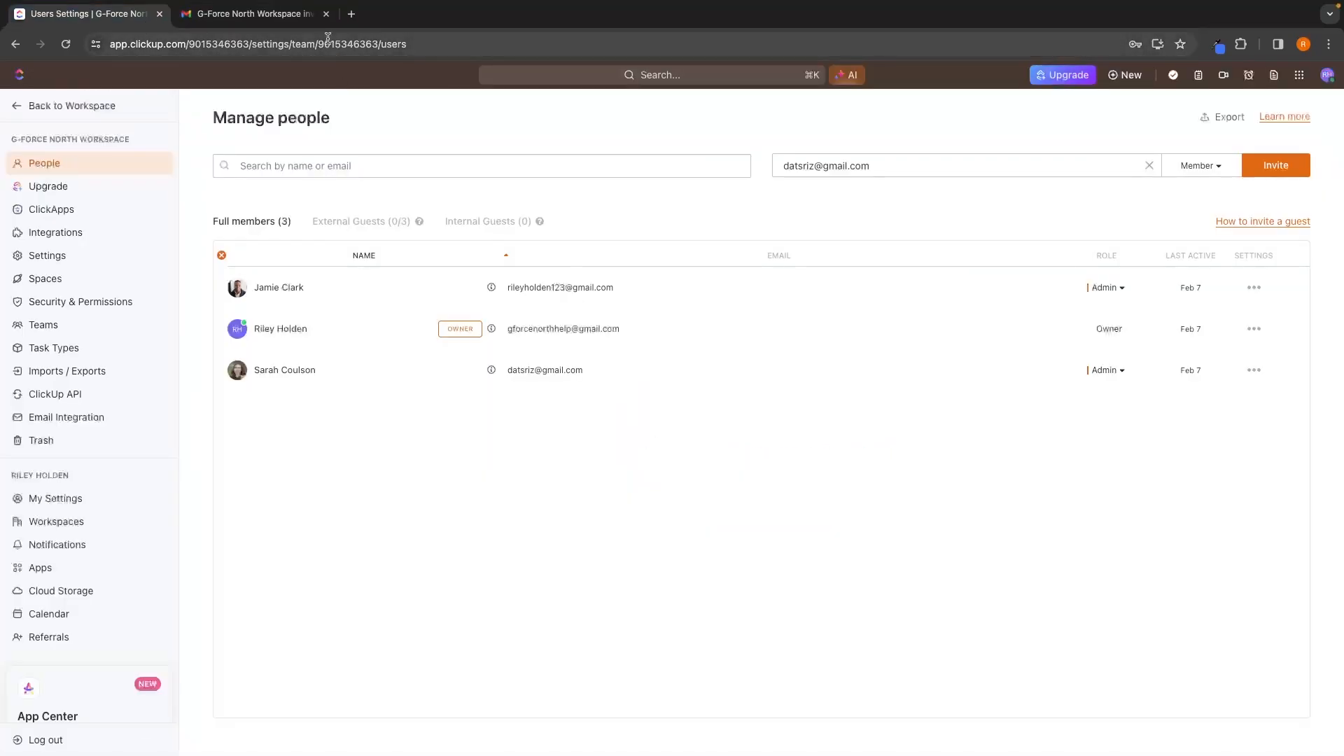